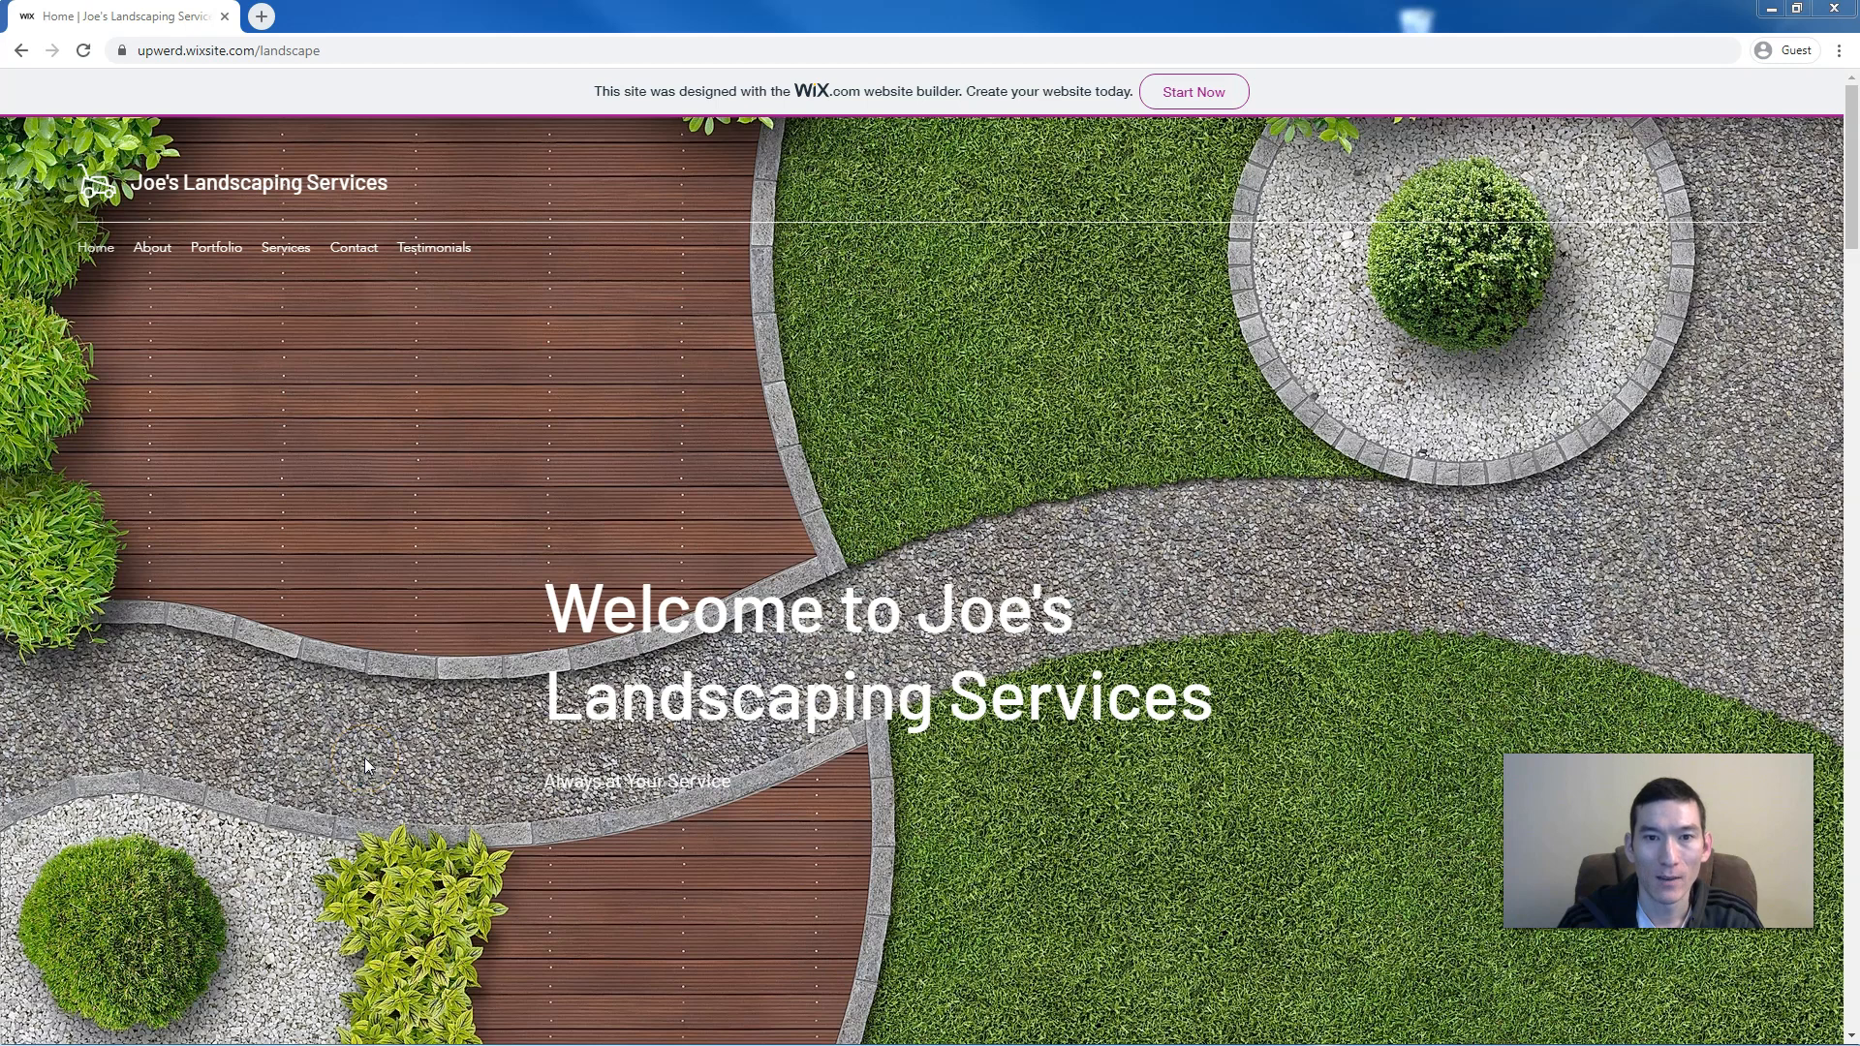
Scroll through the landscaping site's desktop page to review its content
scroll(405, 649, down, 1)
scroll(405, 649, down, 2)
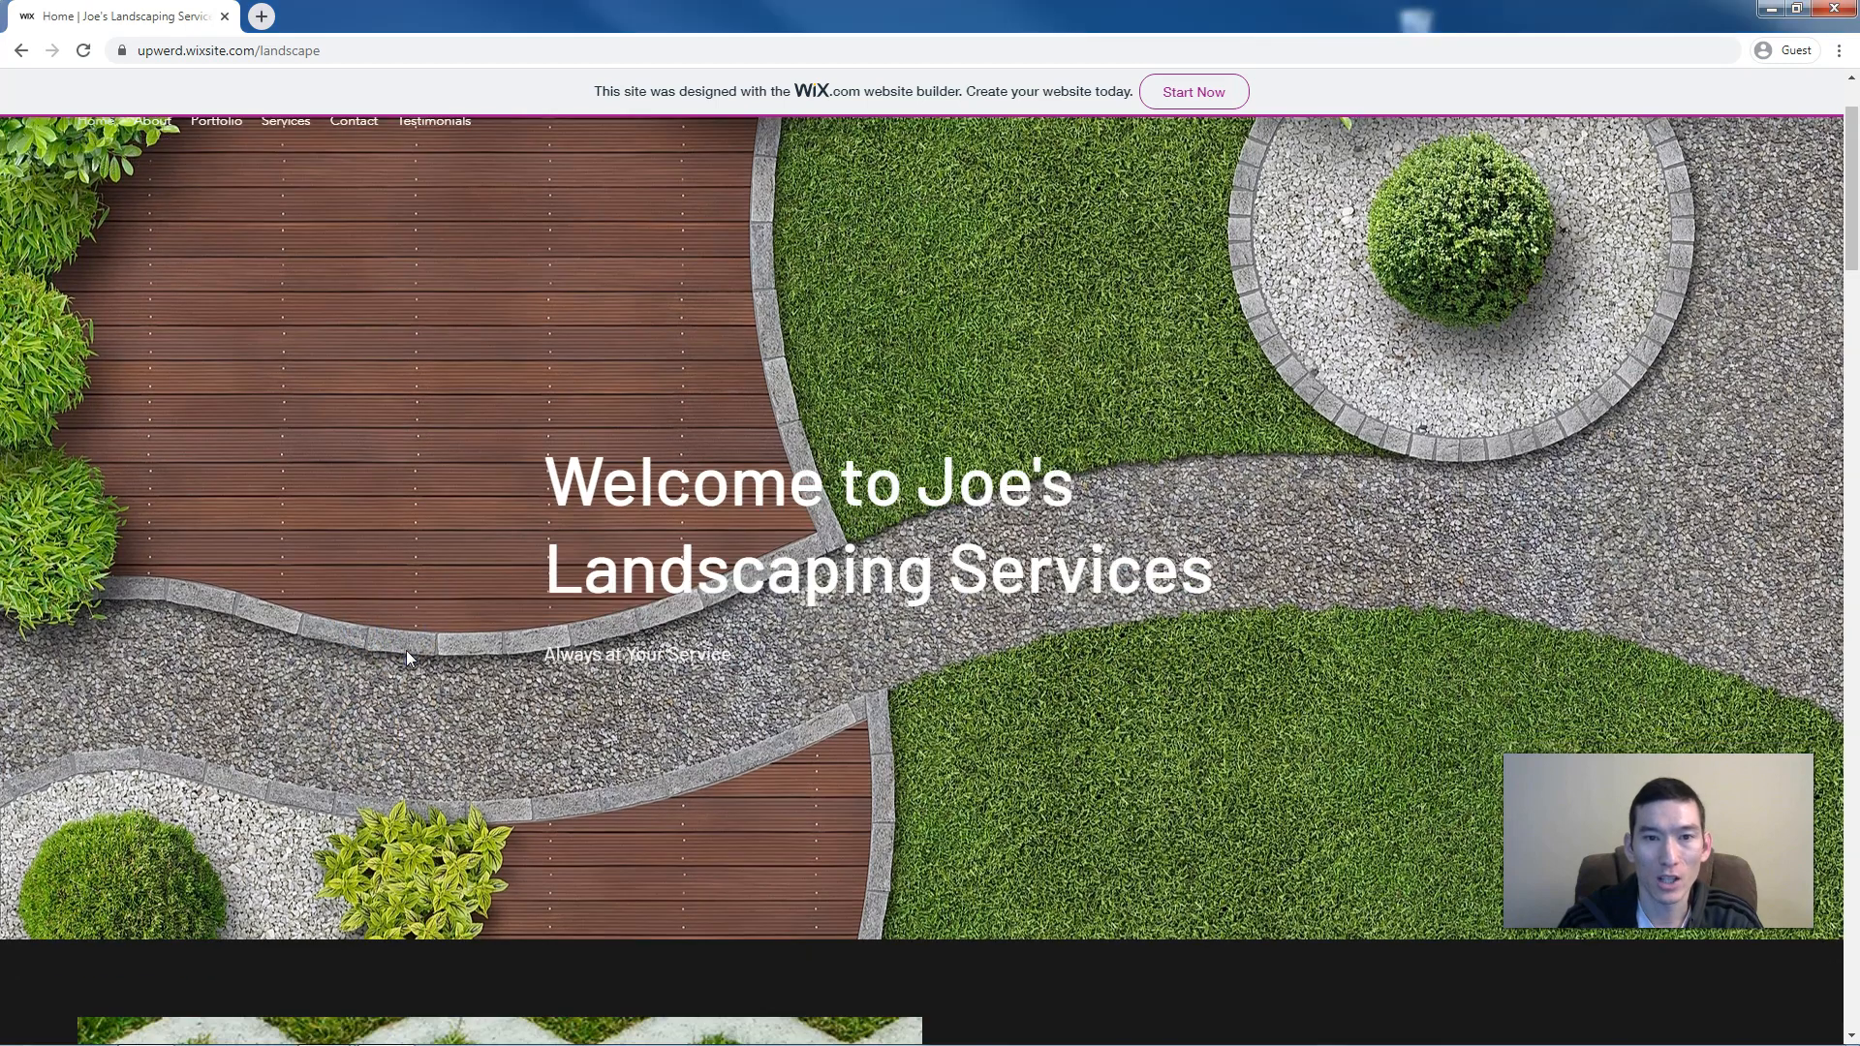
scroll(405, 650, up, 3)
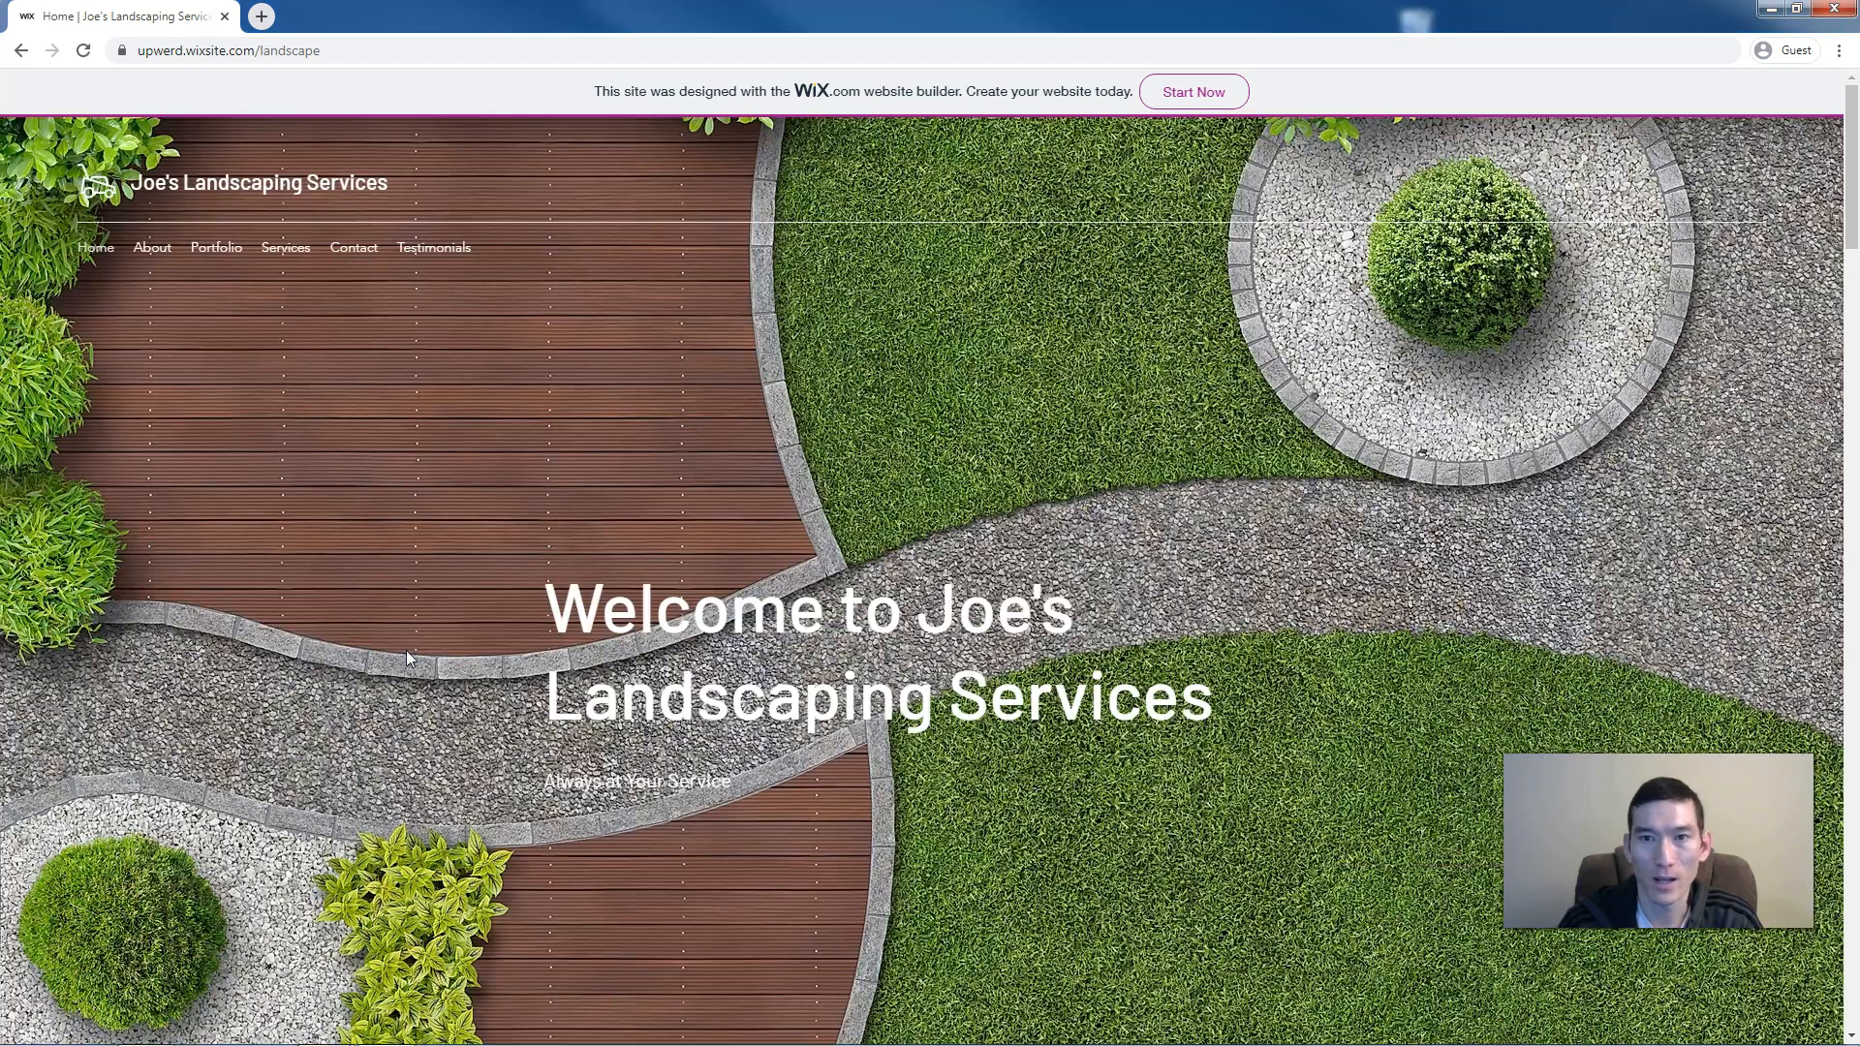
scroll(407, 657, down, 5)
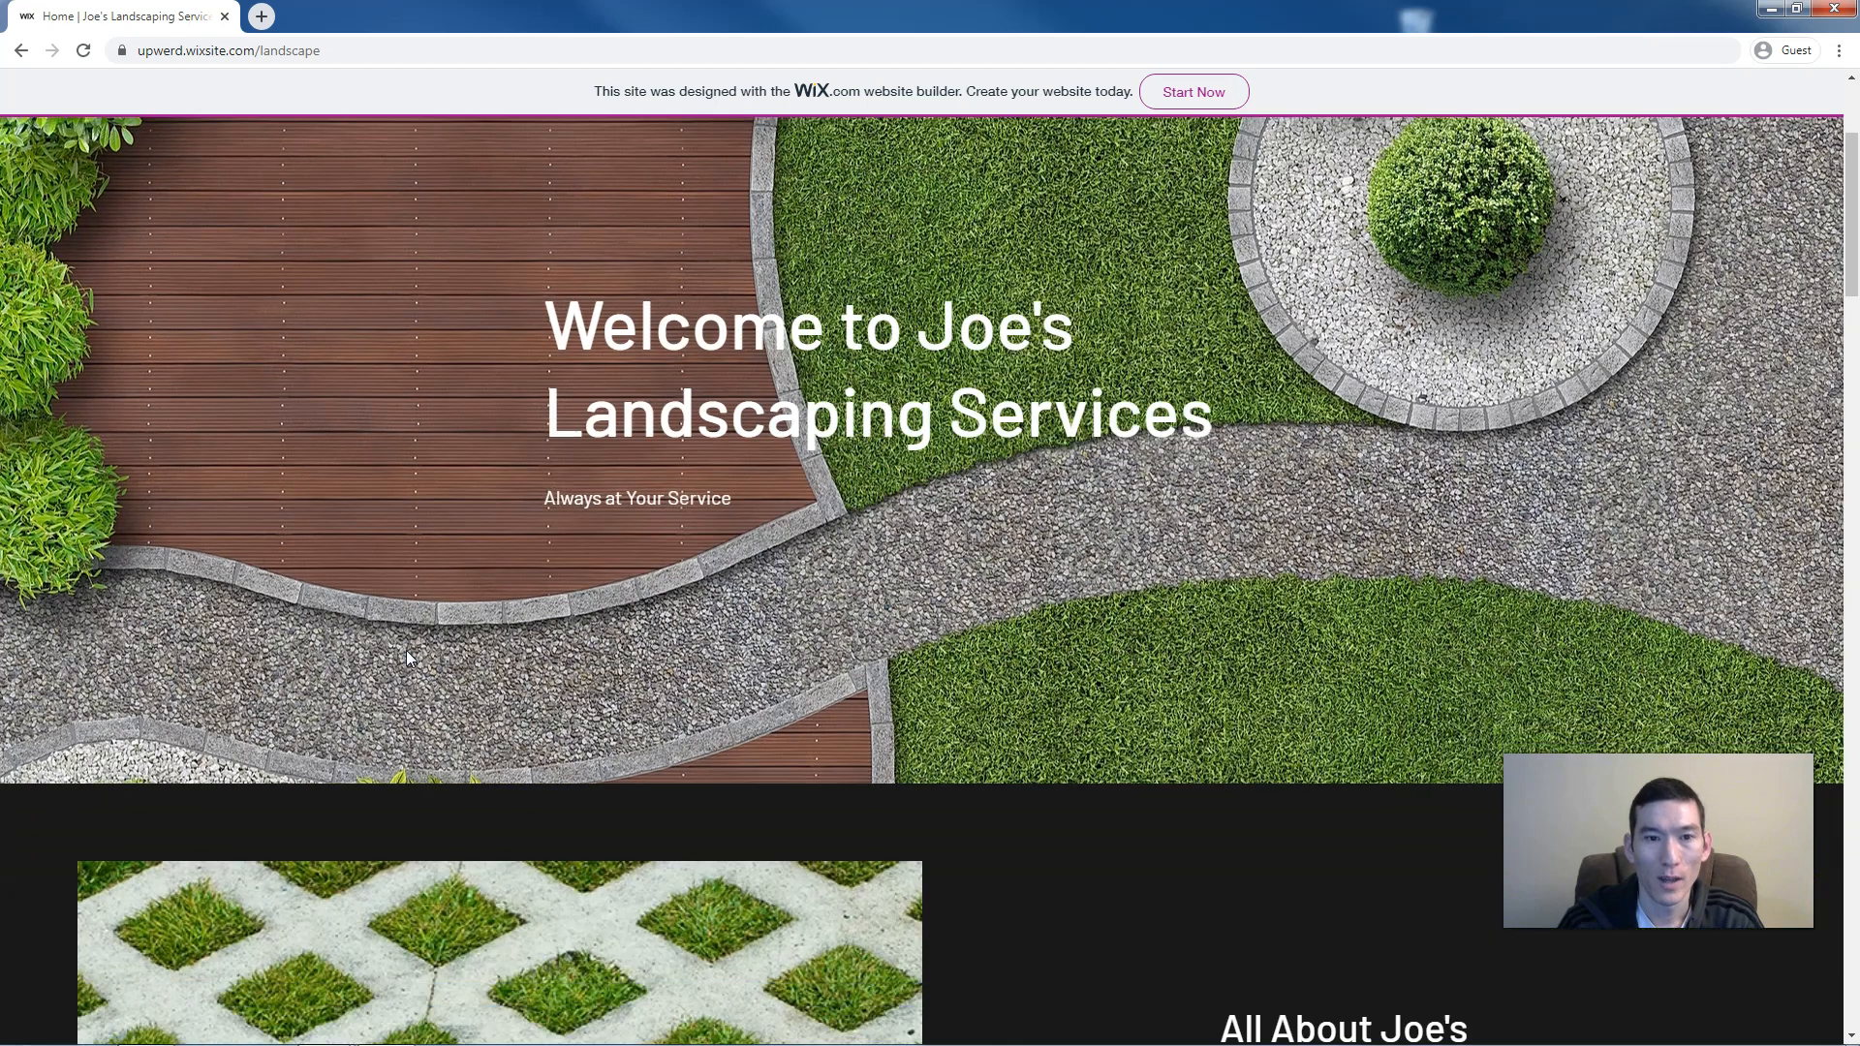
scroll(407, 657, down, 3)
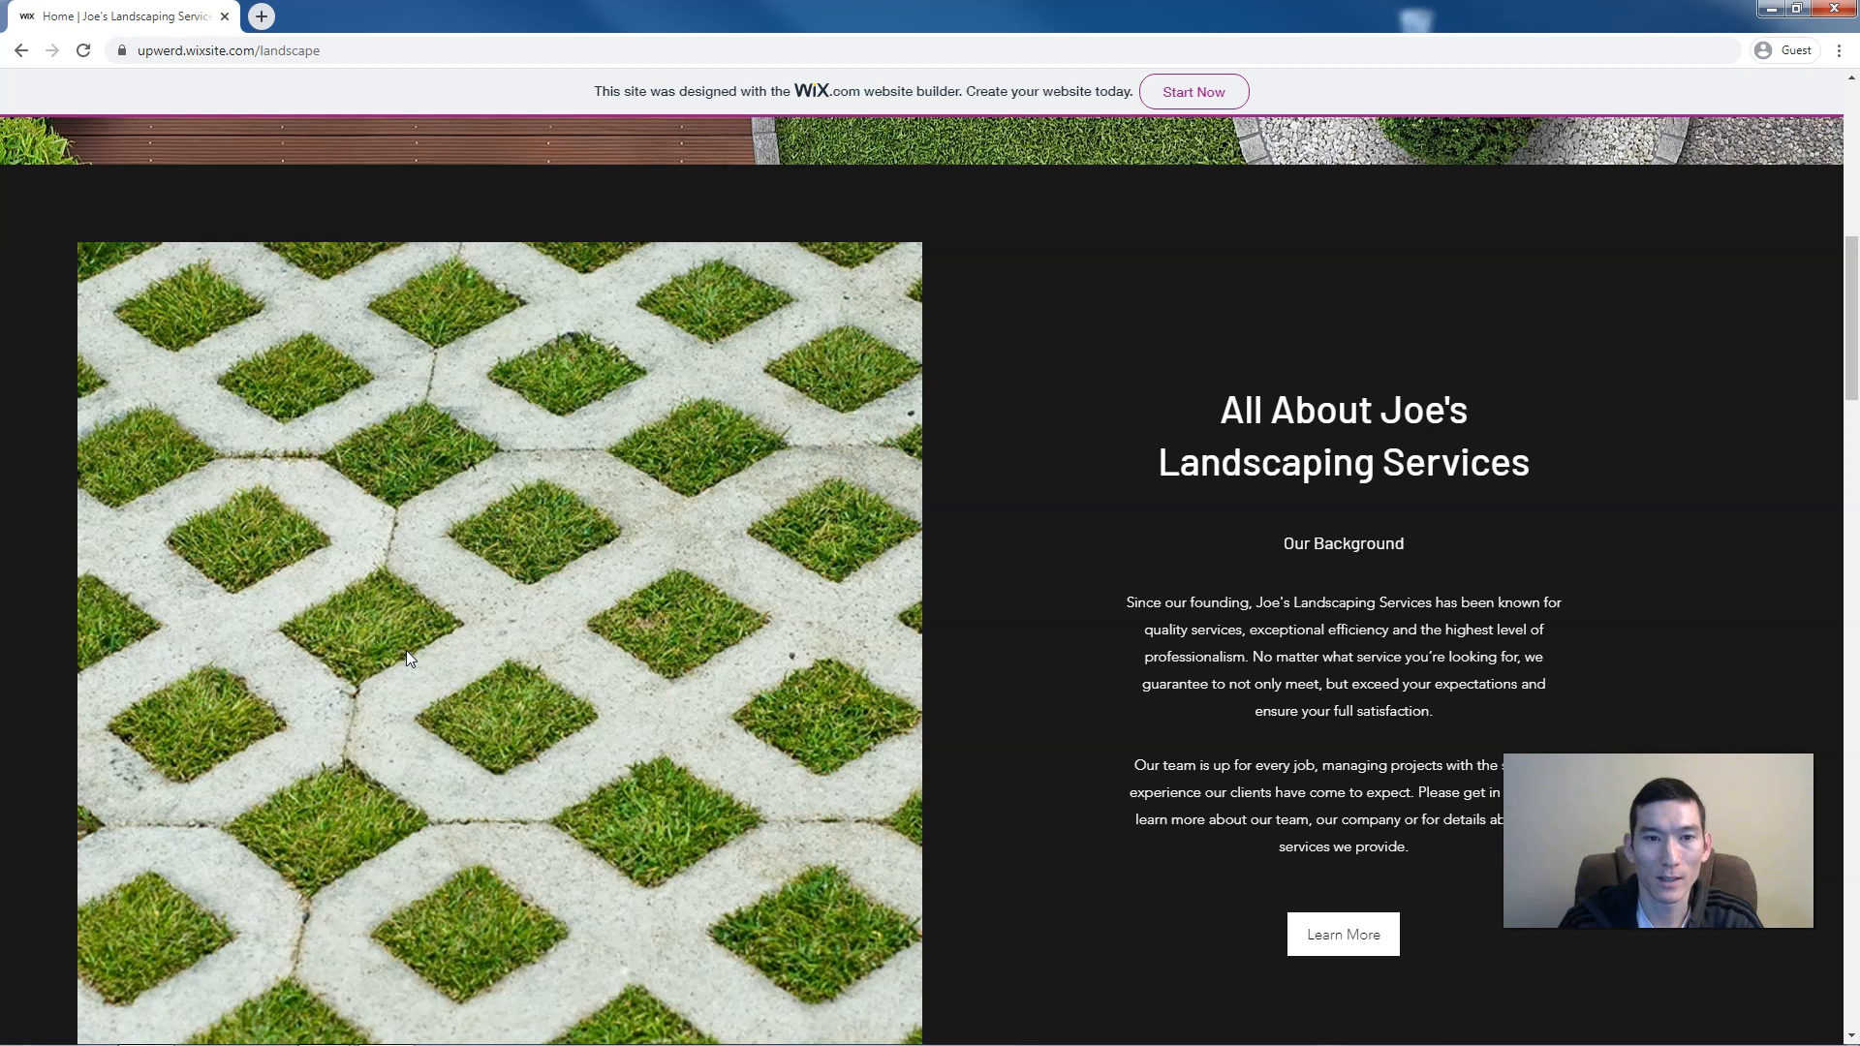
scroll(407, 658, down, 5)
scroll(407, 659, down, 4)
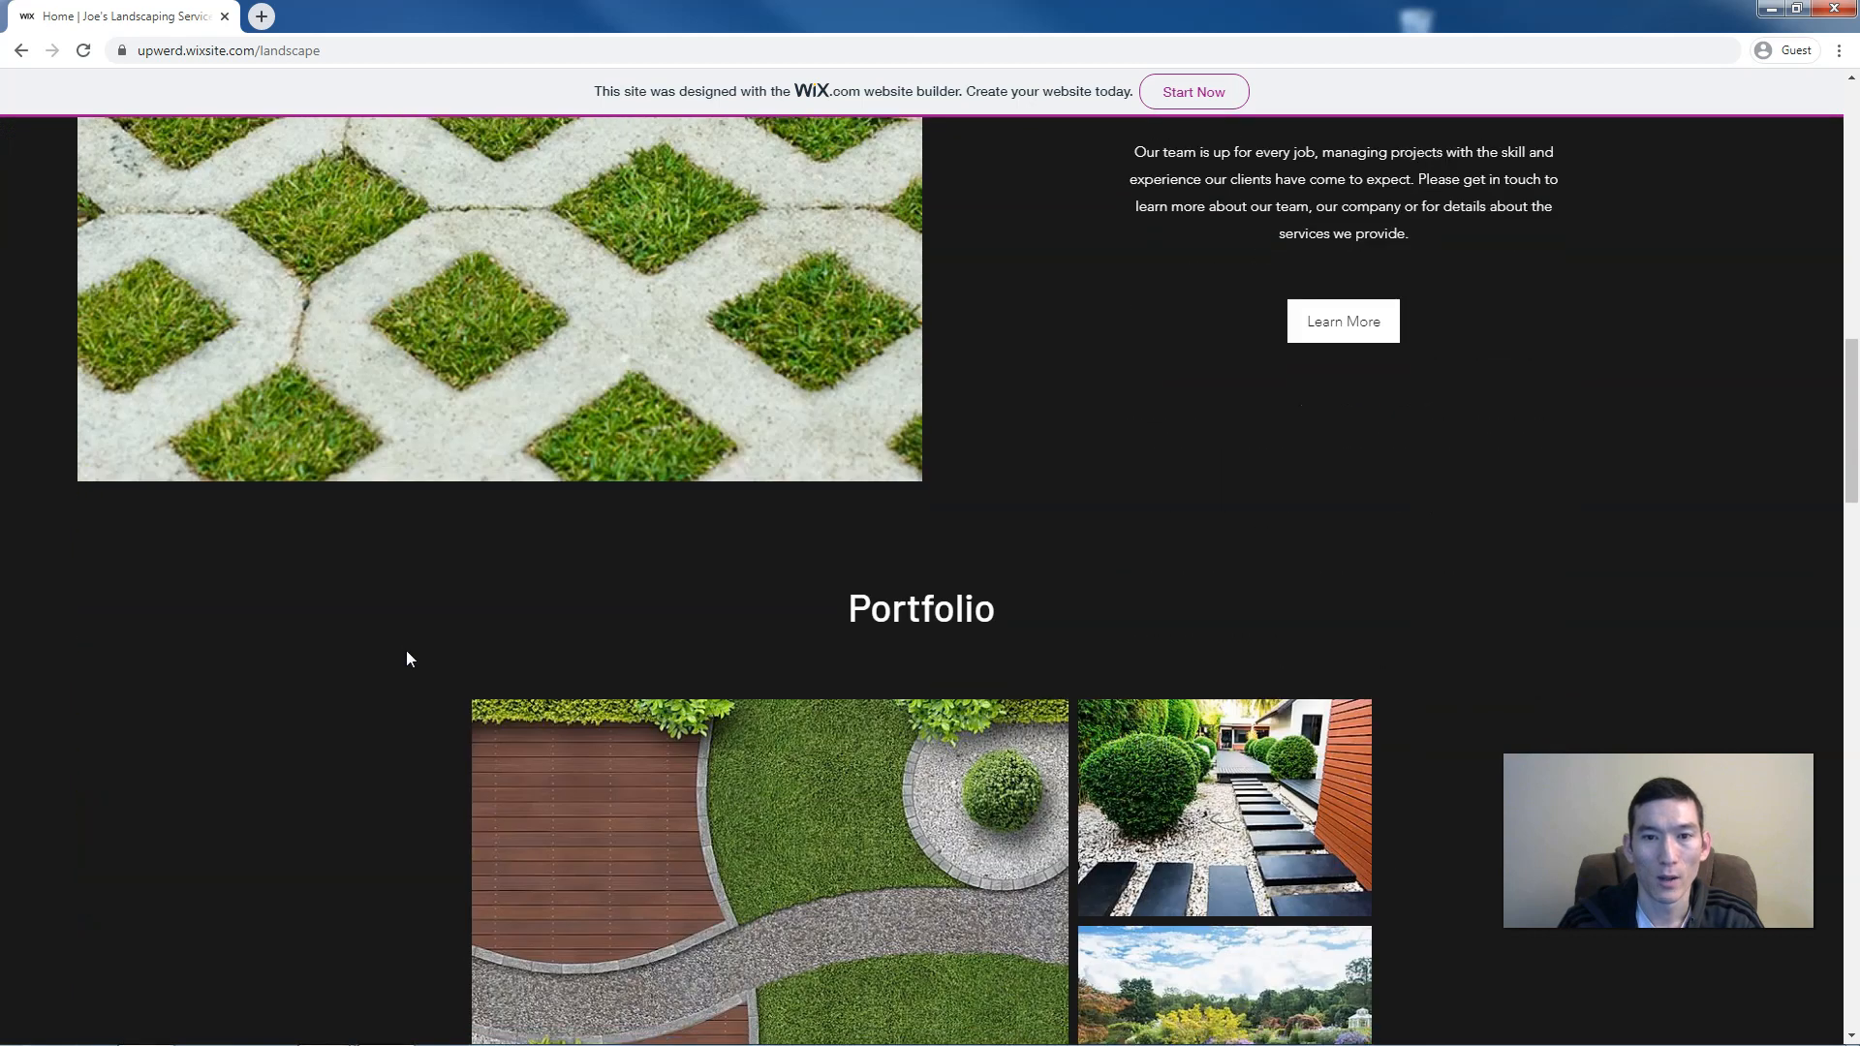
scroll(407, 659, down, 1)
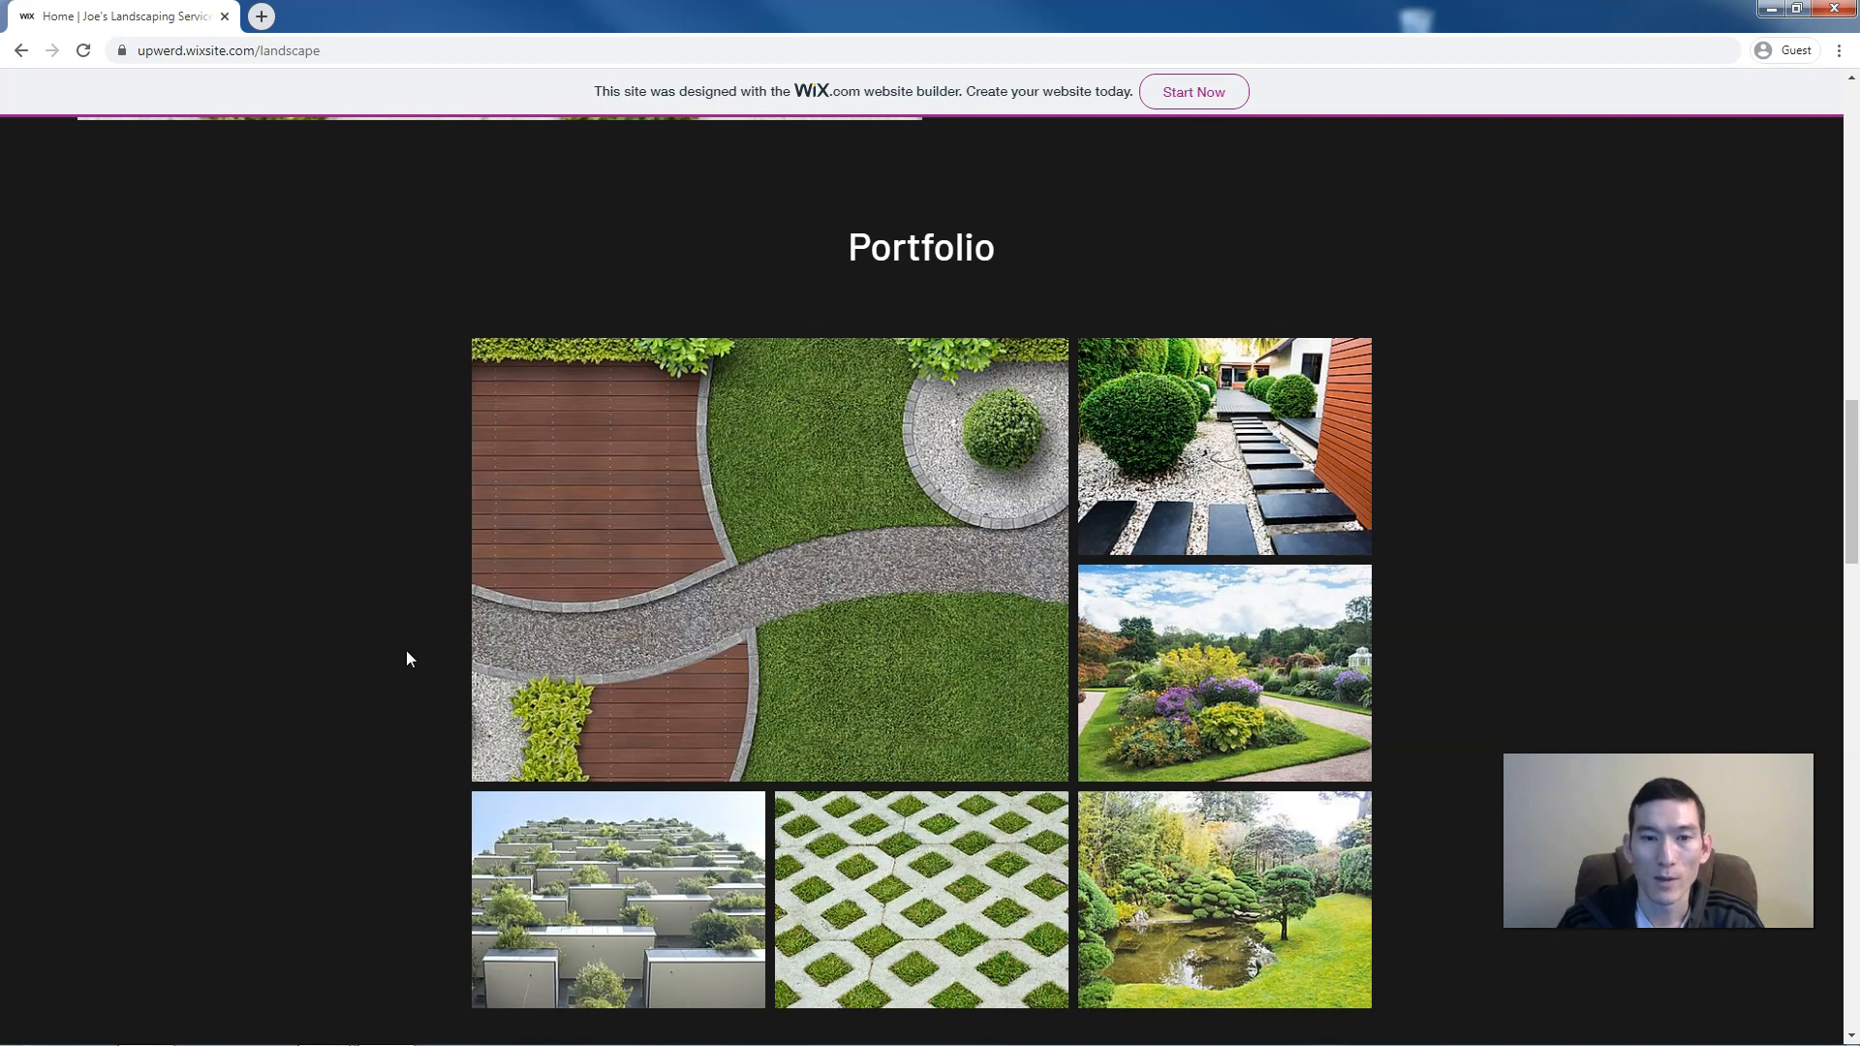
scroll(410, 647, down, 7)
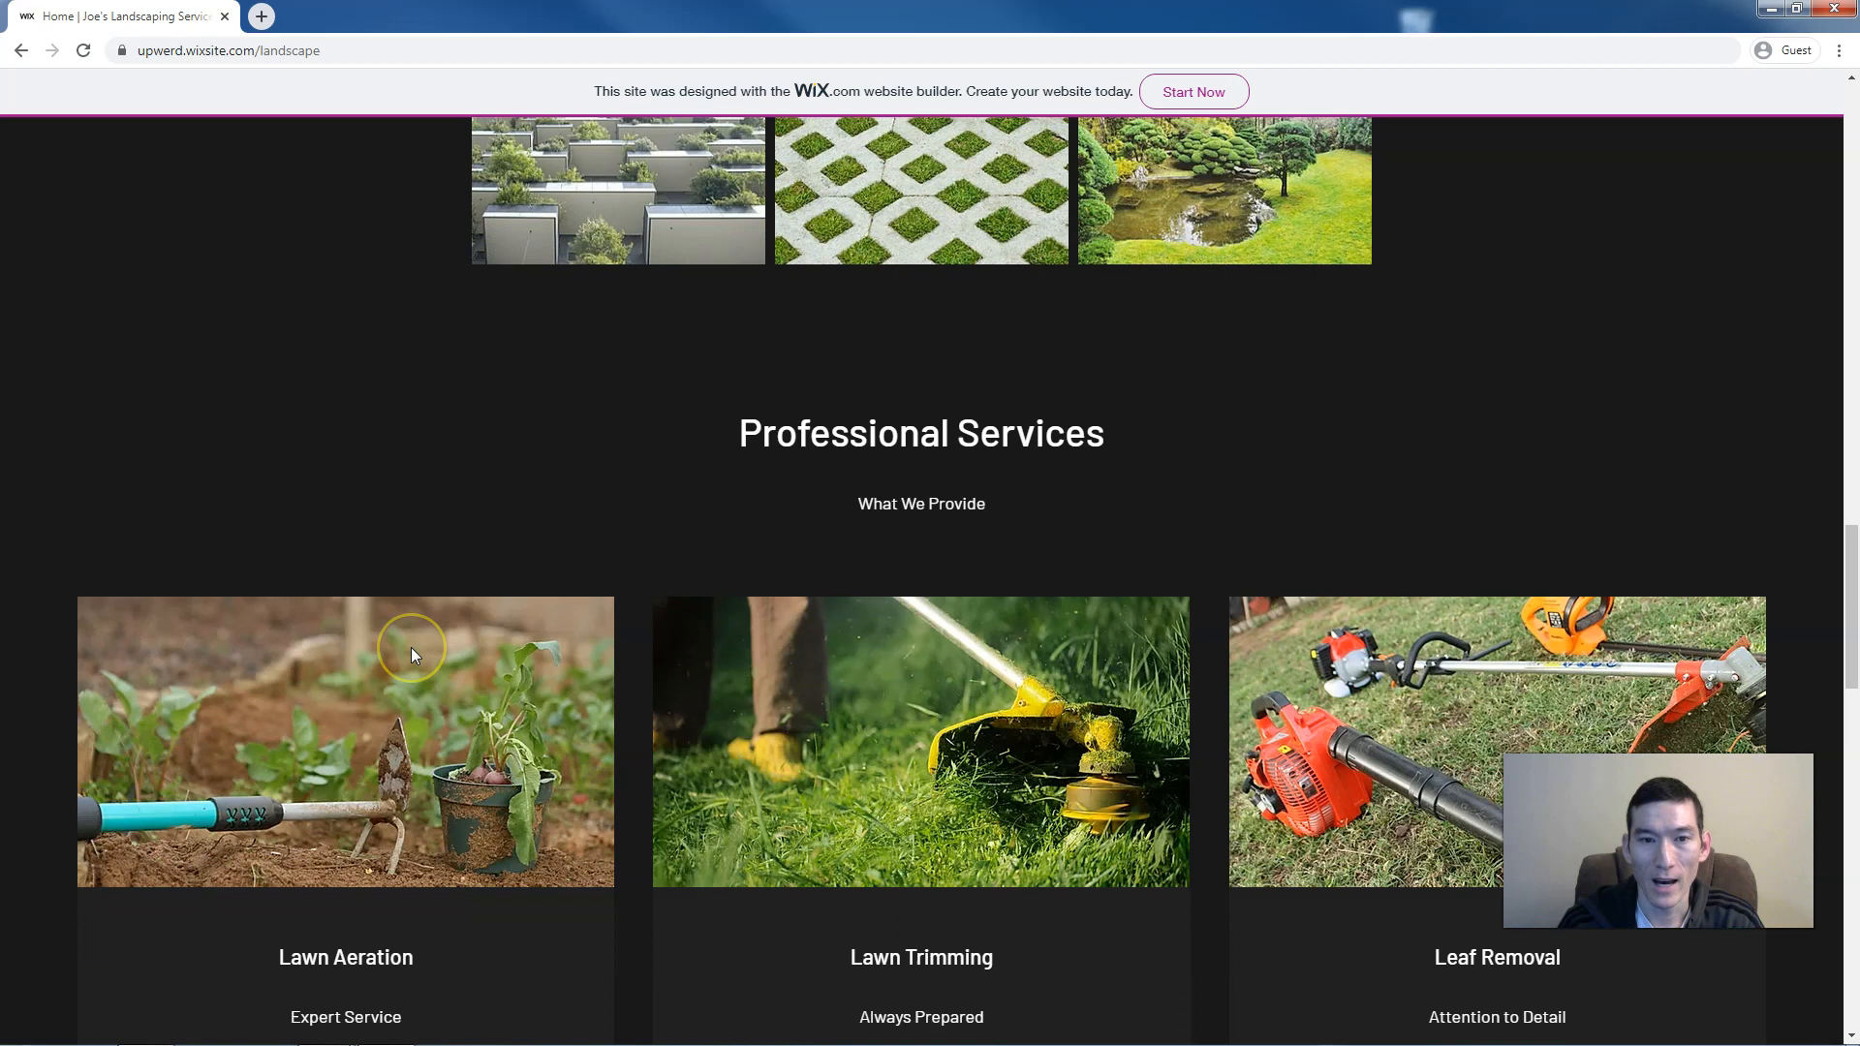
scroll(411, 647, down, 2)
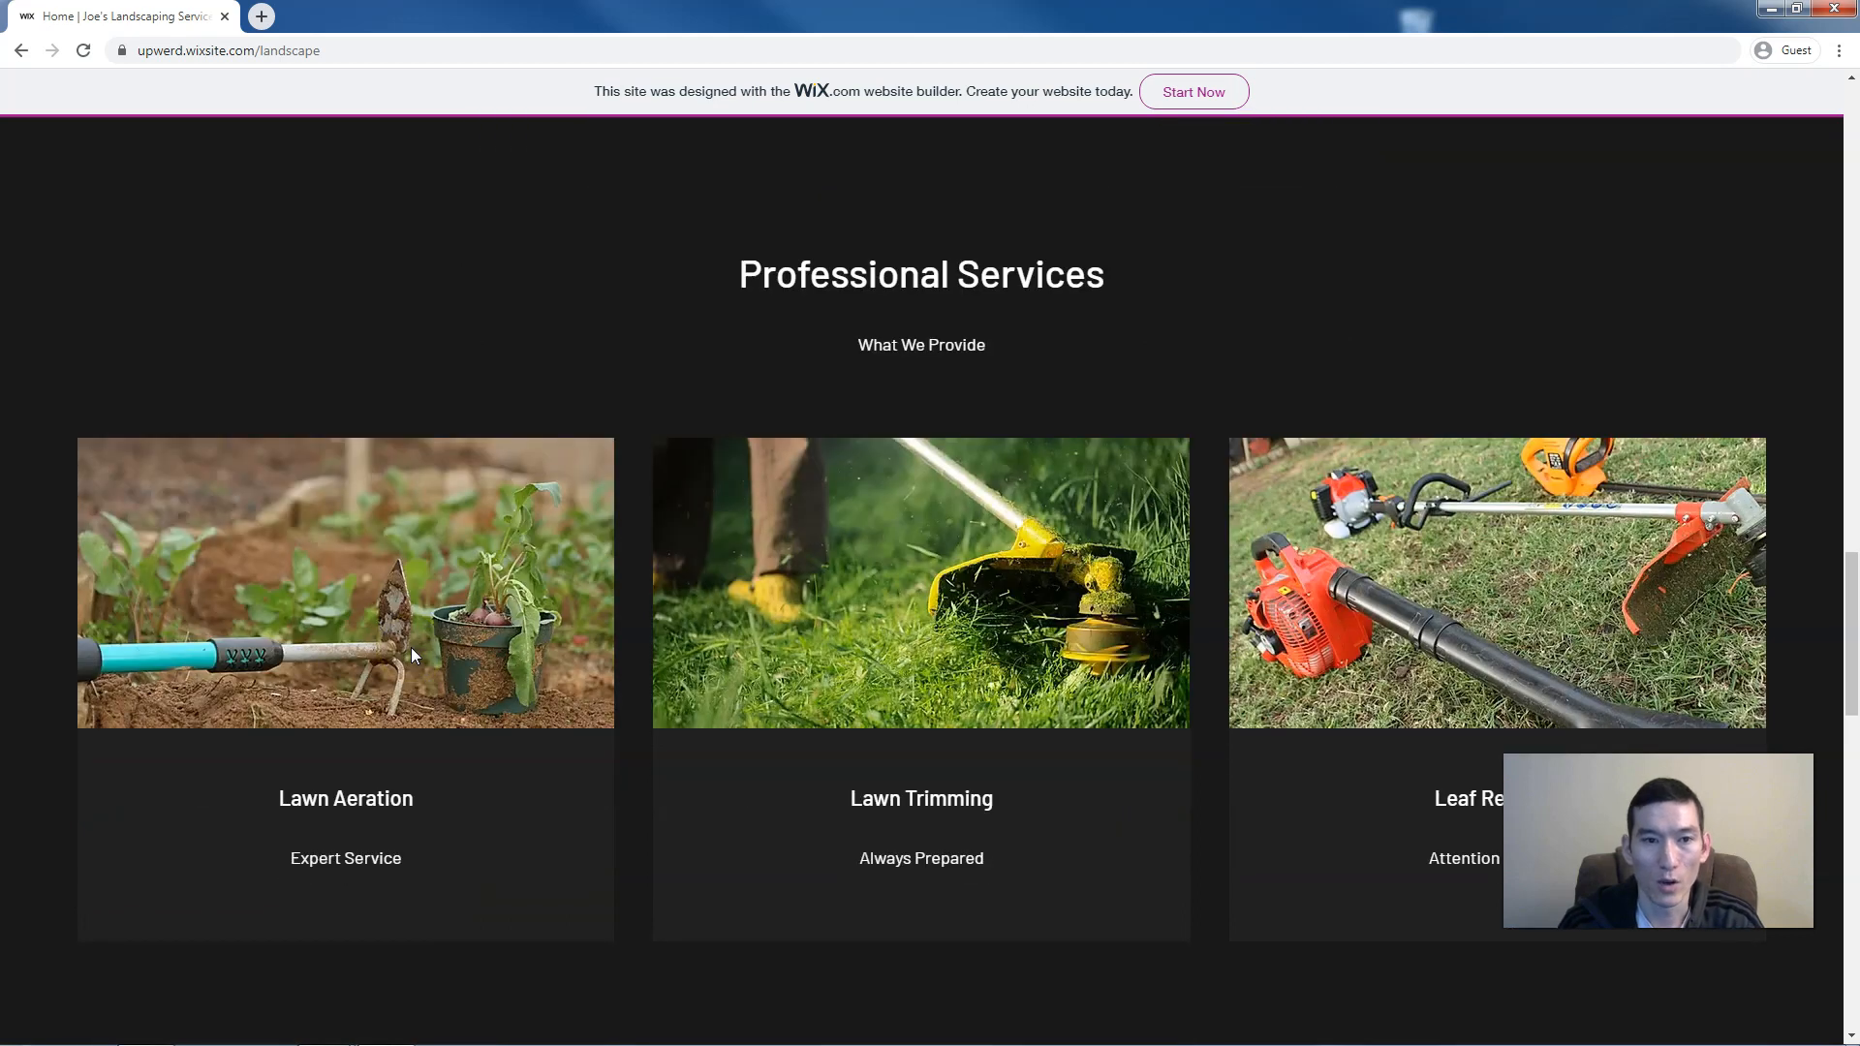
scroll(411, 647, down, 1)
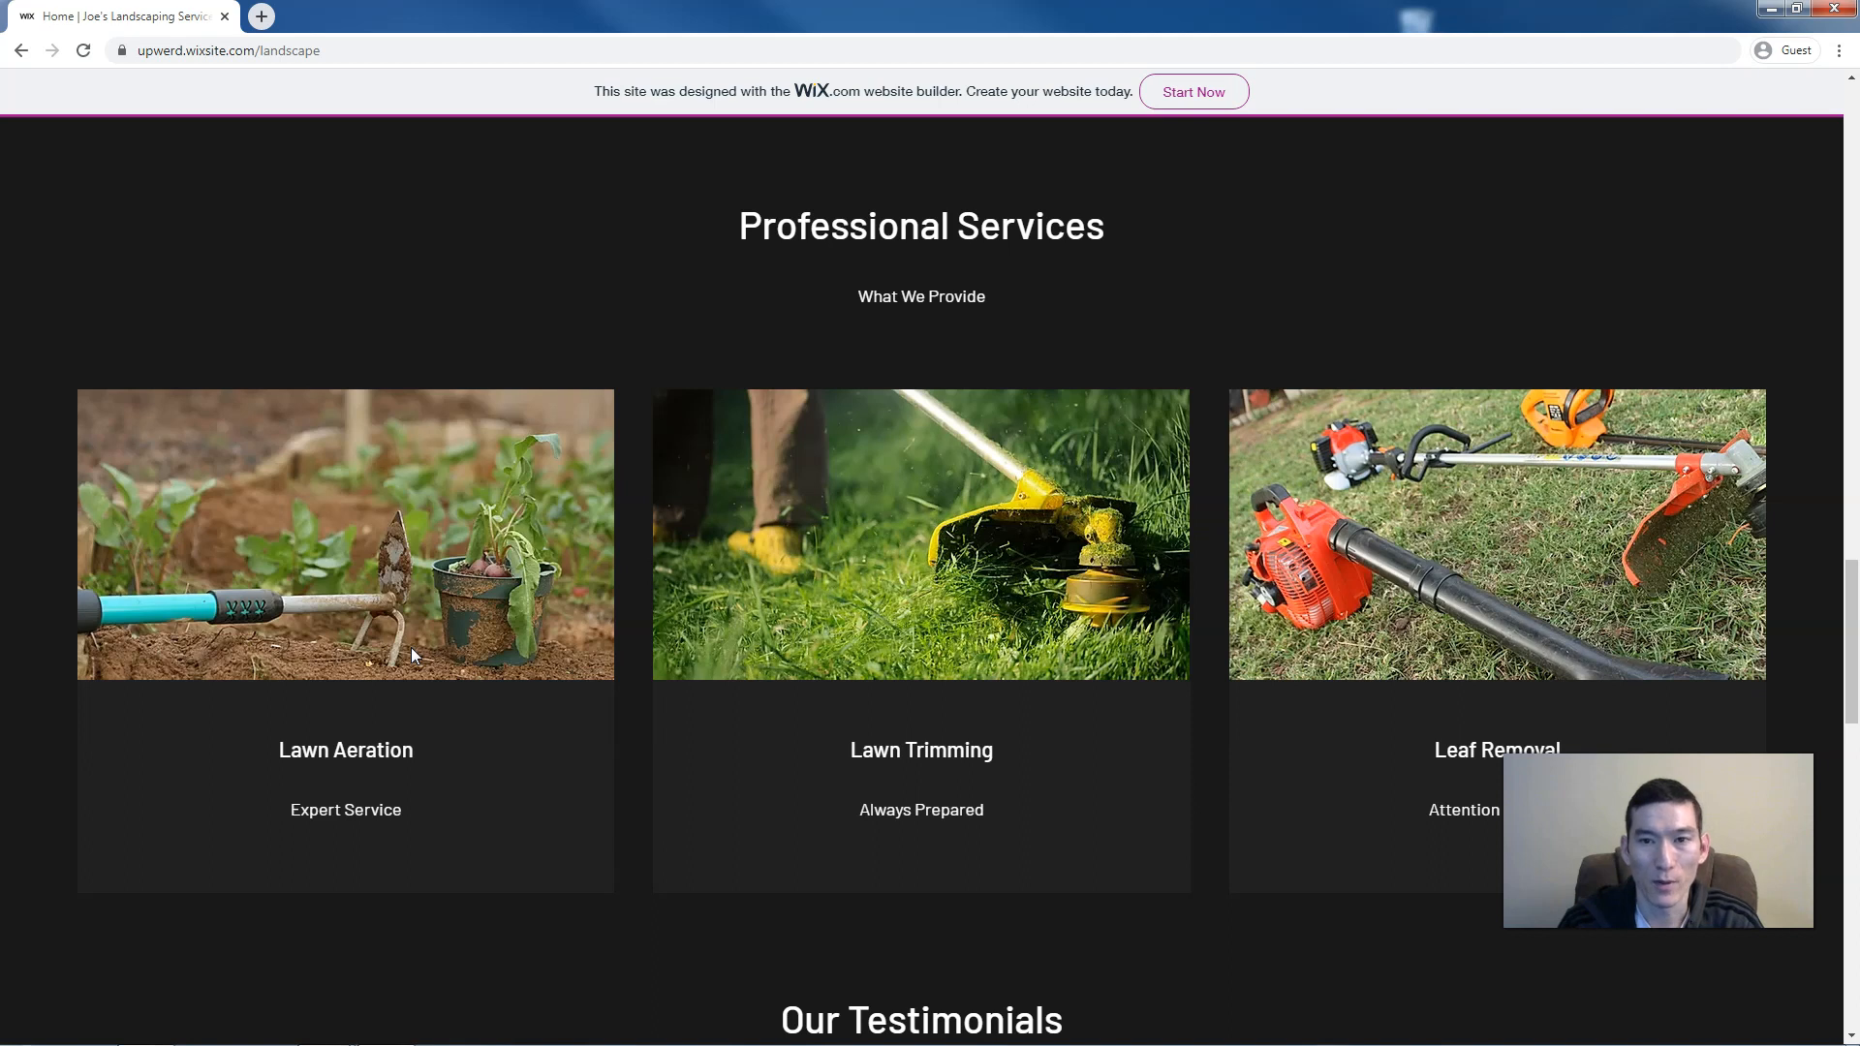
scroll(411, 655, down, 4)
scroll(412, 649, down, 3)
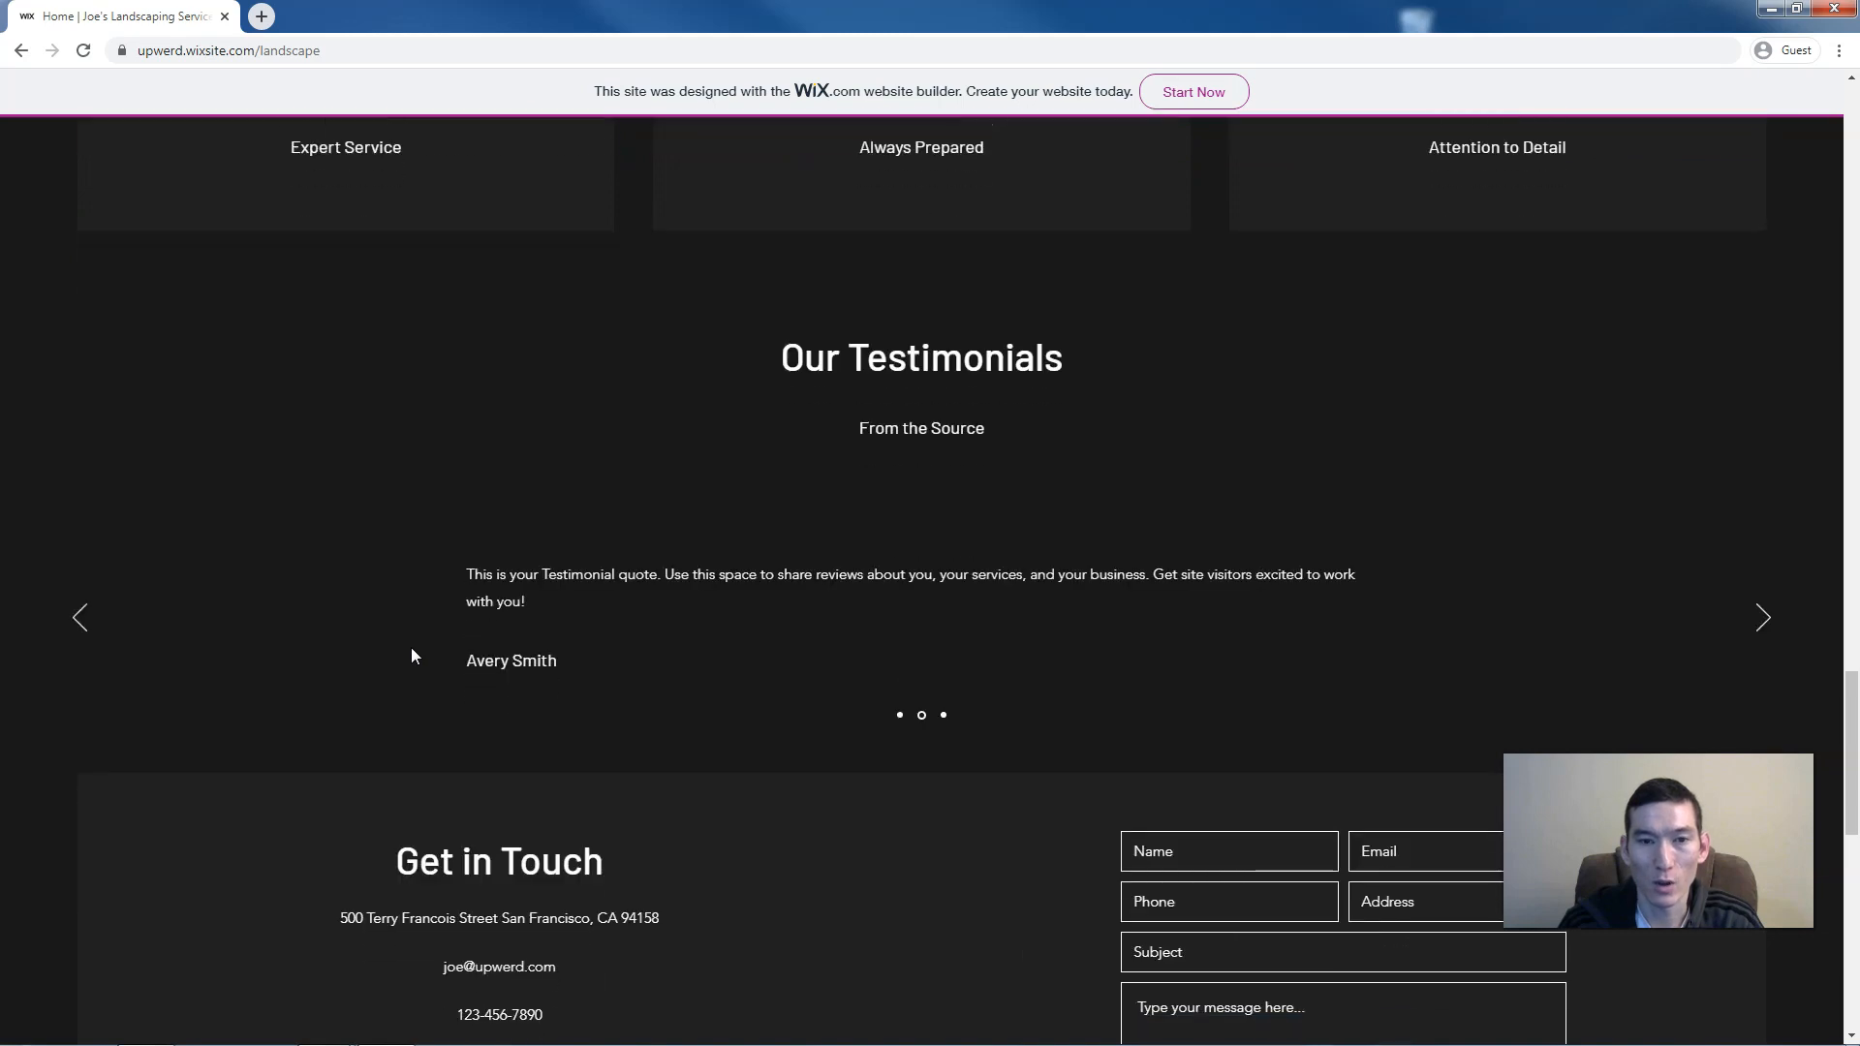
scroll(412, 656, down, 2)
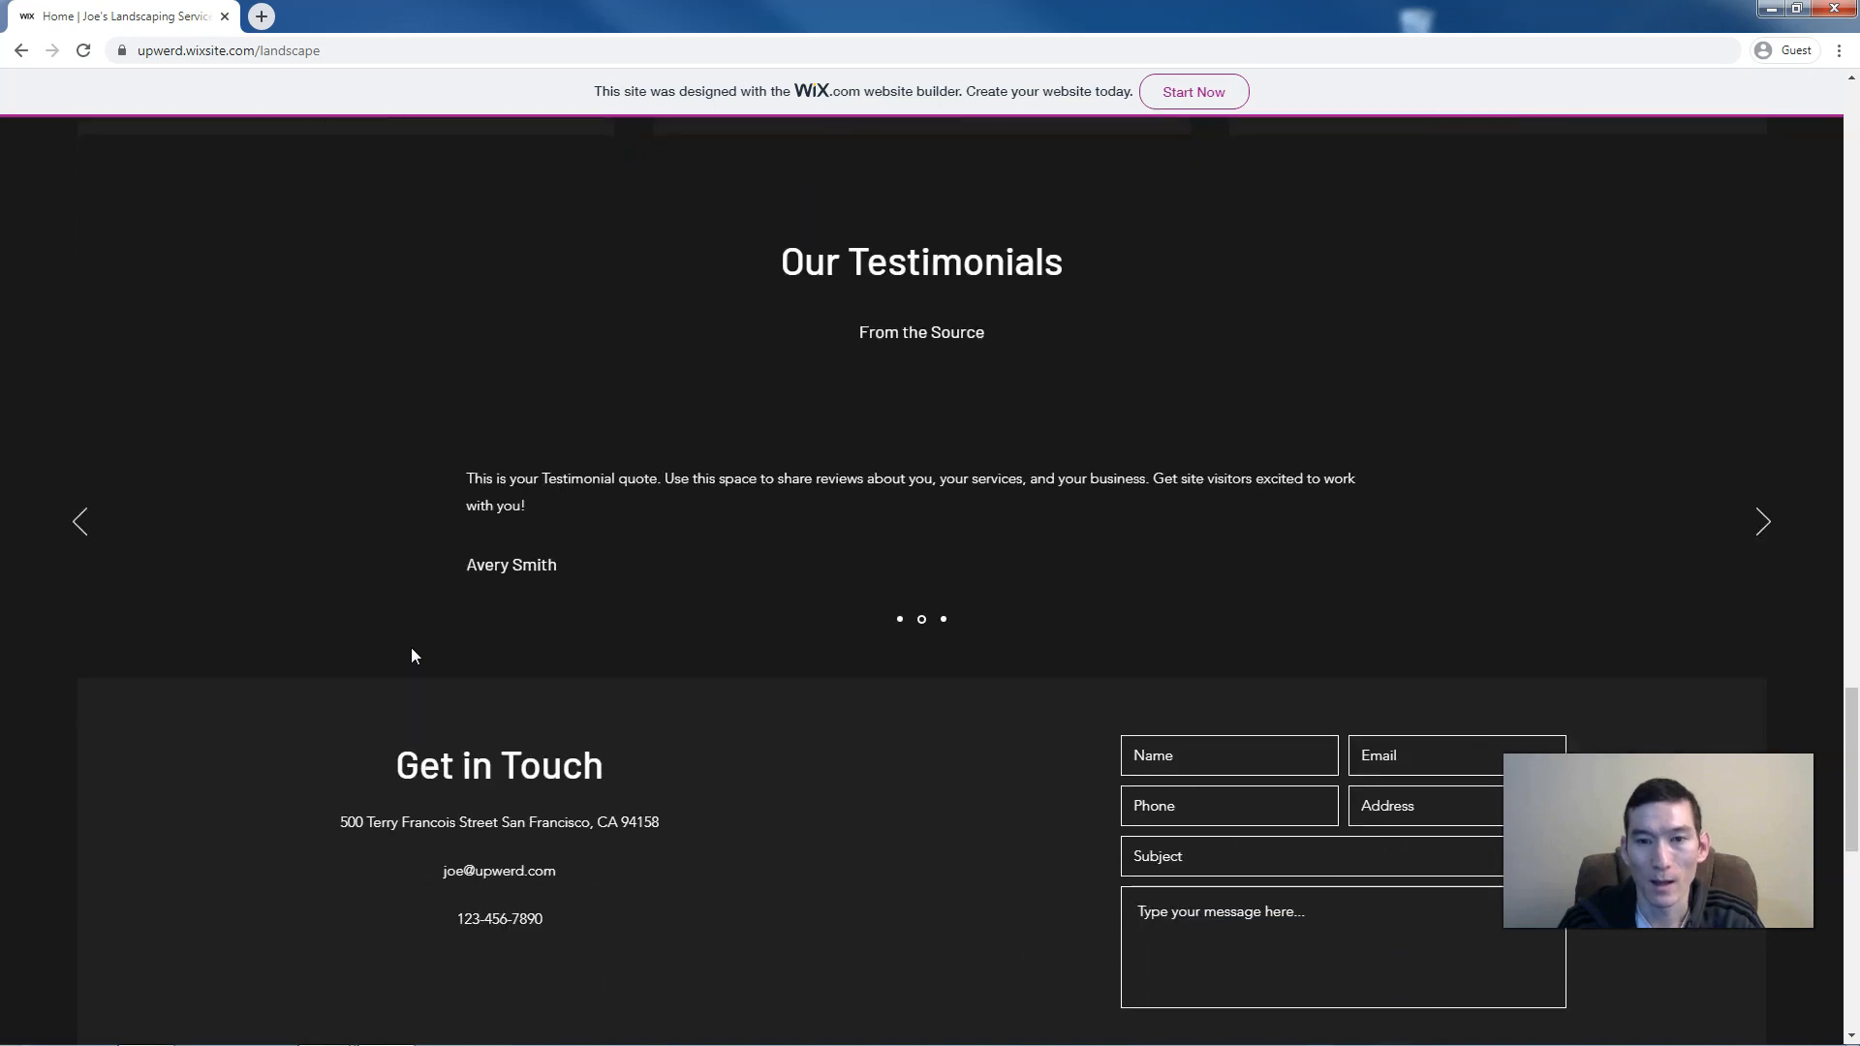
scroll(412, 656, down, 2)
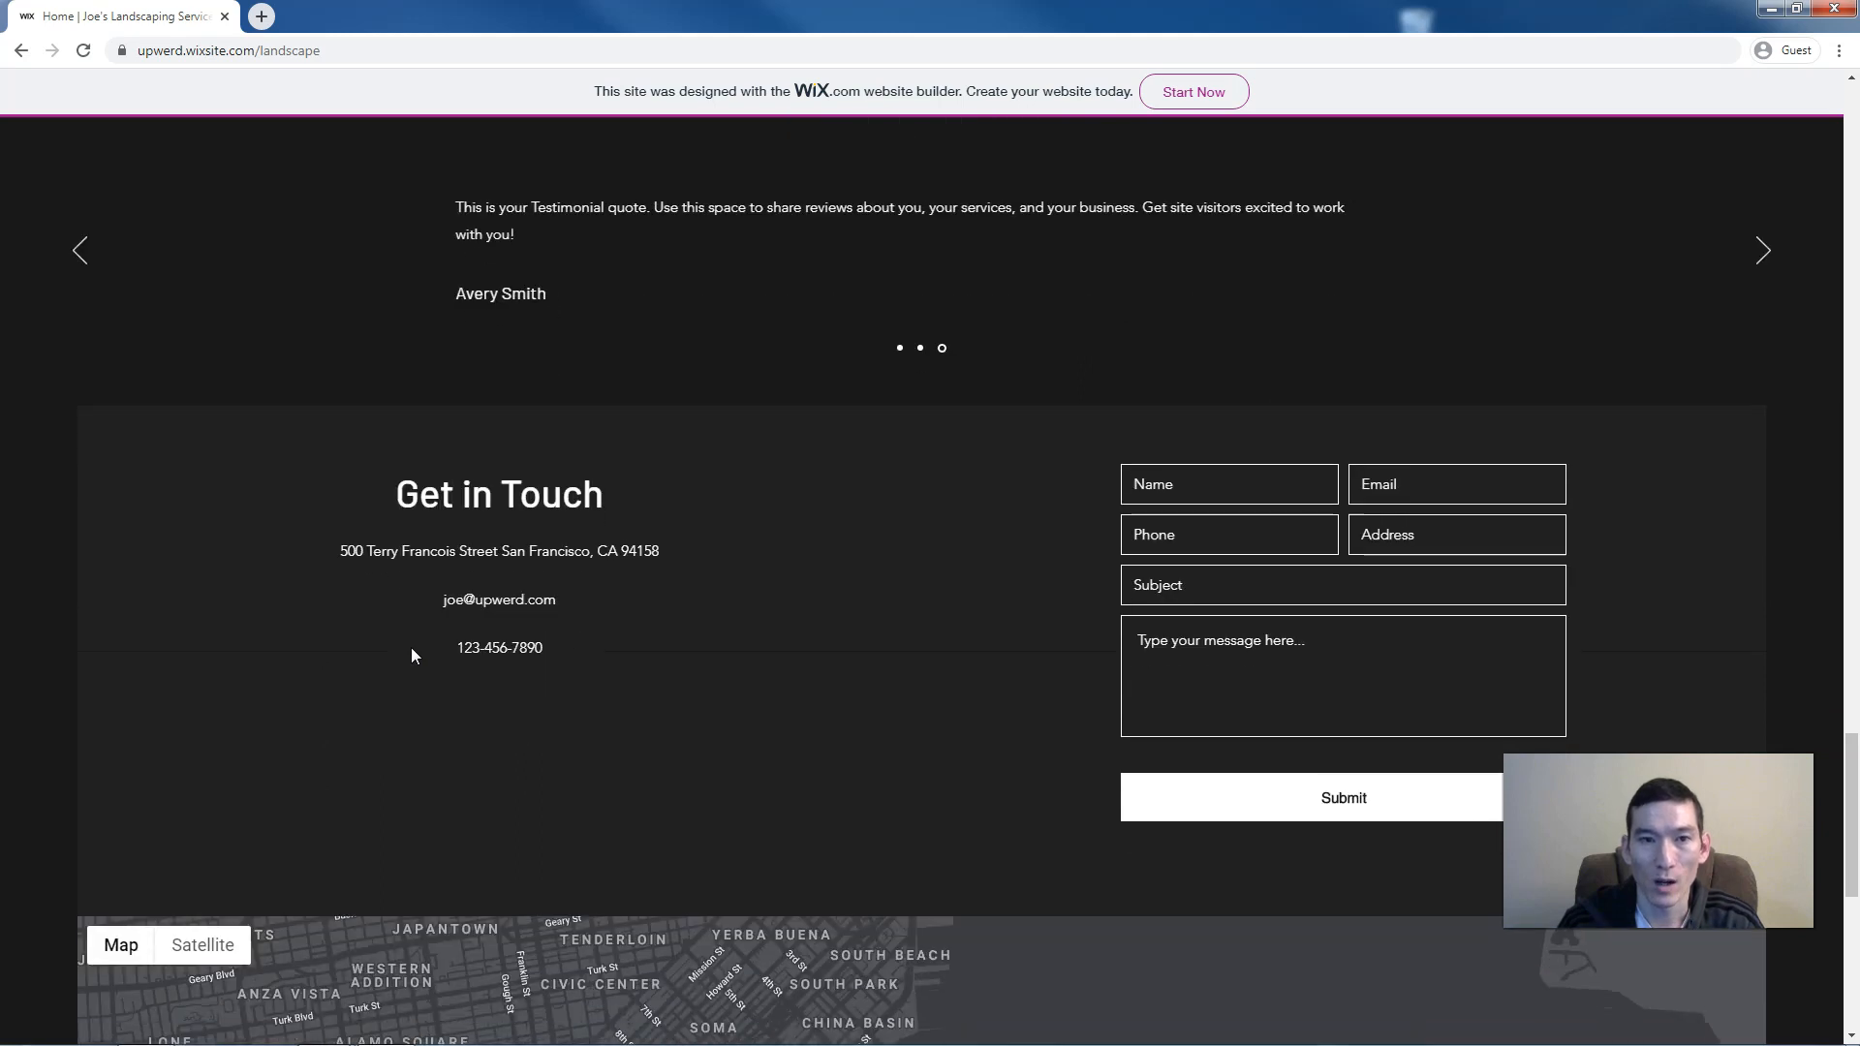
scroll(411, 647, down, 4)
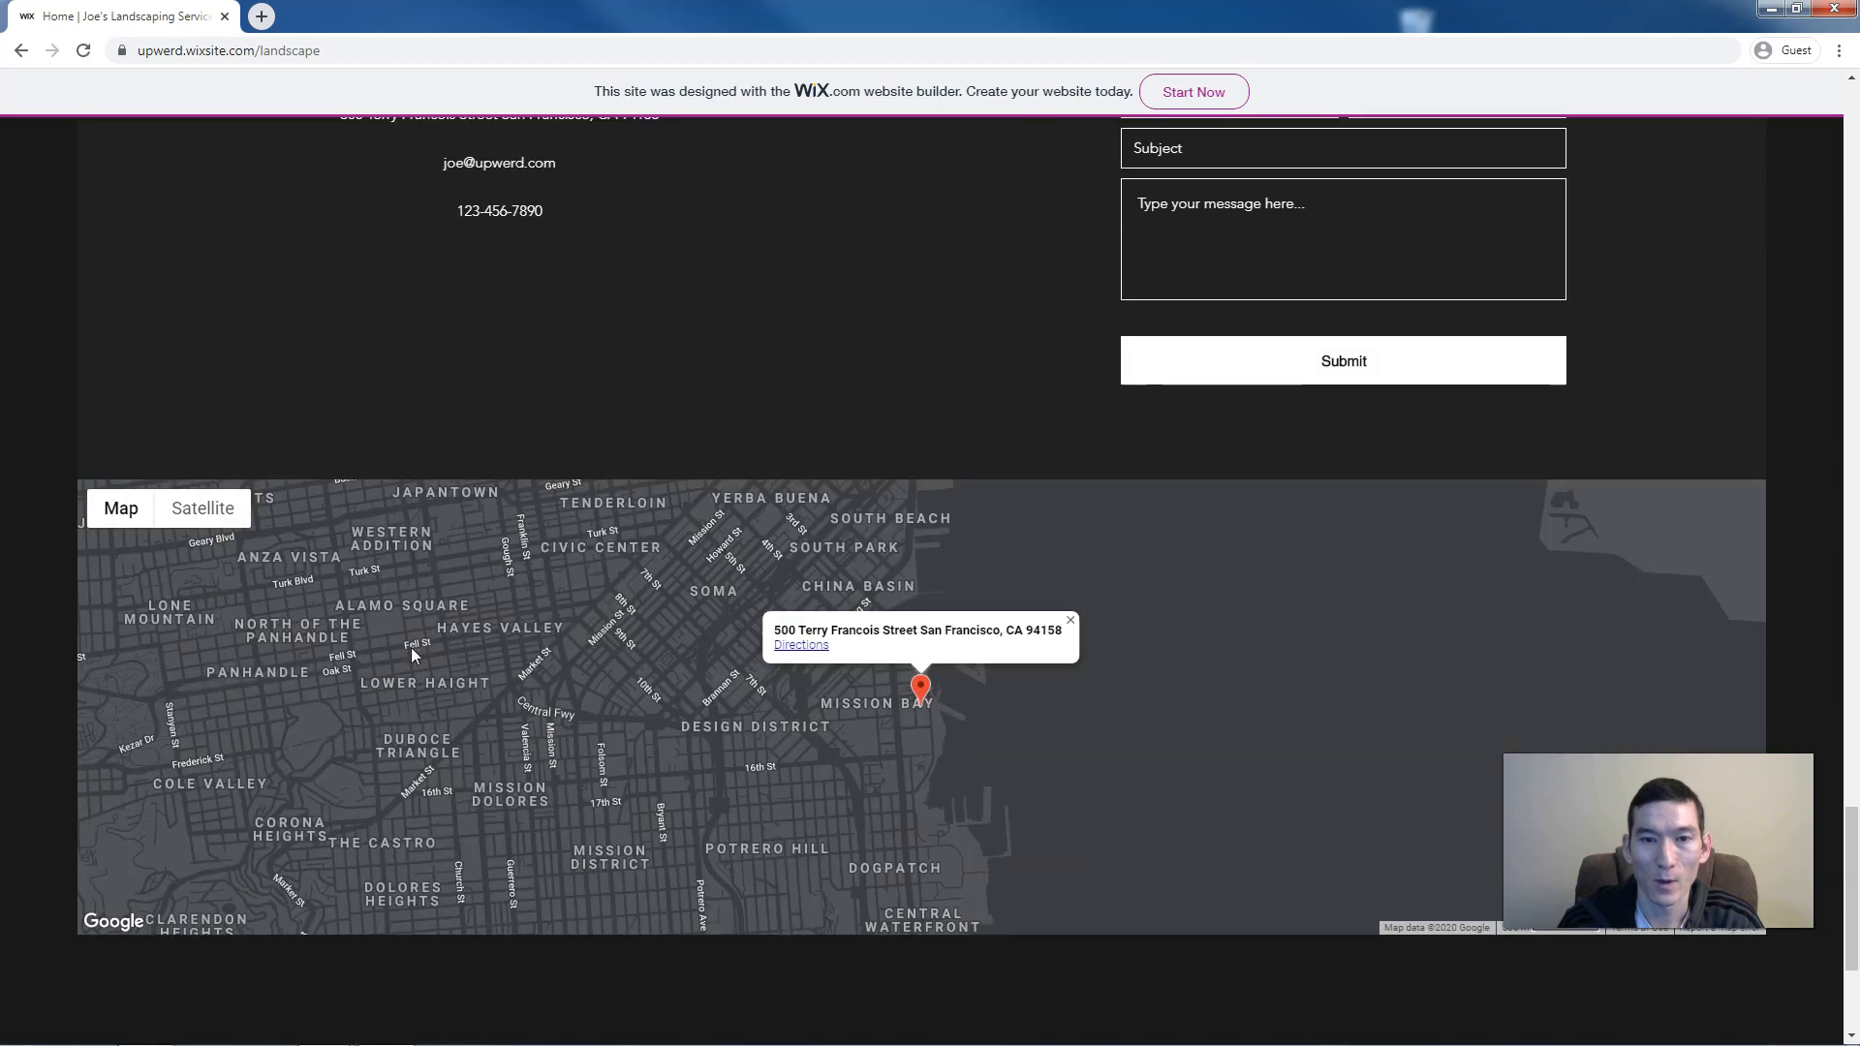
scroll(411, 647, down, 1)
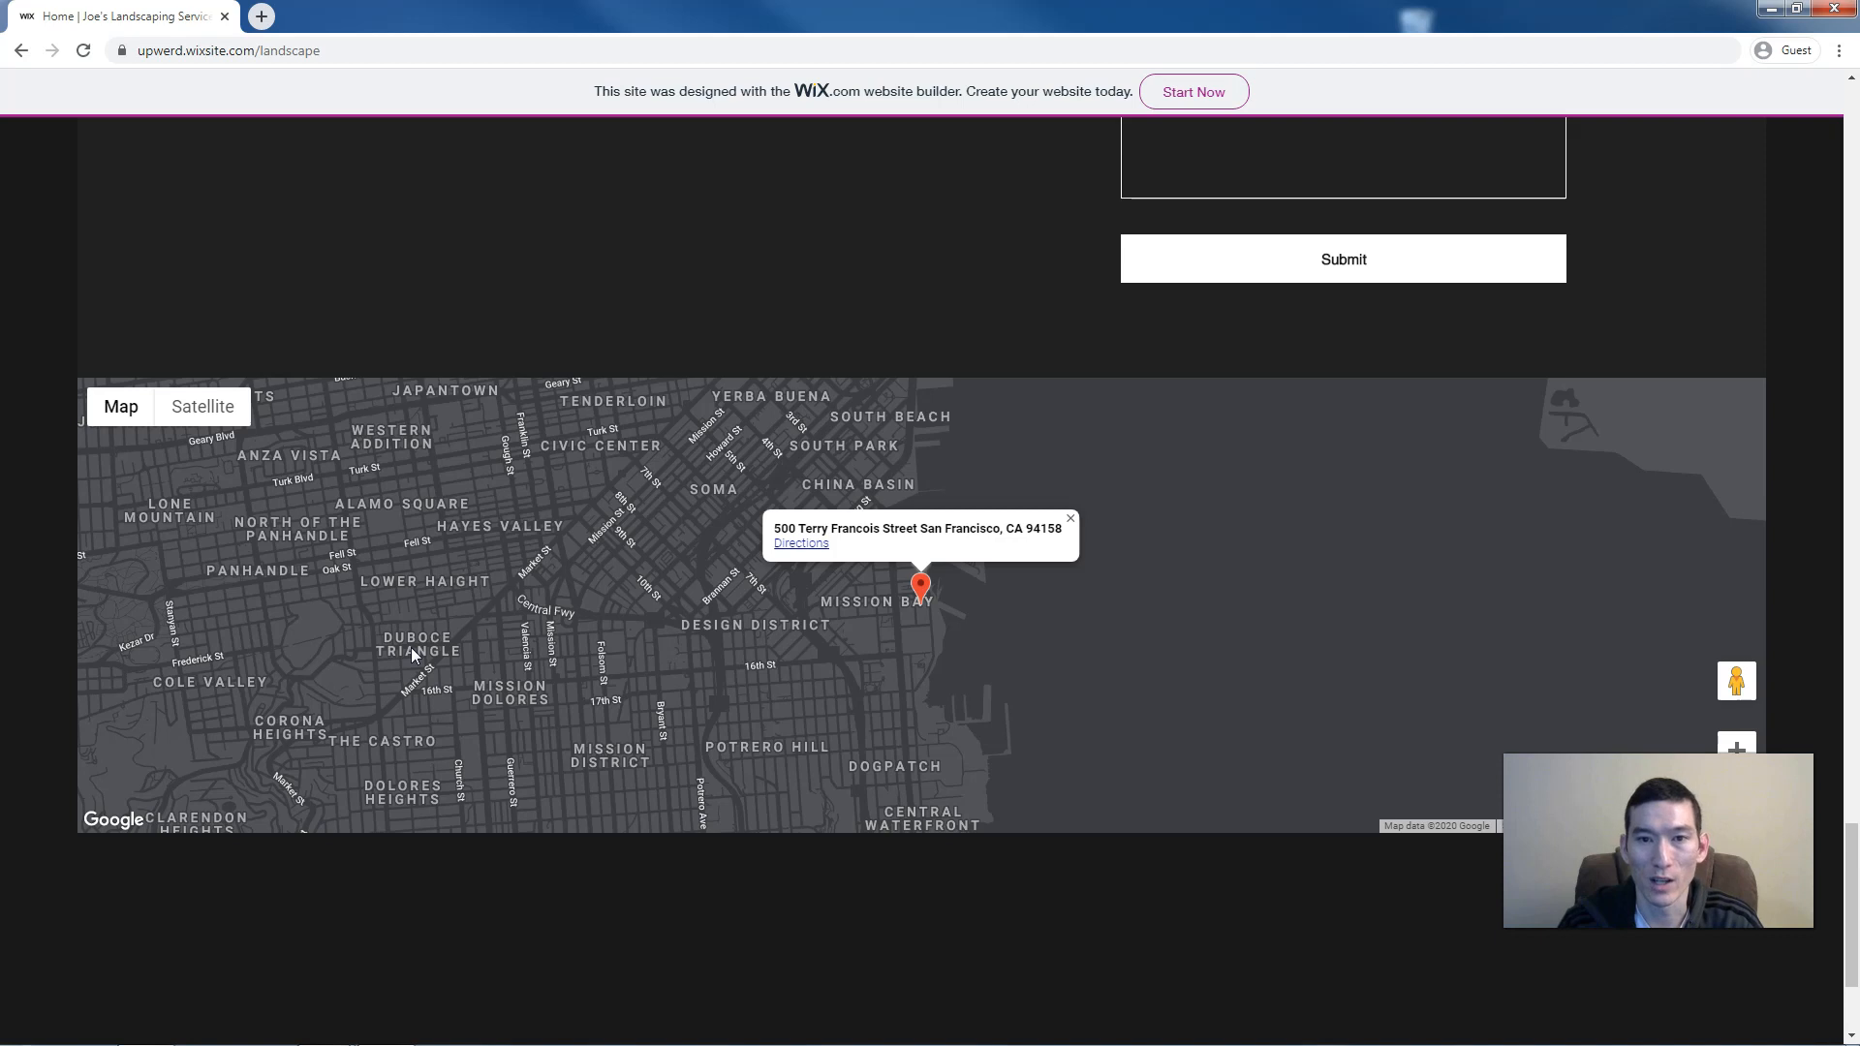
scroll(411, 647, down, 2)
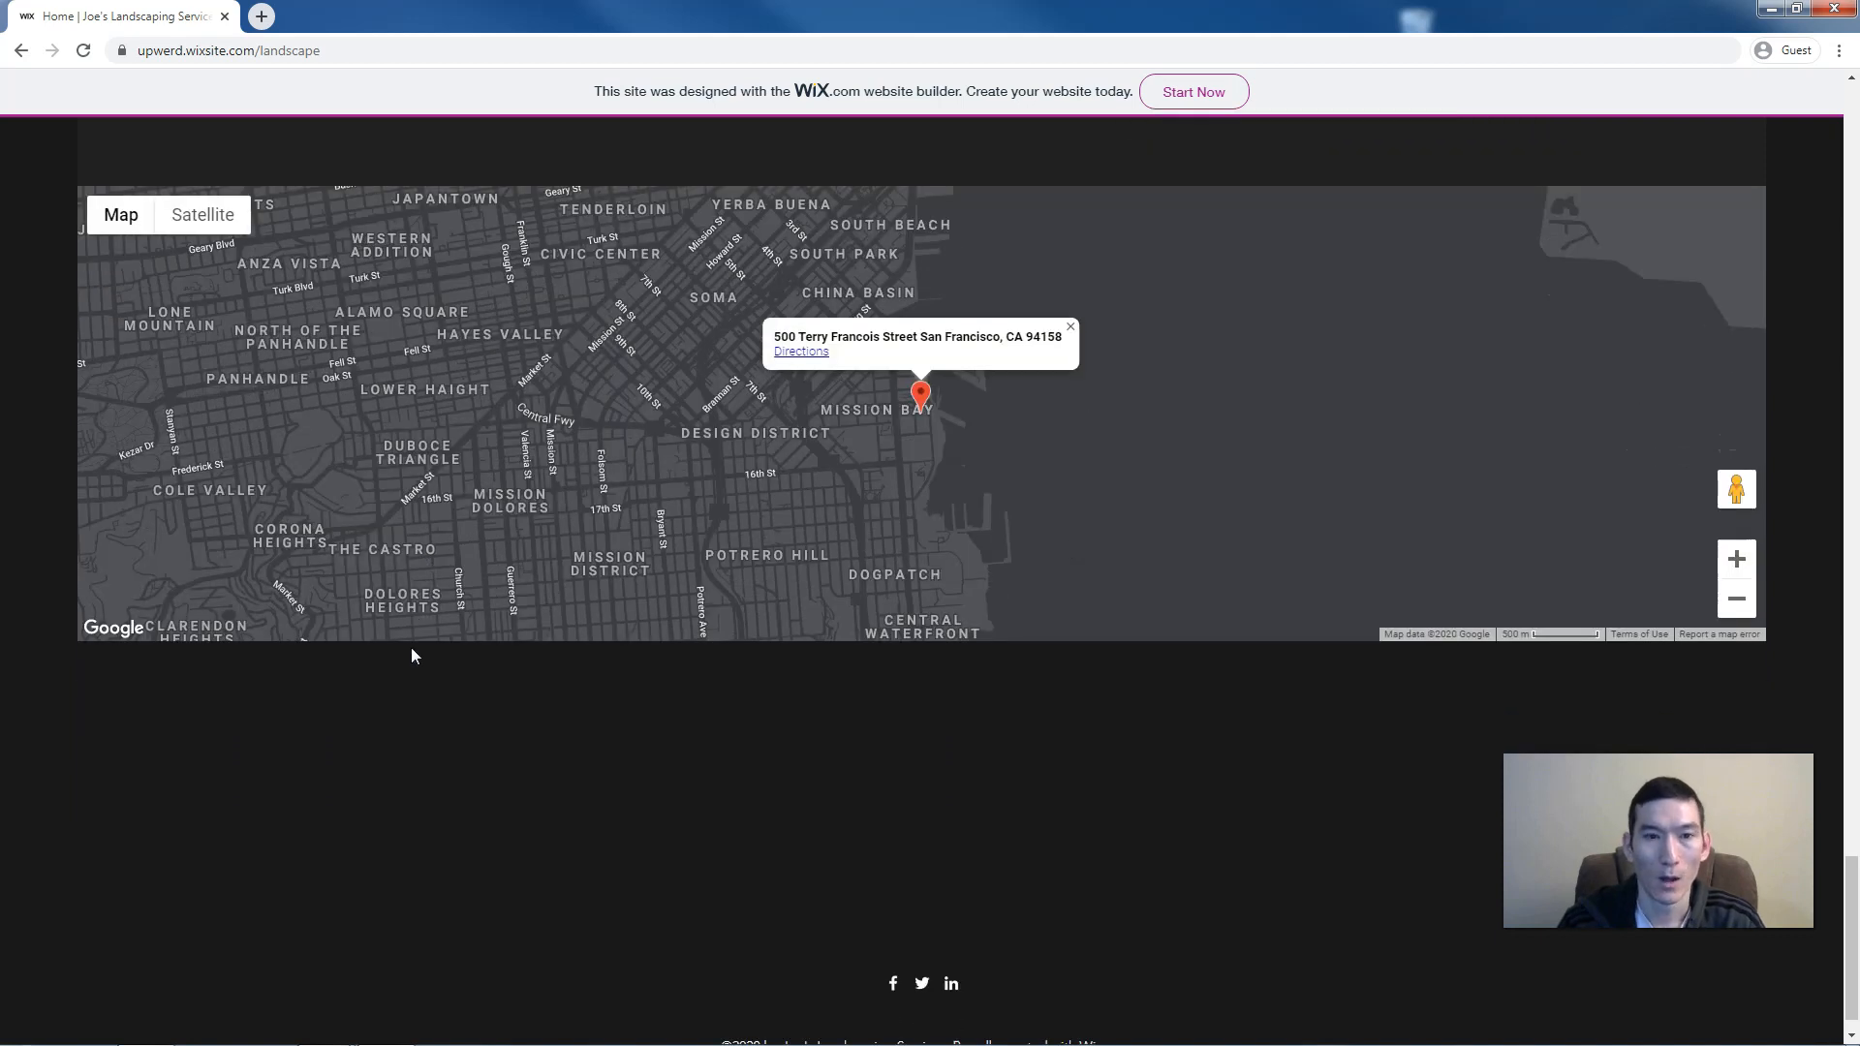
scroll(411, 647, up, 2)
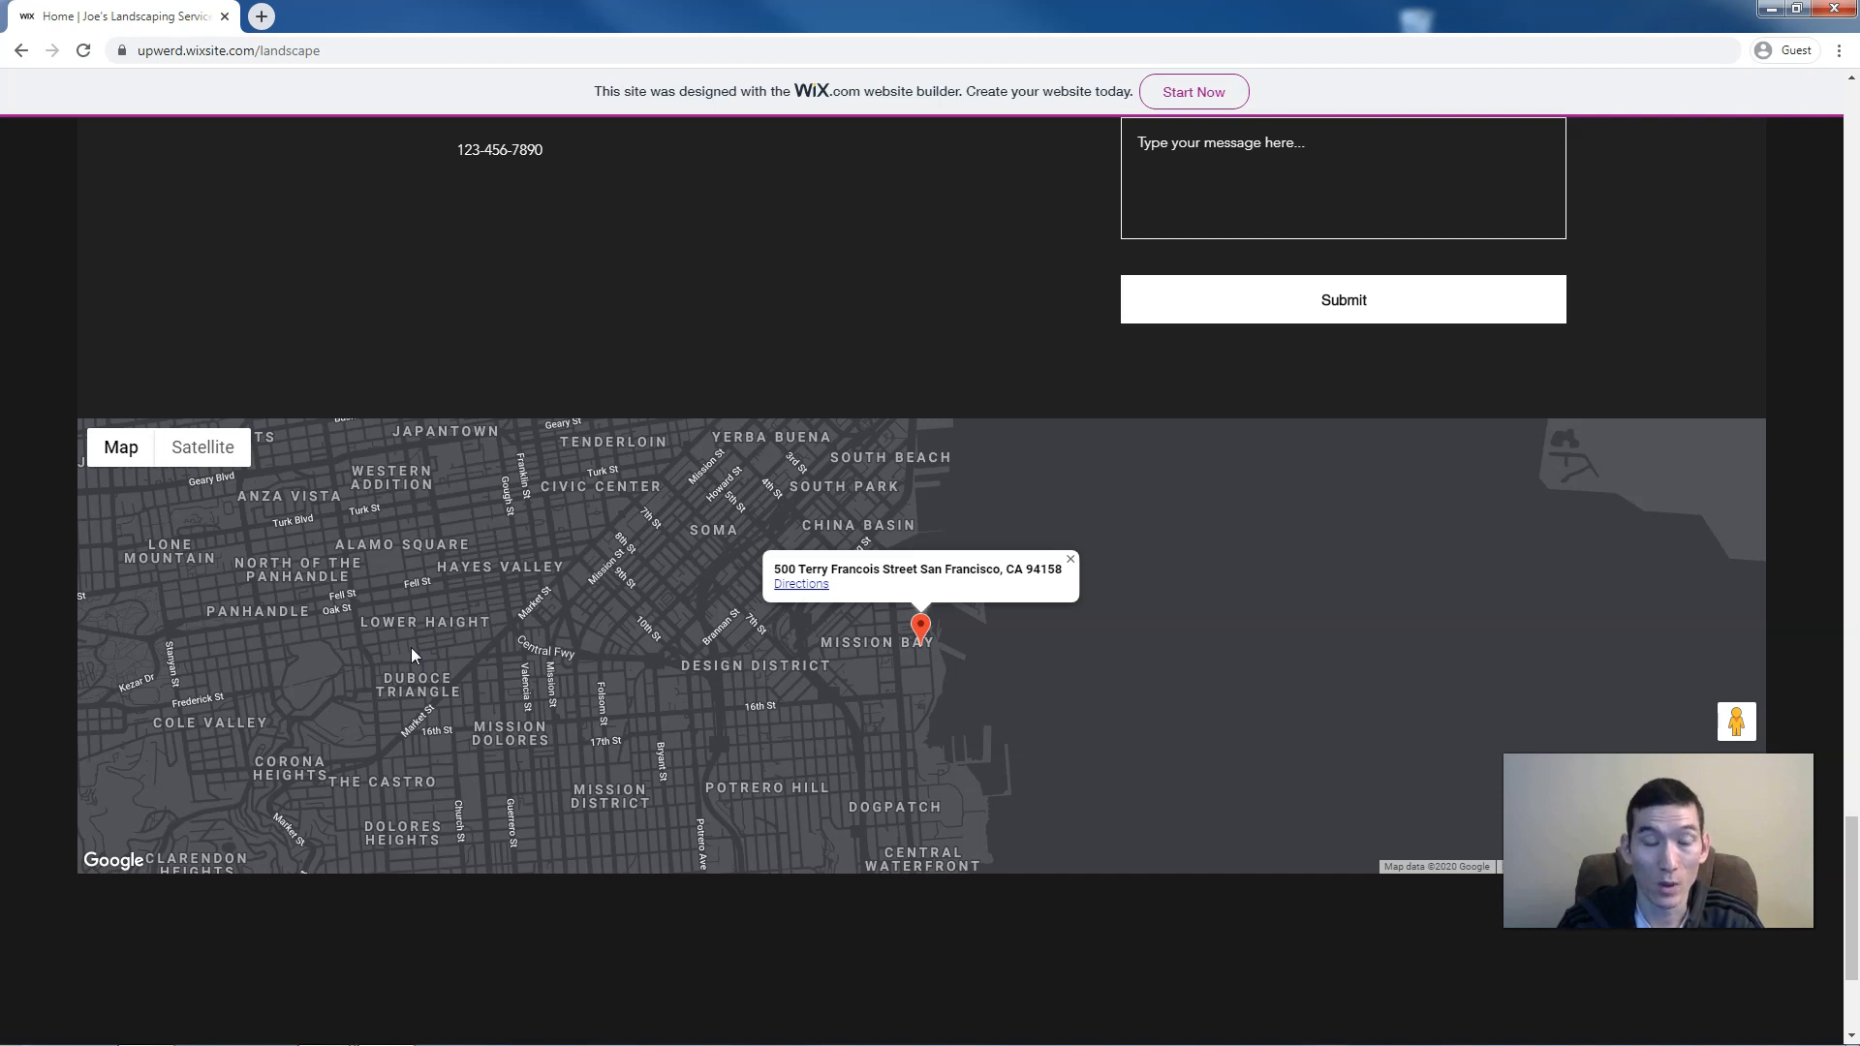
scroll(411, 648, up, 1)
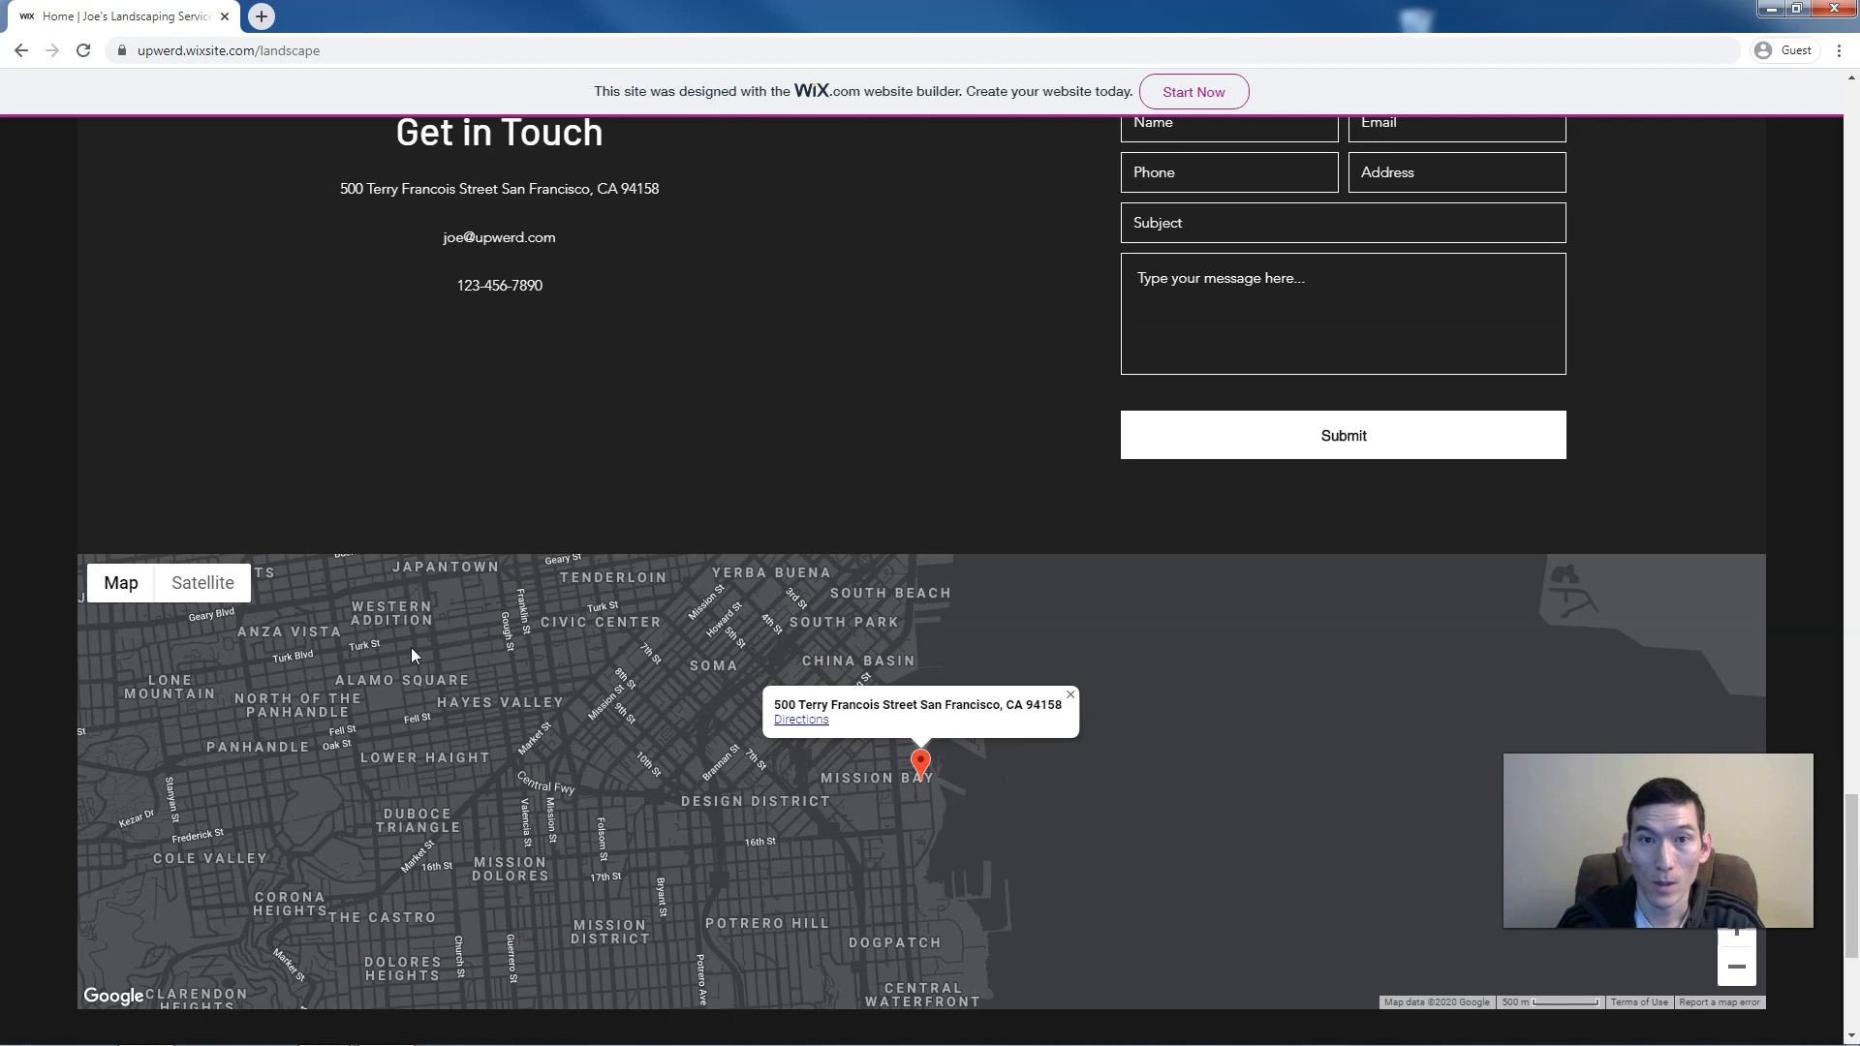
Open Chrome developer tools in phone emulation and reload the site
right_click(985, 323)
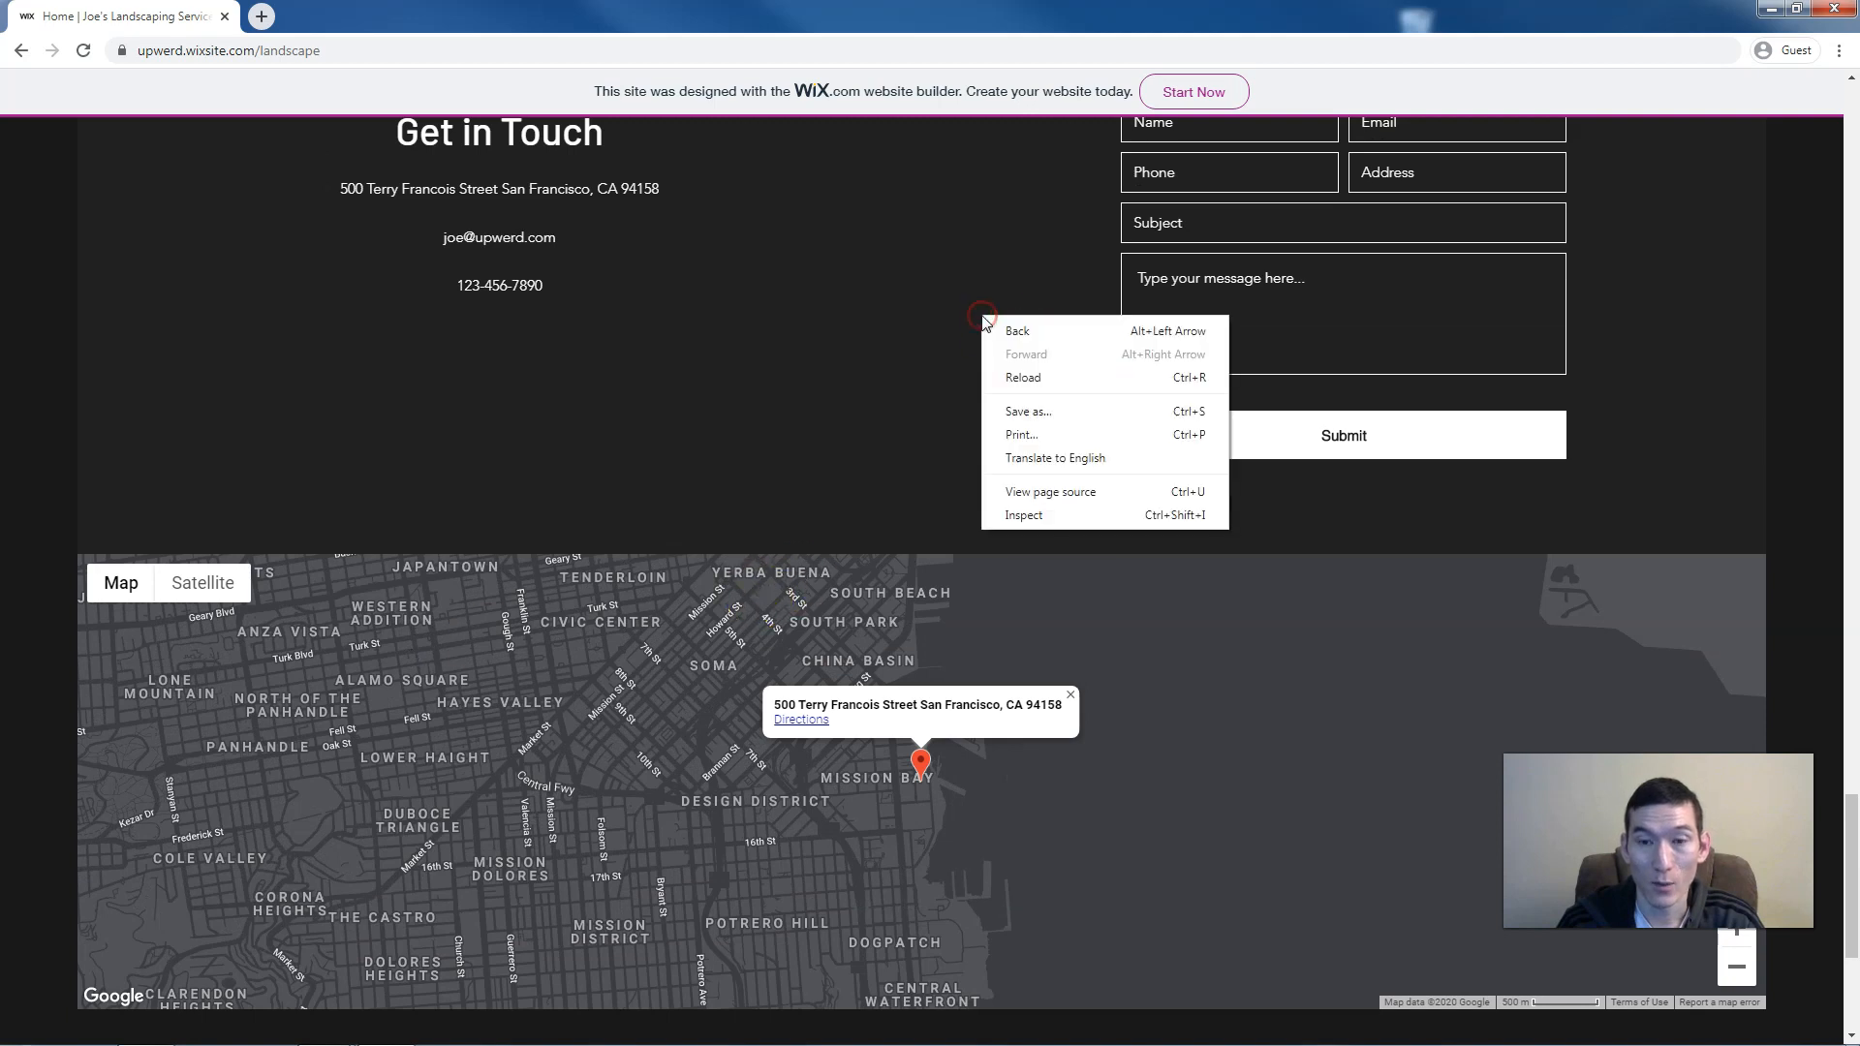
click(1010, 511)
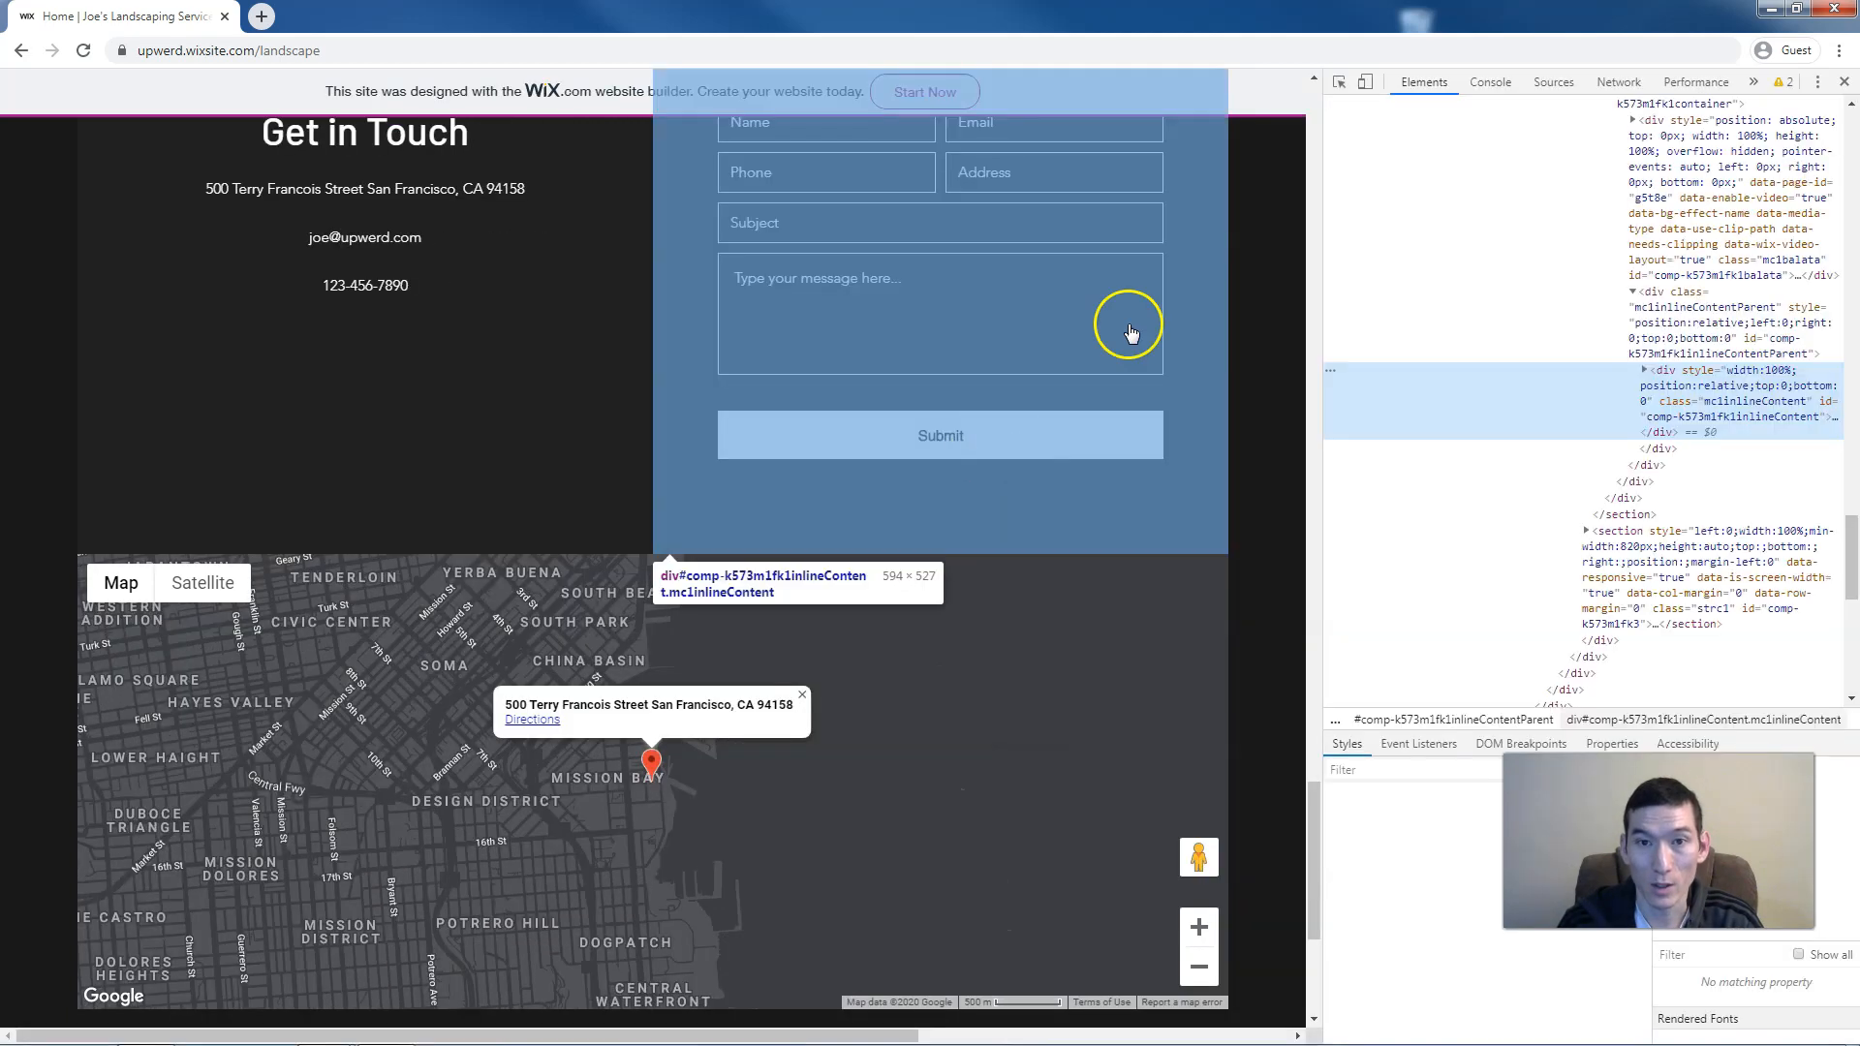
click(1368, 84)
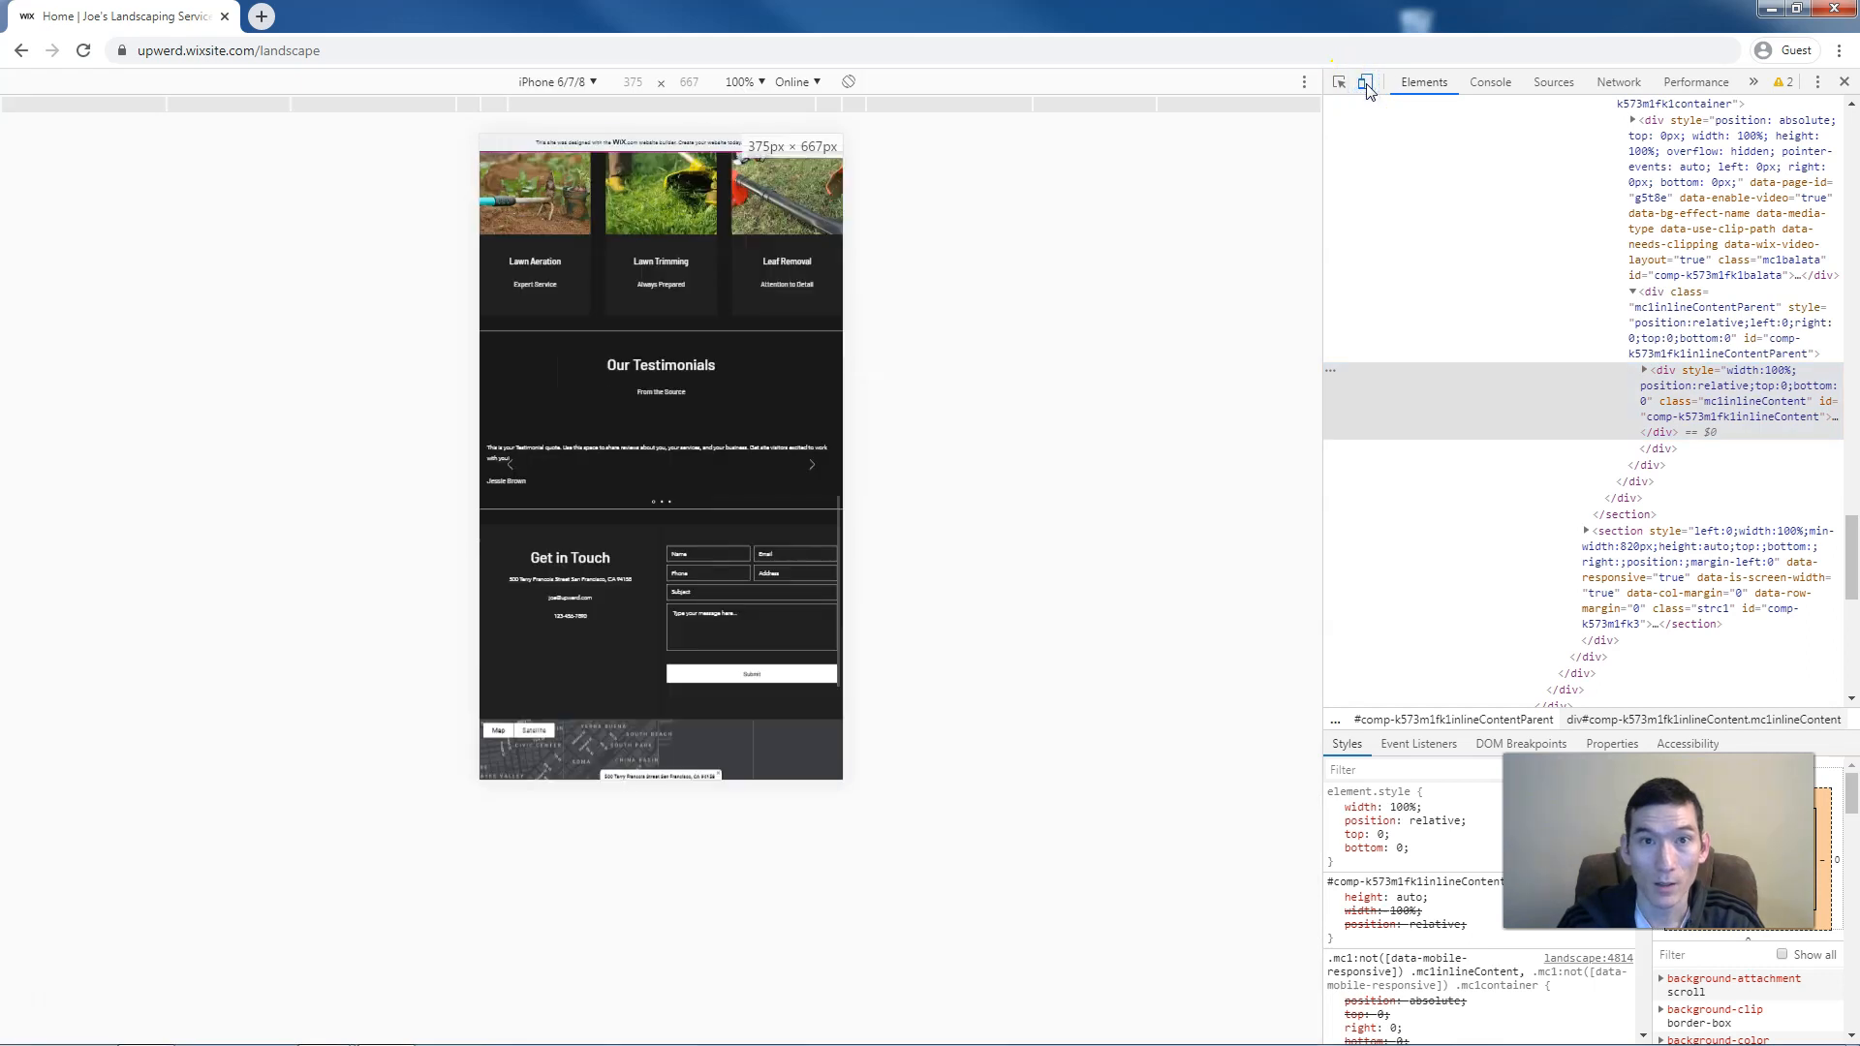
click(1077, 305)
key(F5)
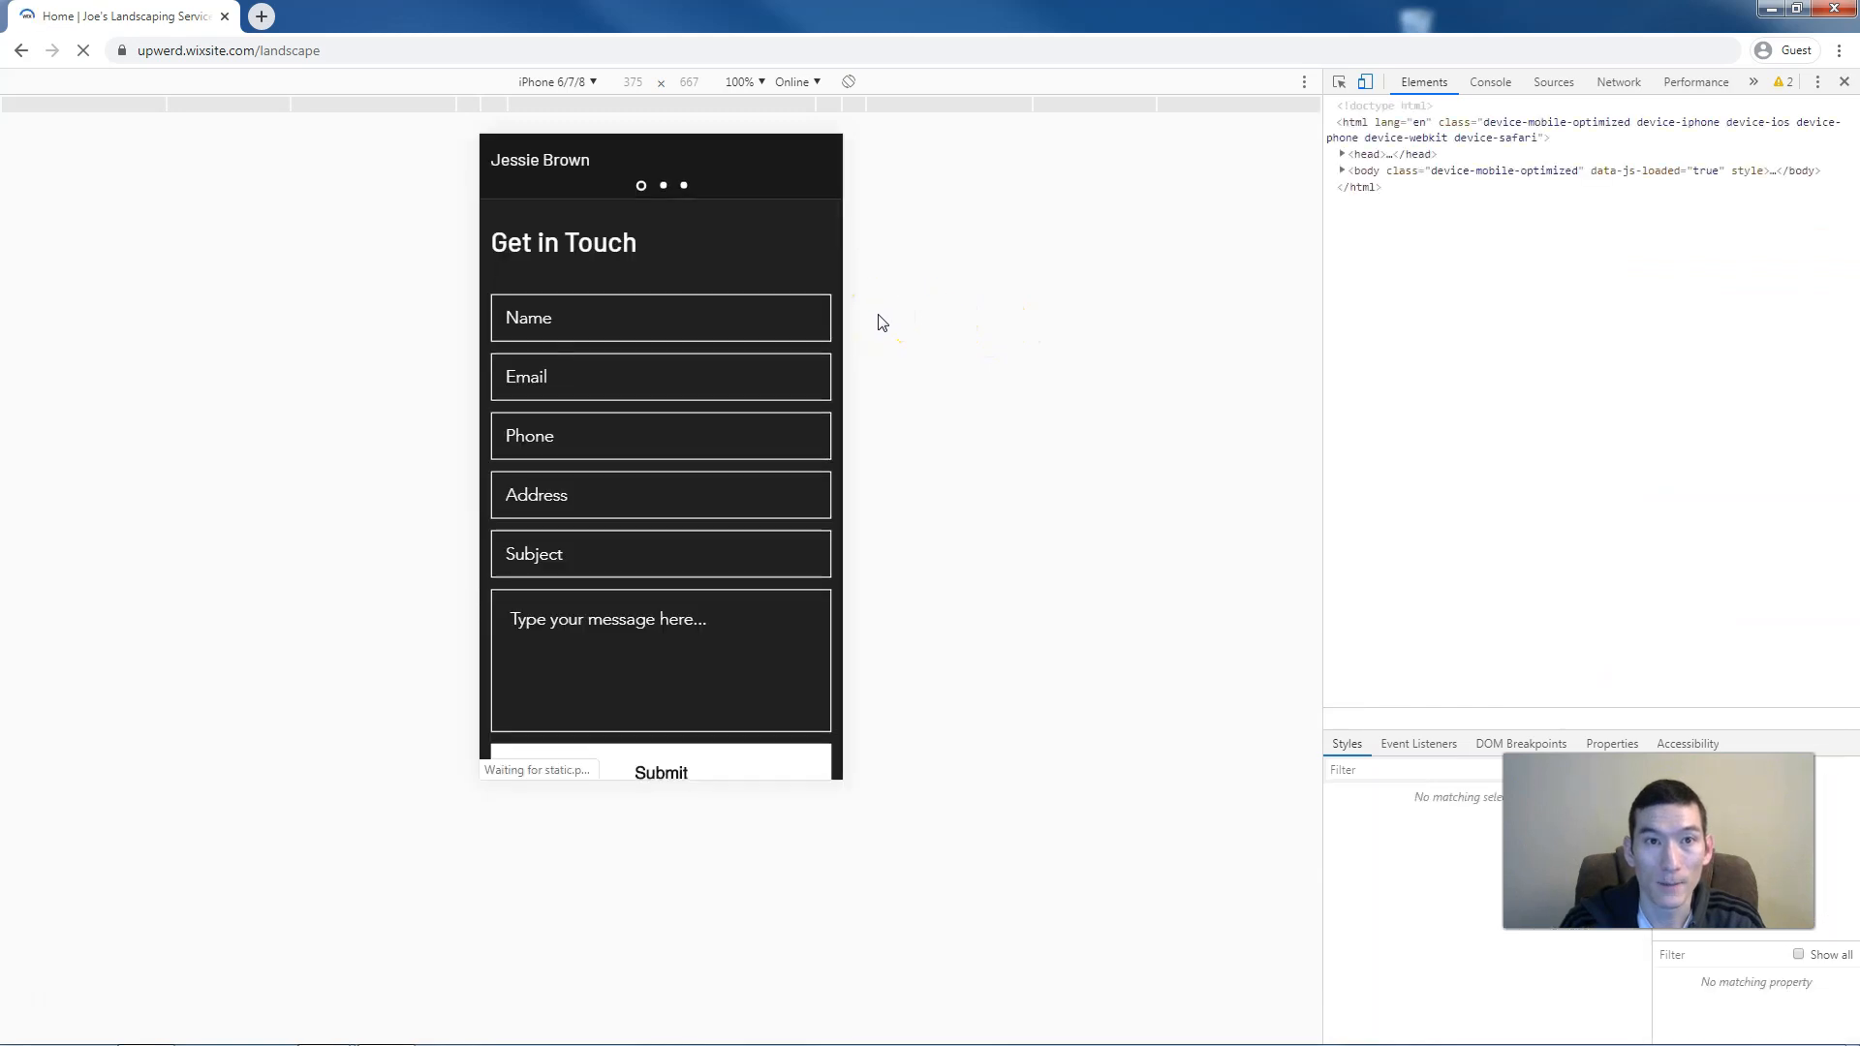
Open and close the site's mobile navigation menu
scroll(700, 289, up, 15)
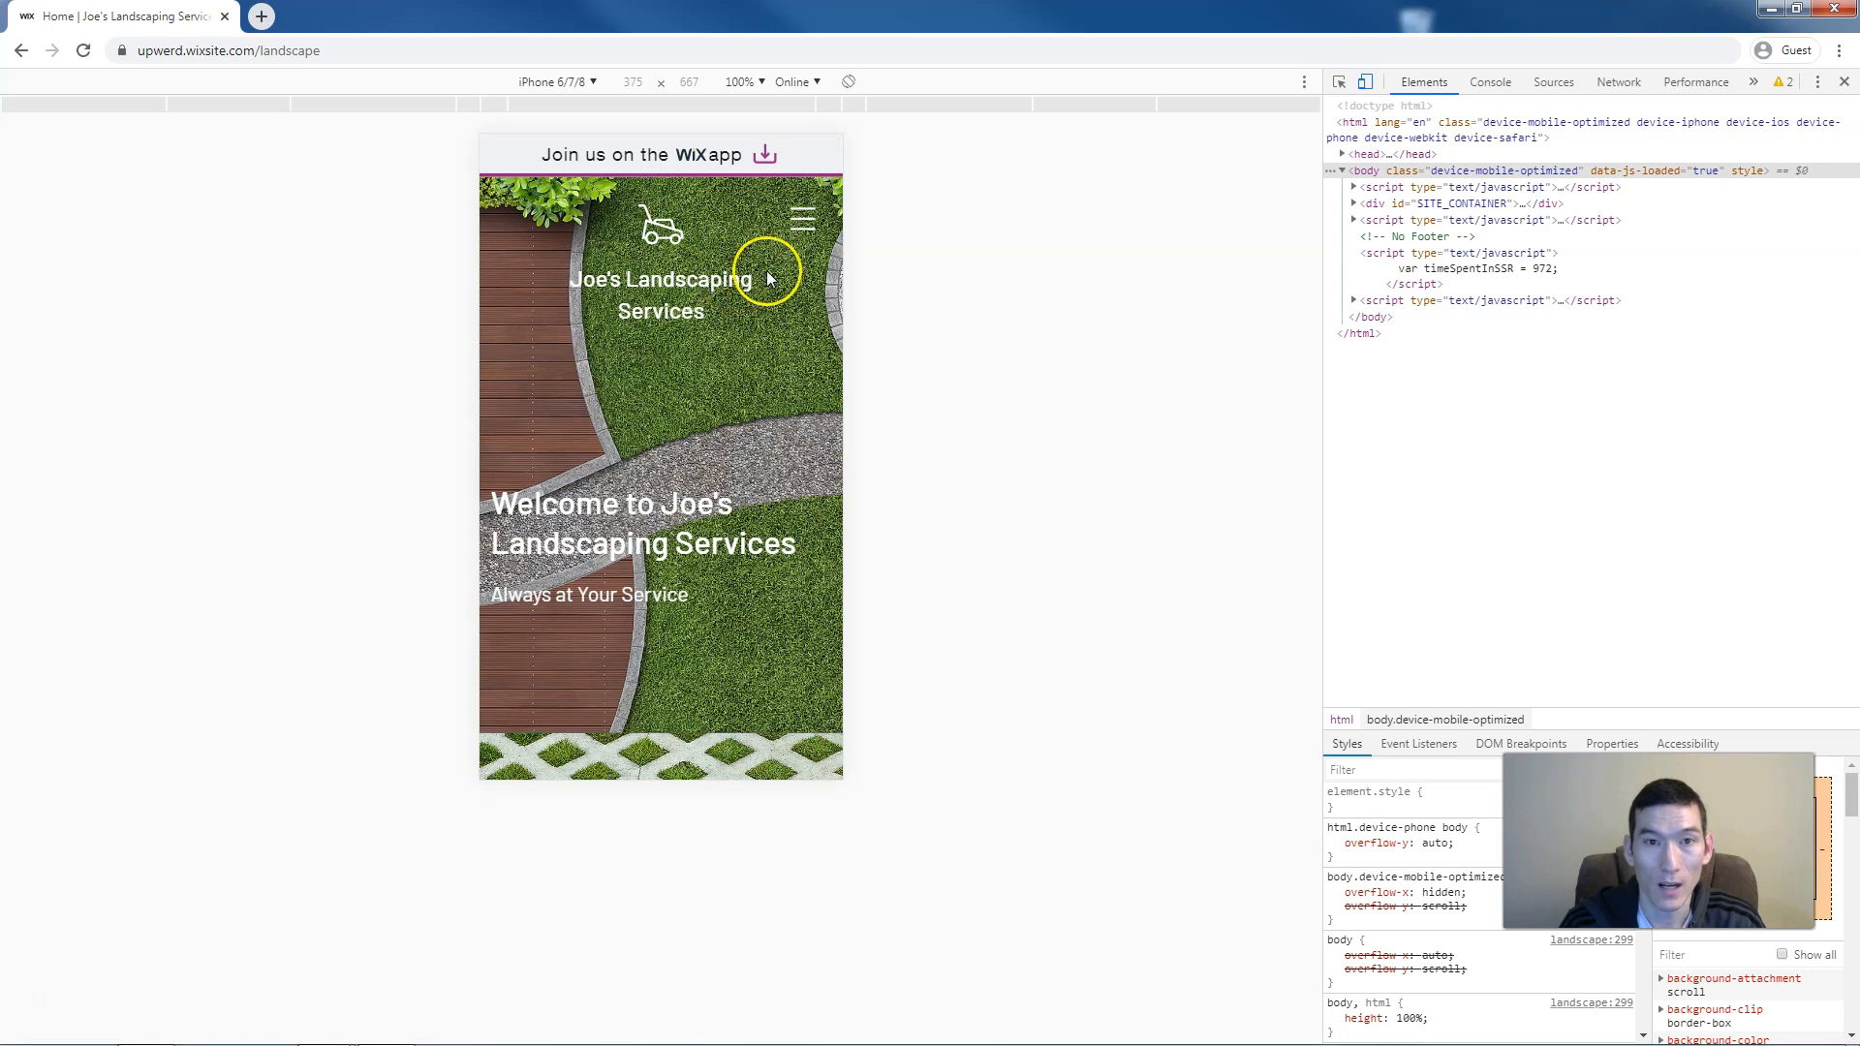
click(803, 221)
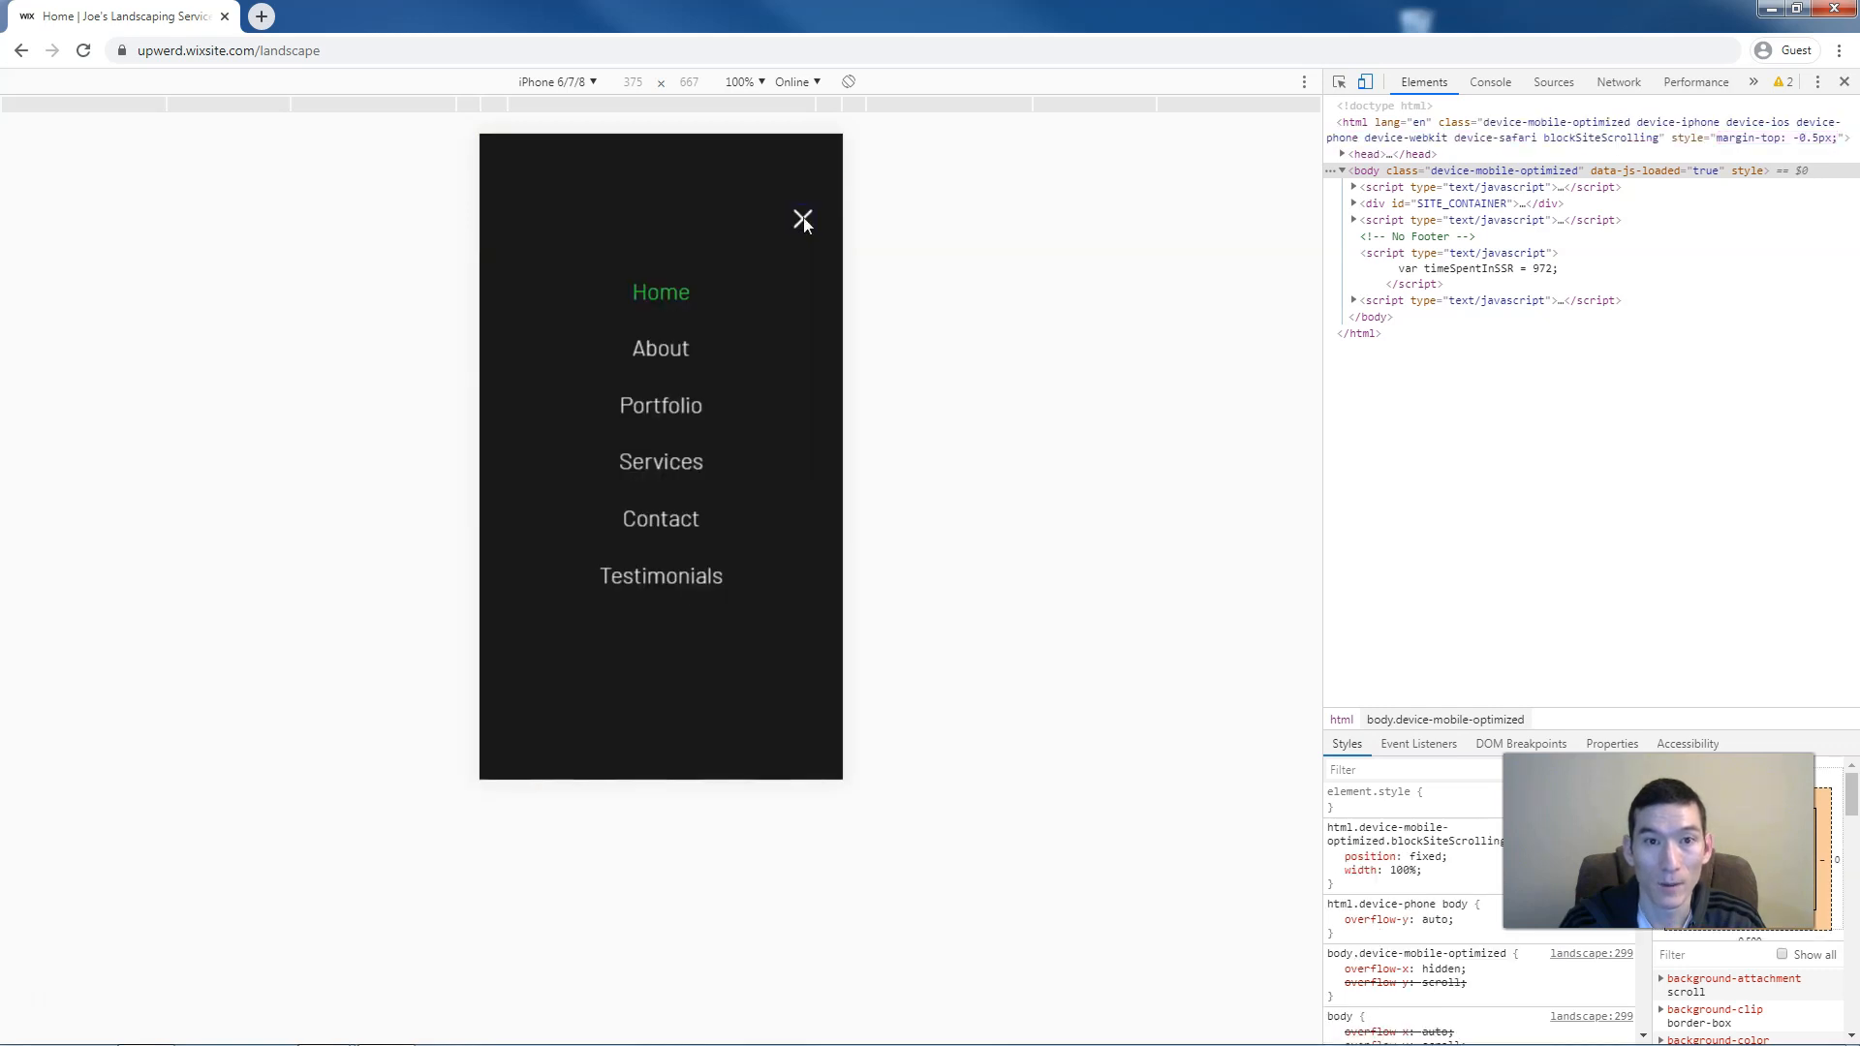
click(803, 222)
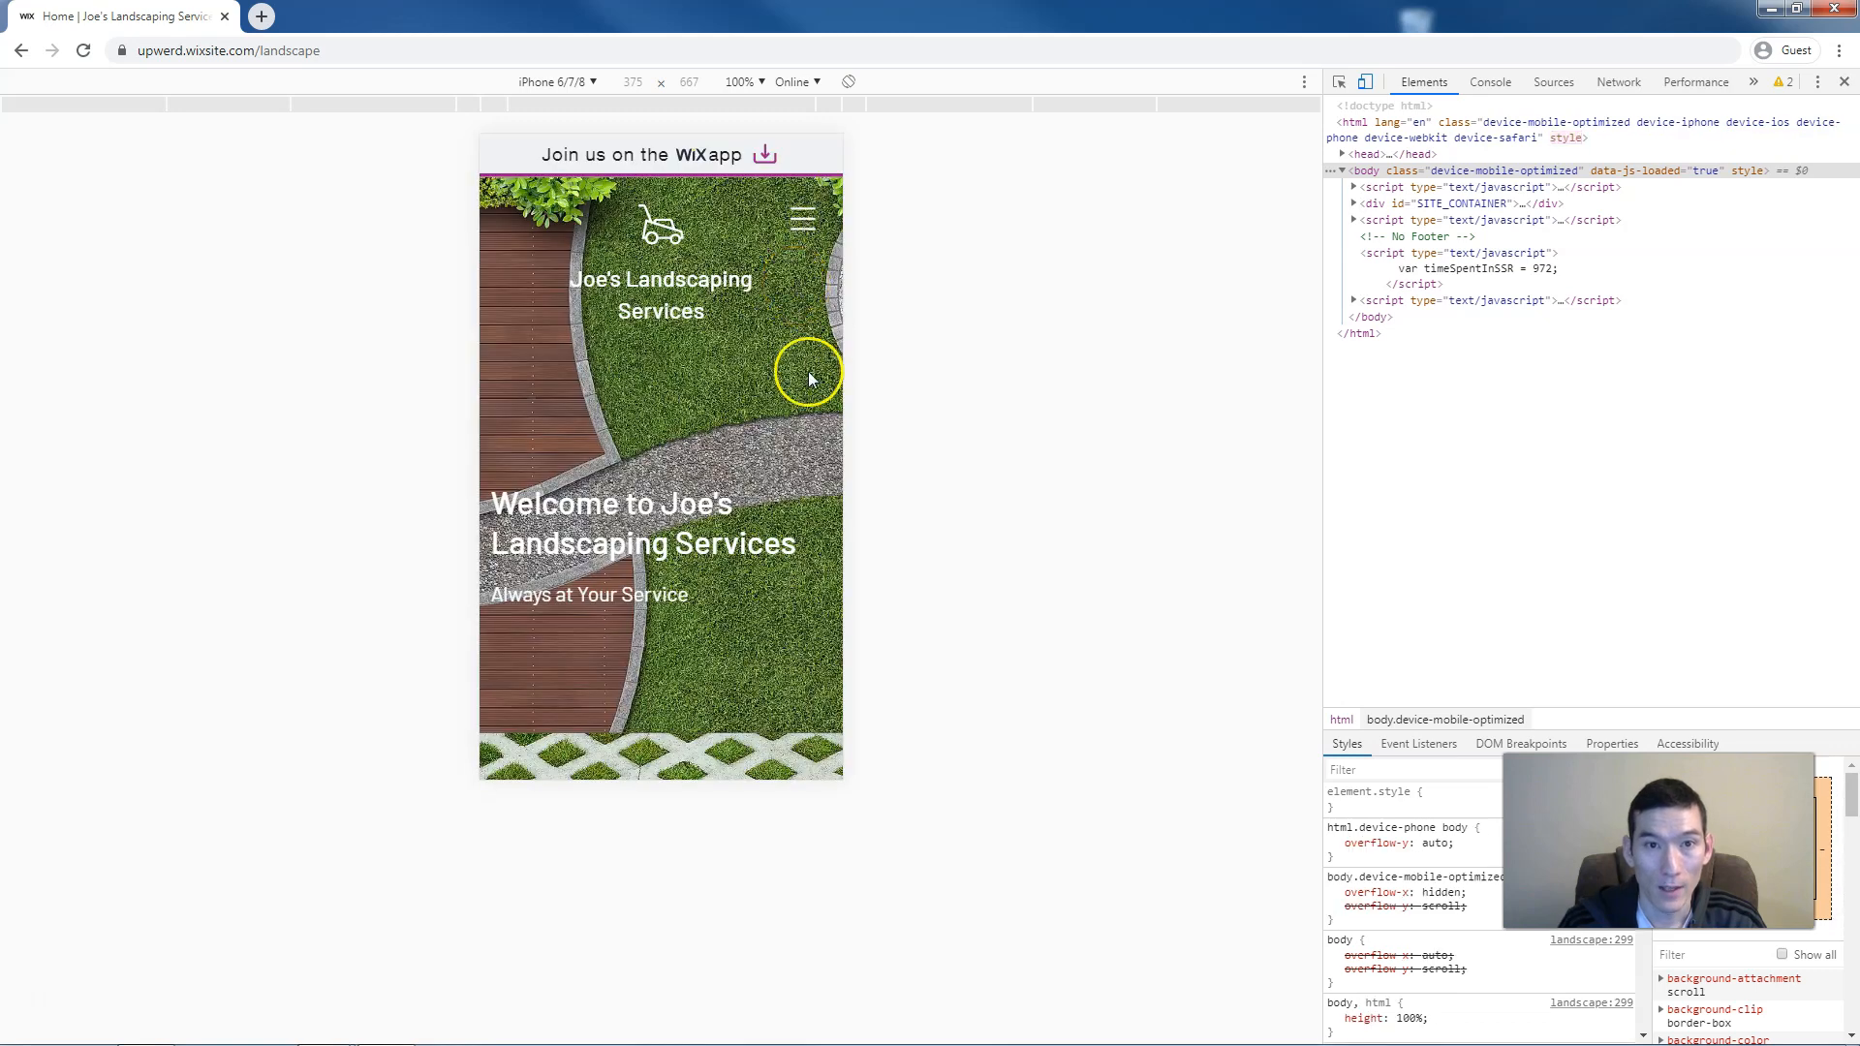
Scroll the phone preview down to the map, contact details and footer
scroll(806, 377, down, 7)
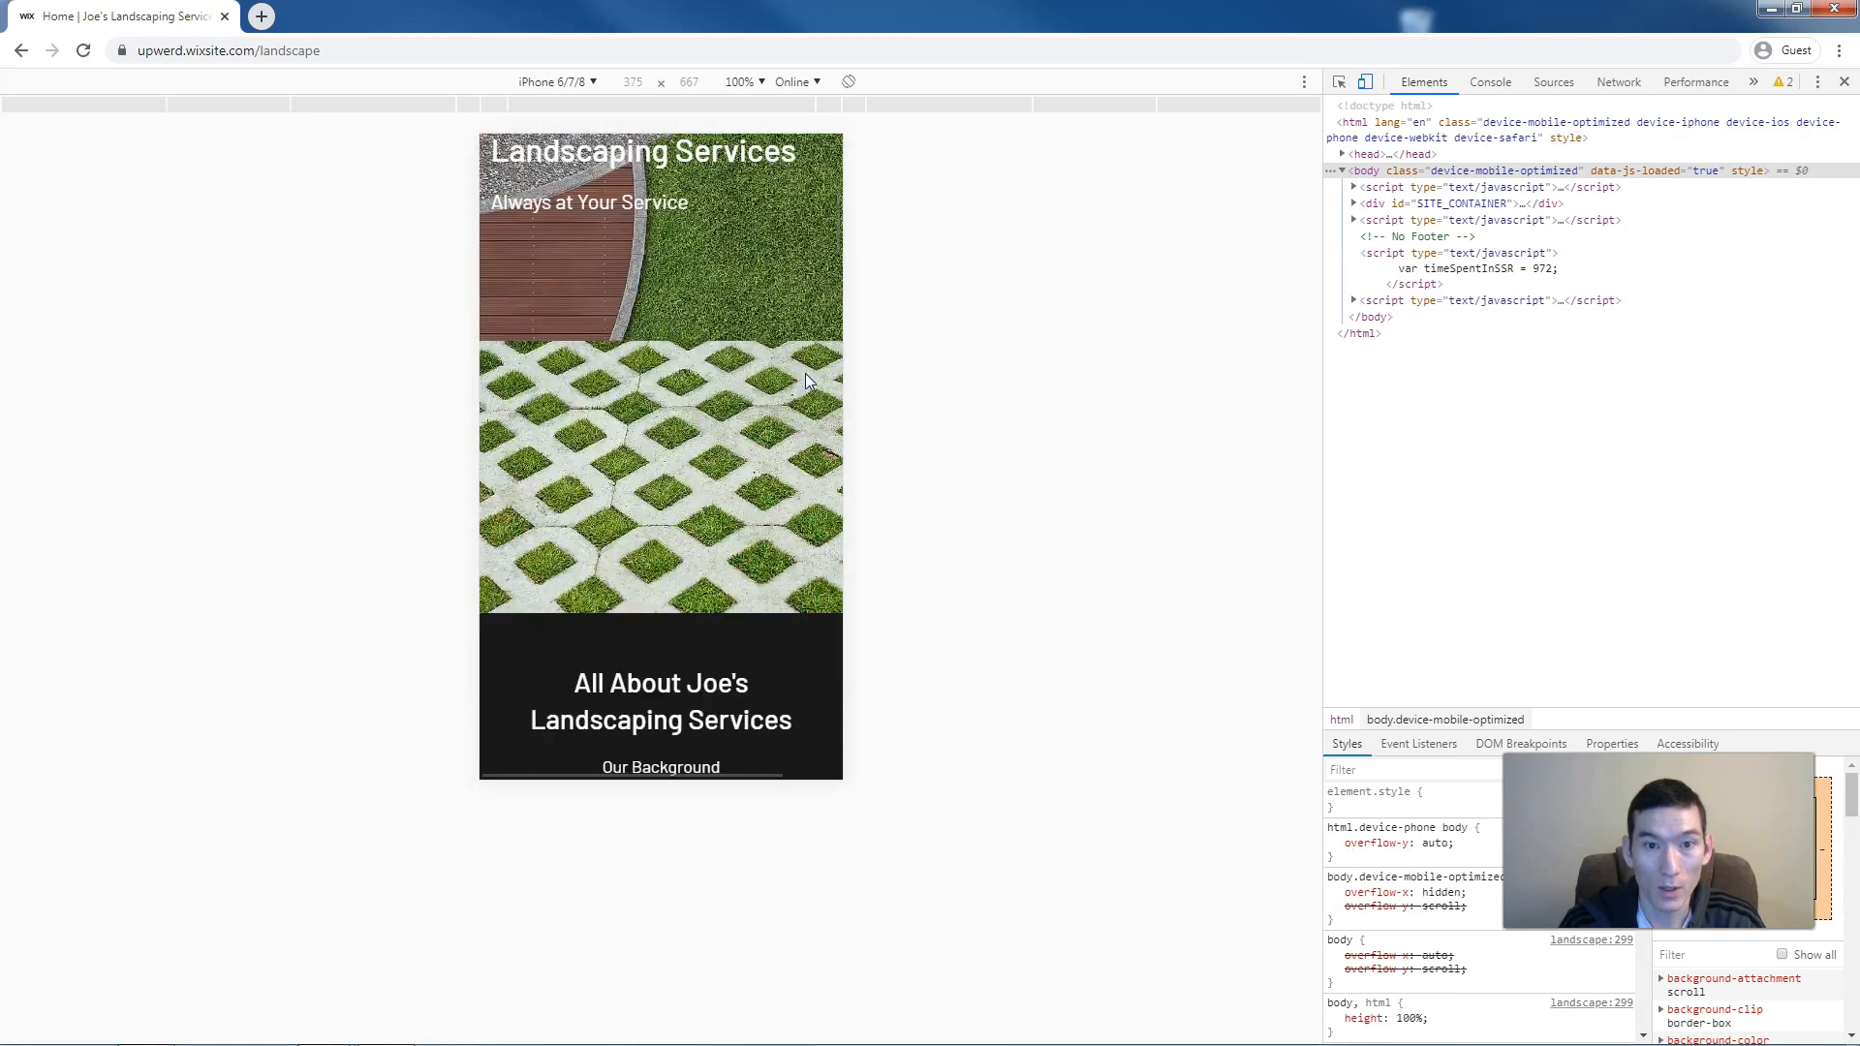
scroll(805, 378, down, 2)
scroll(805, 378, down, 2)
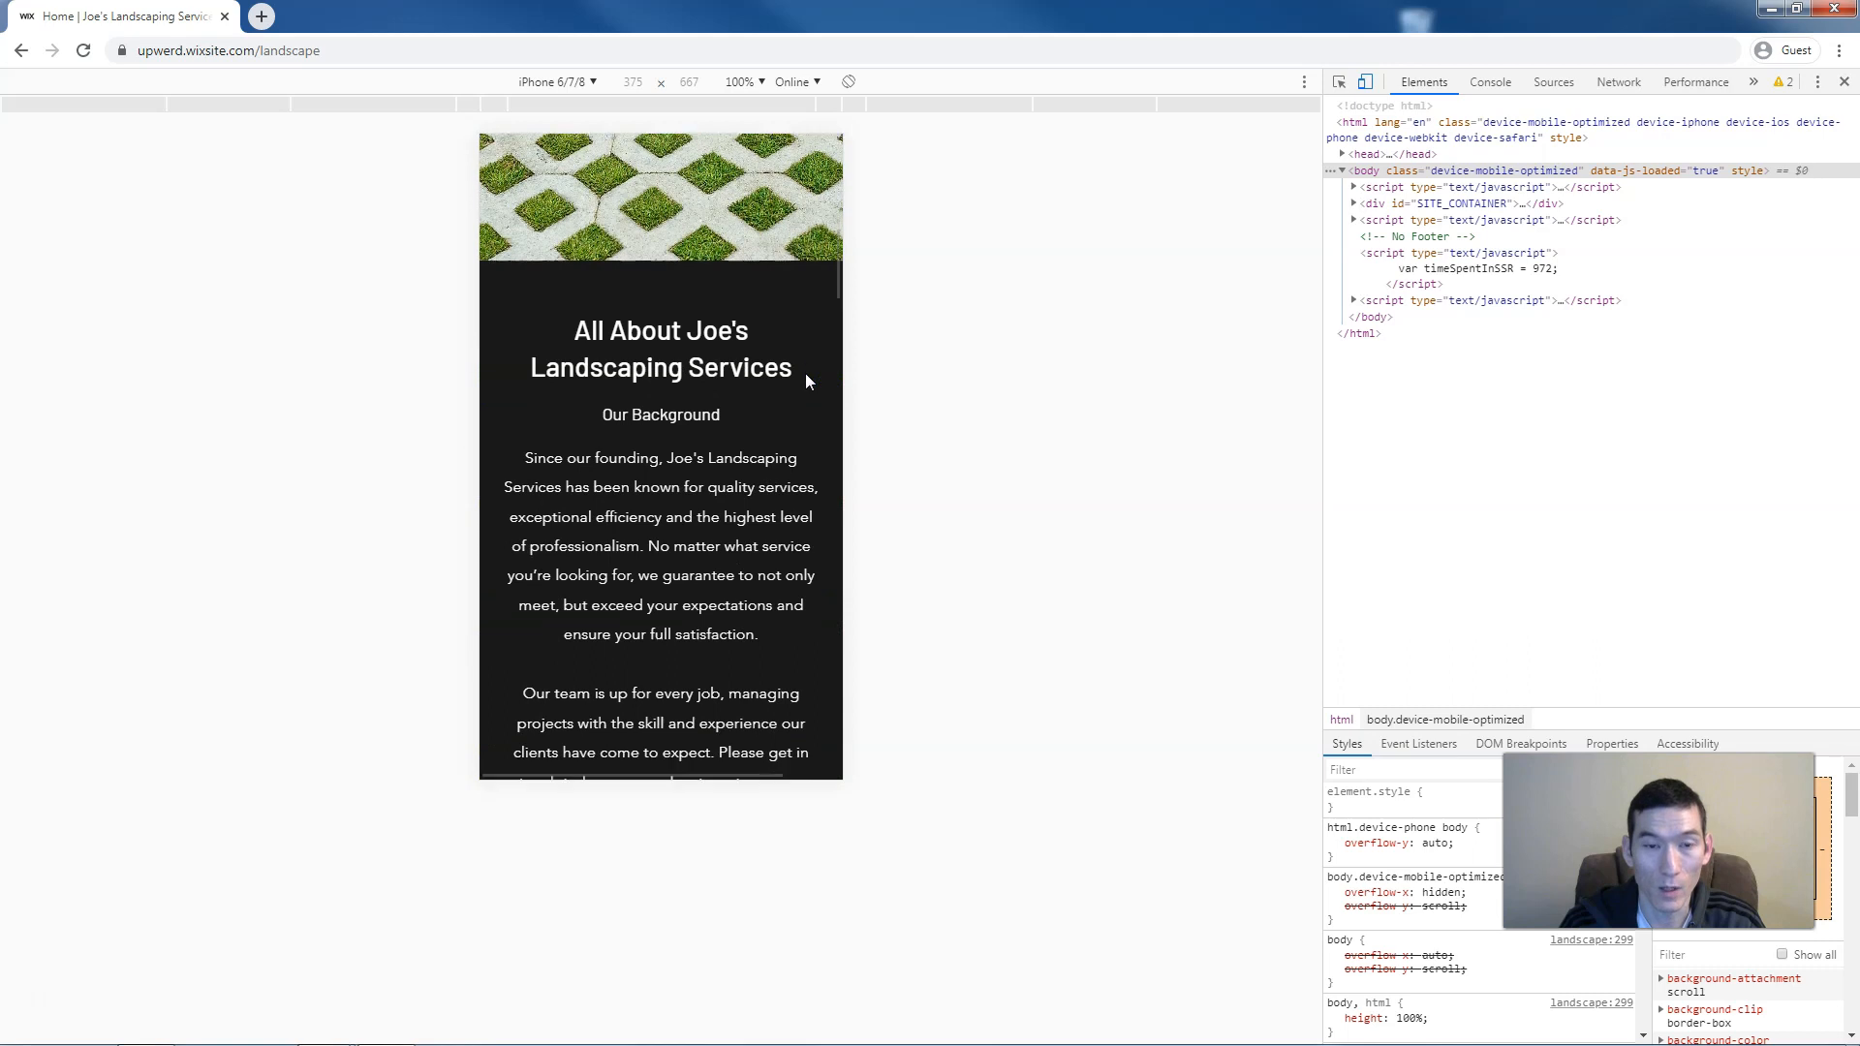
scroll(805, 378, down, 8)
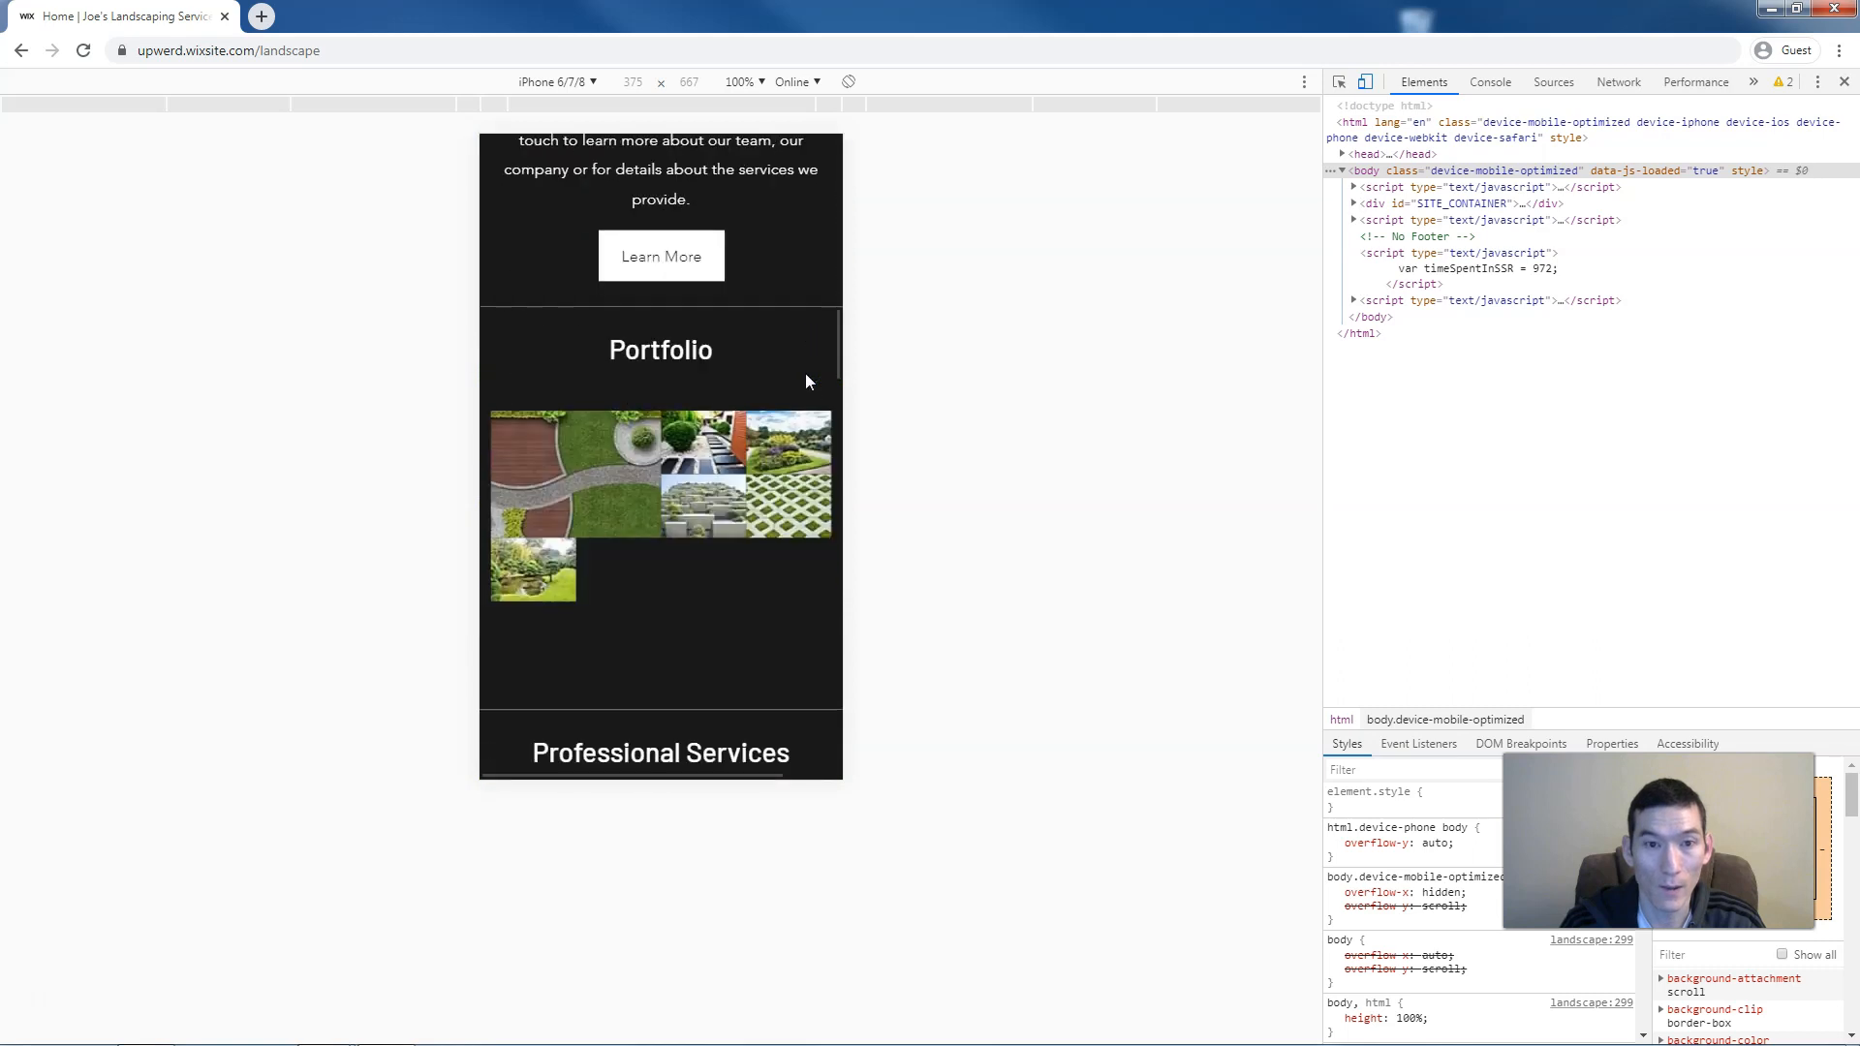
scroll(807, 376, down, 8)
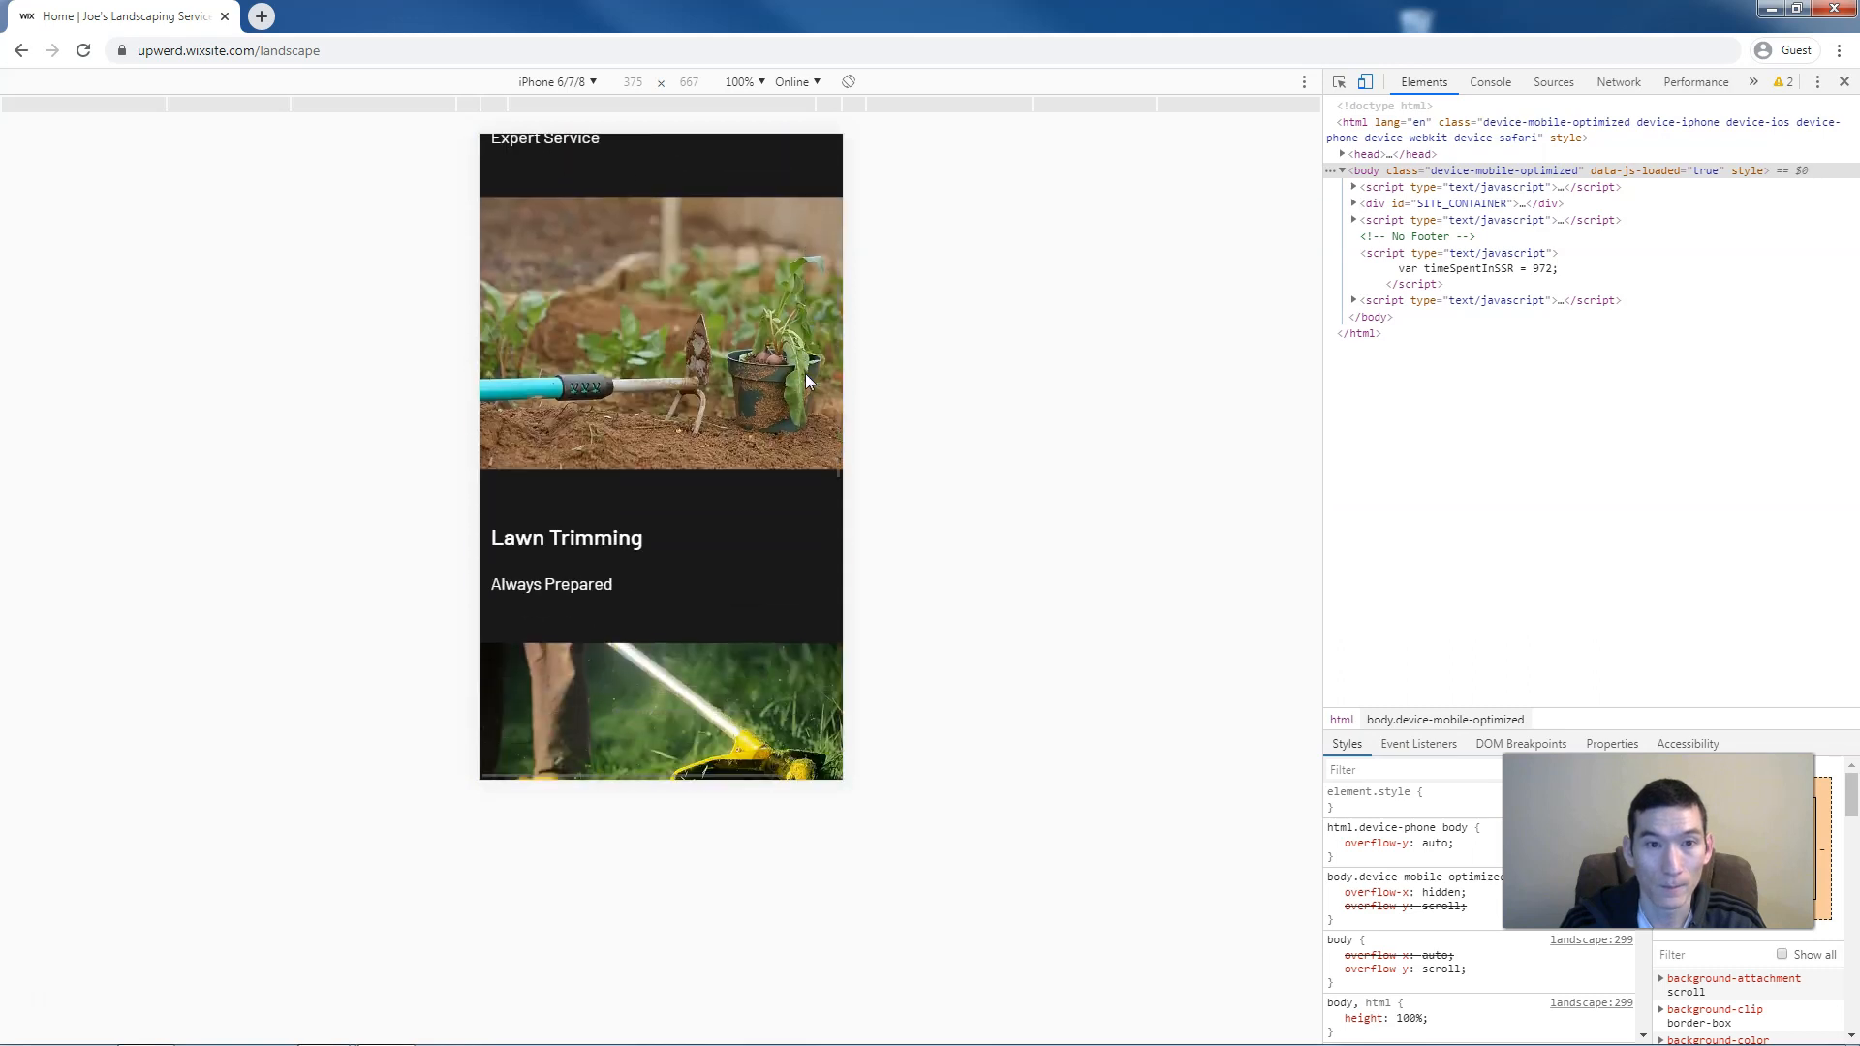
scroll(805, 381, down, 5)
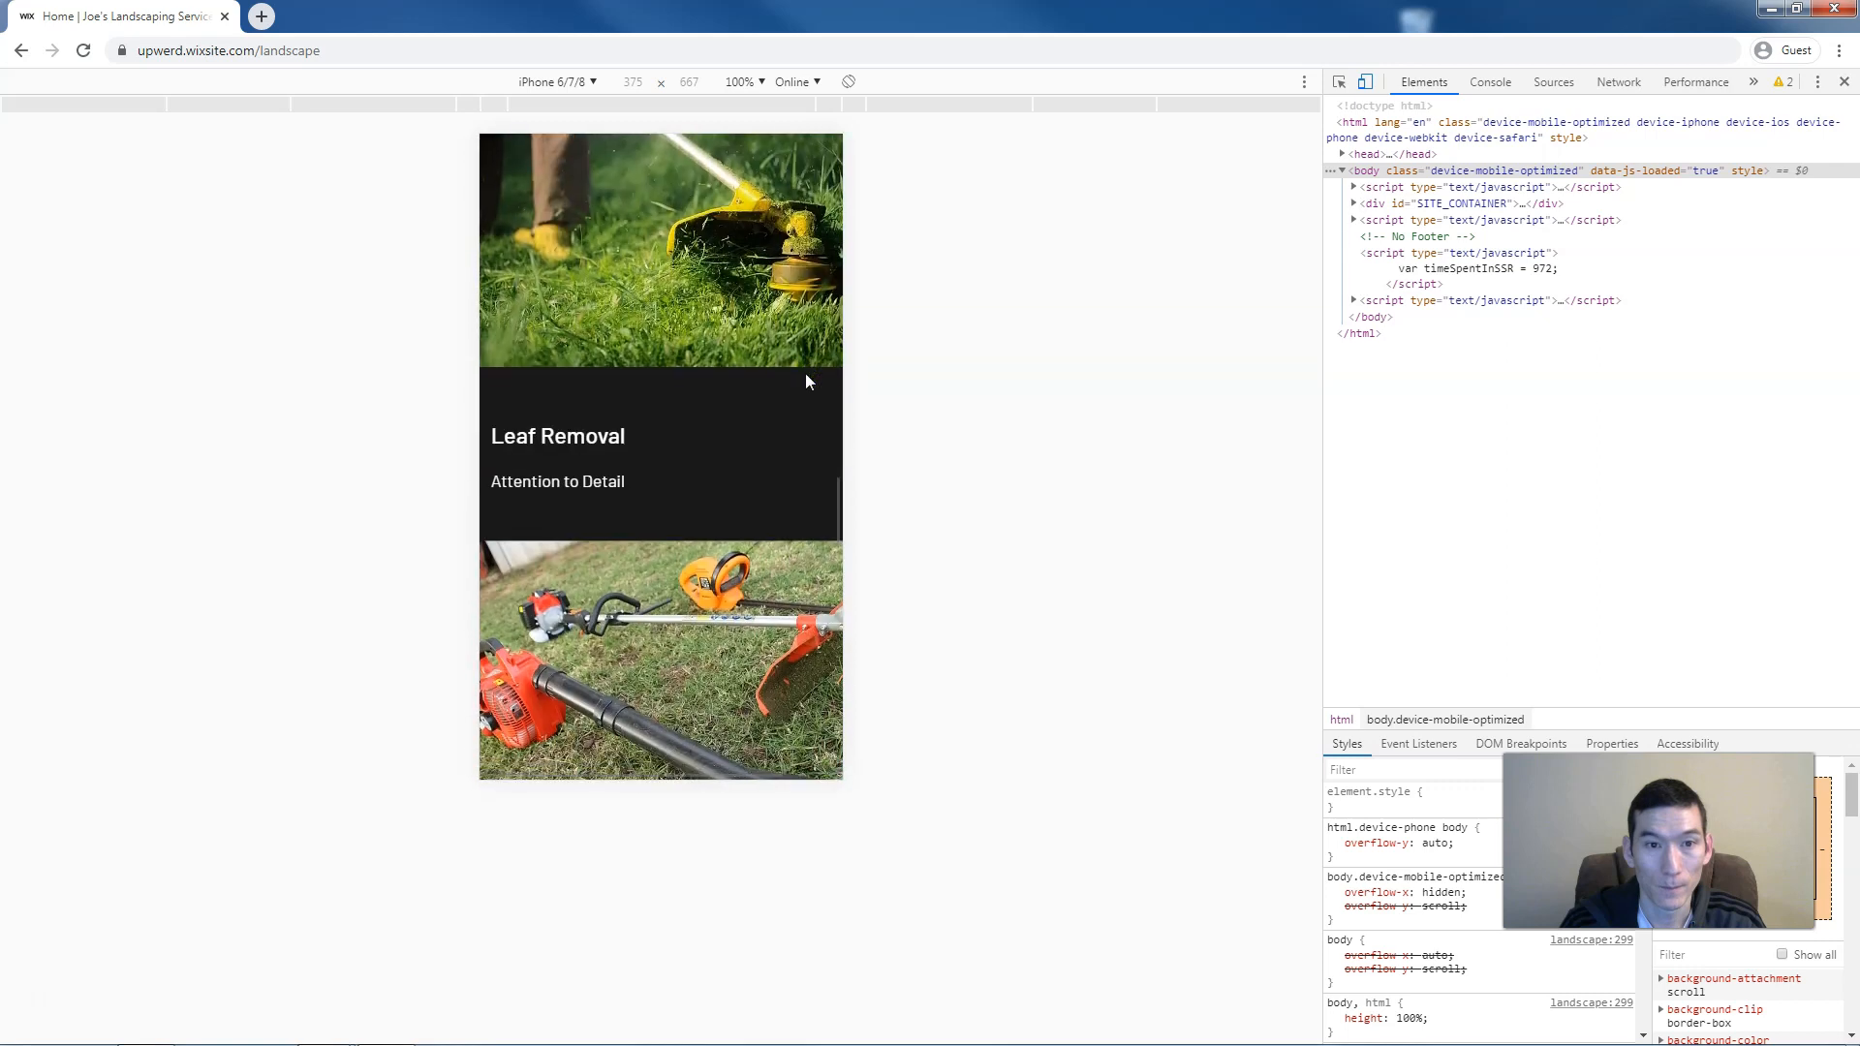
scroll(807, 380, down, 6)
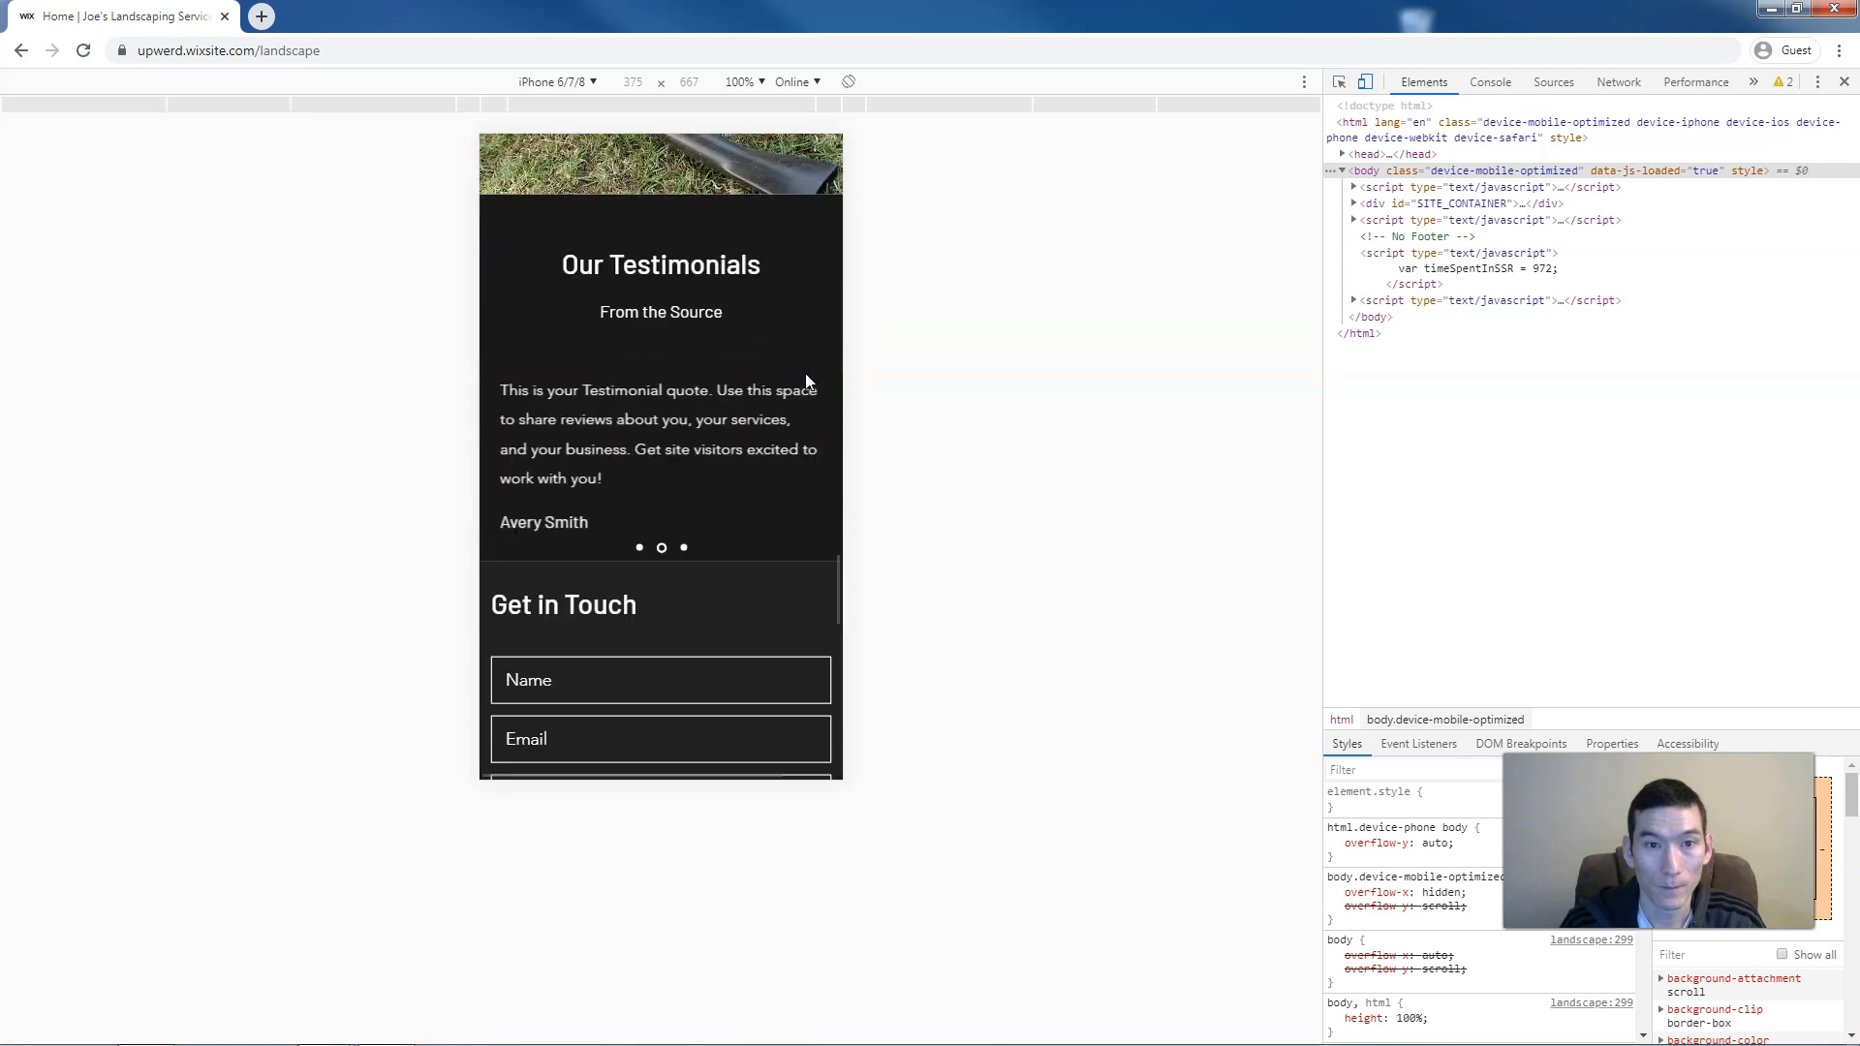
scroll(806, 380, down, 6)
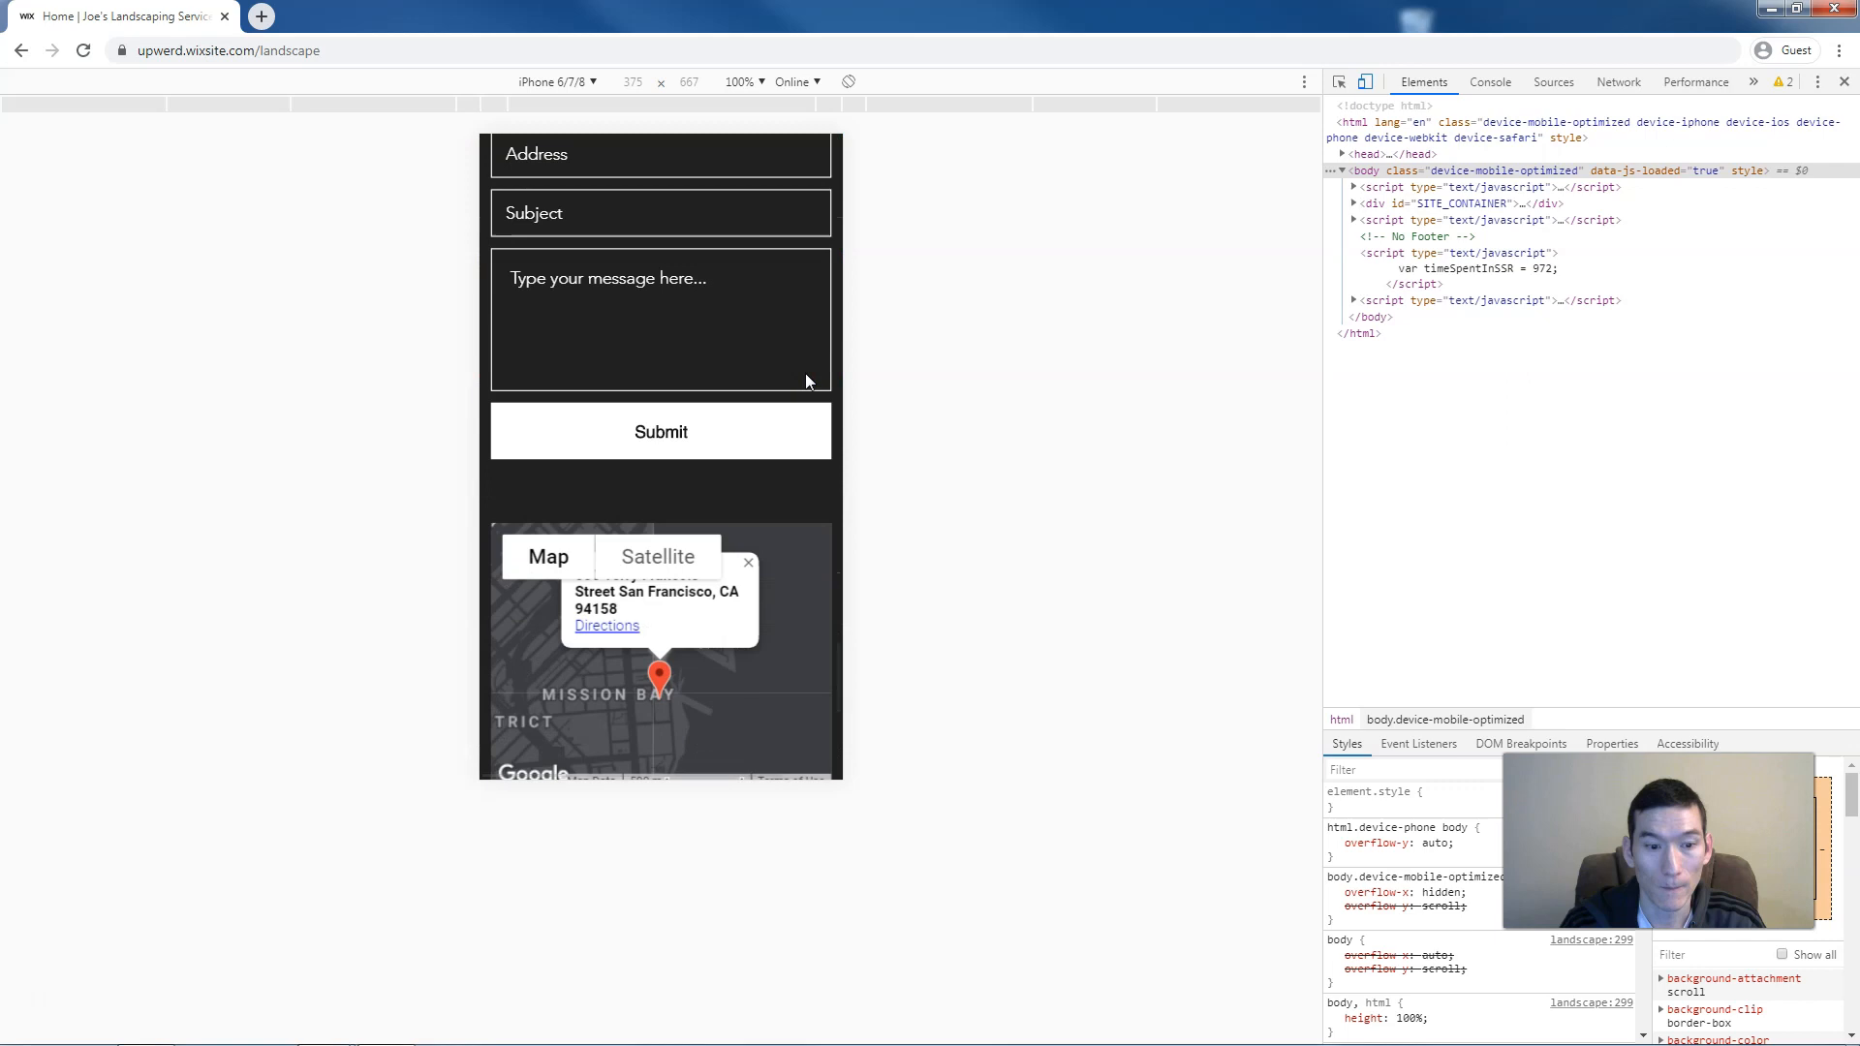
scroll(806, 381, down, 4)
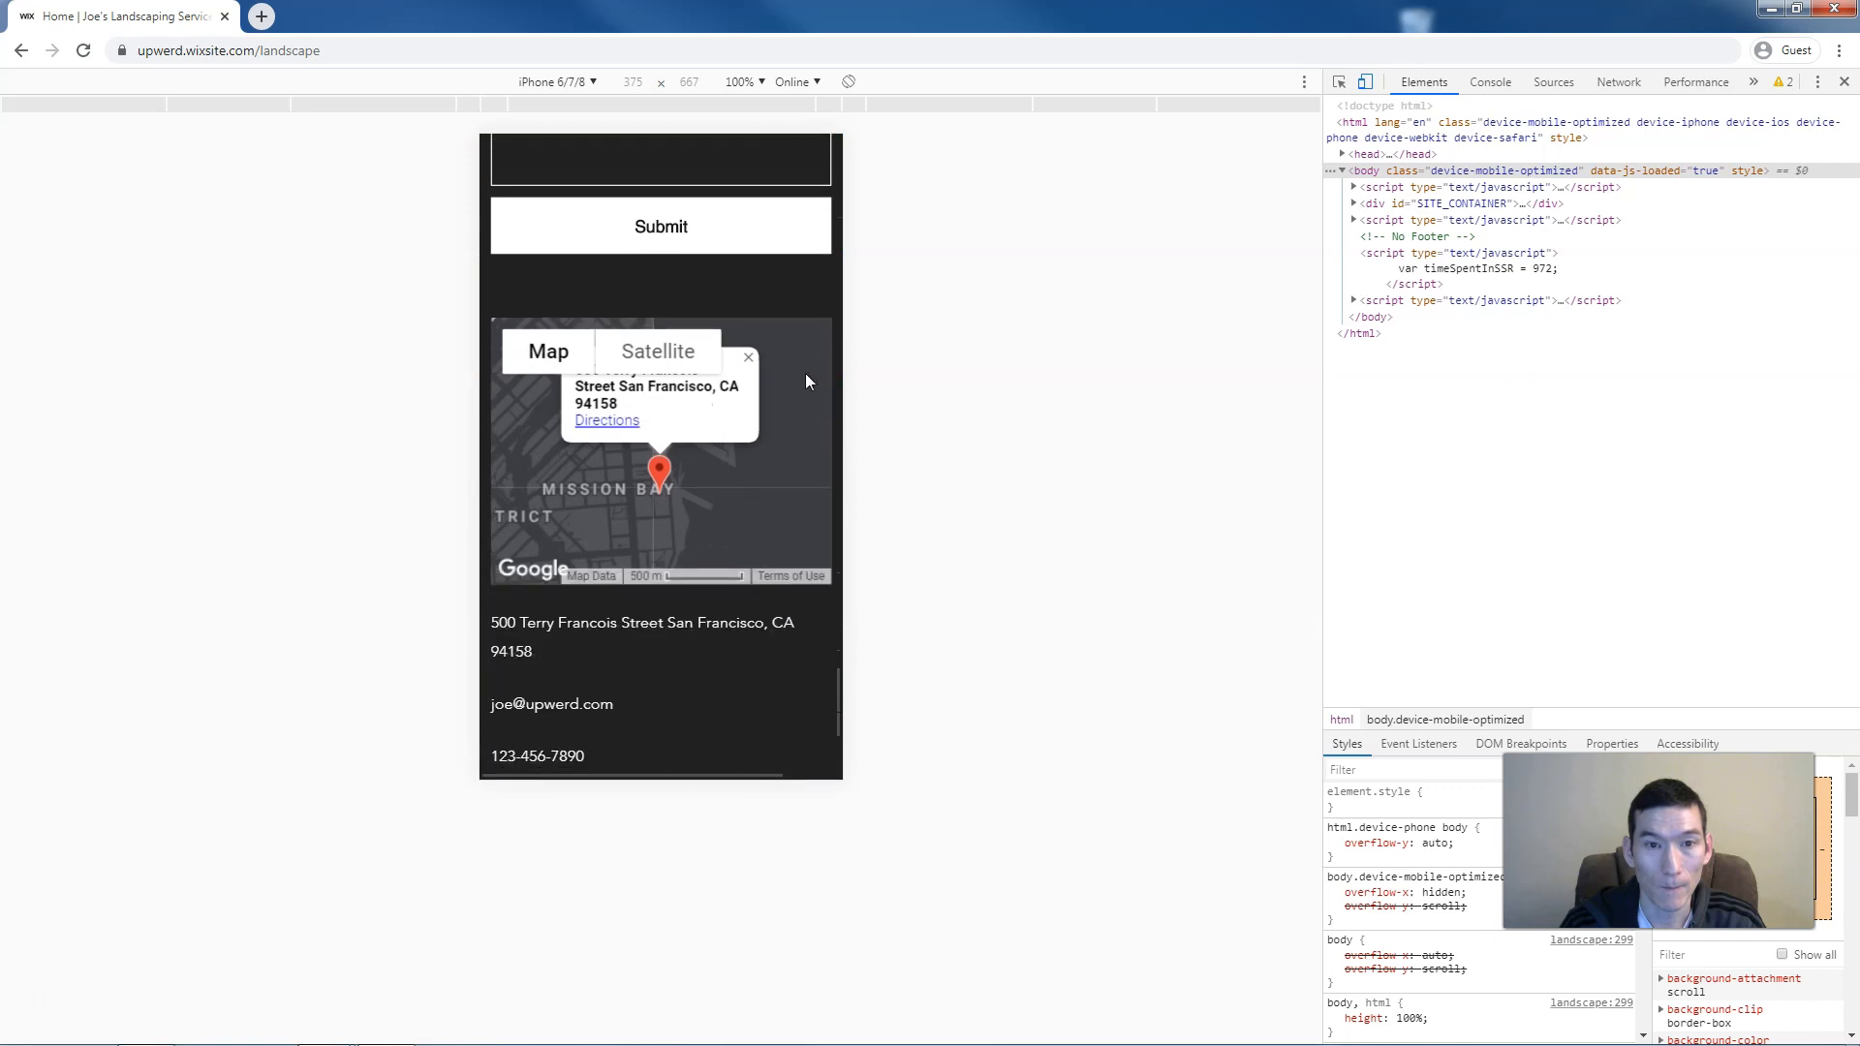
click(792, 310)
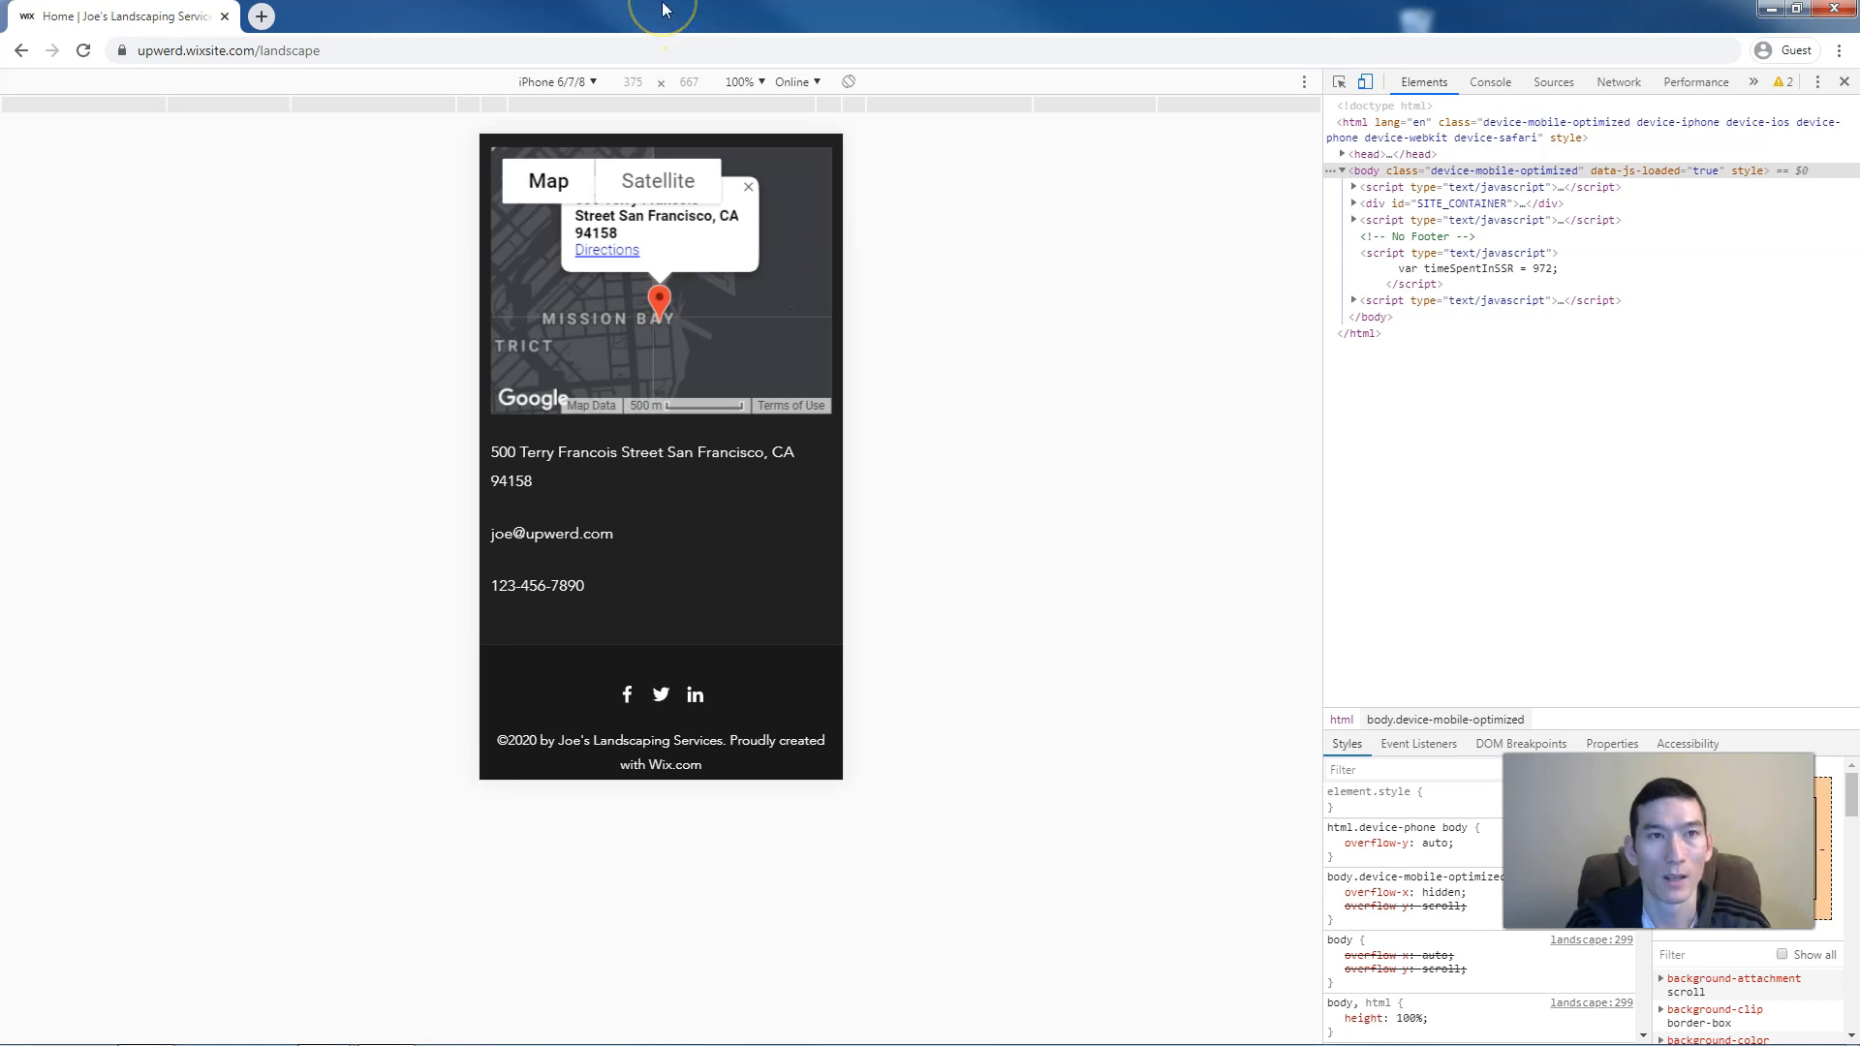
Open a new blank browser tab
key(ctrl+t)
Load joespages.com/wix2, open Wix Premium Plans, and return to the landscaping tab
text(j)
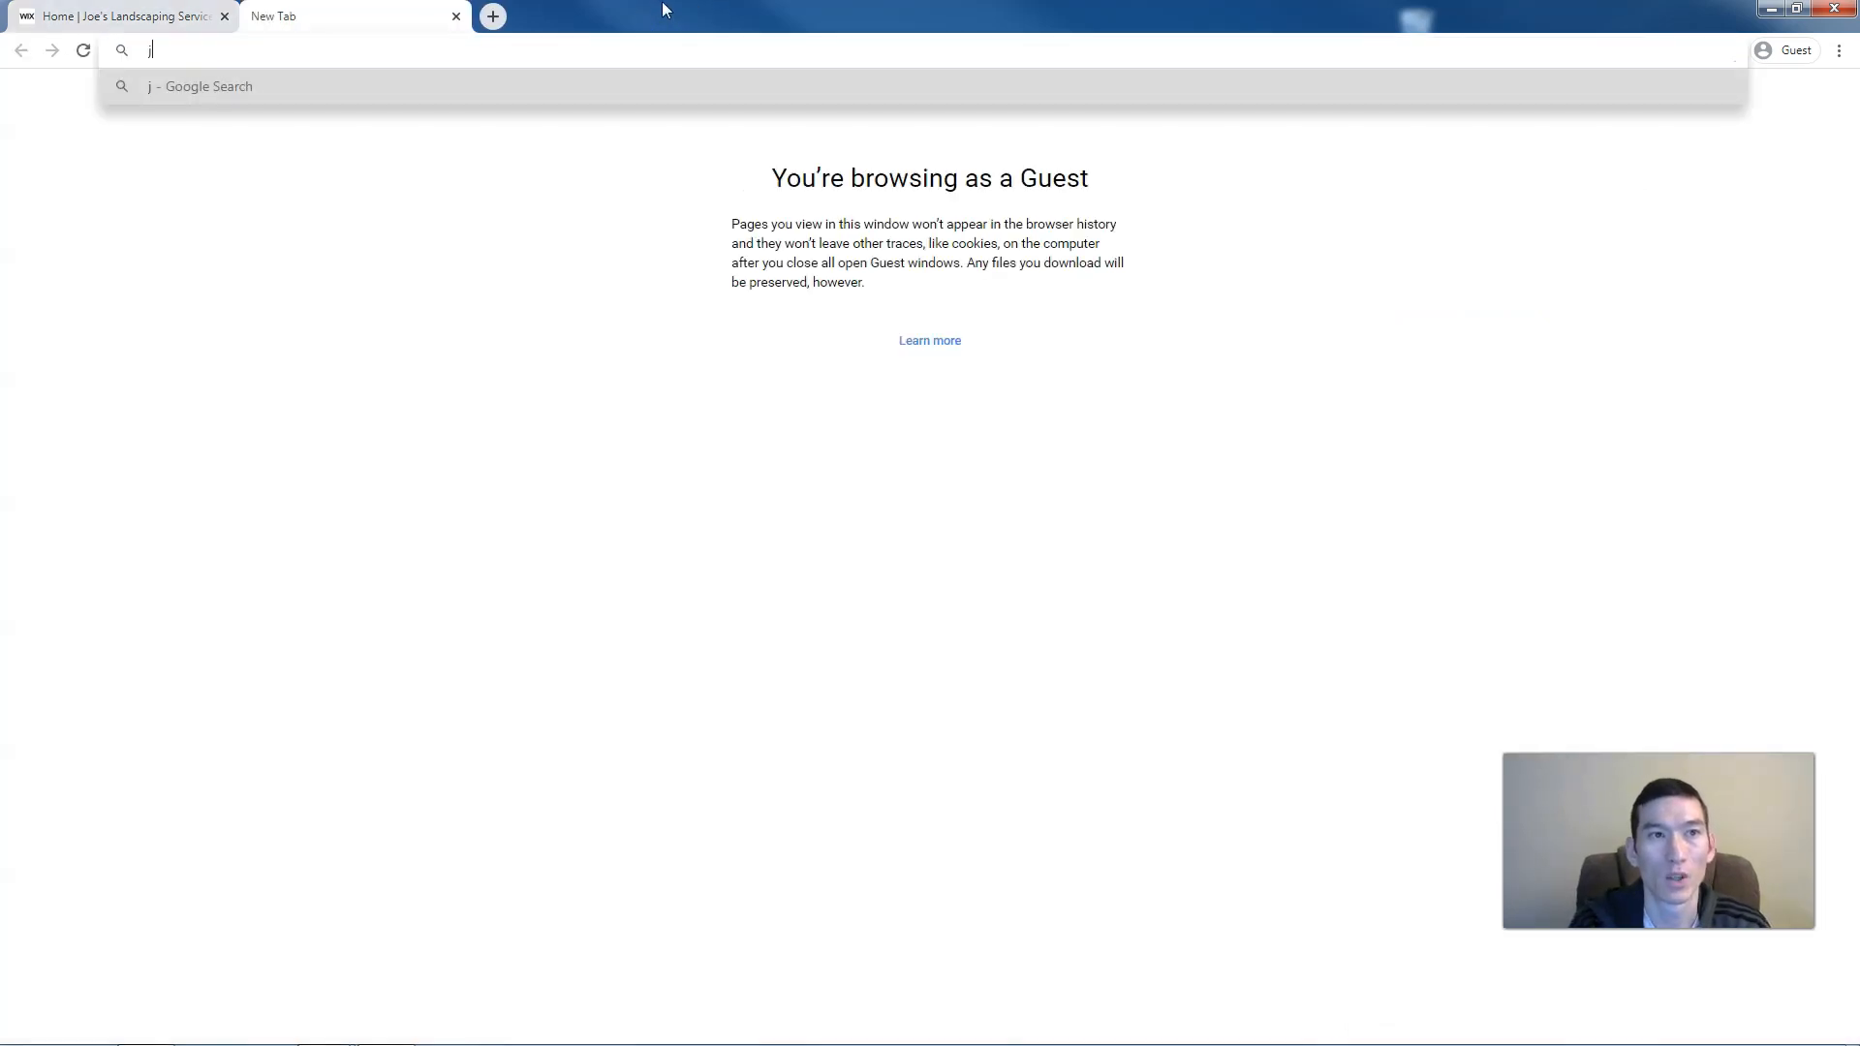
text(oespages.com/wix2)
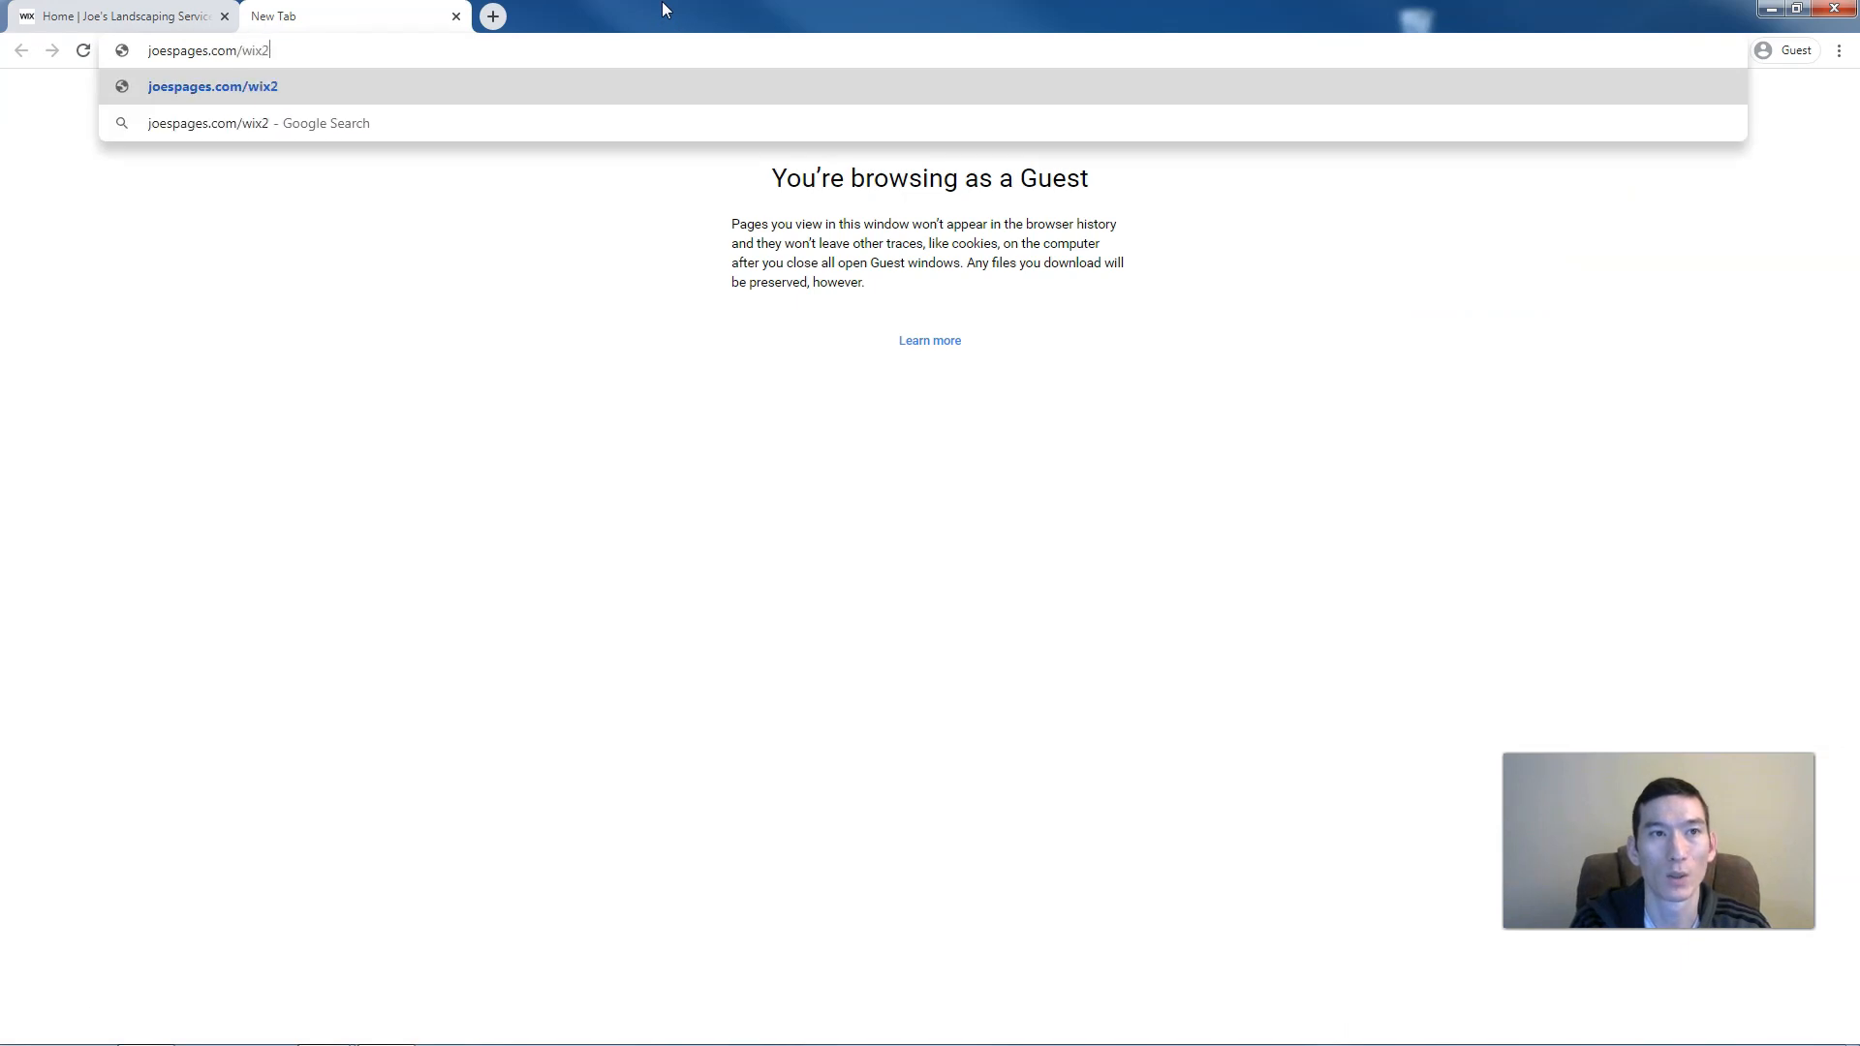
key(Return)
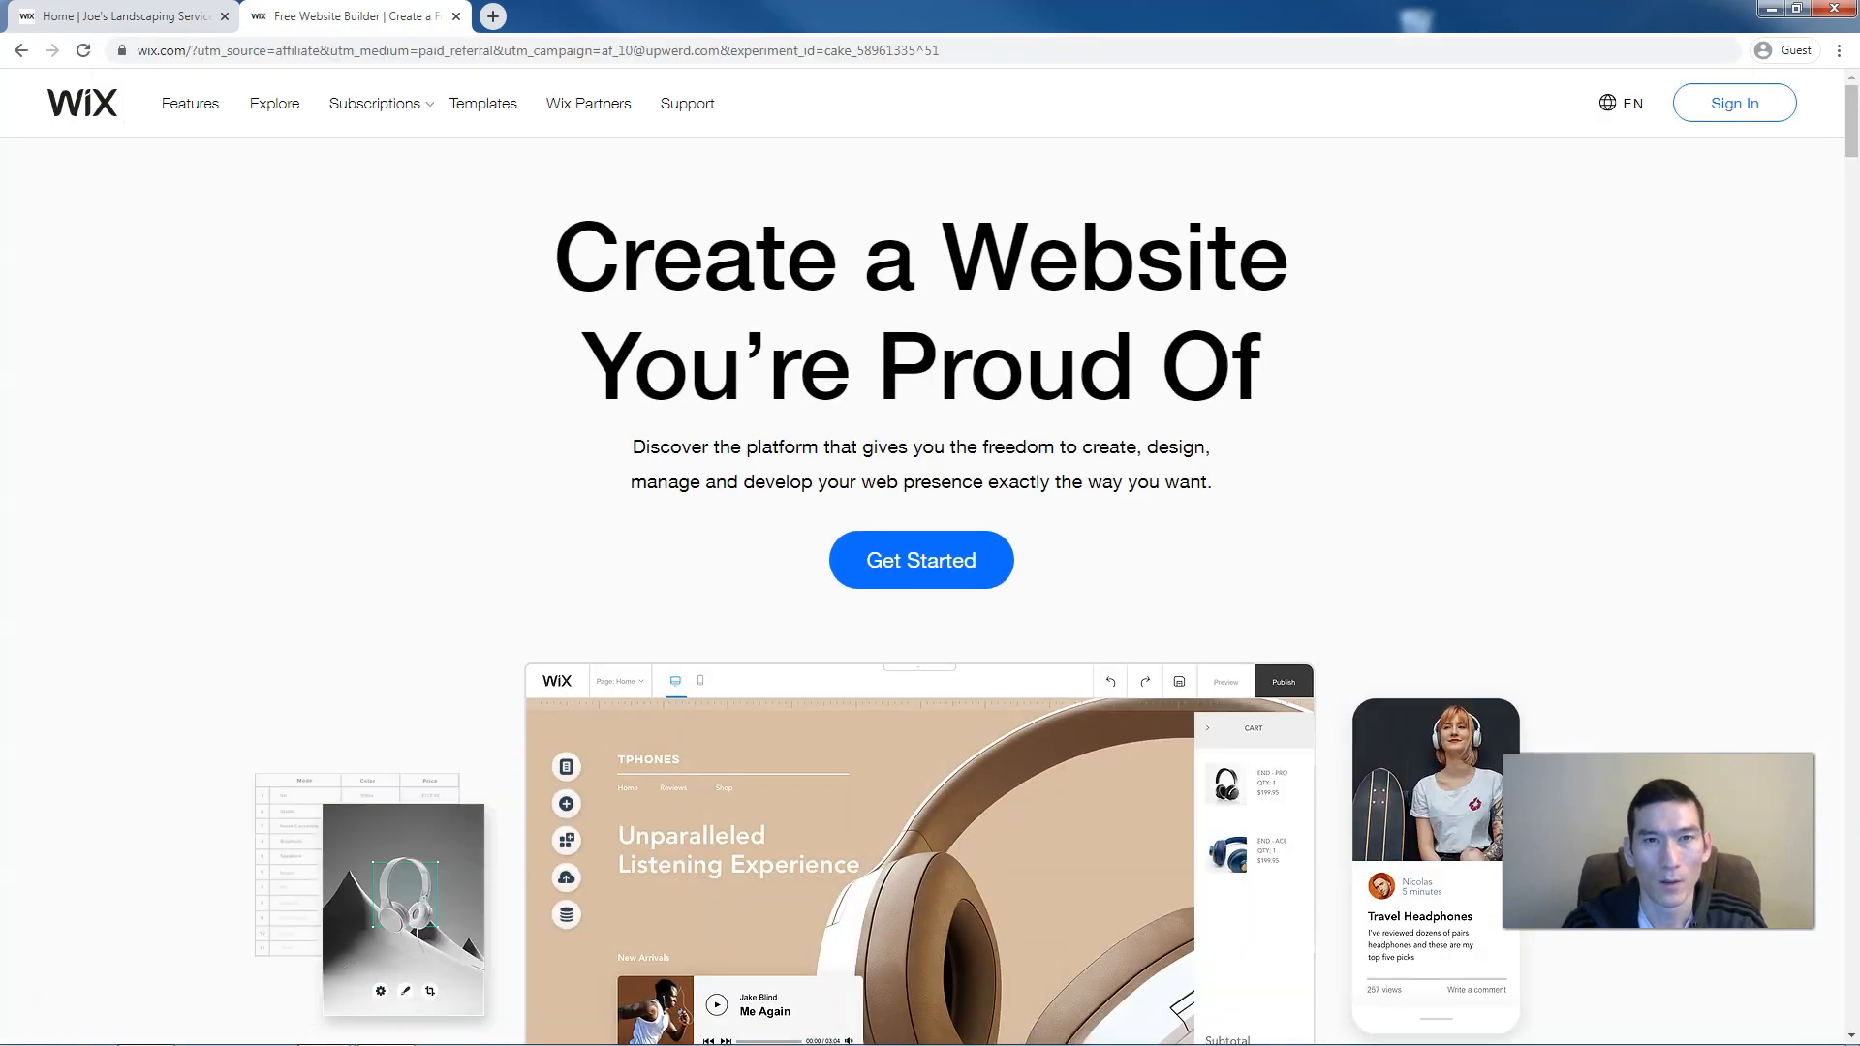
mouse_move(397, 107)
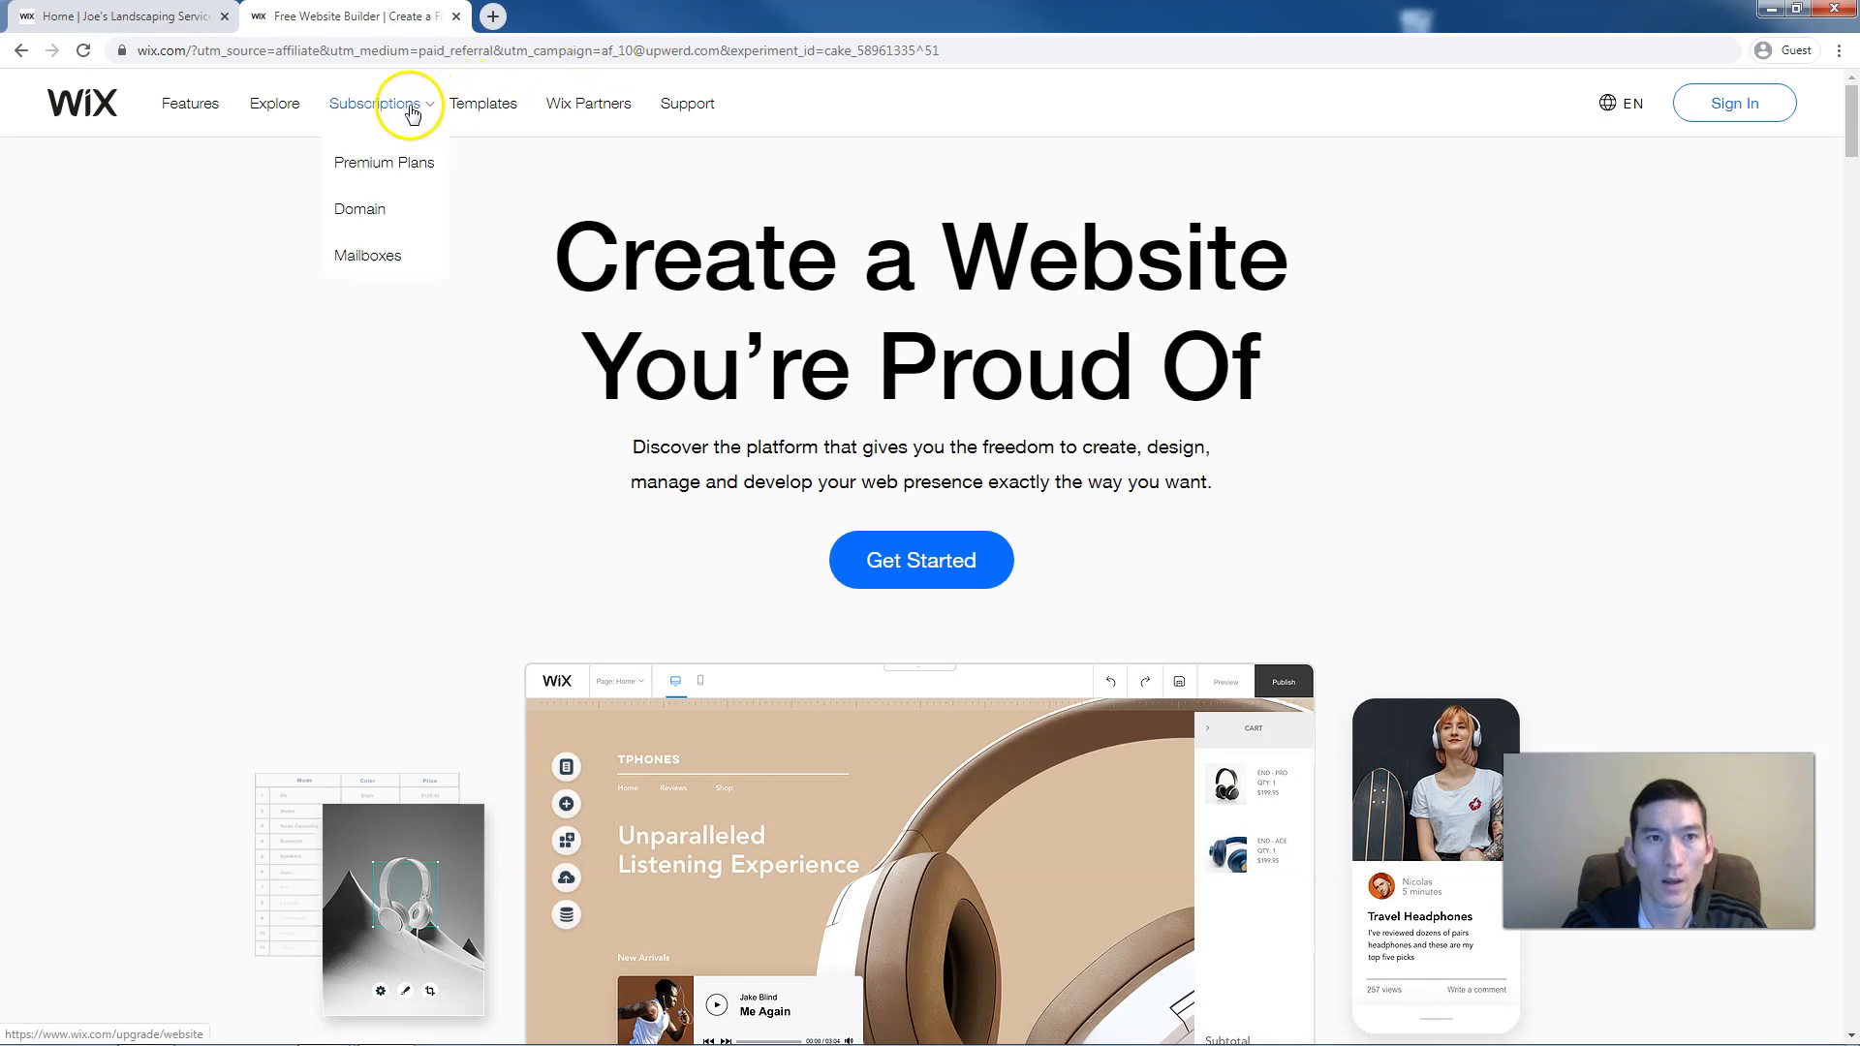
click(387, 163)
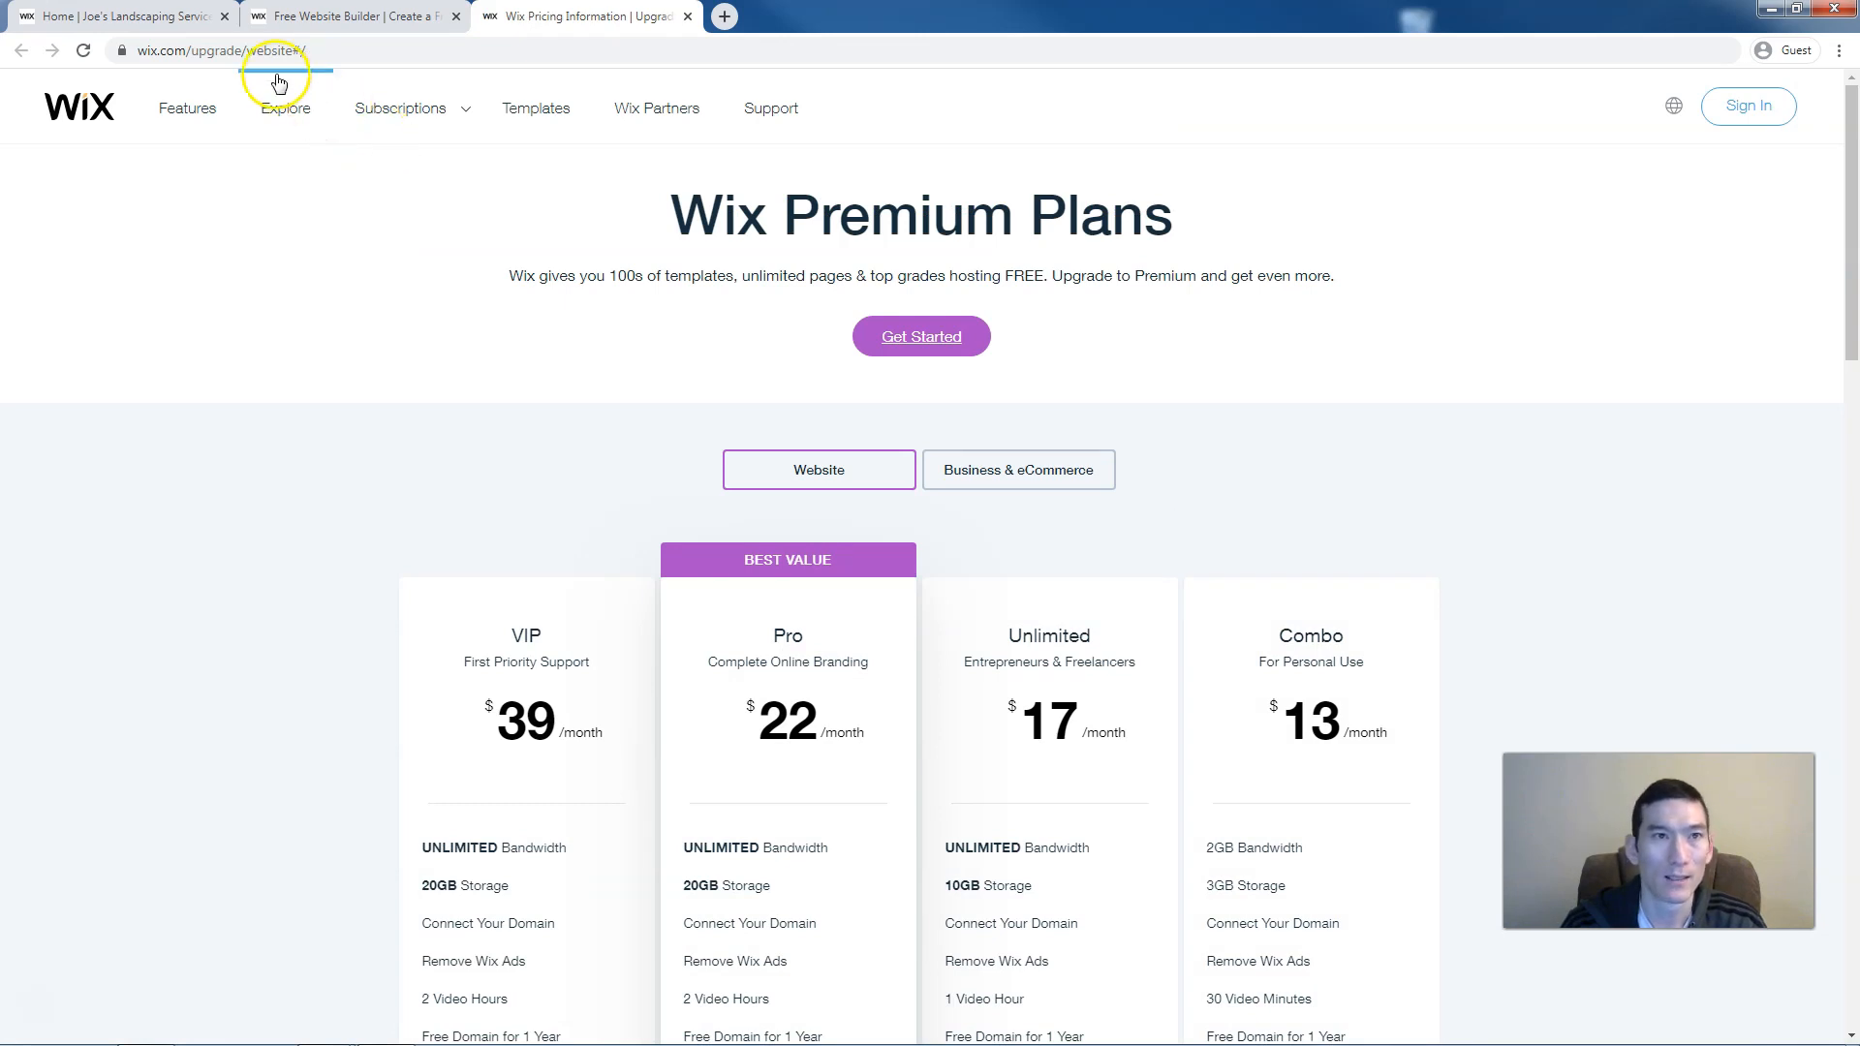
click(194, 12)
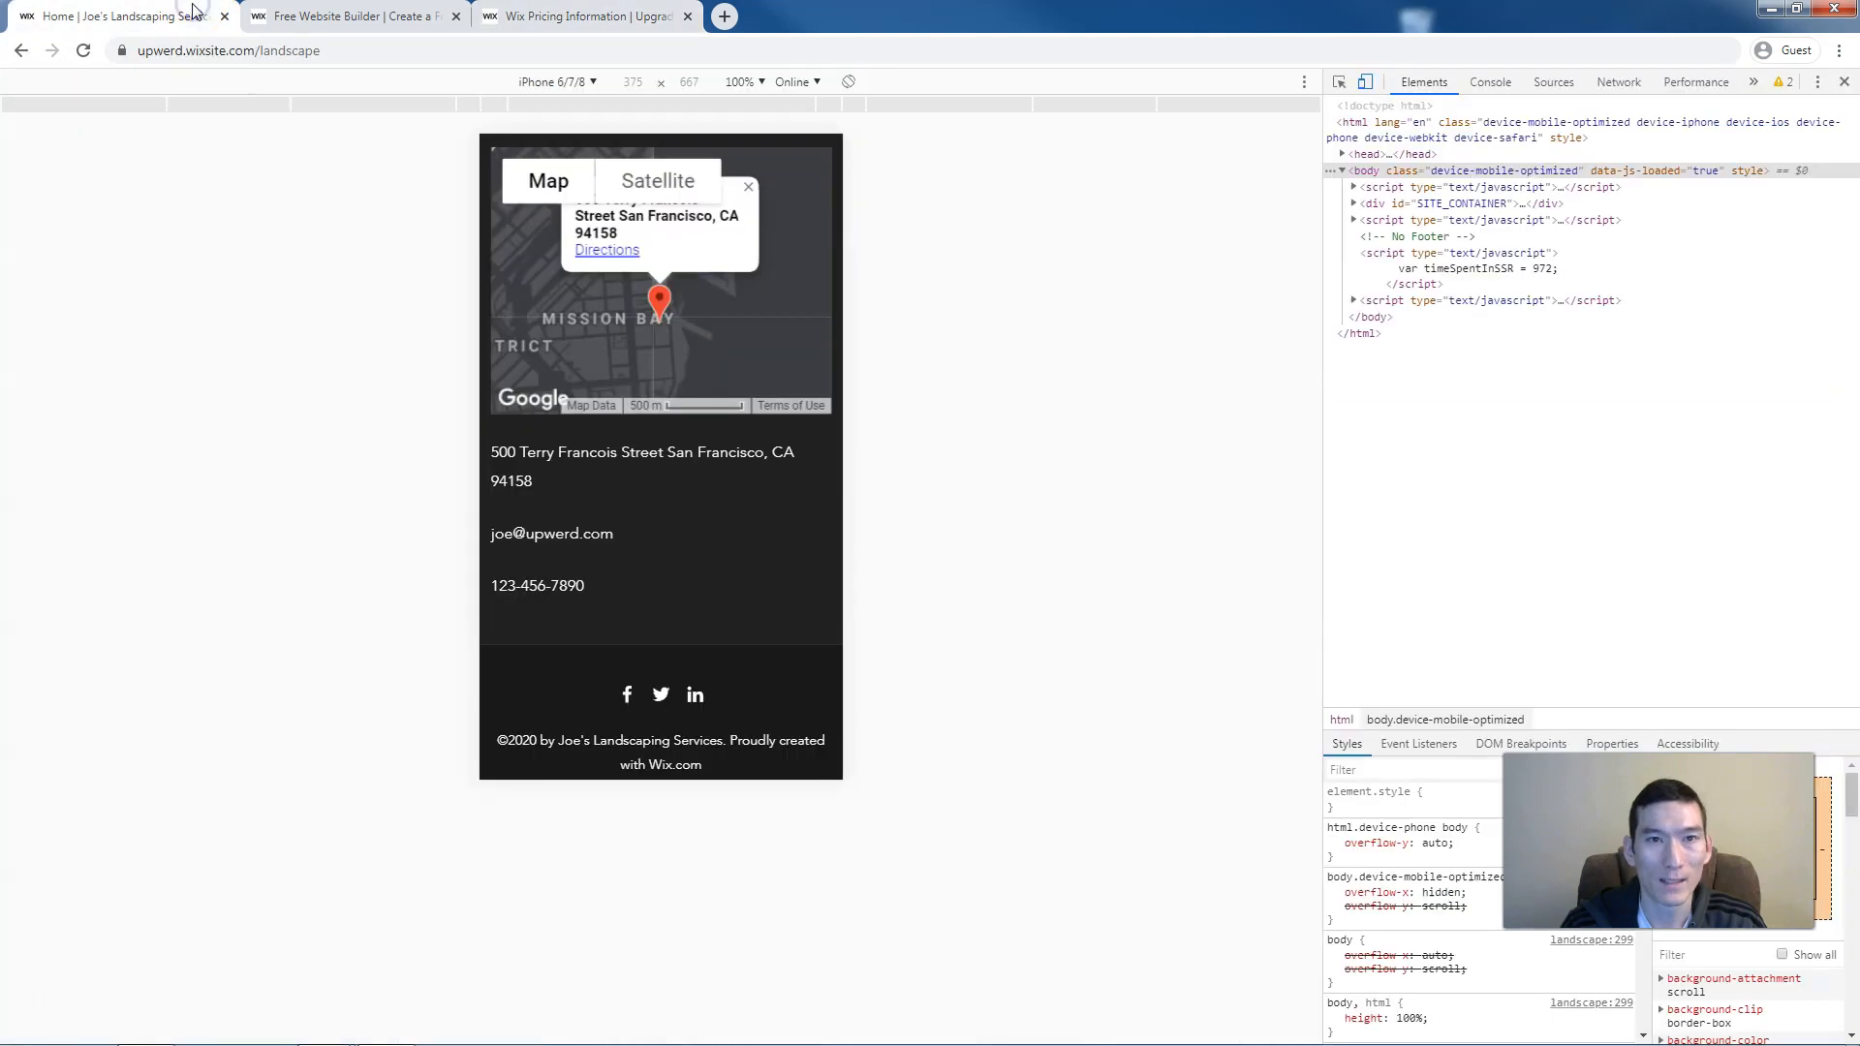
Turn off phone emulation, close developer tools, and scroll to the site's top
click(1366, 82)
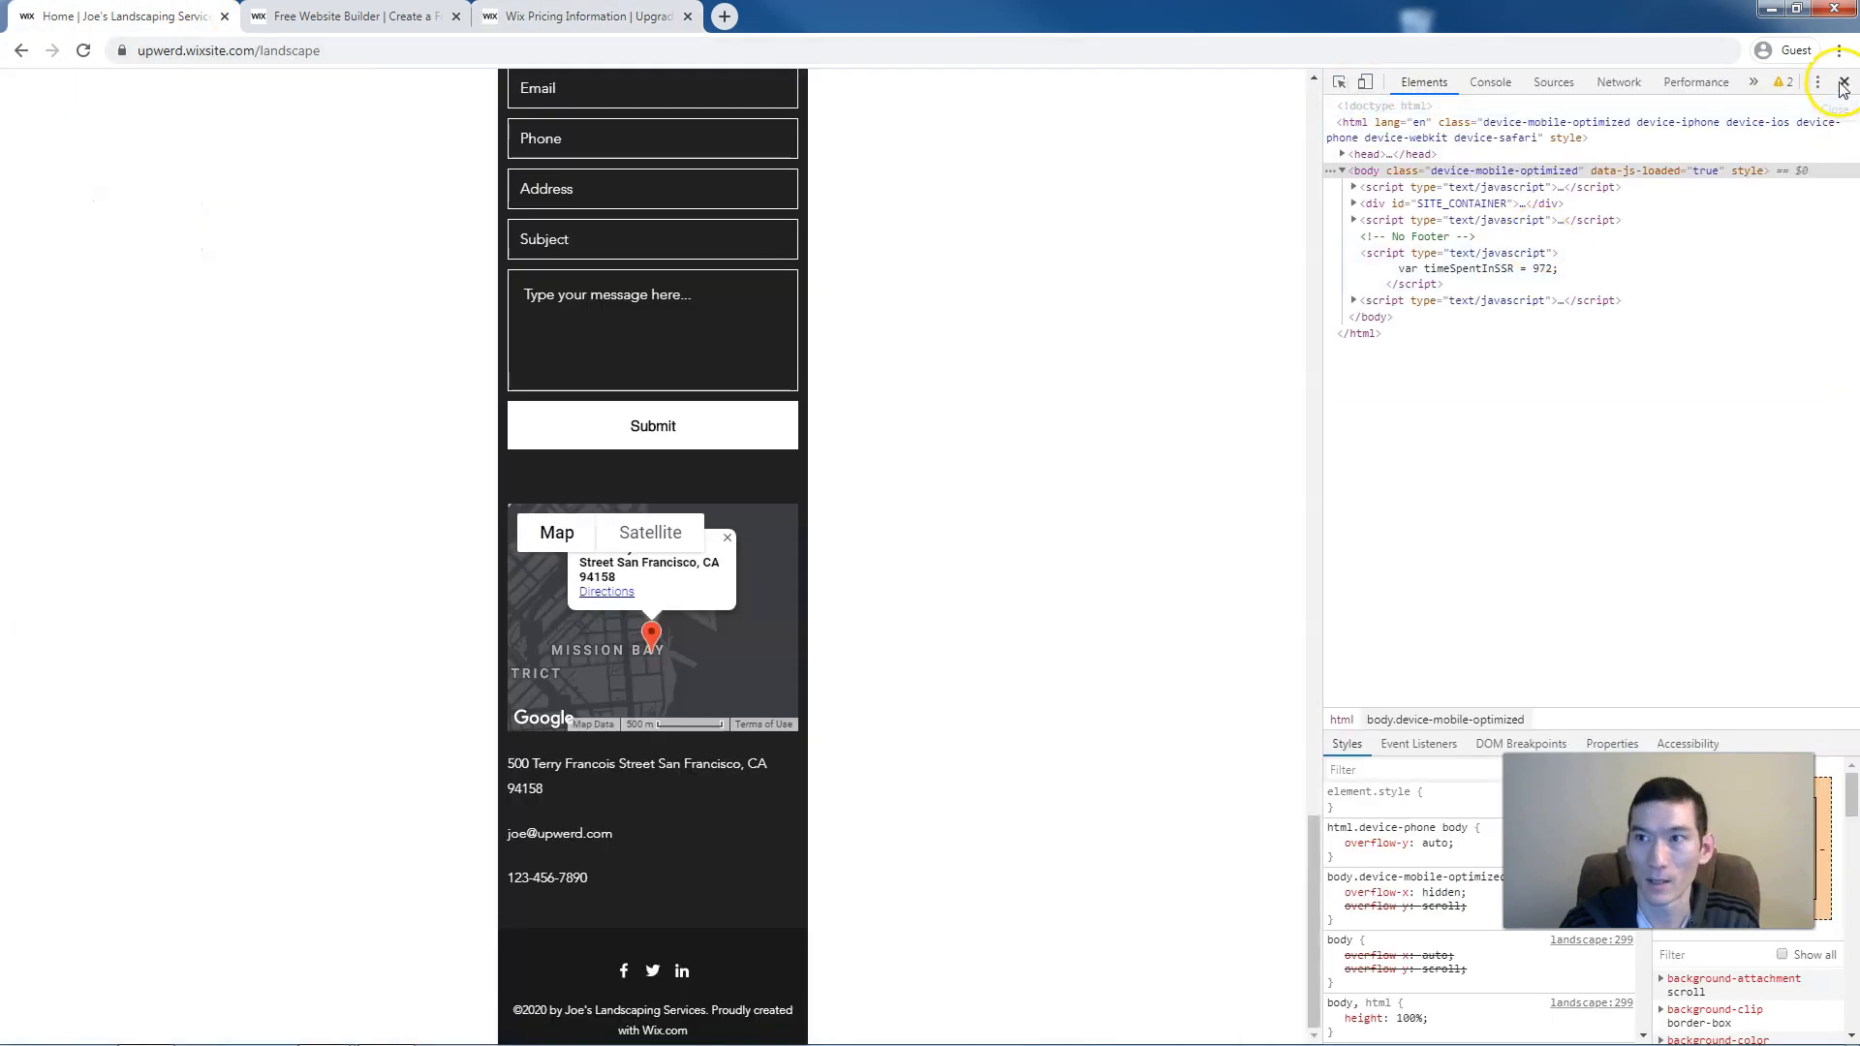
click(1845, 82)
scroll(1142, 438, up, 20)
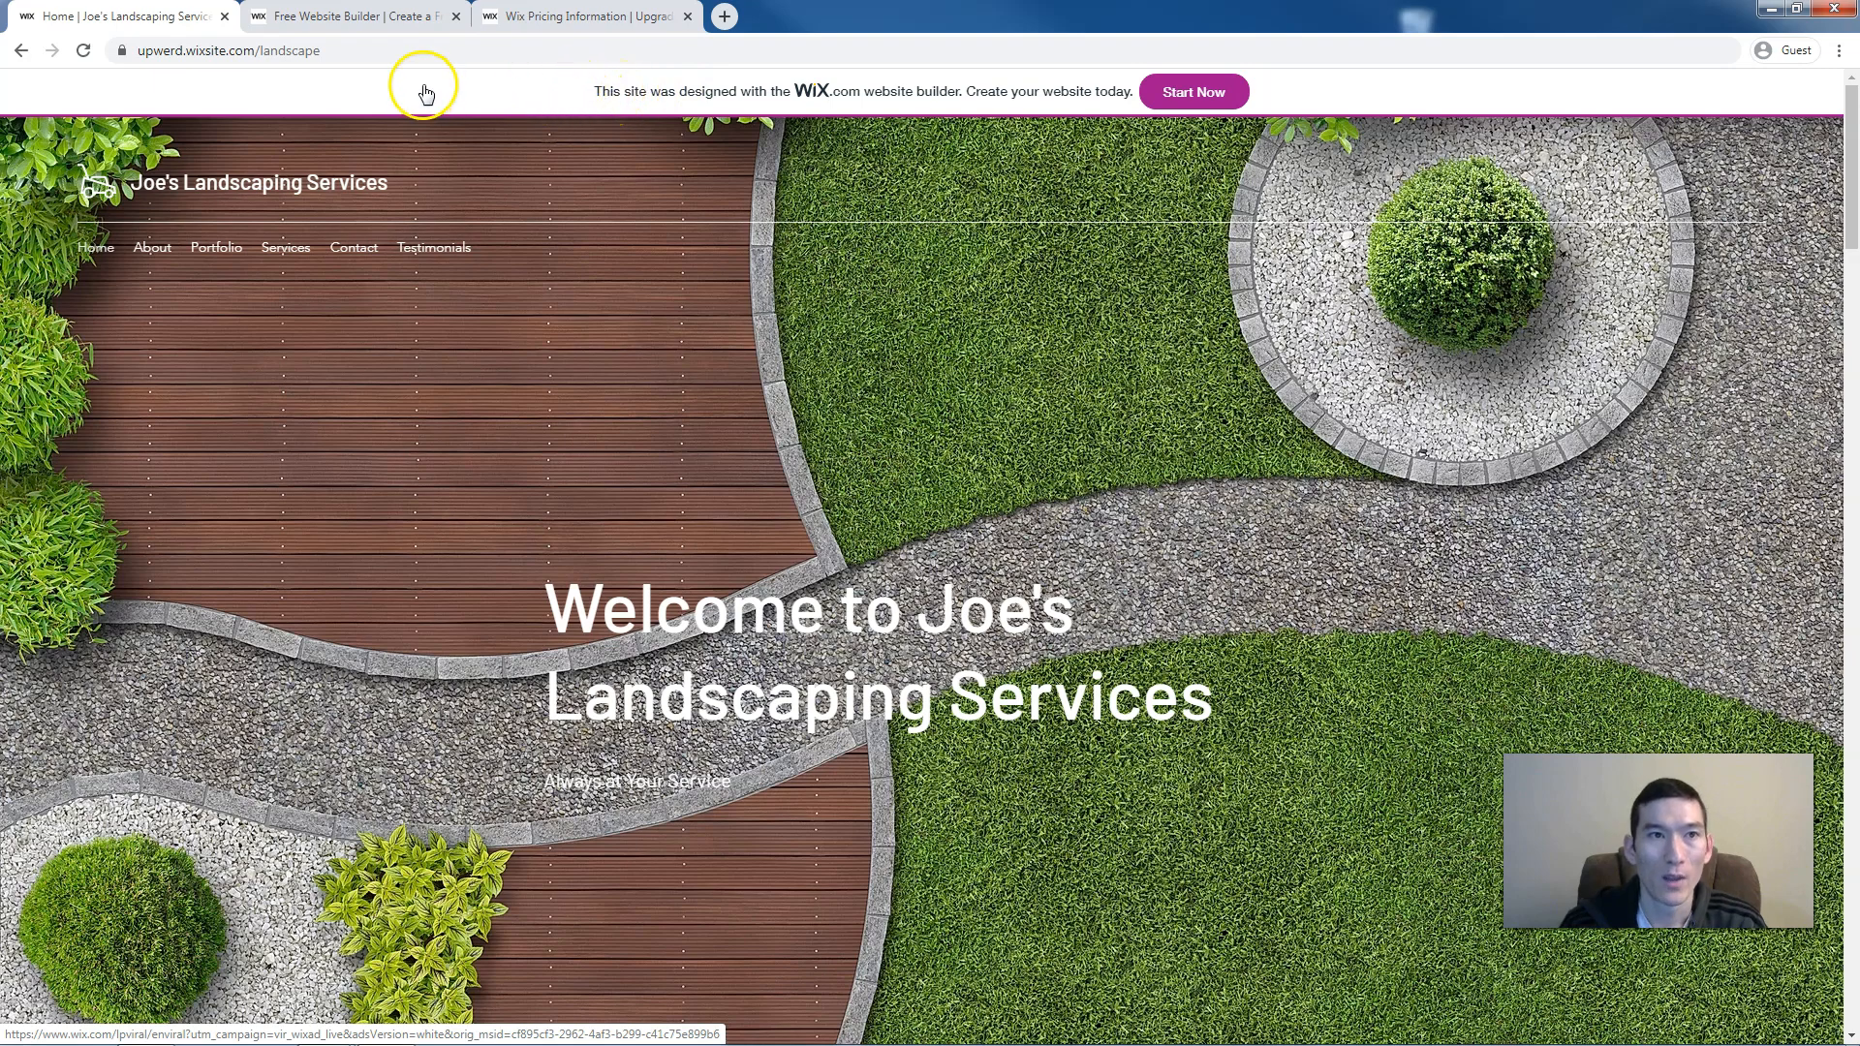
click(298, 55)
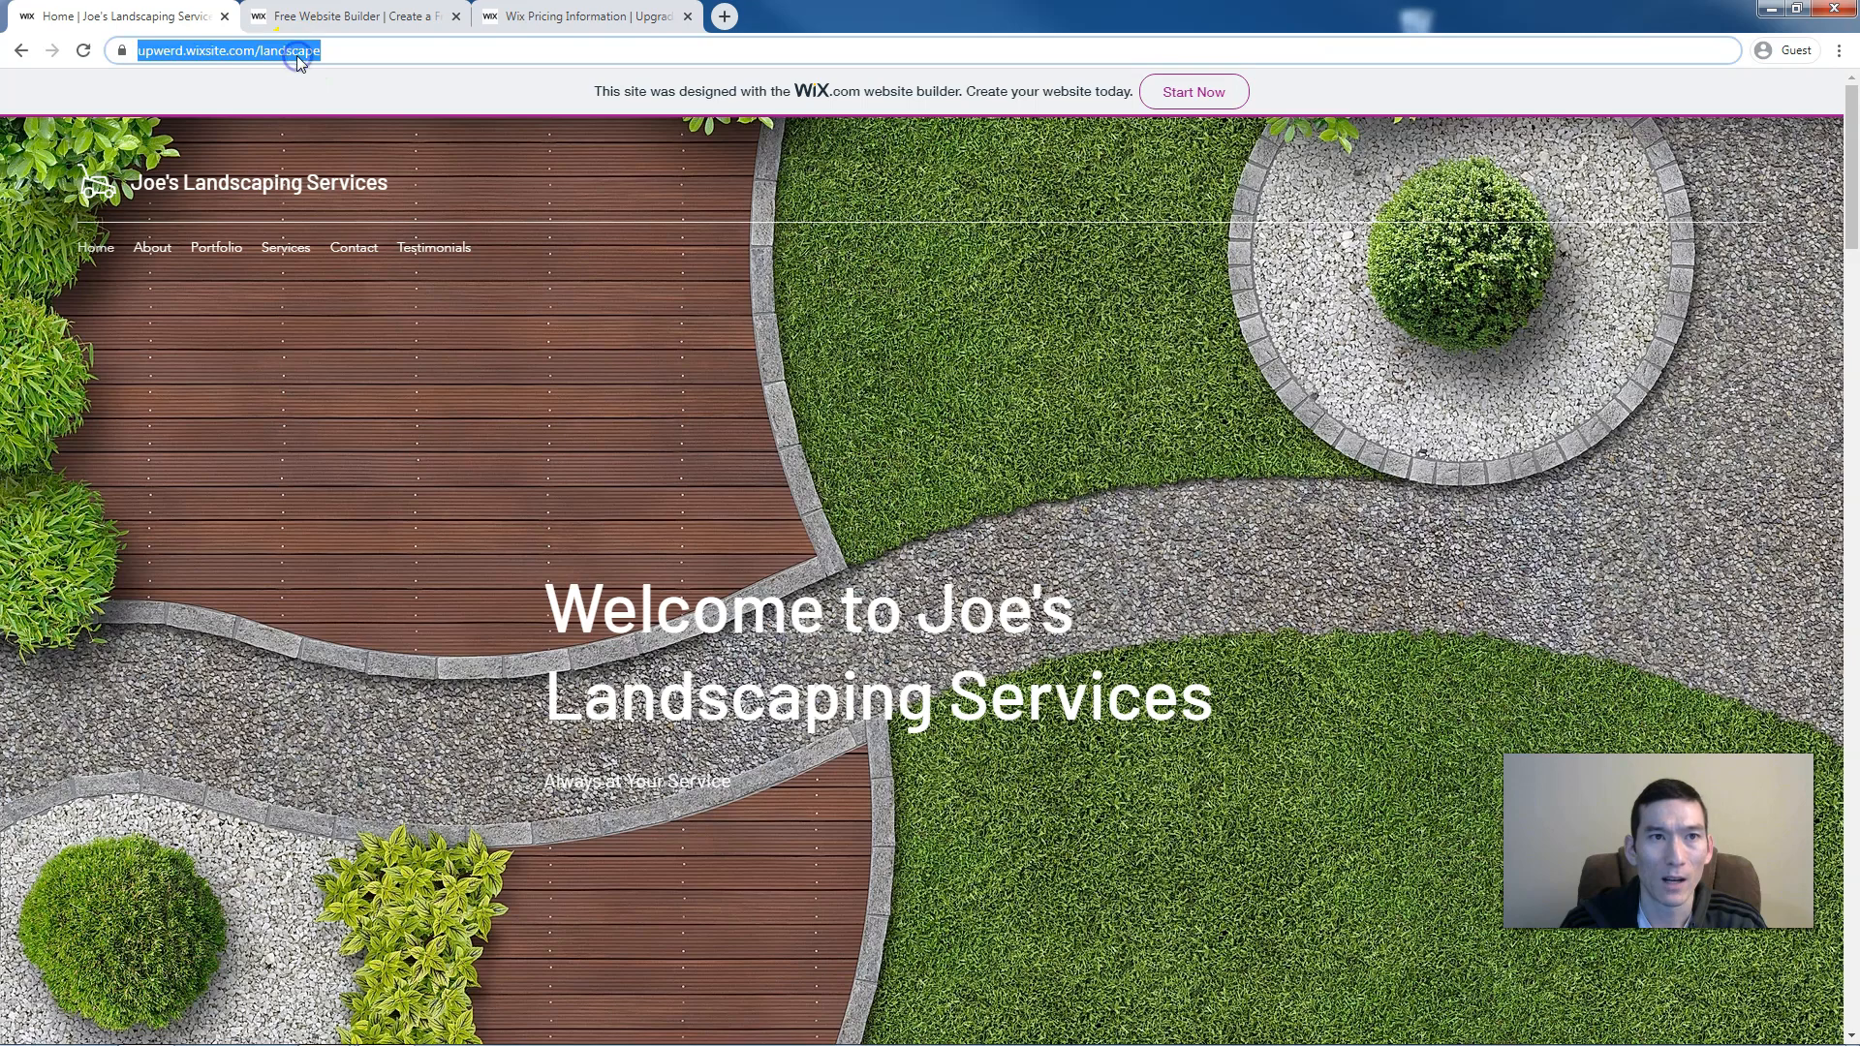
click(212, 51)
double_click(244, 51)
triple_click(366, 51)
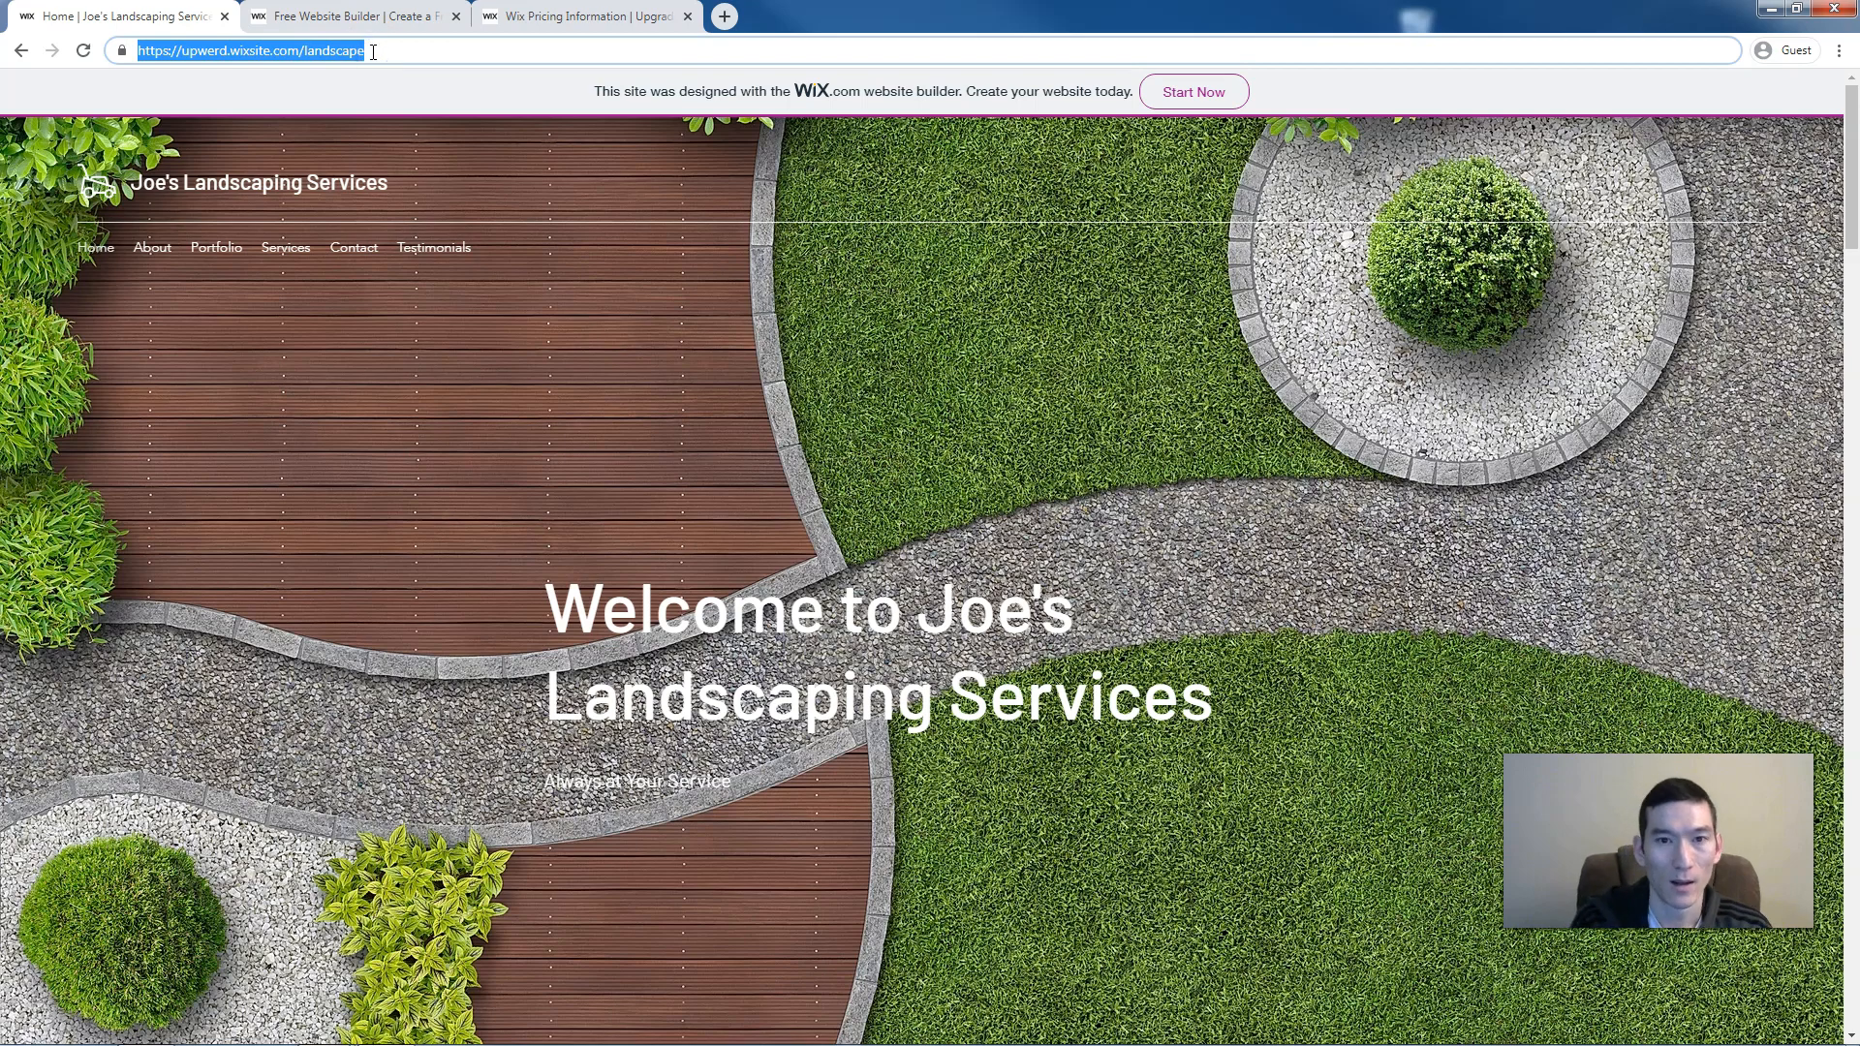
text(www)
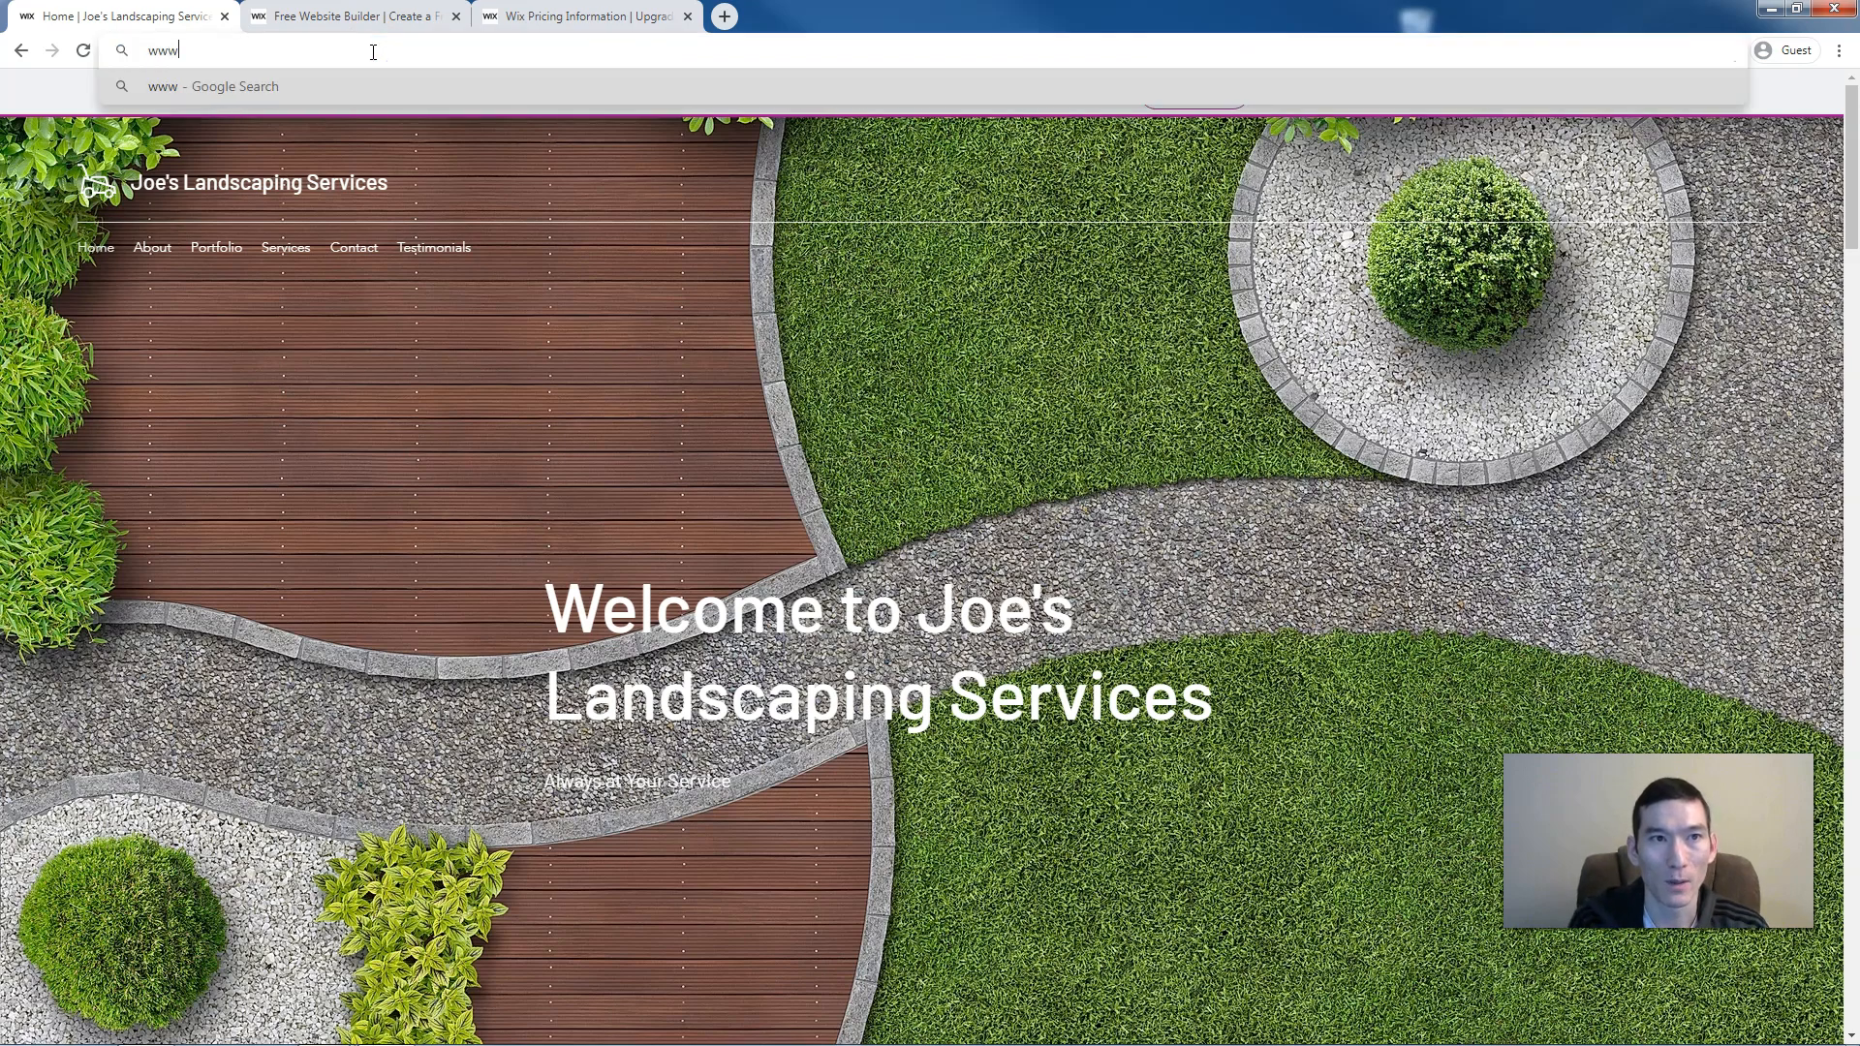
text(.mysite.com)
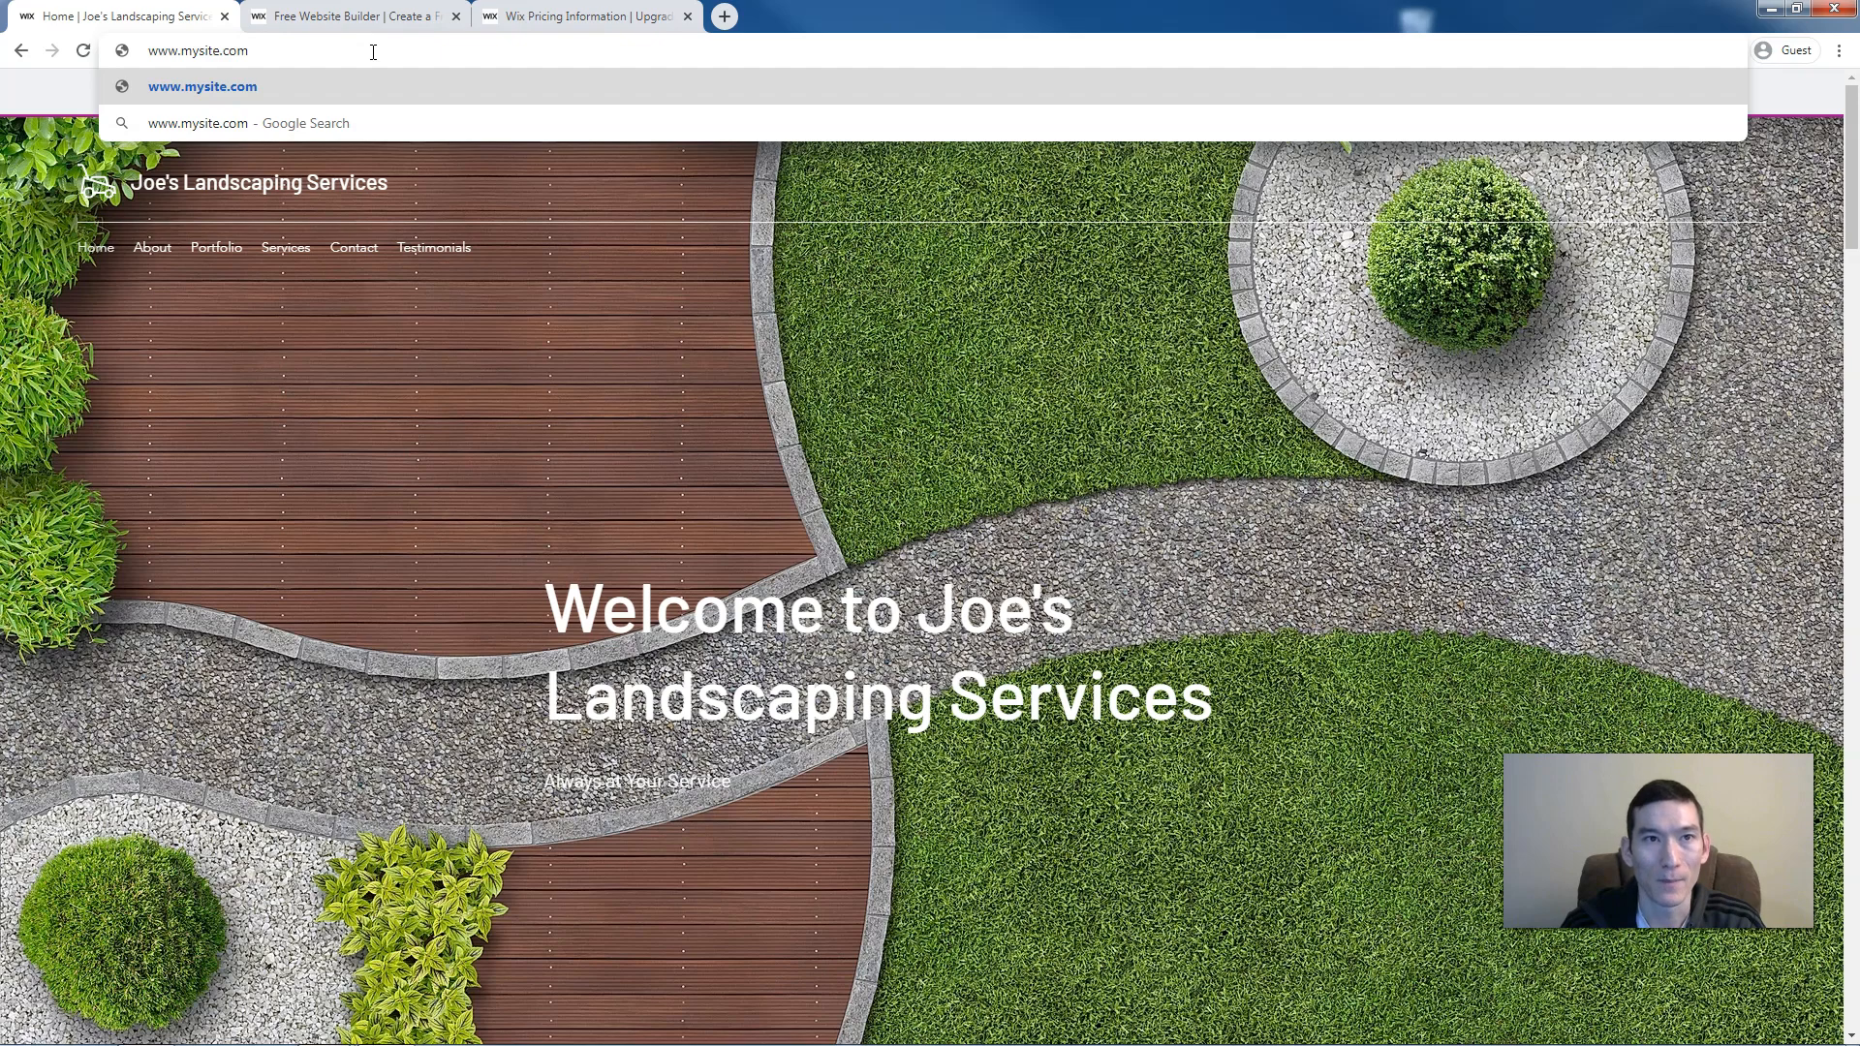
click(582, 16)
click(599, 140)
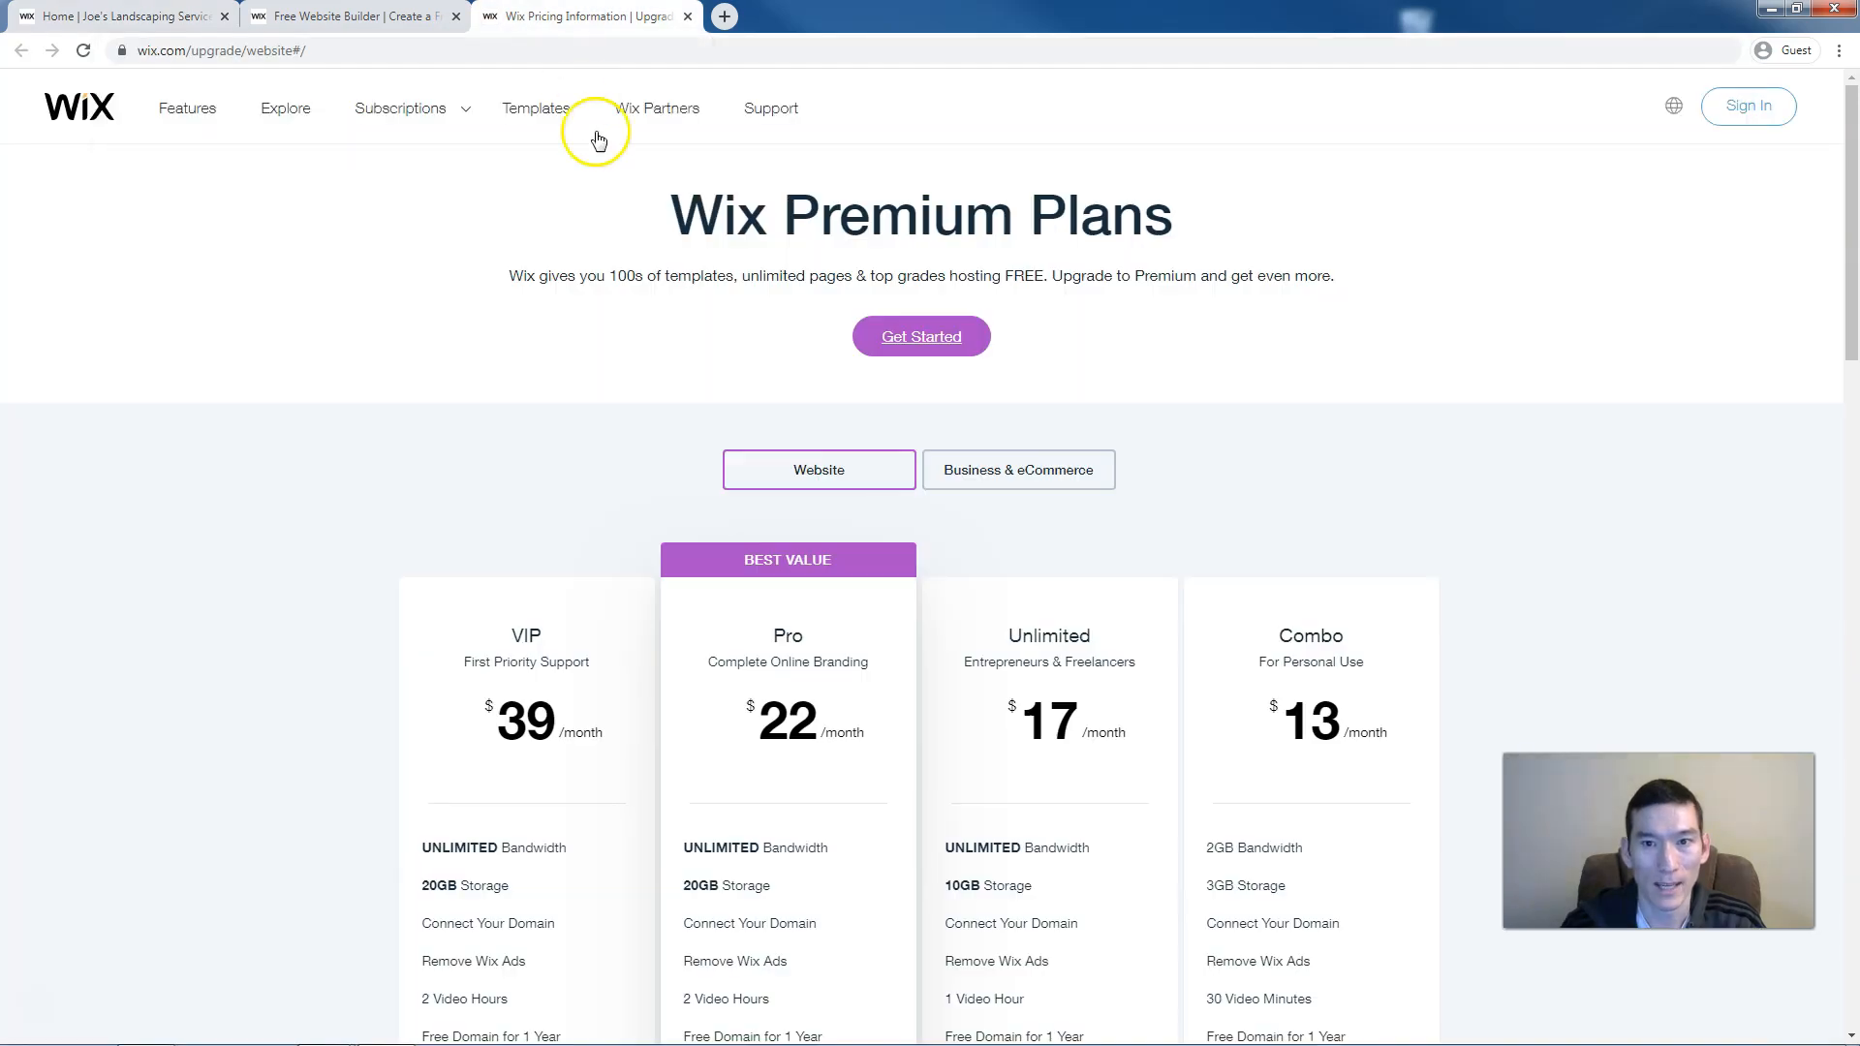
scroll(601, 223, down, 2)
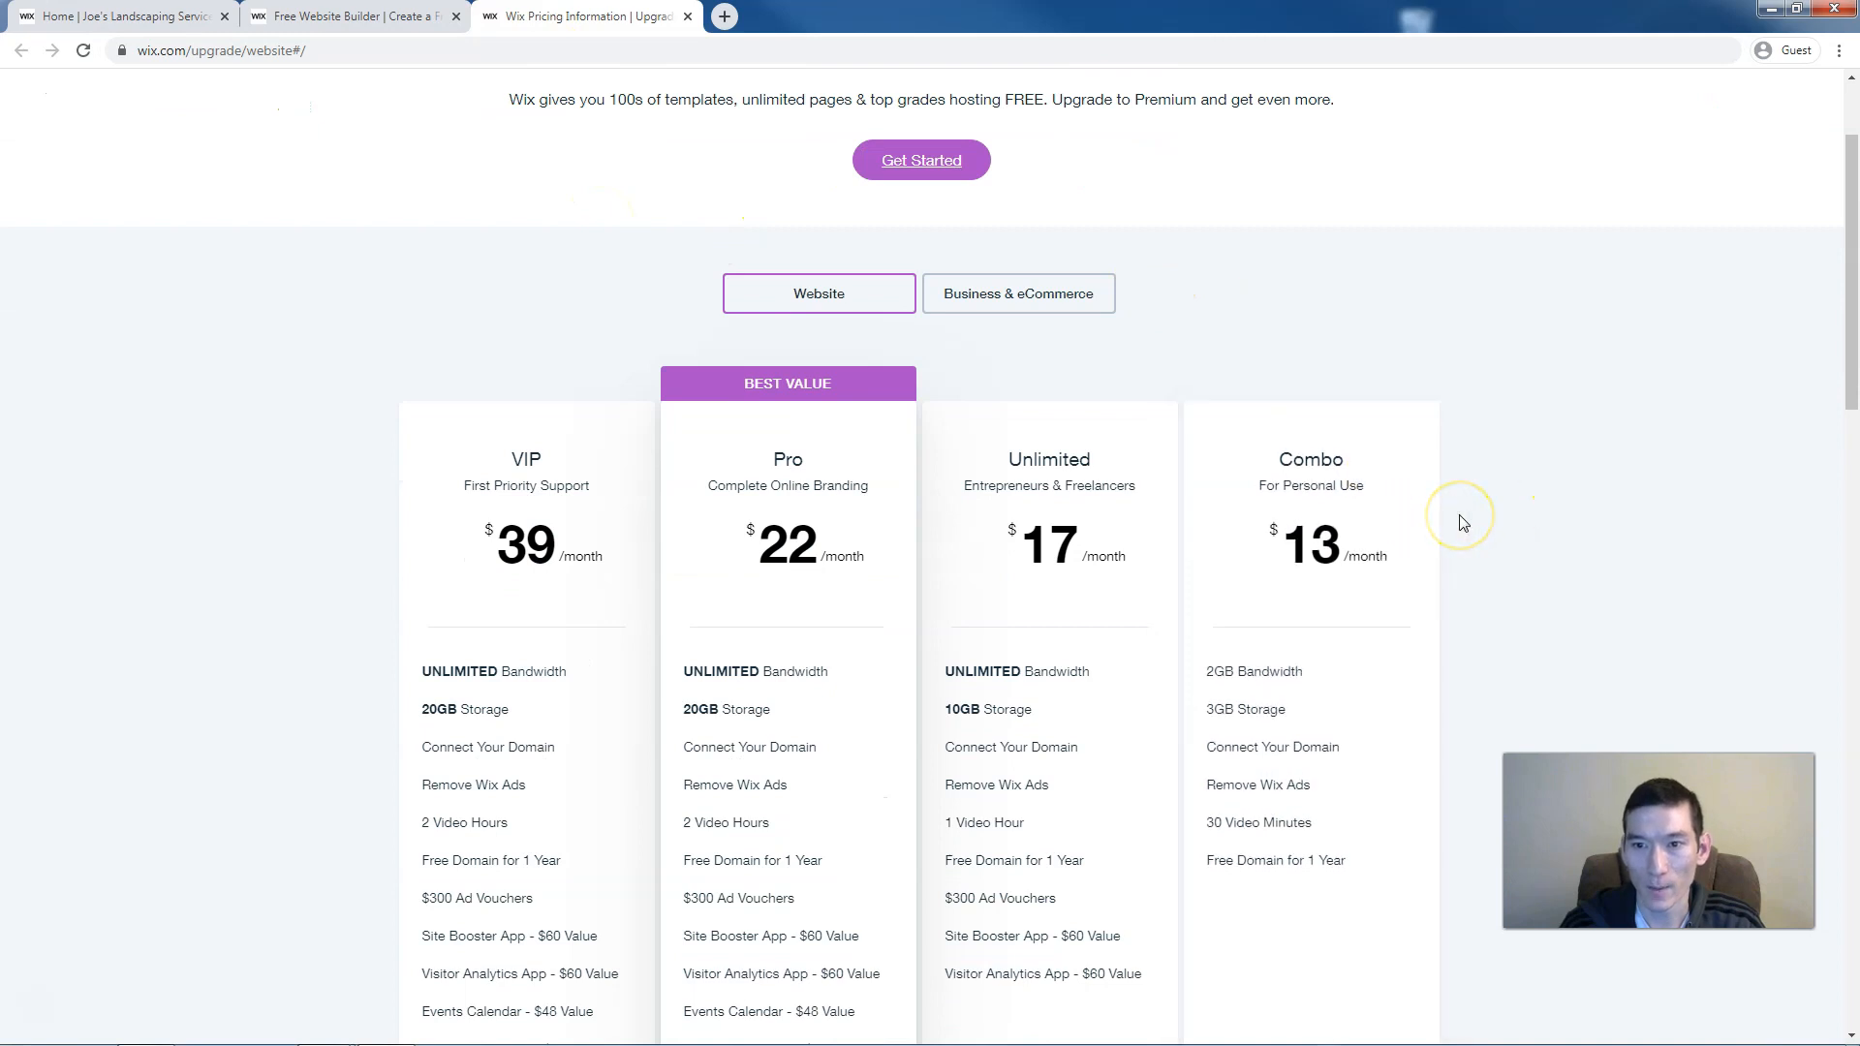
scroll(1463, 523, down, 1)
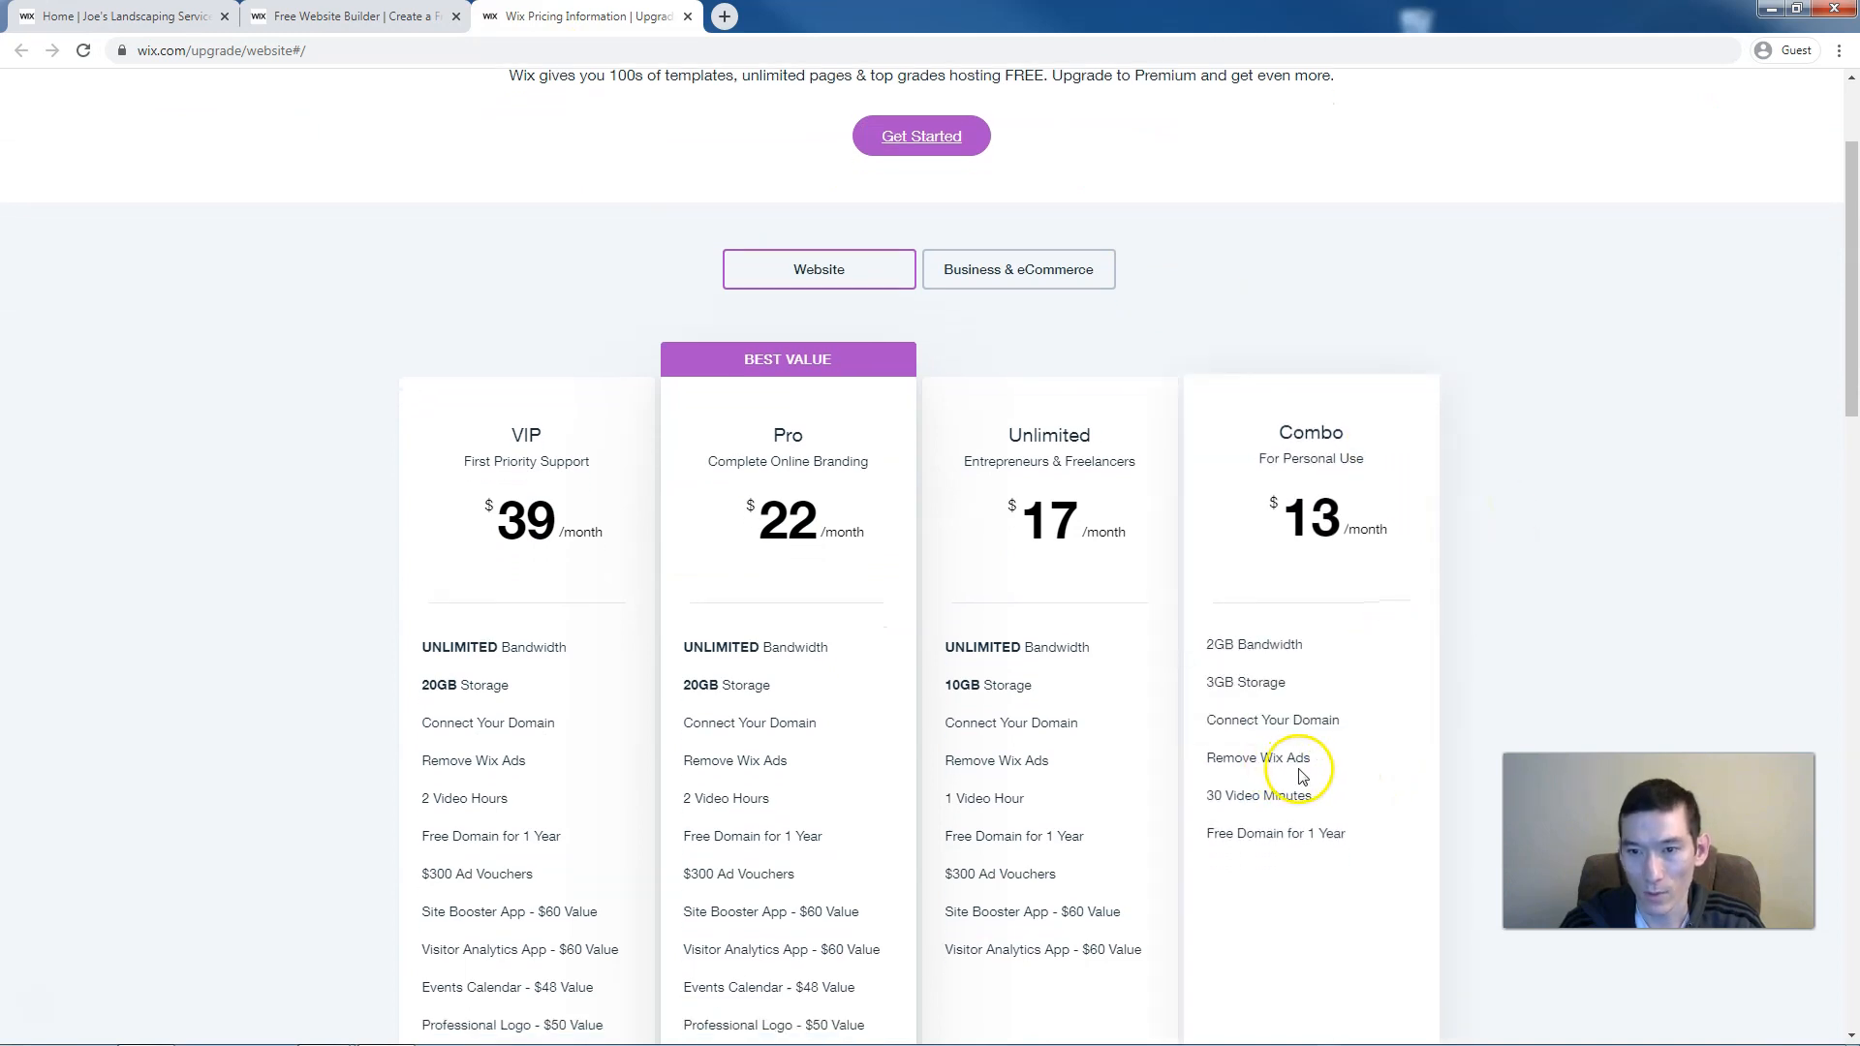
mouse_move(1314, 766)
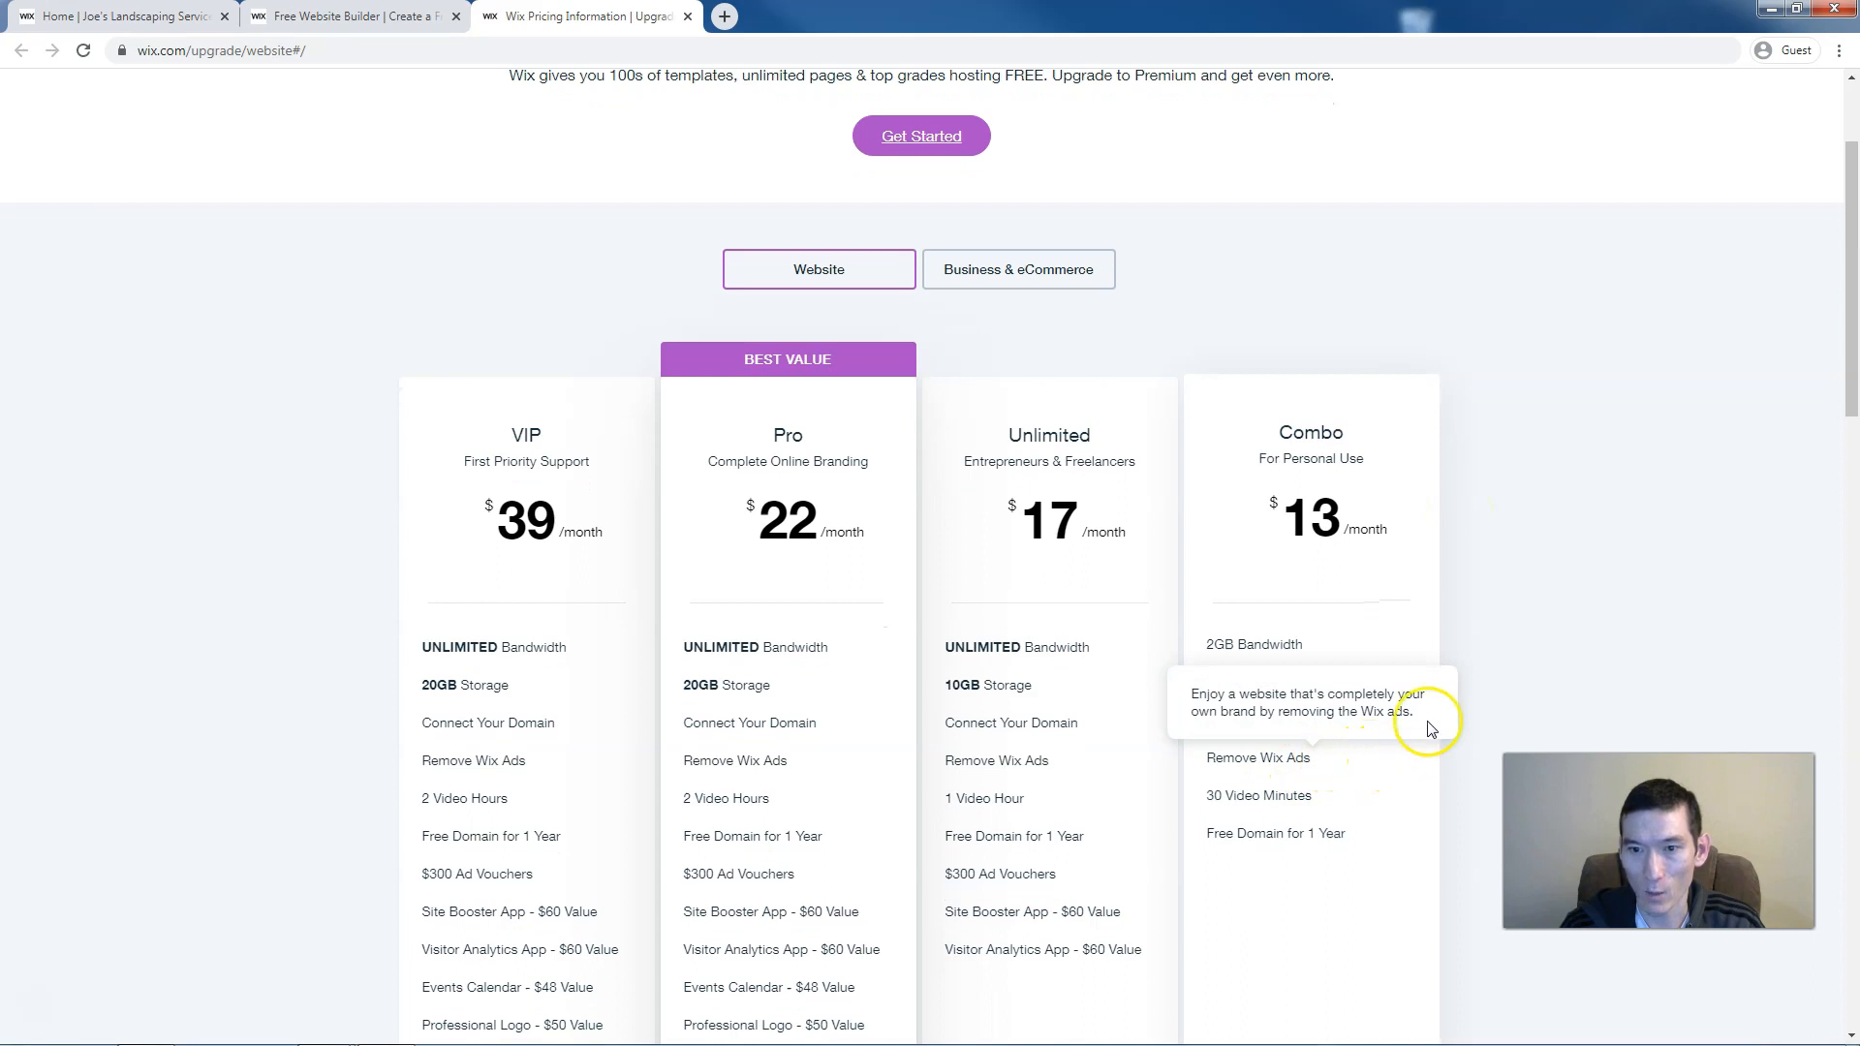
mouse_move(1366, 722)
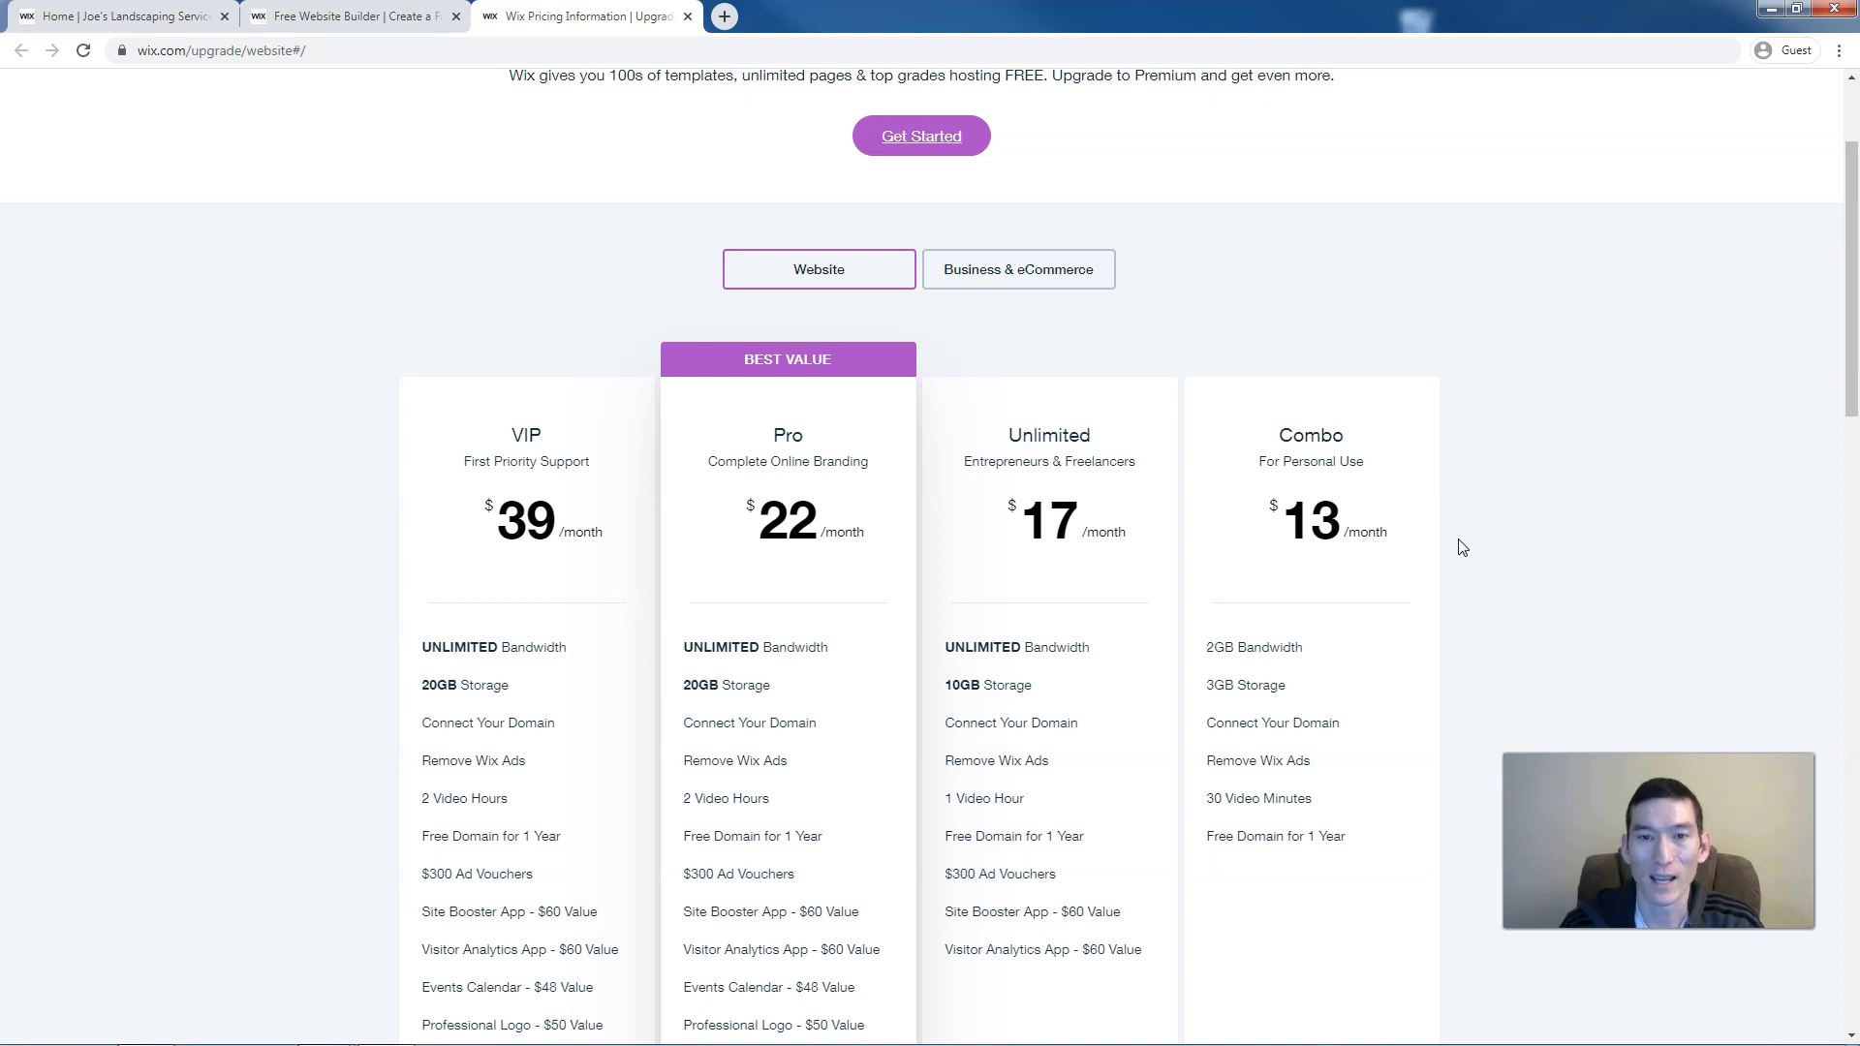
click(1444, 562)
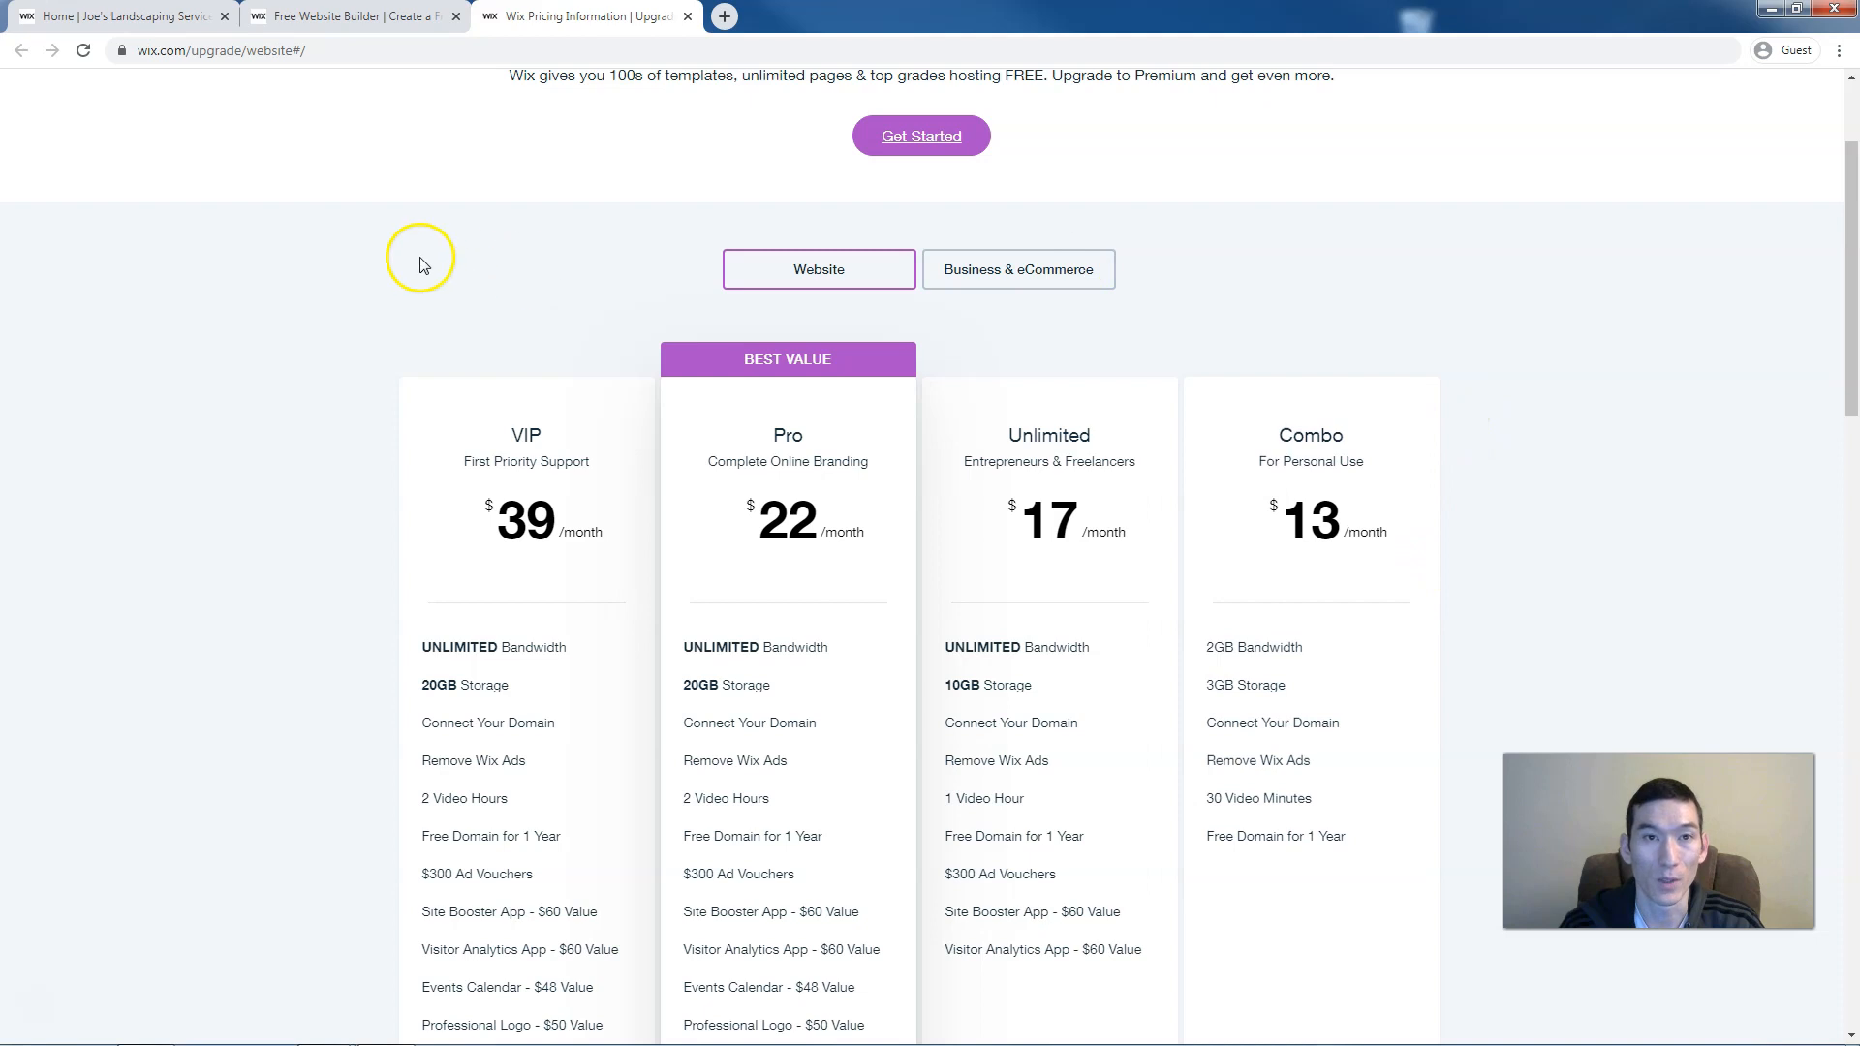
Close the pricing tab and sign up for Wix with an e-mail and password
click(688, 17)
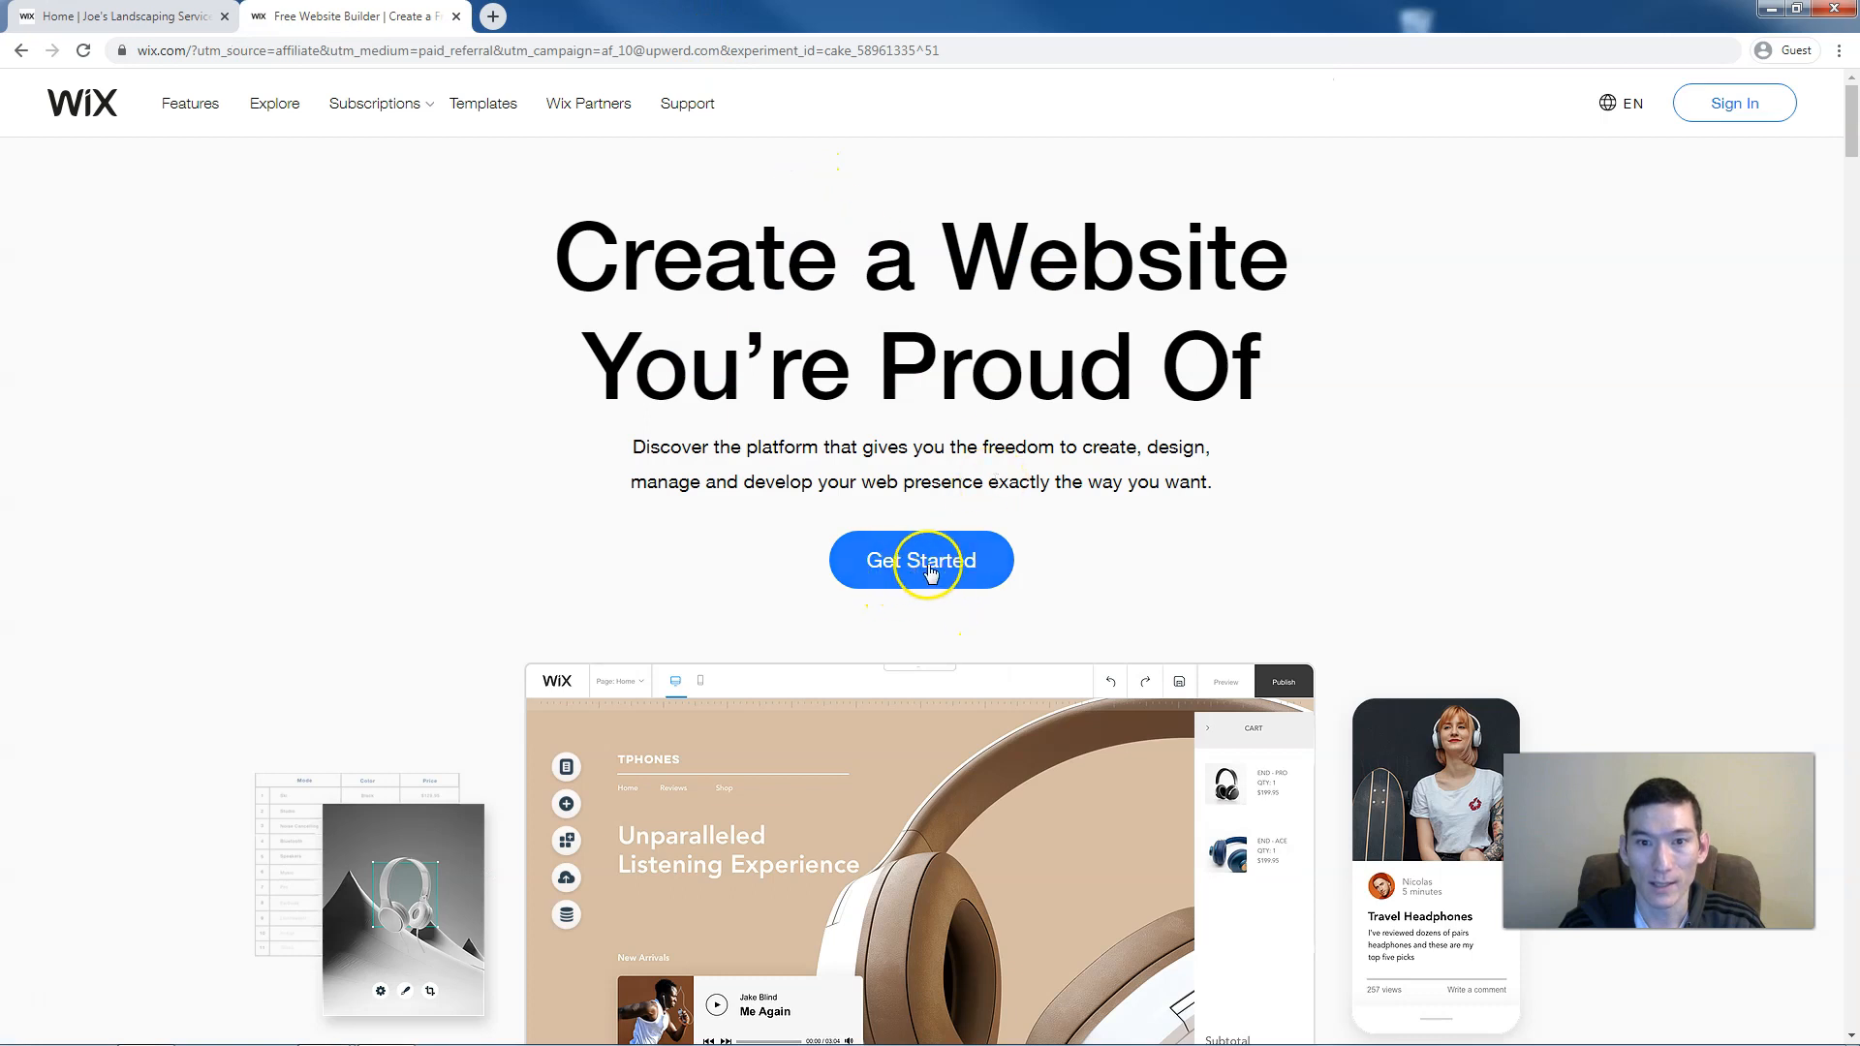
click(963, 569)
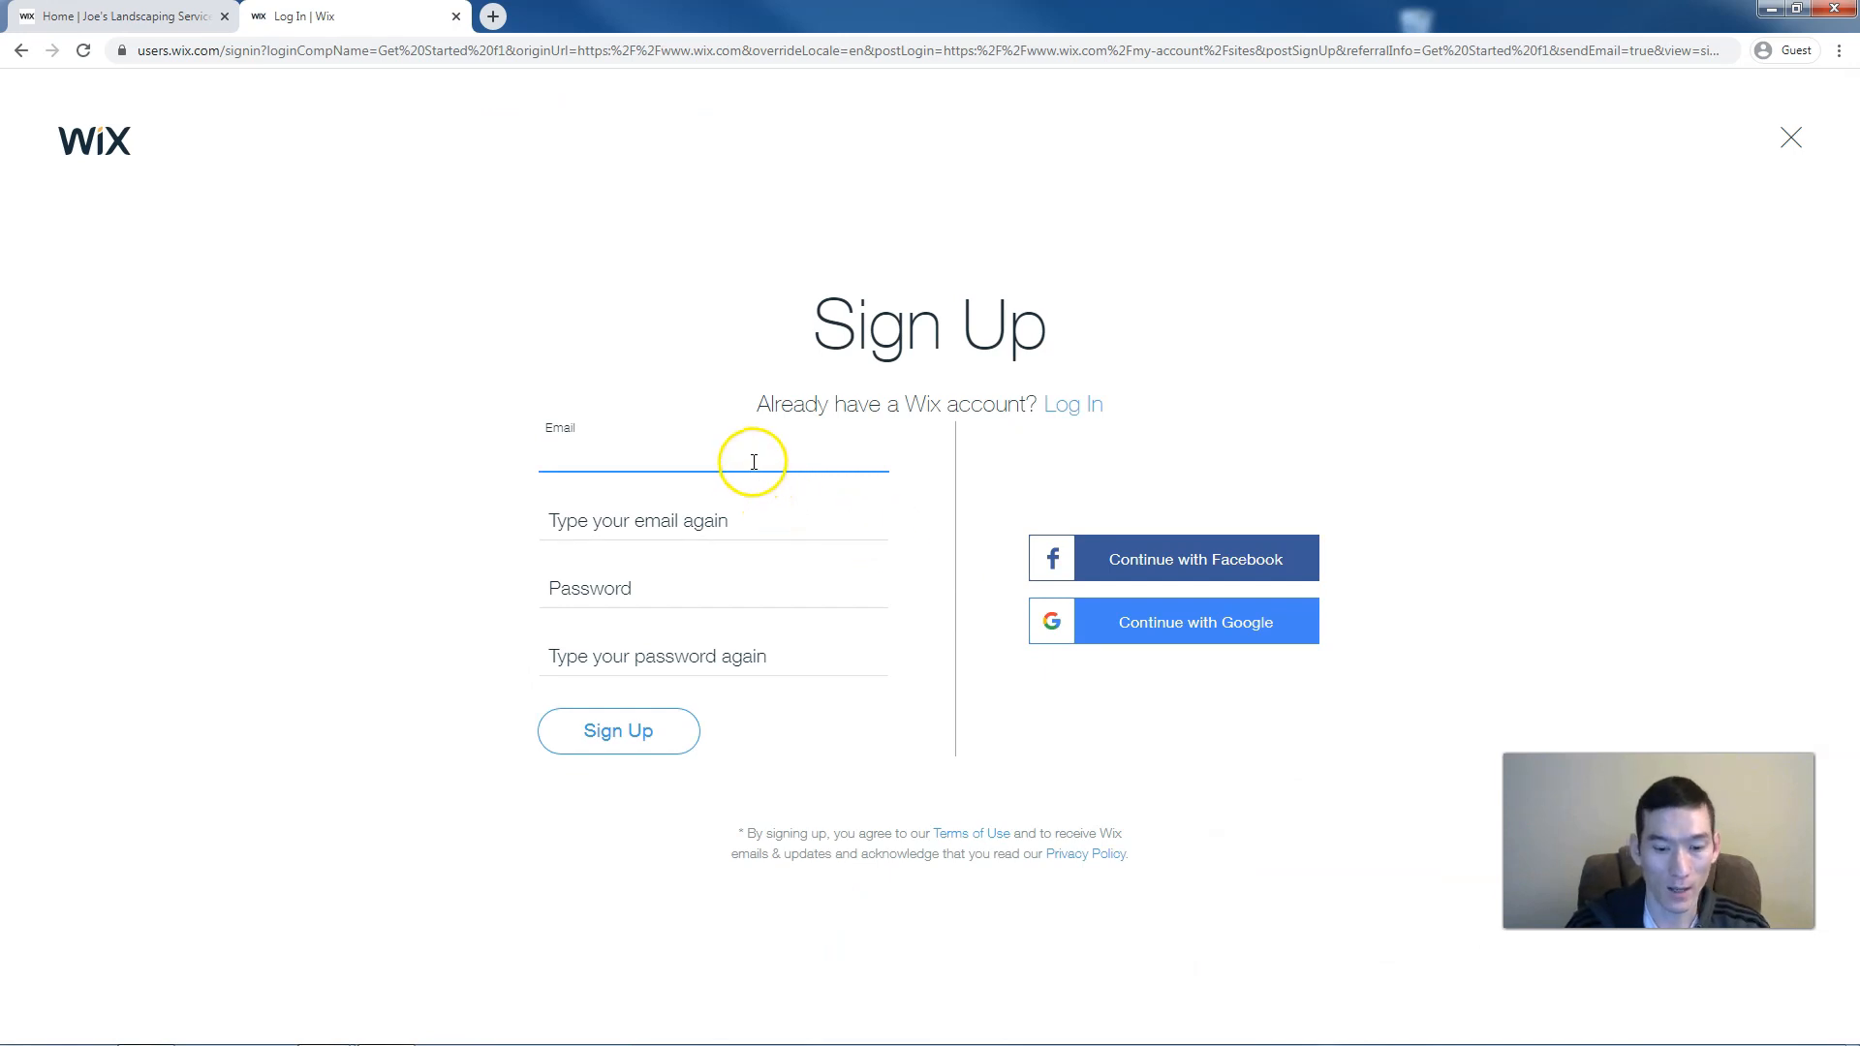
key(Tab)
key(Tab)
text(••••••••)
key(Tab)
text(••••••••)
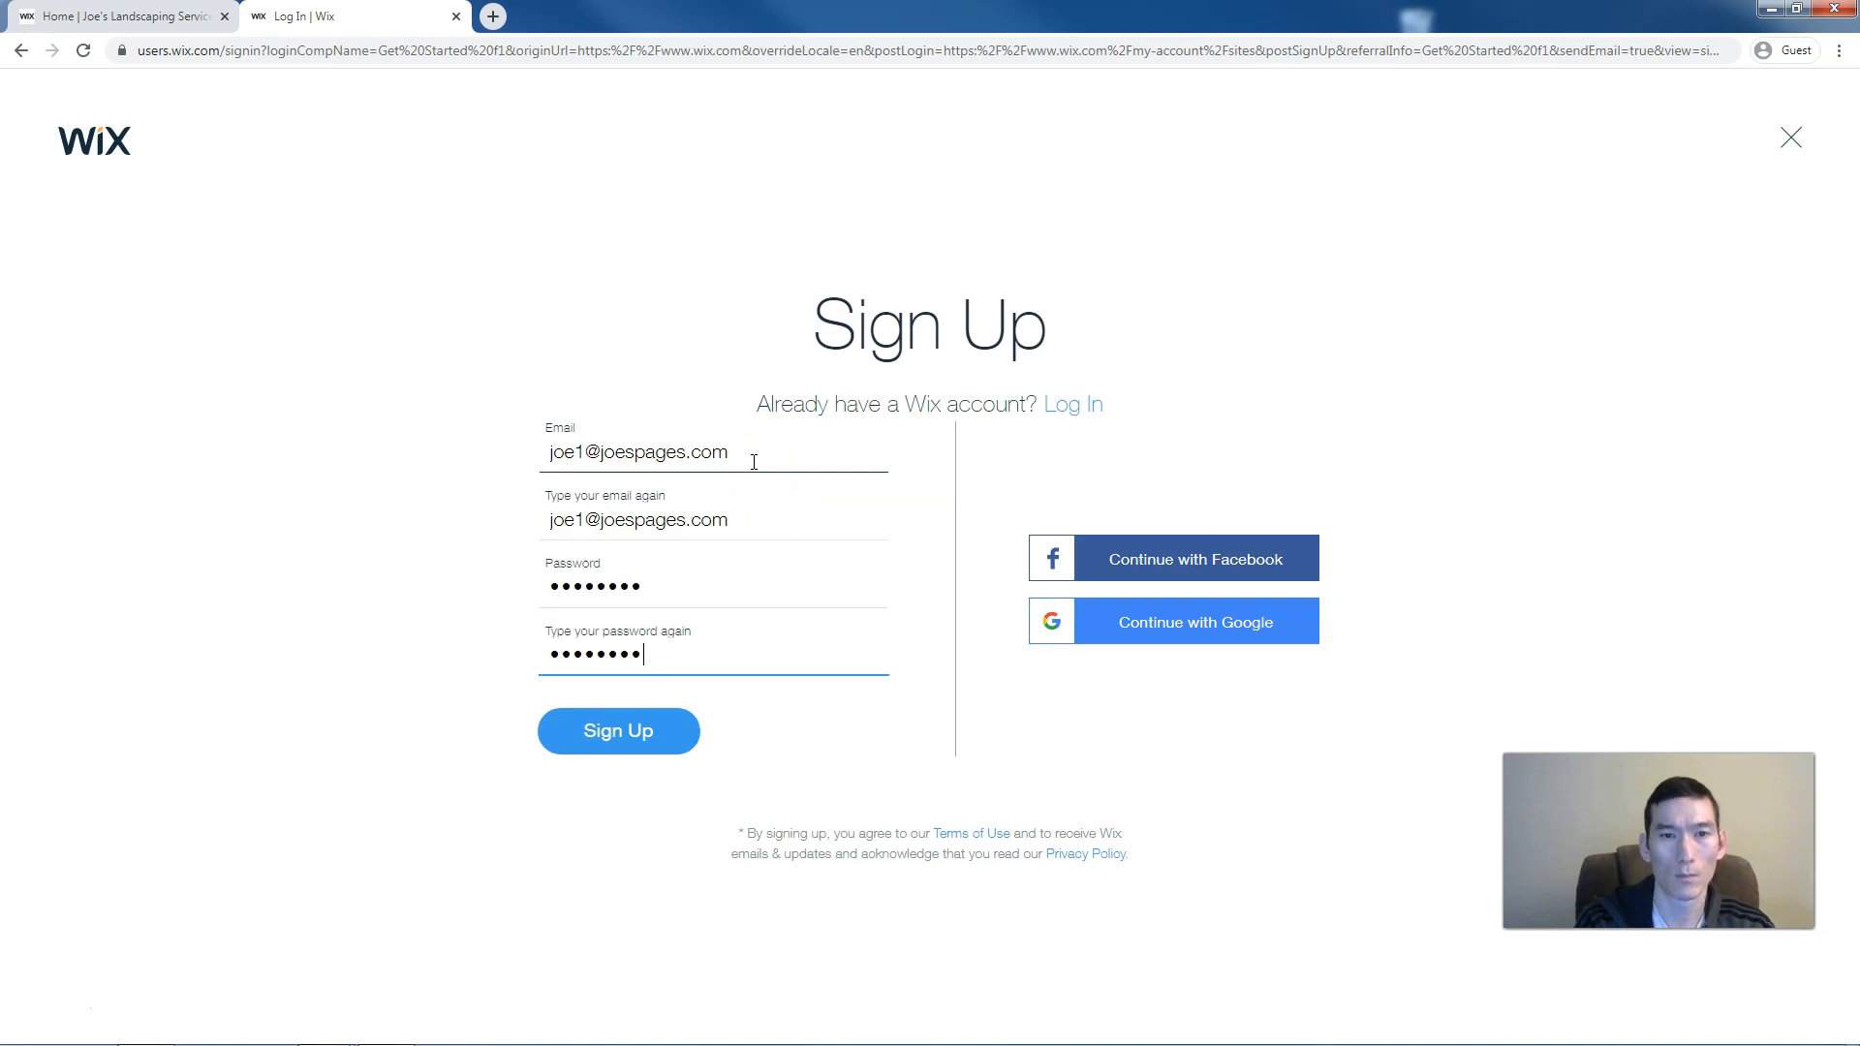
click(655, 736)
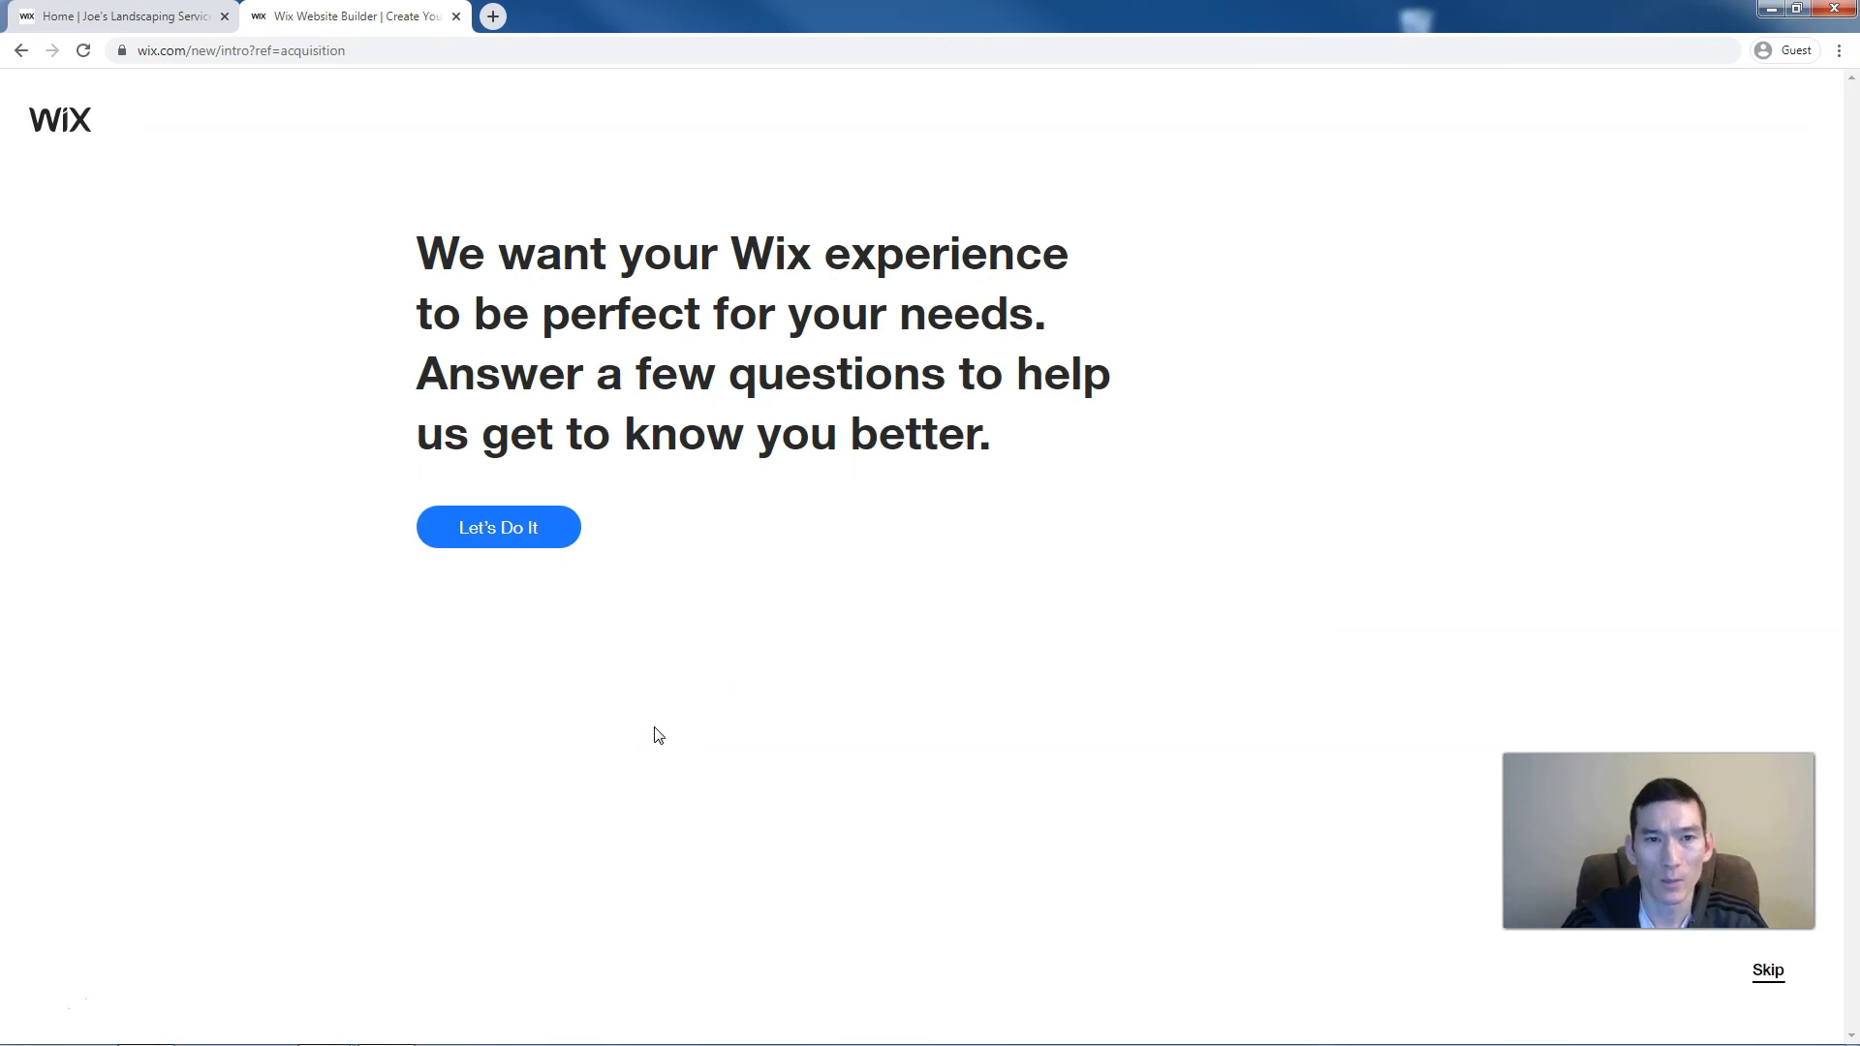
Answer onboarding: for myself, first website, Business type, building it myself
click(549, 532)
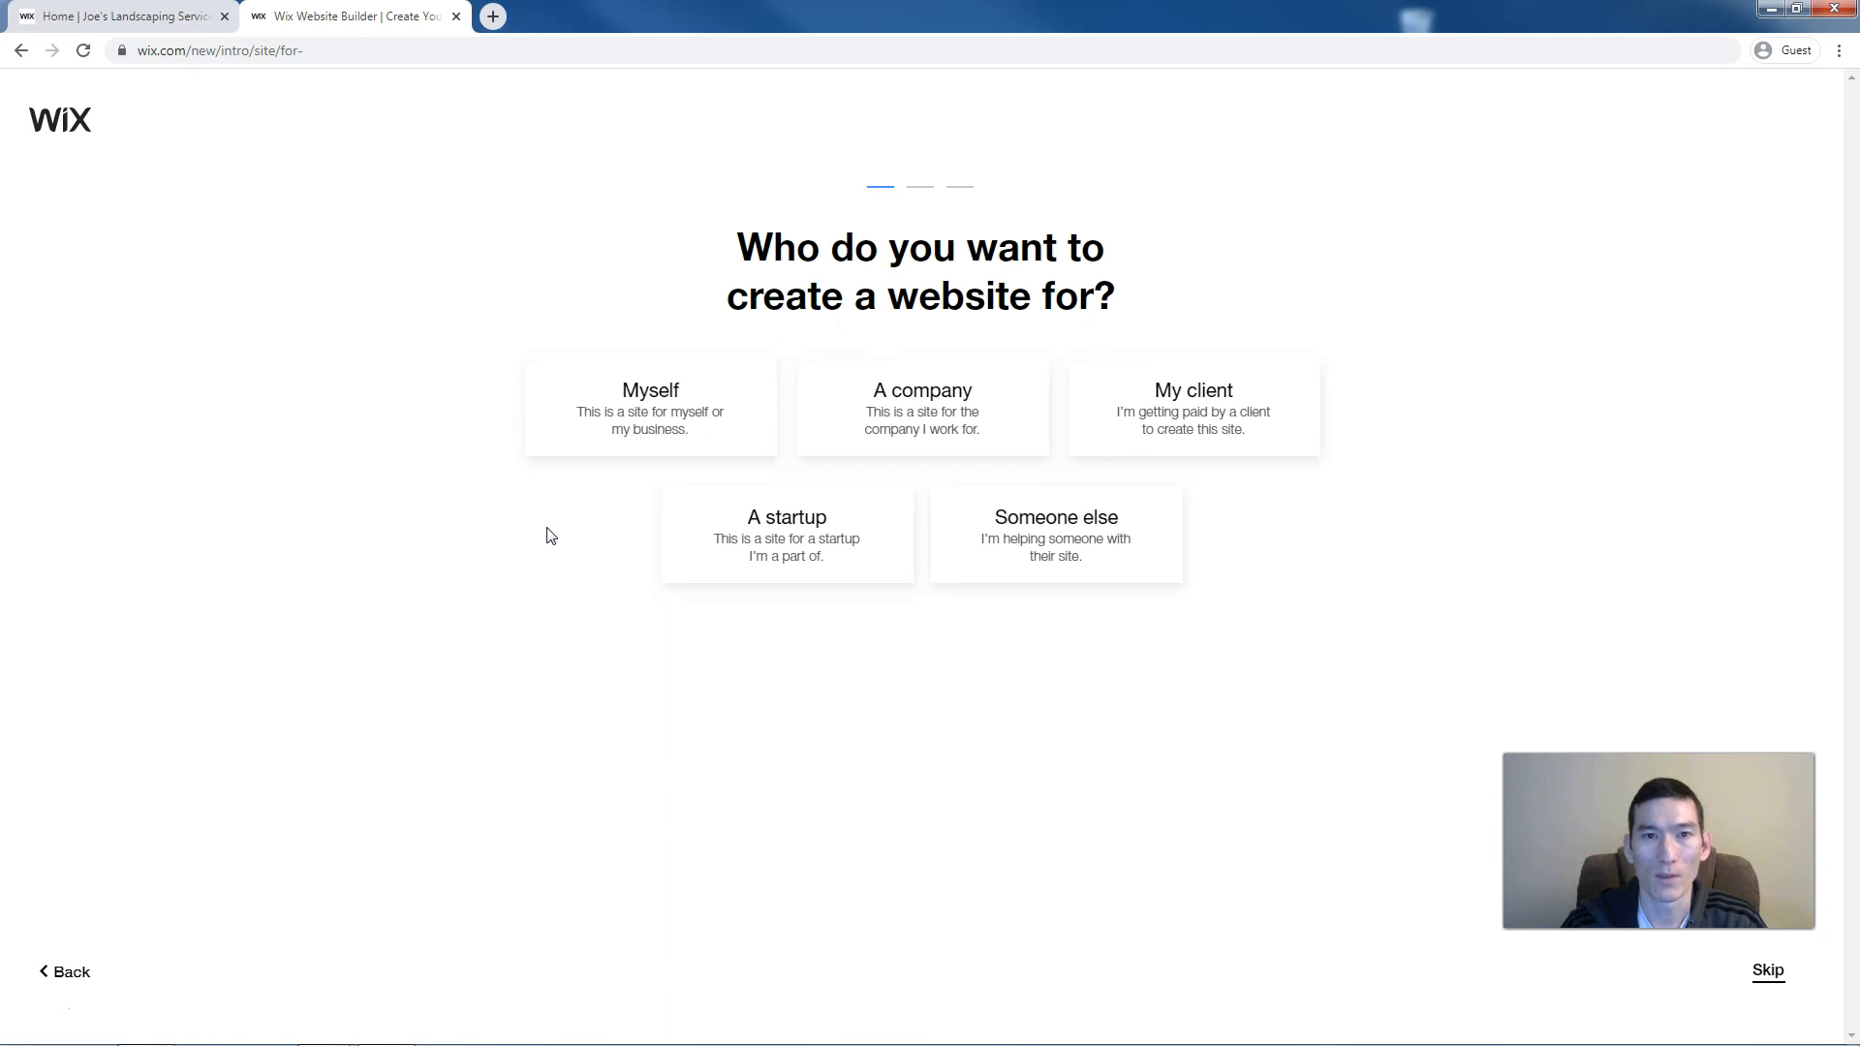
click(598, 424)
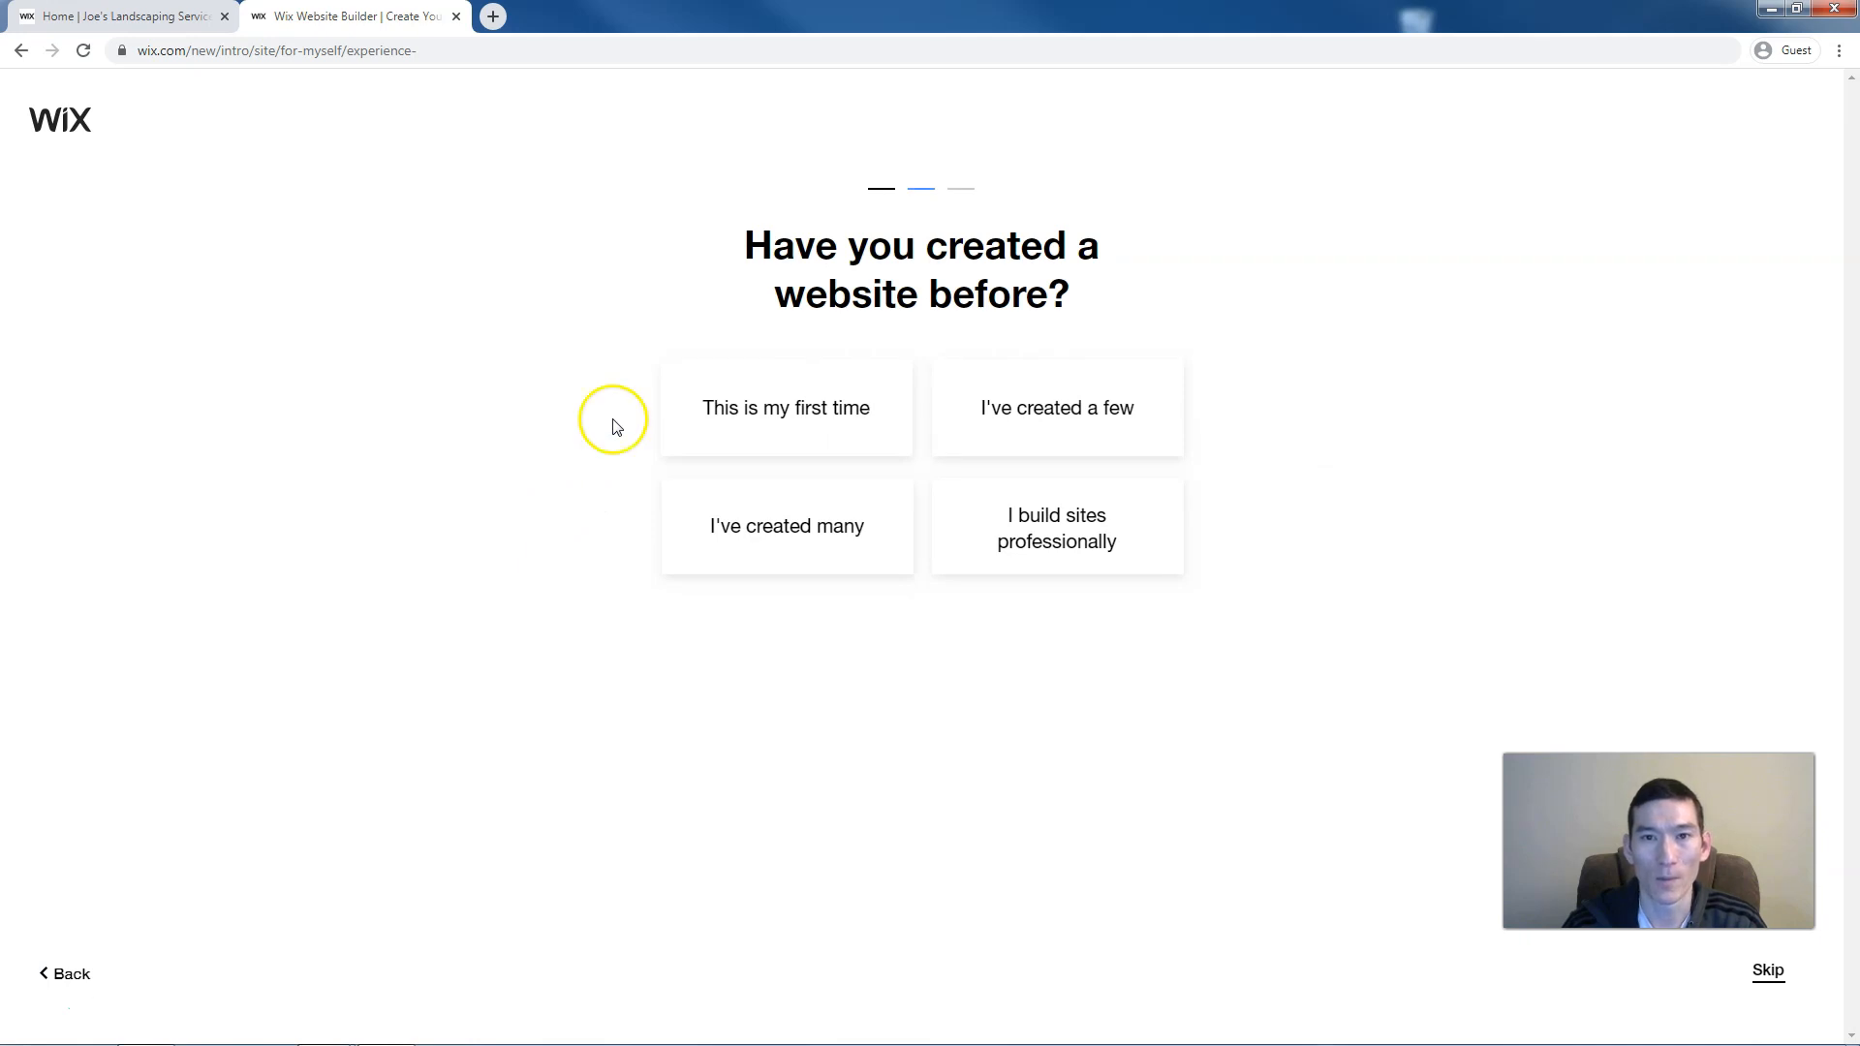
click(683, 424)
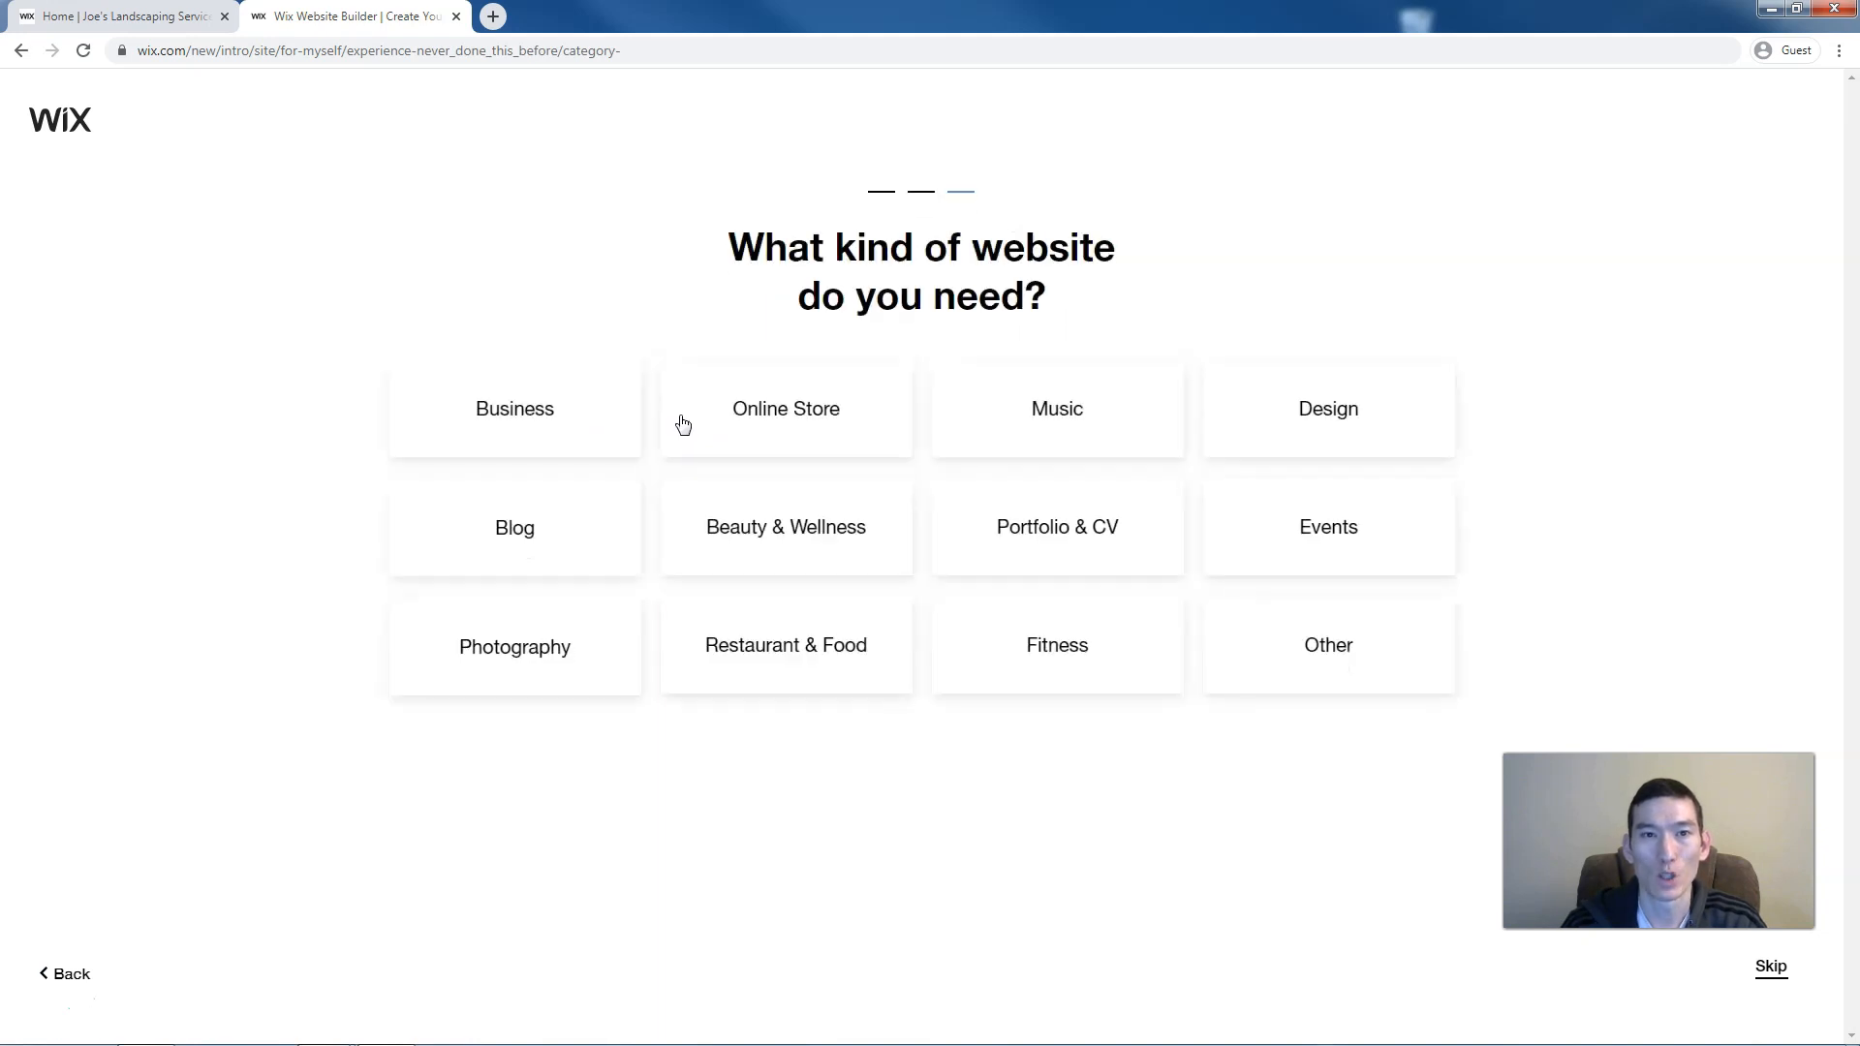
click(609, 422)
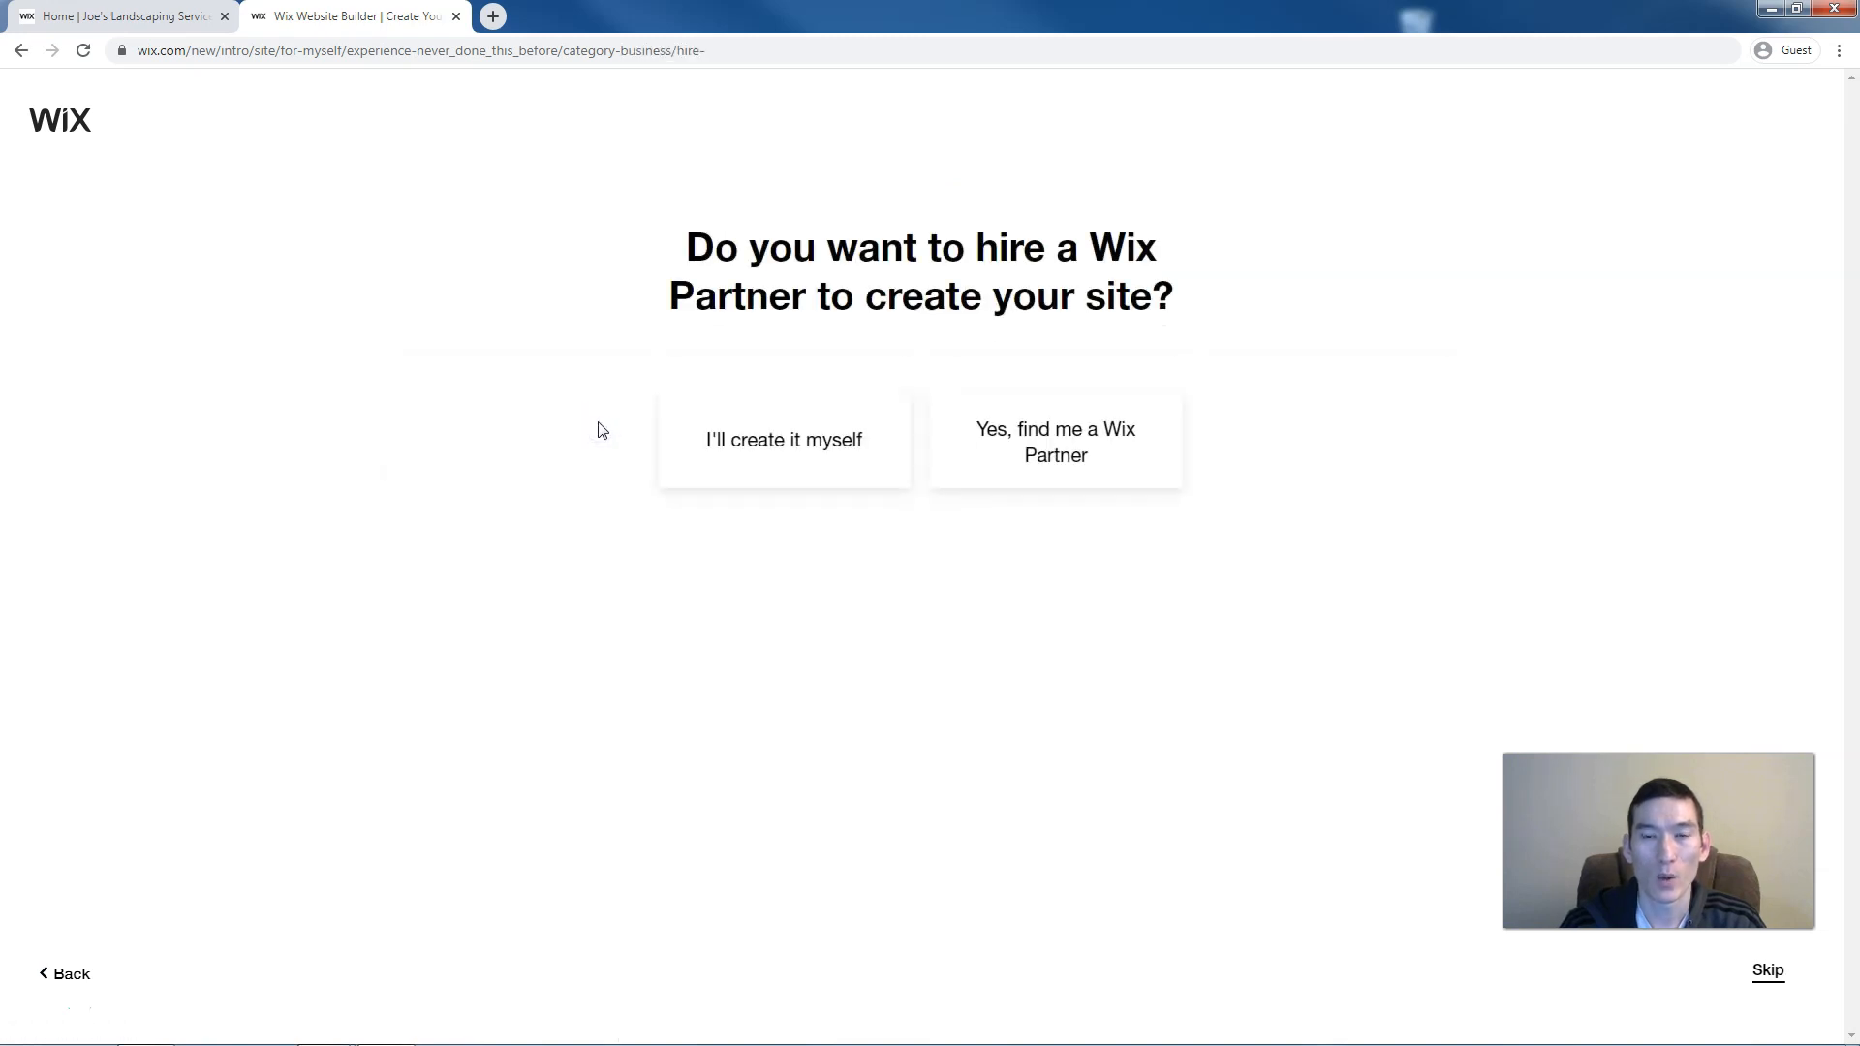
click(683, 451)
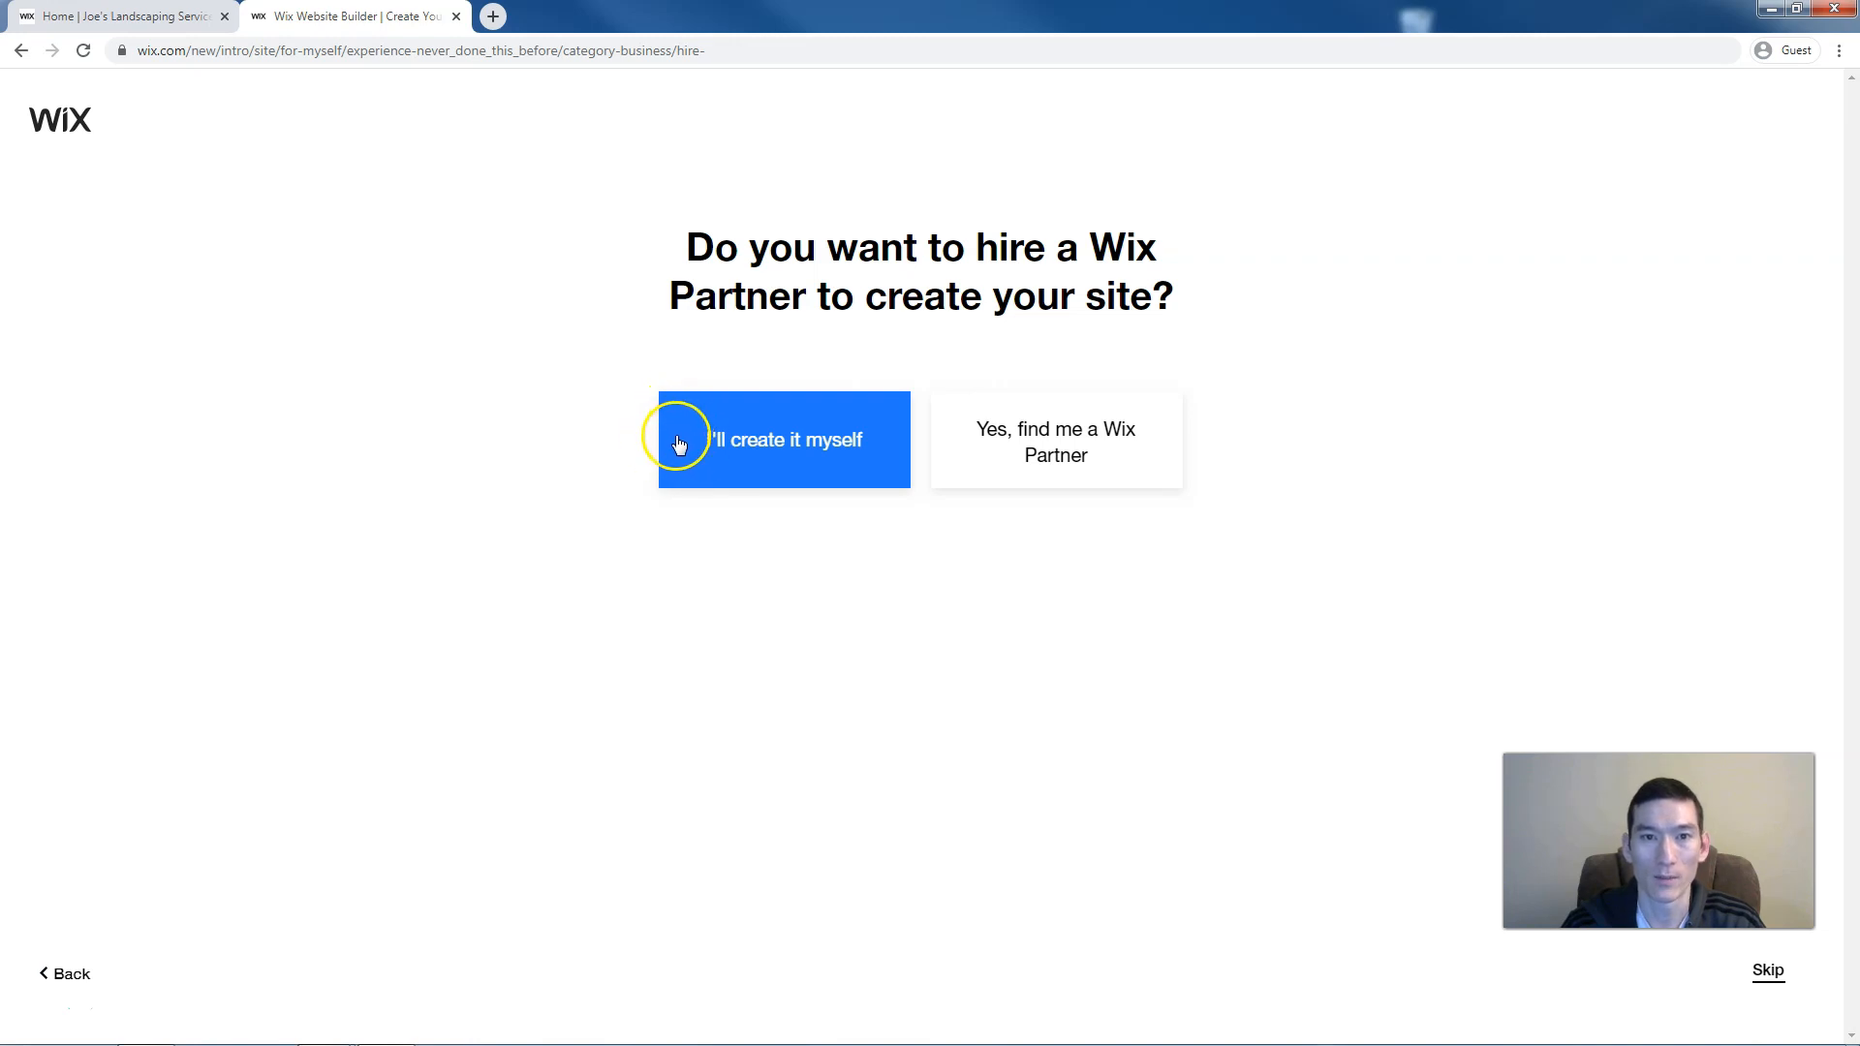
click(677, 436)
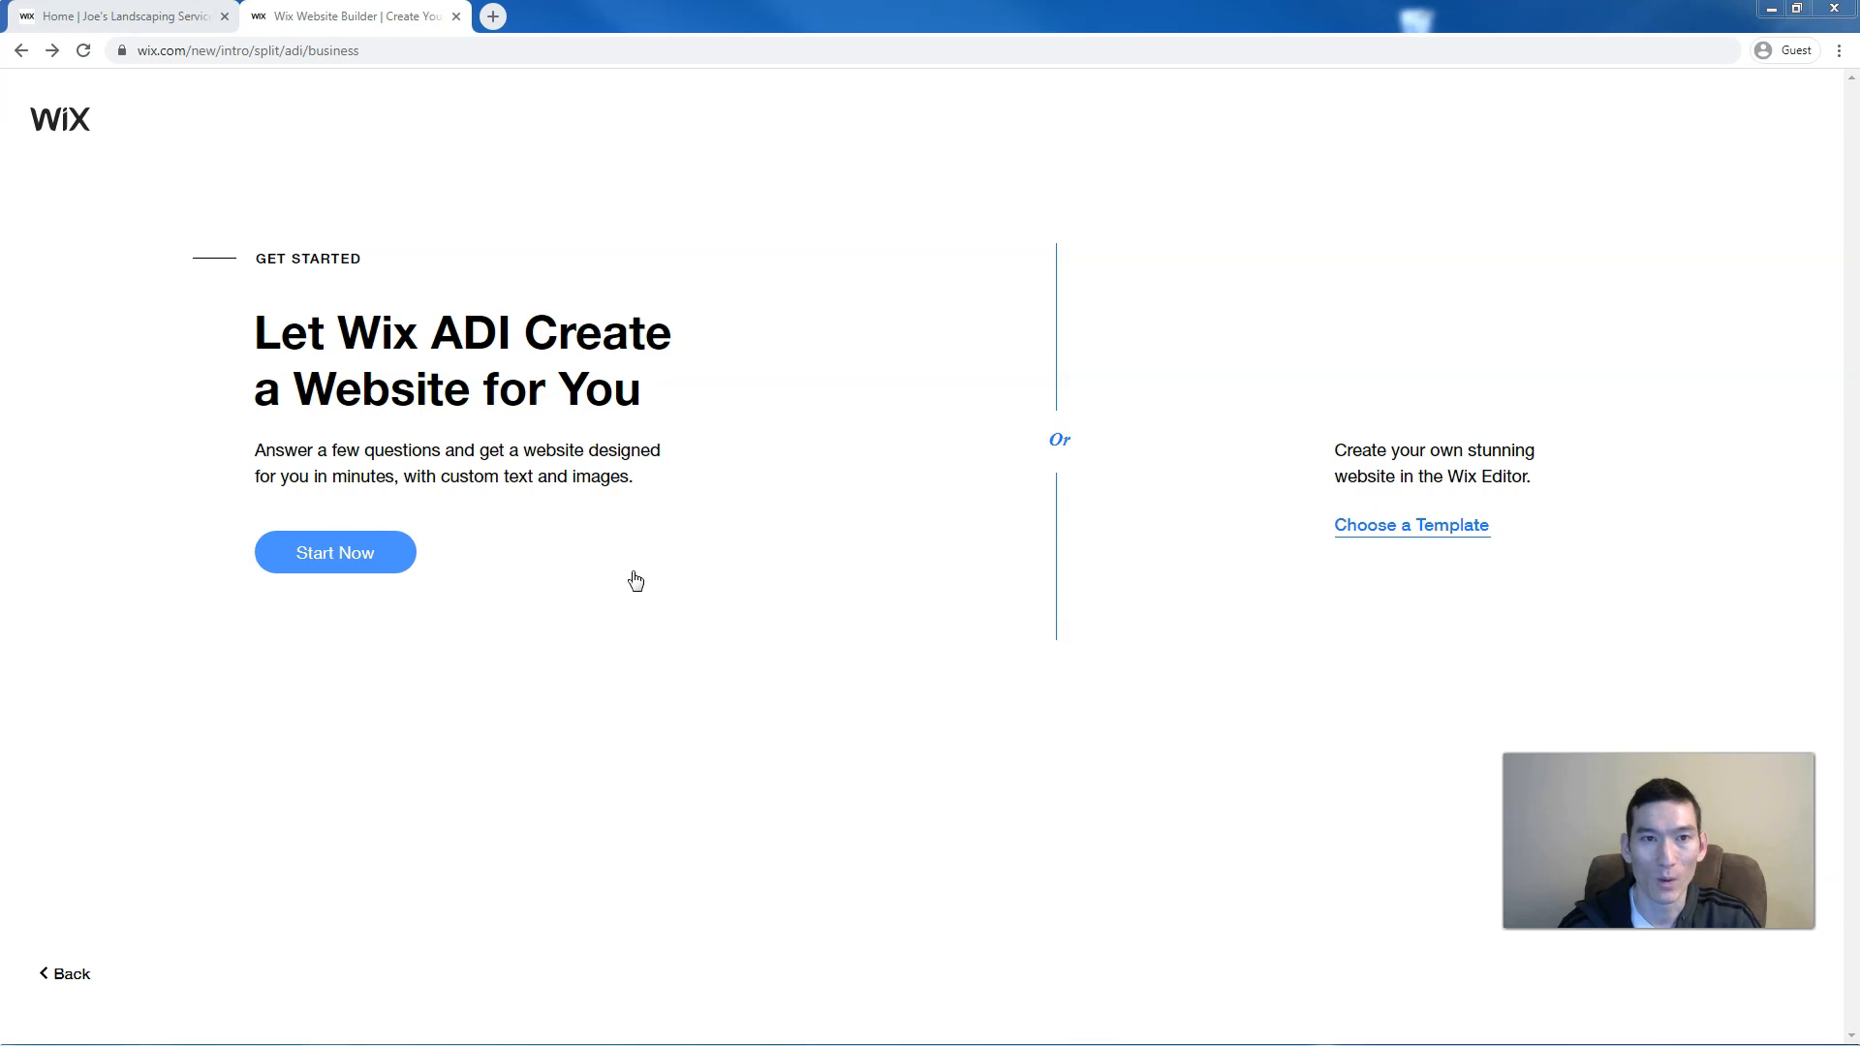
Let Wix ADI build the site and choose Landscaping Service as the site type
click(309, 564)
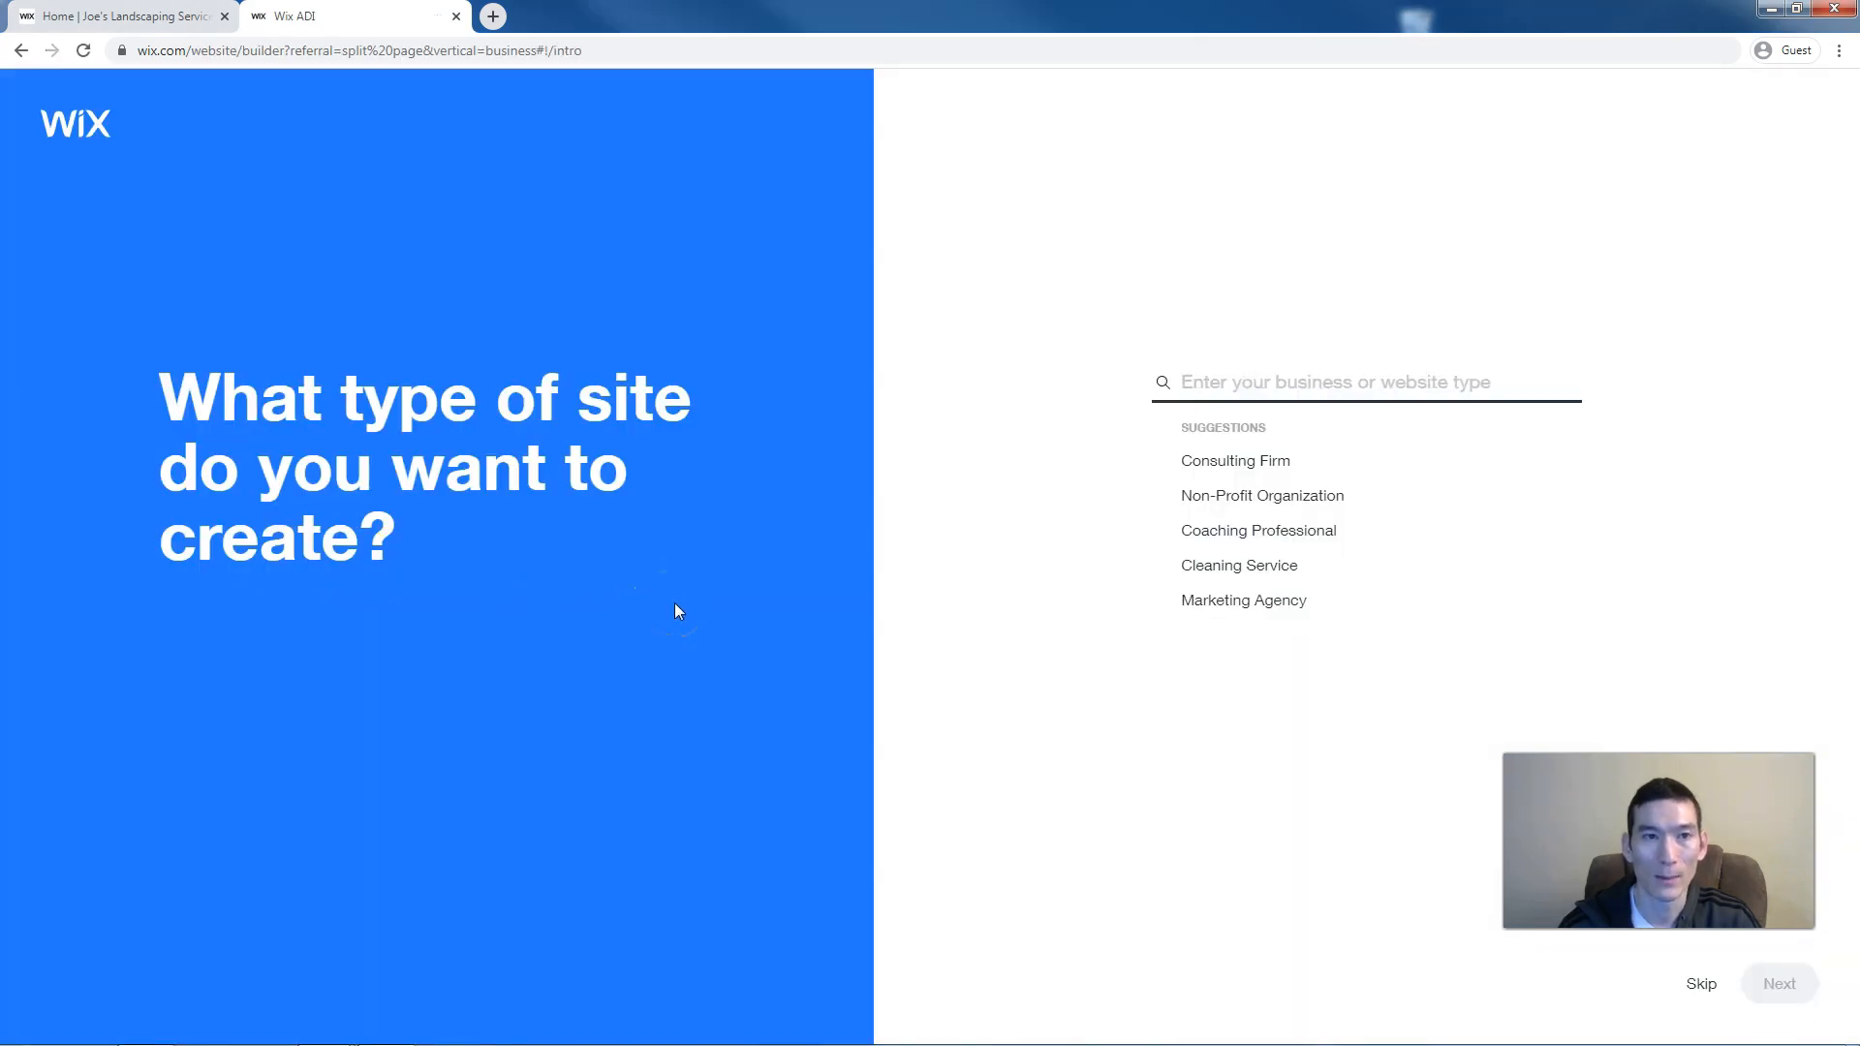
click(1386, 386)
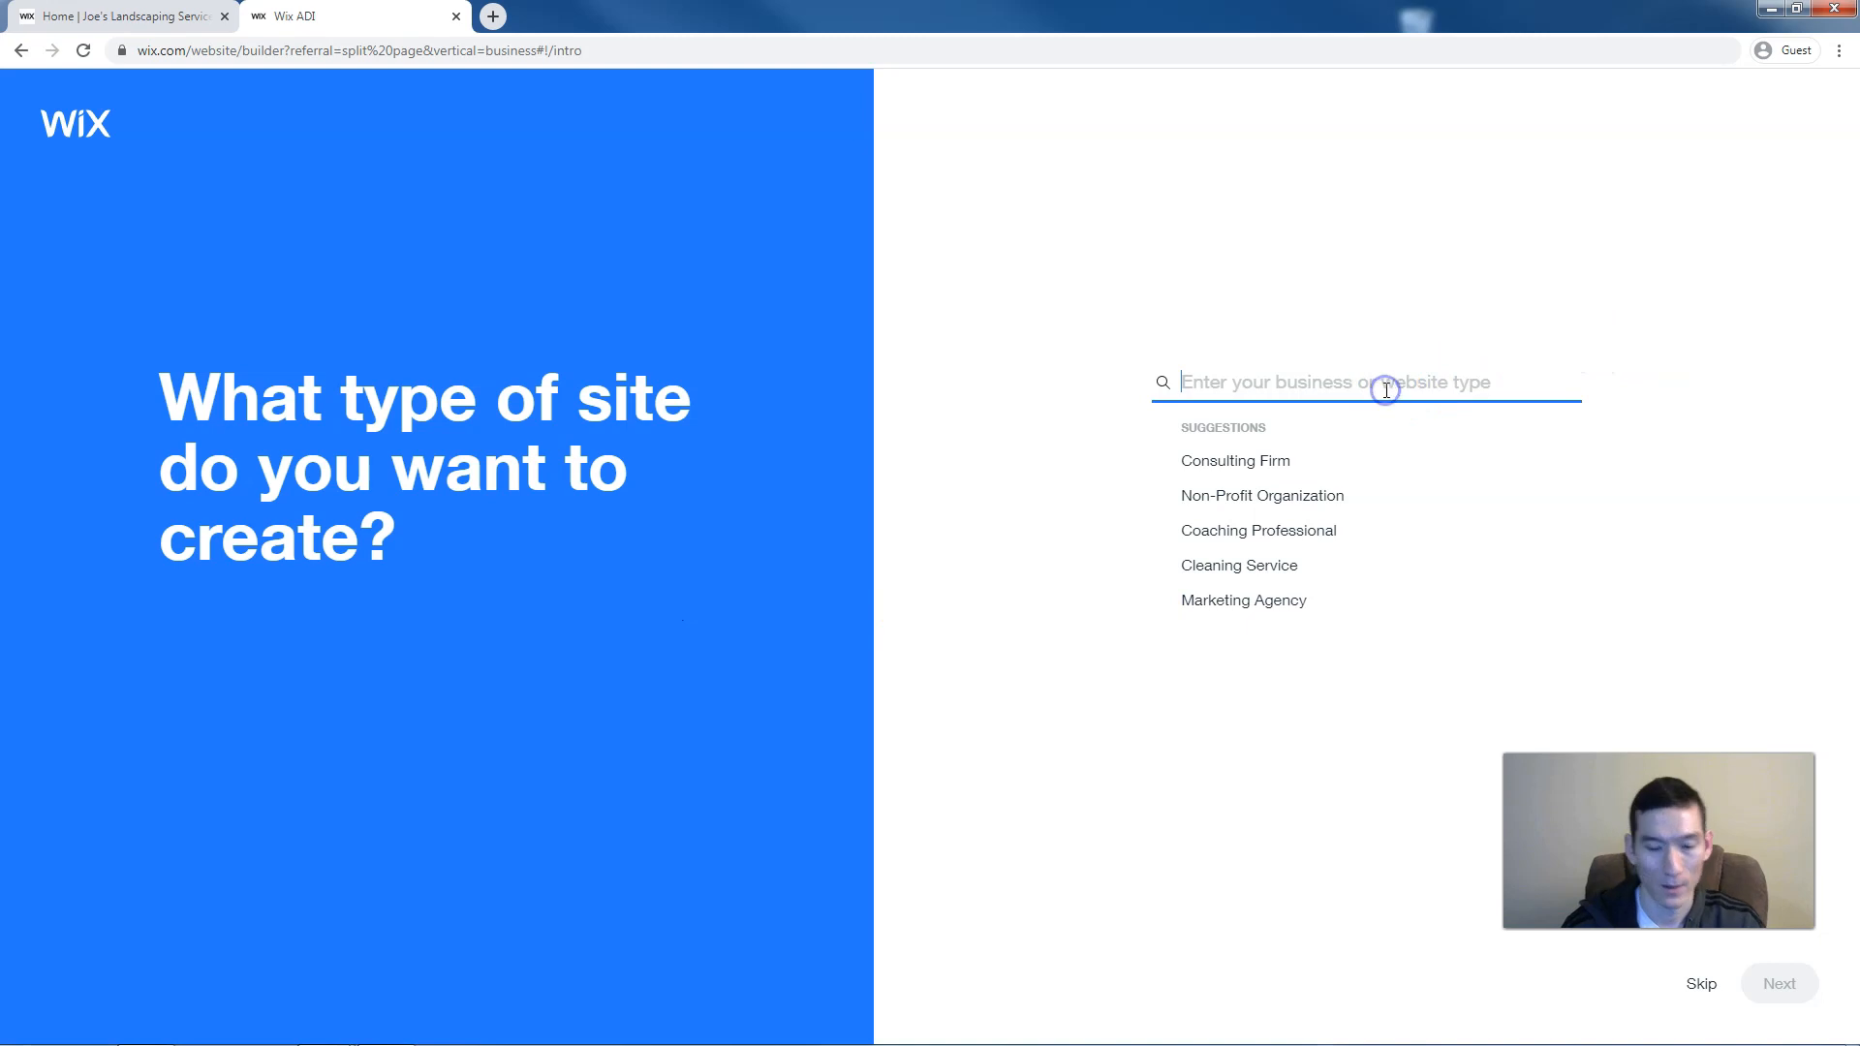
text(lands)
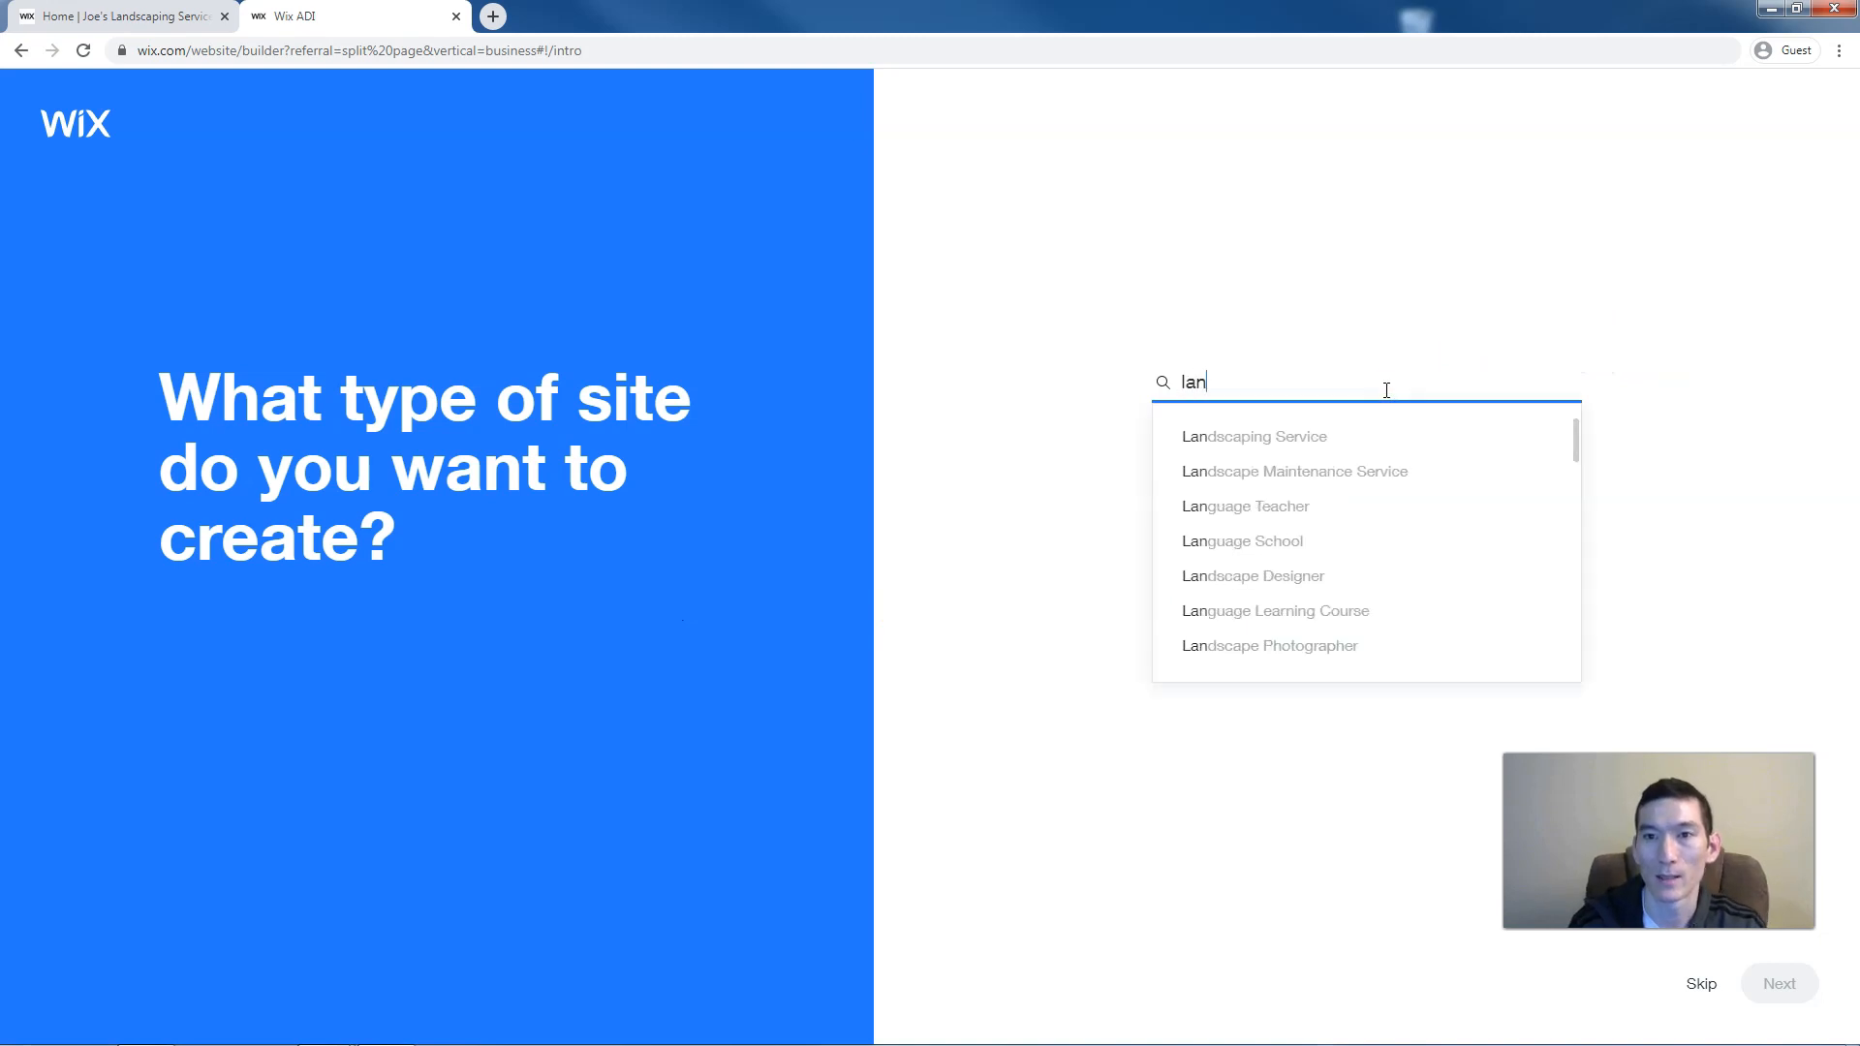
click(1310, 438)
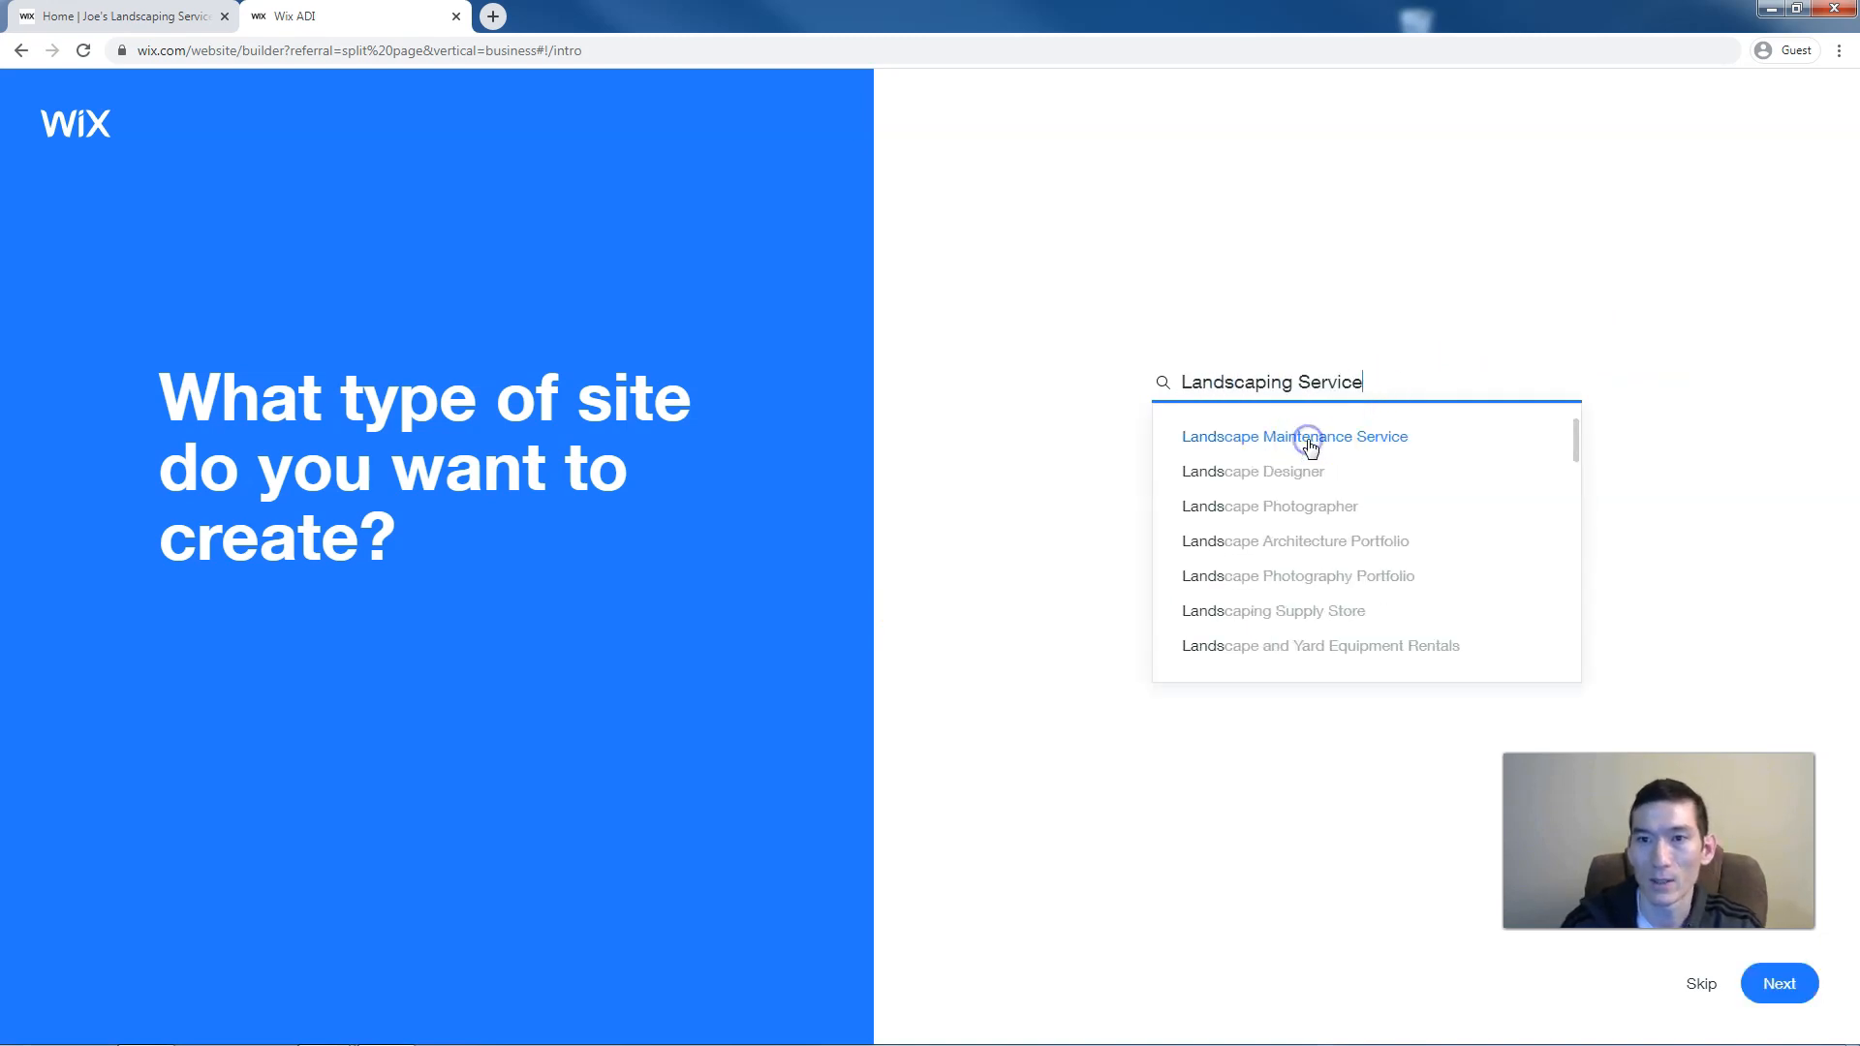
click(1778, 998)
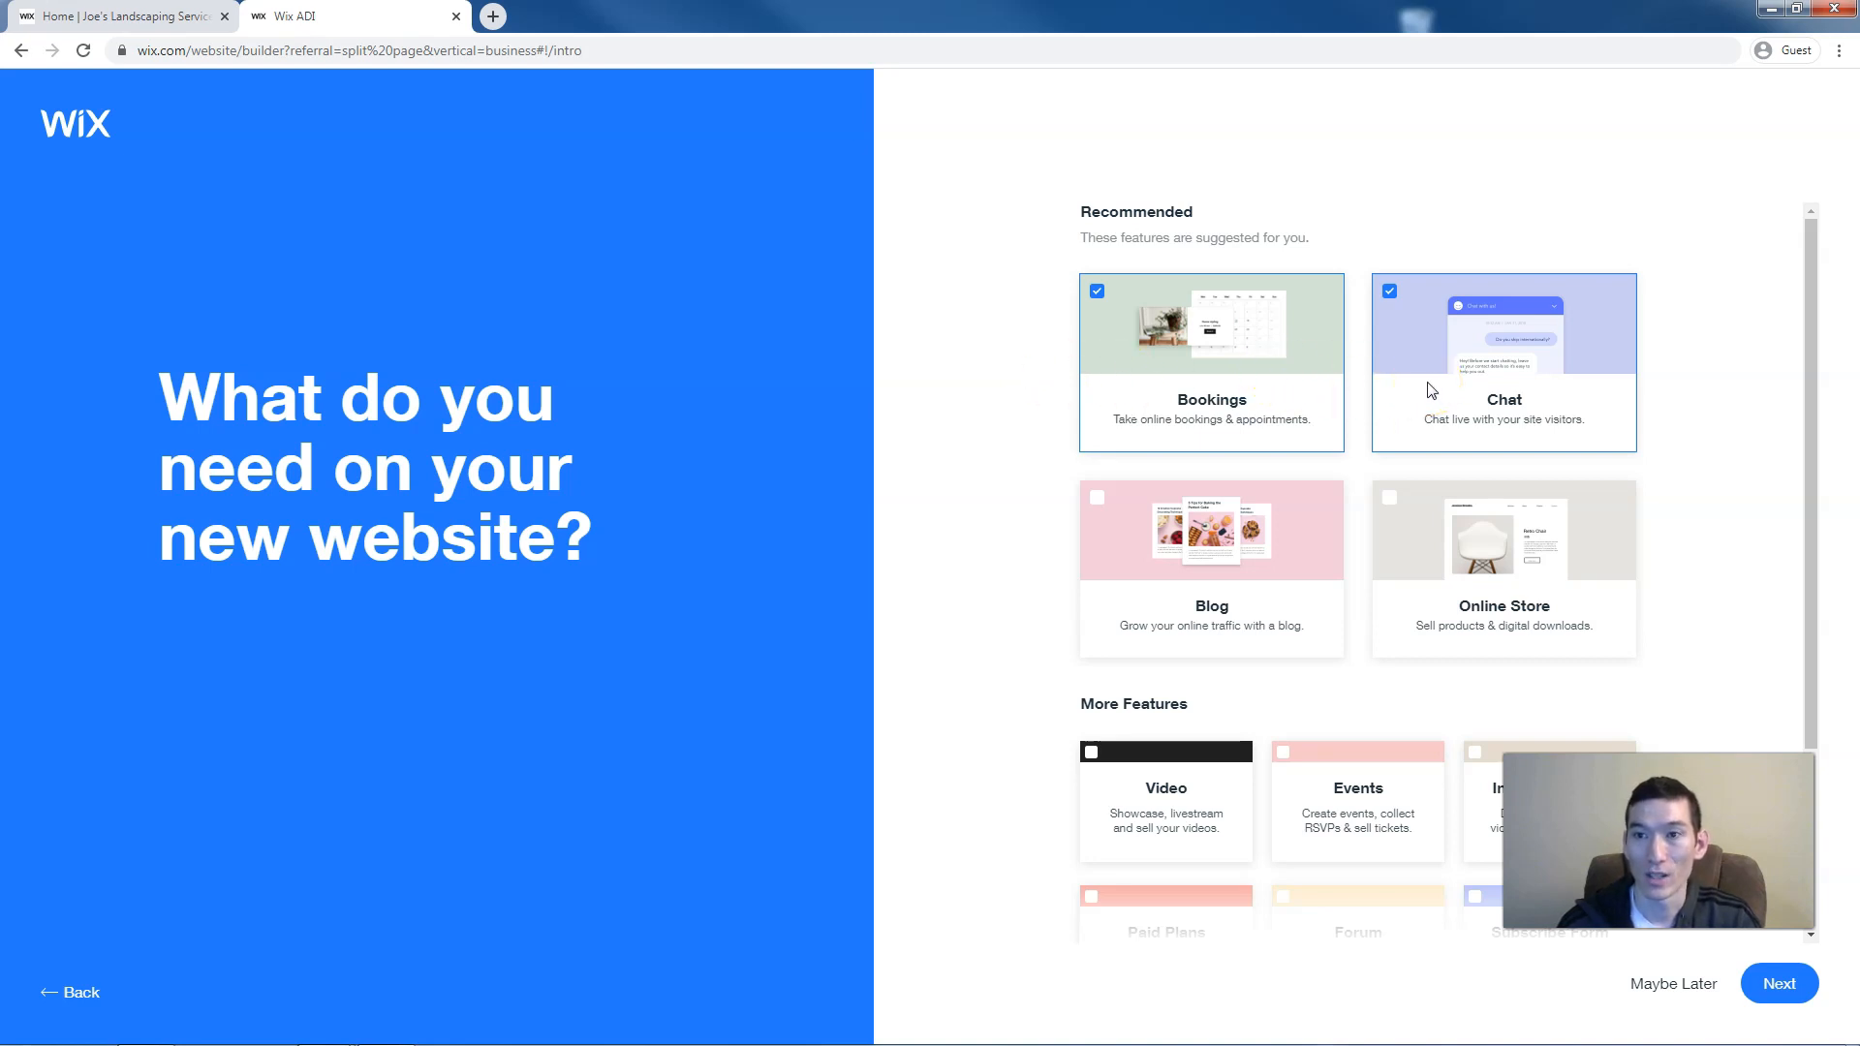
Decline Bookings and Chat, and enter the business name Joe's Landscaping Service
click(1098, 294)
click(1390, 291)
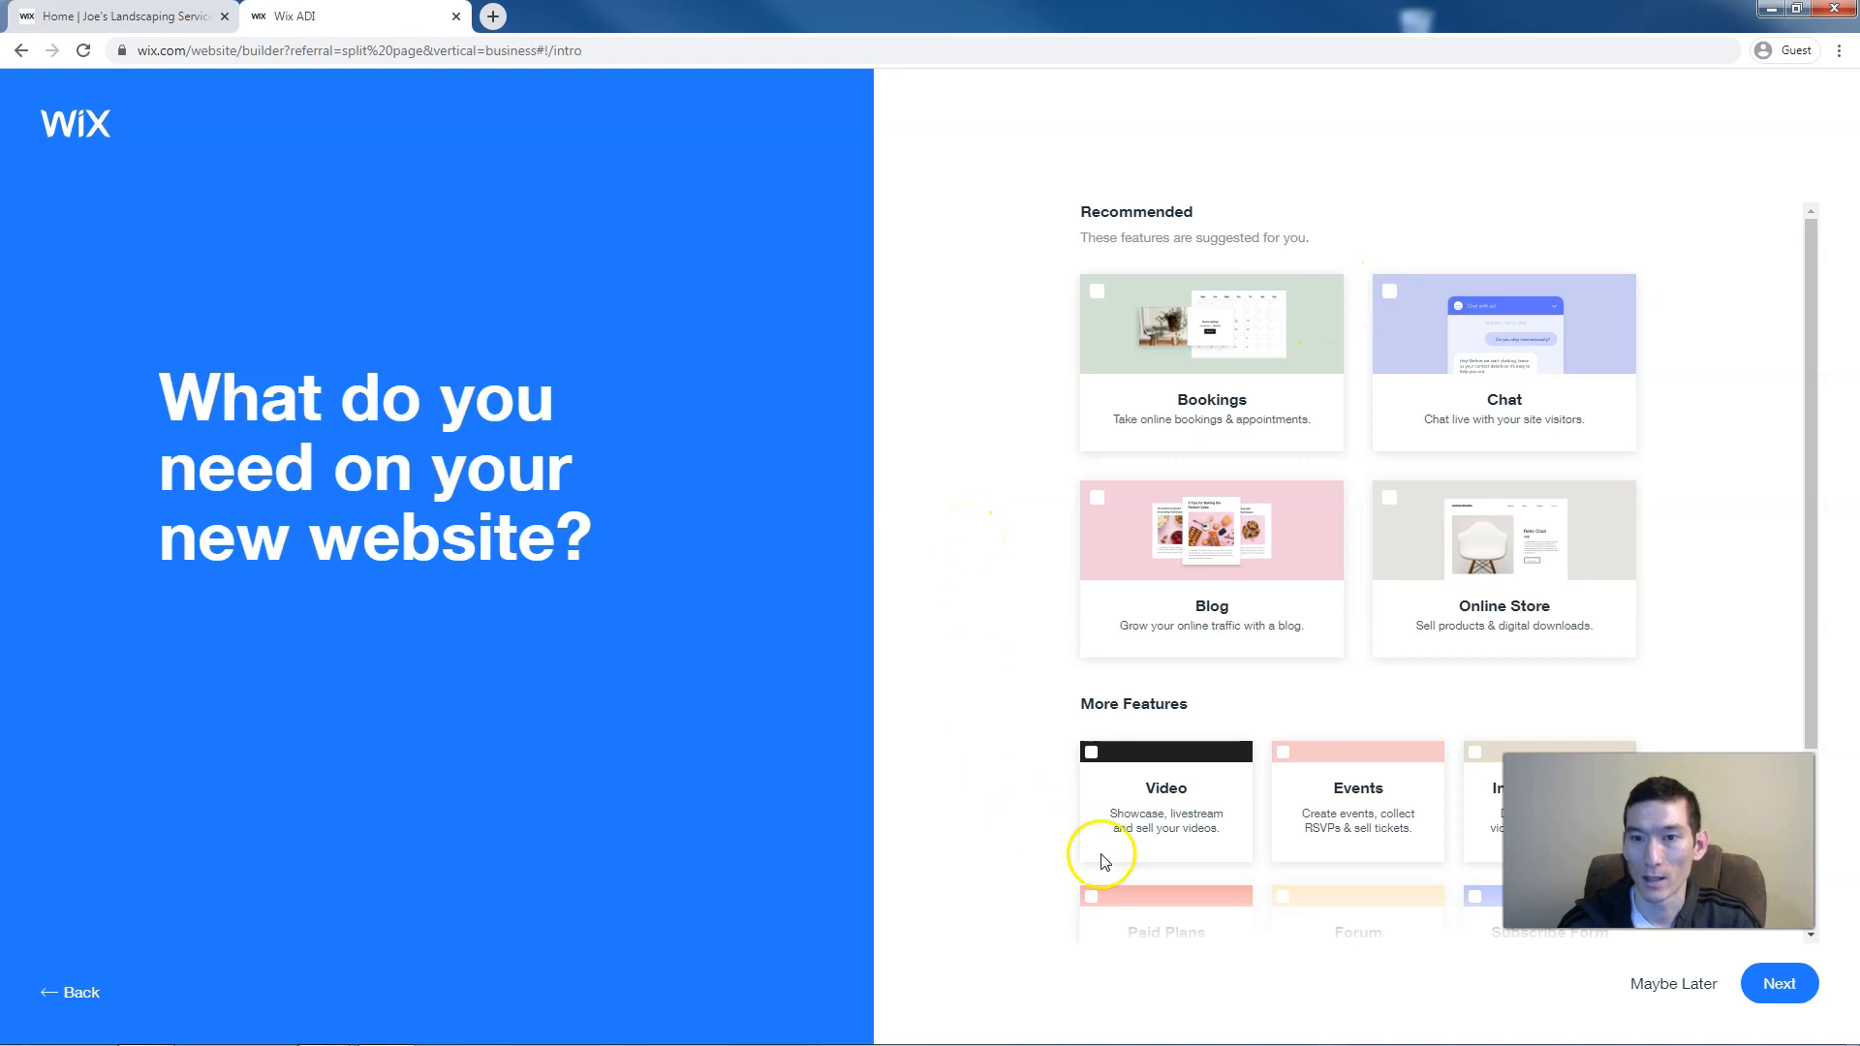
click(1793, 990)
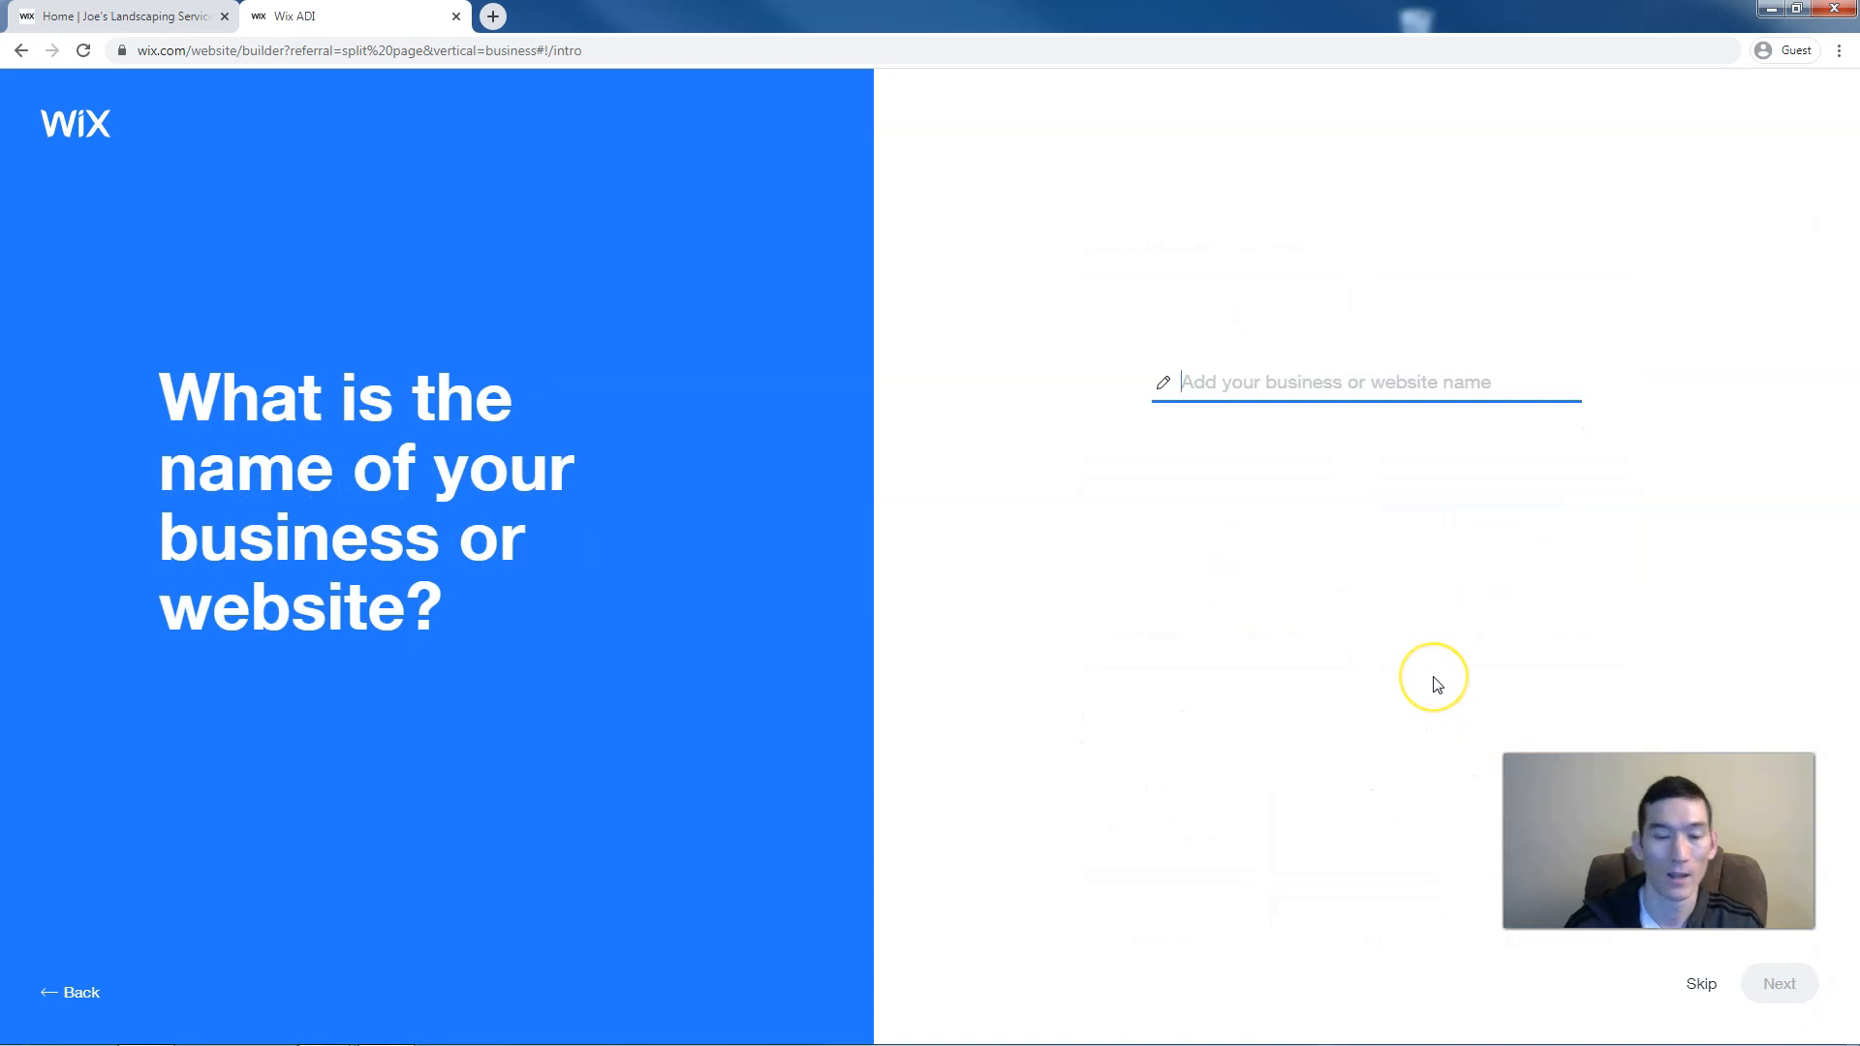
text(Joe's L)
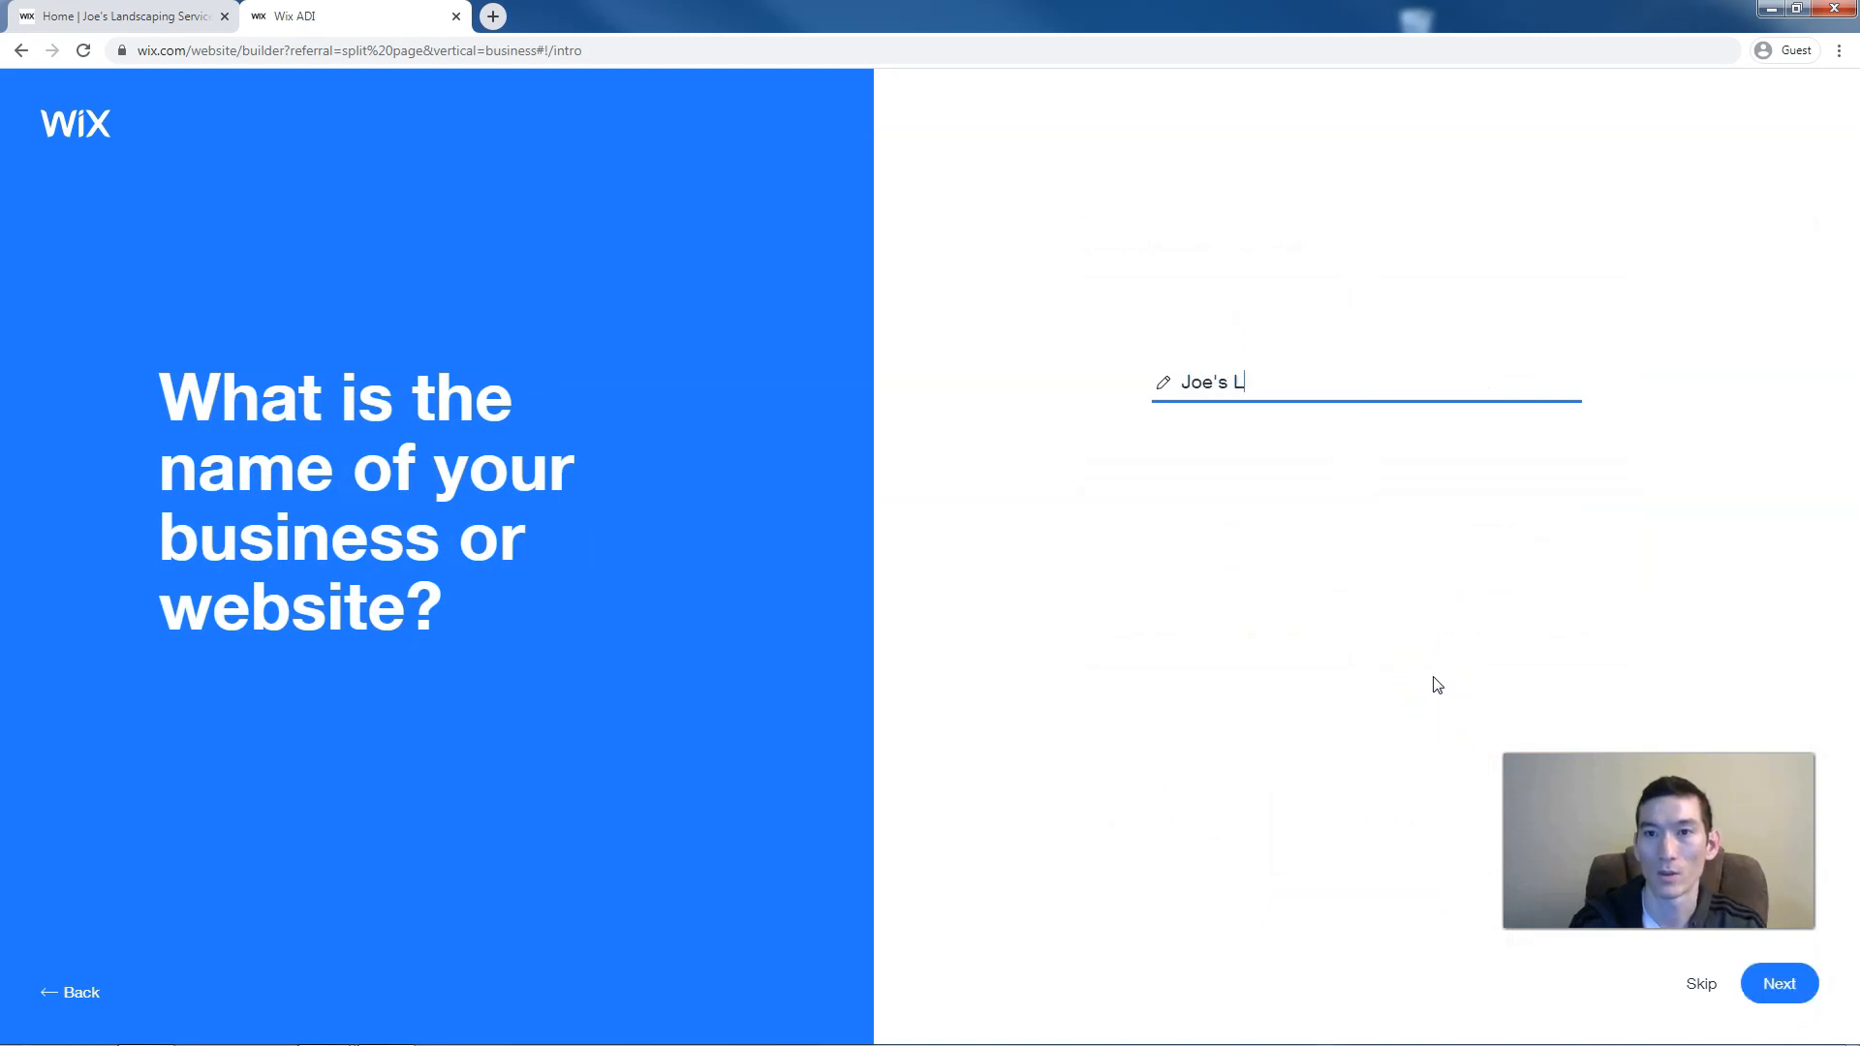
text(andscaping Service)
click(1780, 986)
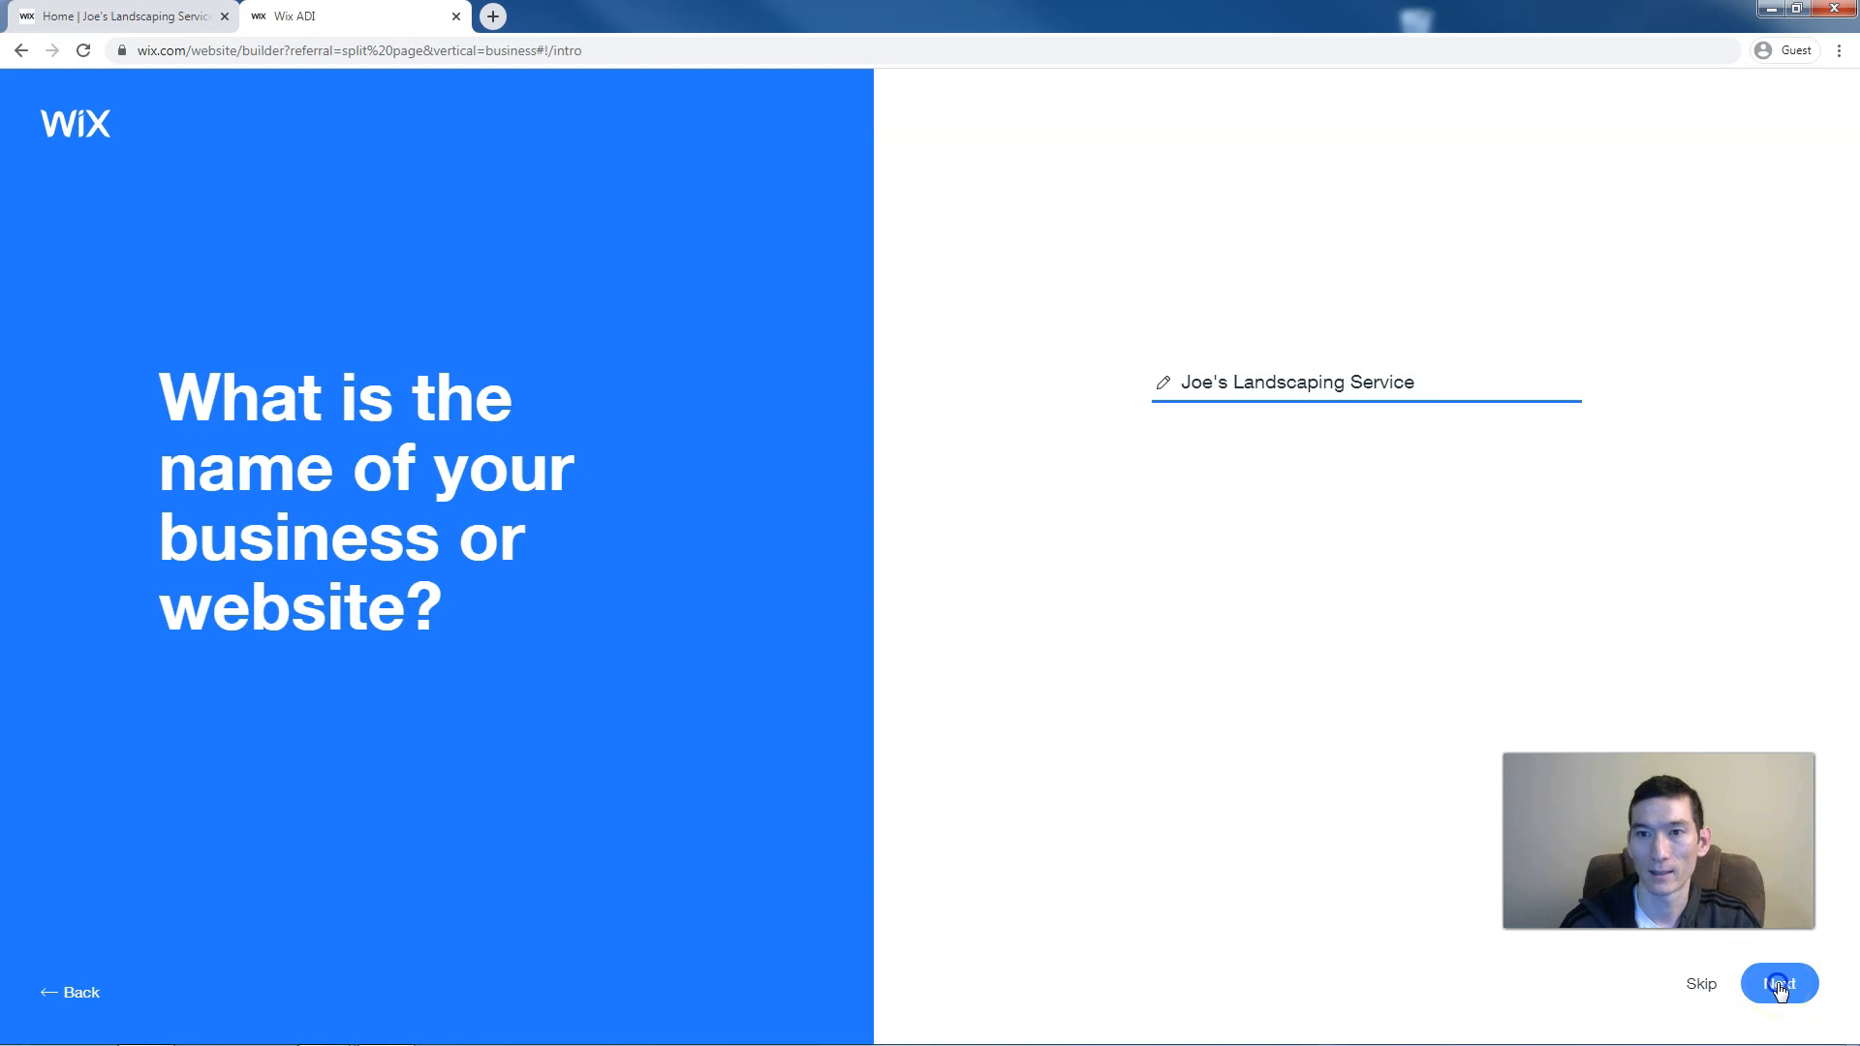
click(1780, 986)
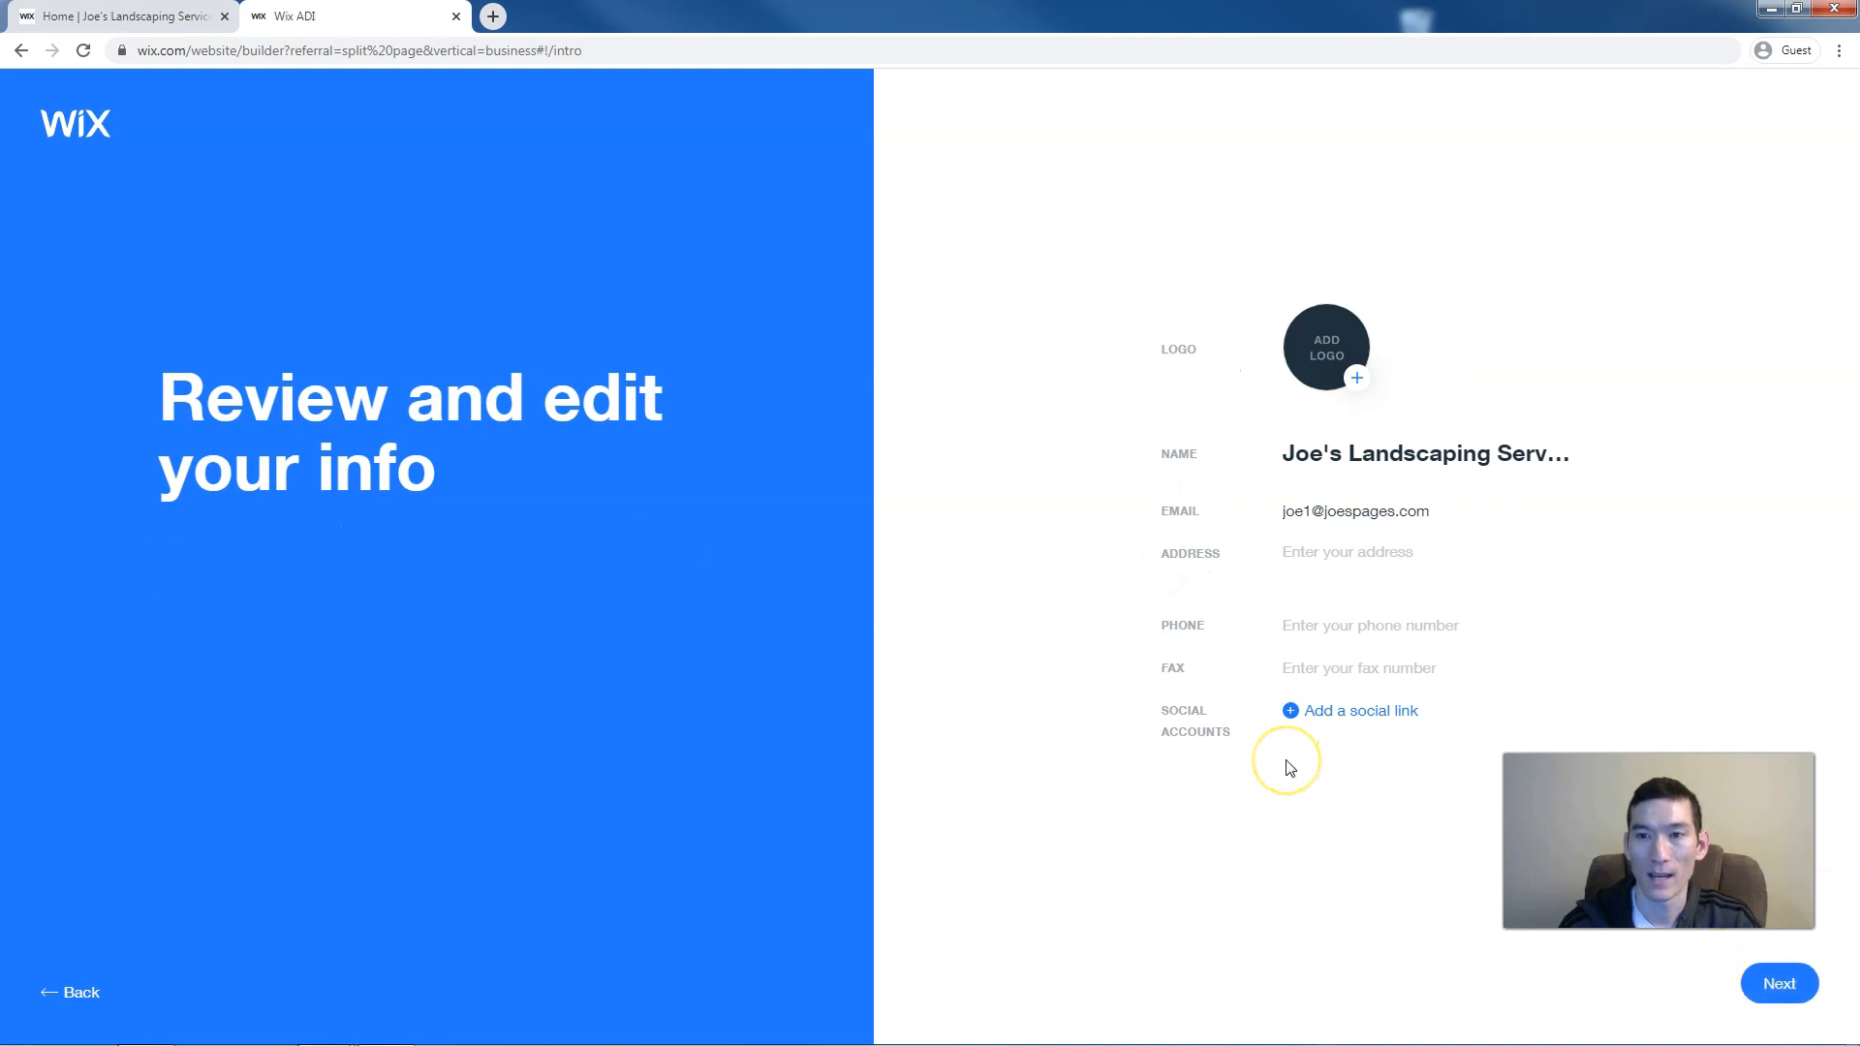
Enter the business street address in Portland, OR and a phone number, then continue
click(1308, 555)
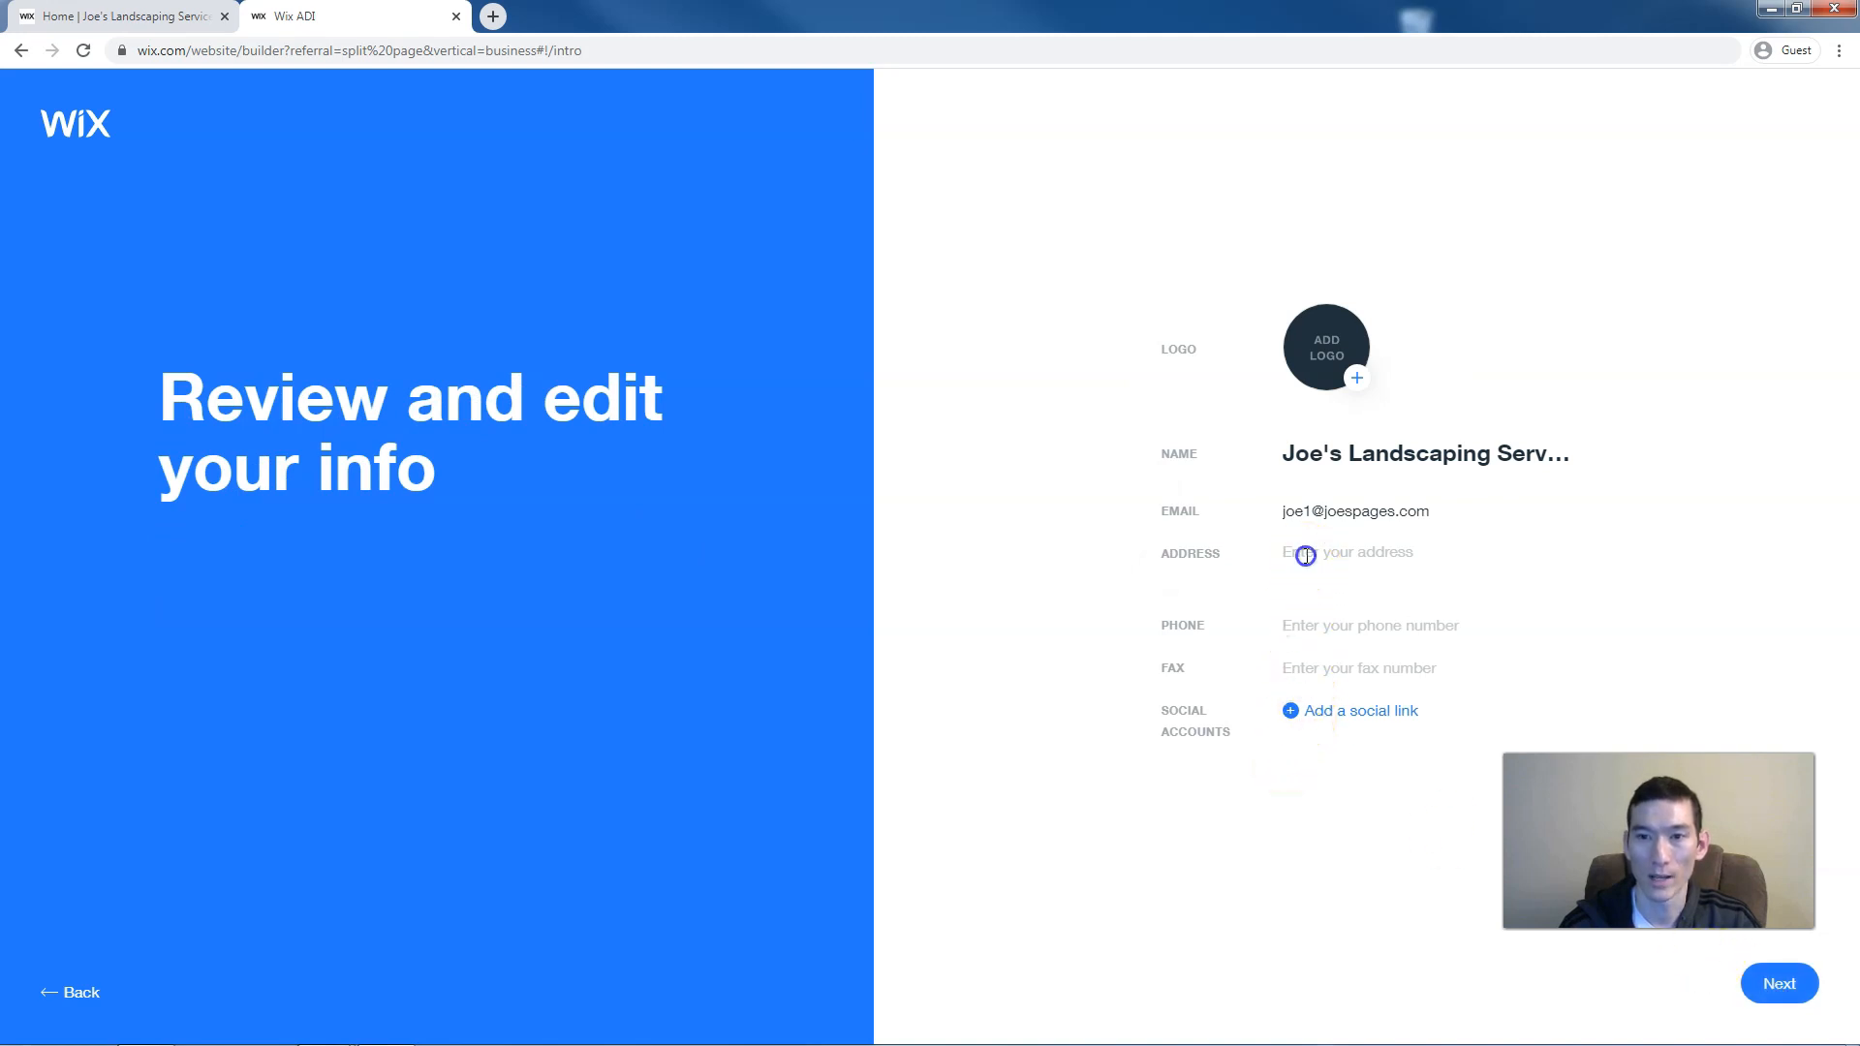
text(1)
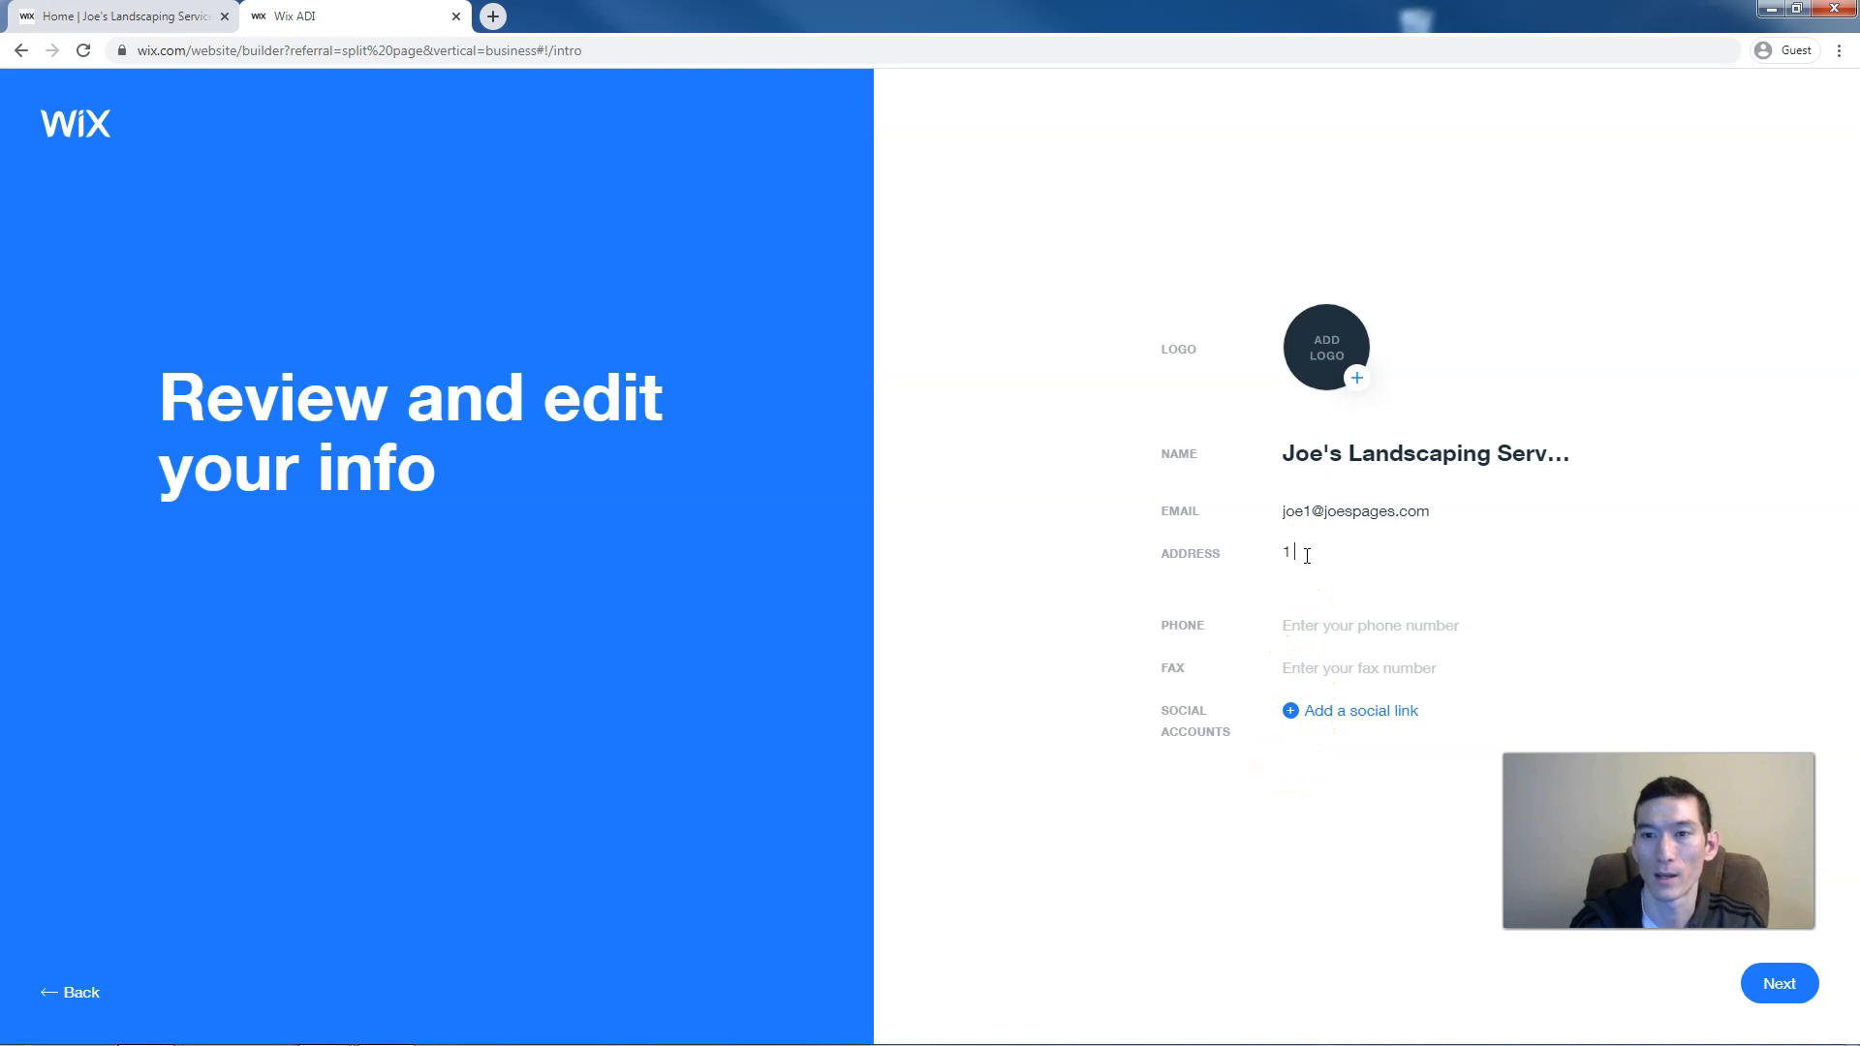
text( Main st)
click(1314, 564)
text(, Portland, OR)
click(1349, 638)
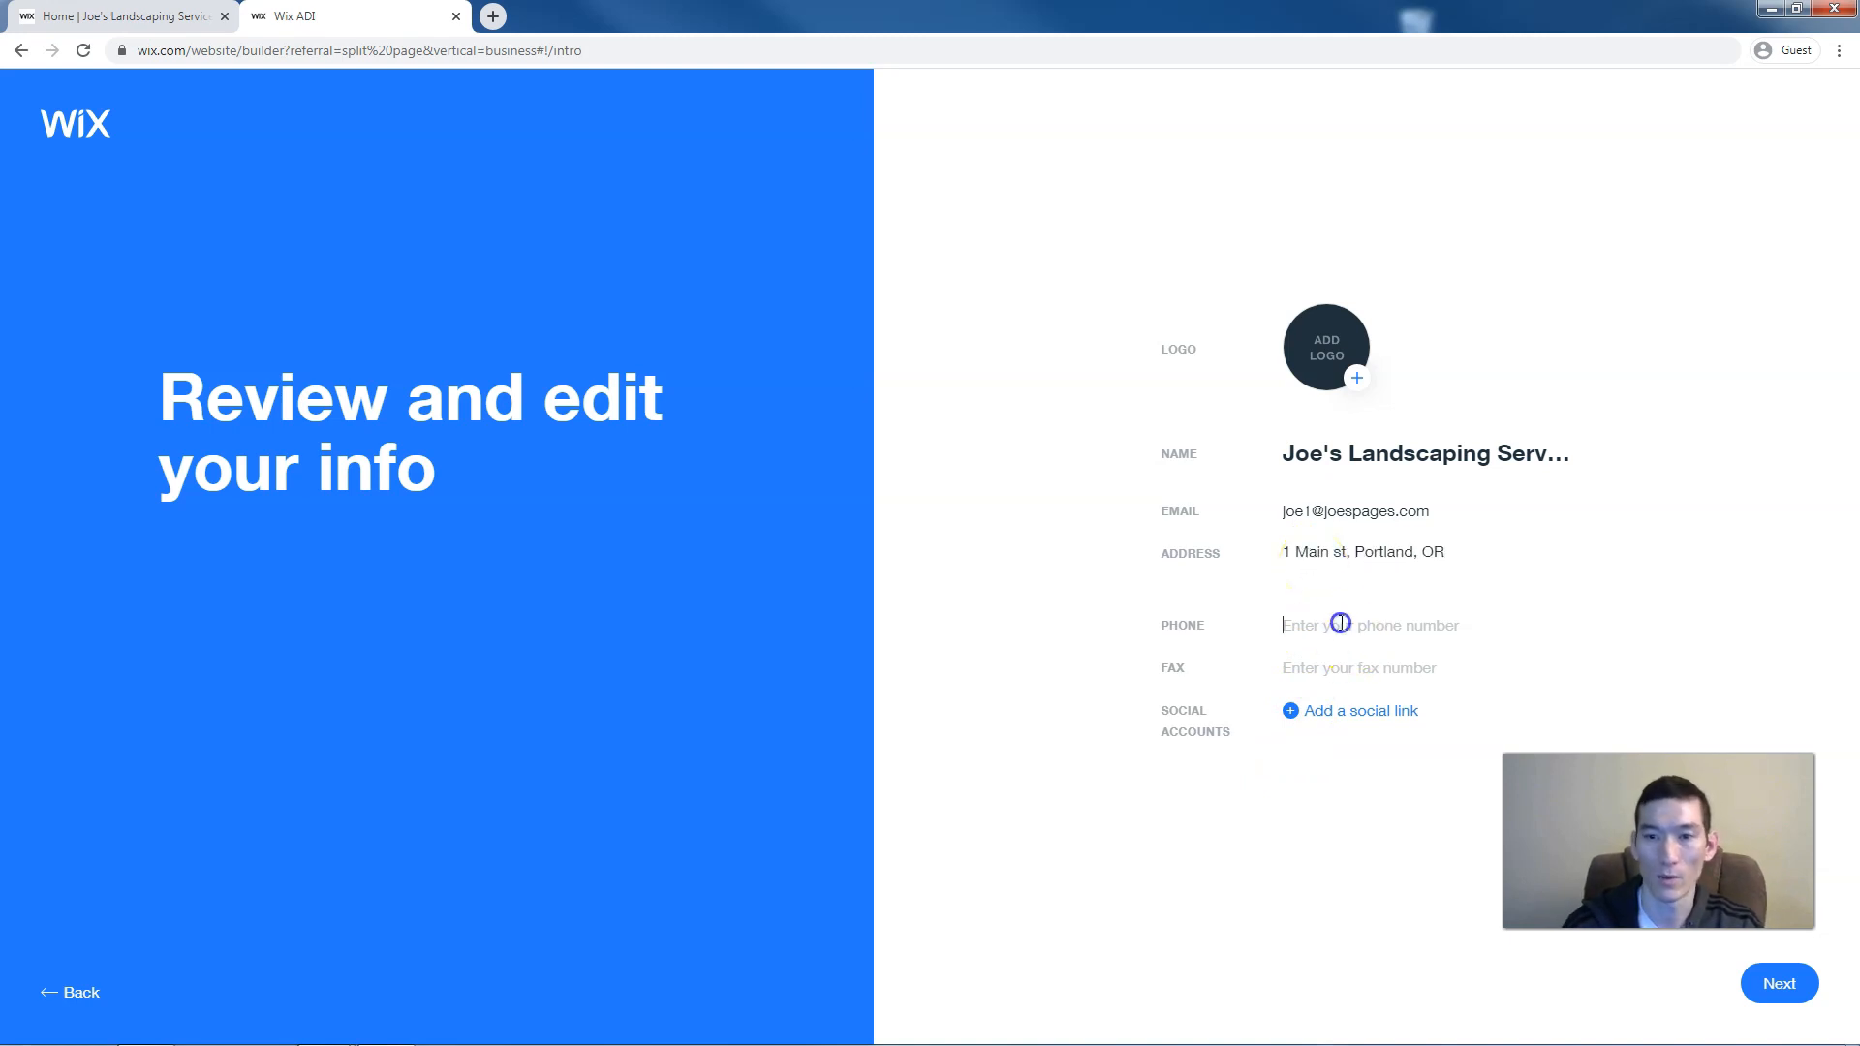
text(123123123)
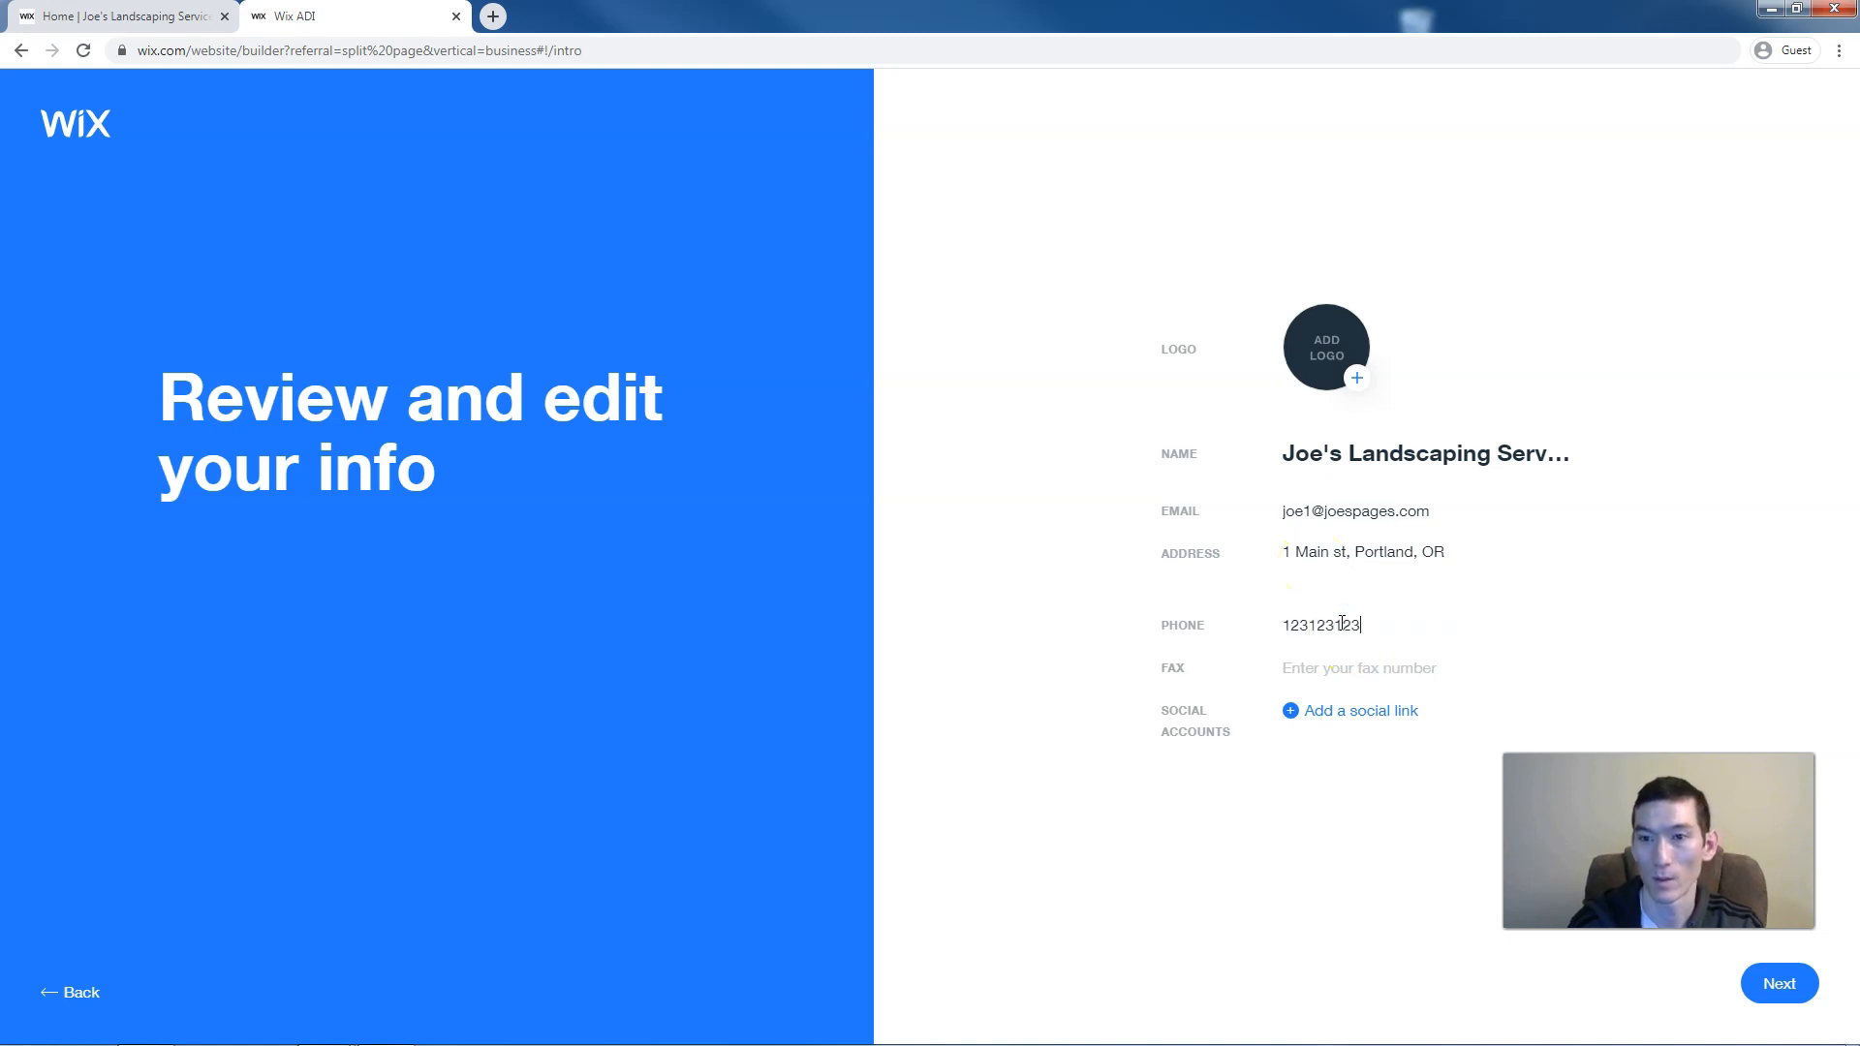
text(4)
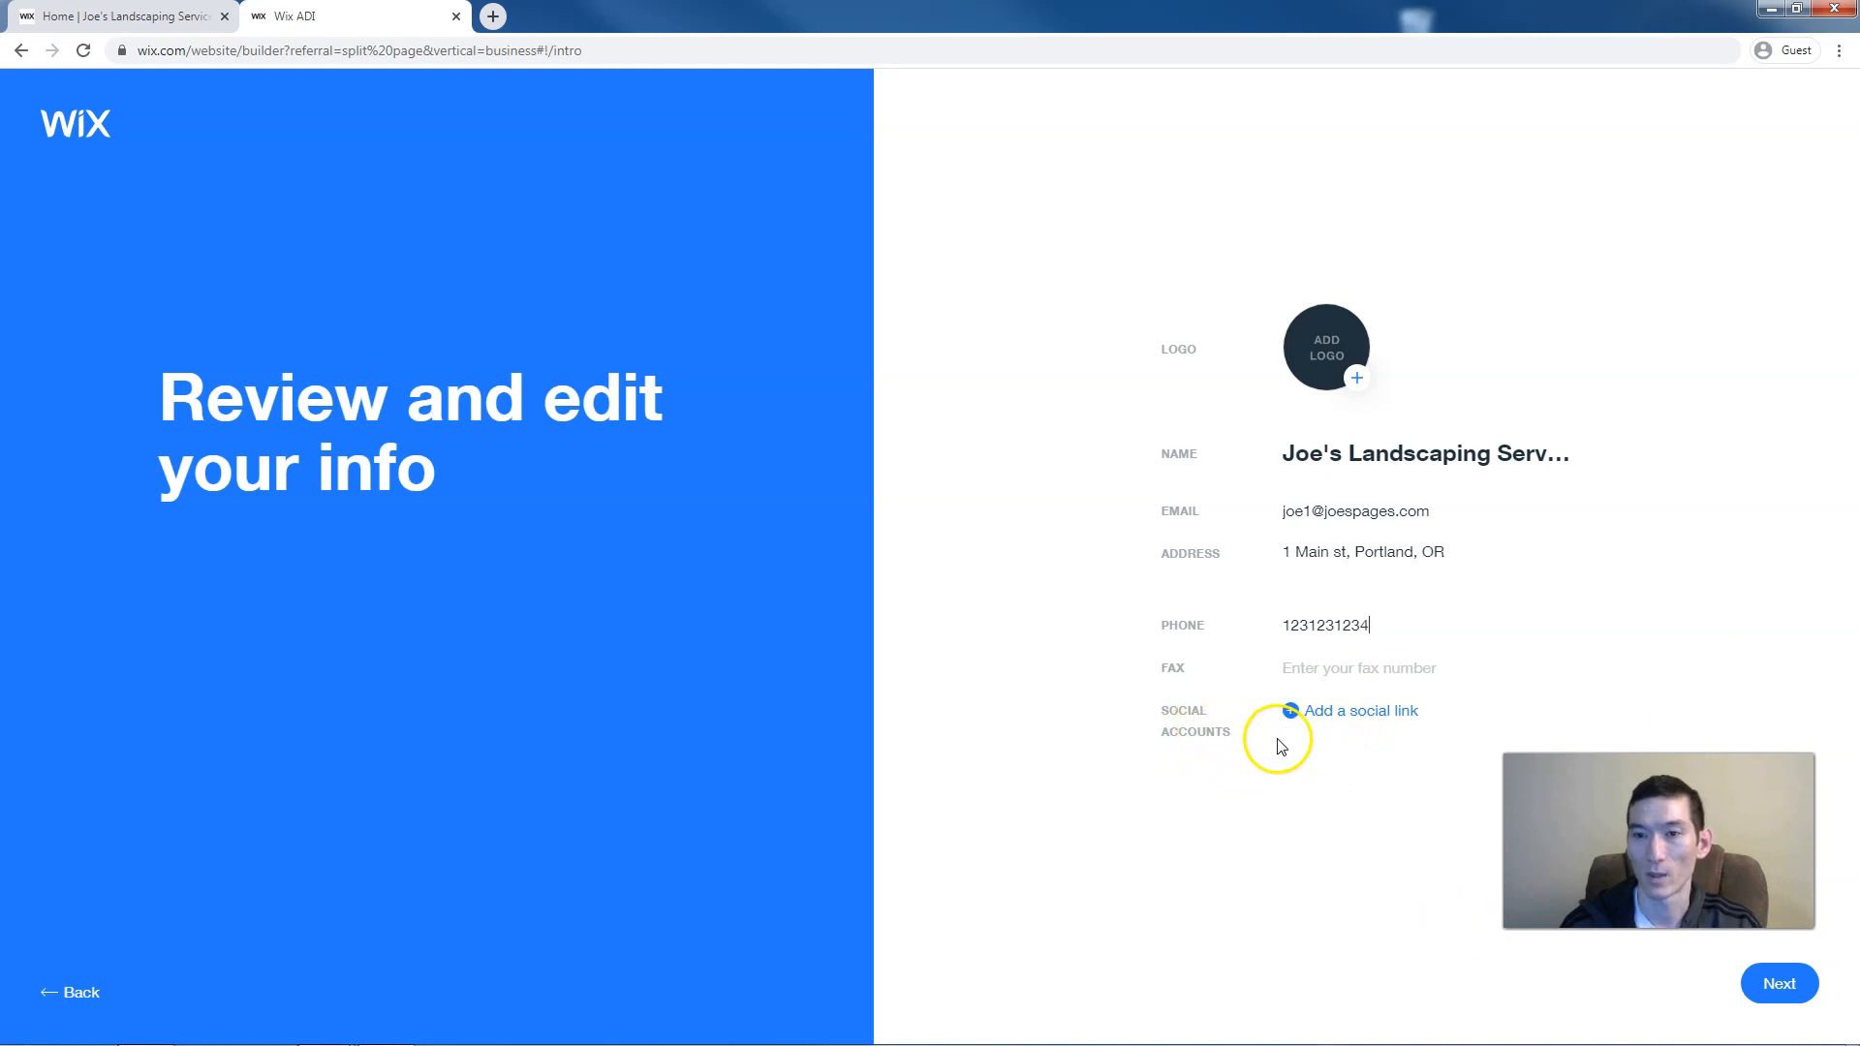
click(1783, 986)
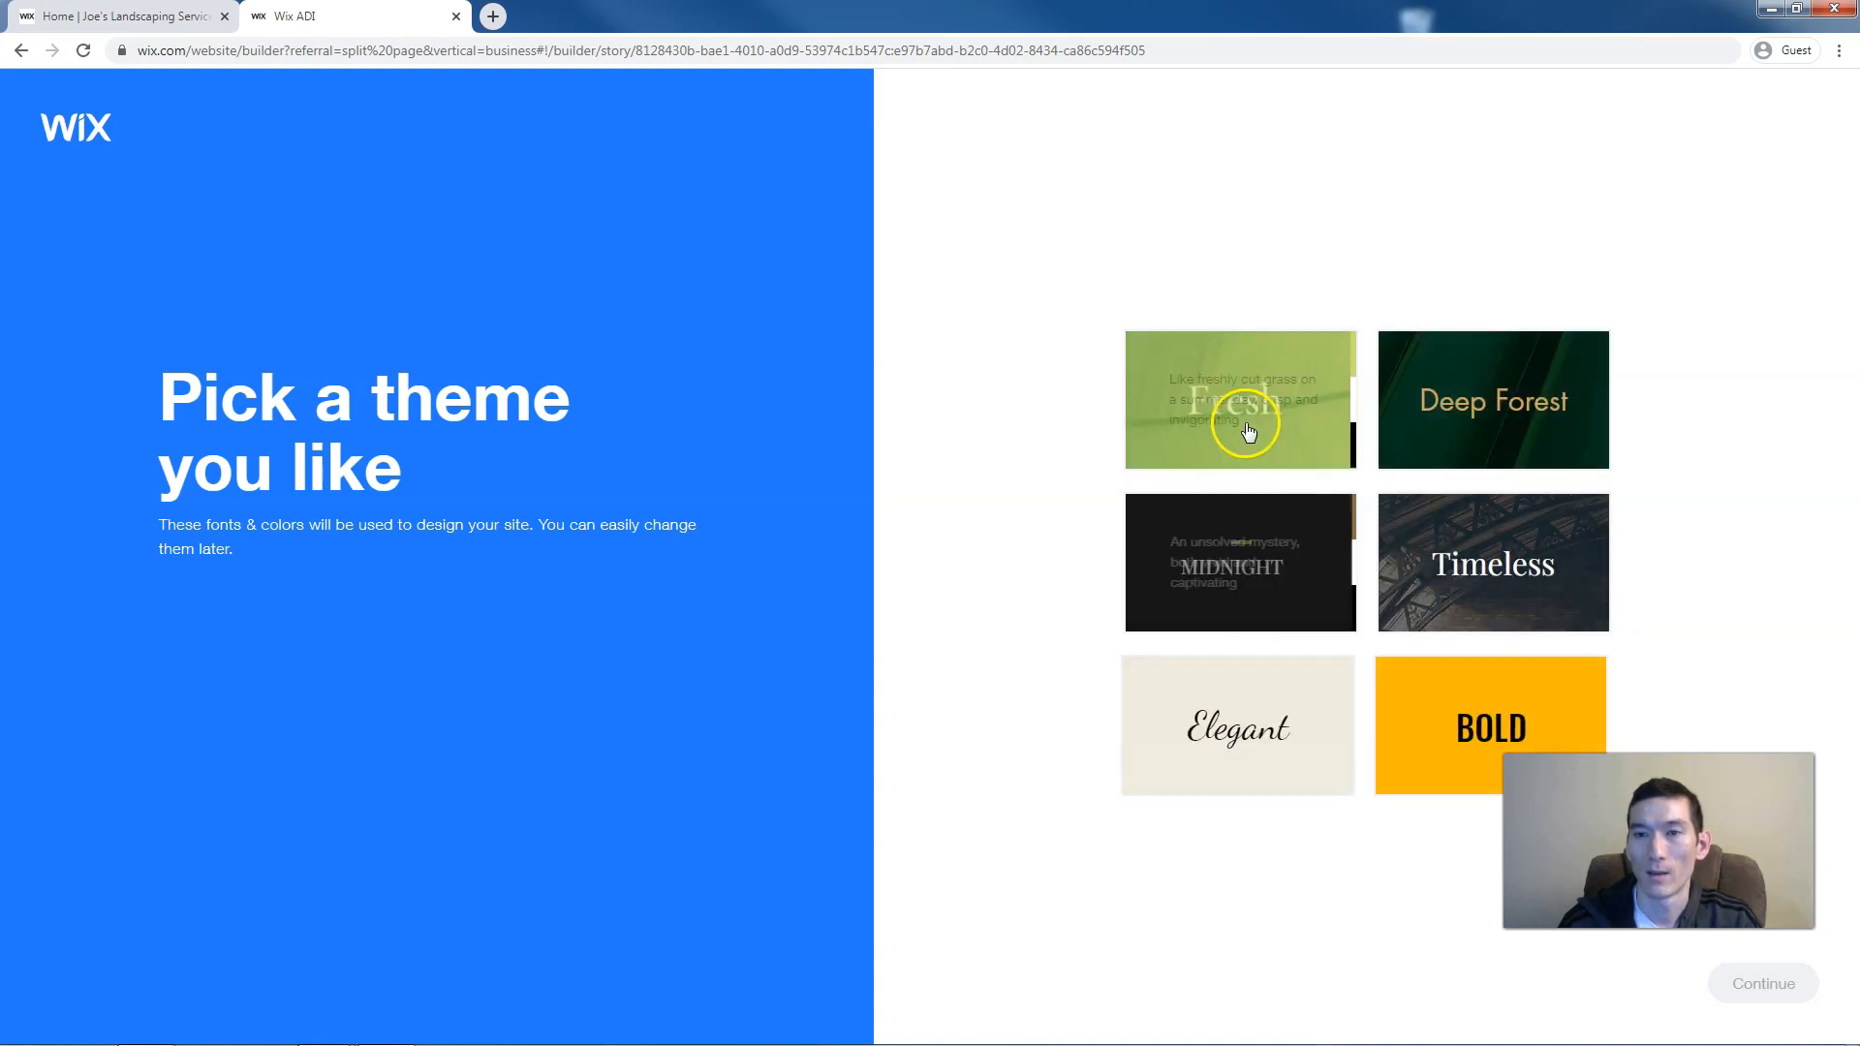
Pick the Fresh theme and build the site from the first homepage design
click(1234, 385)
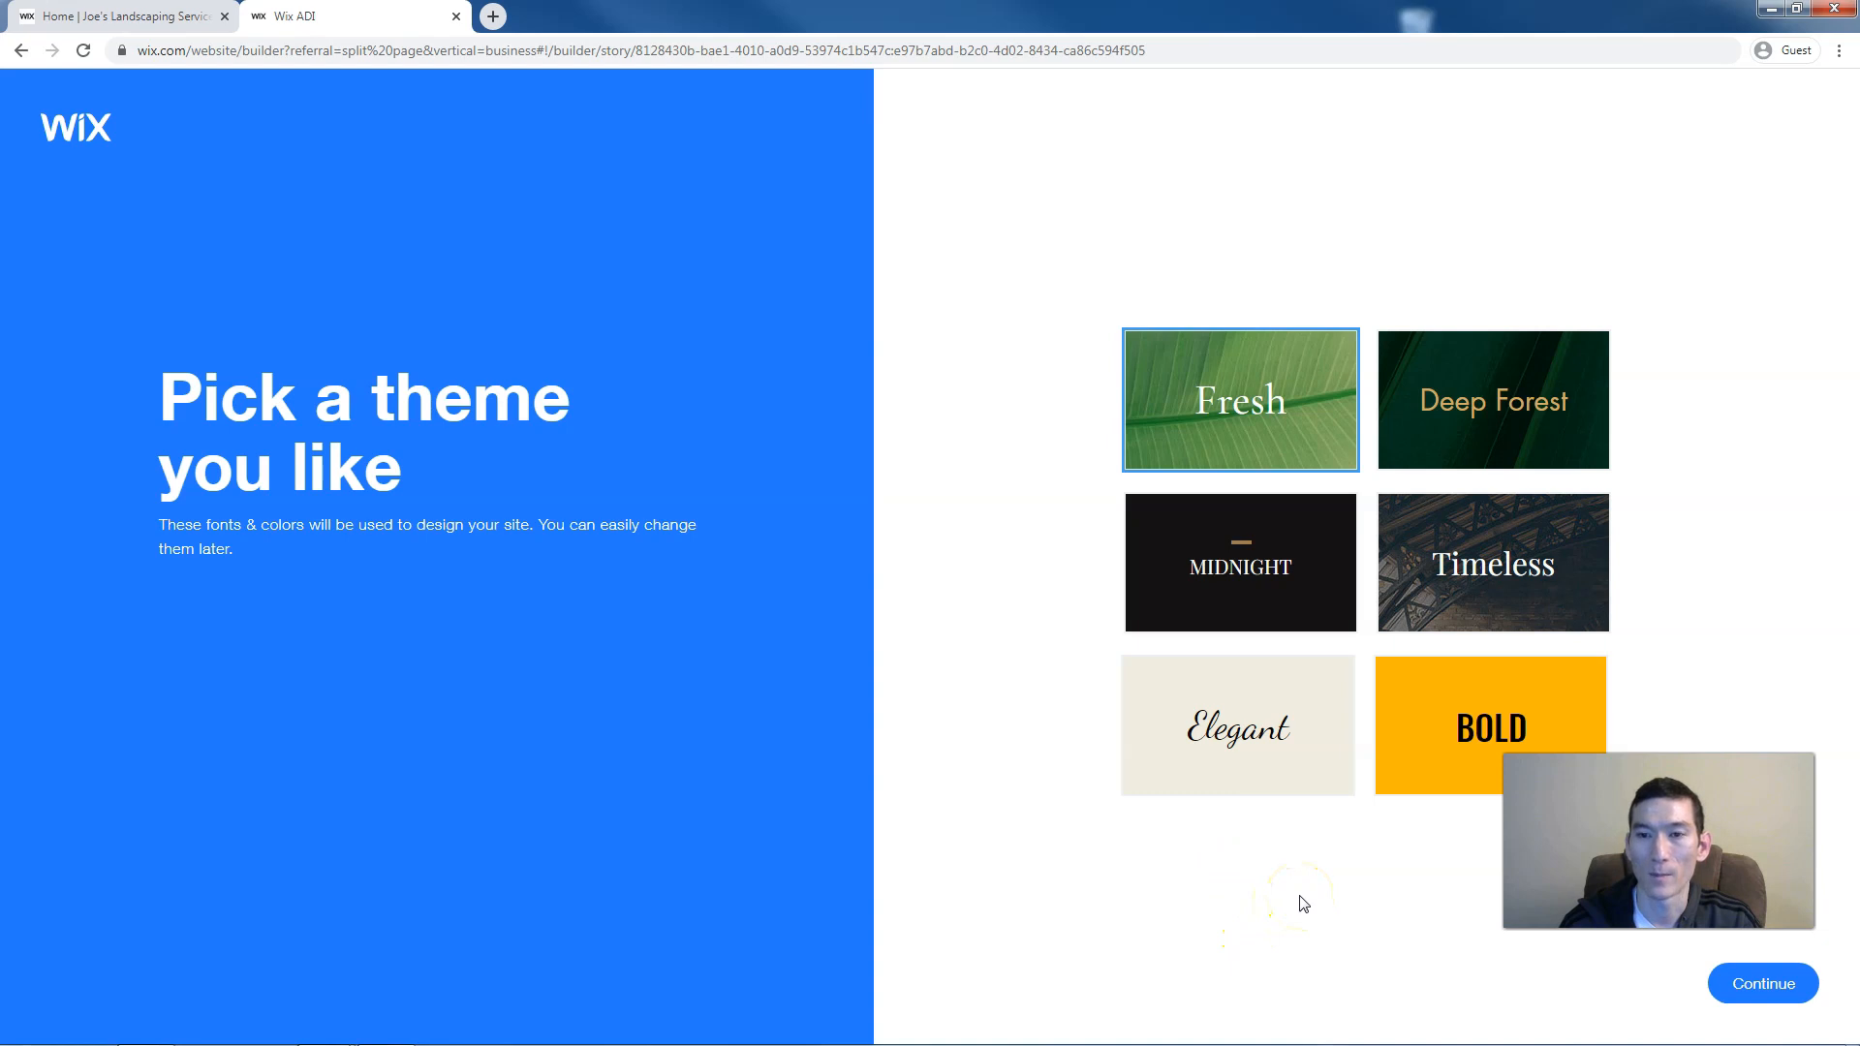
click(1764, 984)
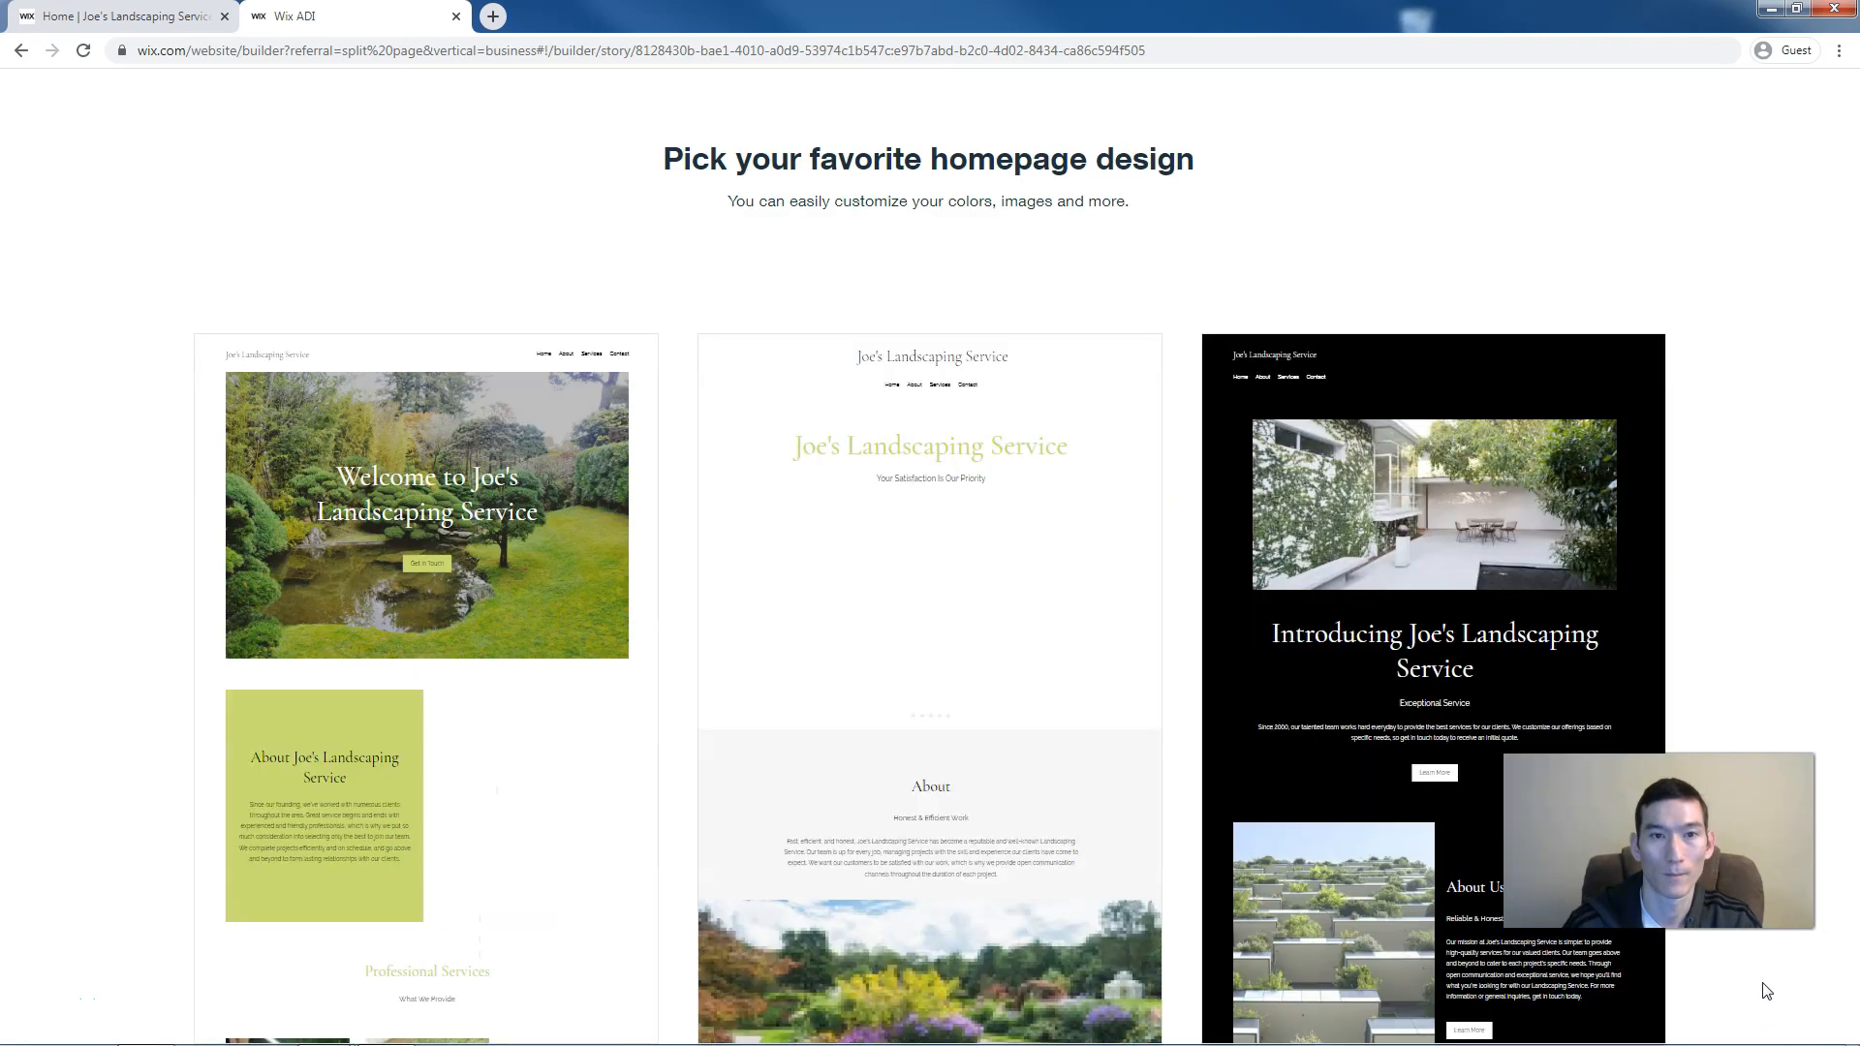
click(1715, 969)
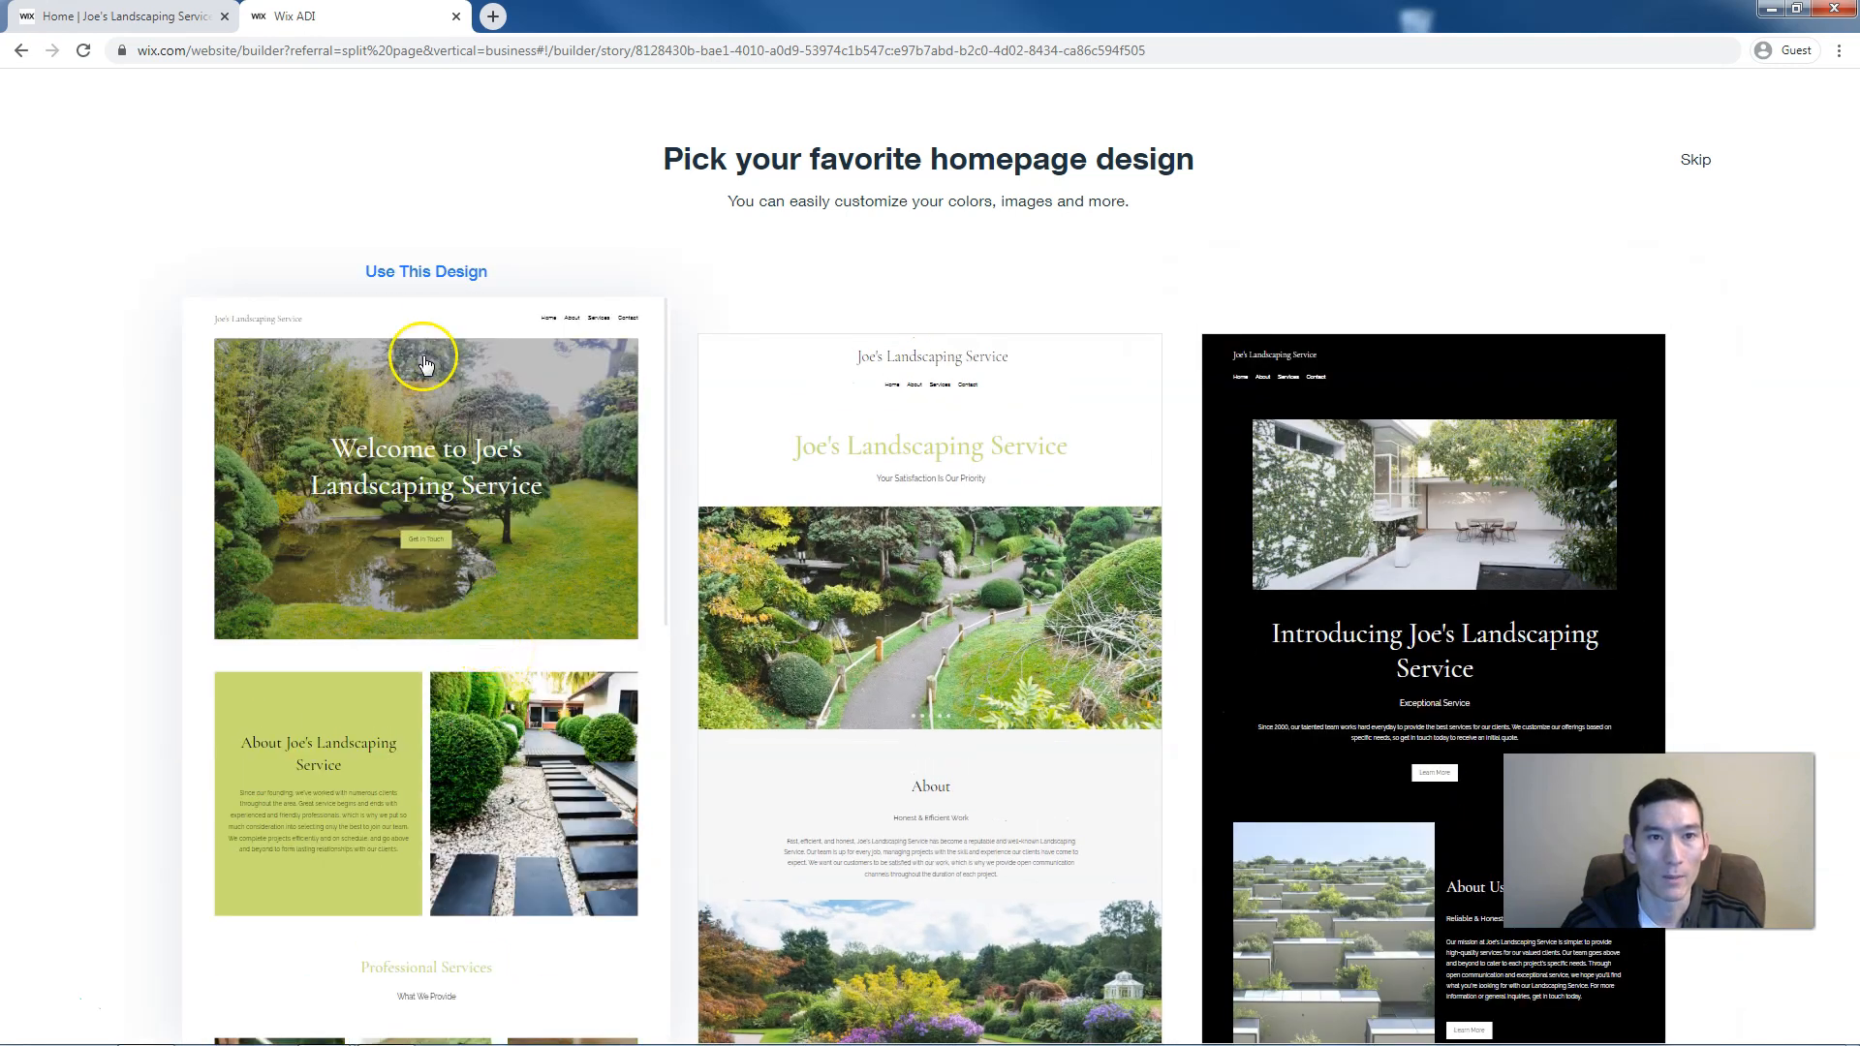
click(427, 281)
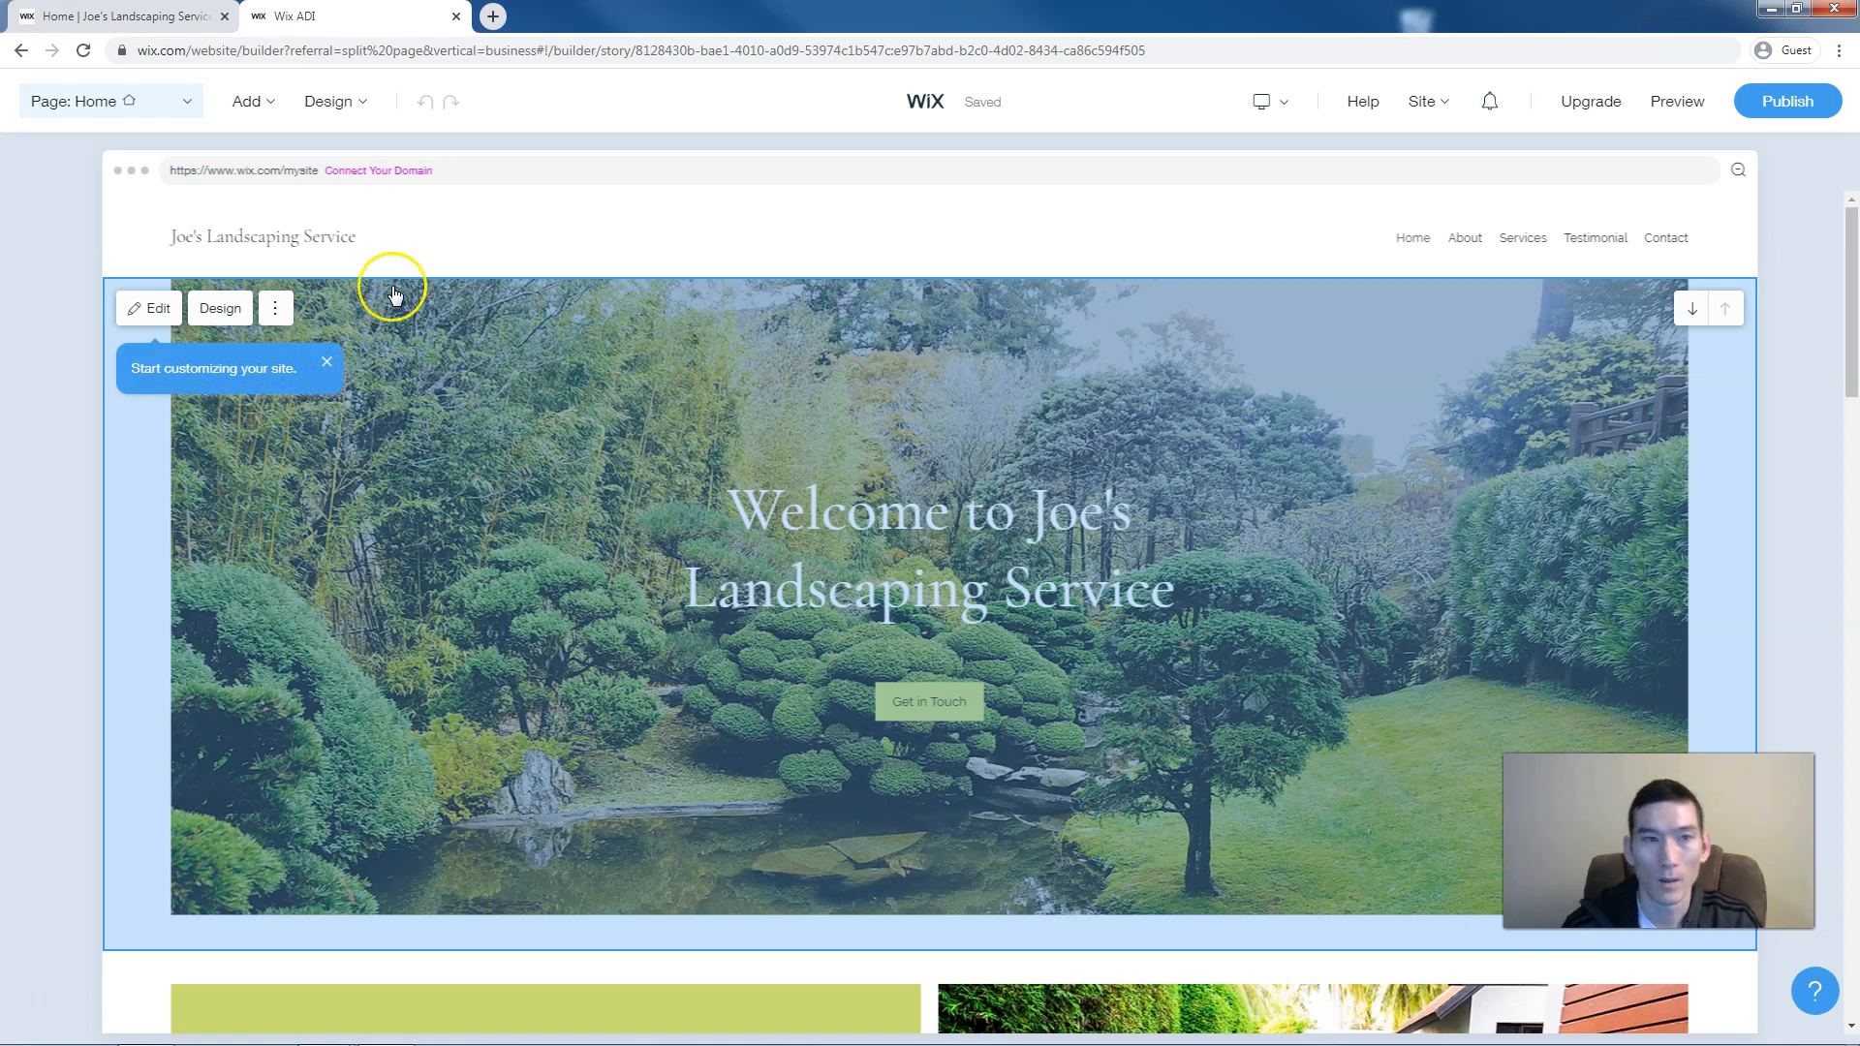
click(54, 310)
mouse_move(278, 485)
scroll(282, 490, down, 2)
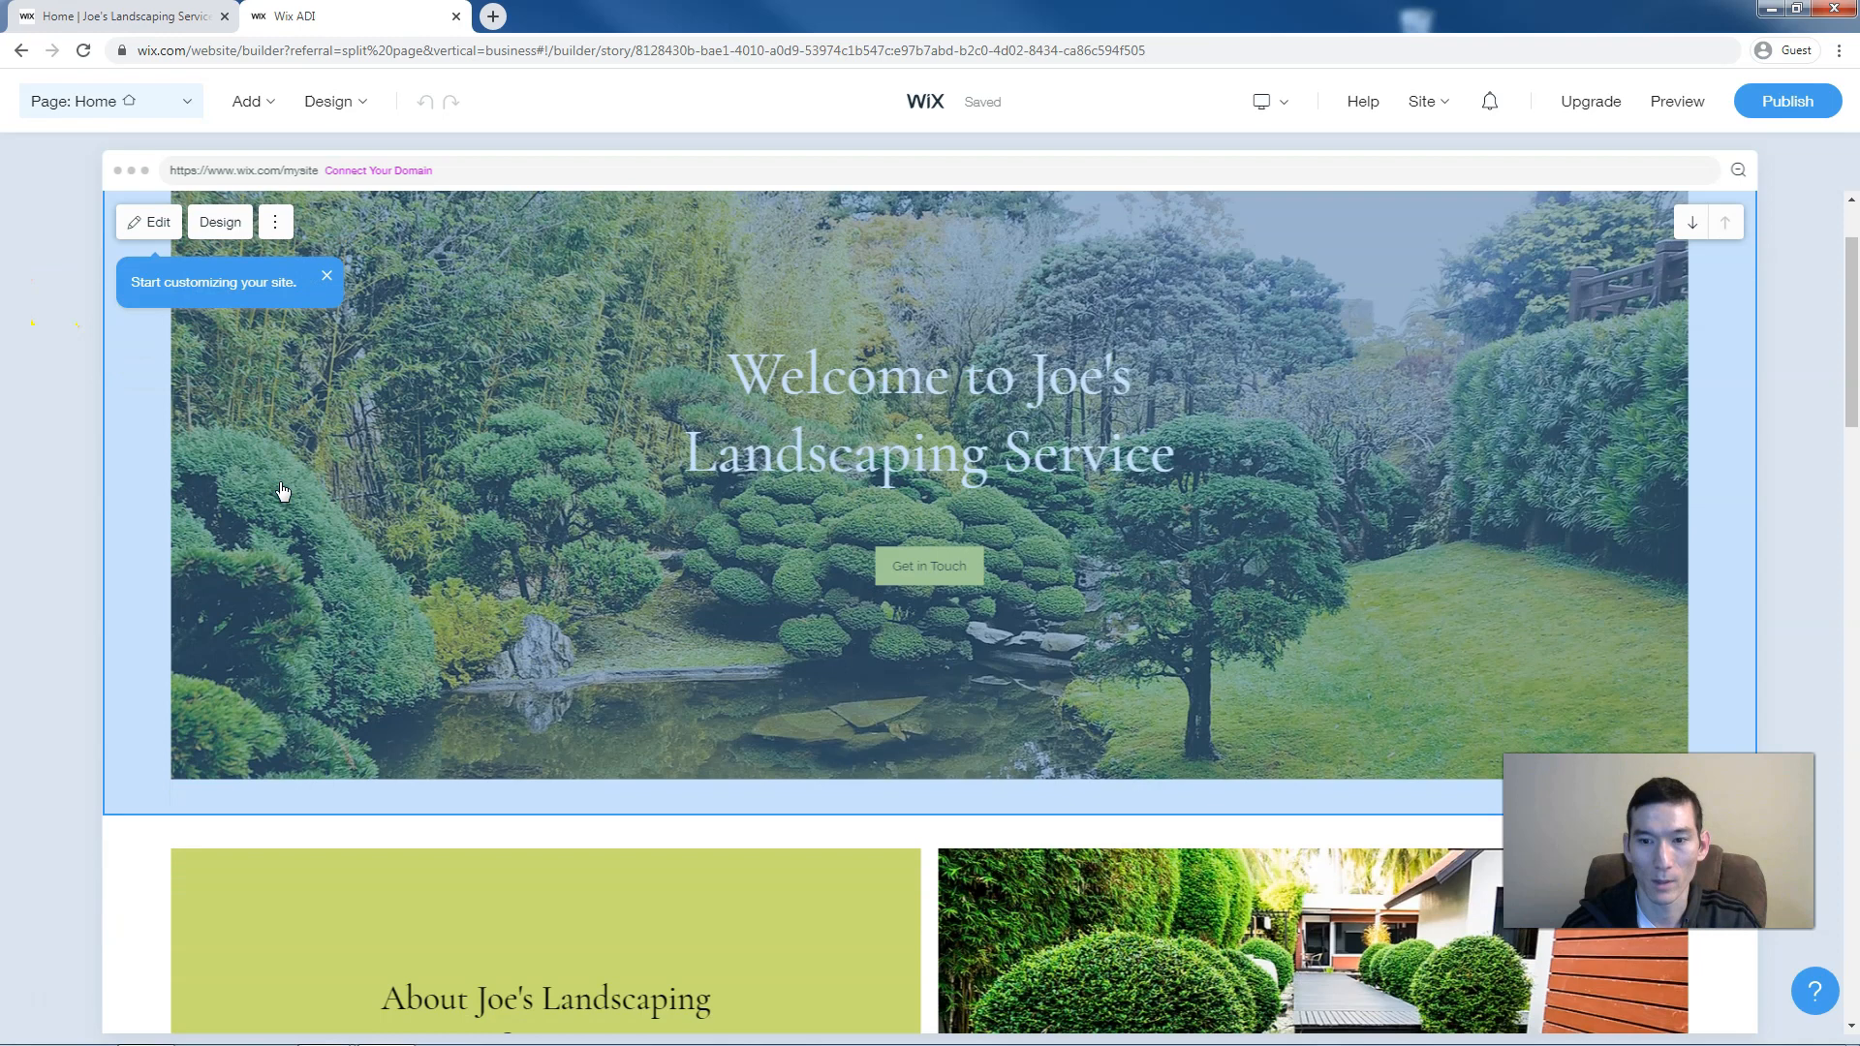
scroll(282, 491, down, 3)
scroll(283, 492, down, 5)
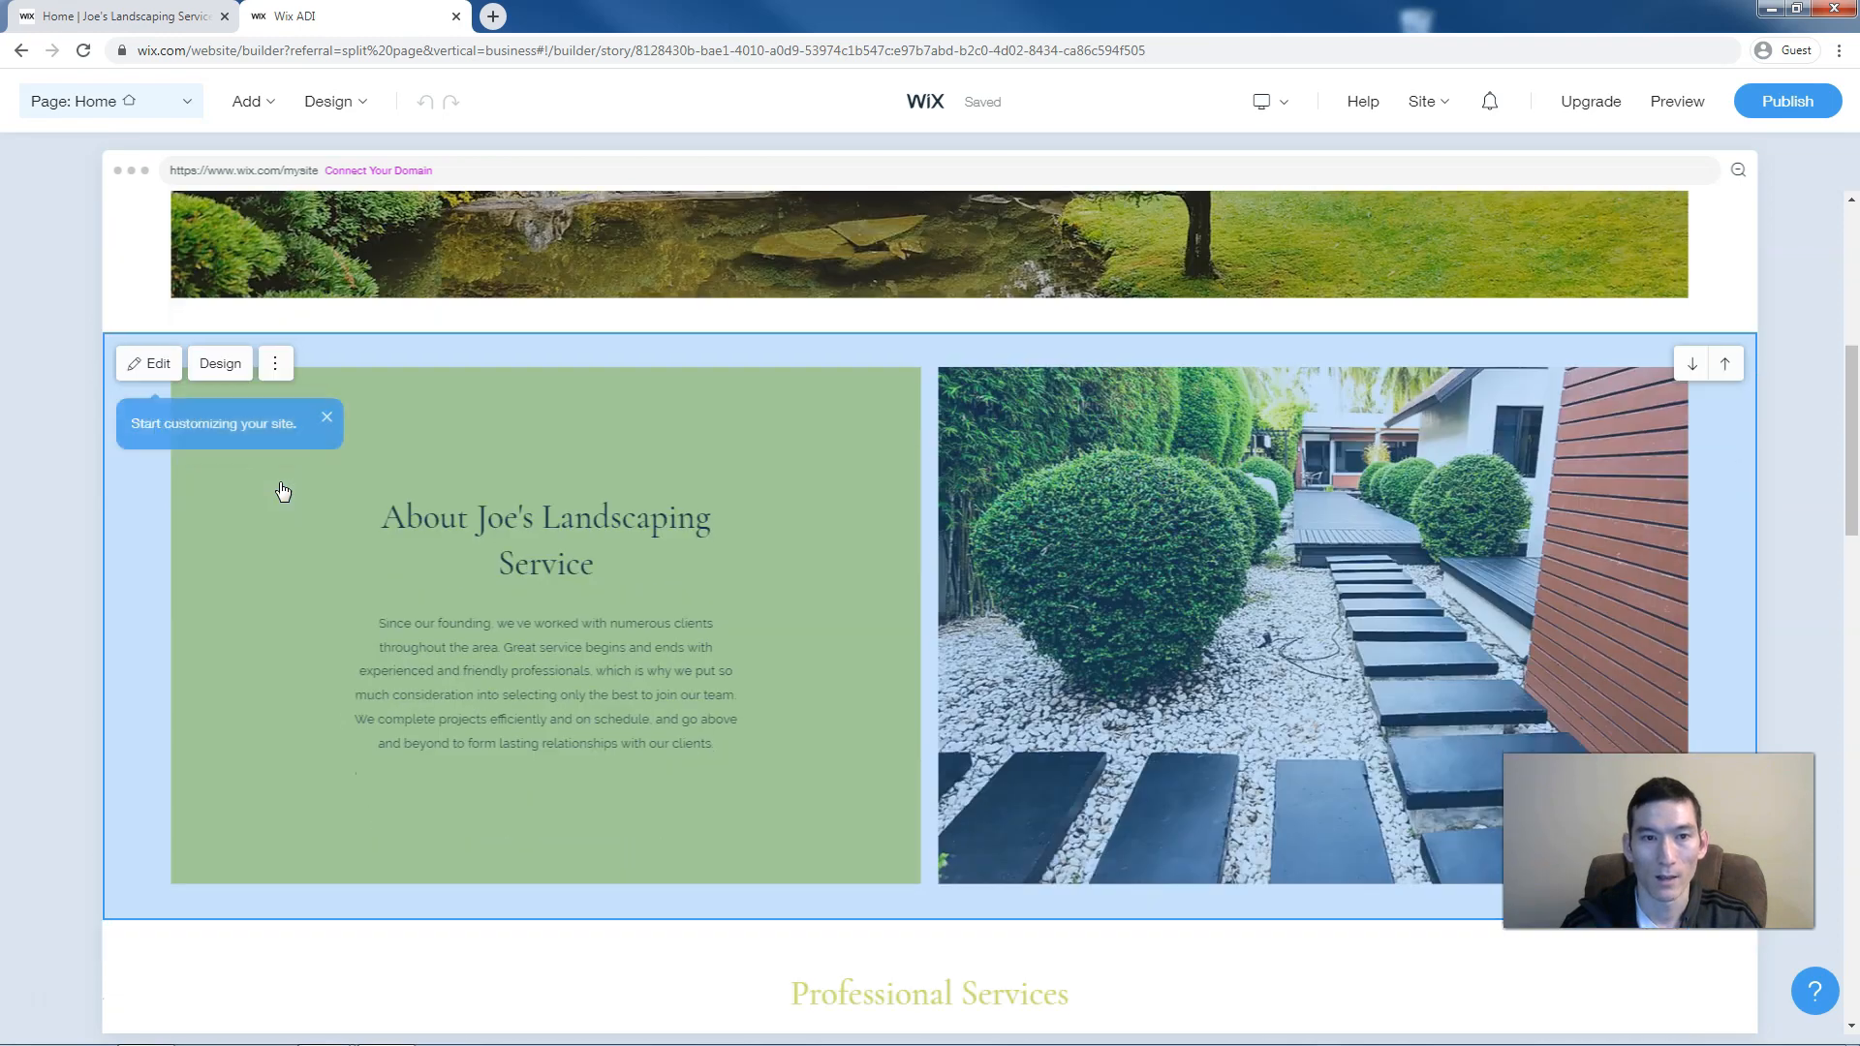
scroll(283, 492, down, 5)
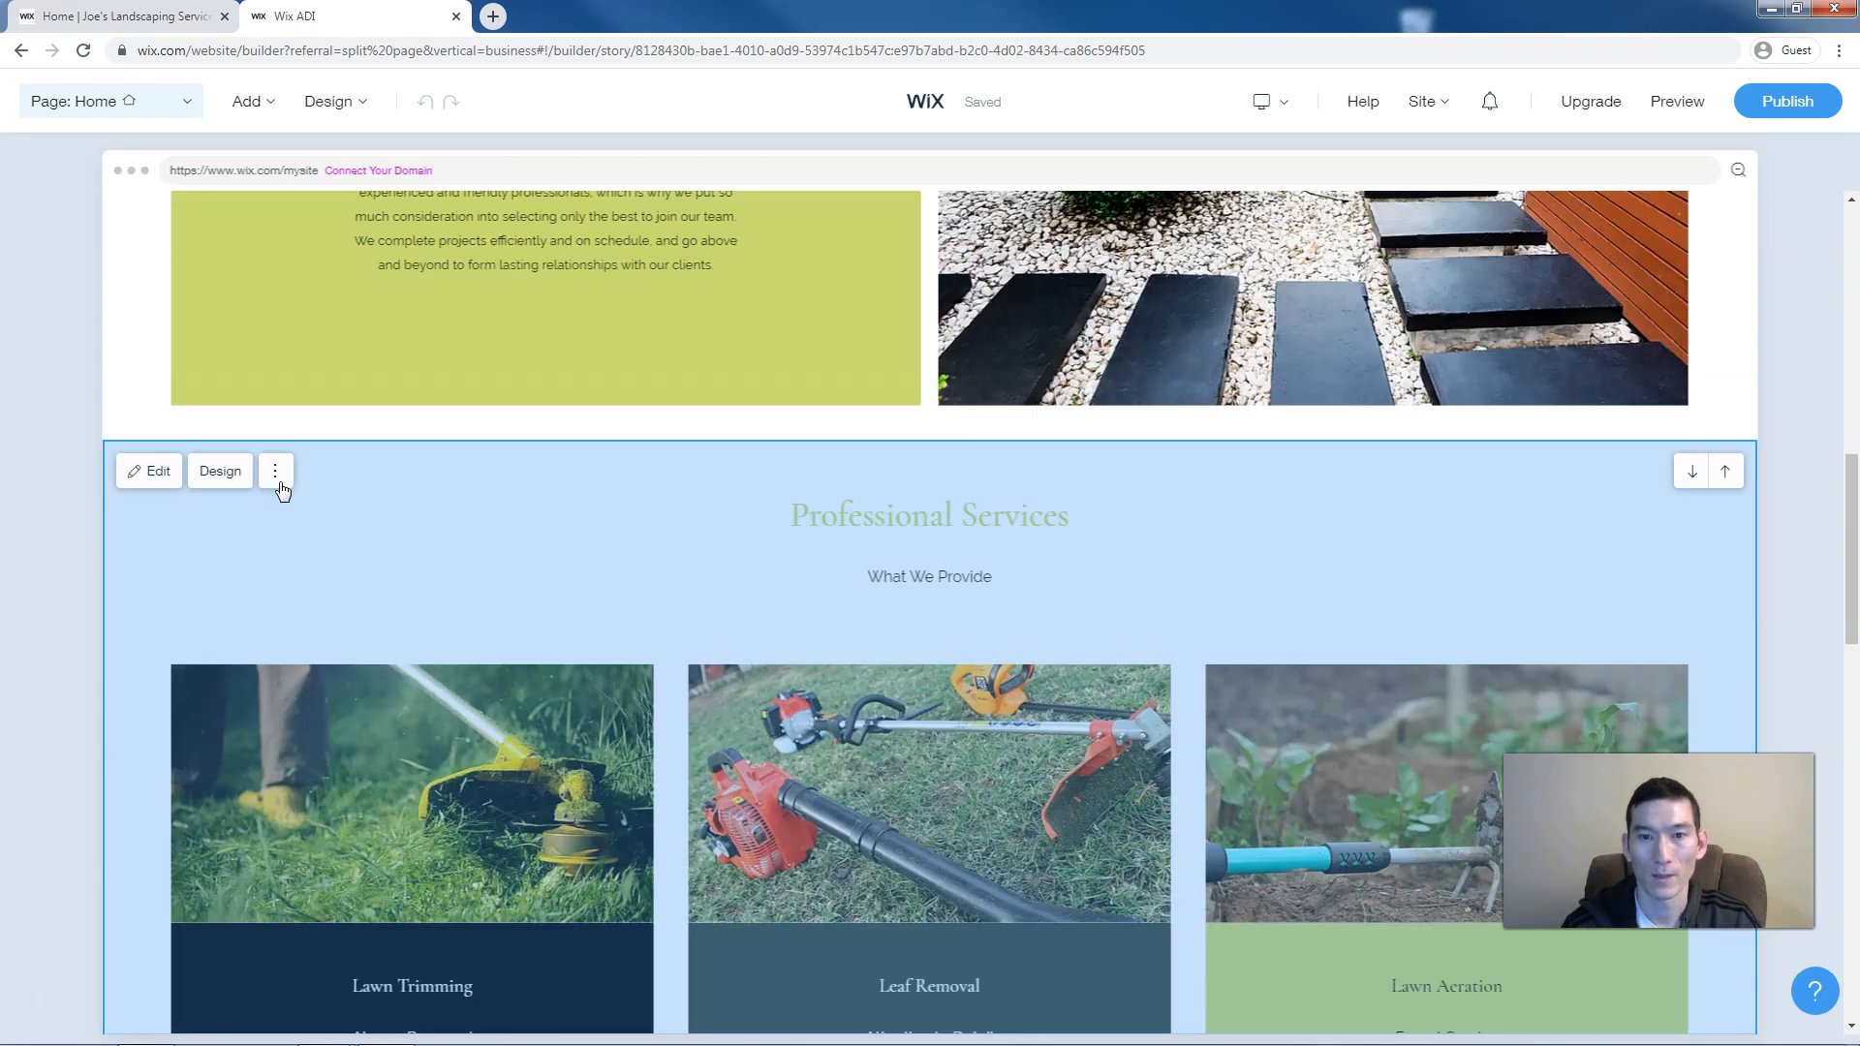
click(280, 488)
scroll(283, 491, down, 6)
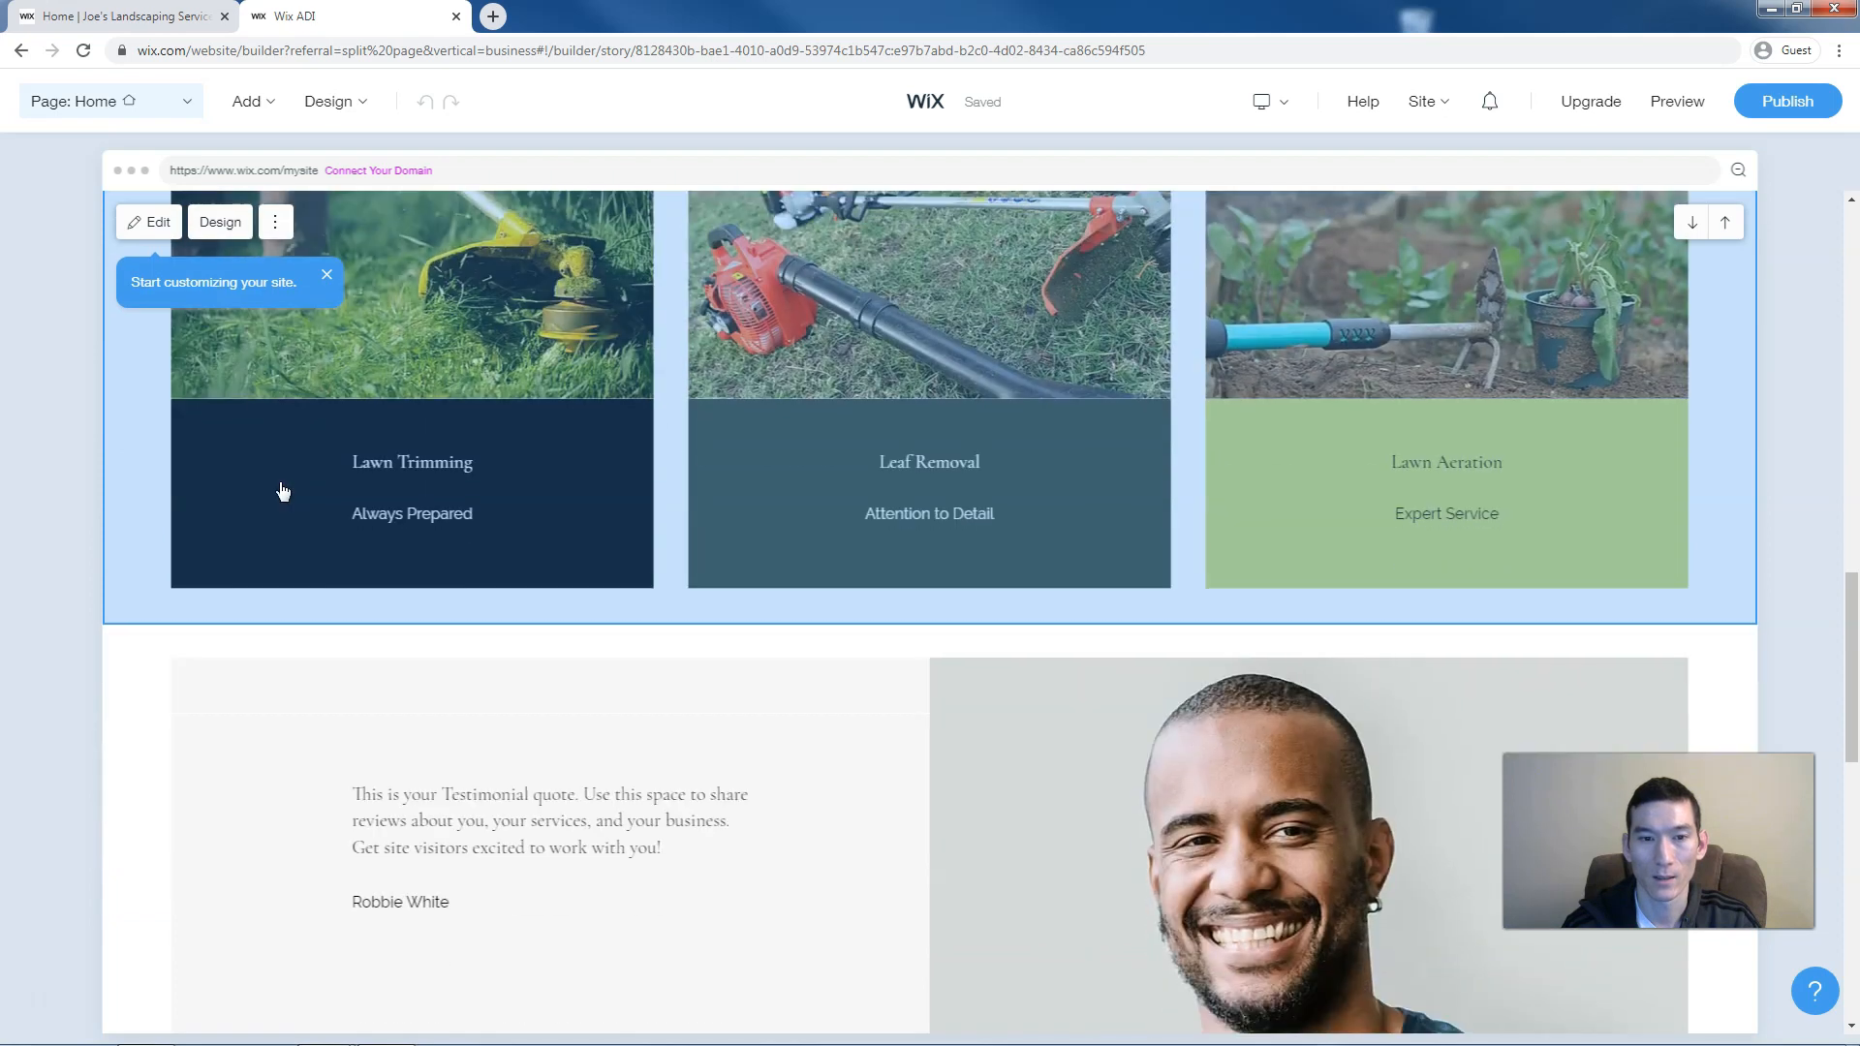
scroll(283, 492, down, 4)
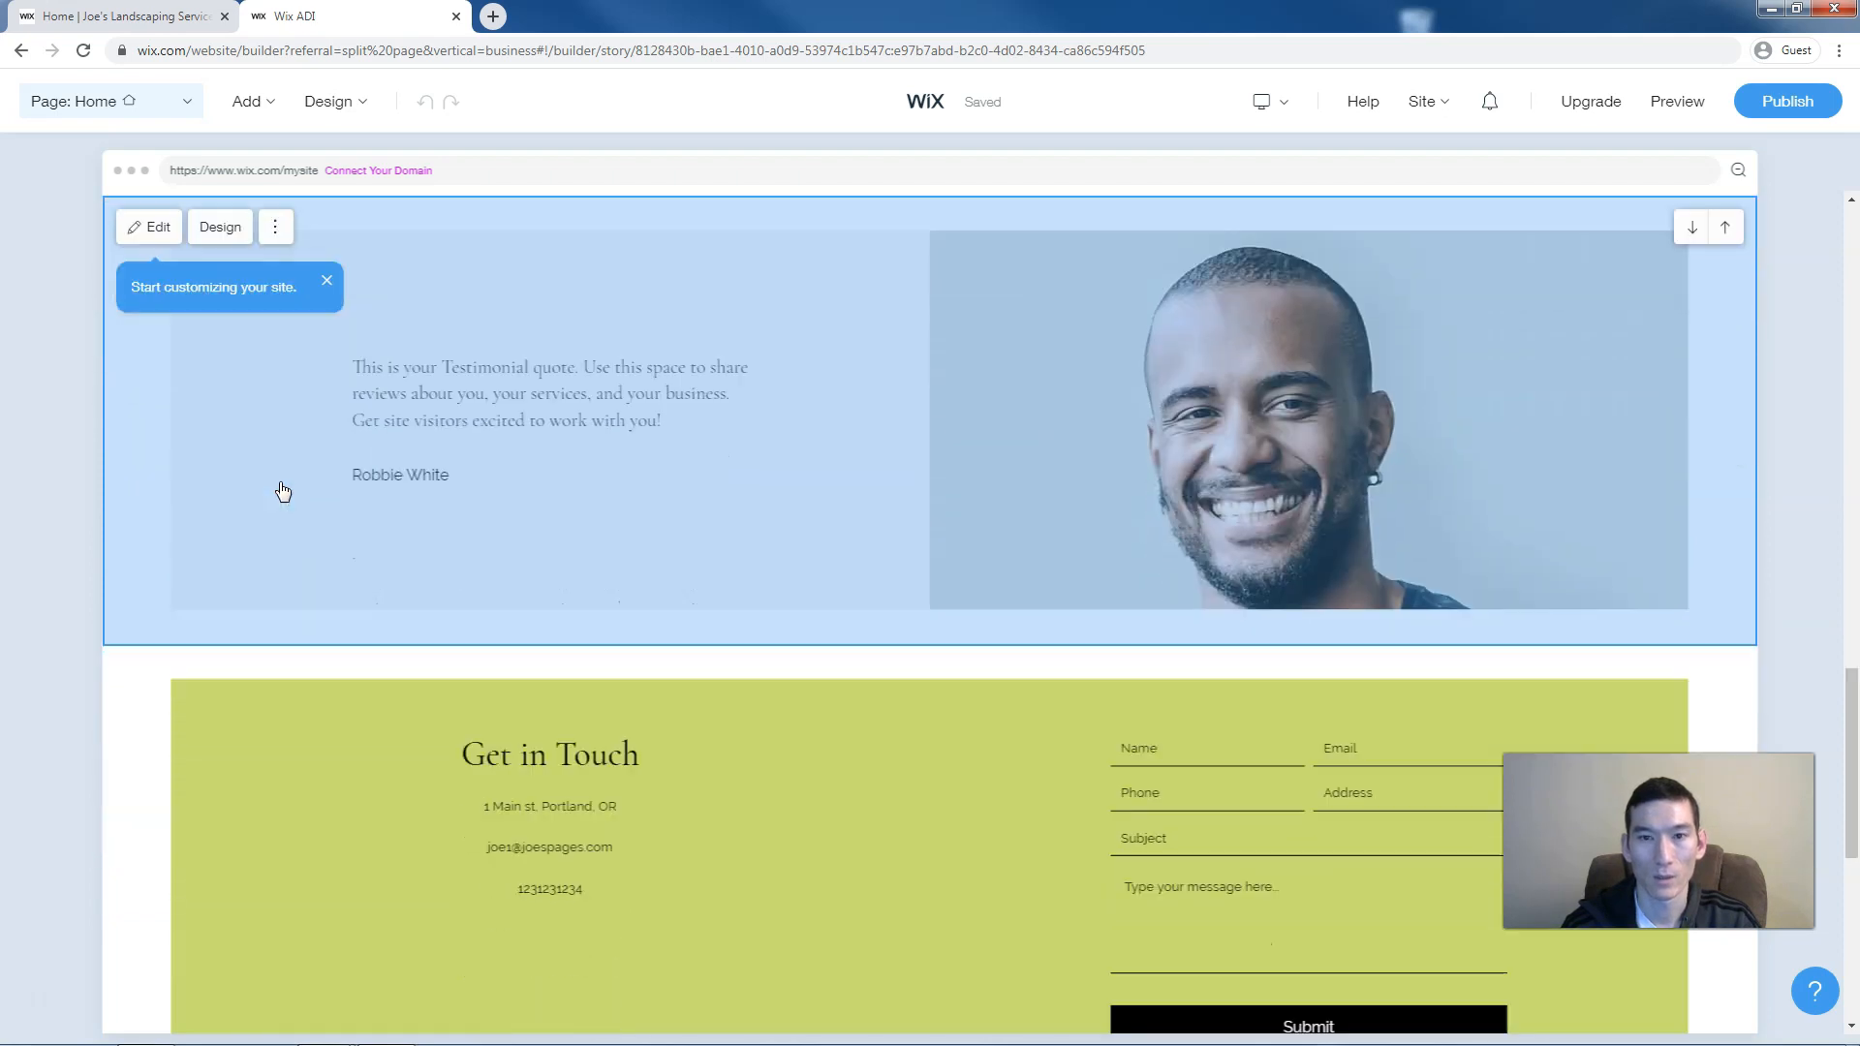
scroll(283, 491, down, 4)
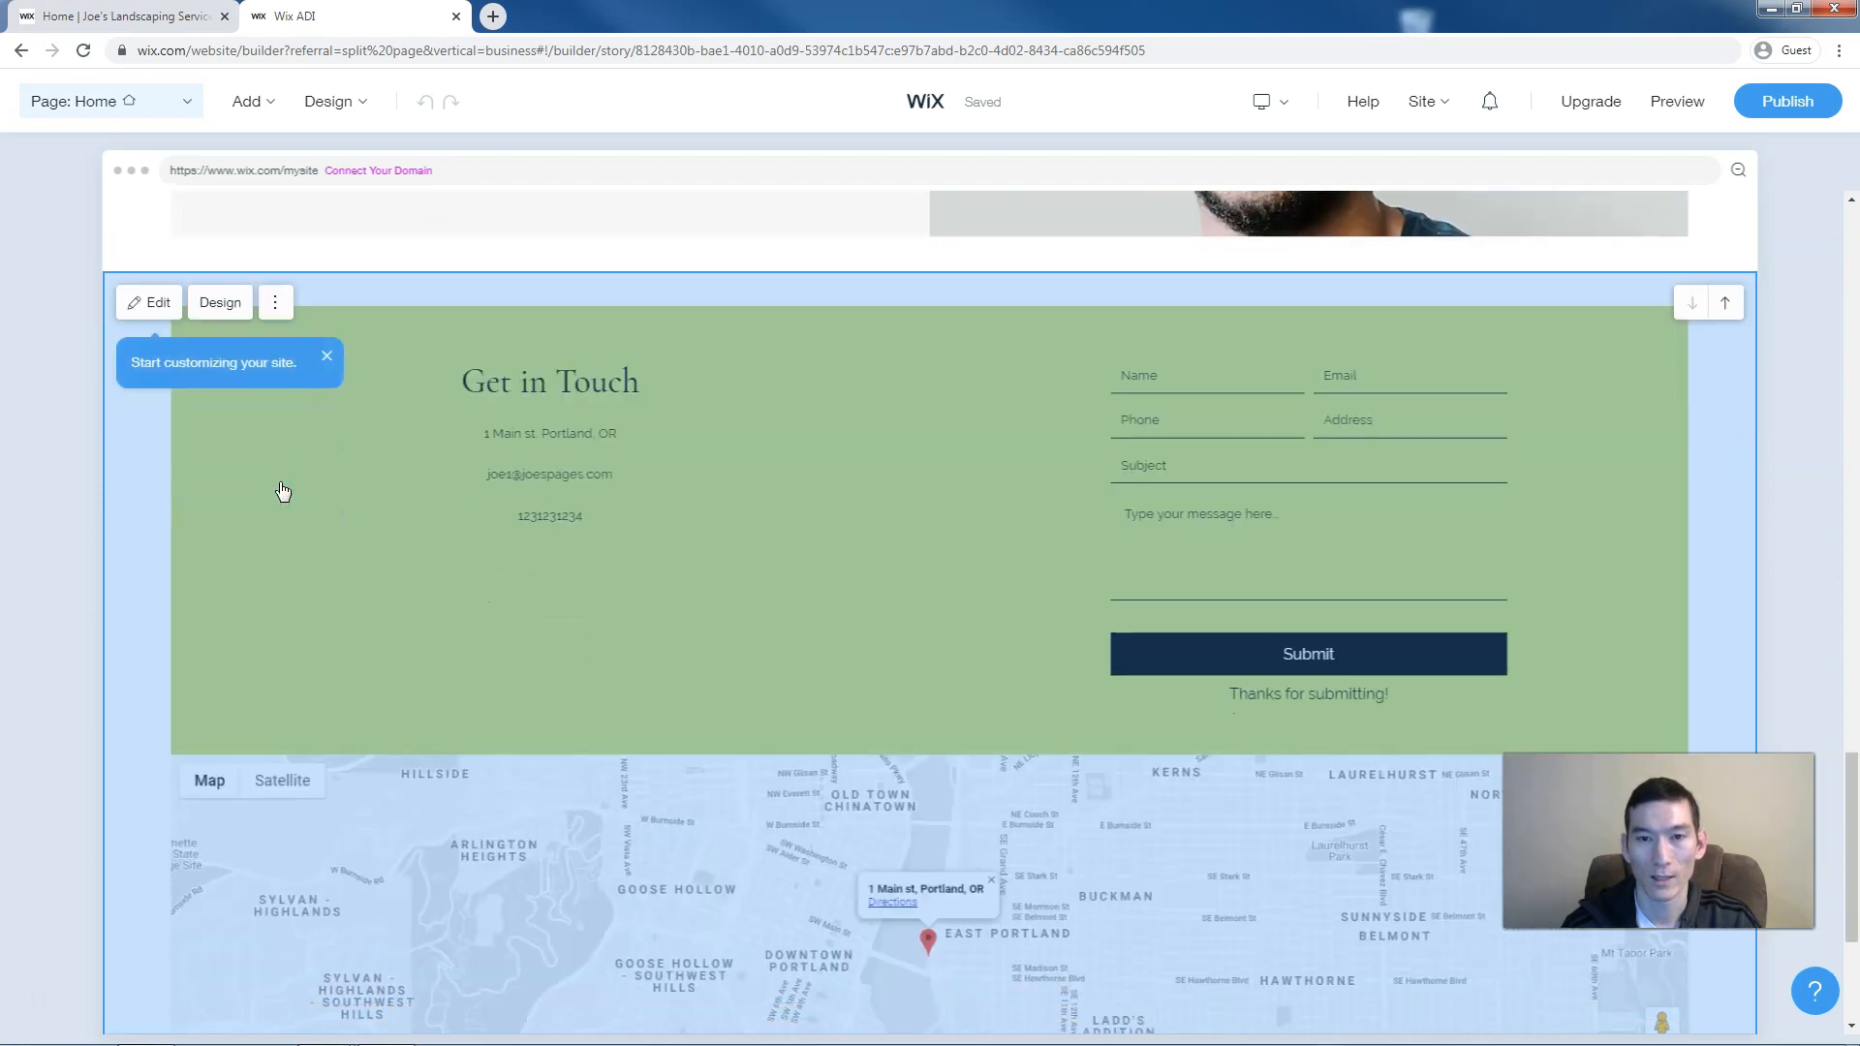
scroll(283, 491, down, 1)
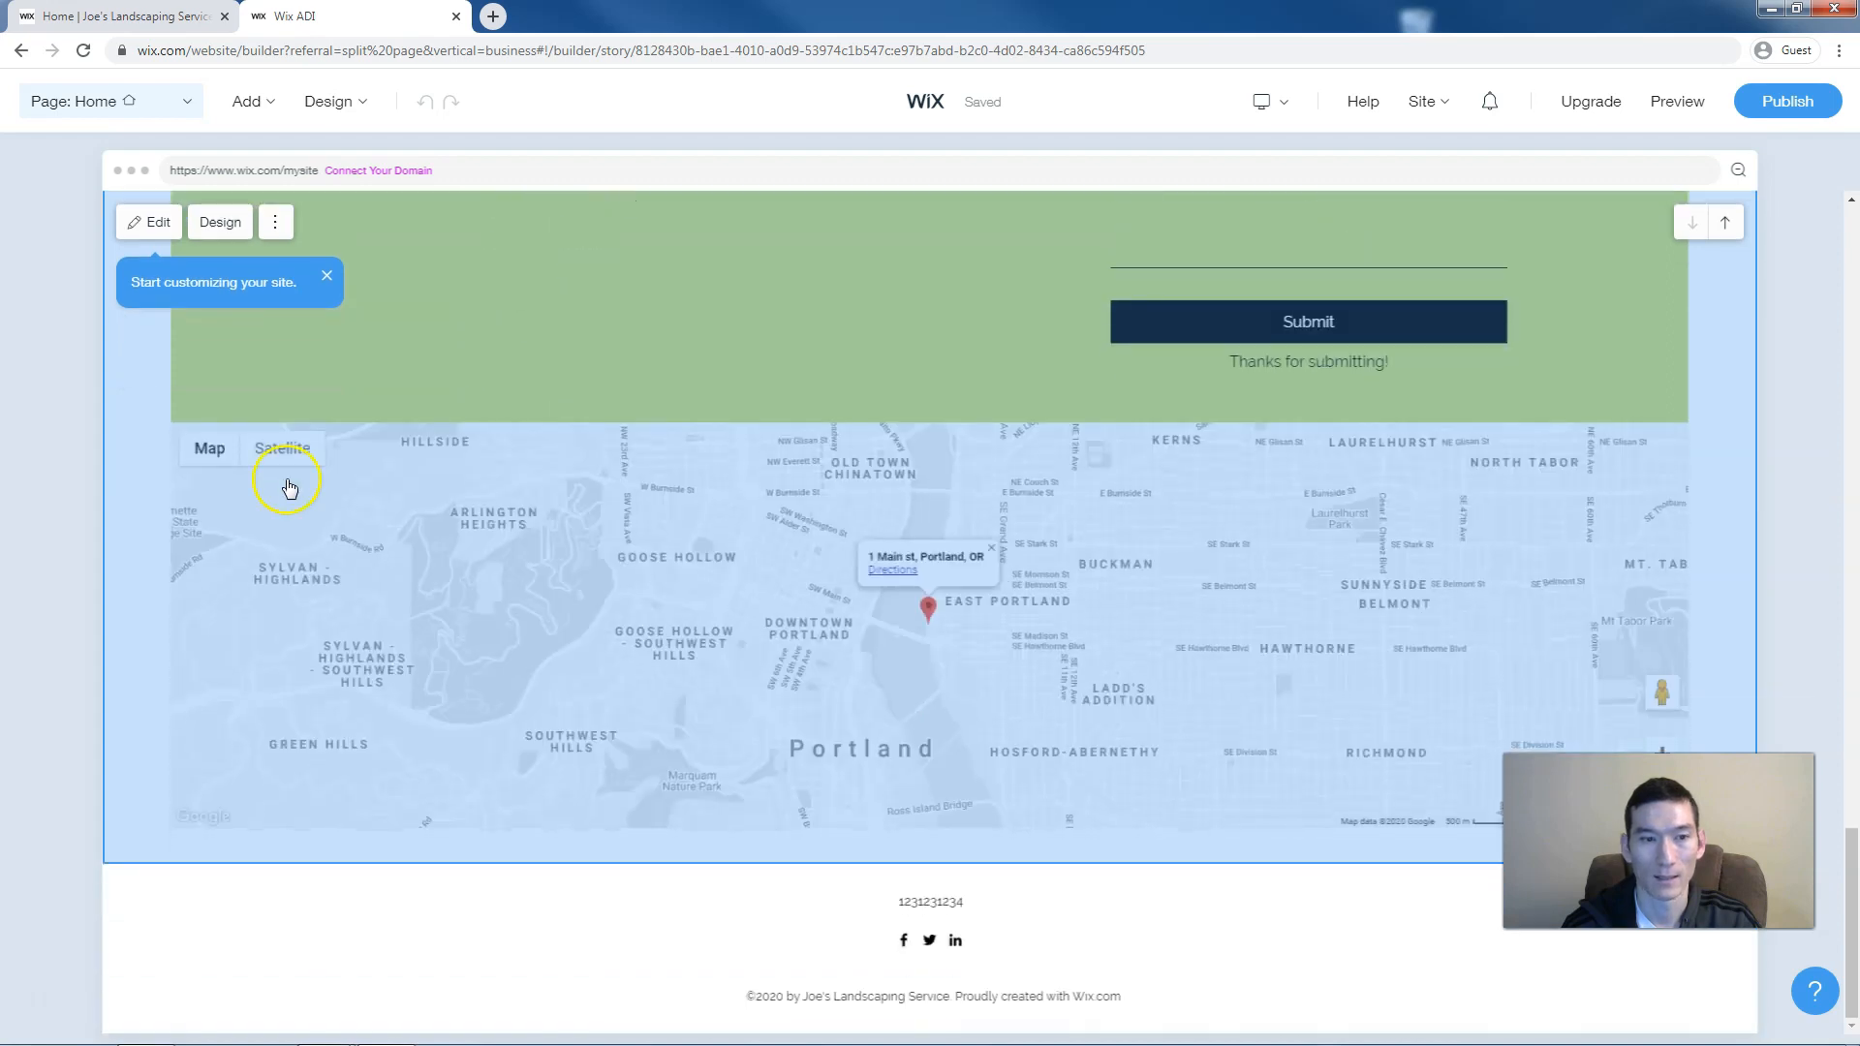
scroll(282, 485, up, 10)
scroll(289, 488, up, 10)
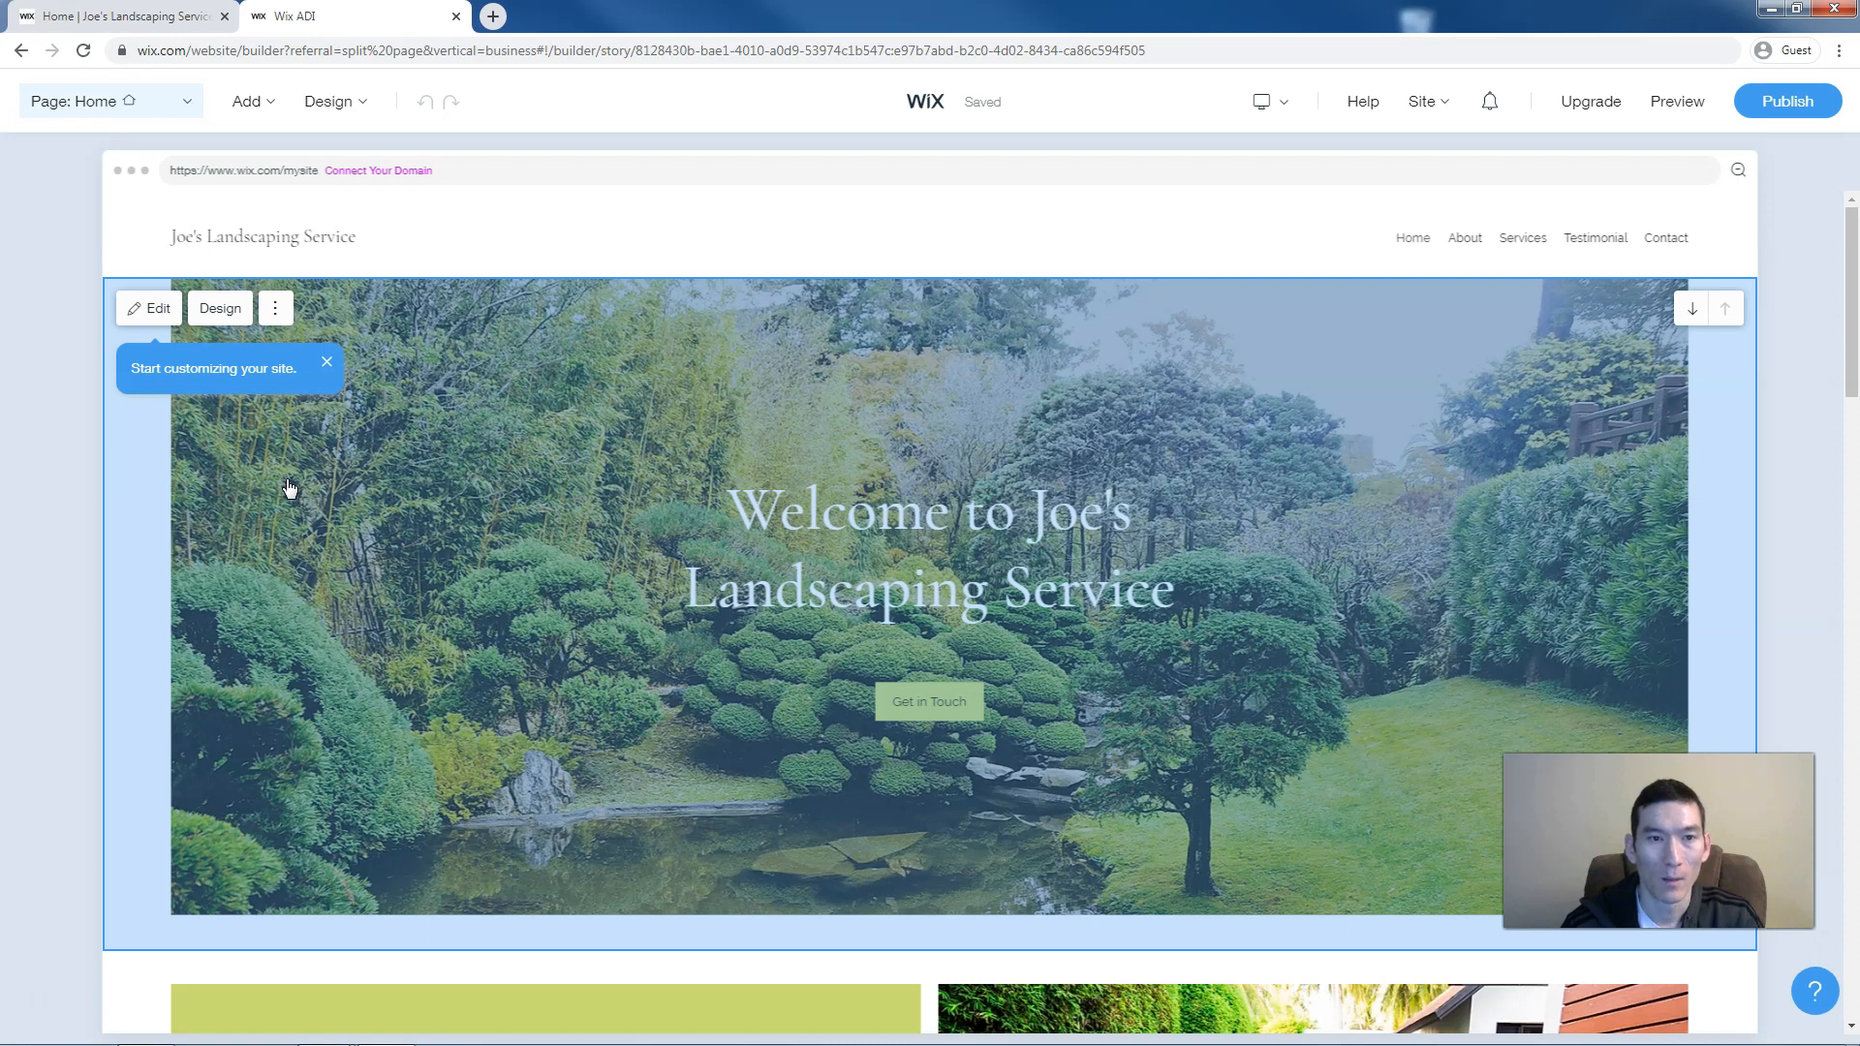
Show a description line under the welcome title, leaving the subtitle turned off
click(460, 521)
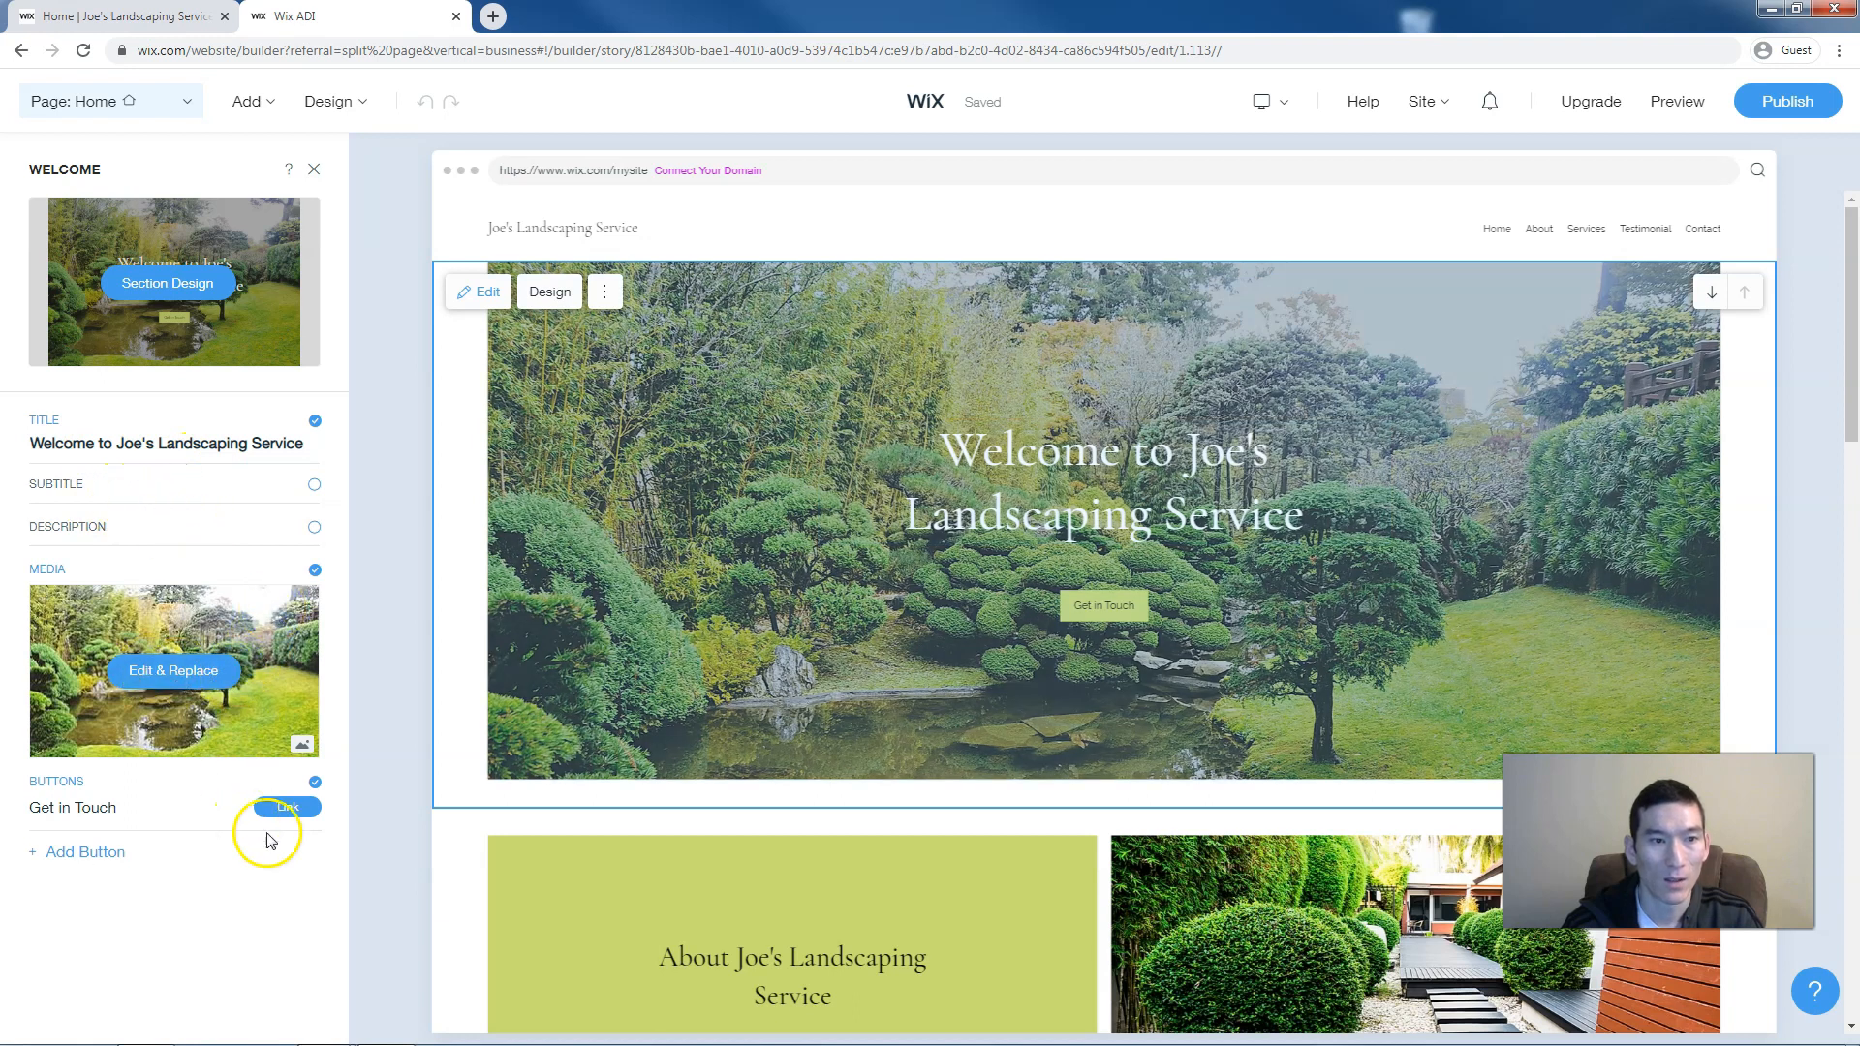
click(315, 486)
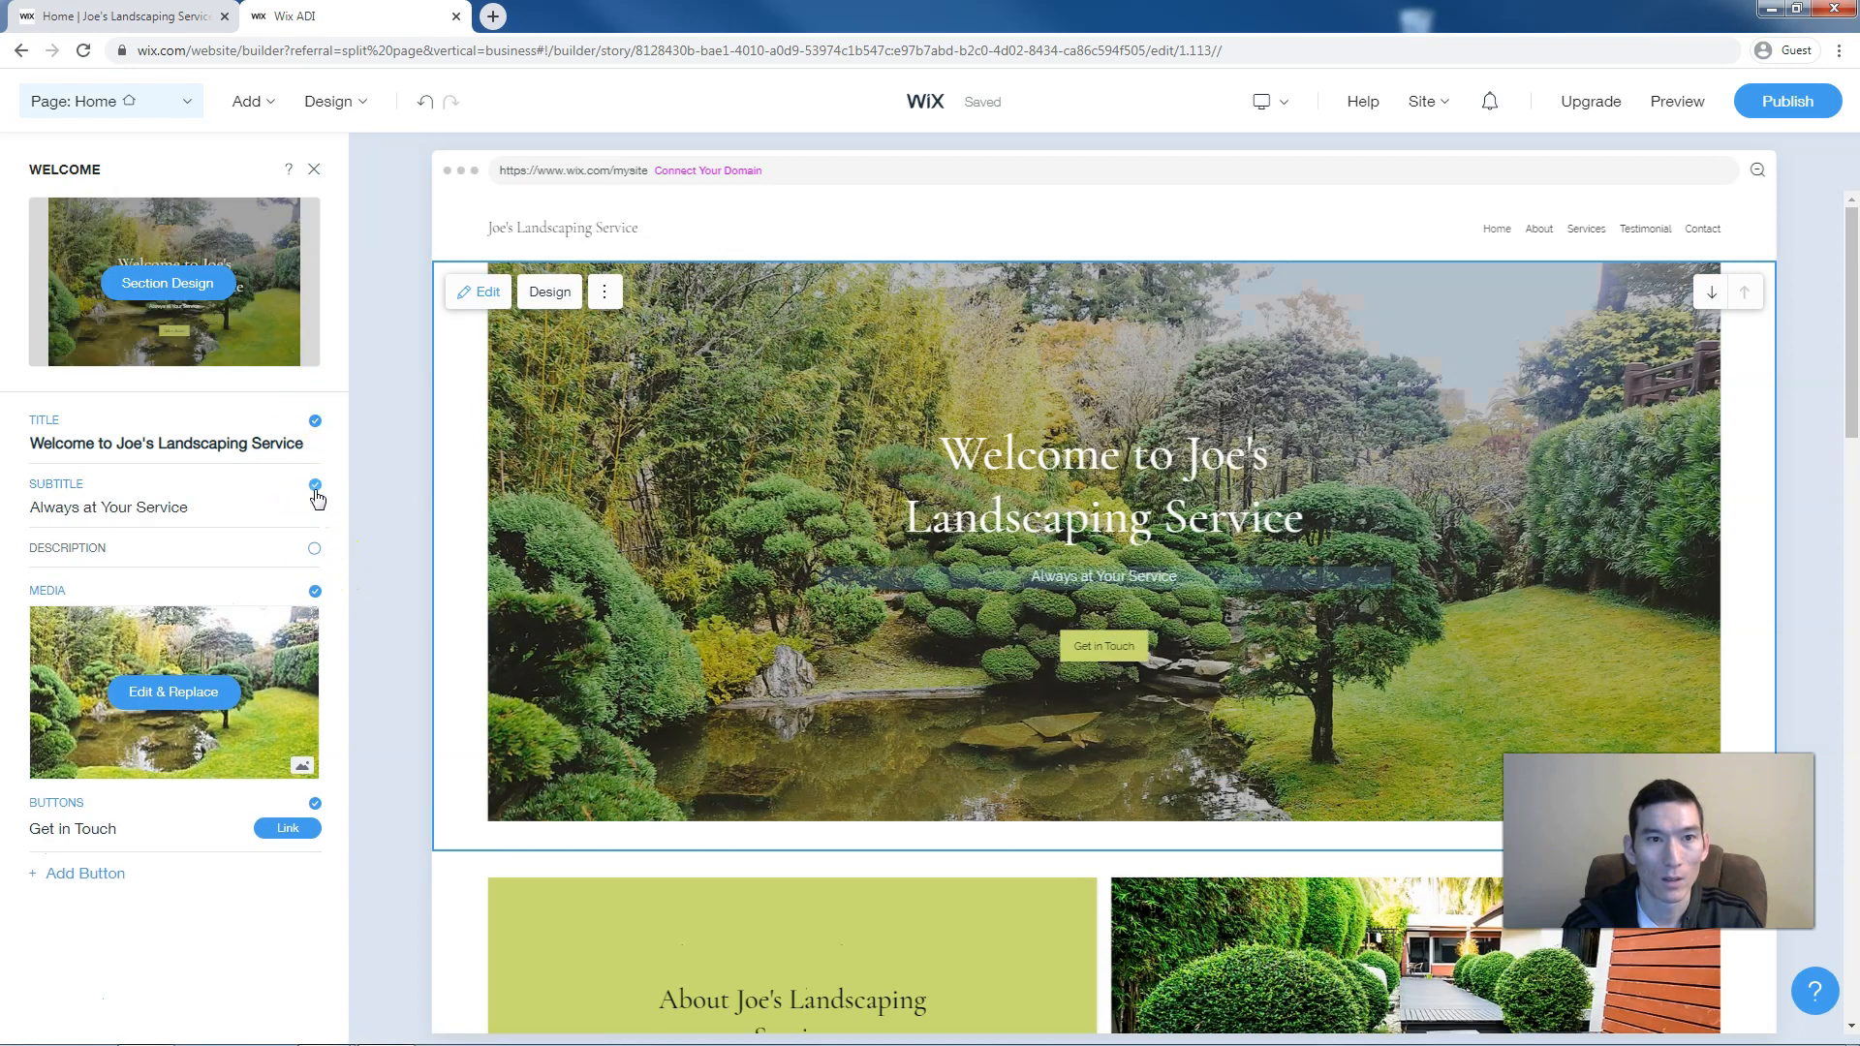
click(315, 491)
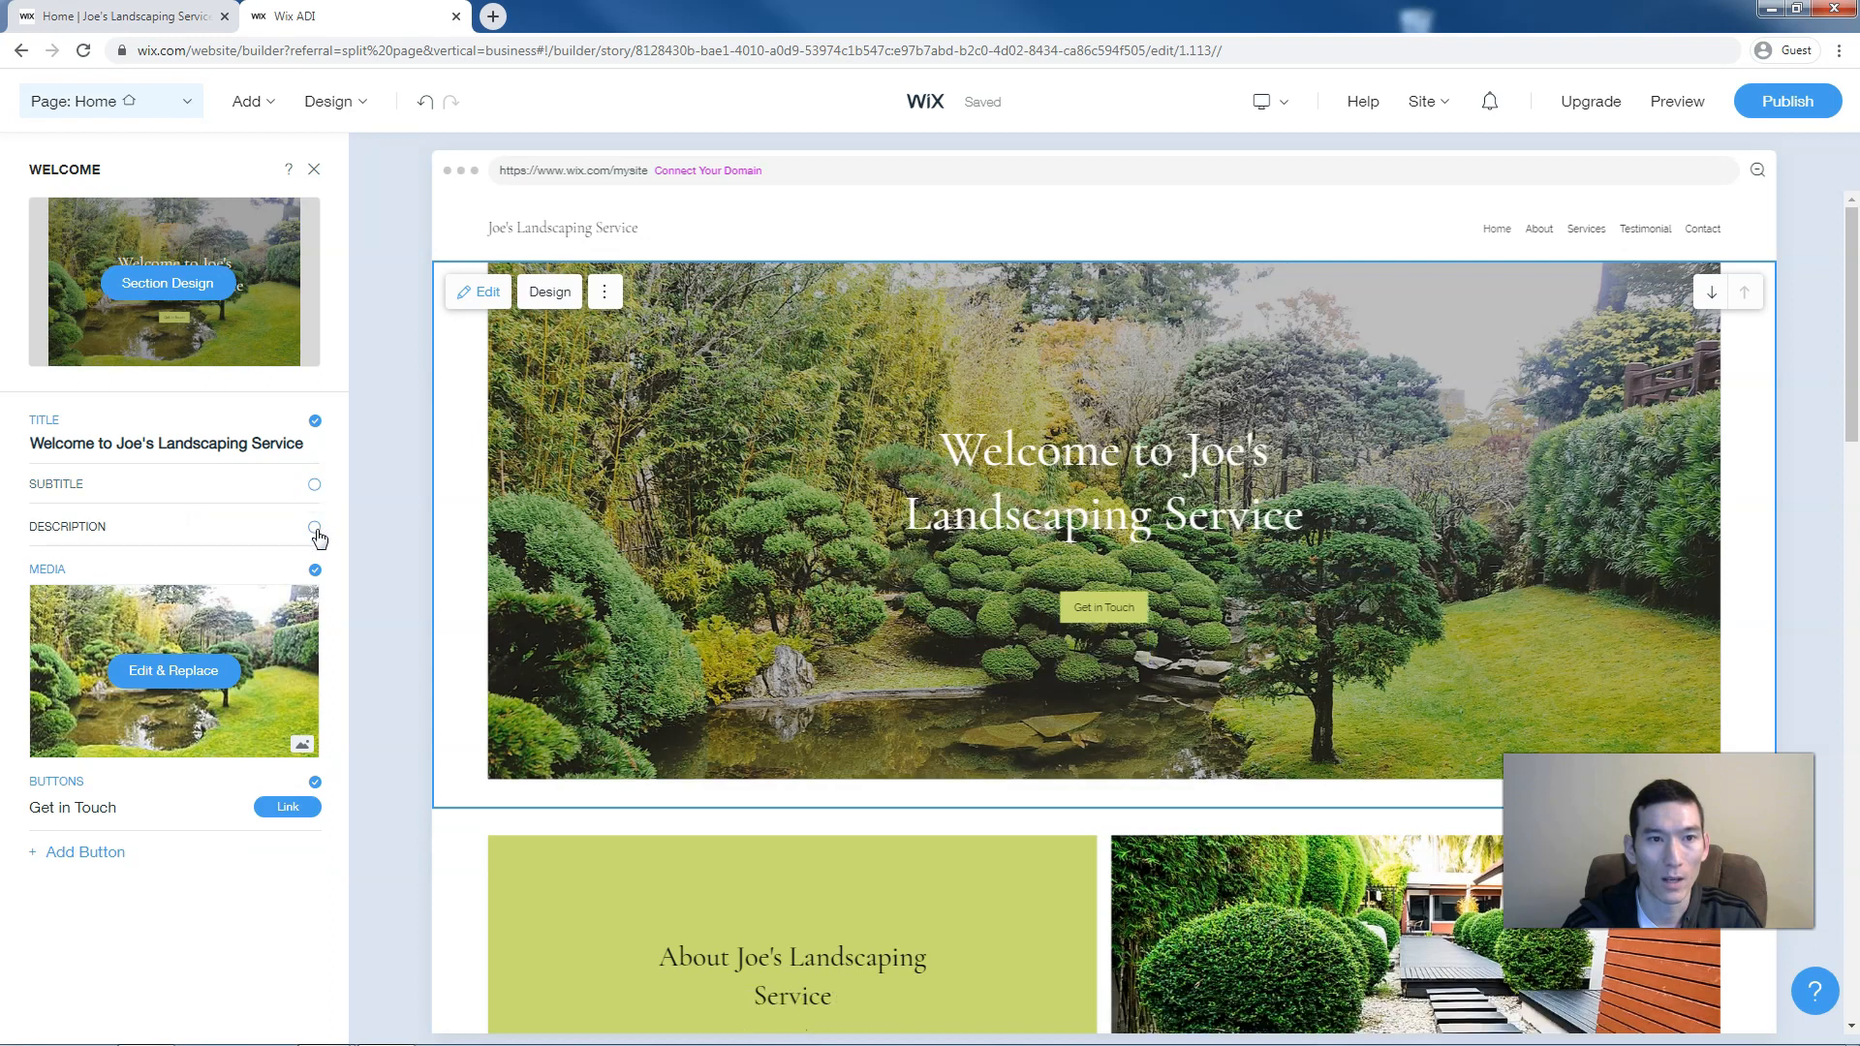
click(315, 528)
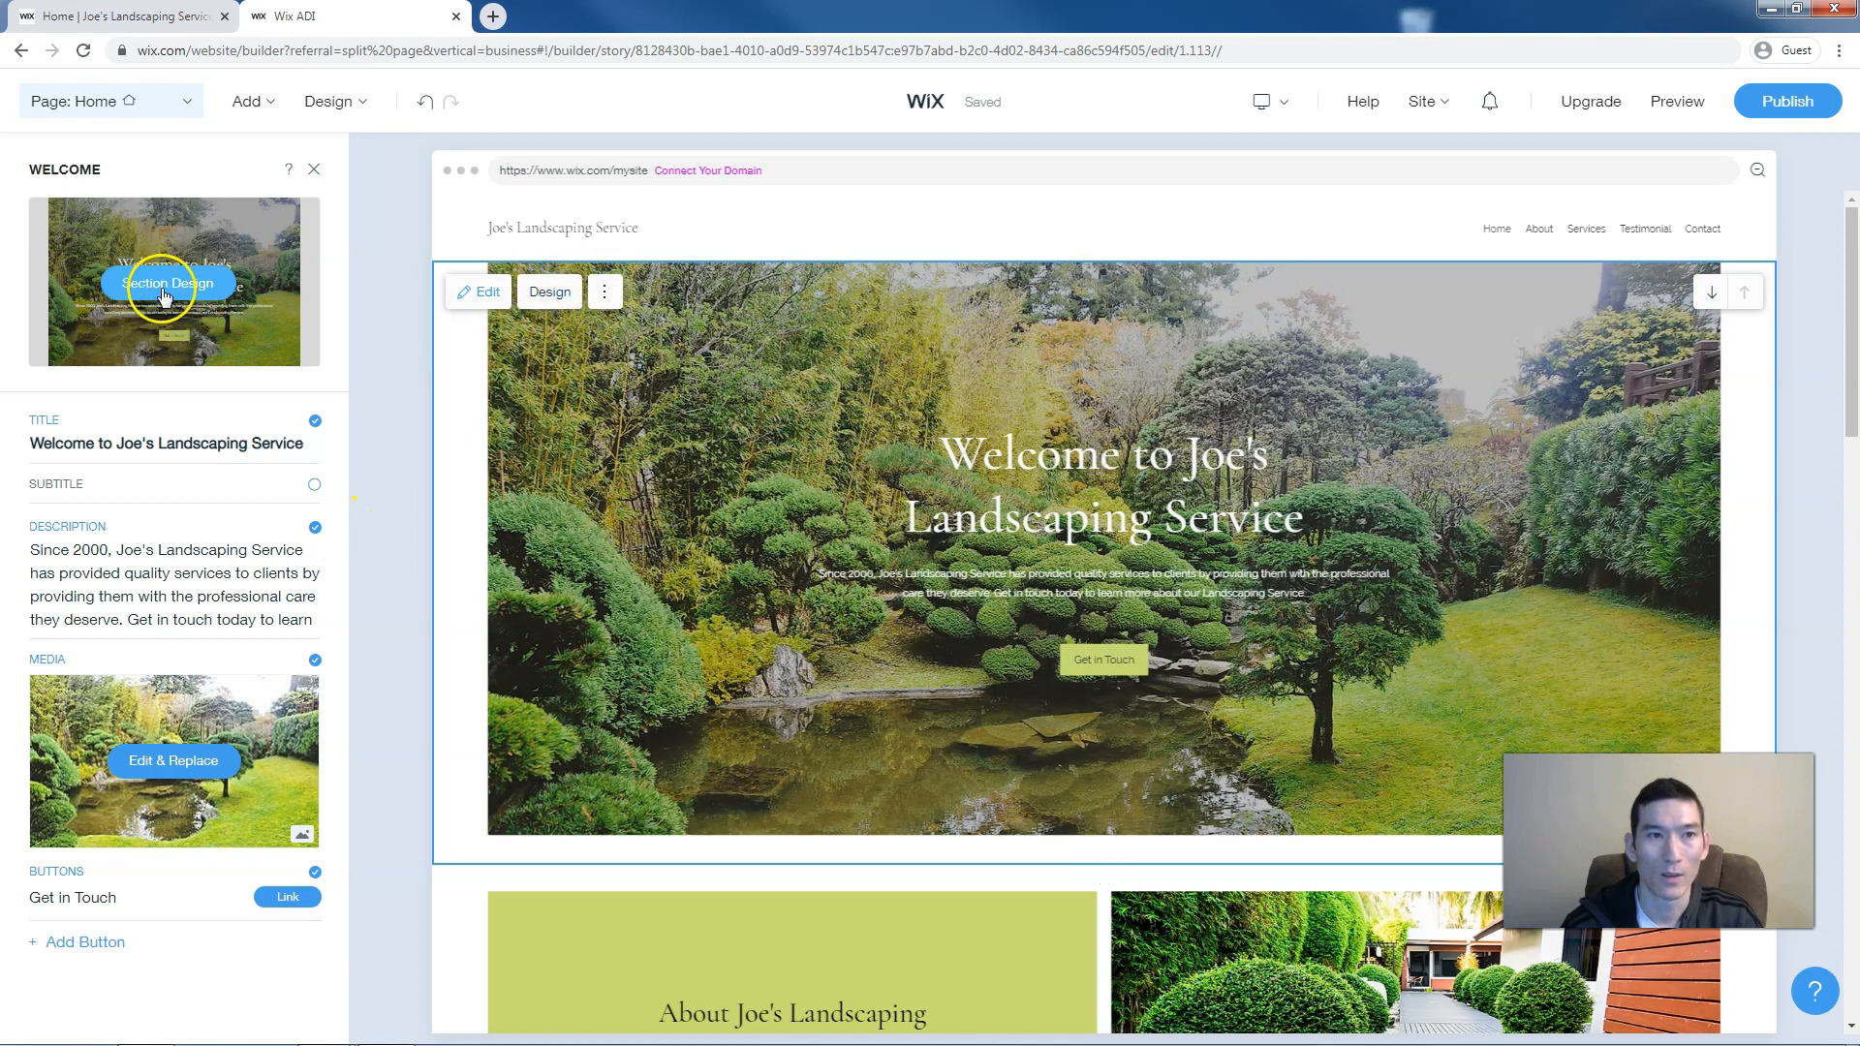
click(554, 294)
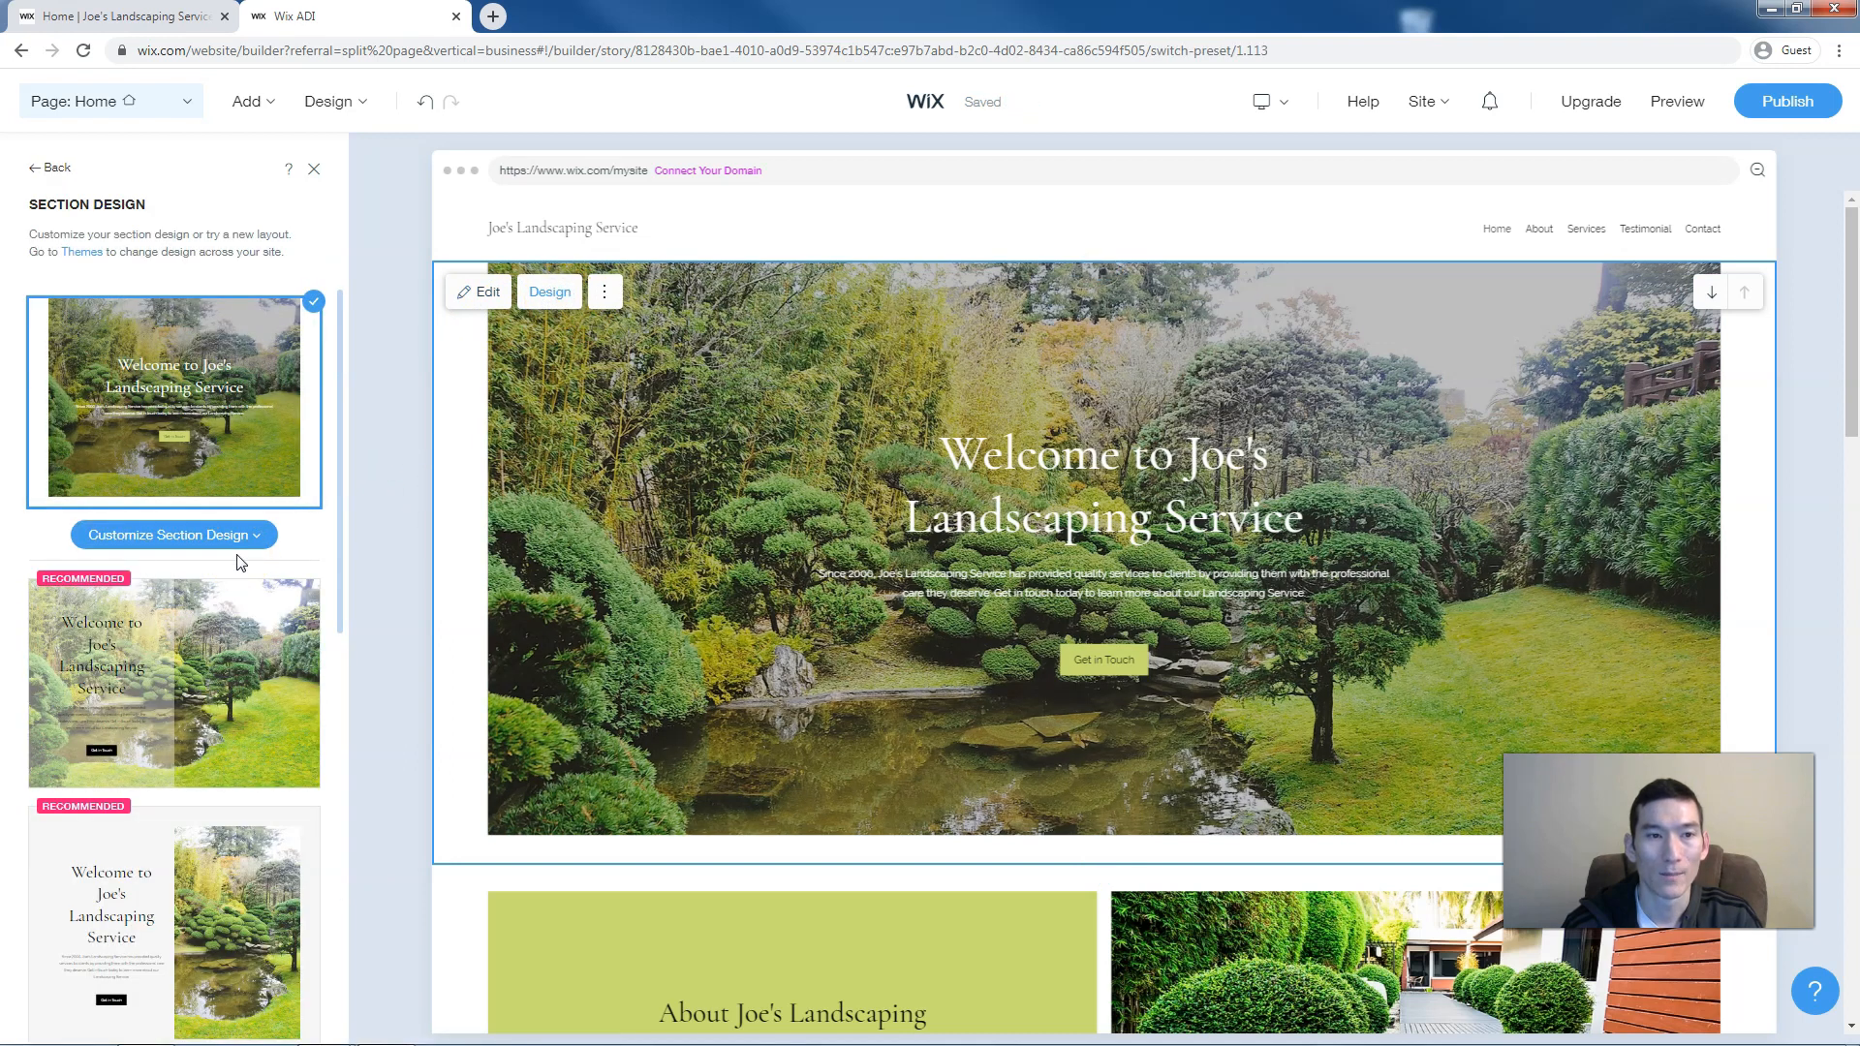
Apply the recommended split layout to the welcome hero, with the garden photo on the right
scroll(240, 562, down, 3)
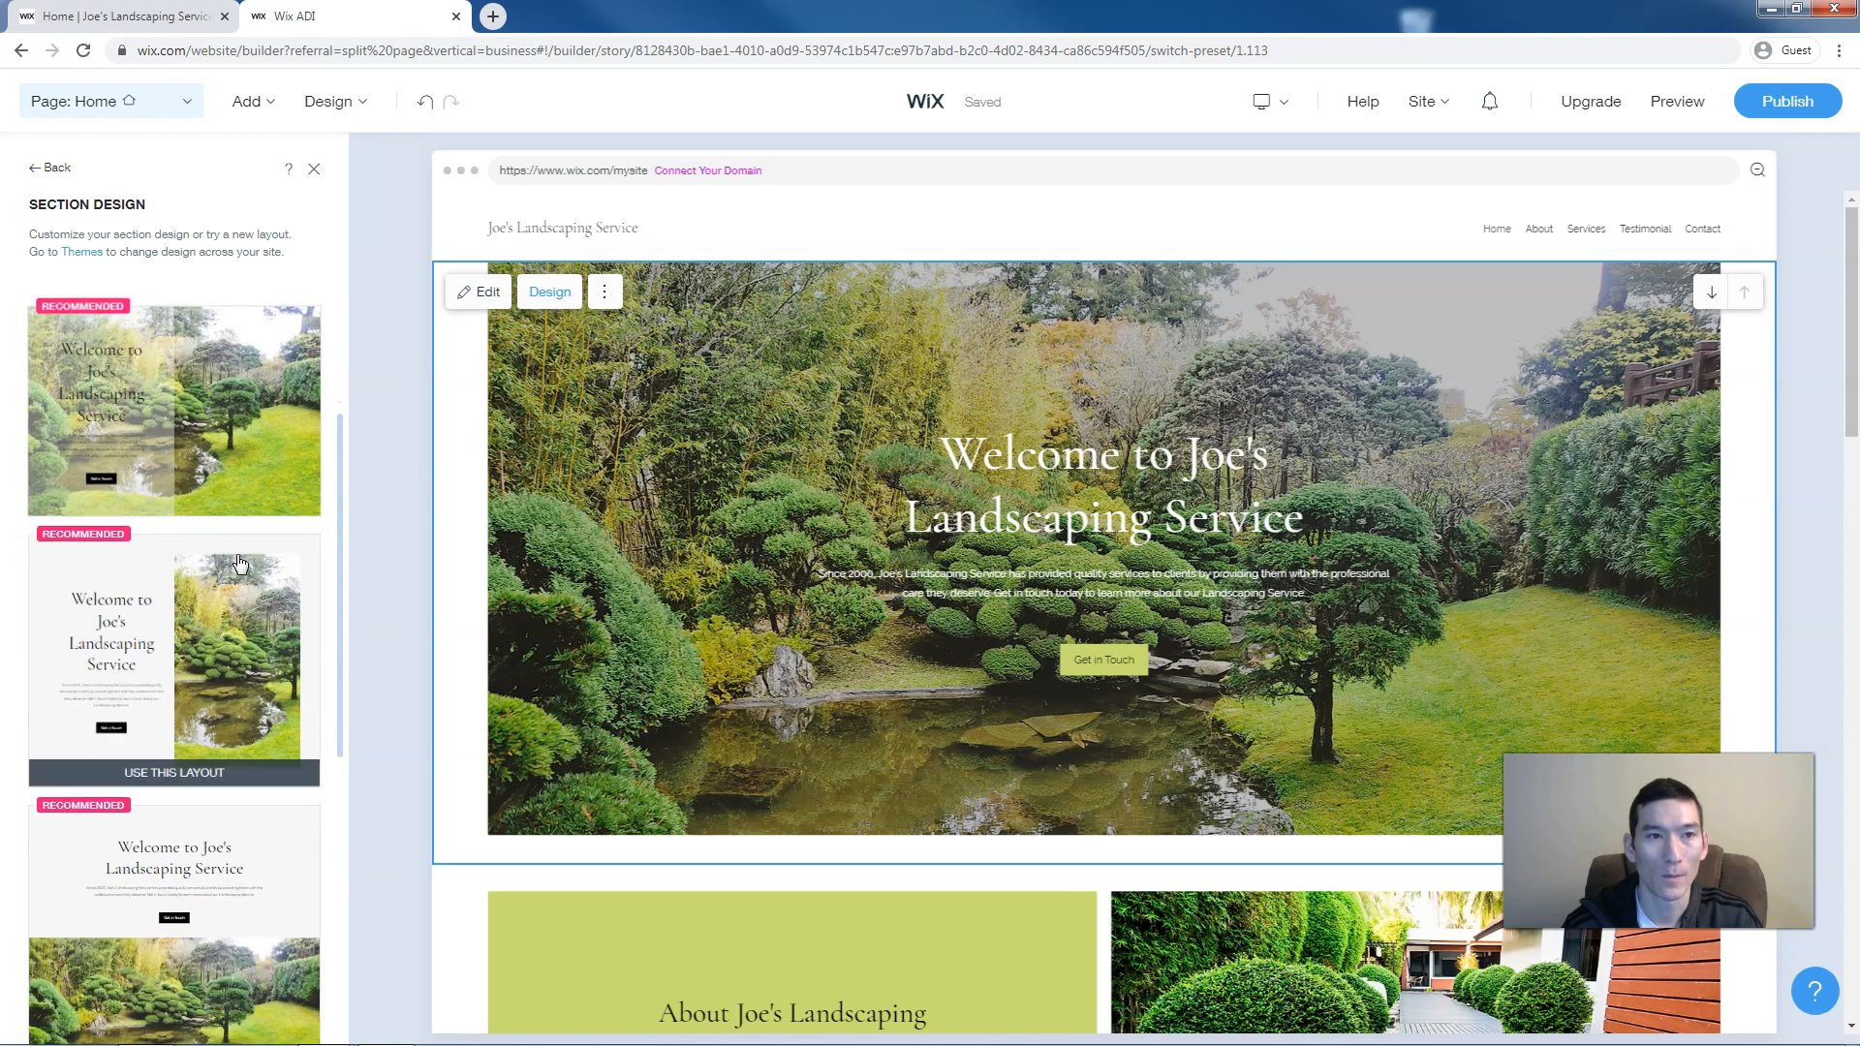
scroll(241, 562, up, 2)
click(273, 519)
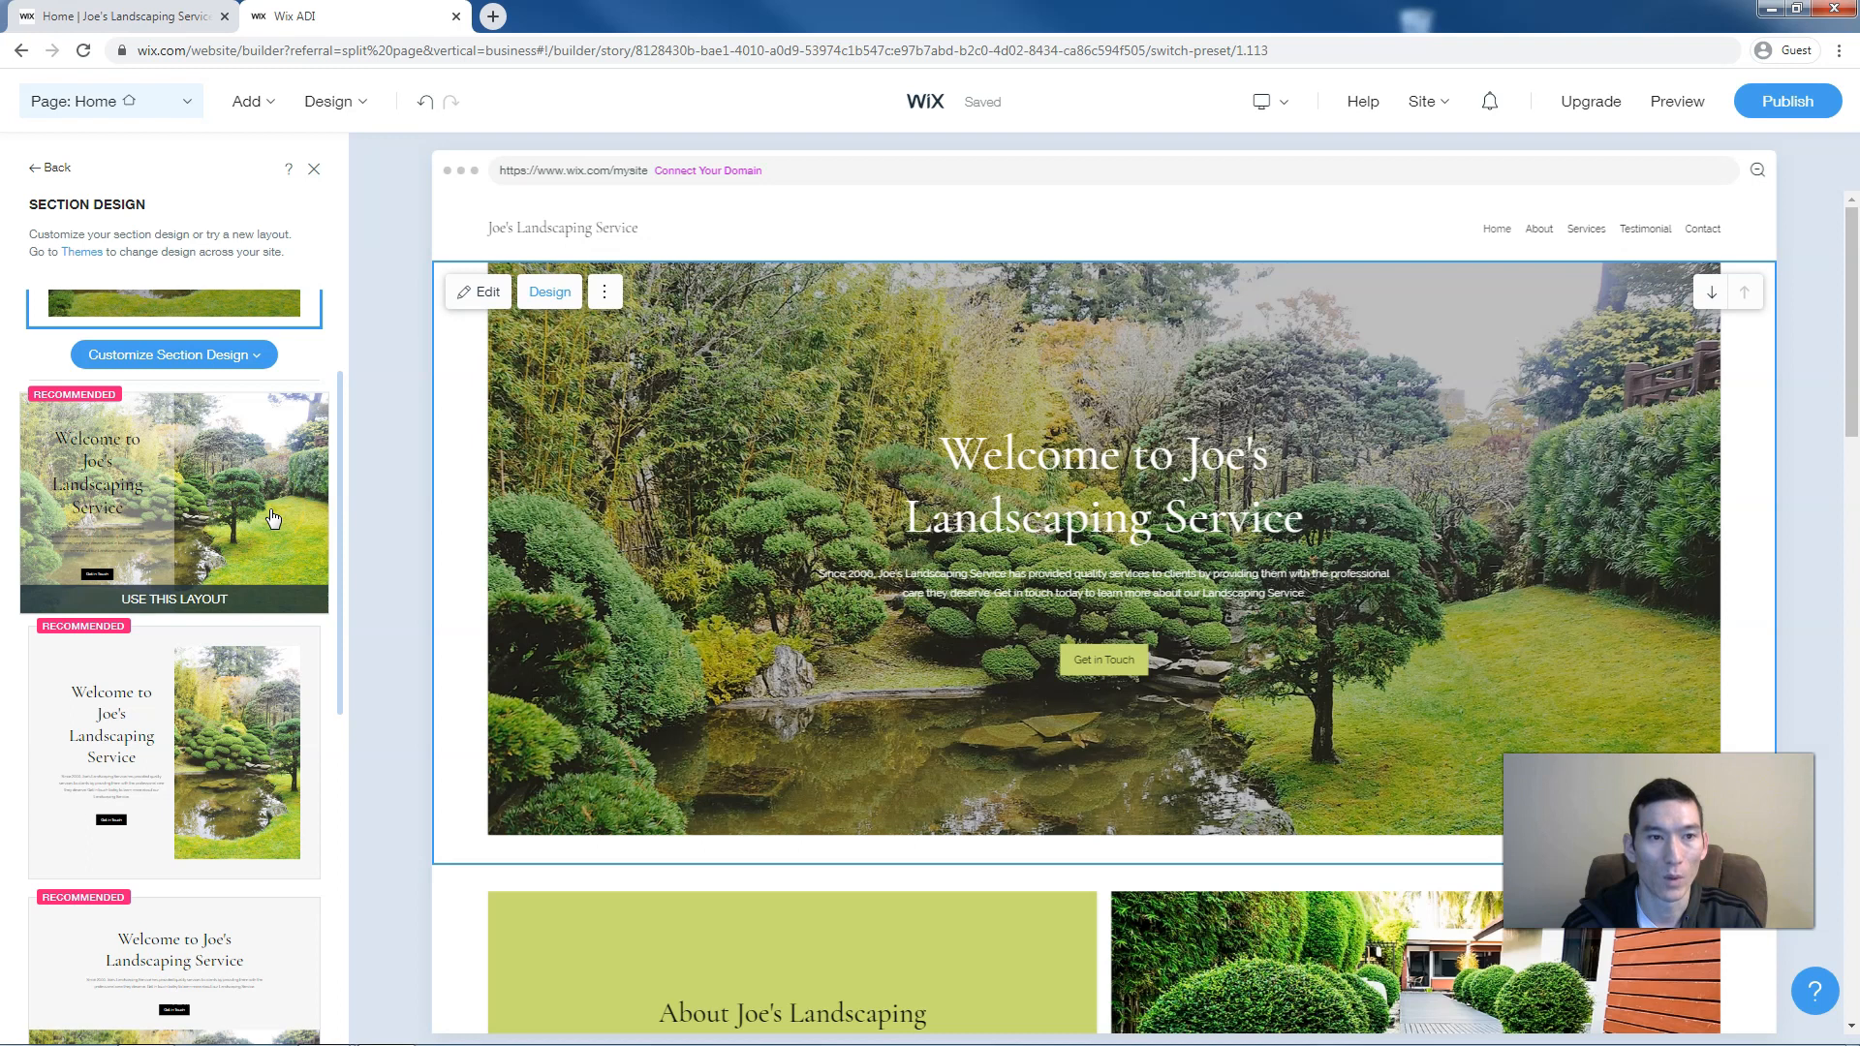
scroll(272, 518, down, 2)
click(244, 608)
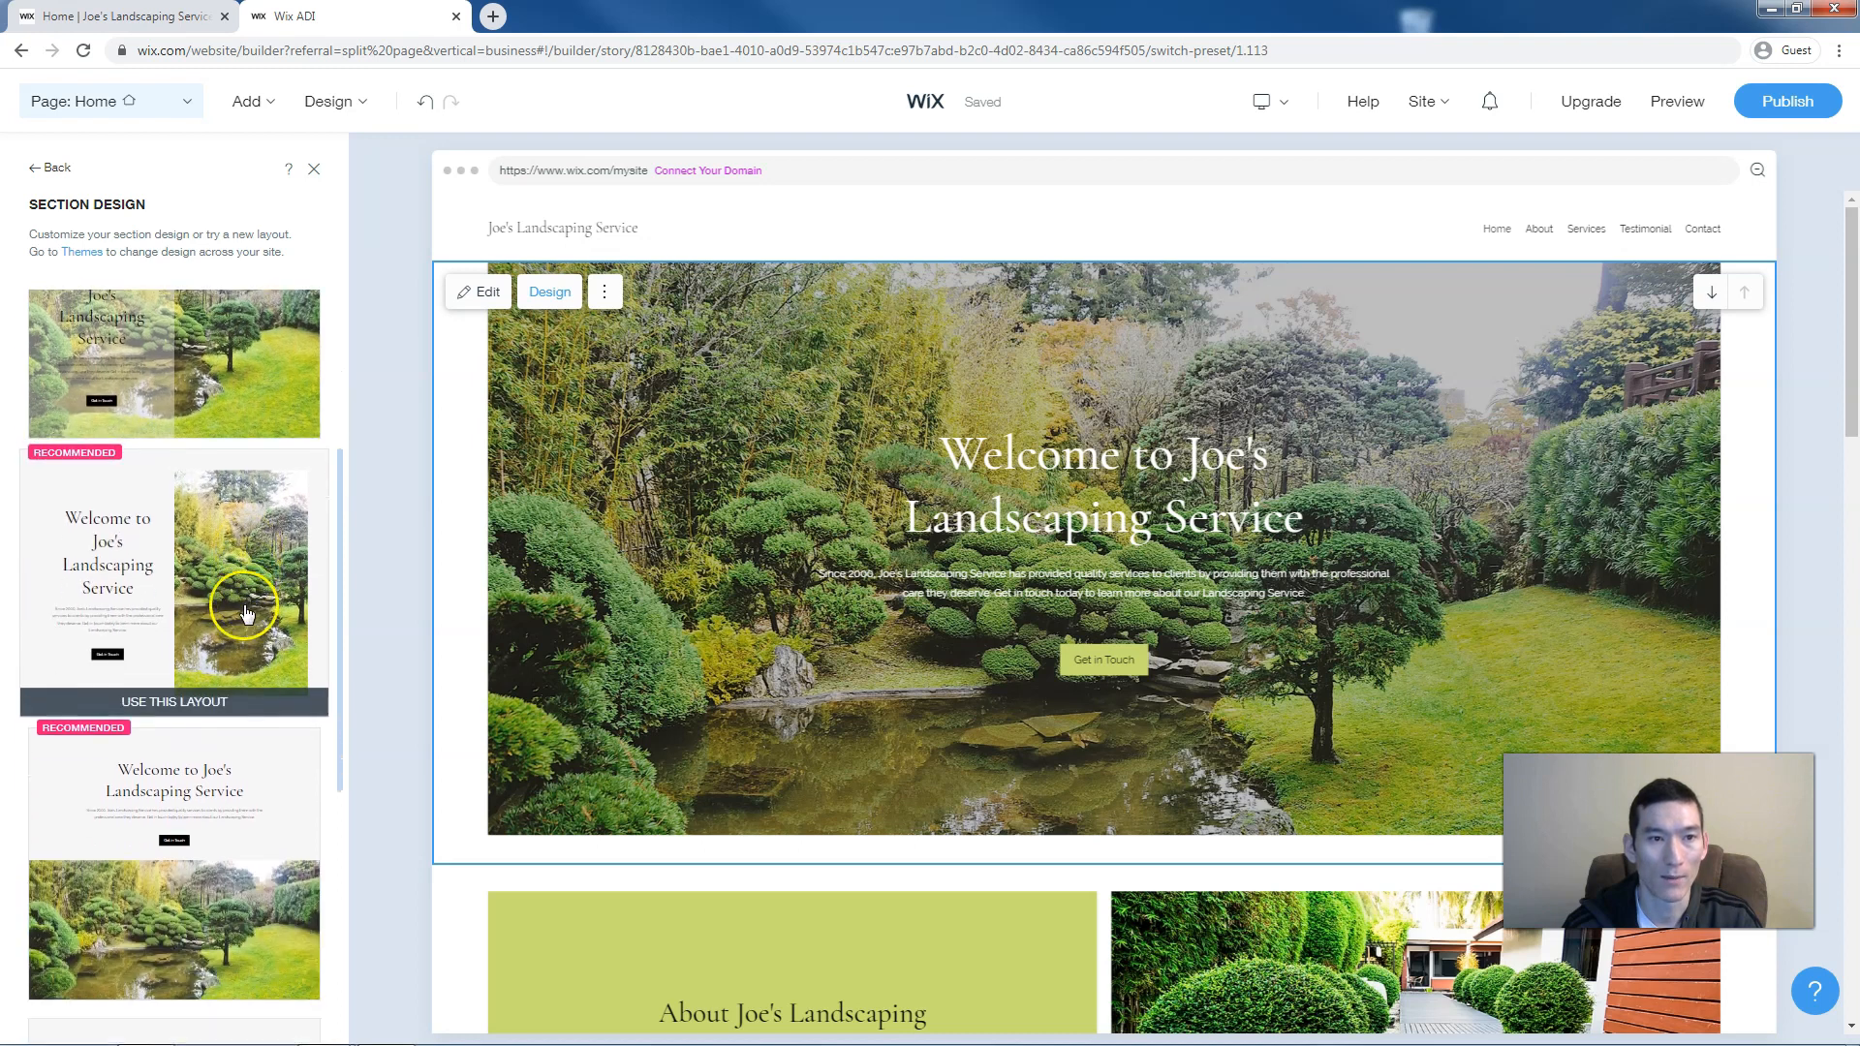
scroll(244, 608, down, 2)
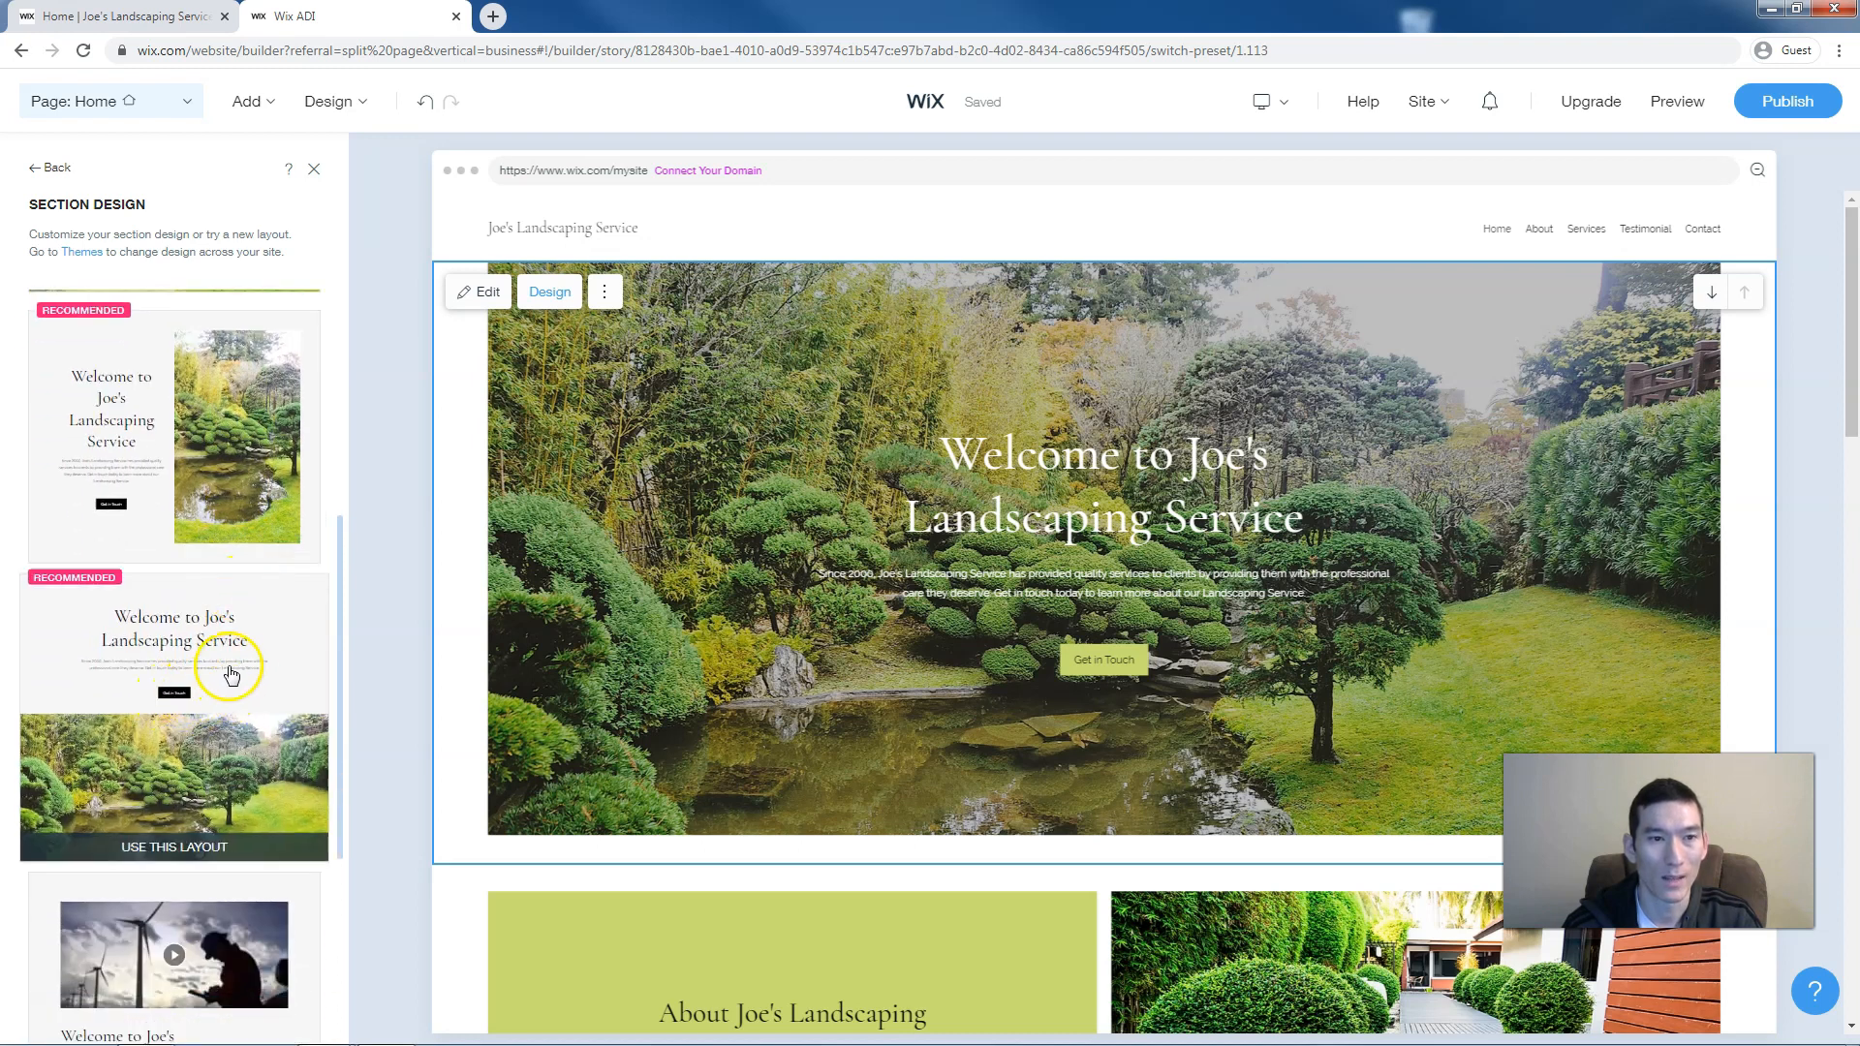
scroll(265, 665, down, 2)
scroll(268, 665, up, 10)
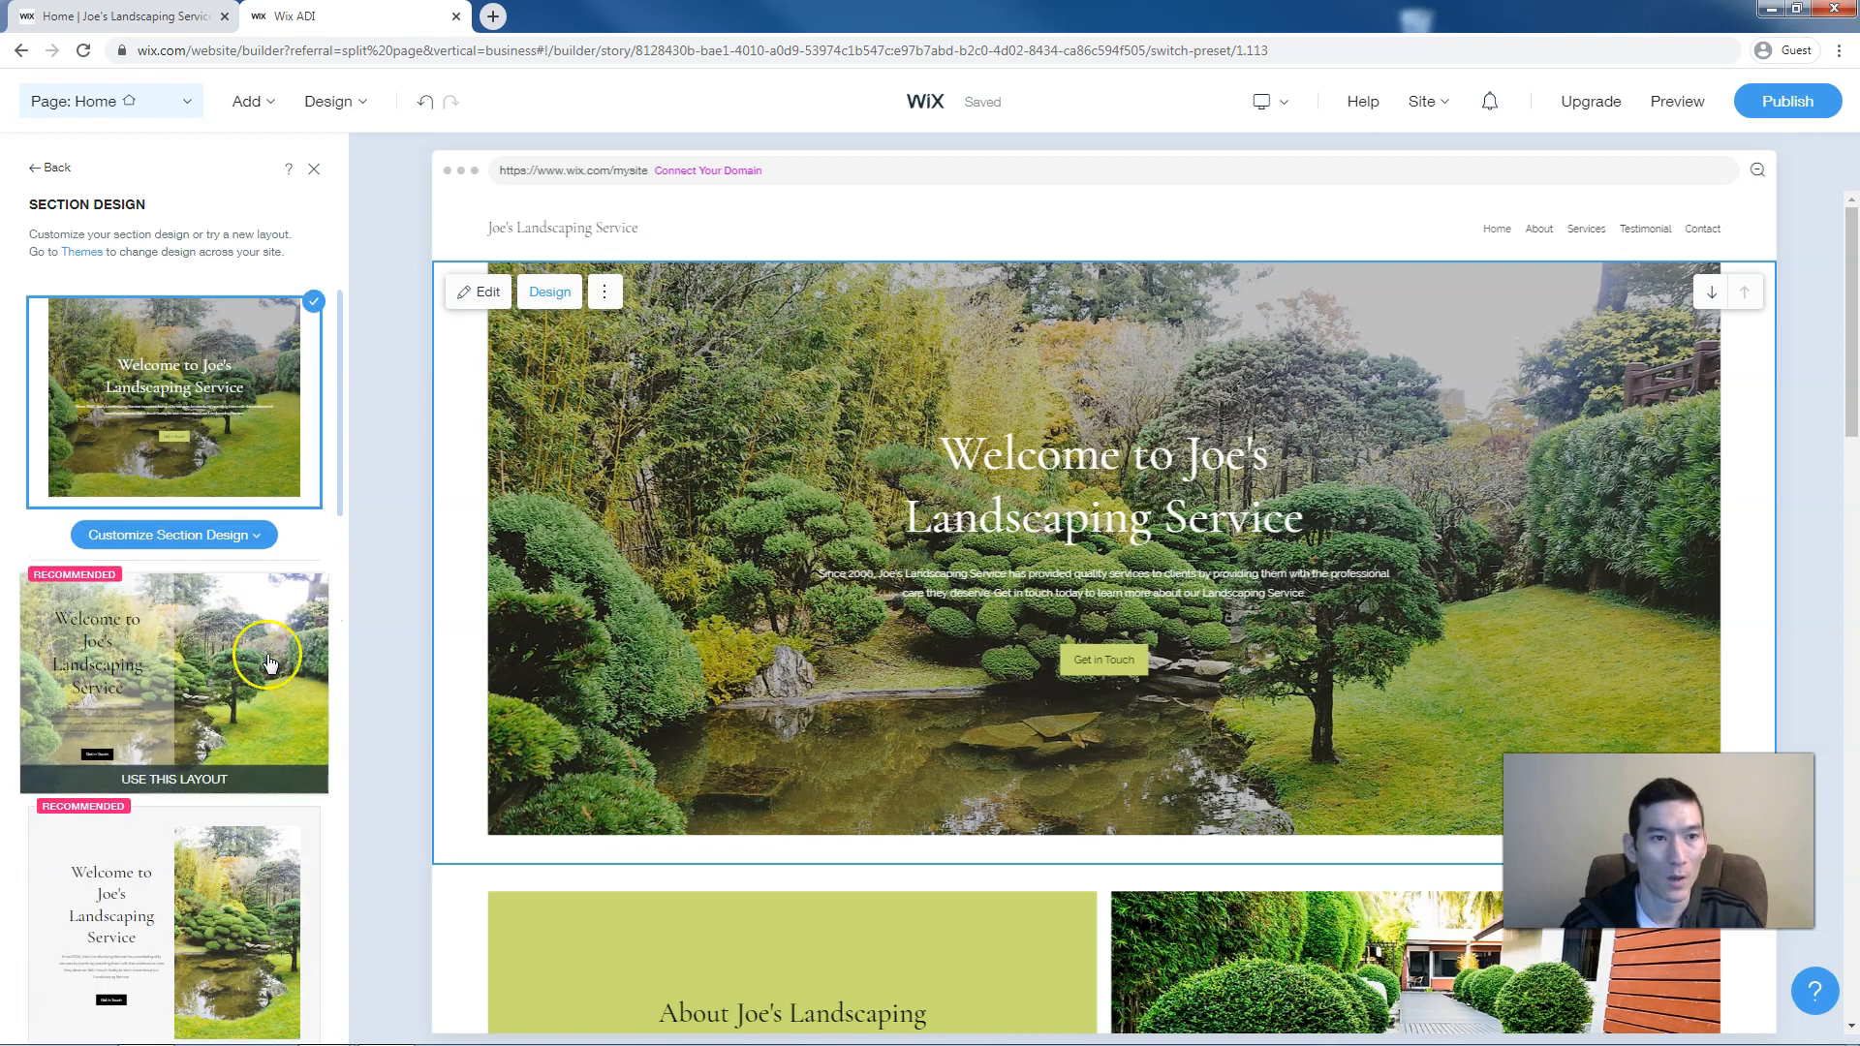
click(268, 659)
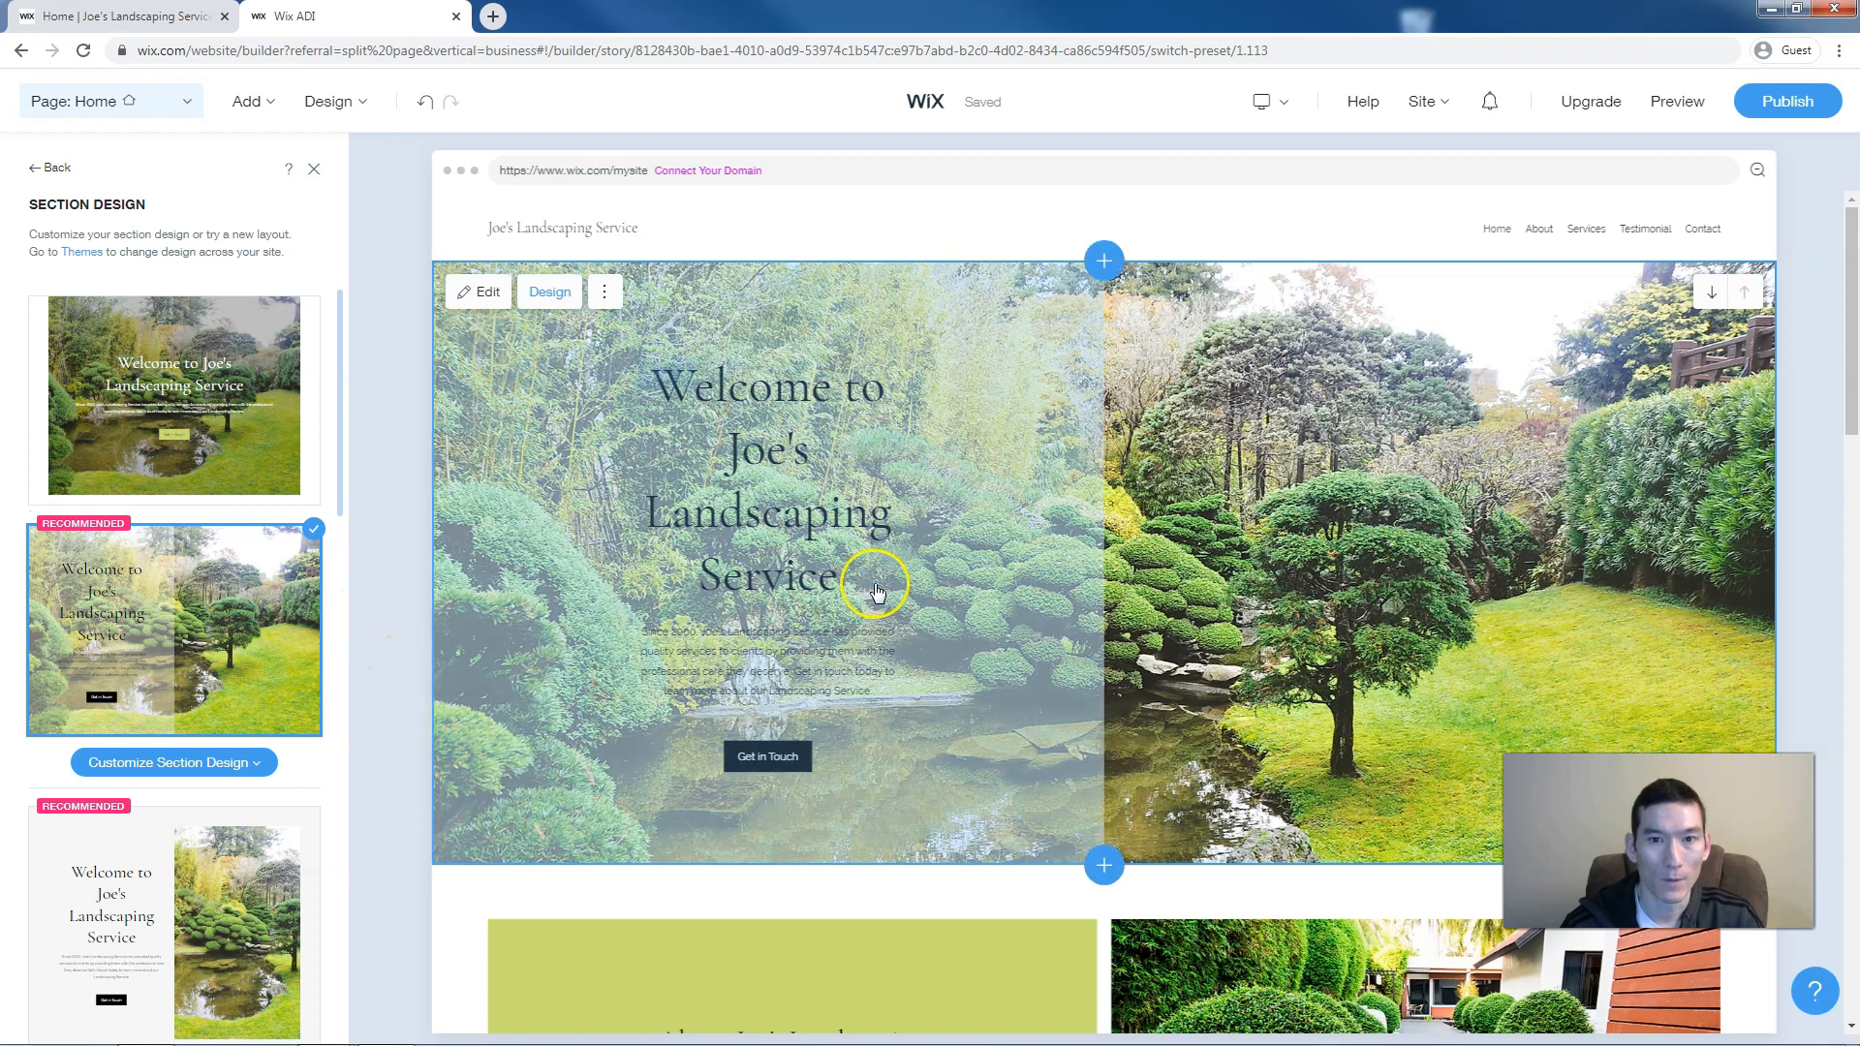
Open the Welcome section's content settings and select the hero description text
scroll(875, 581, down, 2)
scroll(875, 579, up, 2)
click(792, 422)
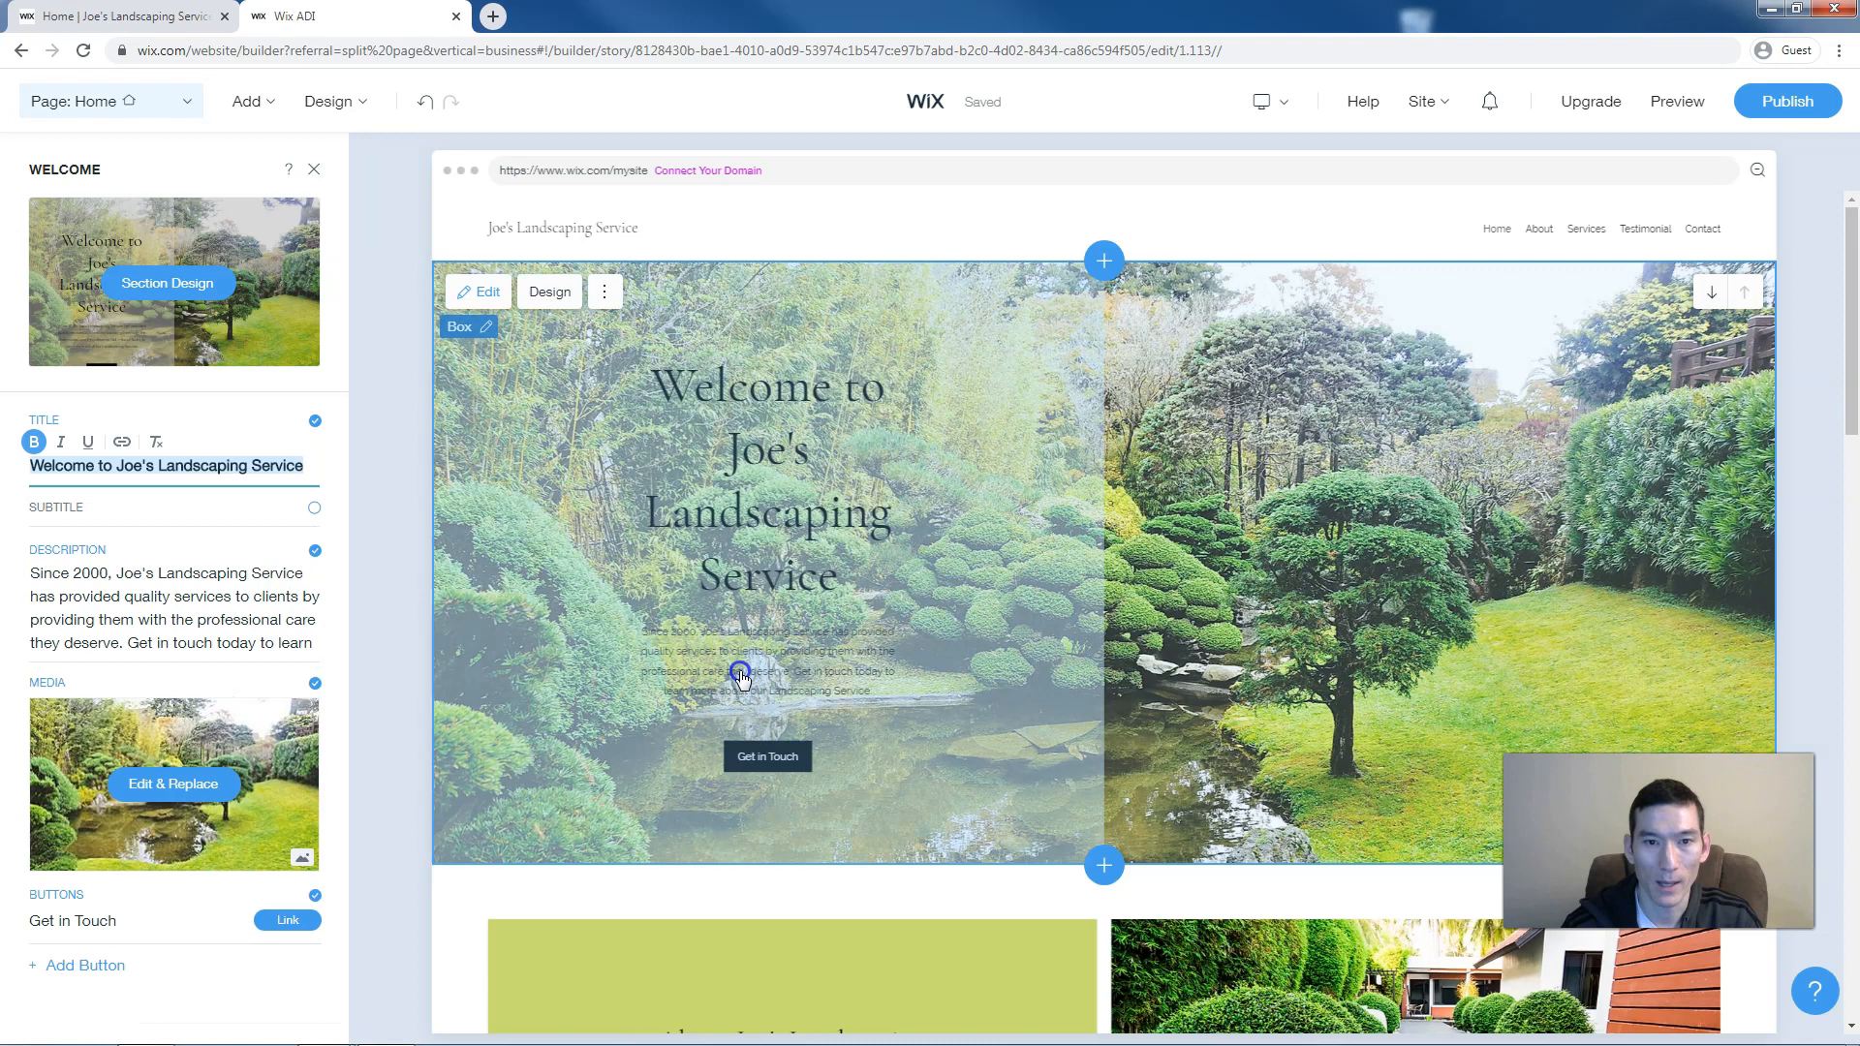
click(741, 671)
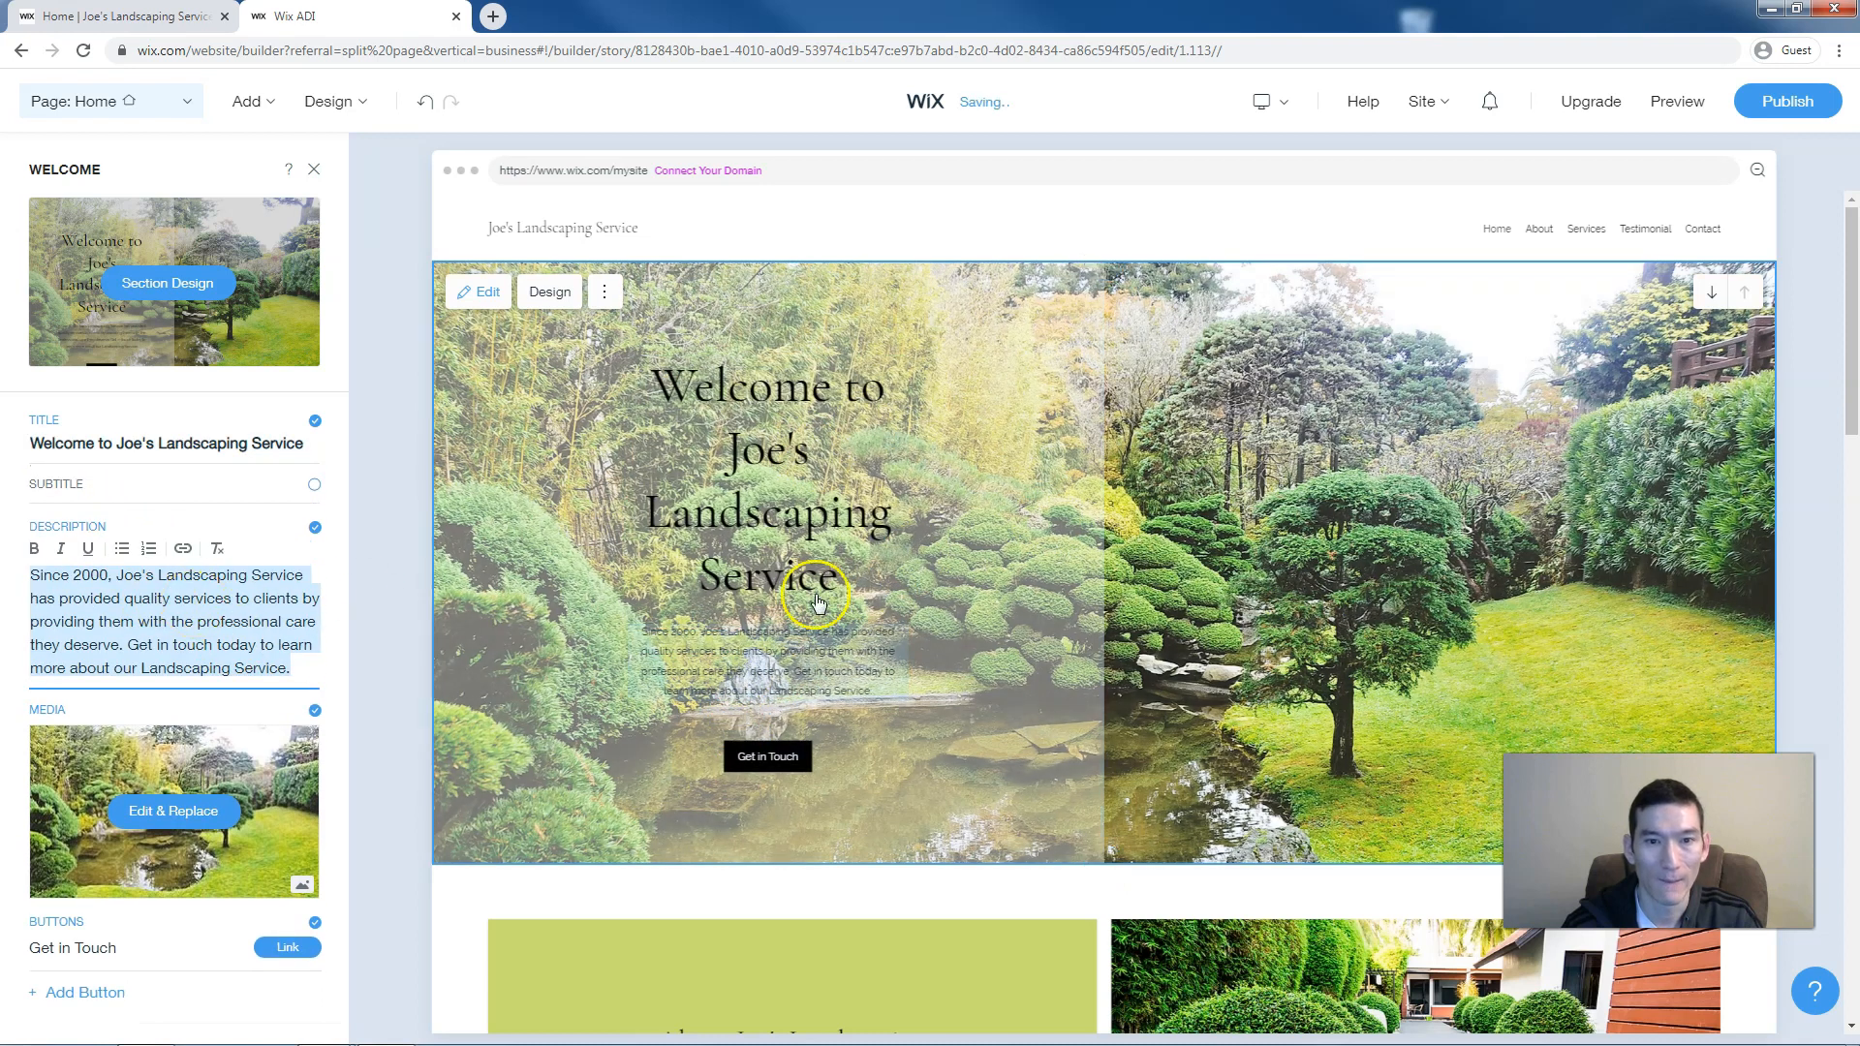
scroll(816, 601, down, 5)
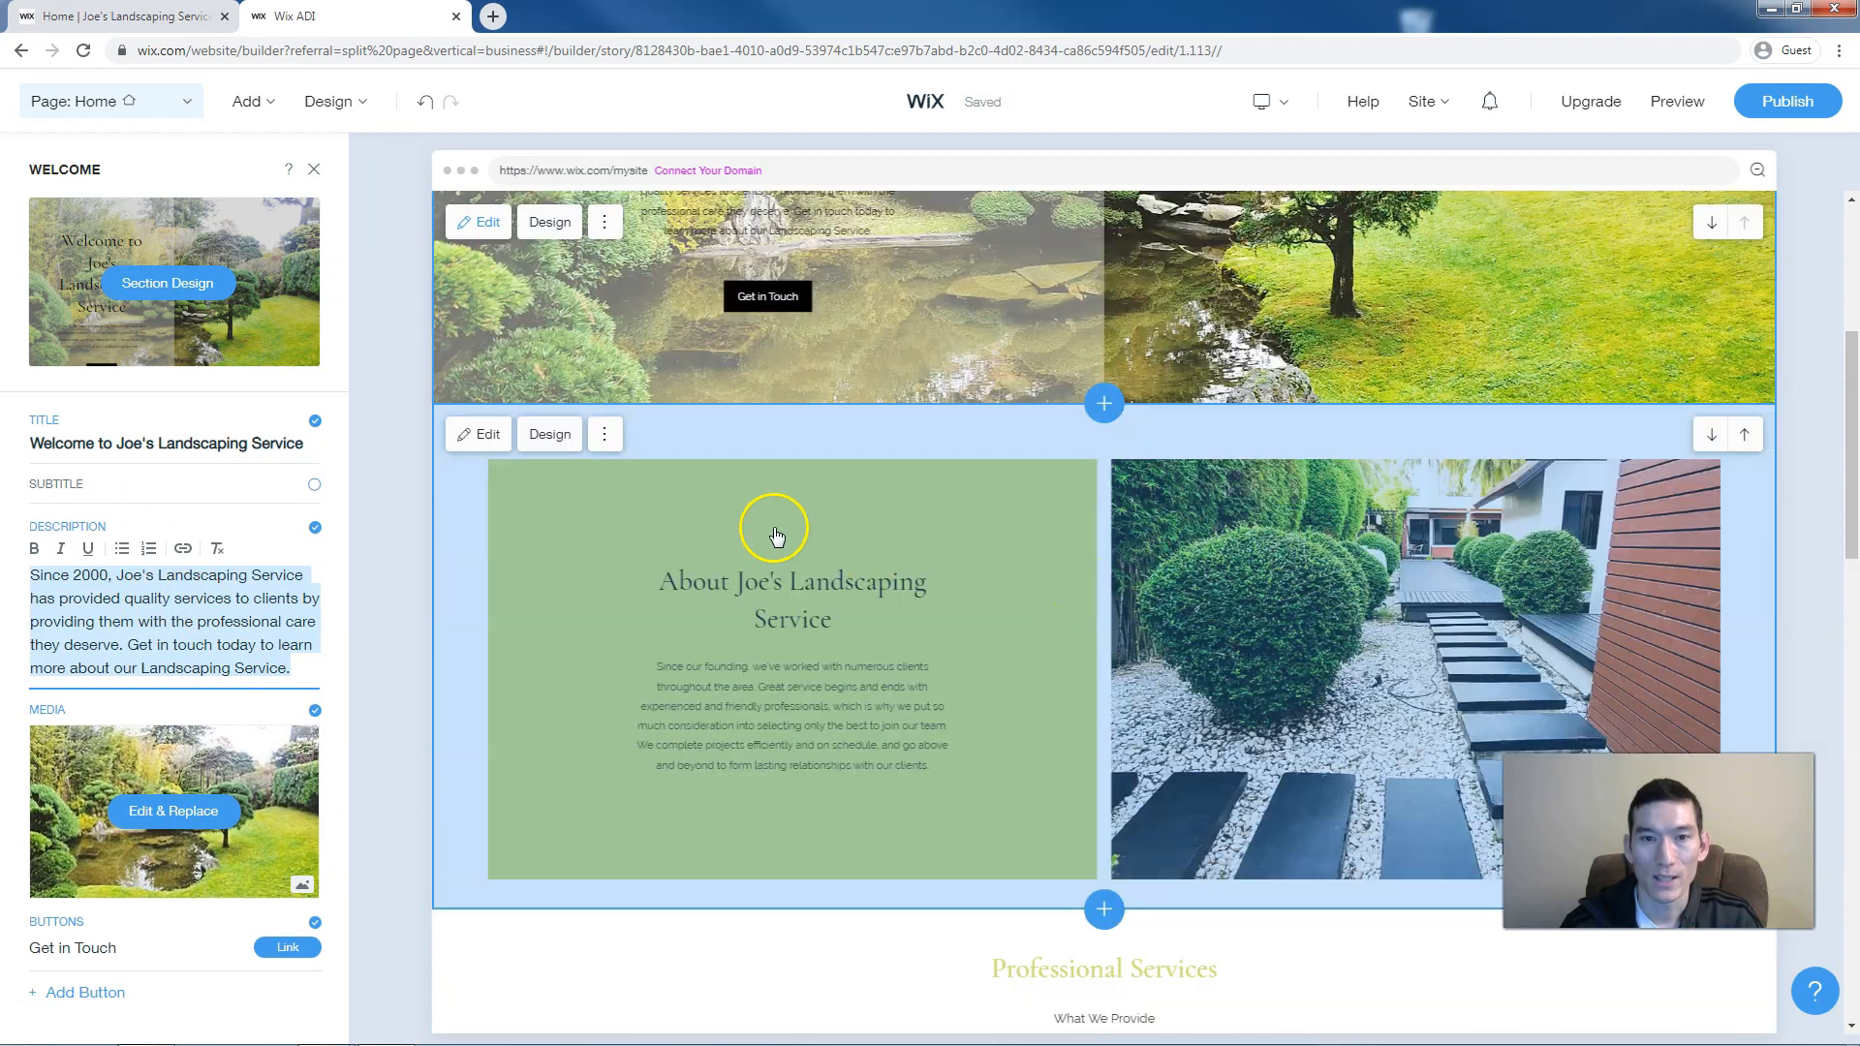
Browse alternative layouts for the About section without changing it
click(753, 458)
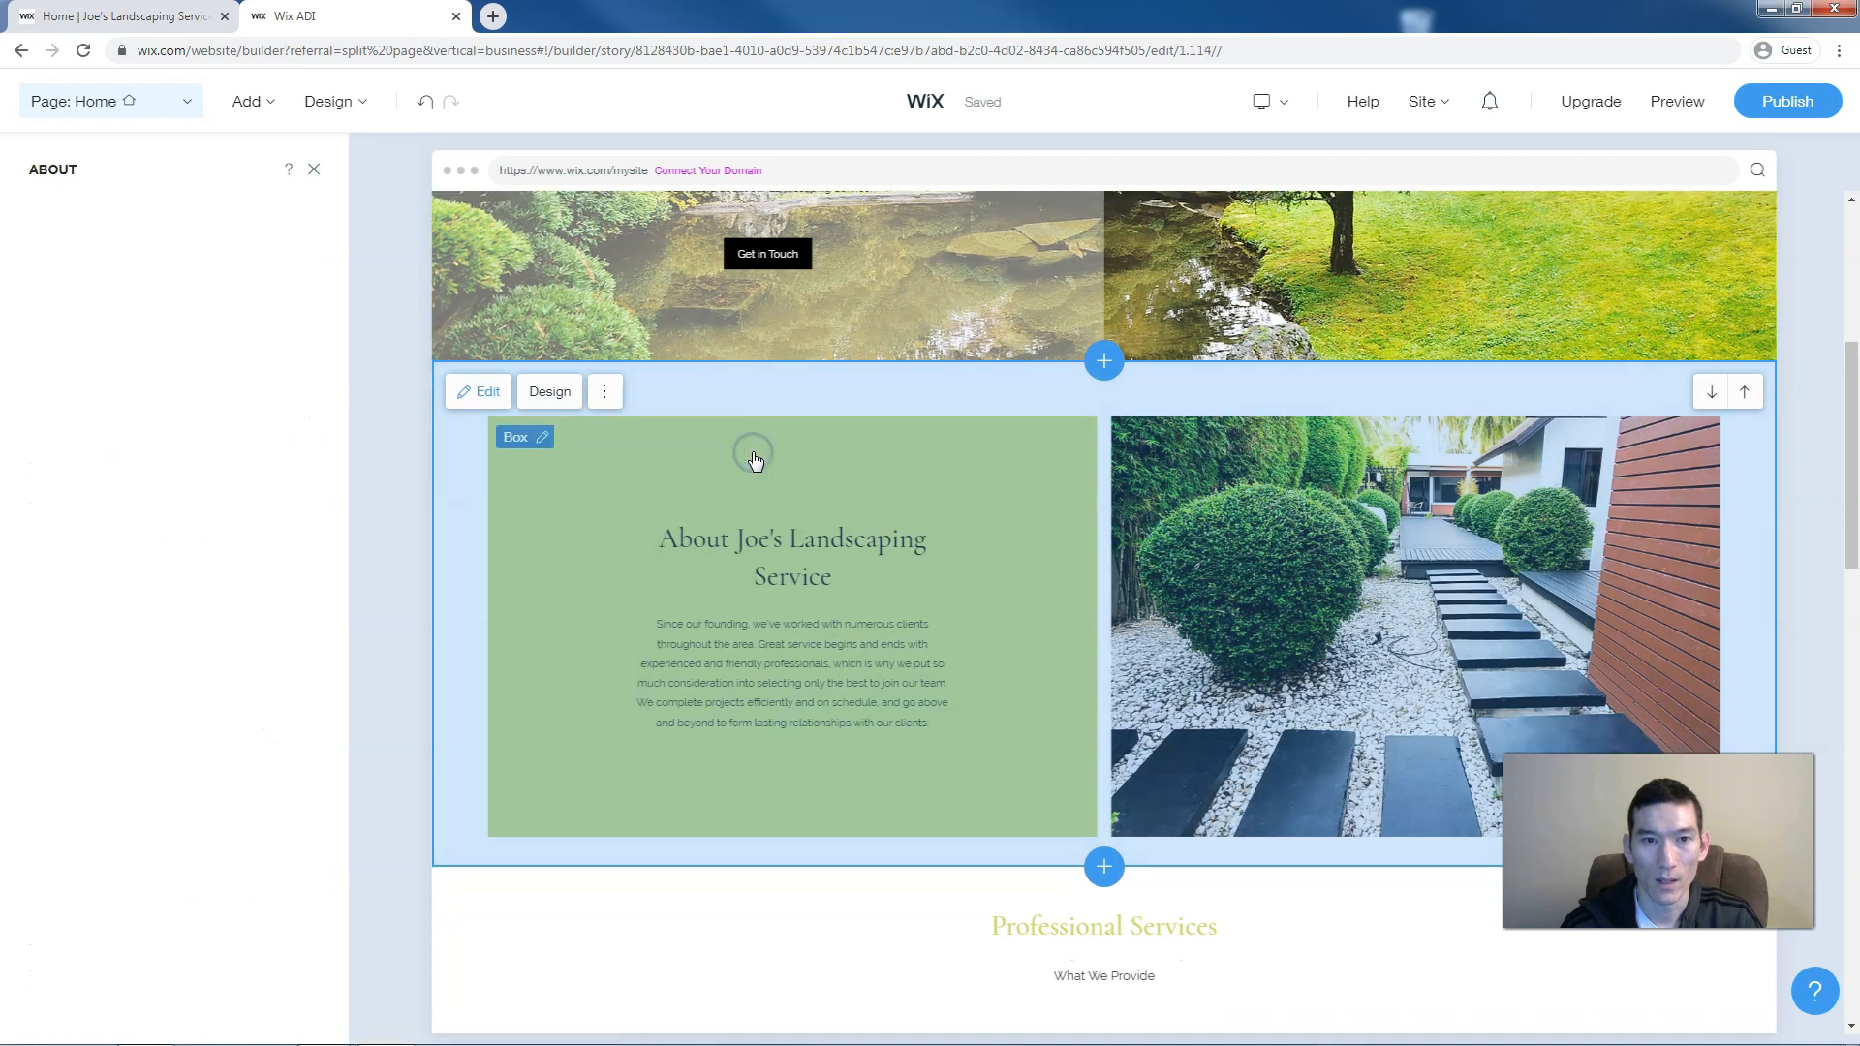
click(542, 393)
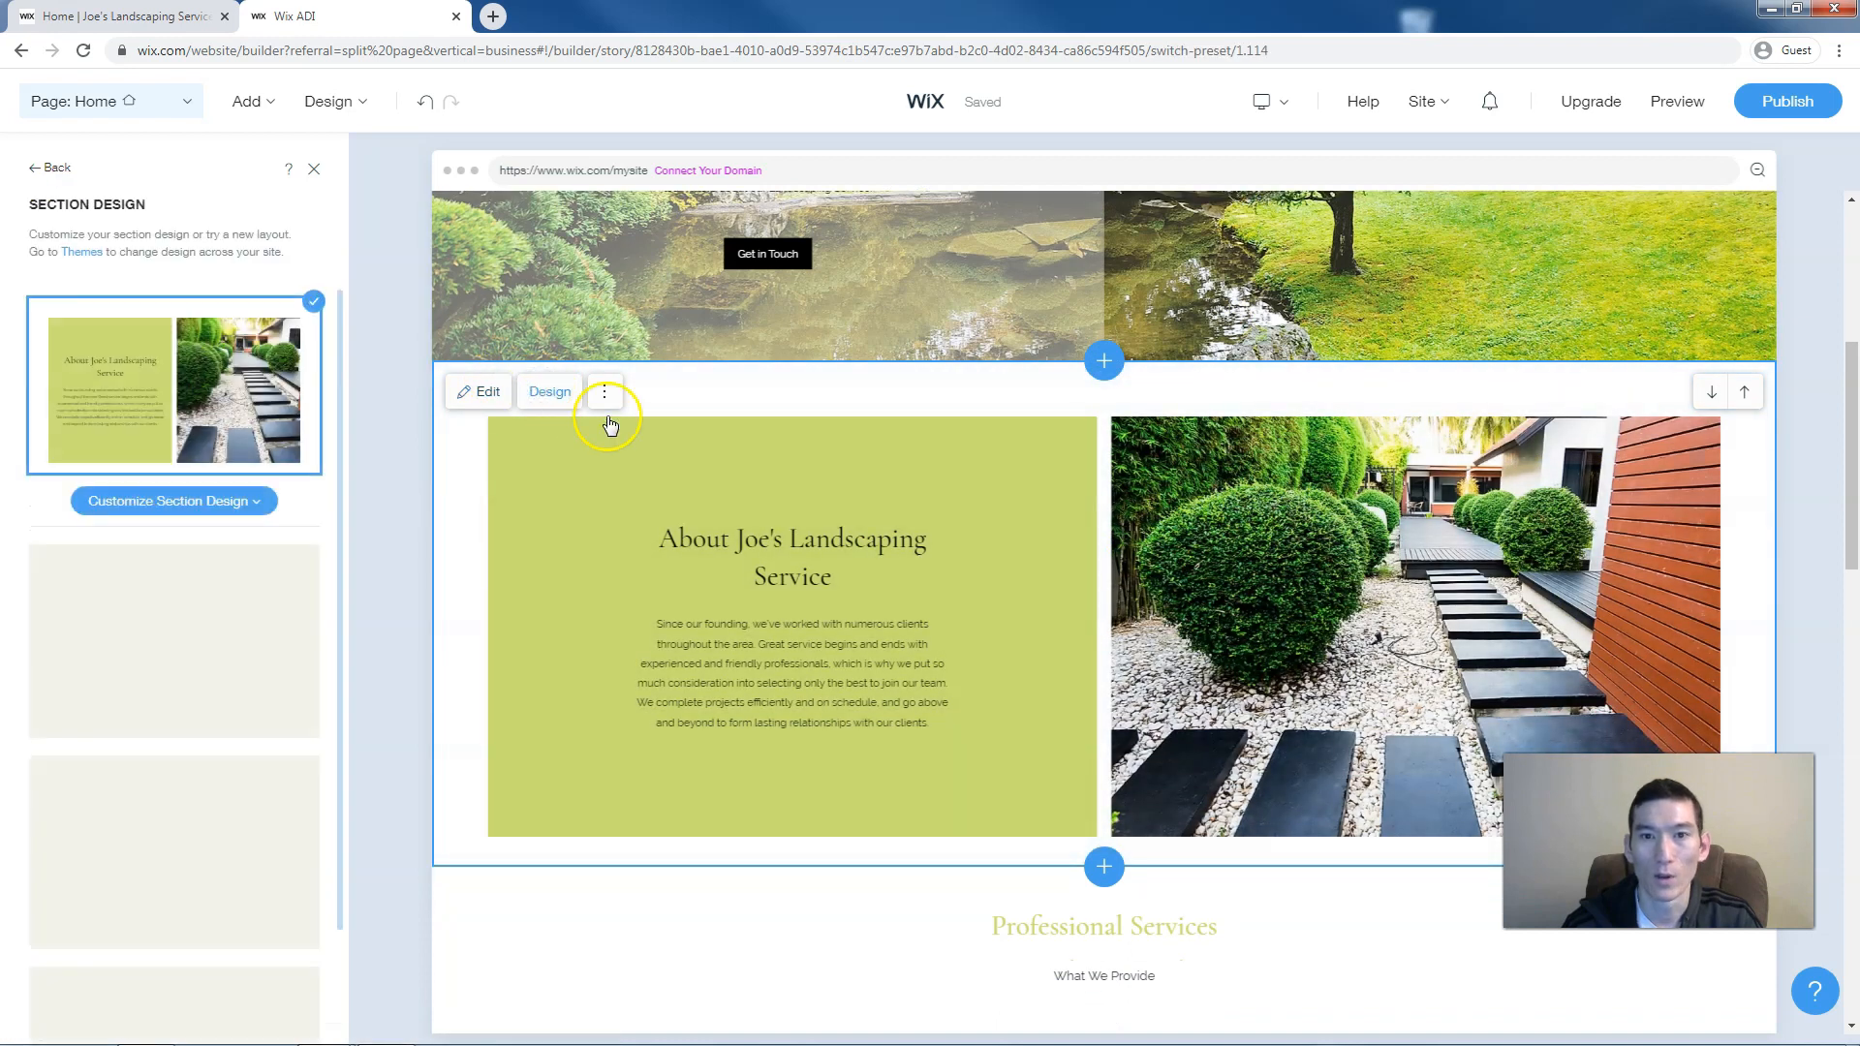
click(590, 392)
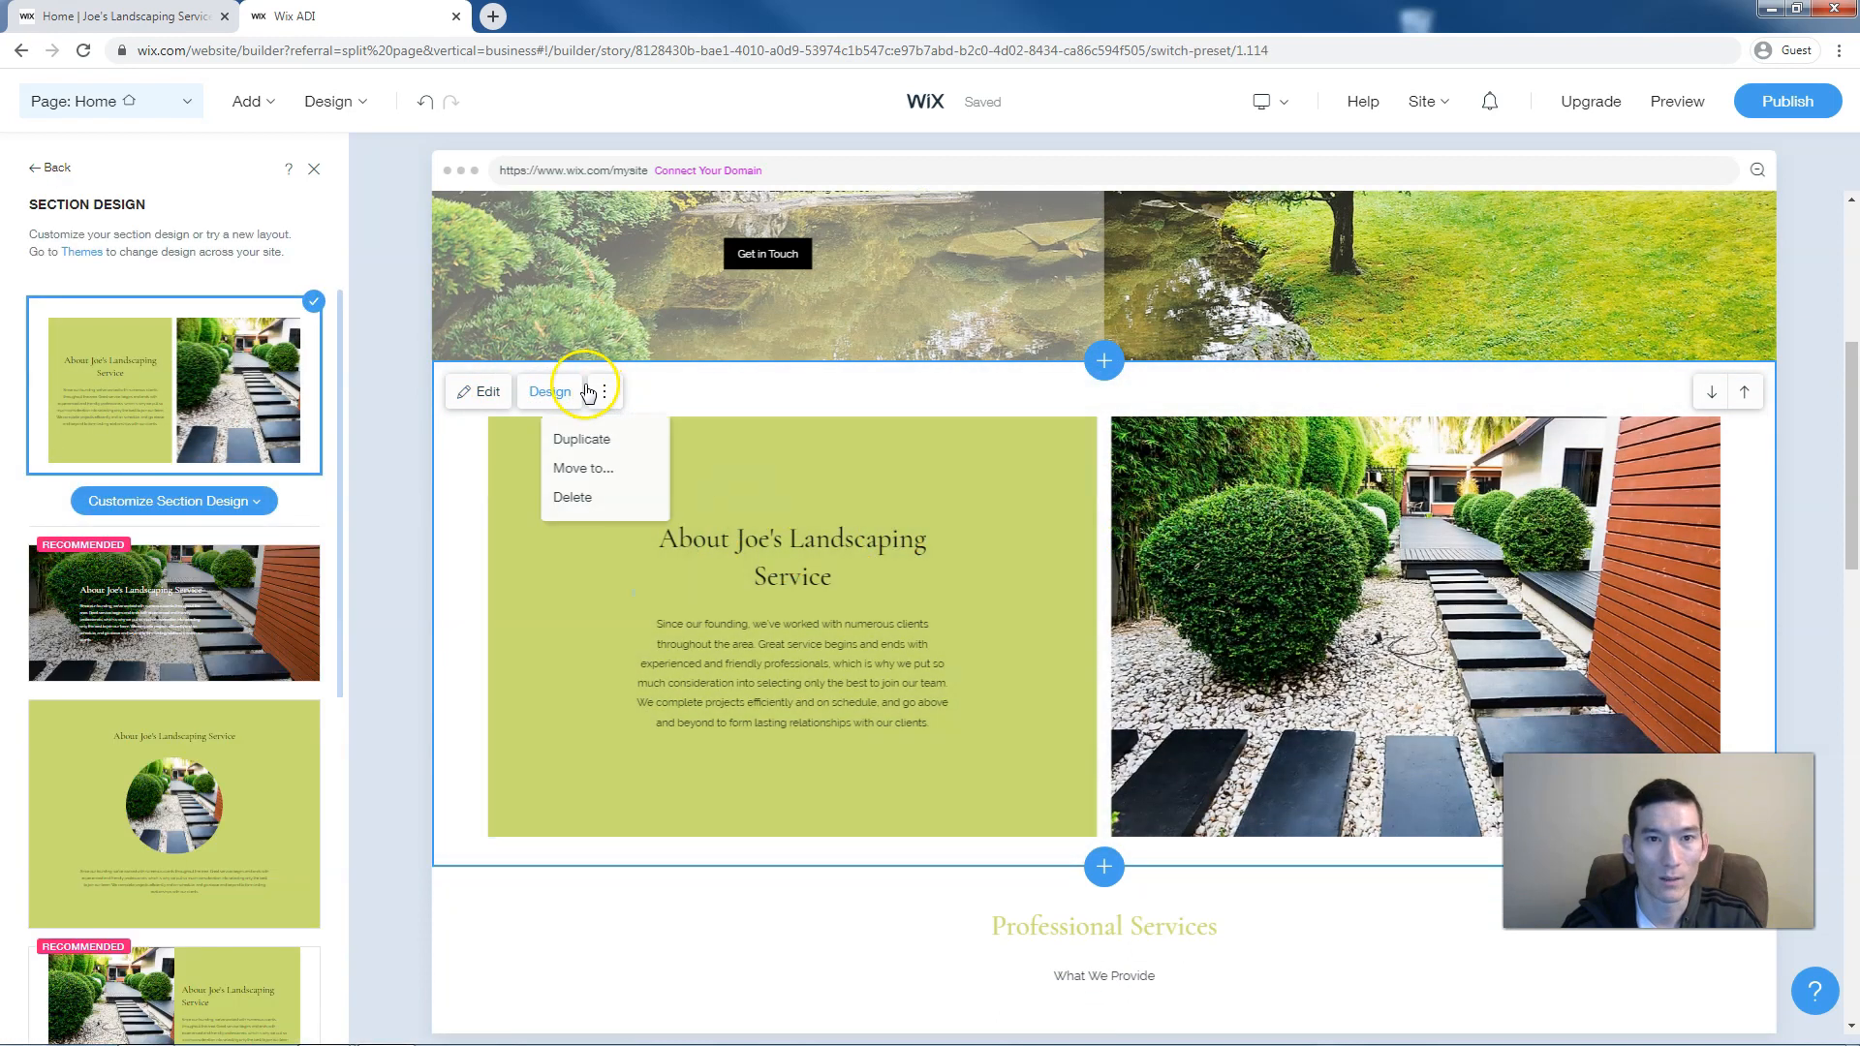
click(433, 509)
scroll(149, 536, down, 2)
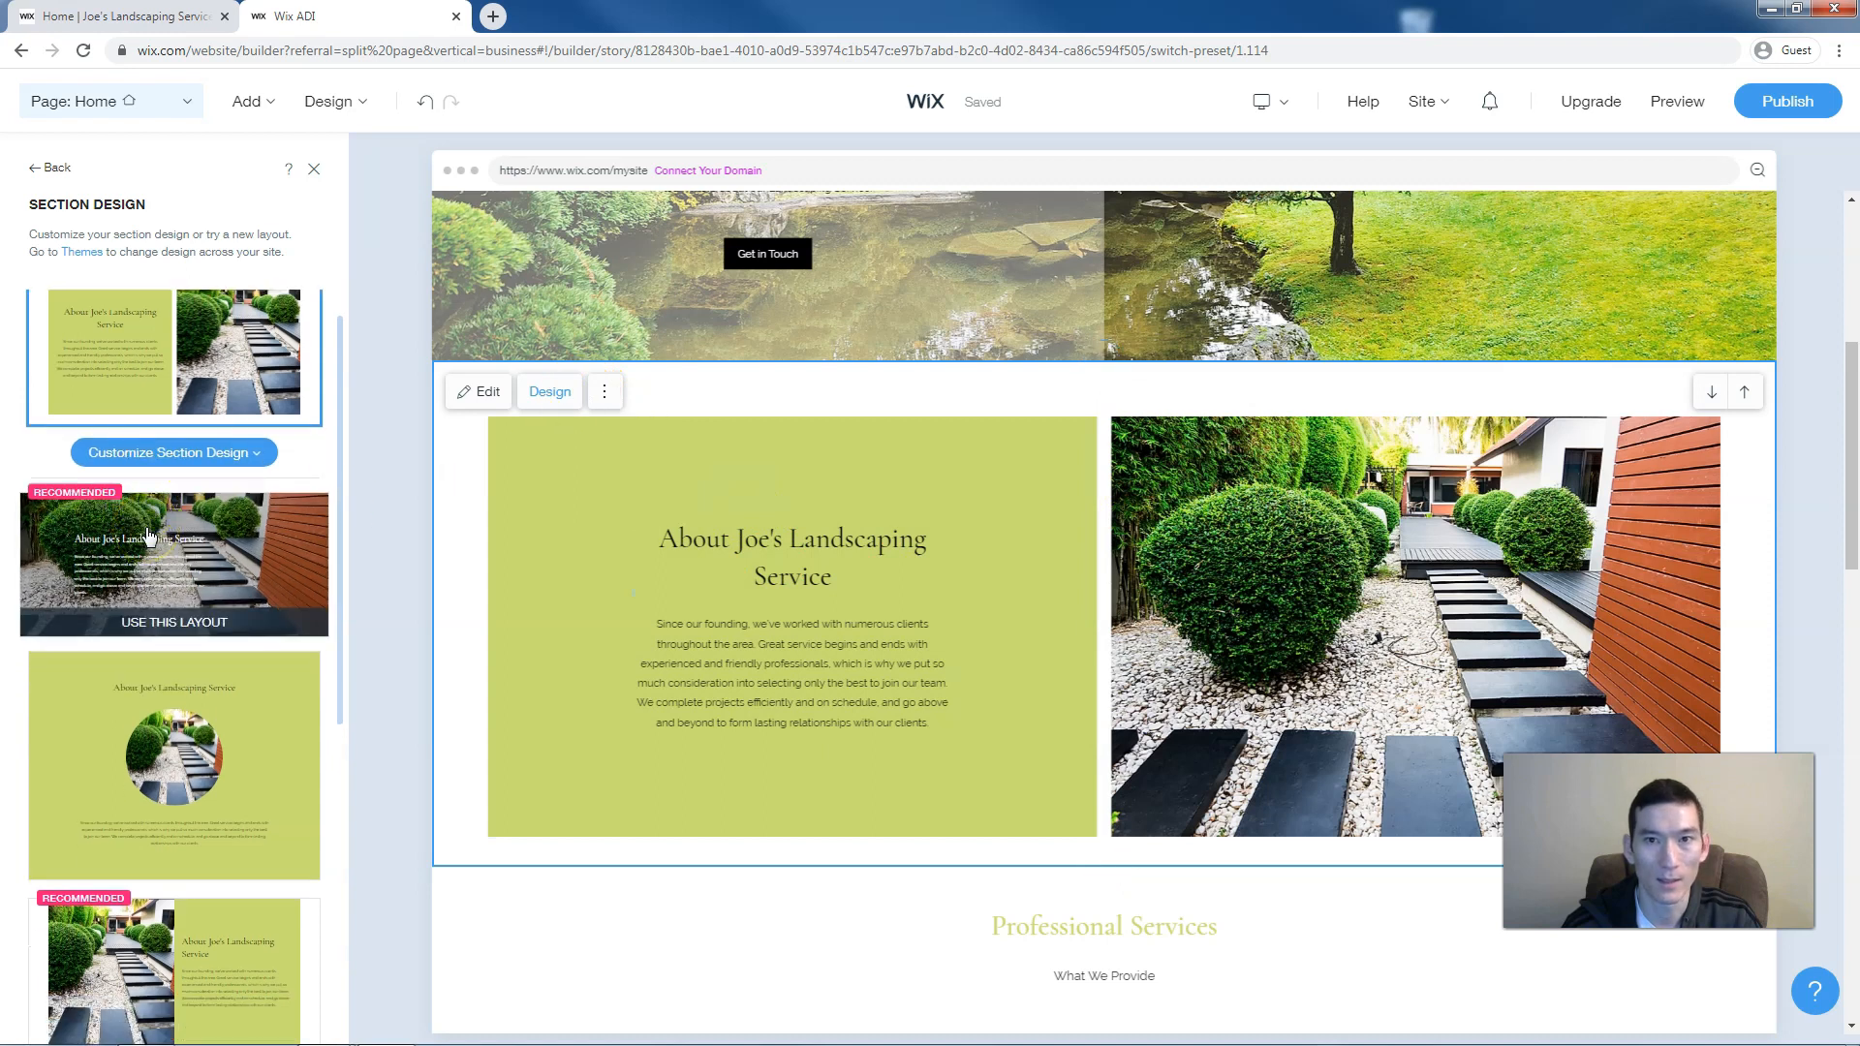
scroll(148, 535, down, 5)
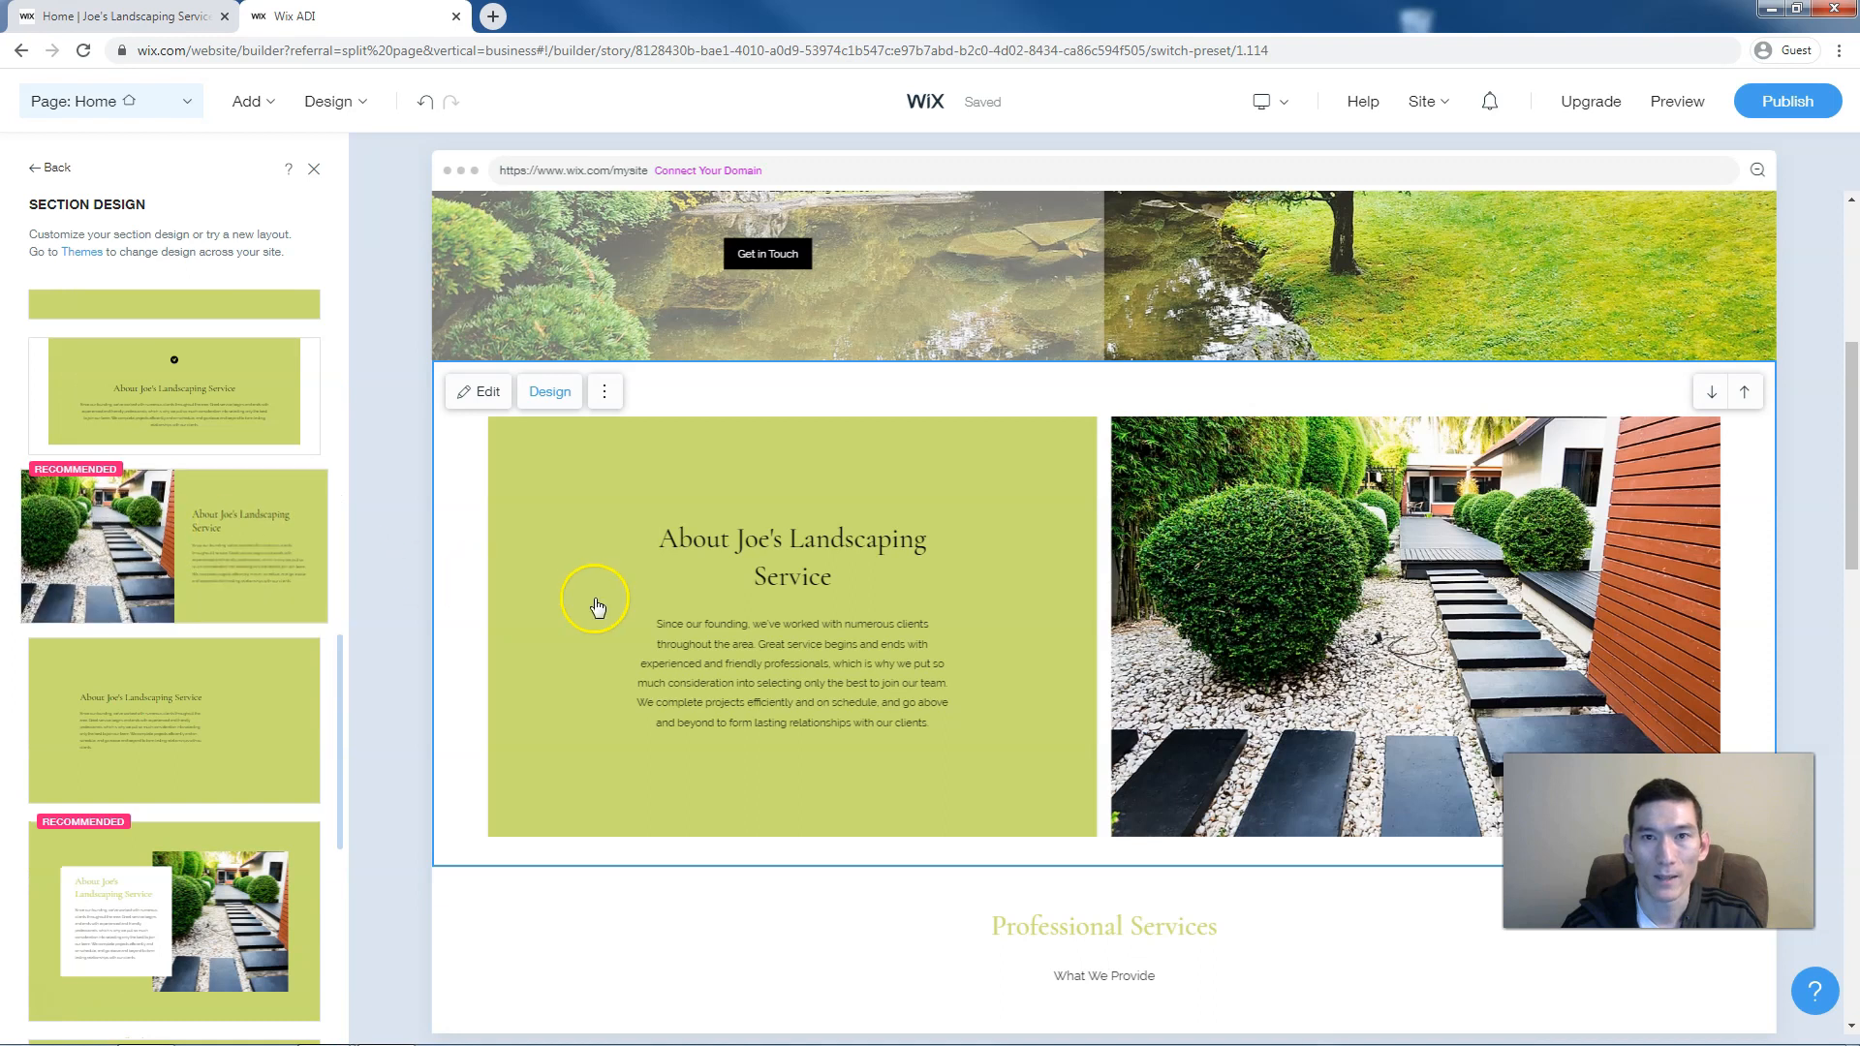
Open the colour options for the About description in its content settings
click(694, 637)
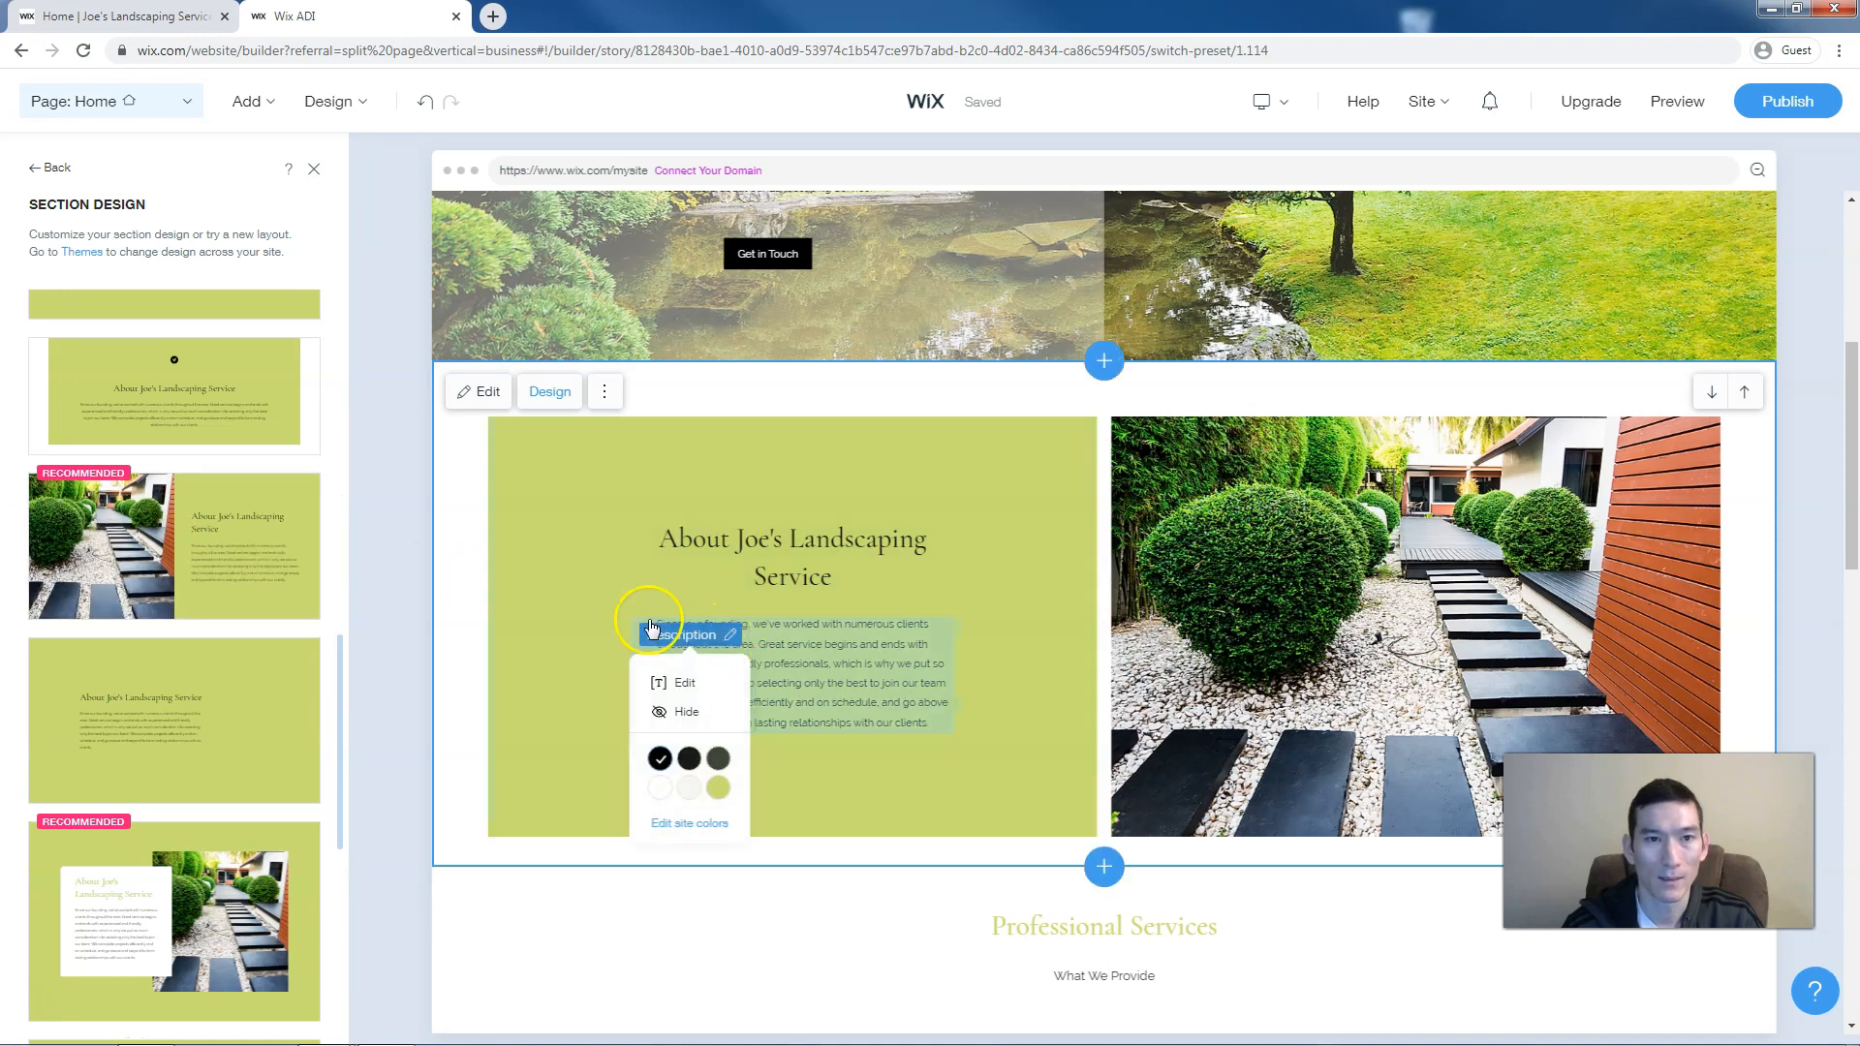
click(795, 548)
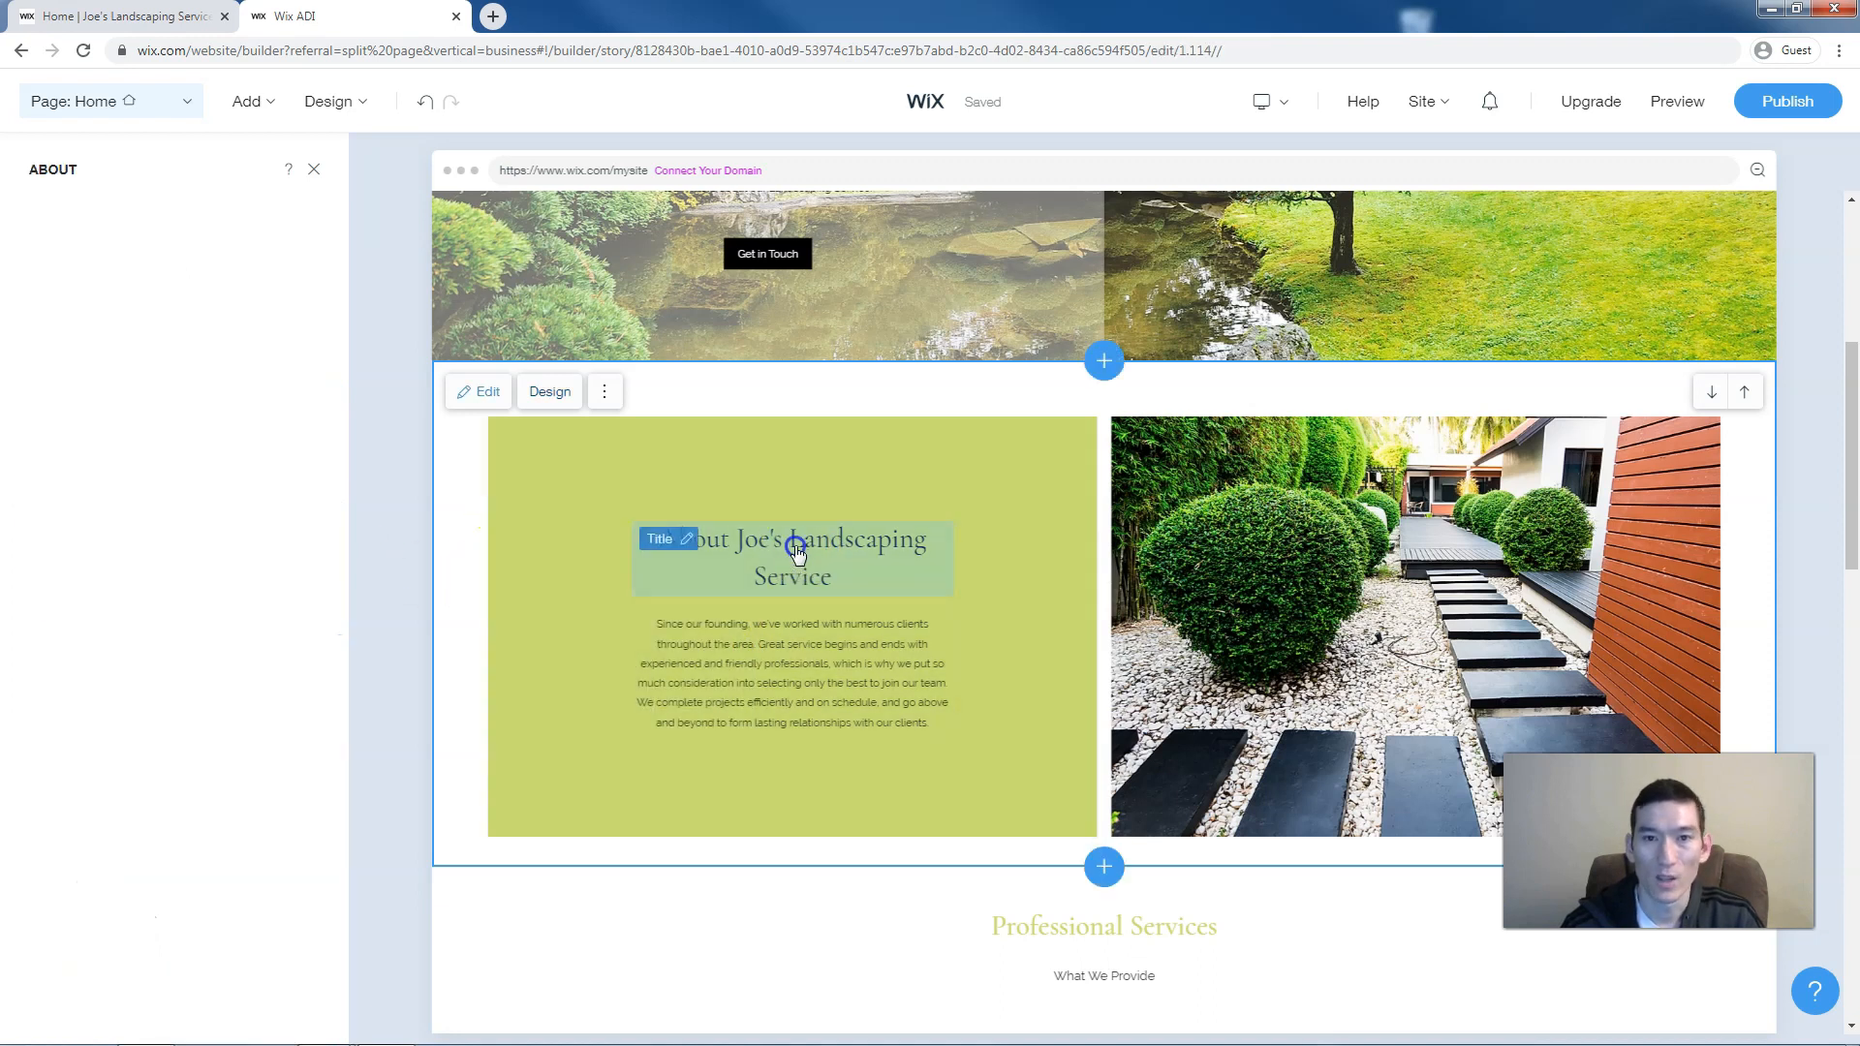
click(733, 654)
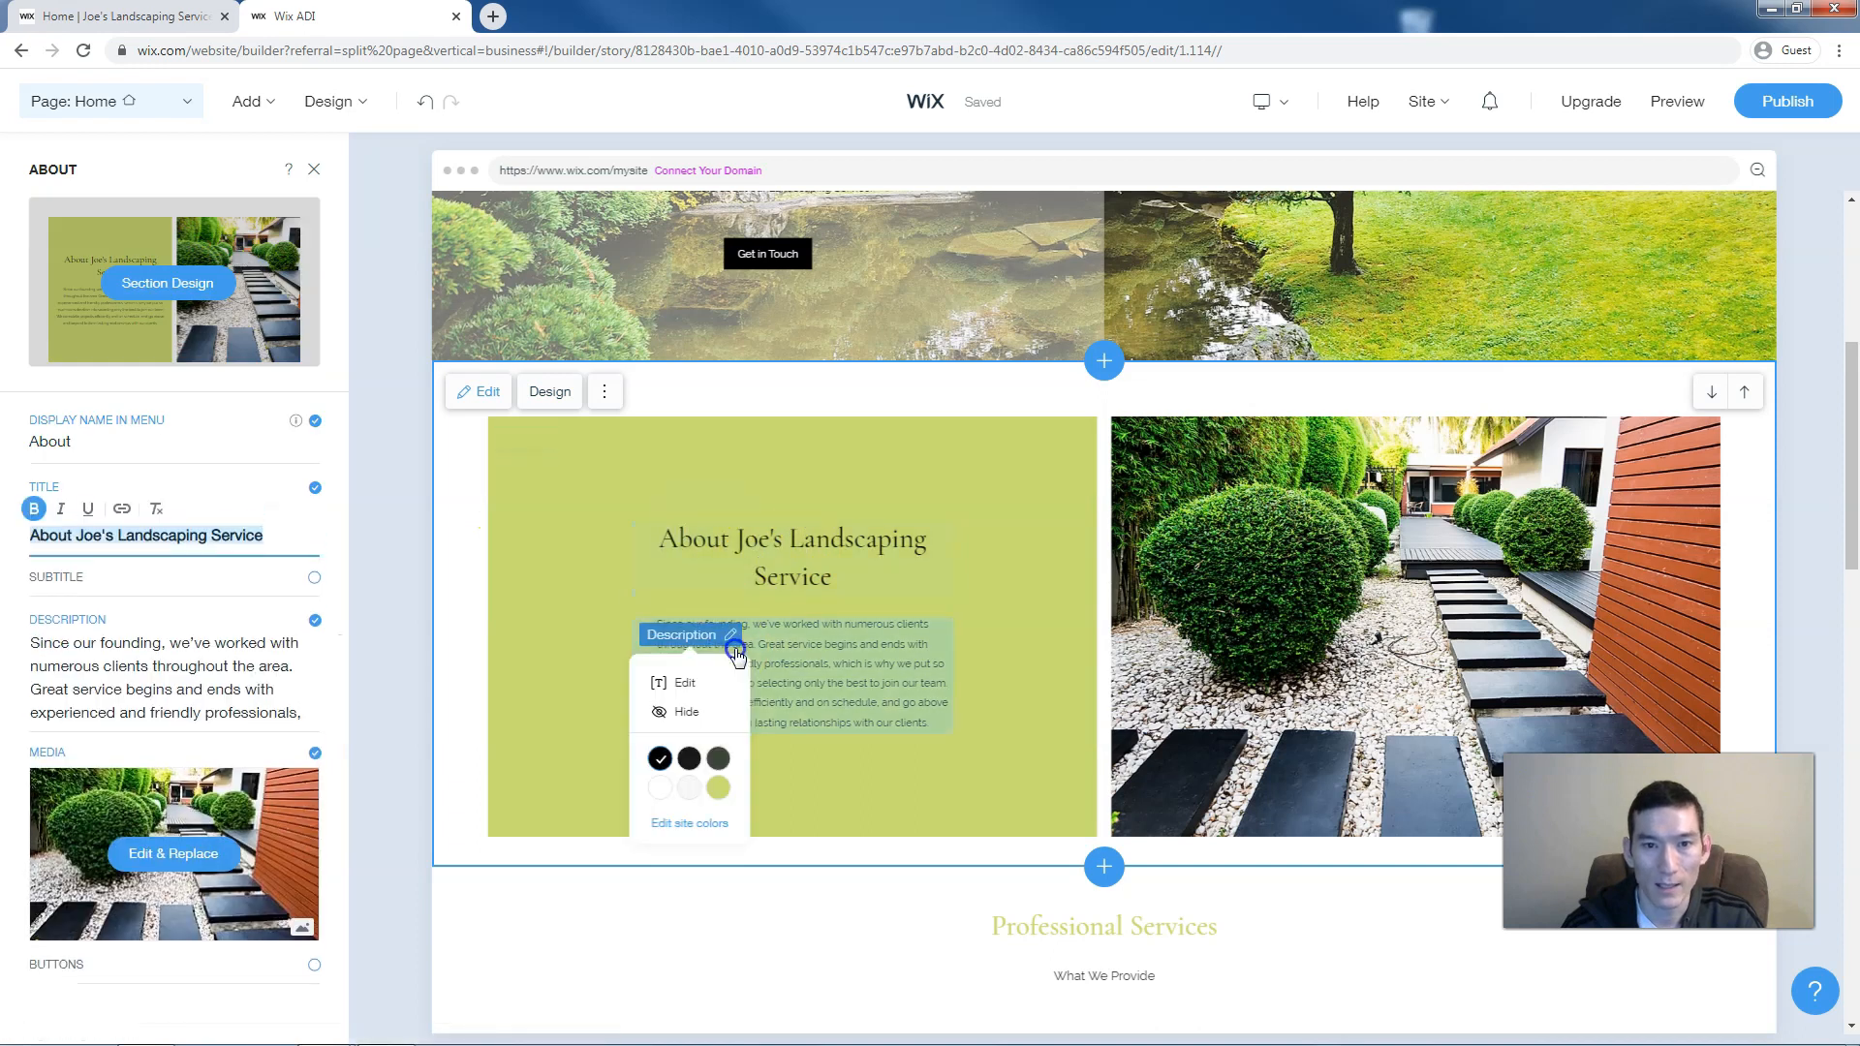
click(839, 645)
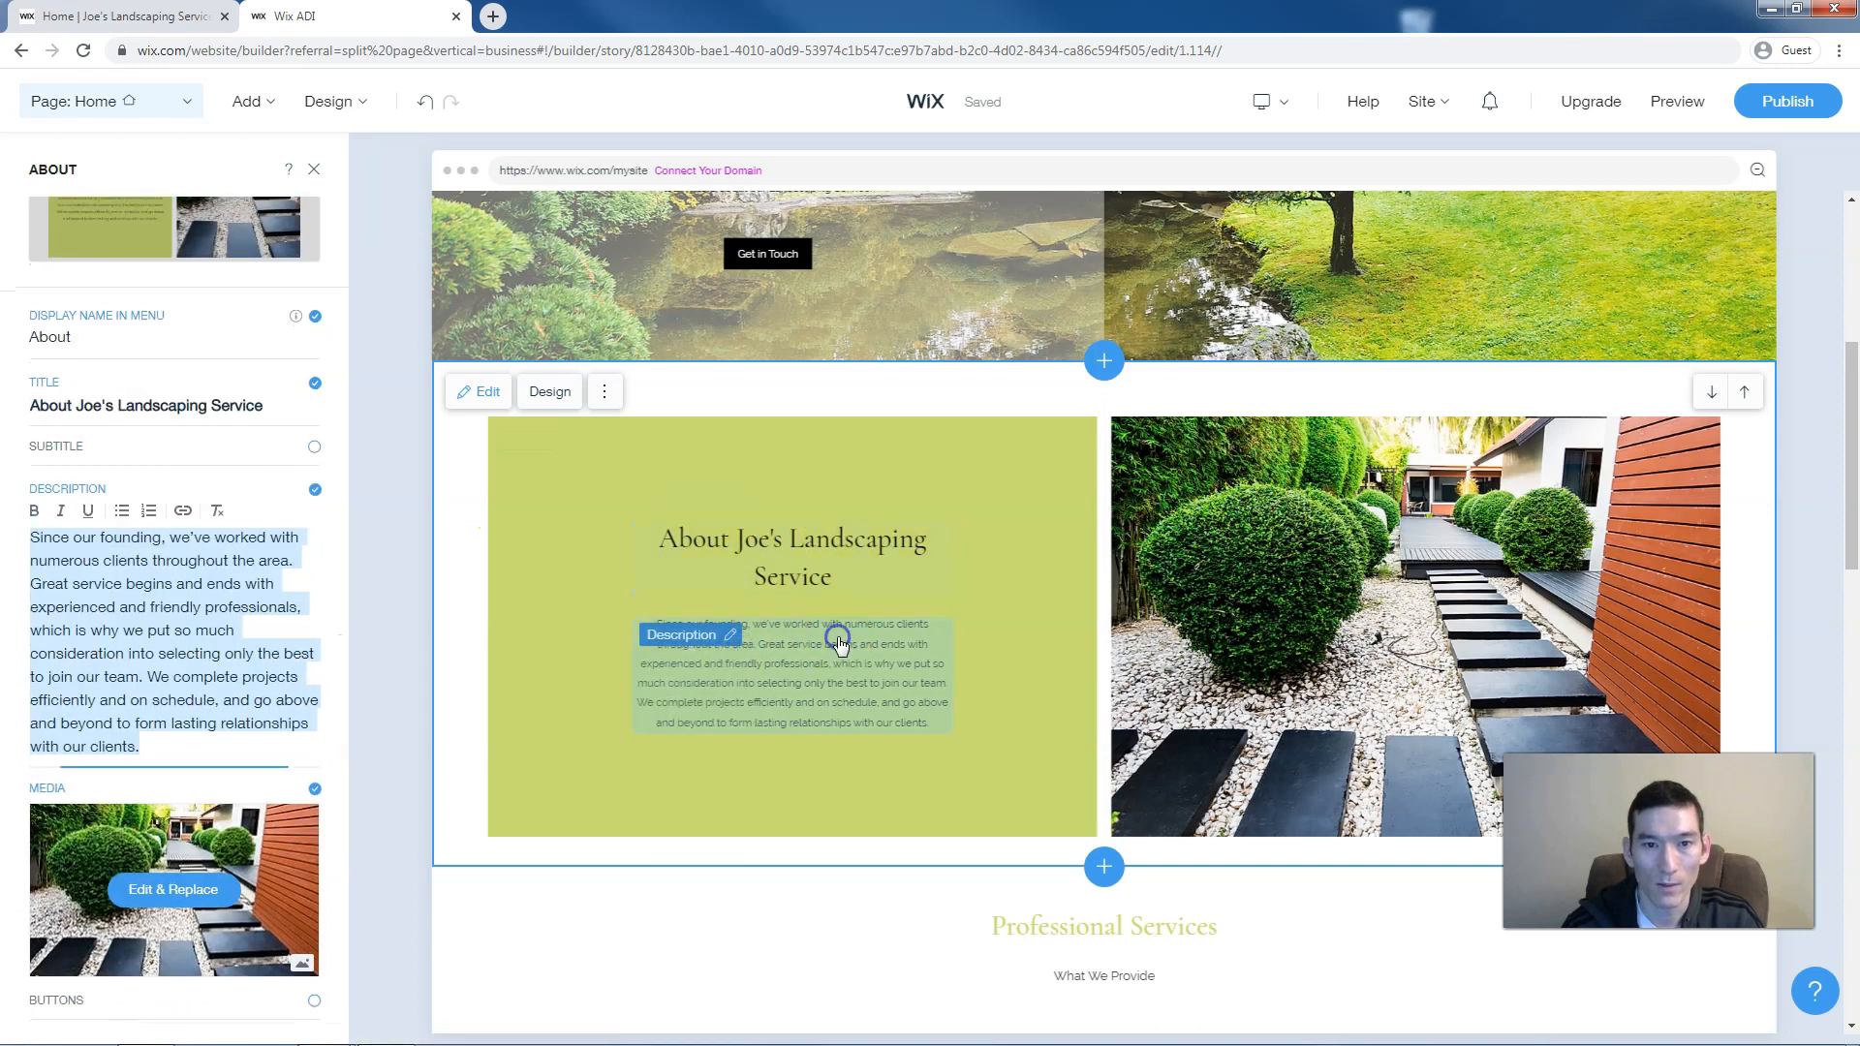
click(708, 638)
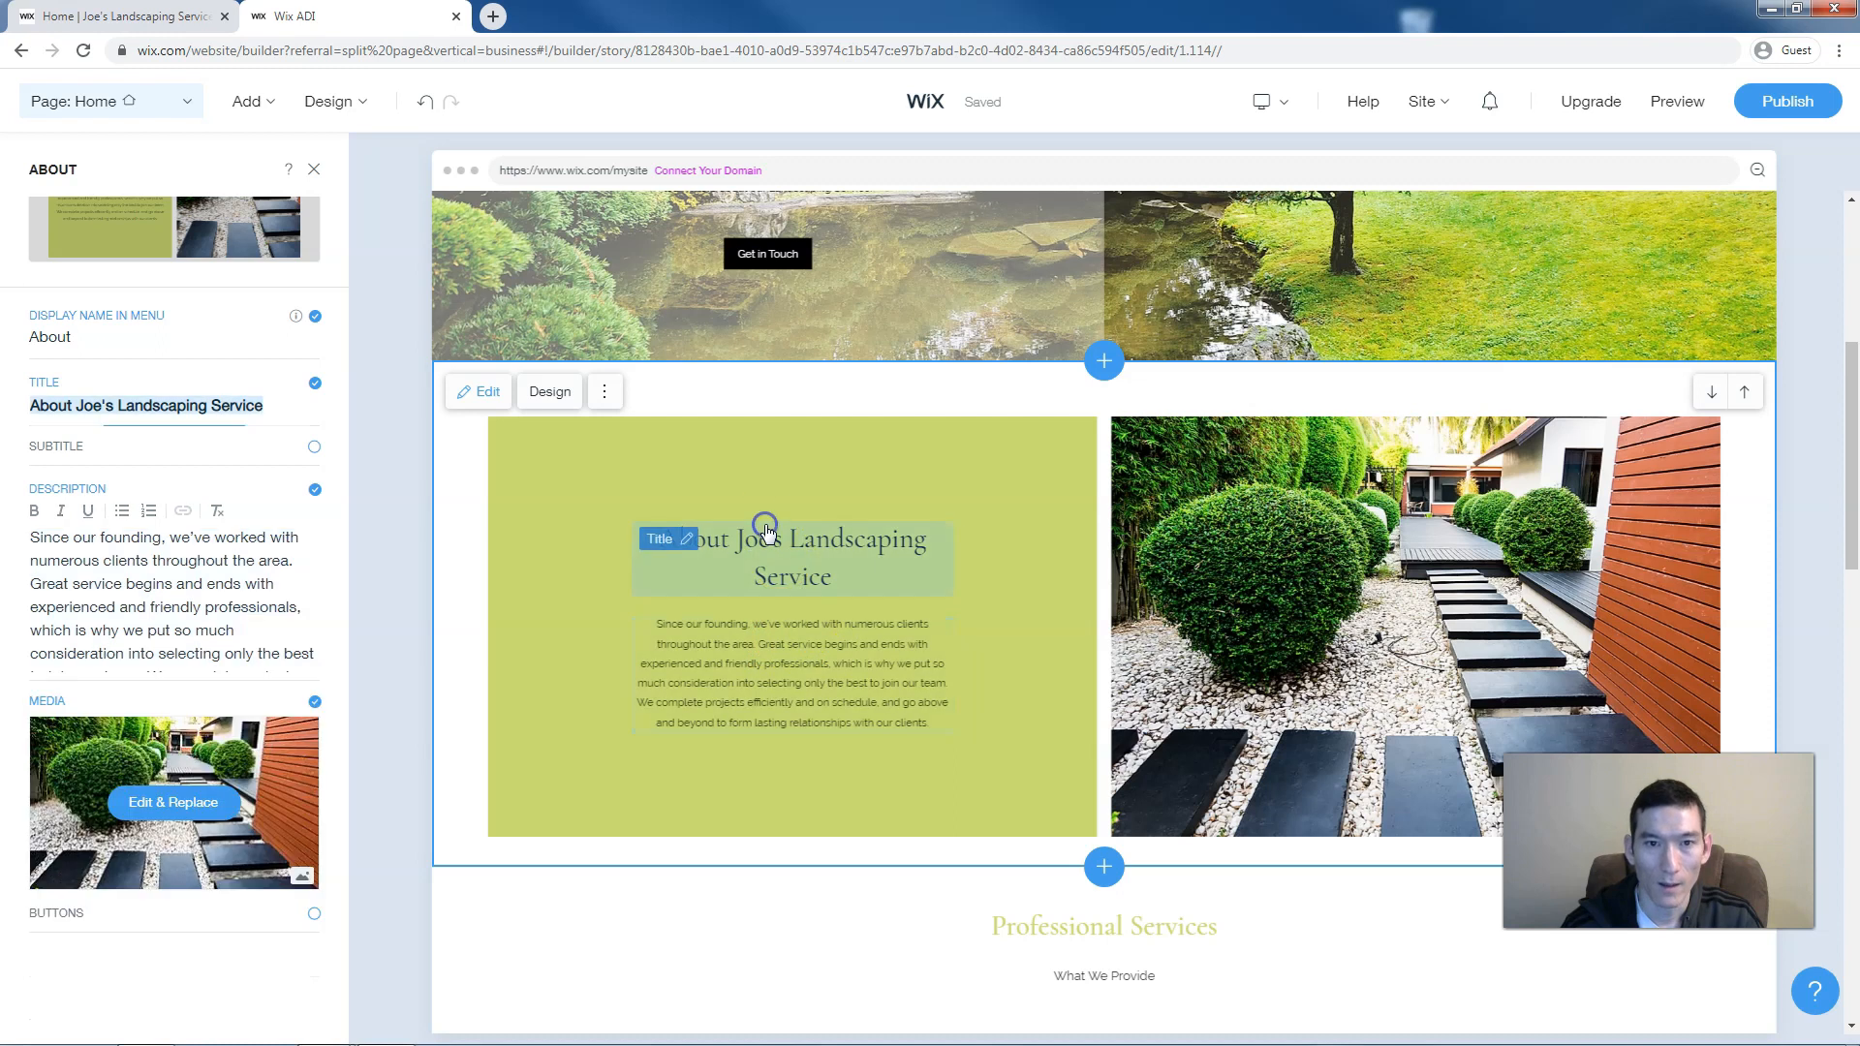
Change the About title to another site colour and select the Professional Services section
click(669, 542)
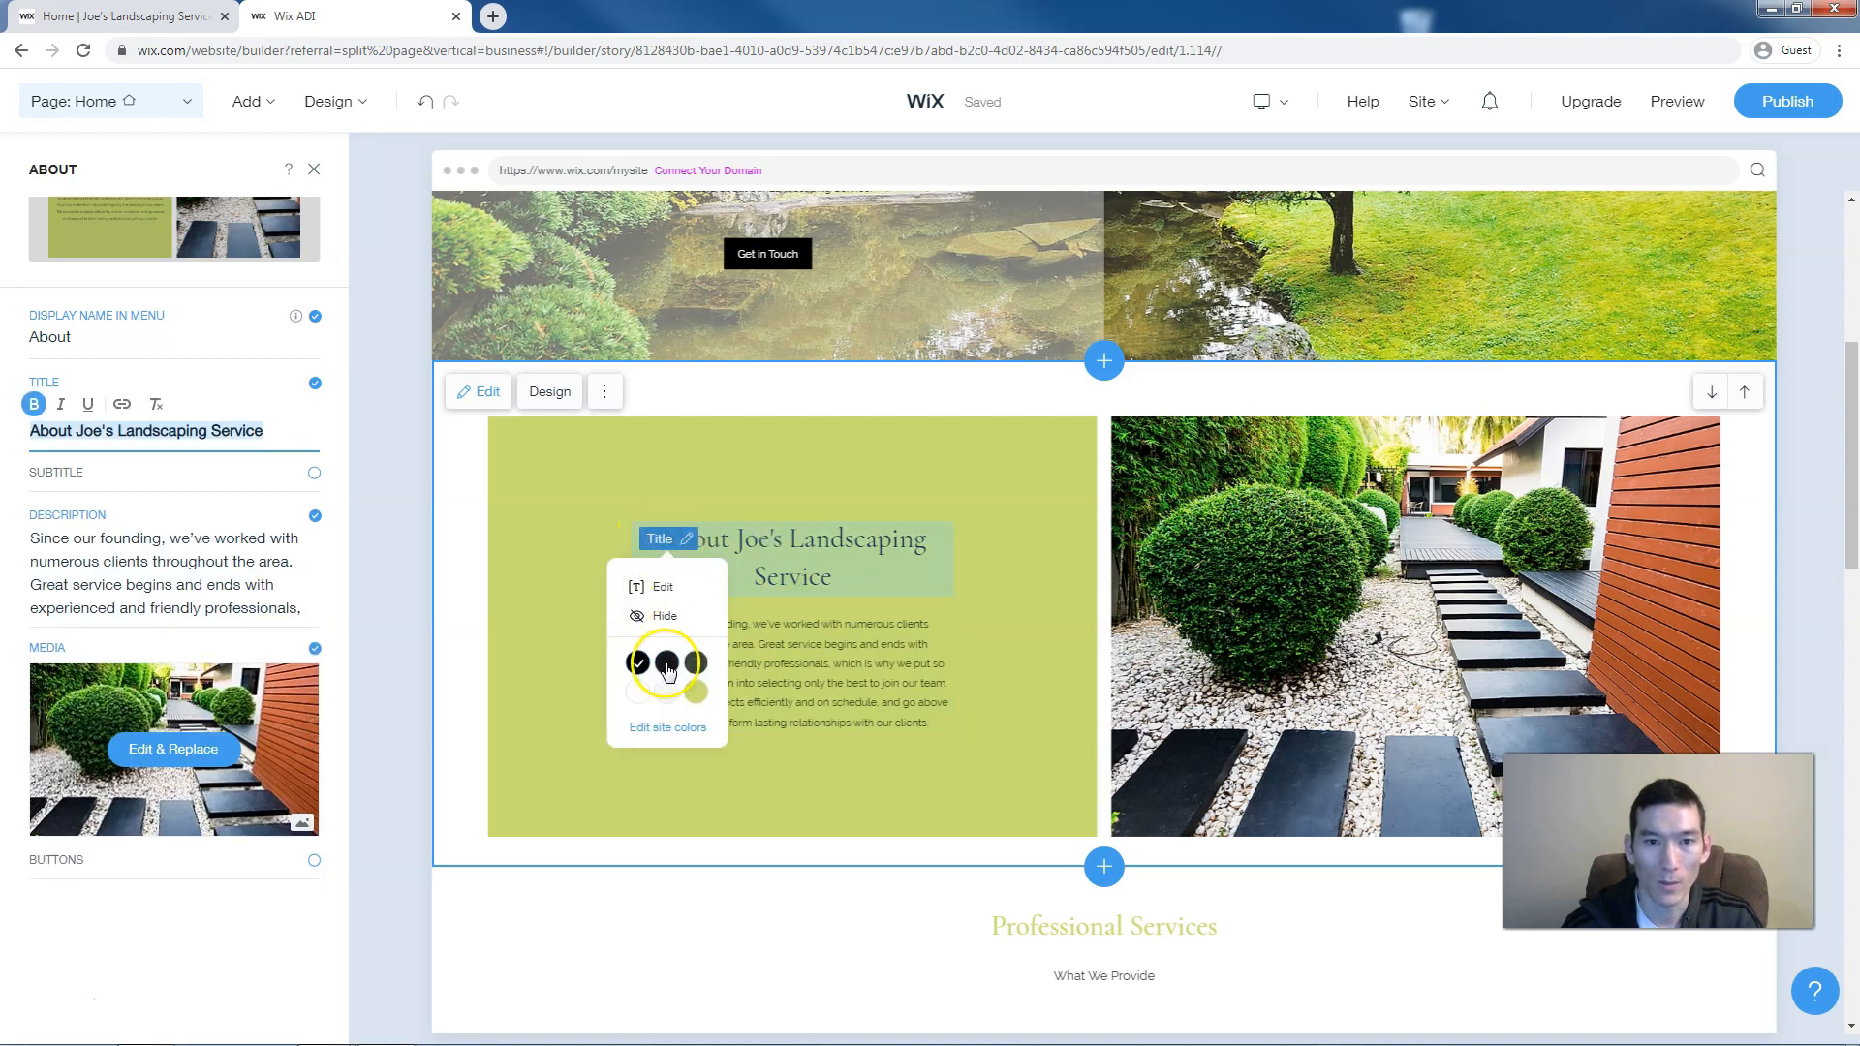
click(696, 665)
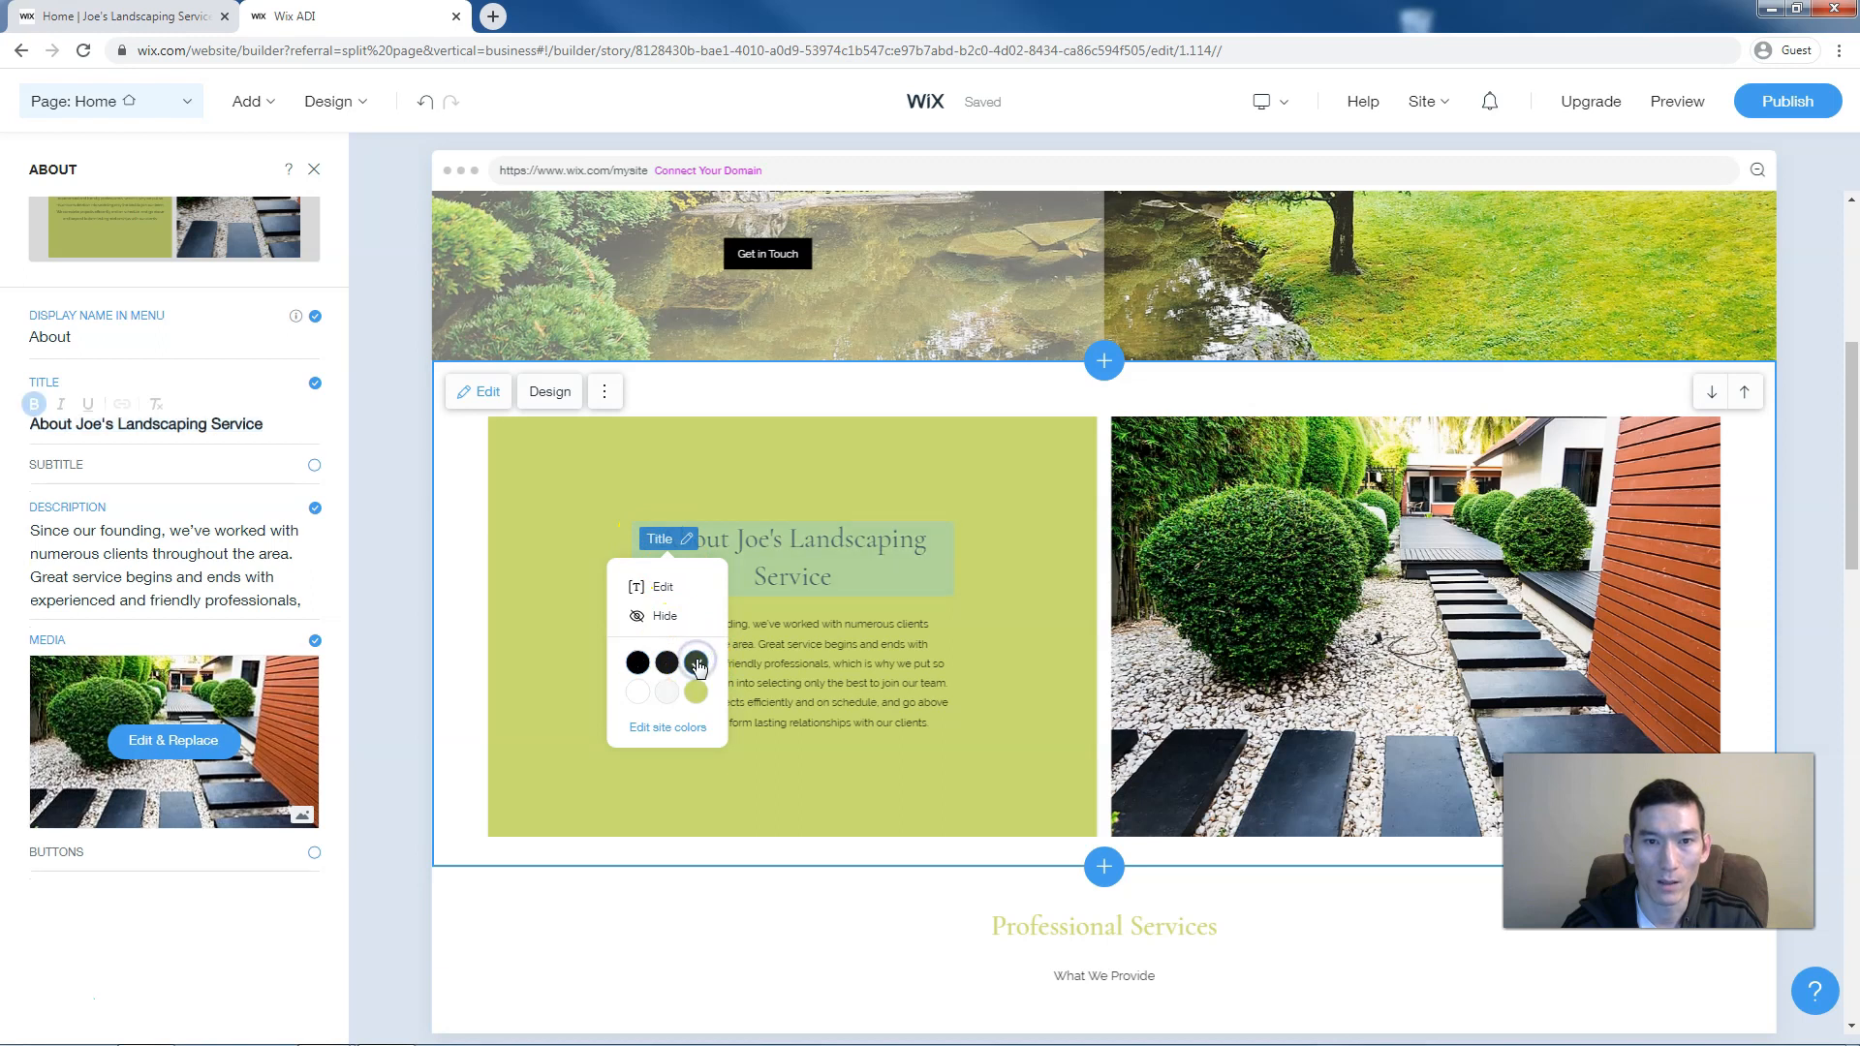
click(775, 659)
scroll(818, 643, down, 5)
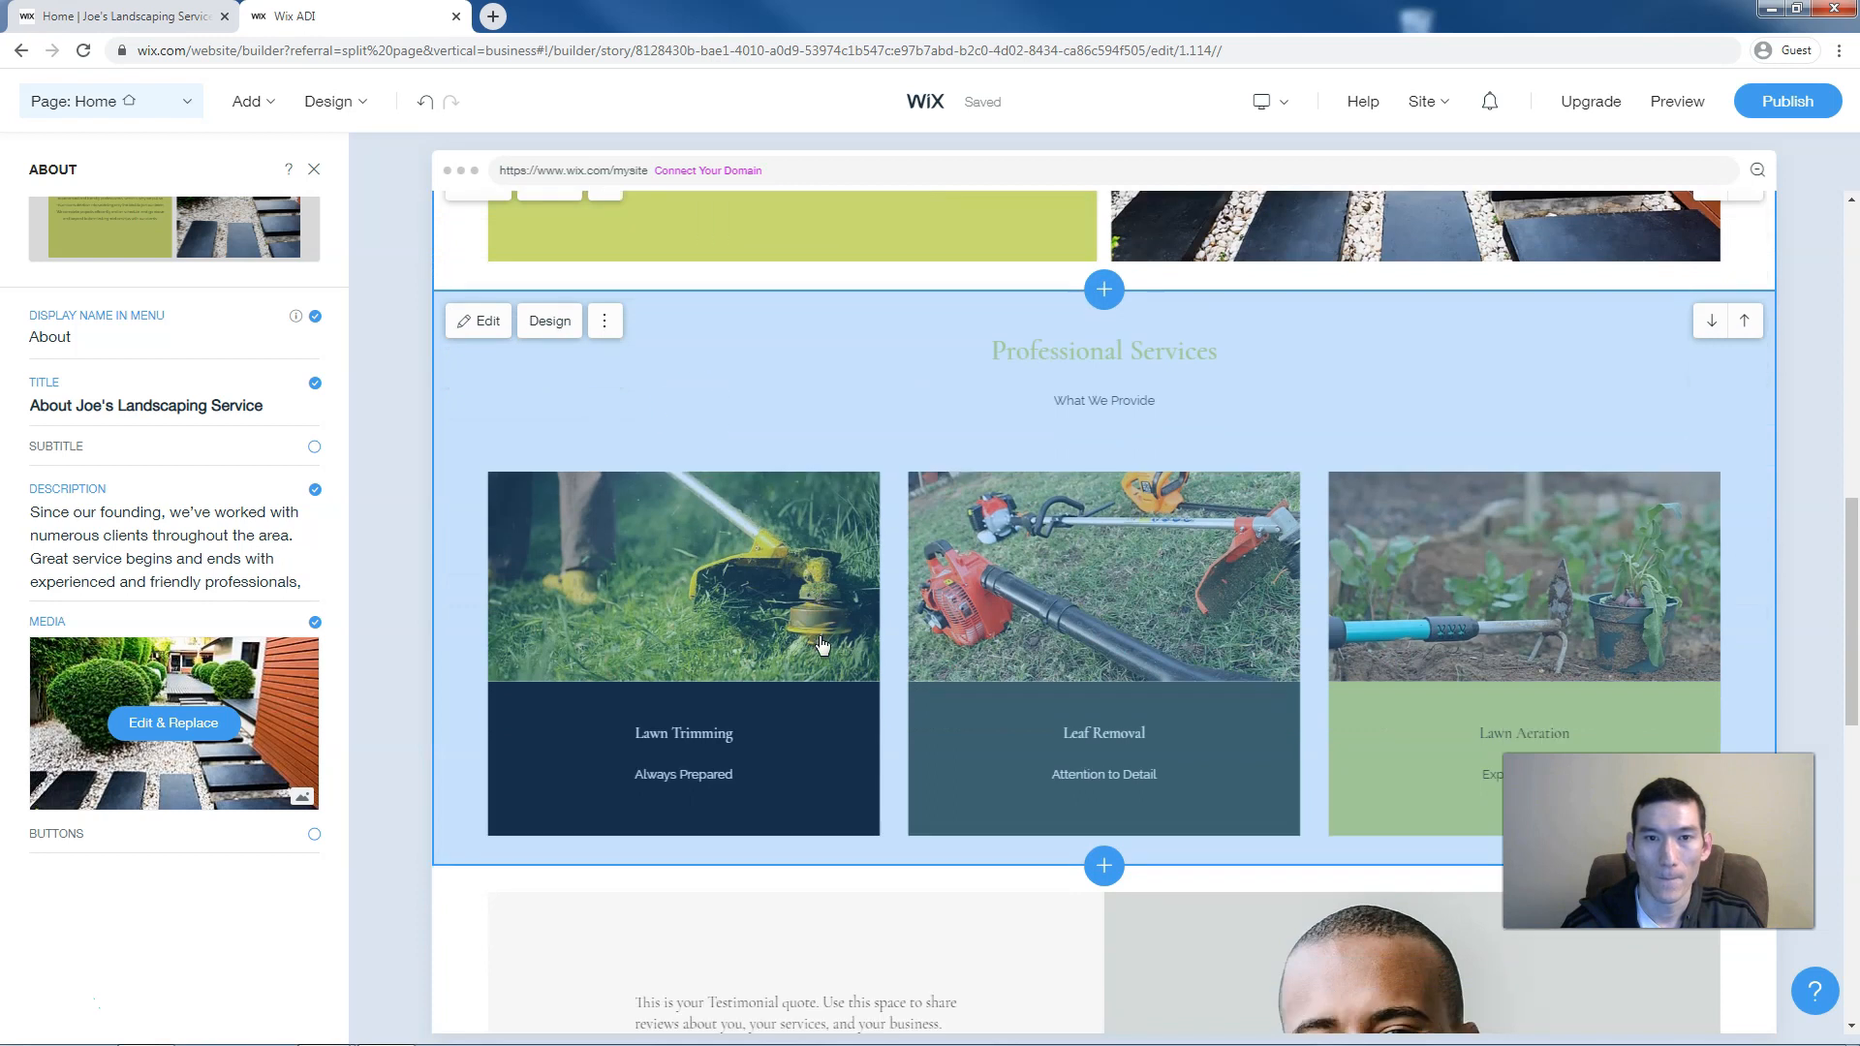
click(781, 405)
Browse Professional Services layouts, keep the three-card layout, and dismiss the site-saved notice
click(482, 361)
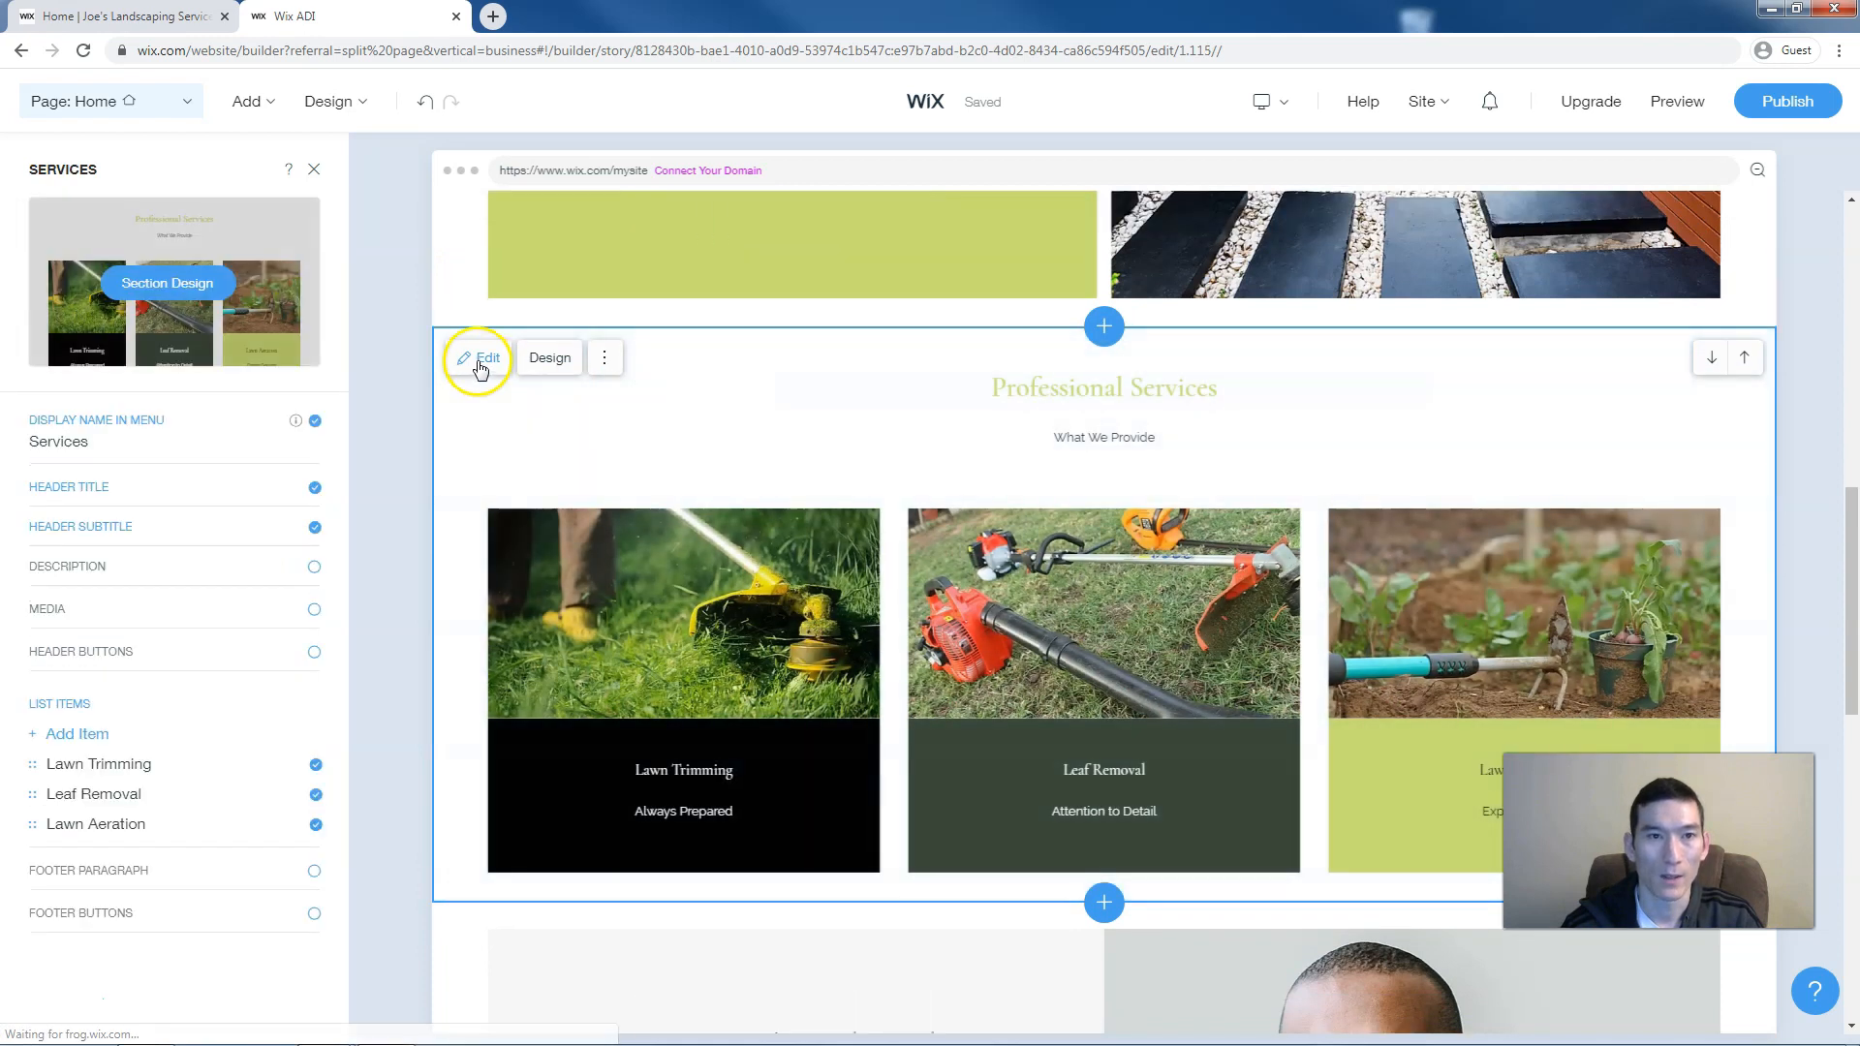
click(548, 361)
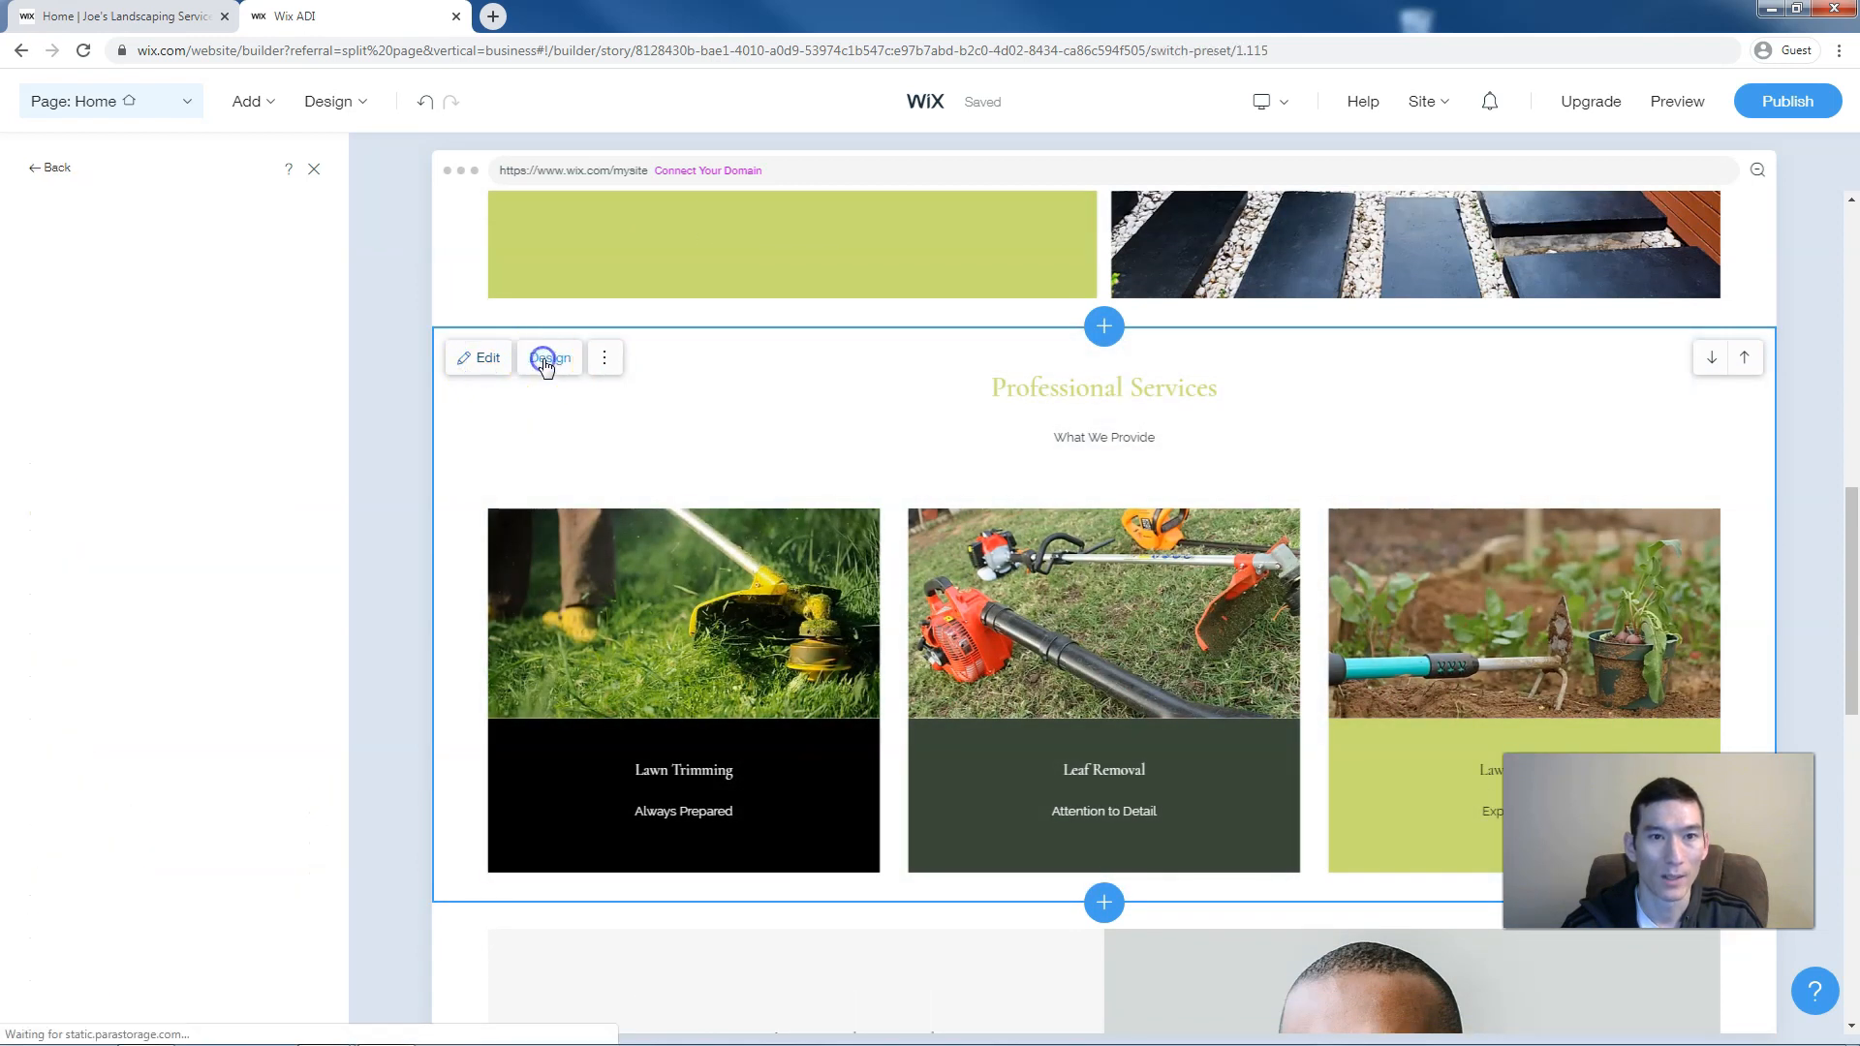
scroll(254, 560, down, 6)
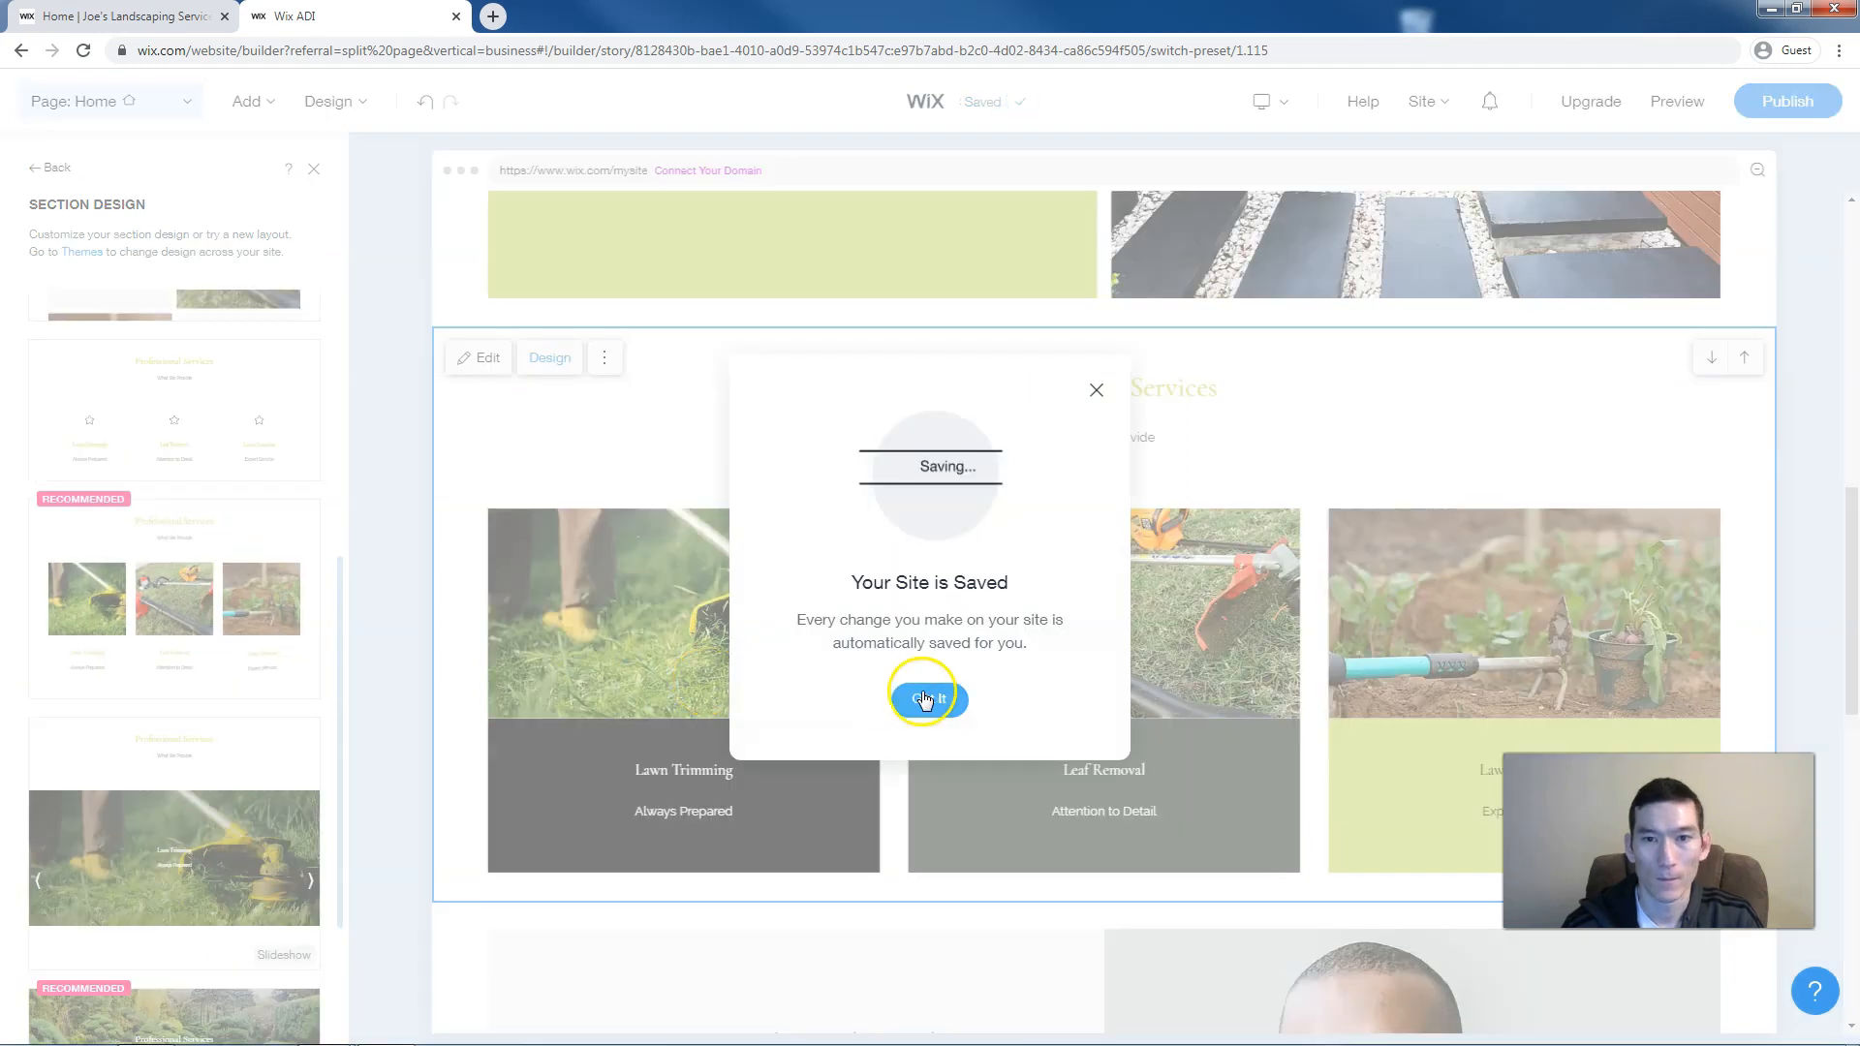
click(926, 698)
scroll(926, 787, down, 5)
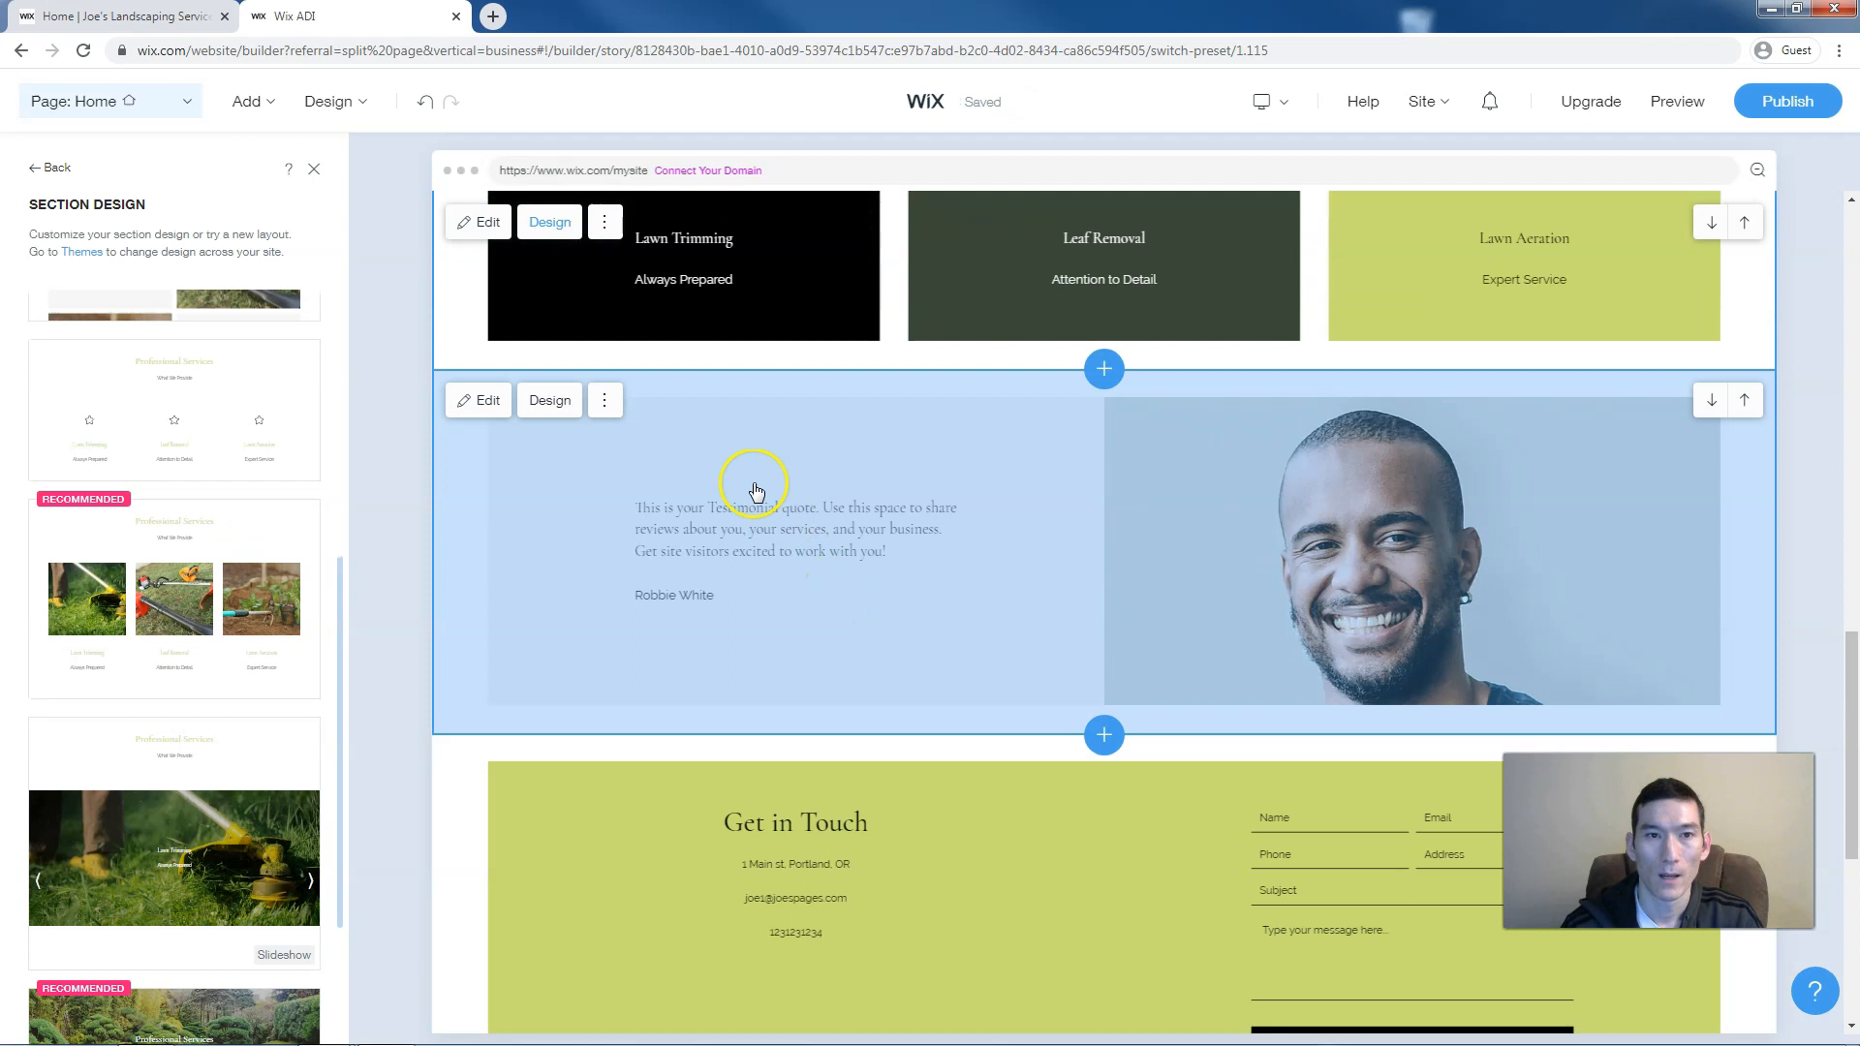
scroll(560, 447, up, 3)
click(328, 118)
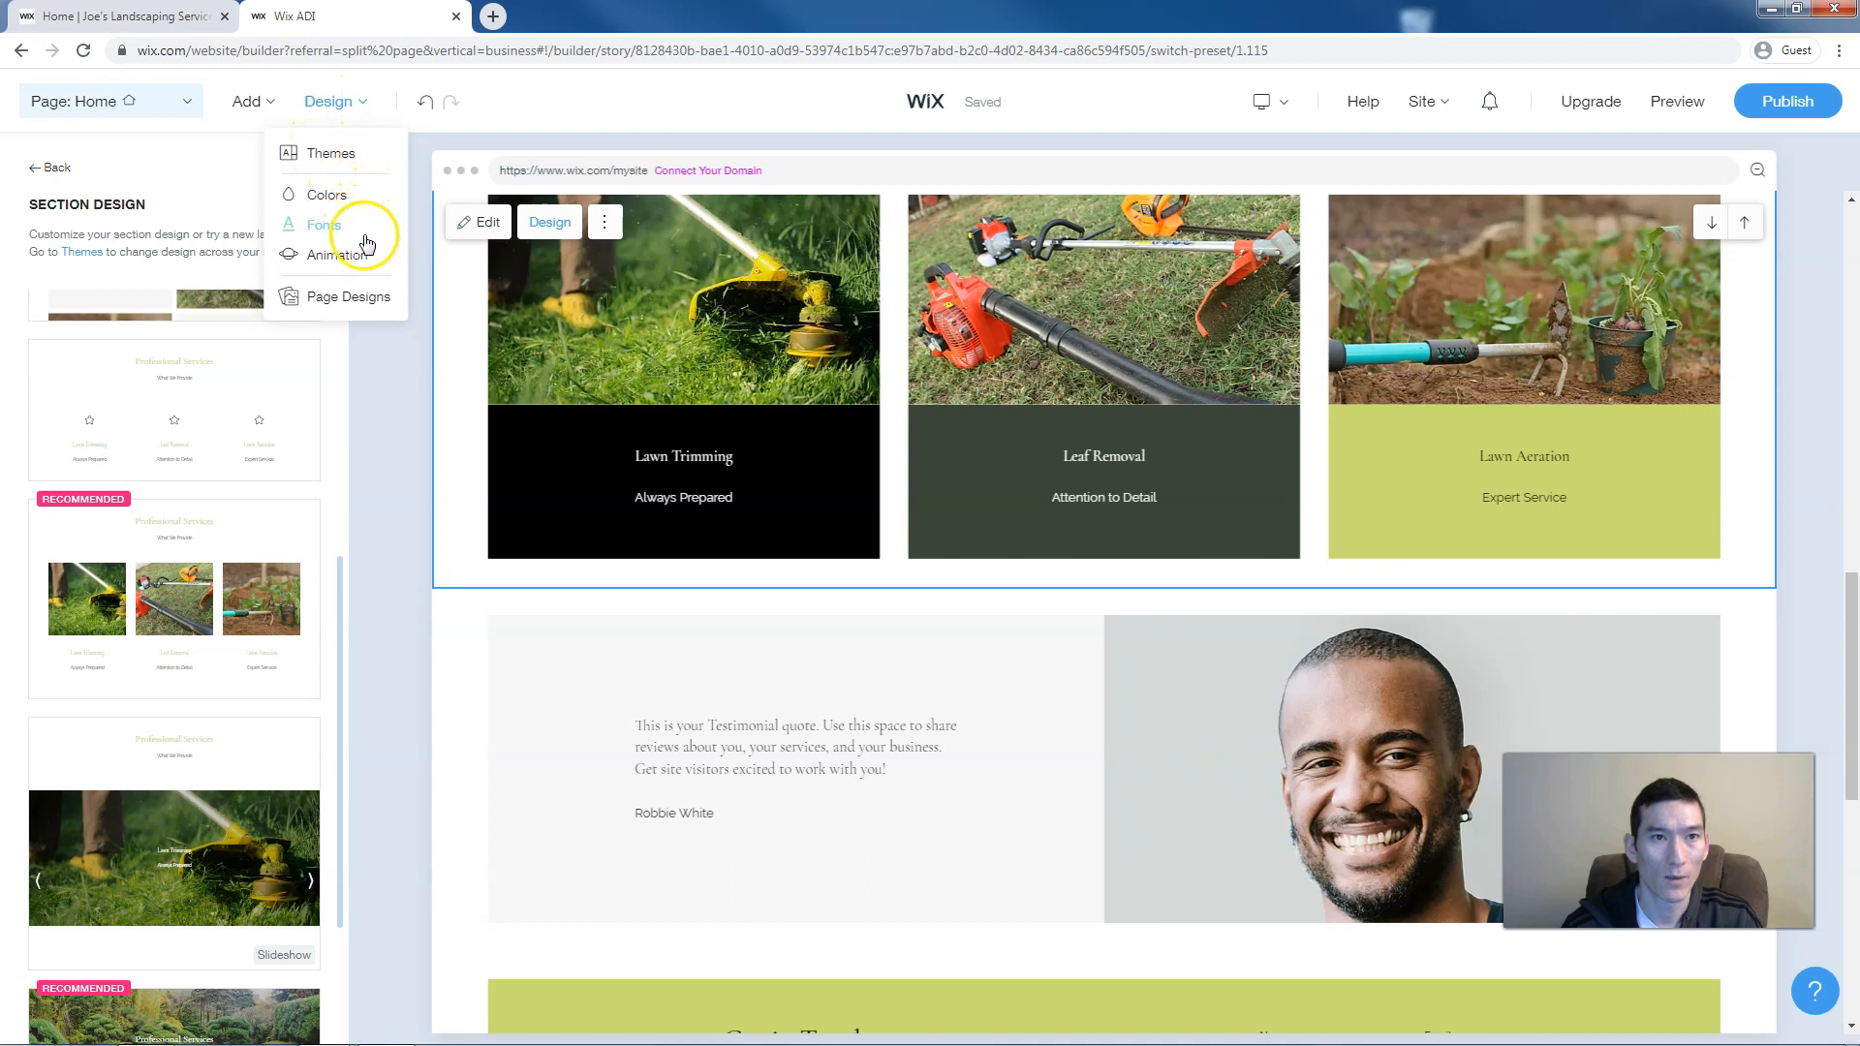
Try the Deep Forest theme from the site themes list
click(347, 157)
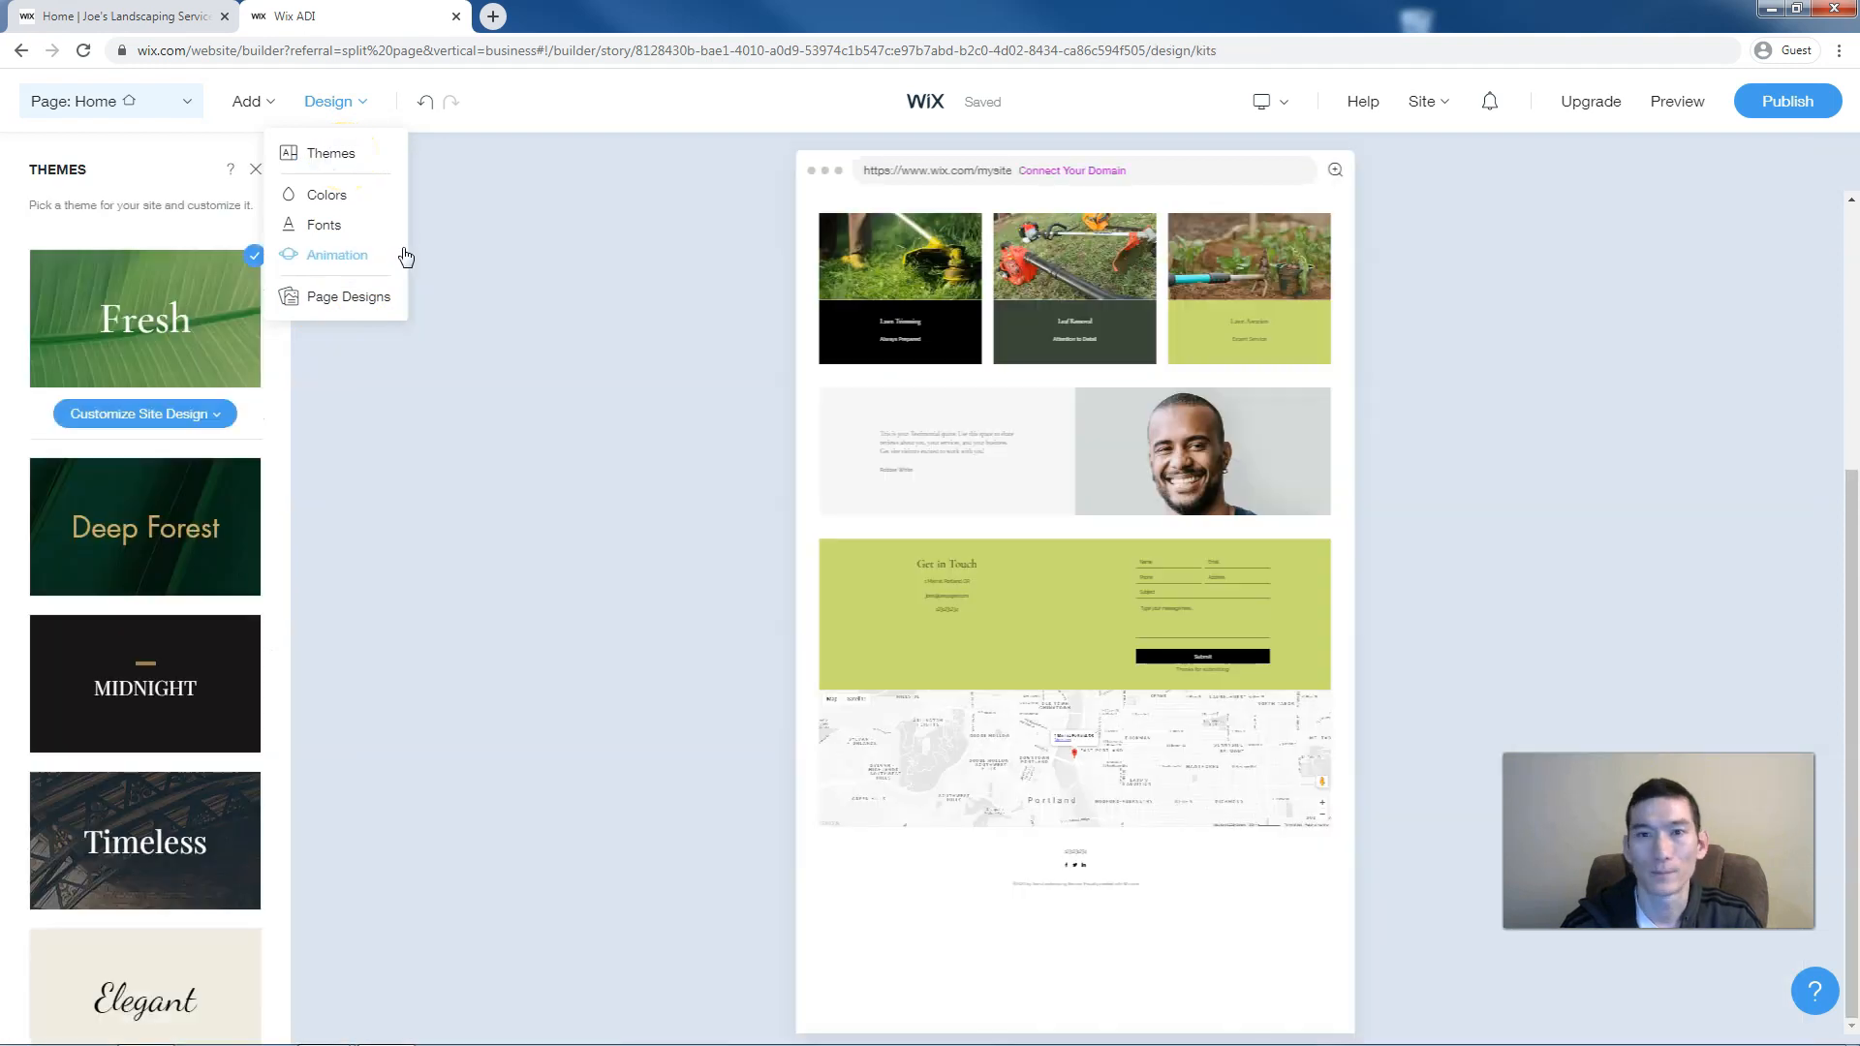
mouse_move(212, 526)
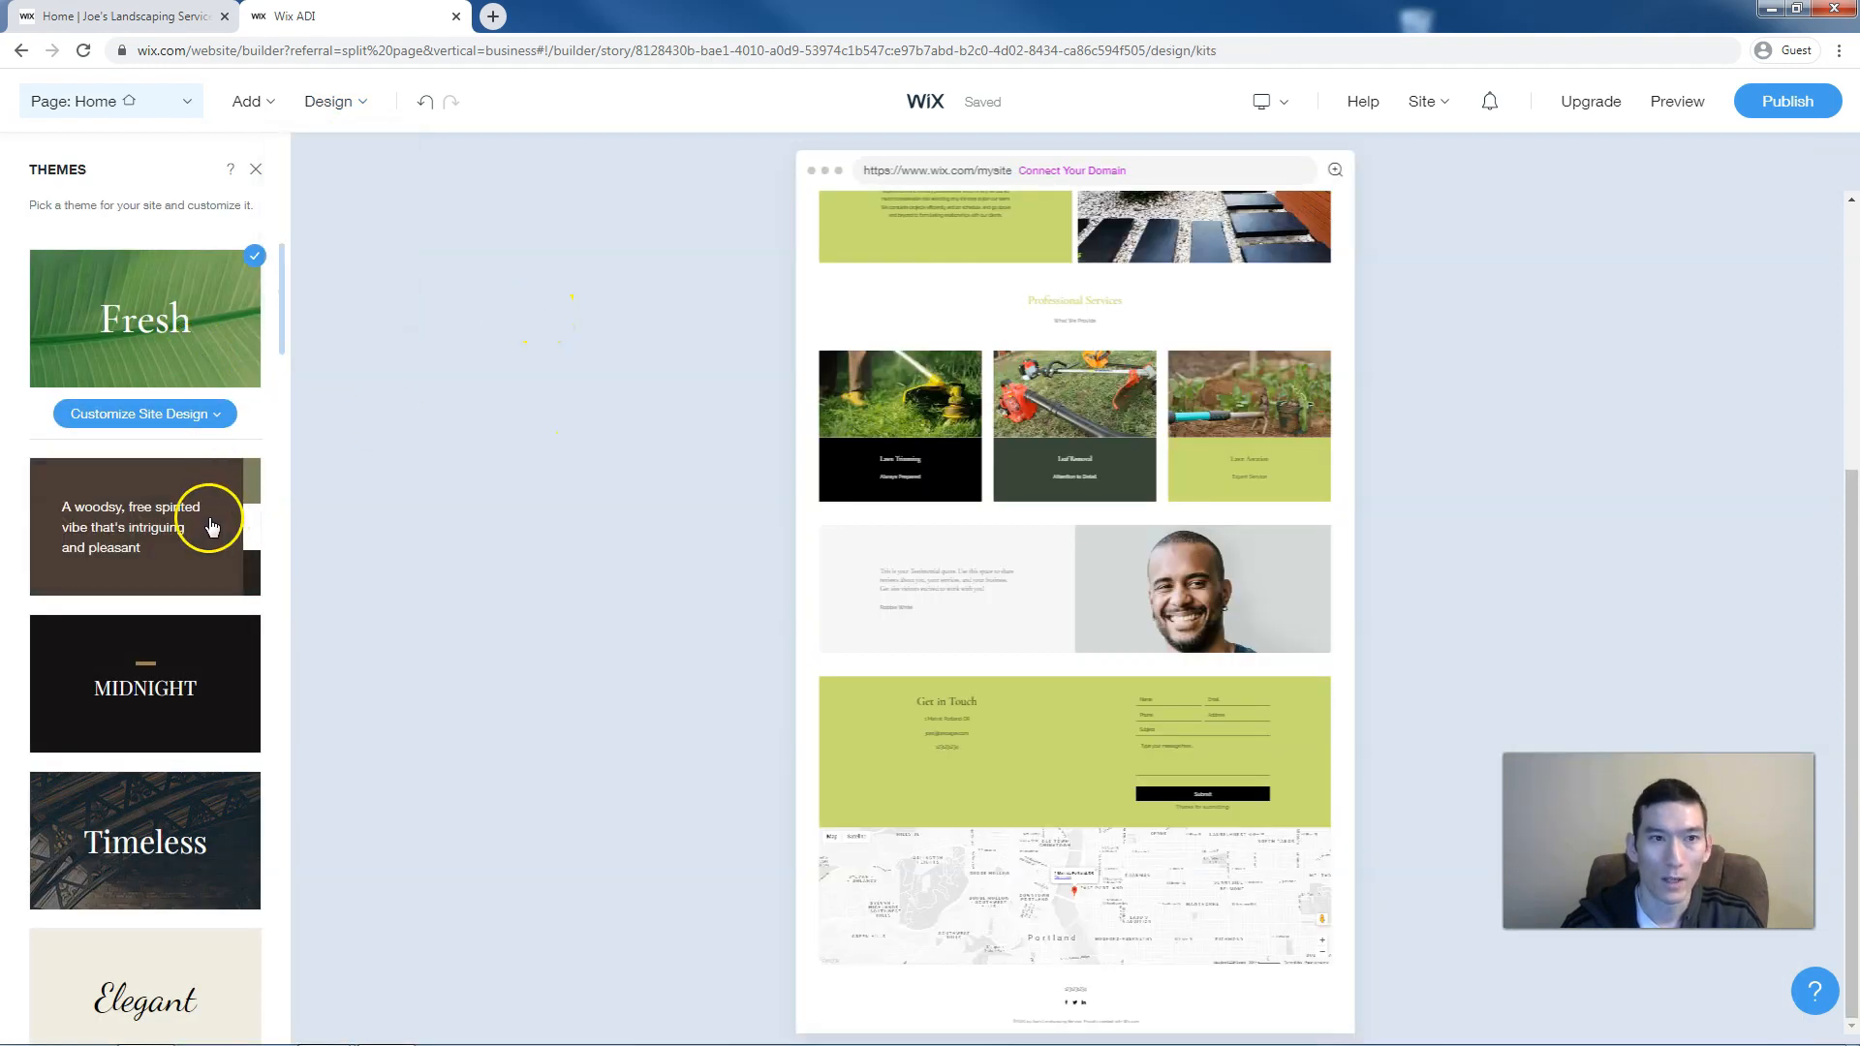
click(210, 526)
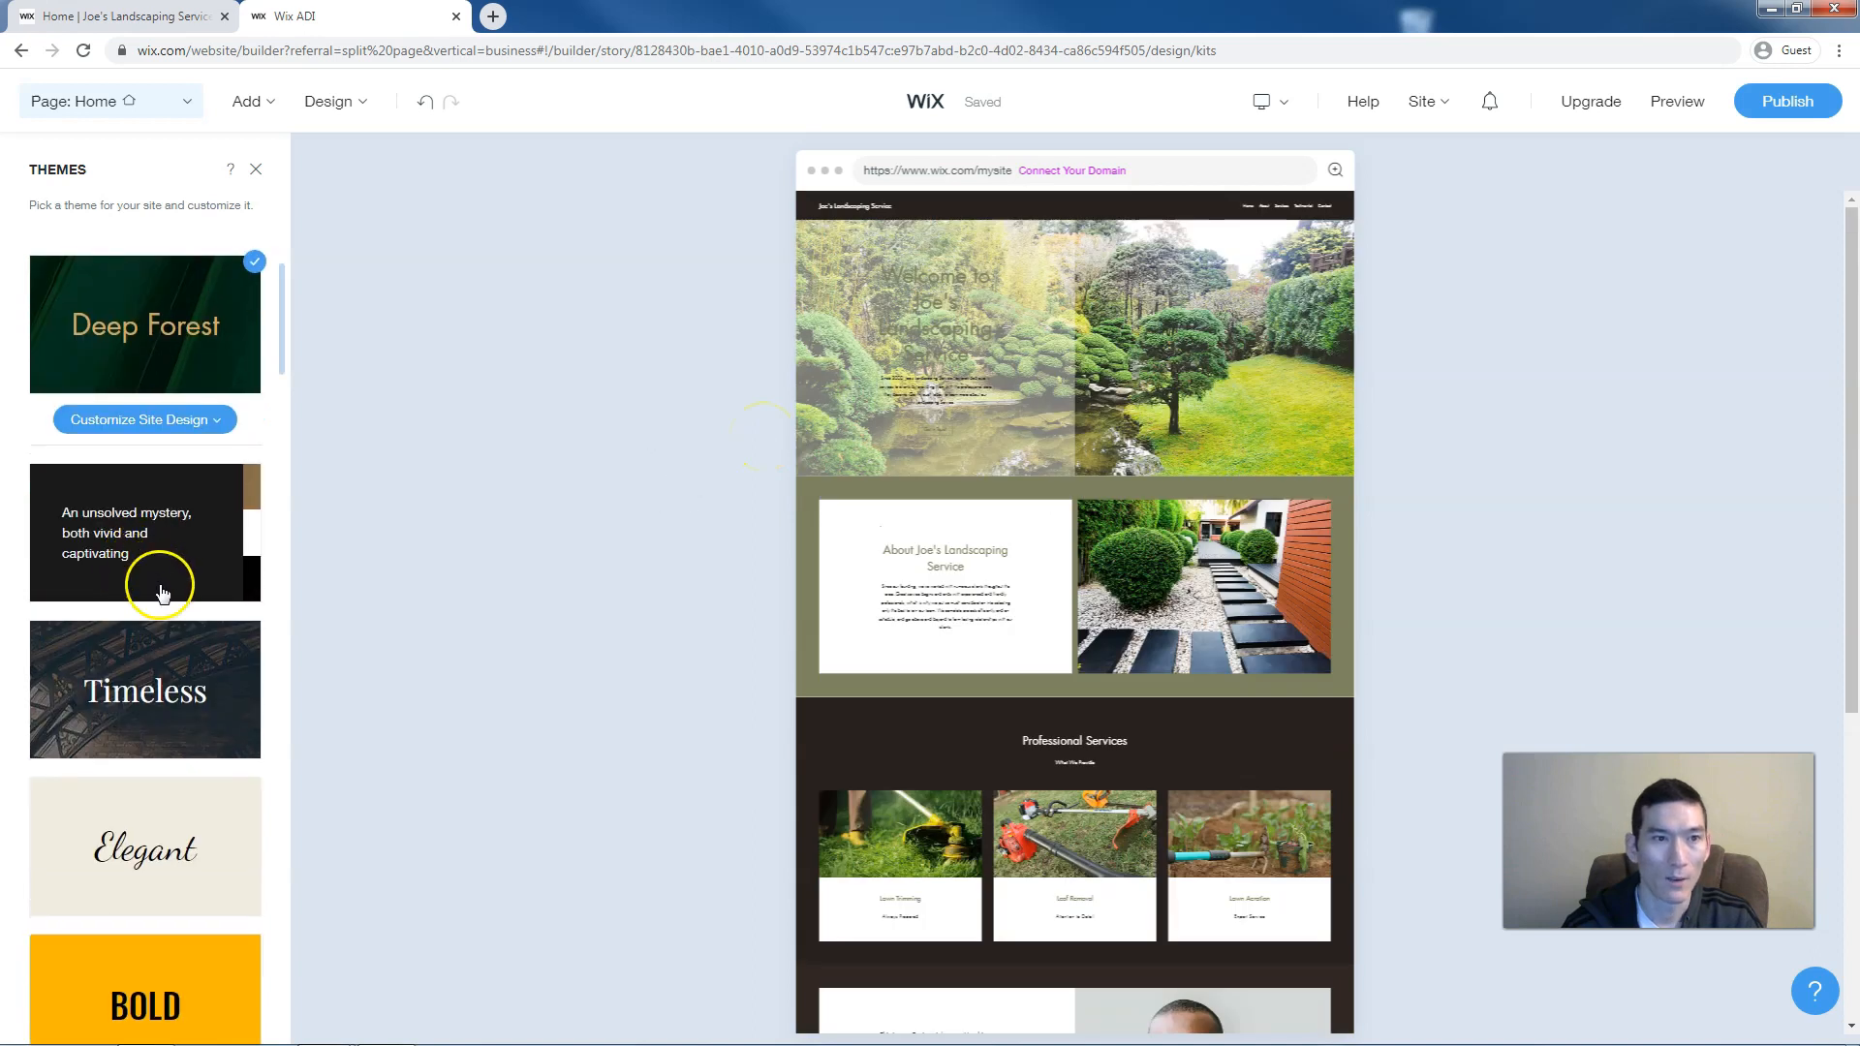
Apply the Vogue theme, giving italic serif headings and a cream About box
scroll(155, 581, down, 1)
scroll(169, 599, down, 1)
scroll(169, 598, down, 1)
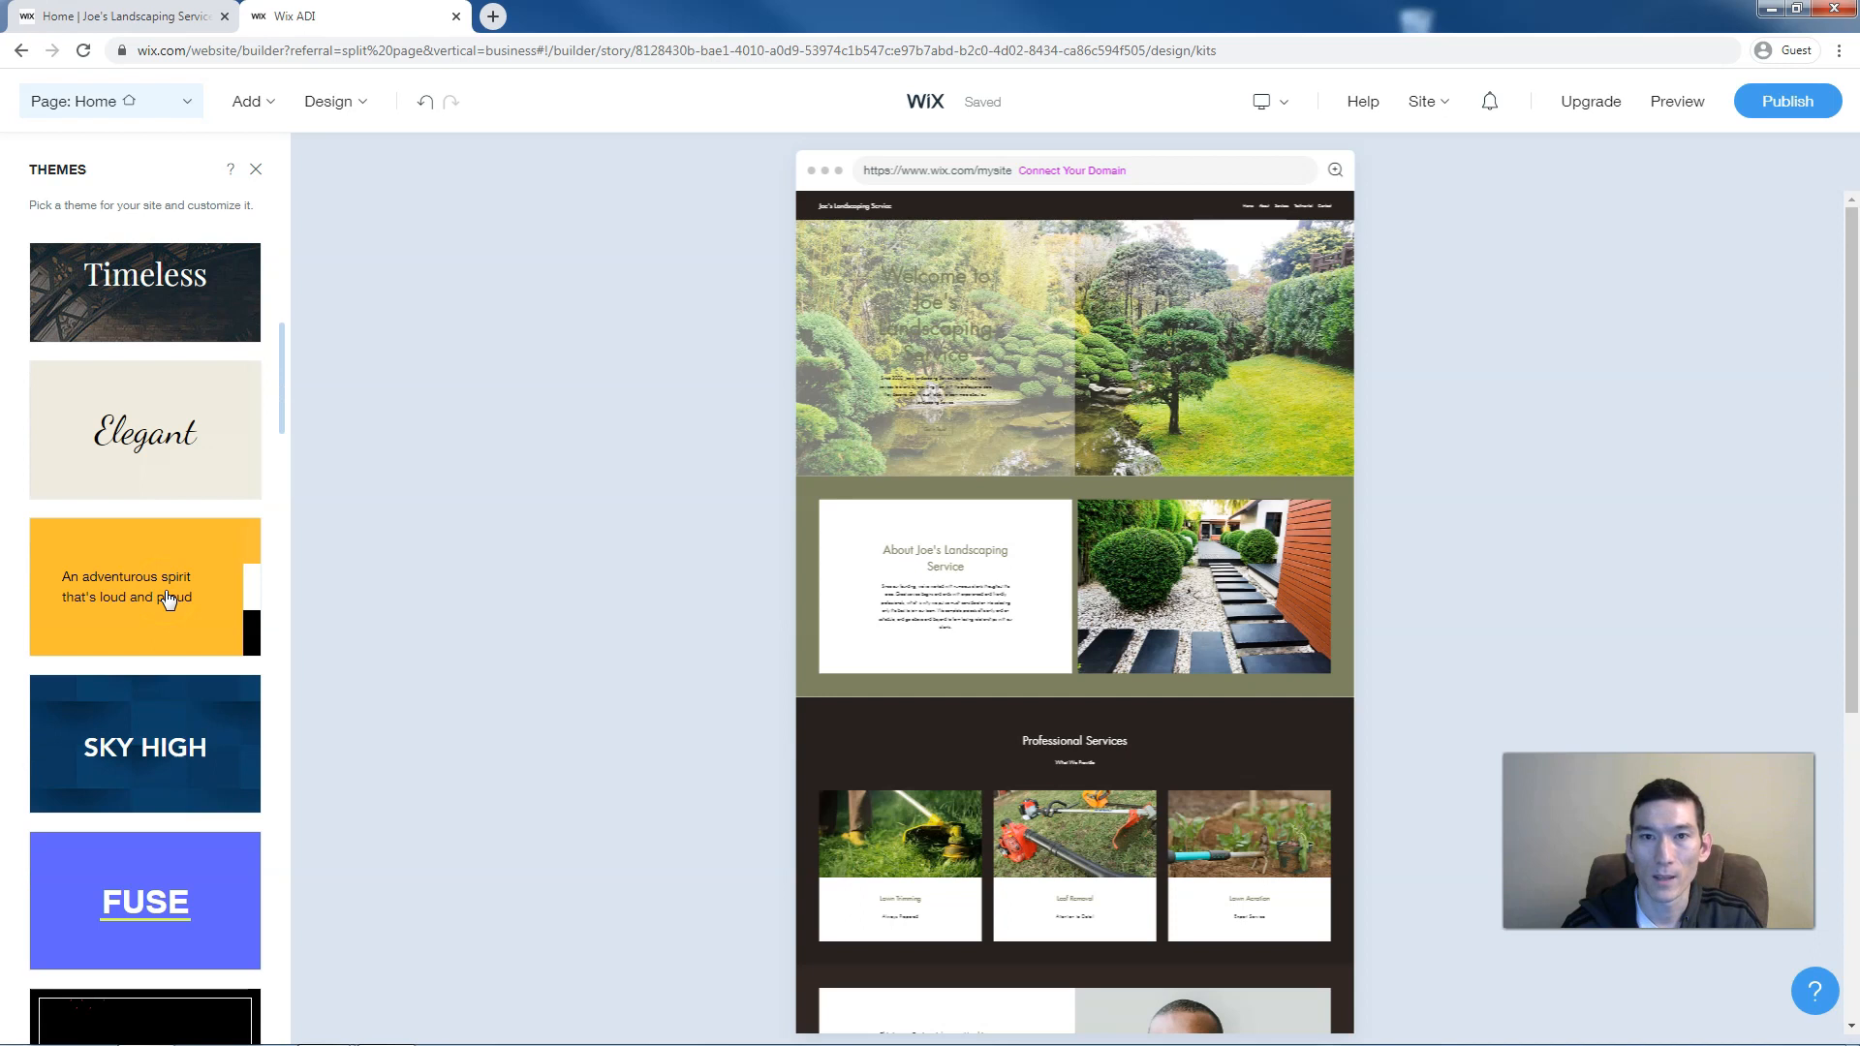
scroll(169, 598, down, 1)
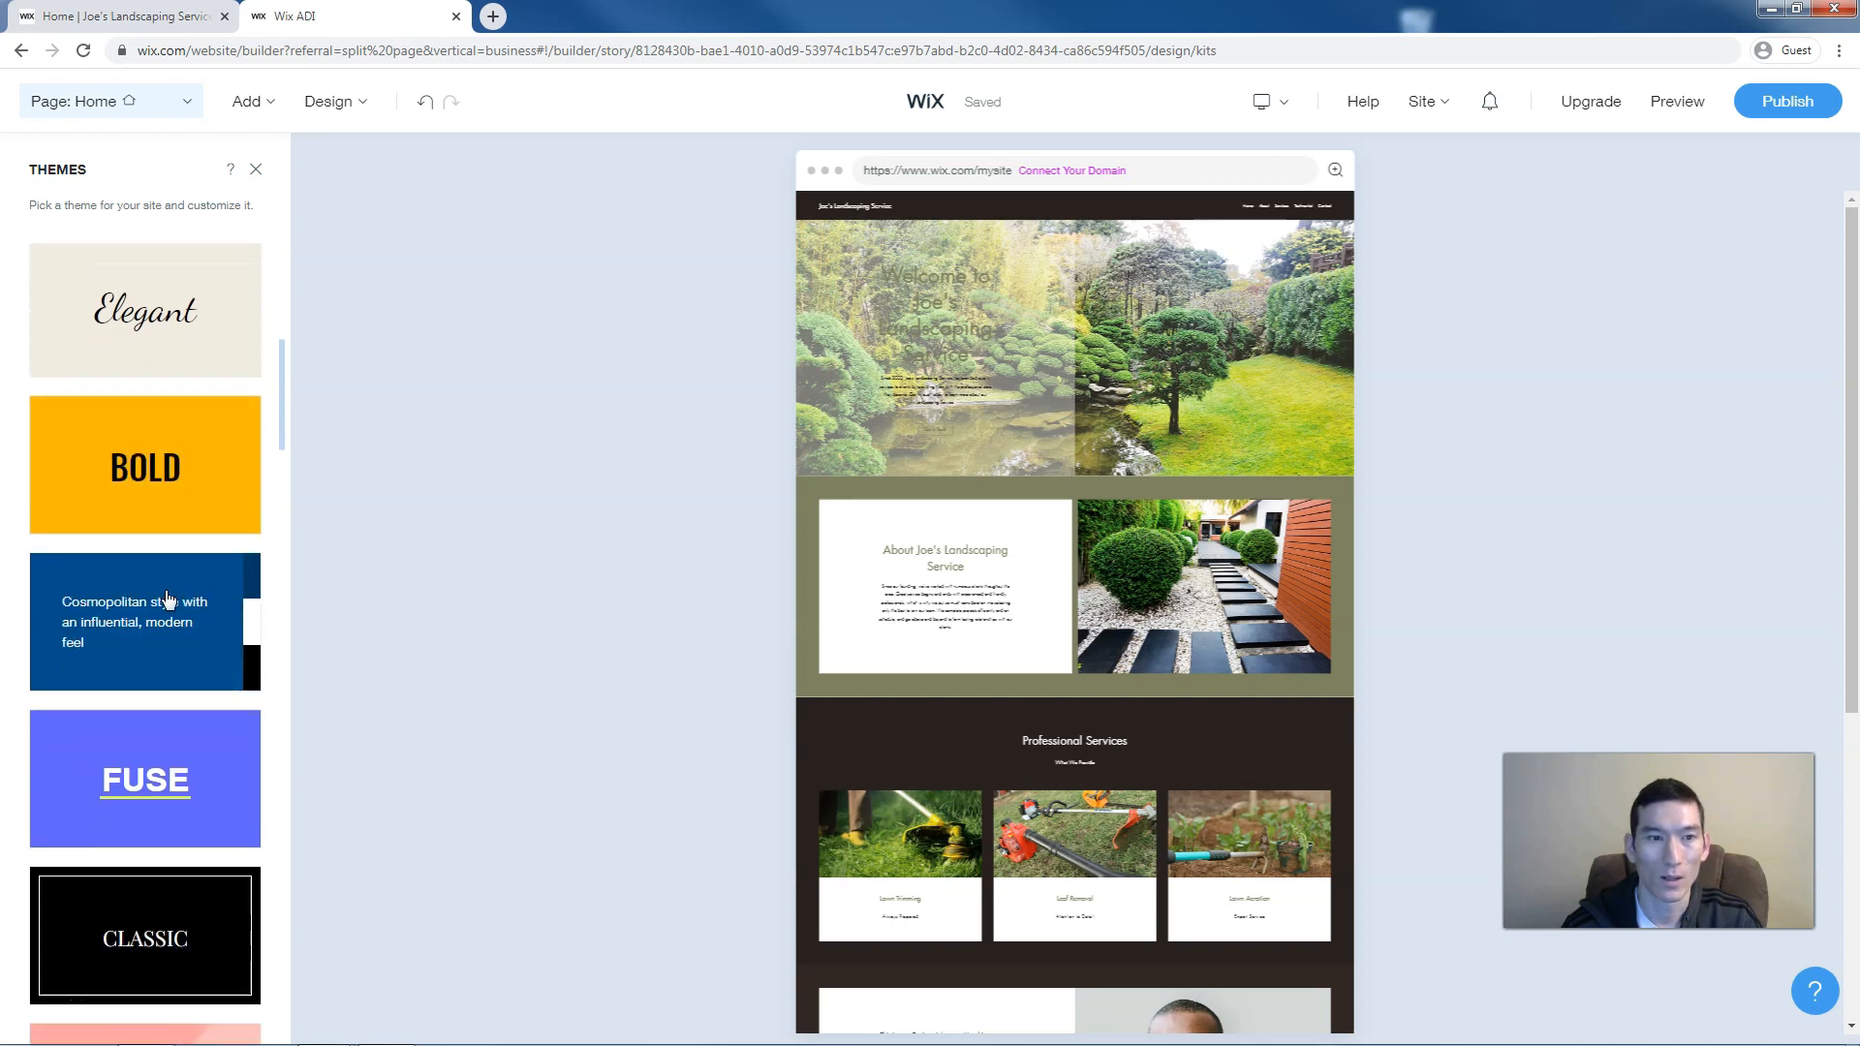
scroll(168, 601, down, 1)
scroll(169, 599, down, 1)
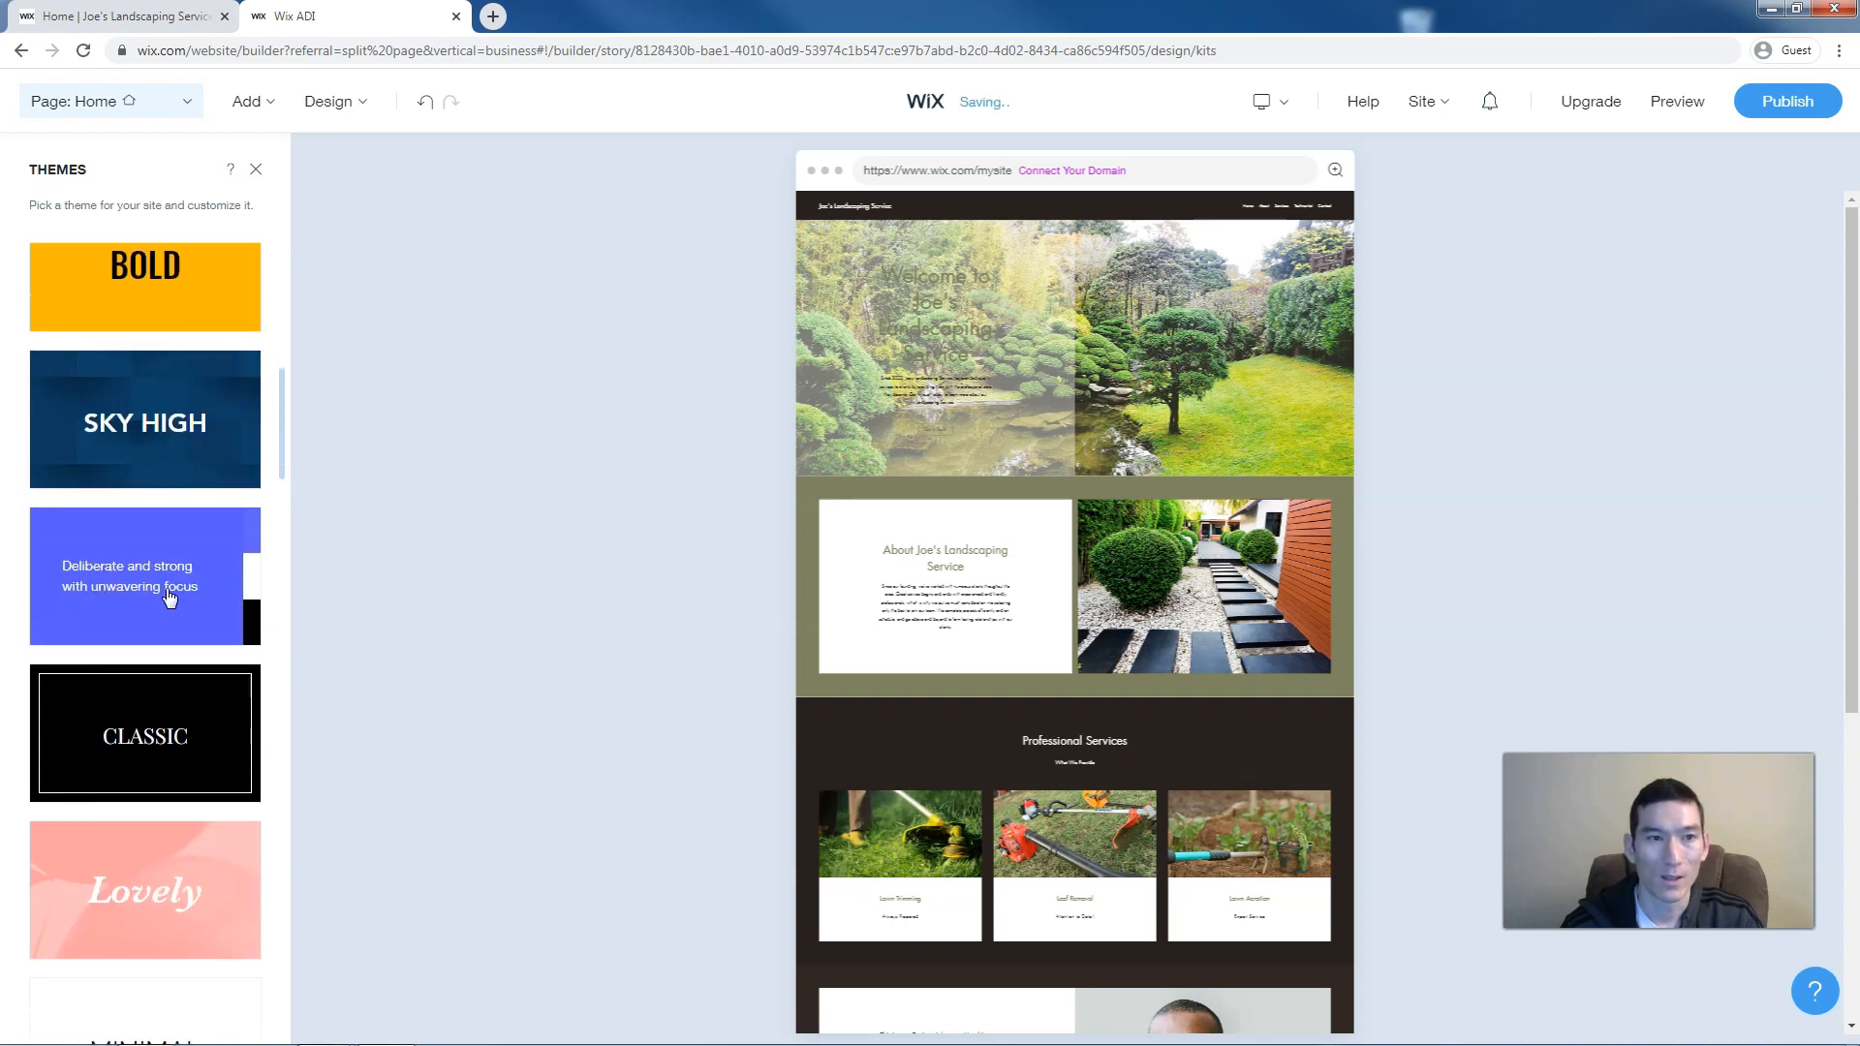
scroll(168, 599, down, 3)
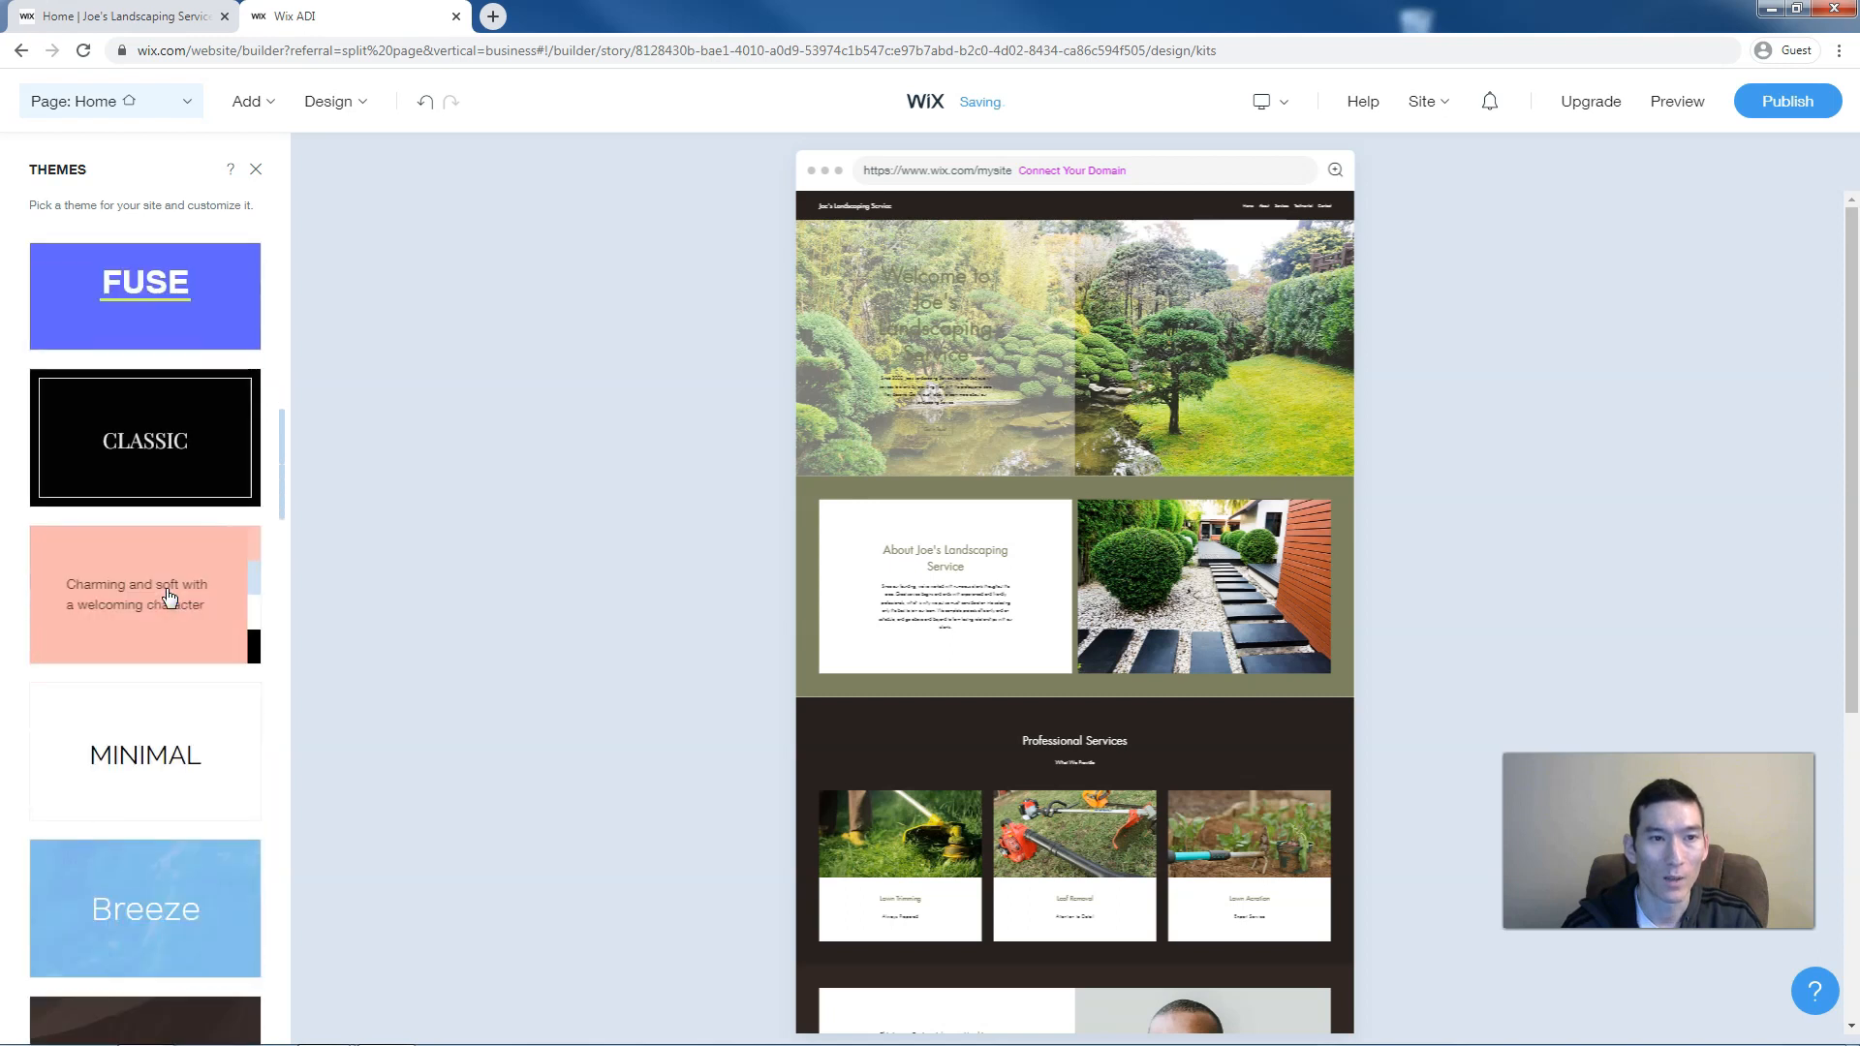
scroll(170, 598, down, 1)
scroll(169, 599, down, 4)
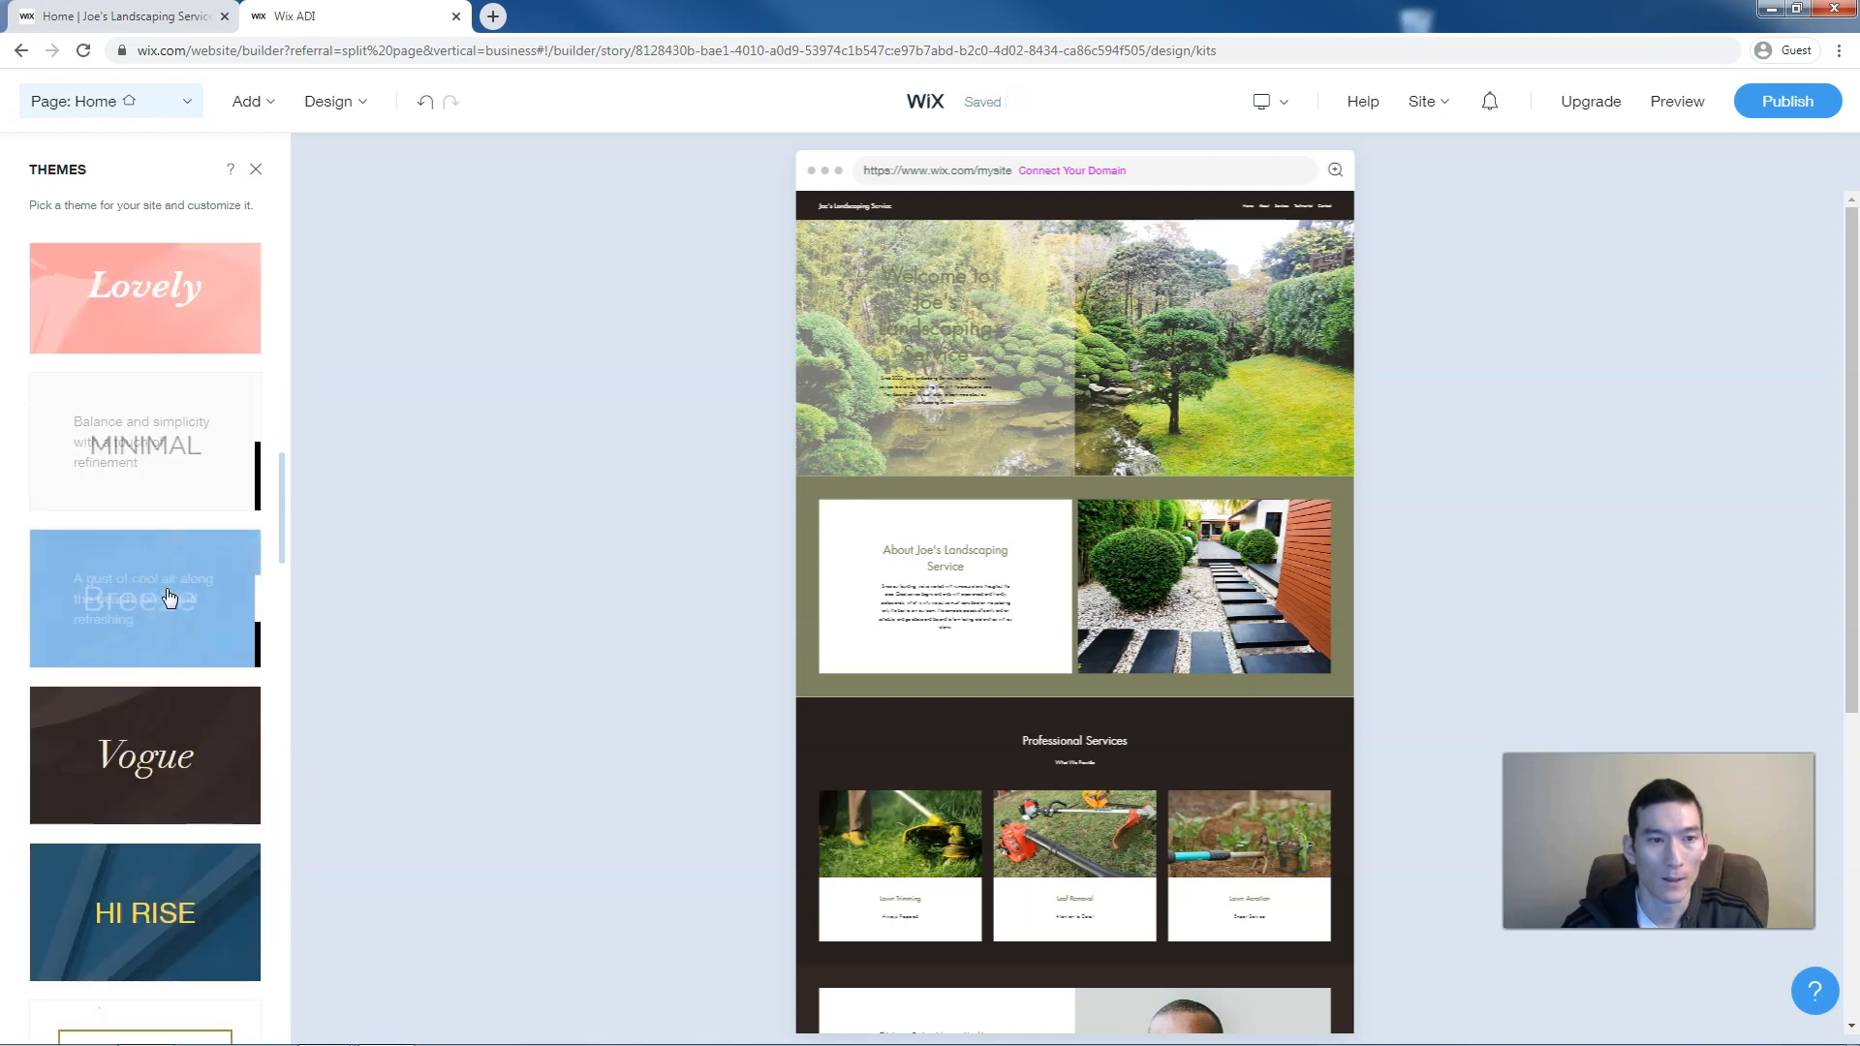
click(177, 692)
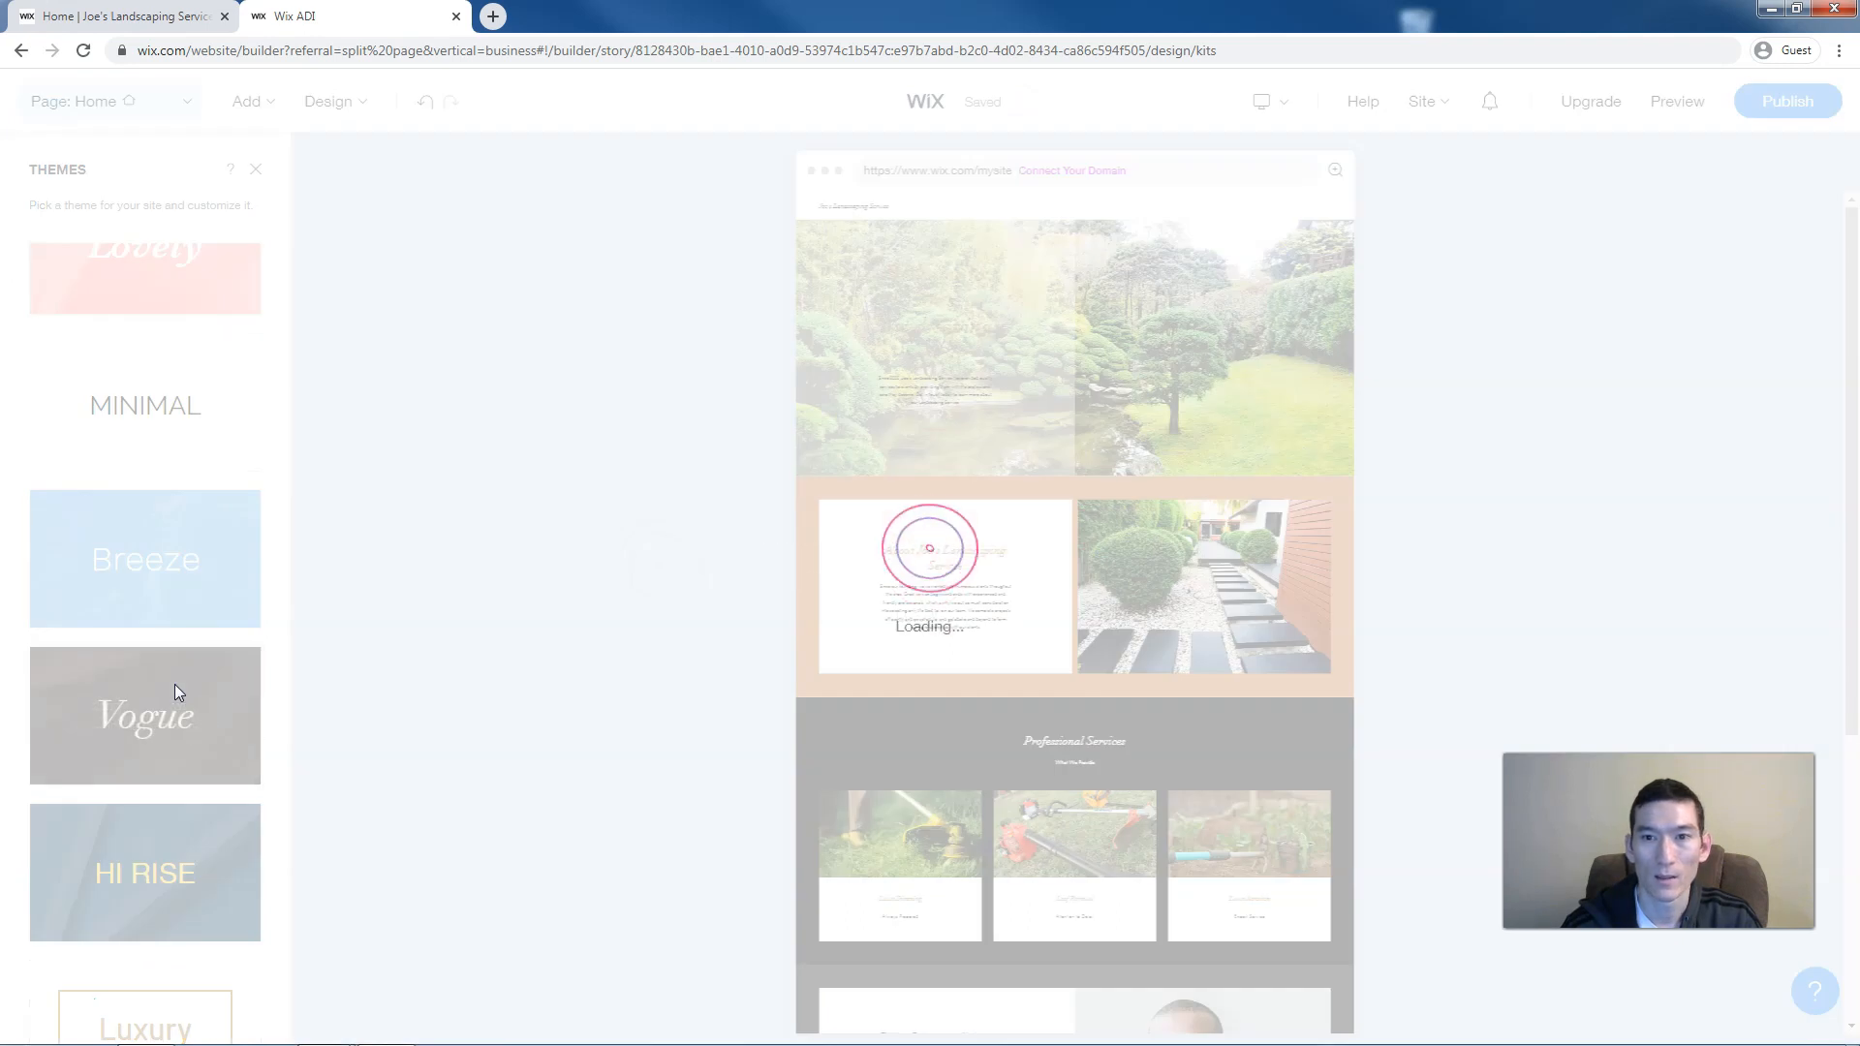
scroll(174, 684, down, 8)
scroll(177, 692, up, 5)
scroll(177, 692, up, 10)
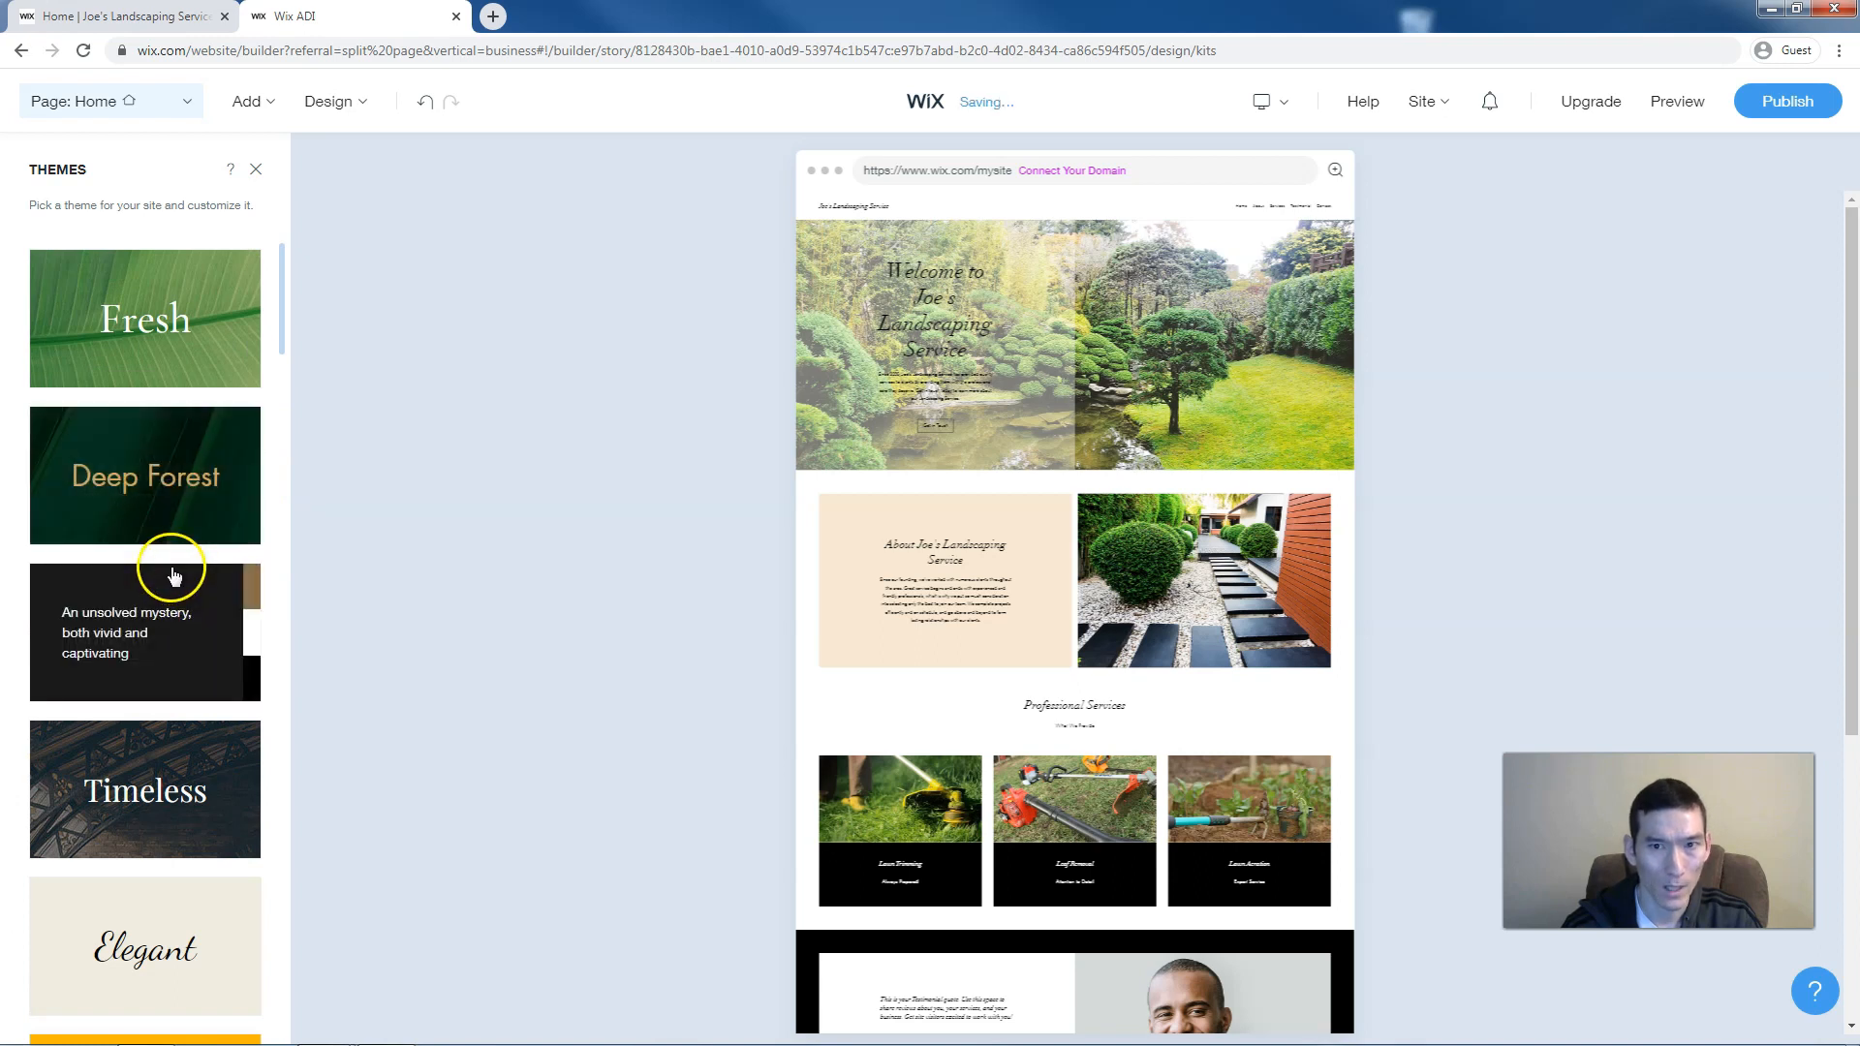
Switch the site colours to the dark-brown recommended palette after trying the orange-brown one
click(347, 104)
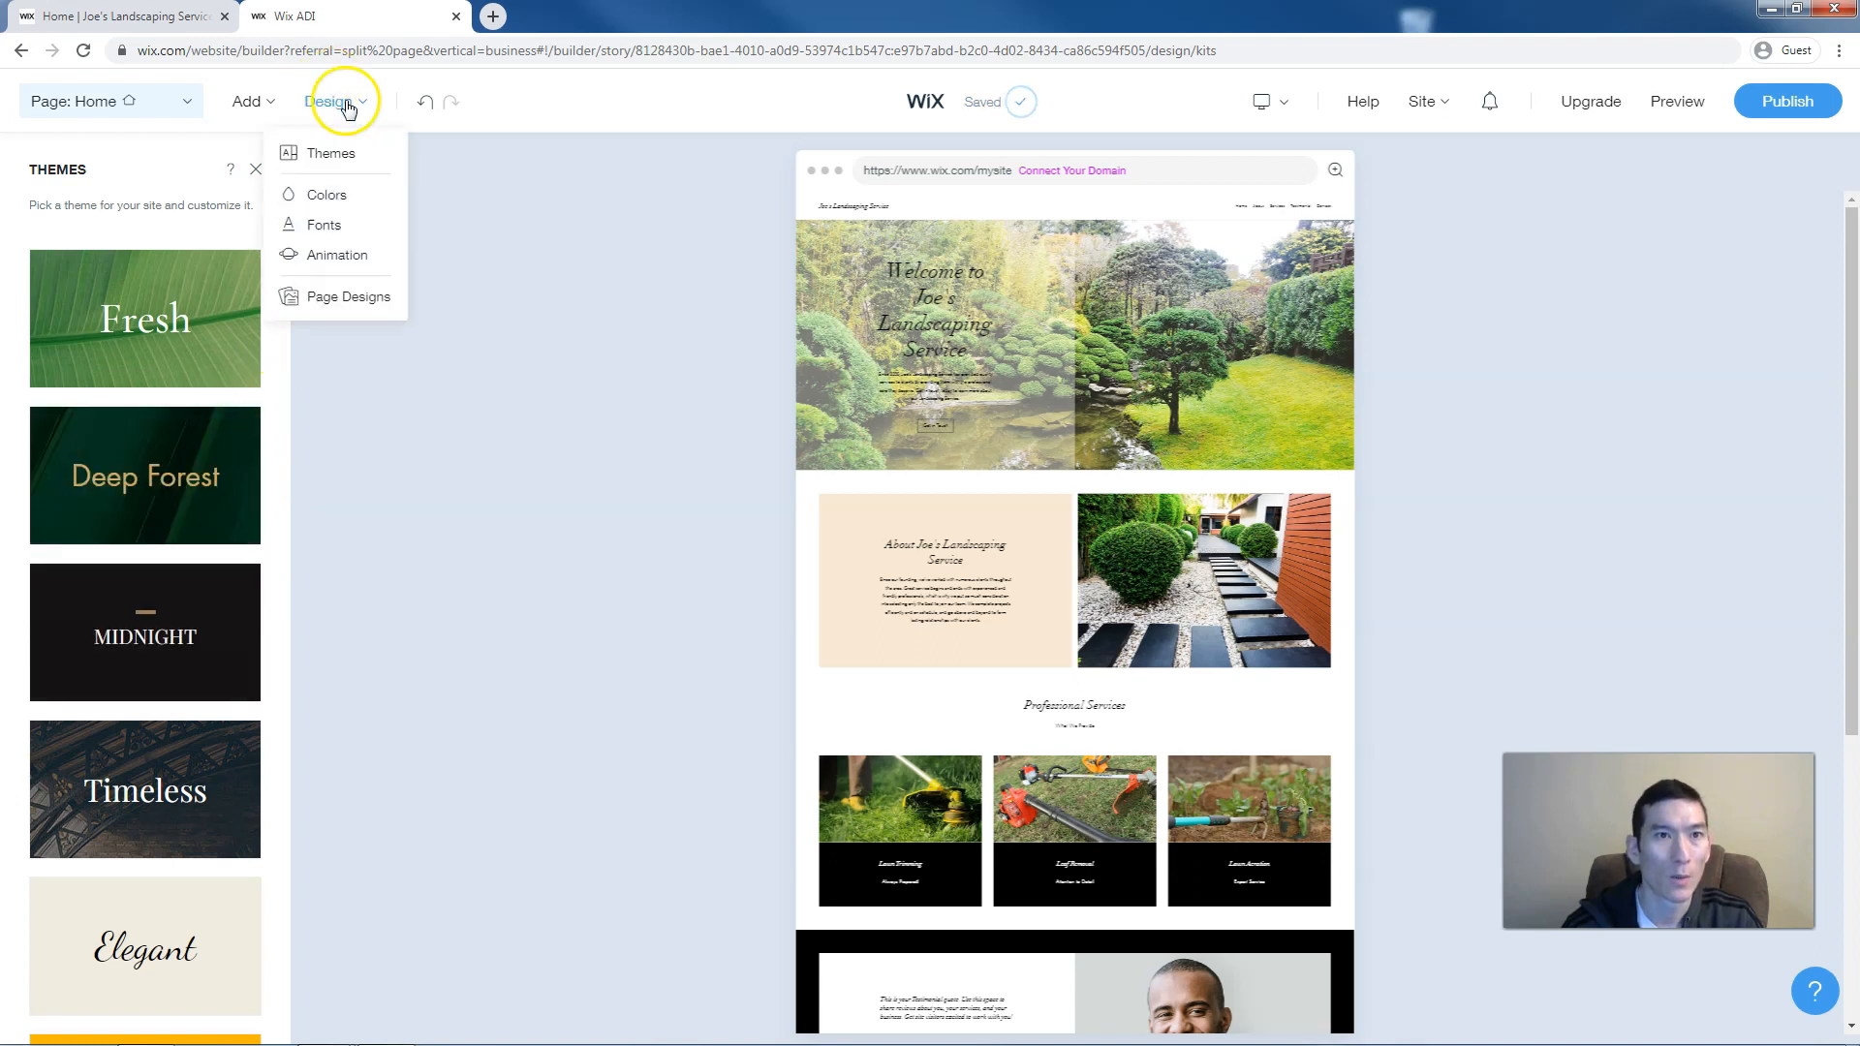
click(338, 195)
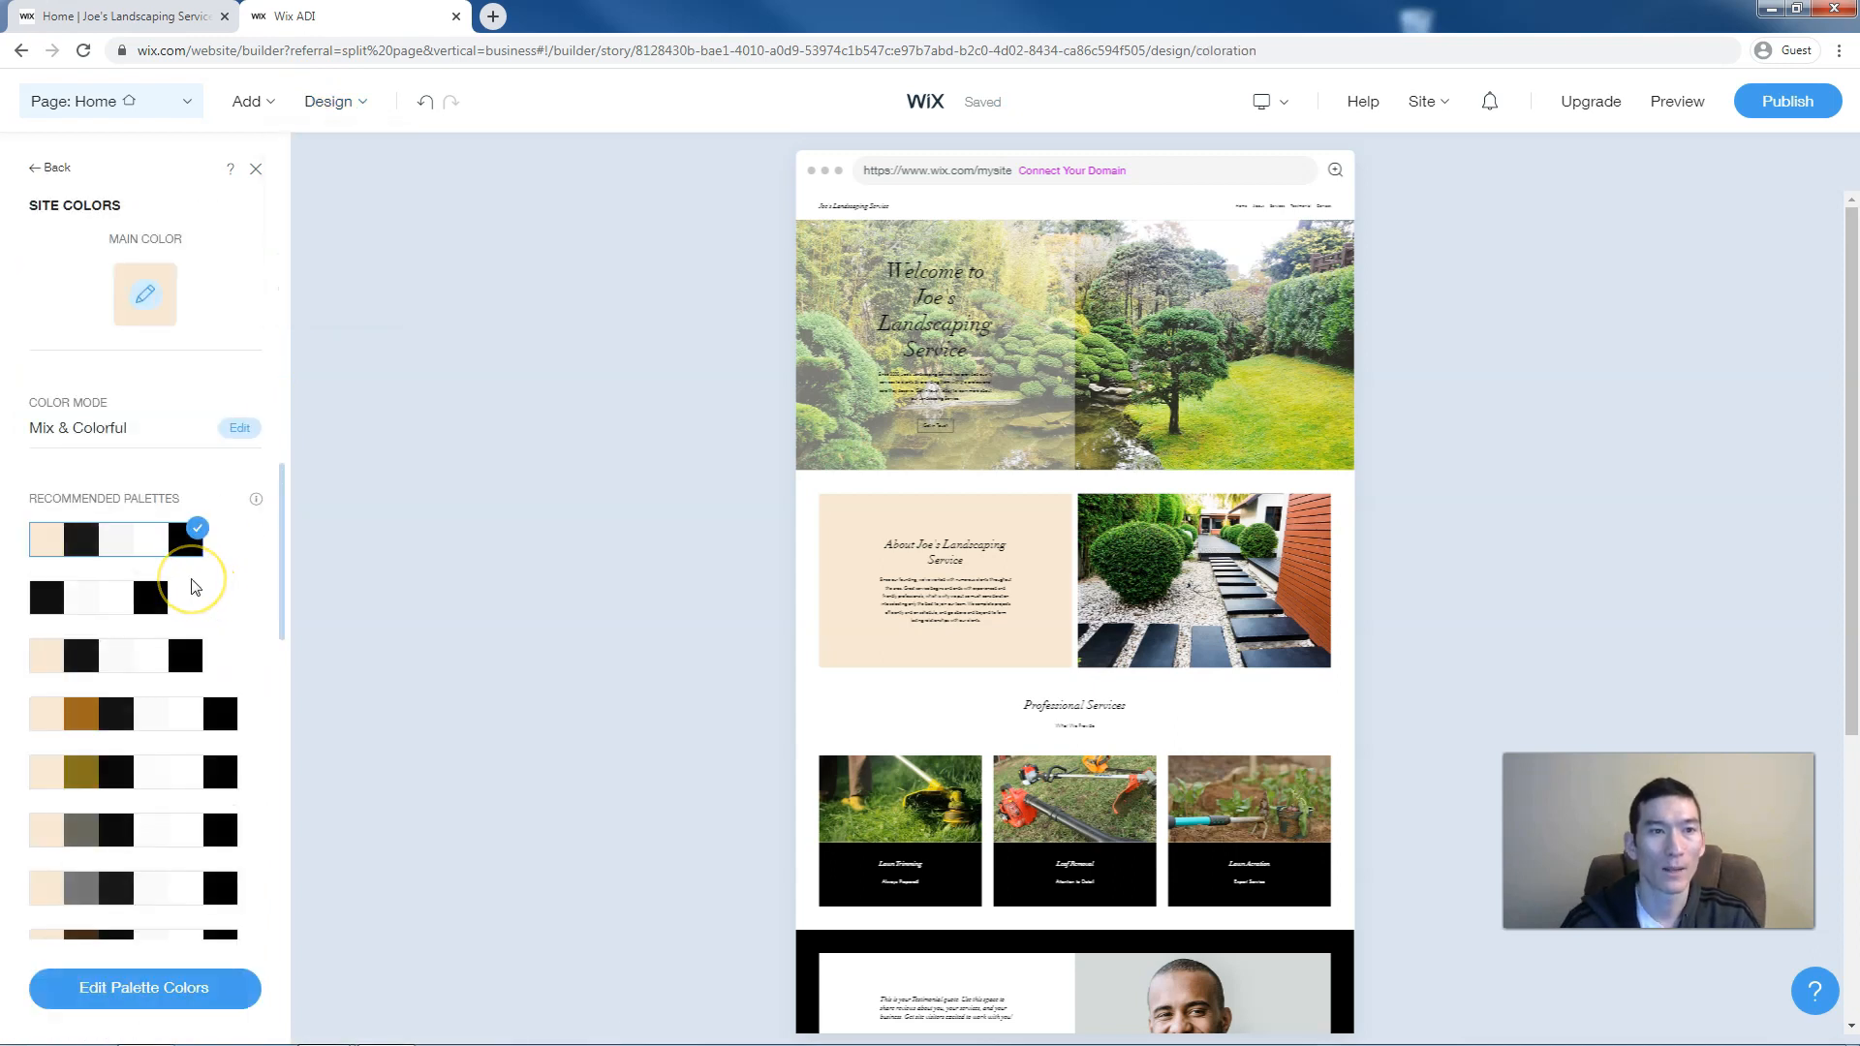
click(115, 728)
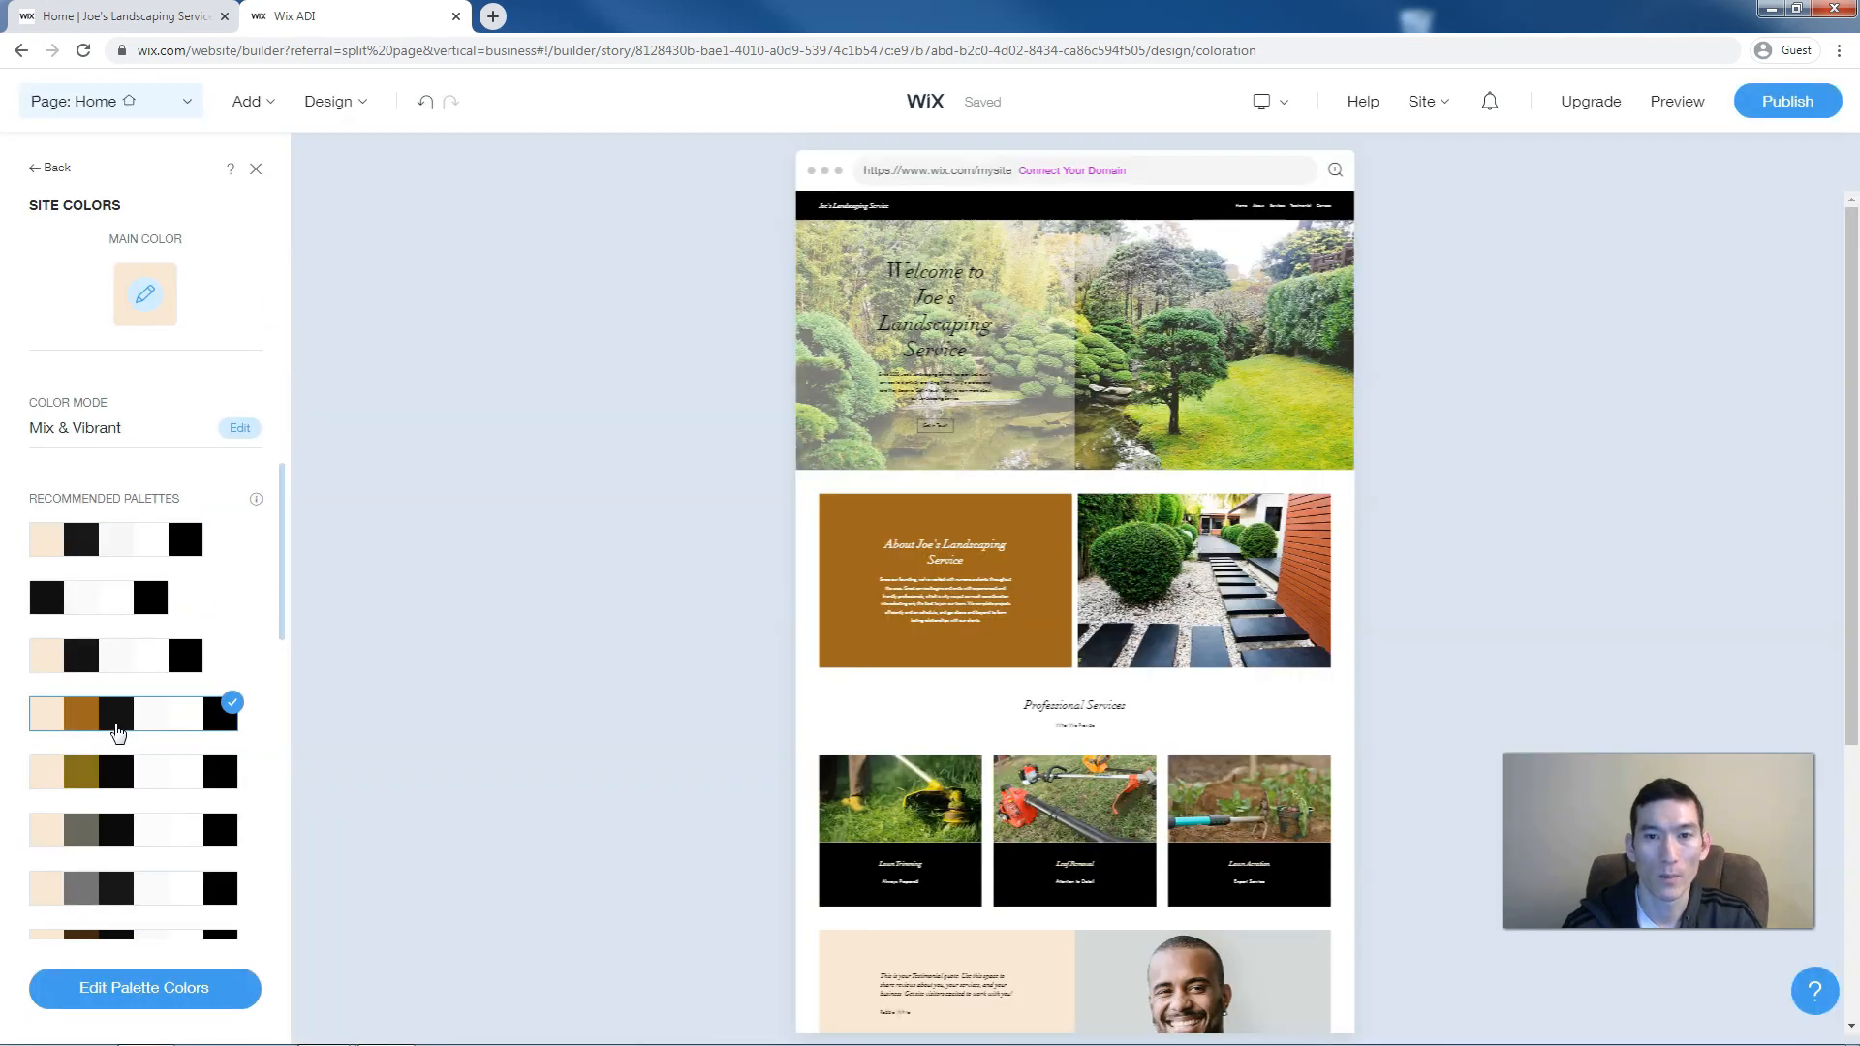
scroll(118, 733, down, 3)
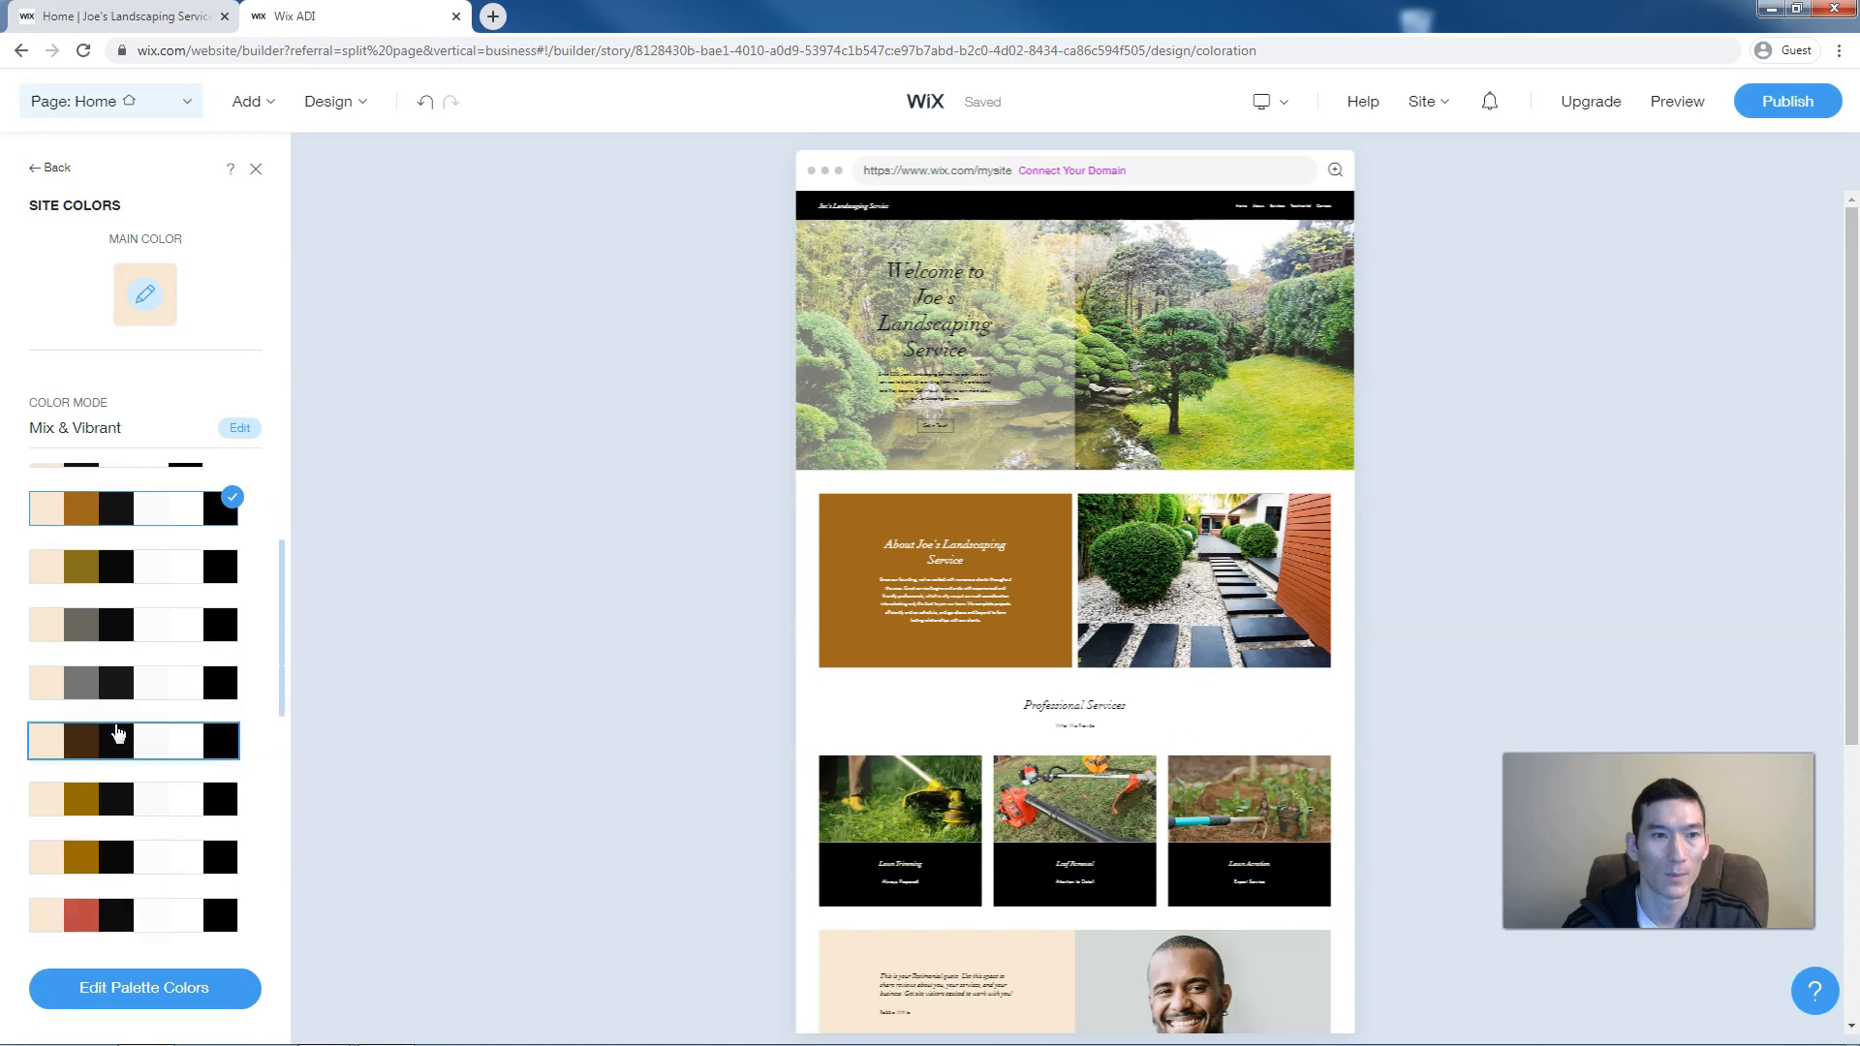
click(118, 733)
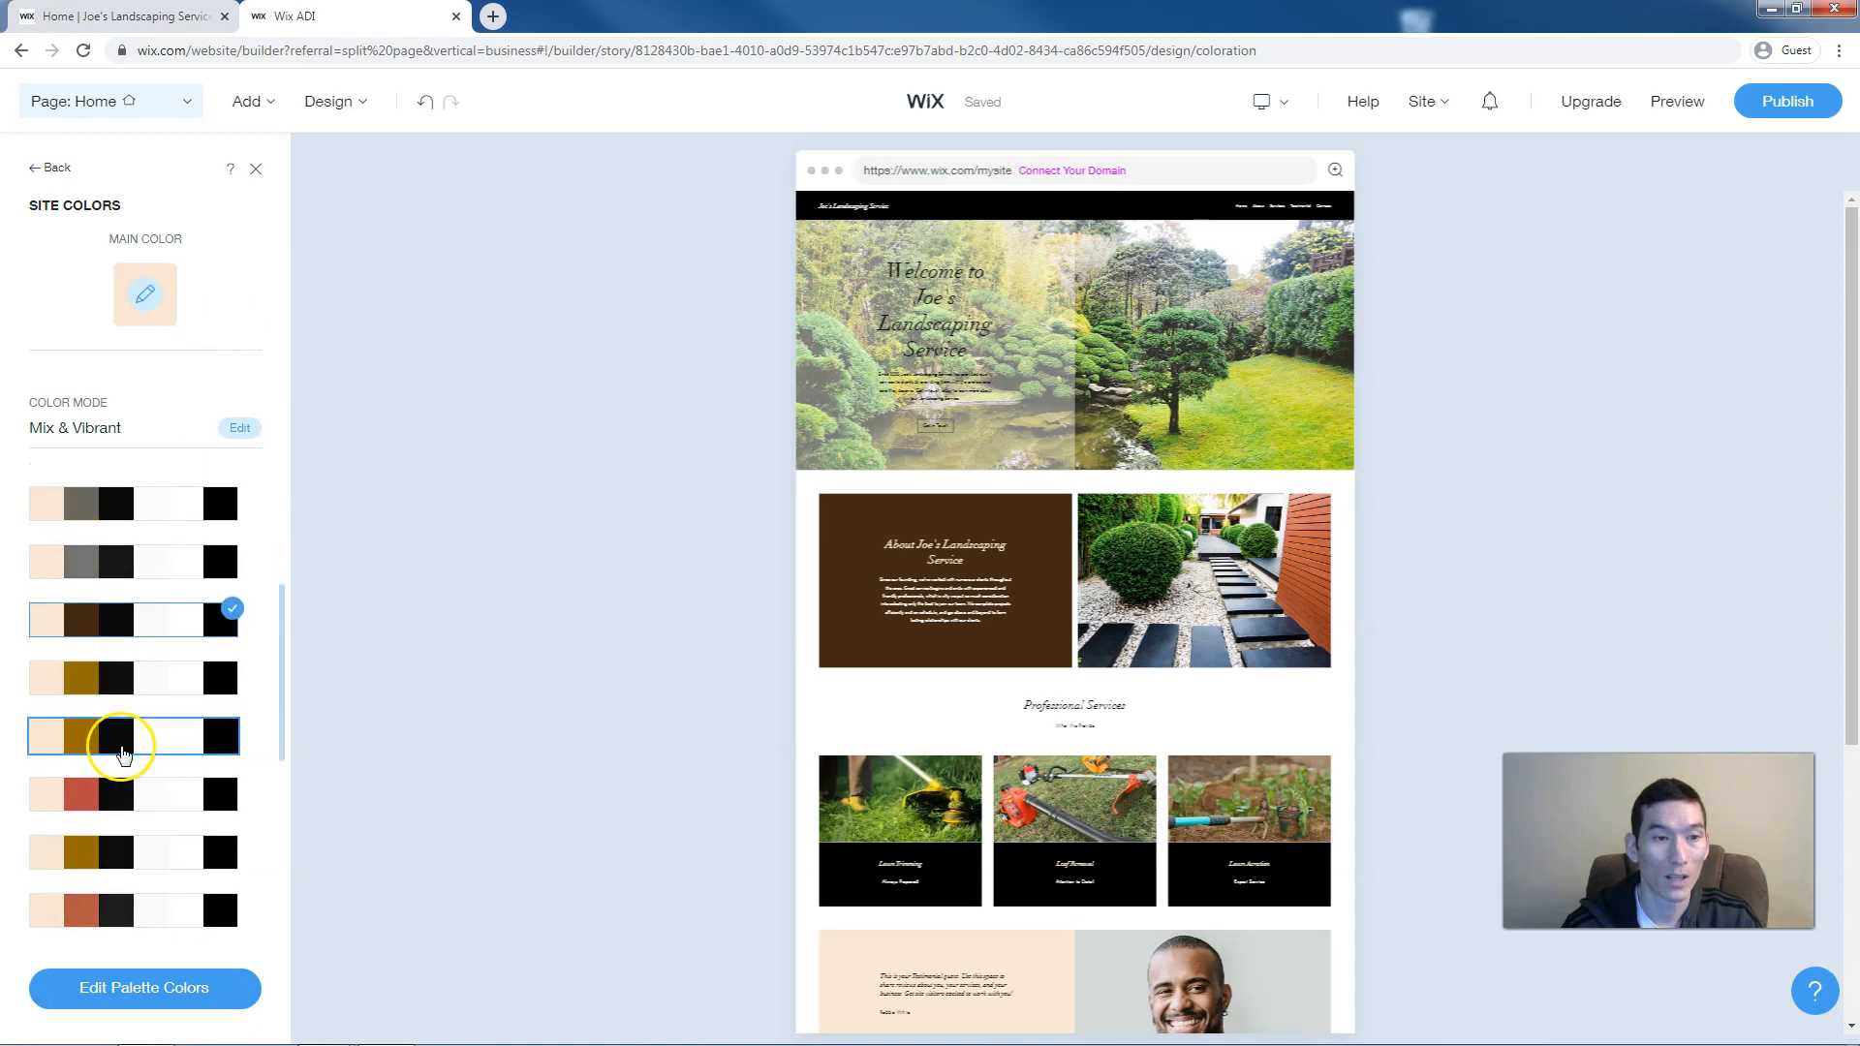
scroll(121, 746, down, 1)
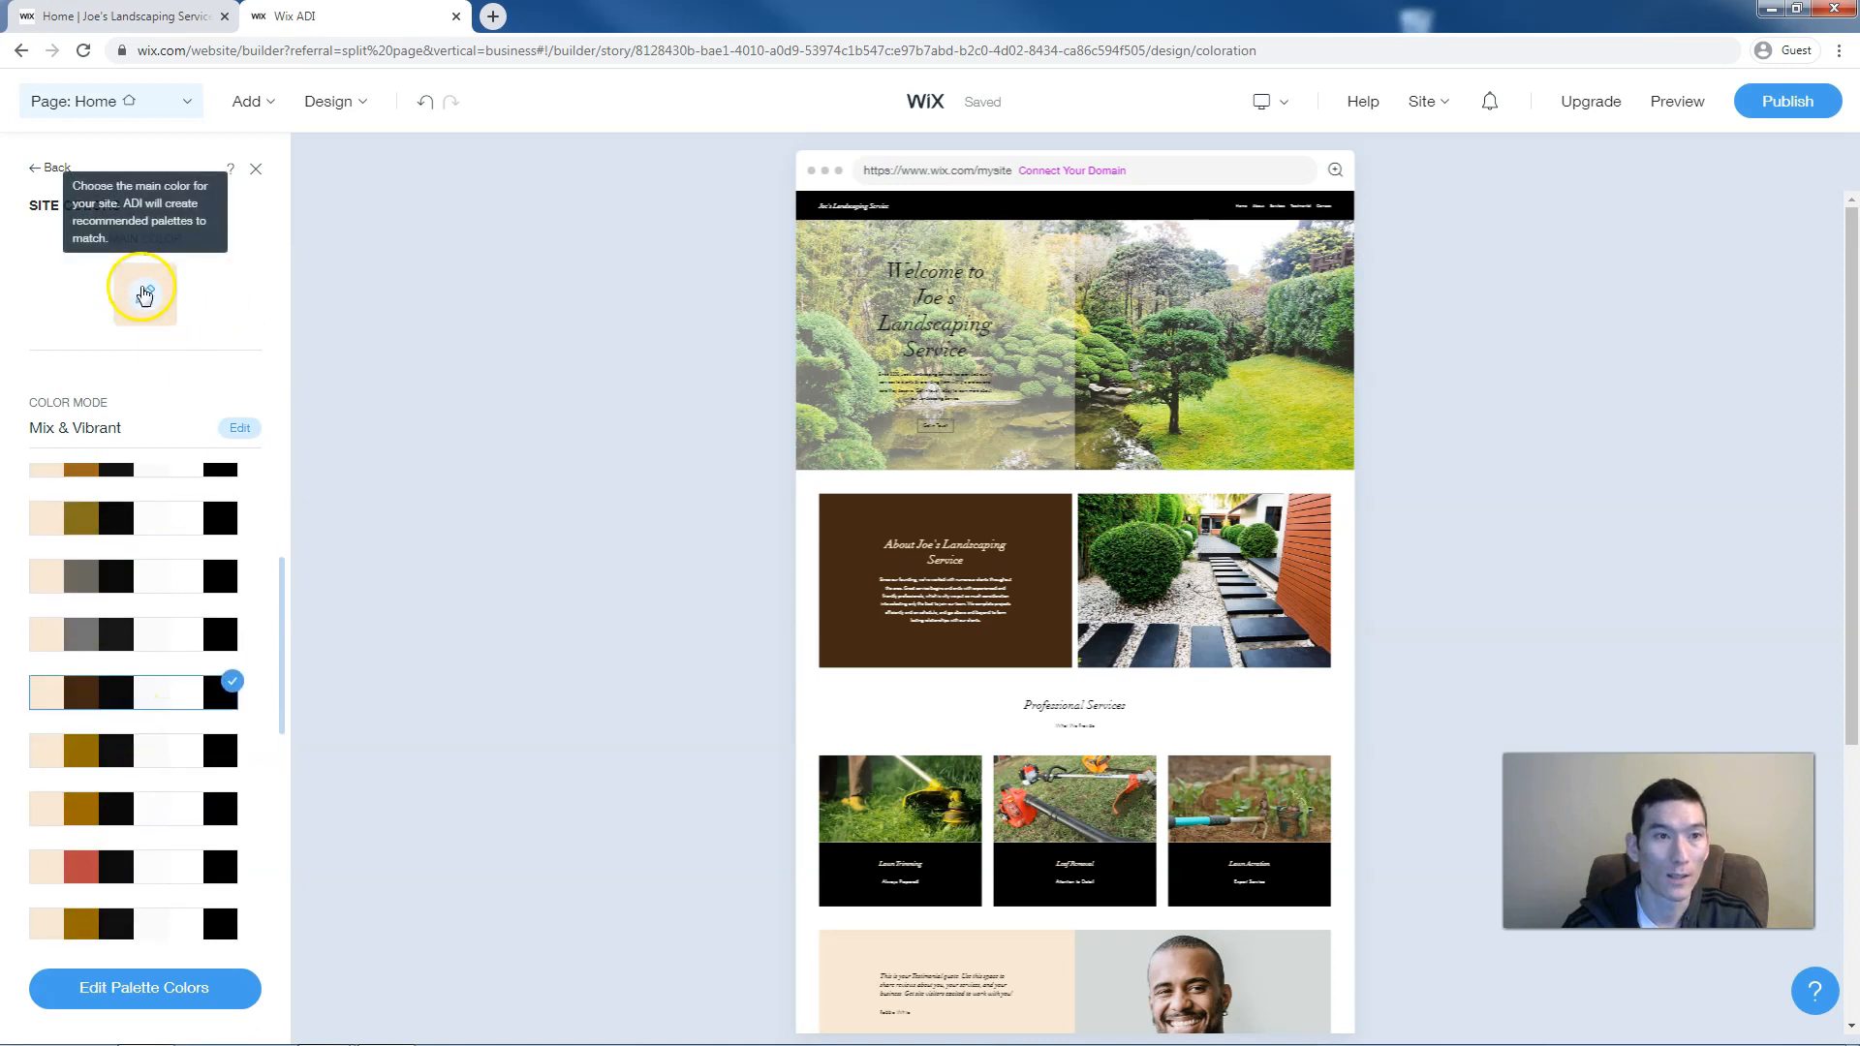
Set the main site colour to custom dark green #005F13 after first trying a brighter green
click(143, 290)
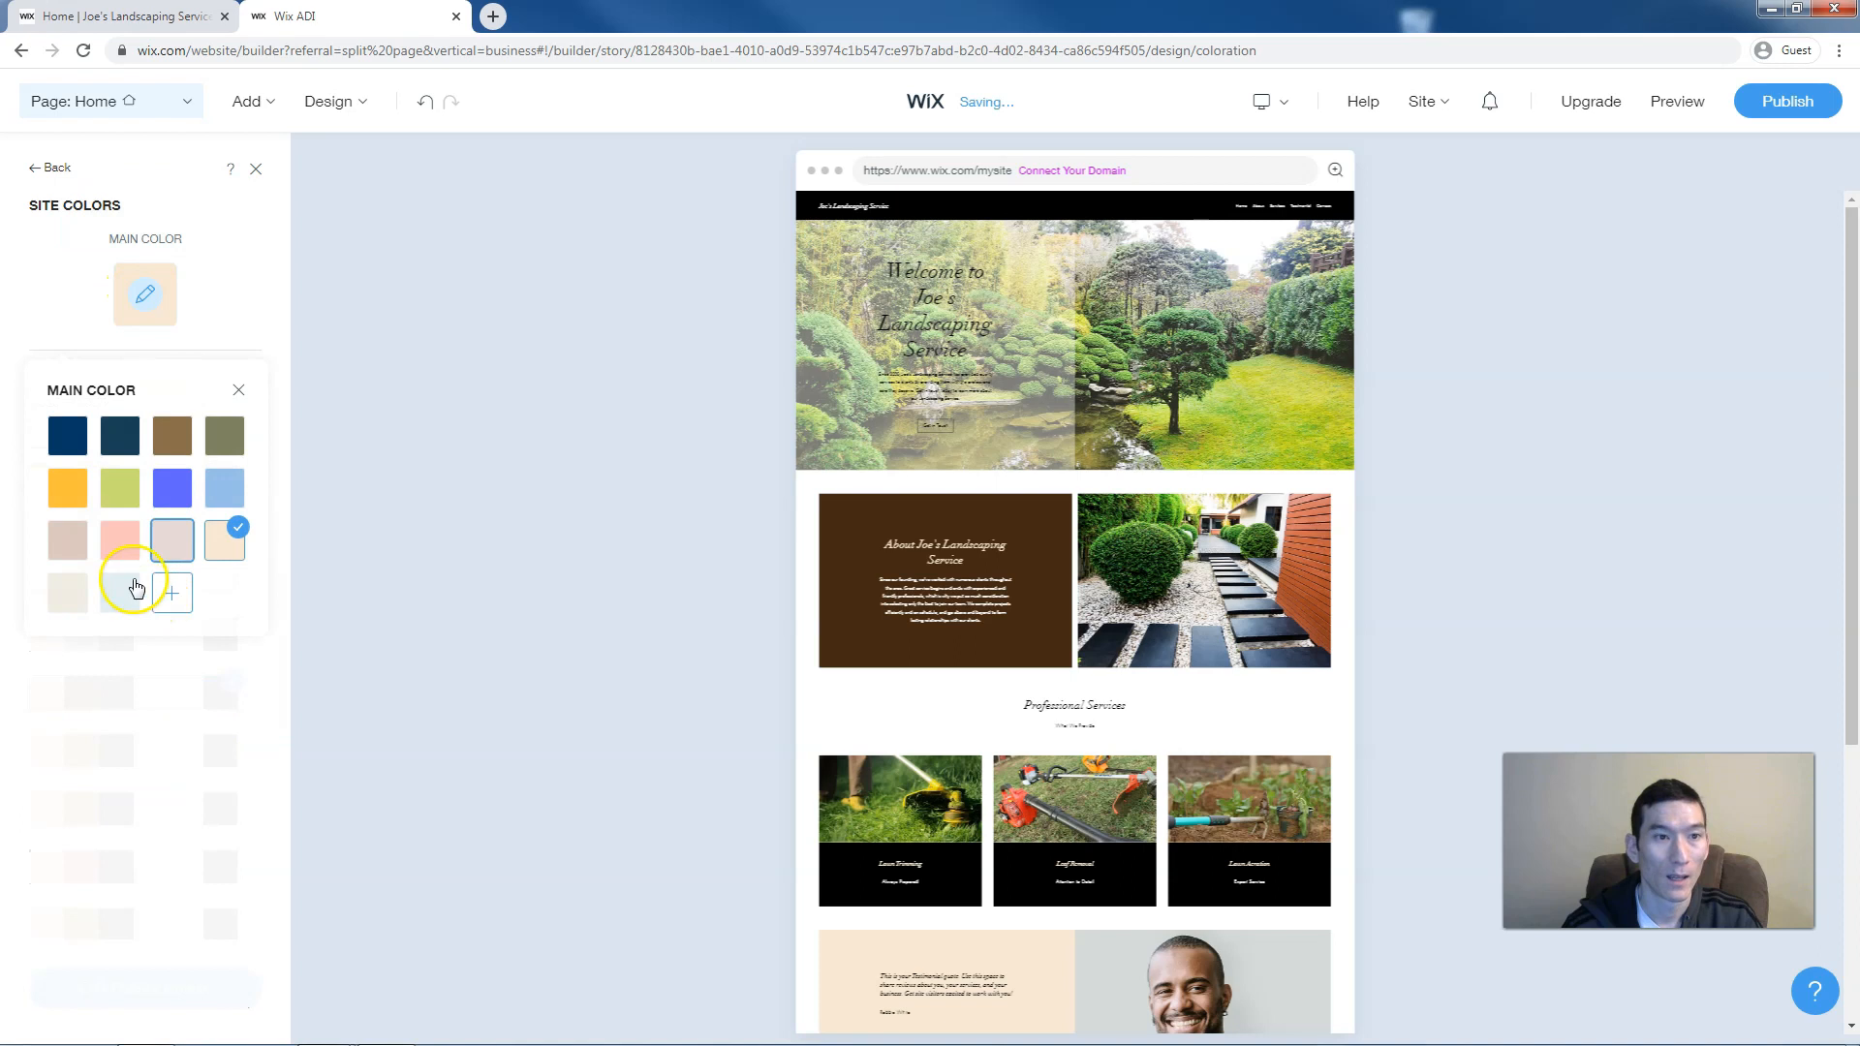
click(172, 591)
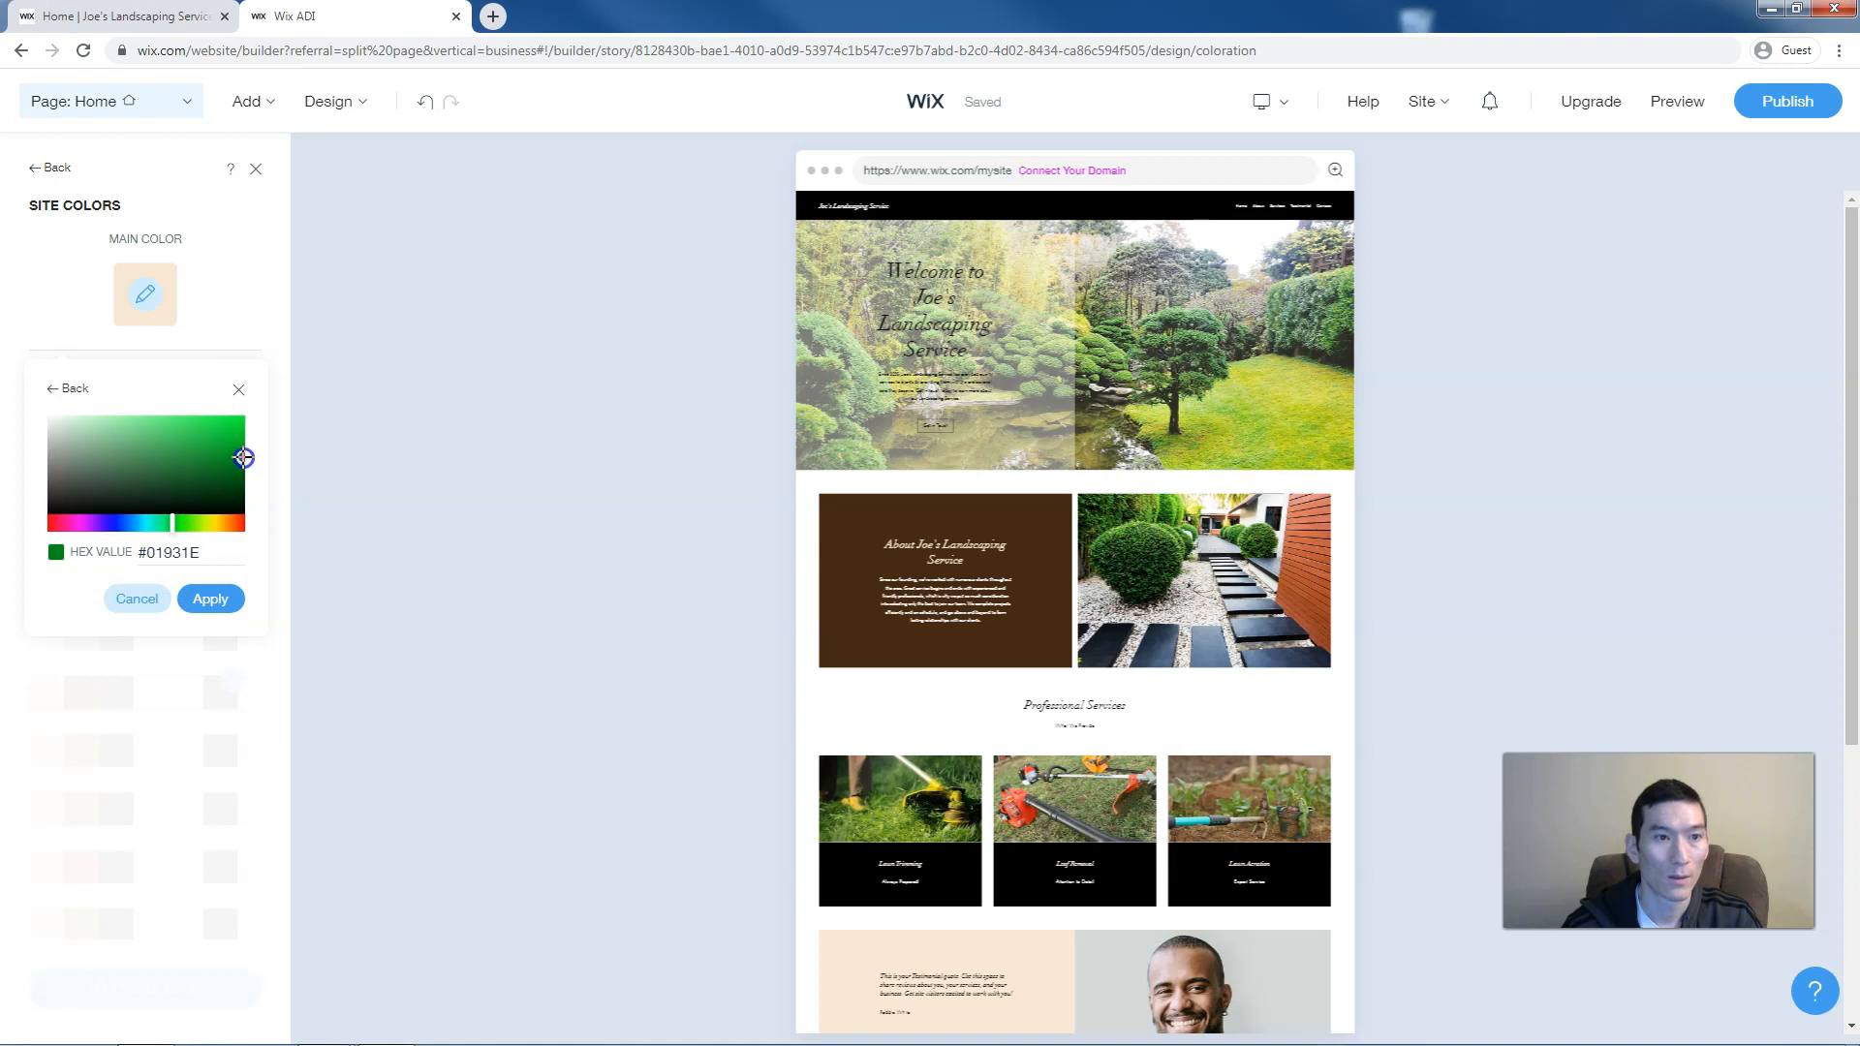
click(208, 600)
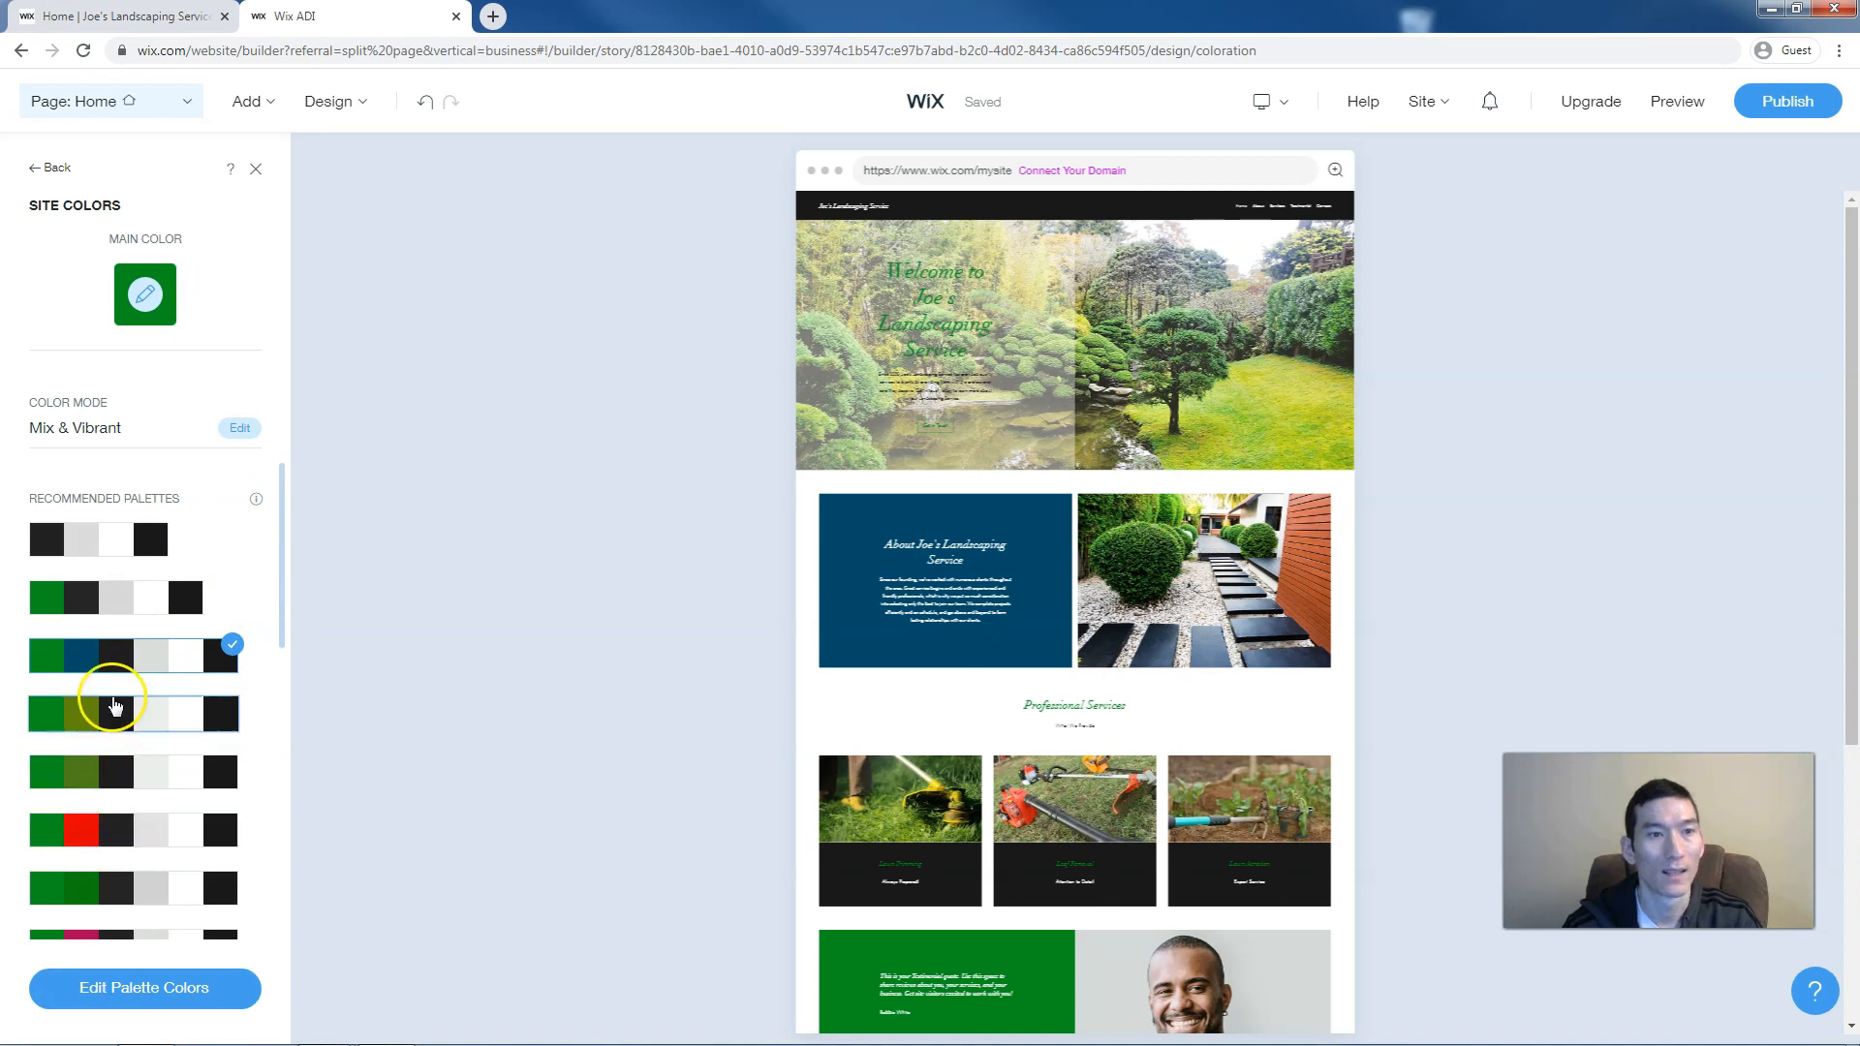
scroll(175, 753, down, 3)
scroll(174, 754, up, 3)
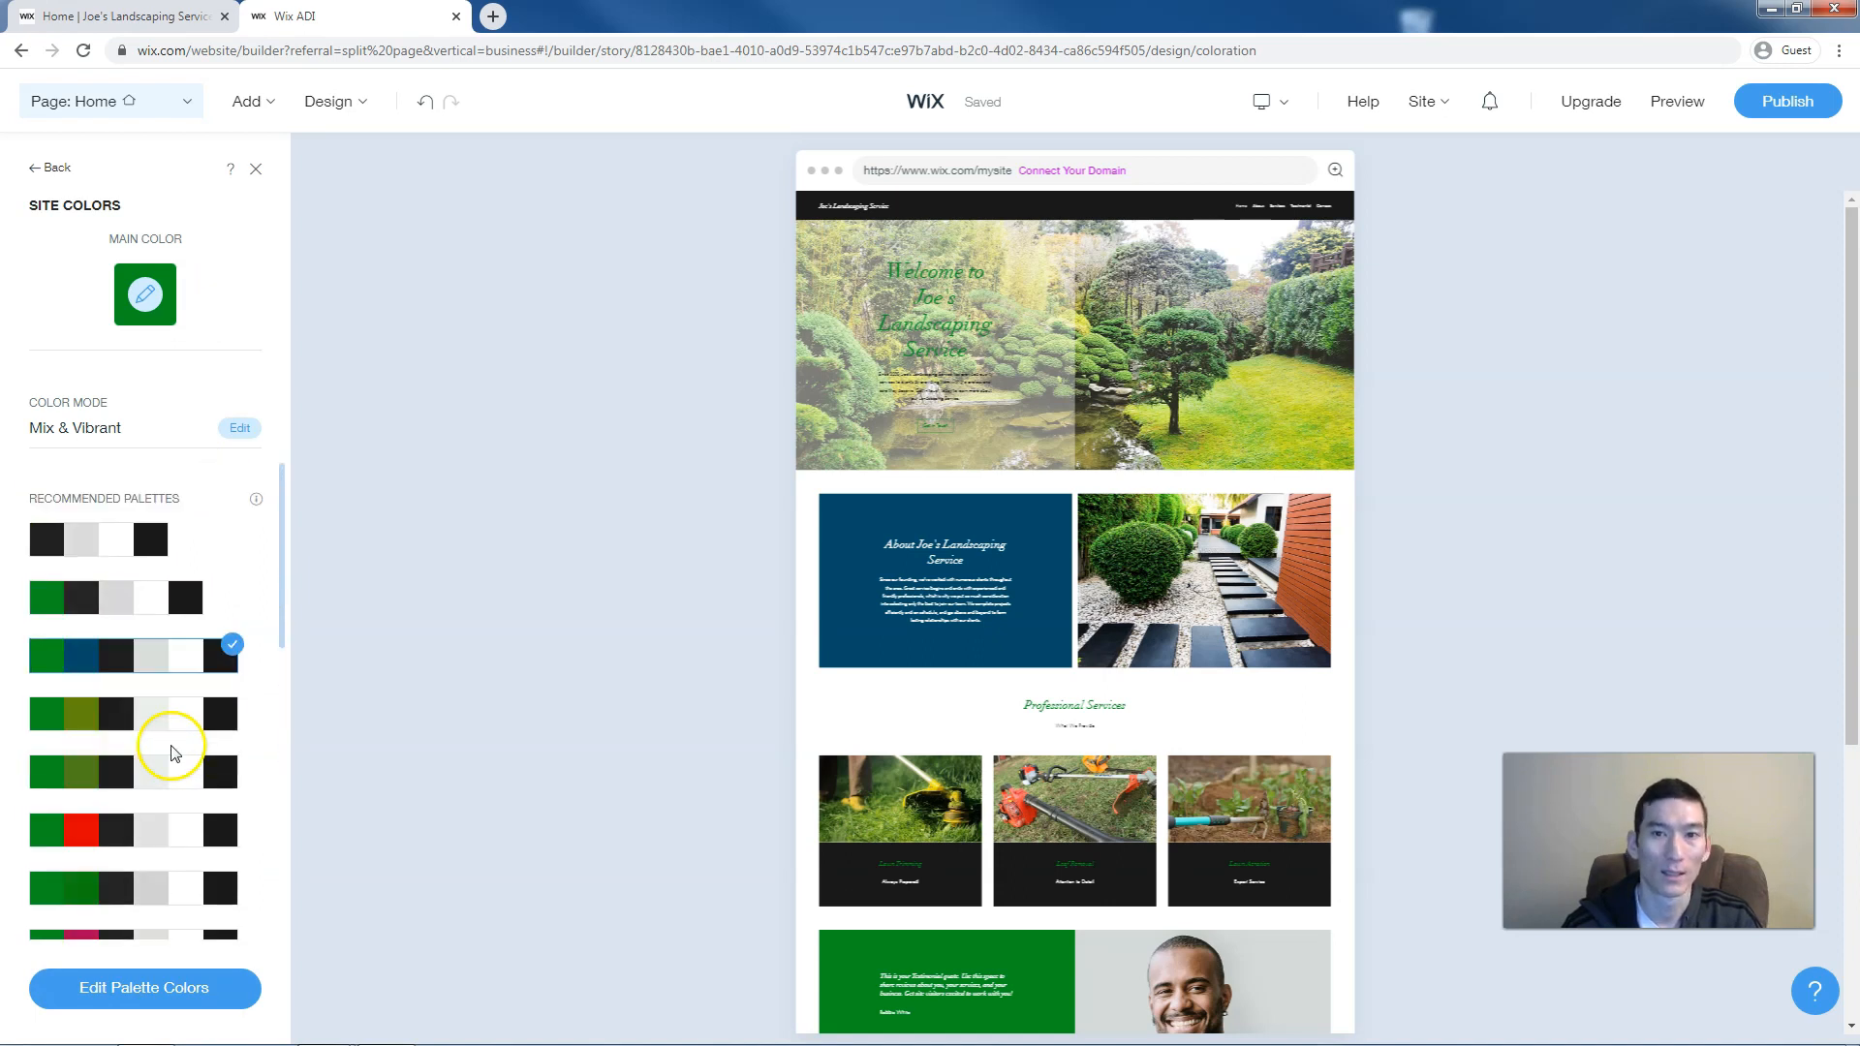
click(152, 308)
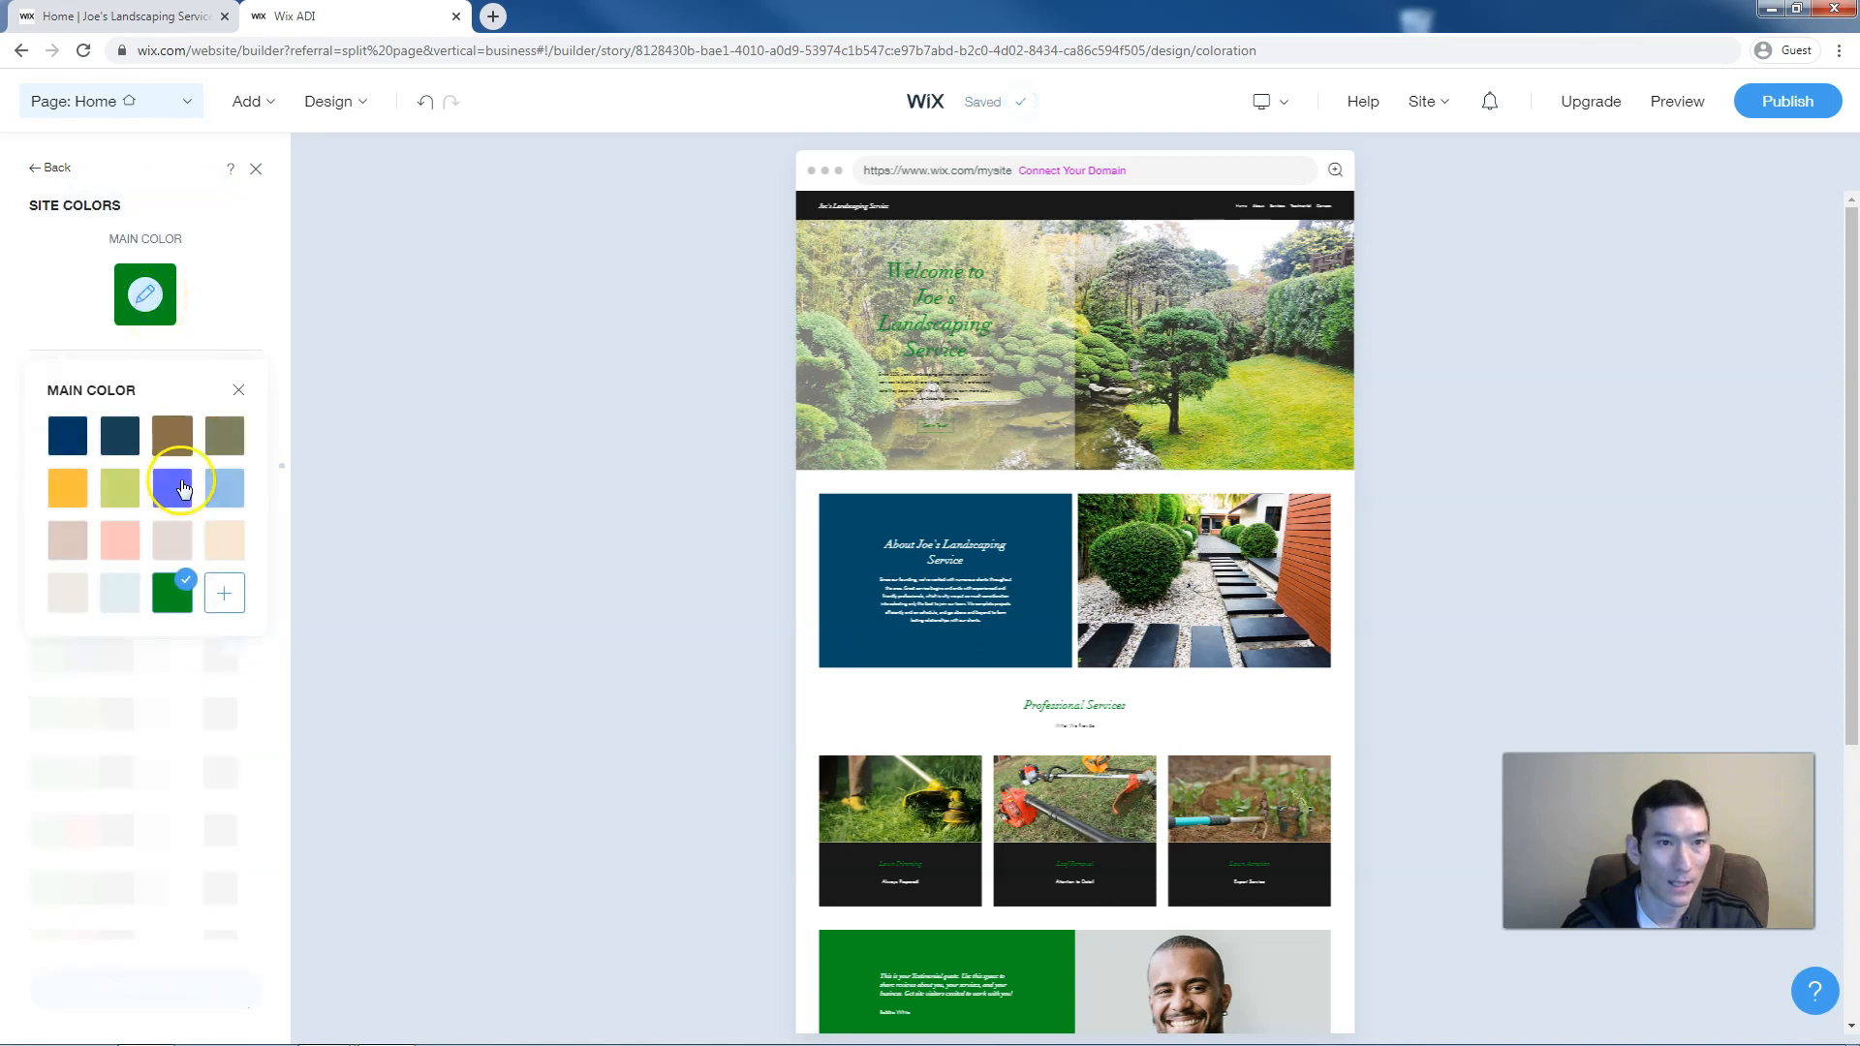
click(217, 599)
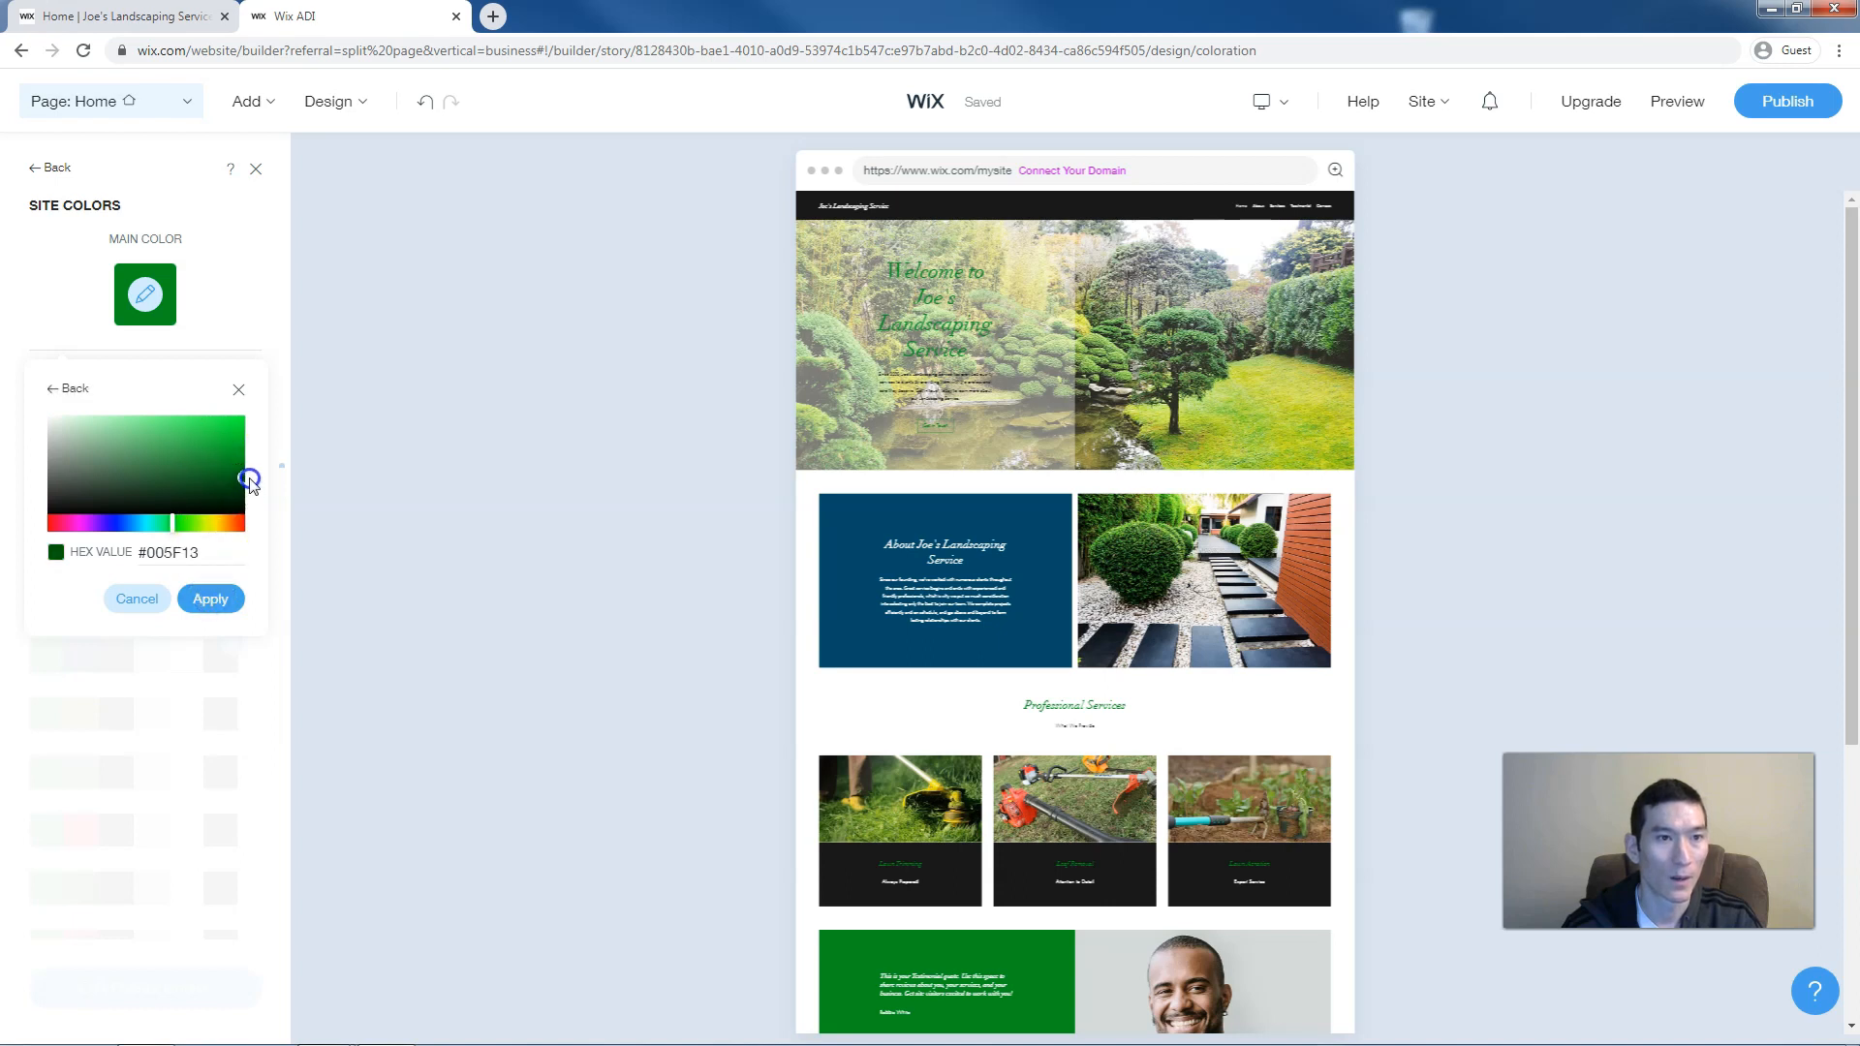
click(210, 596)
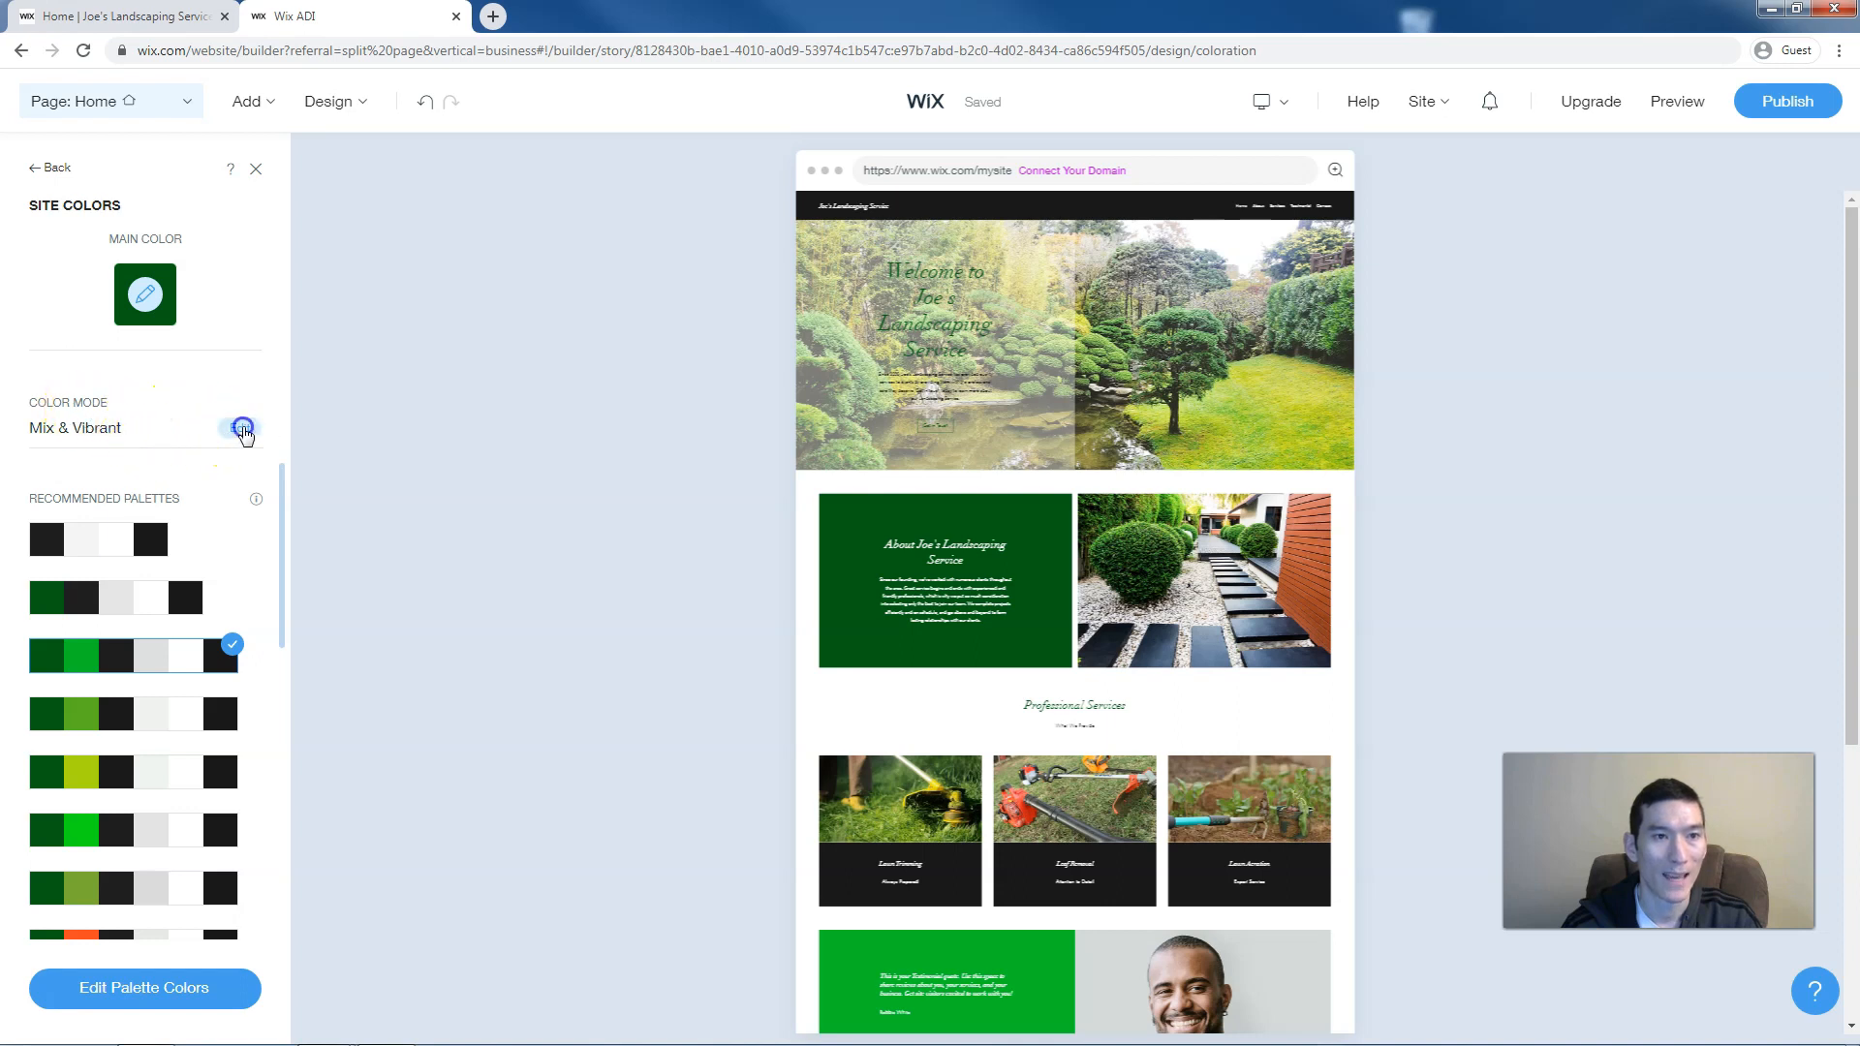
click(241, 428)
click(111, 591)
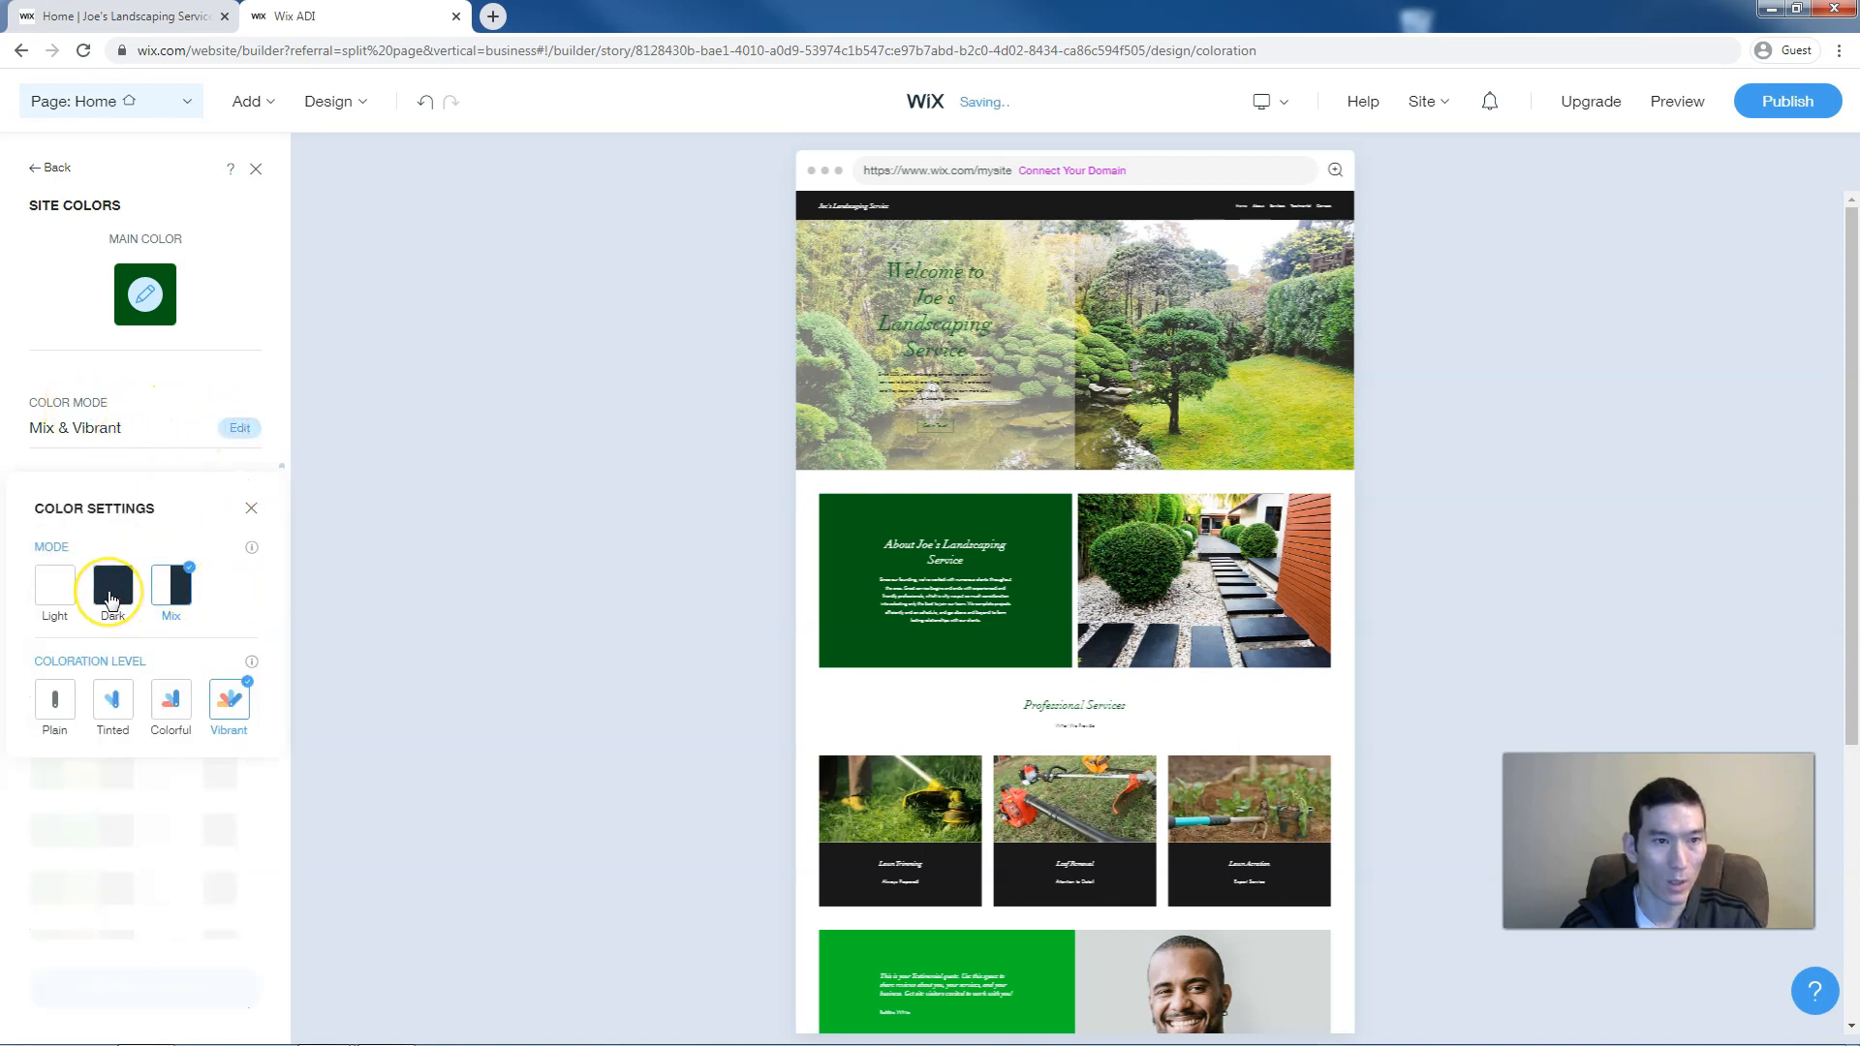
click(127, 593)
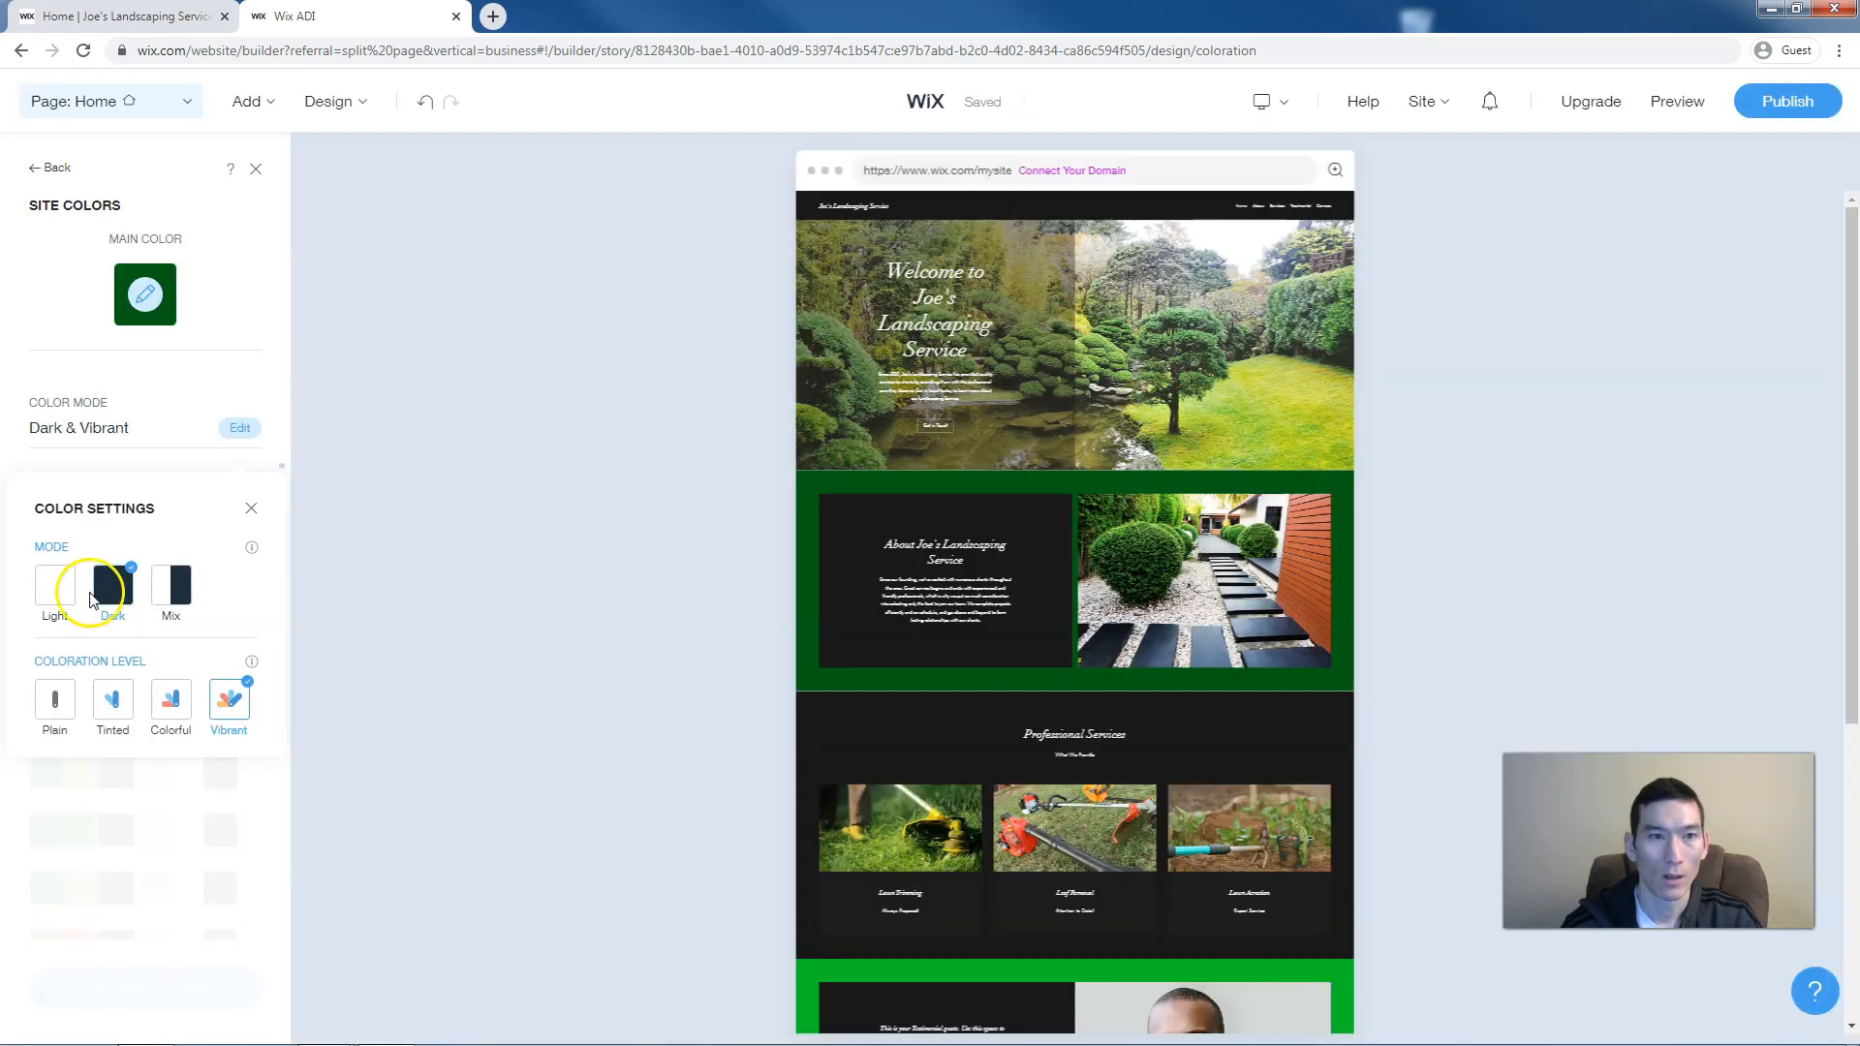
click(54, 593)
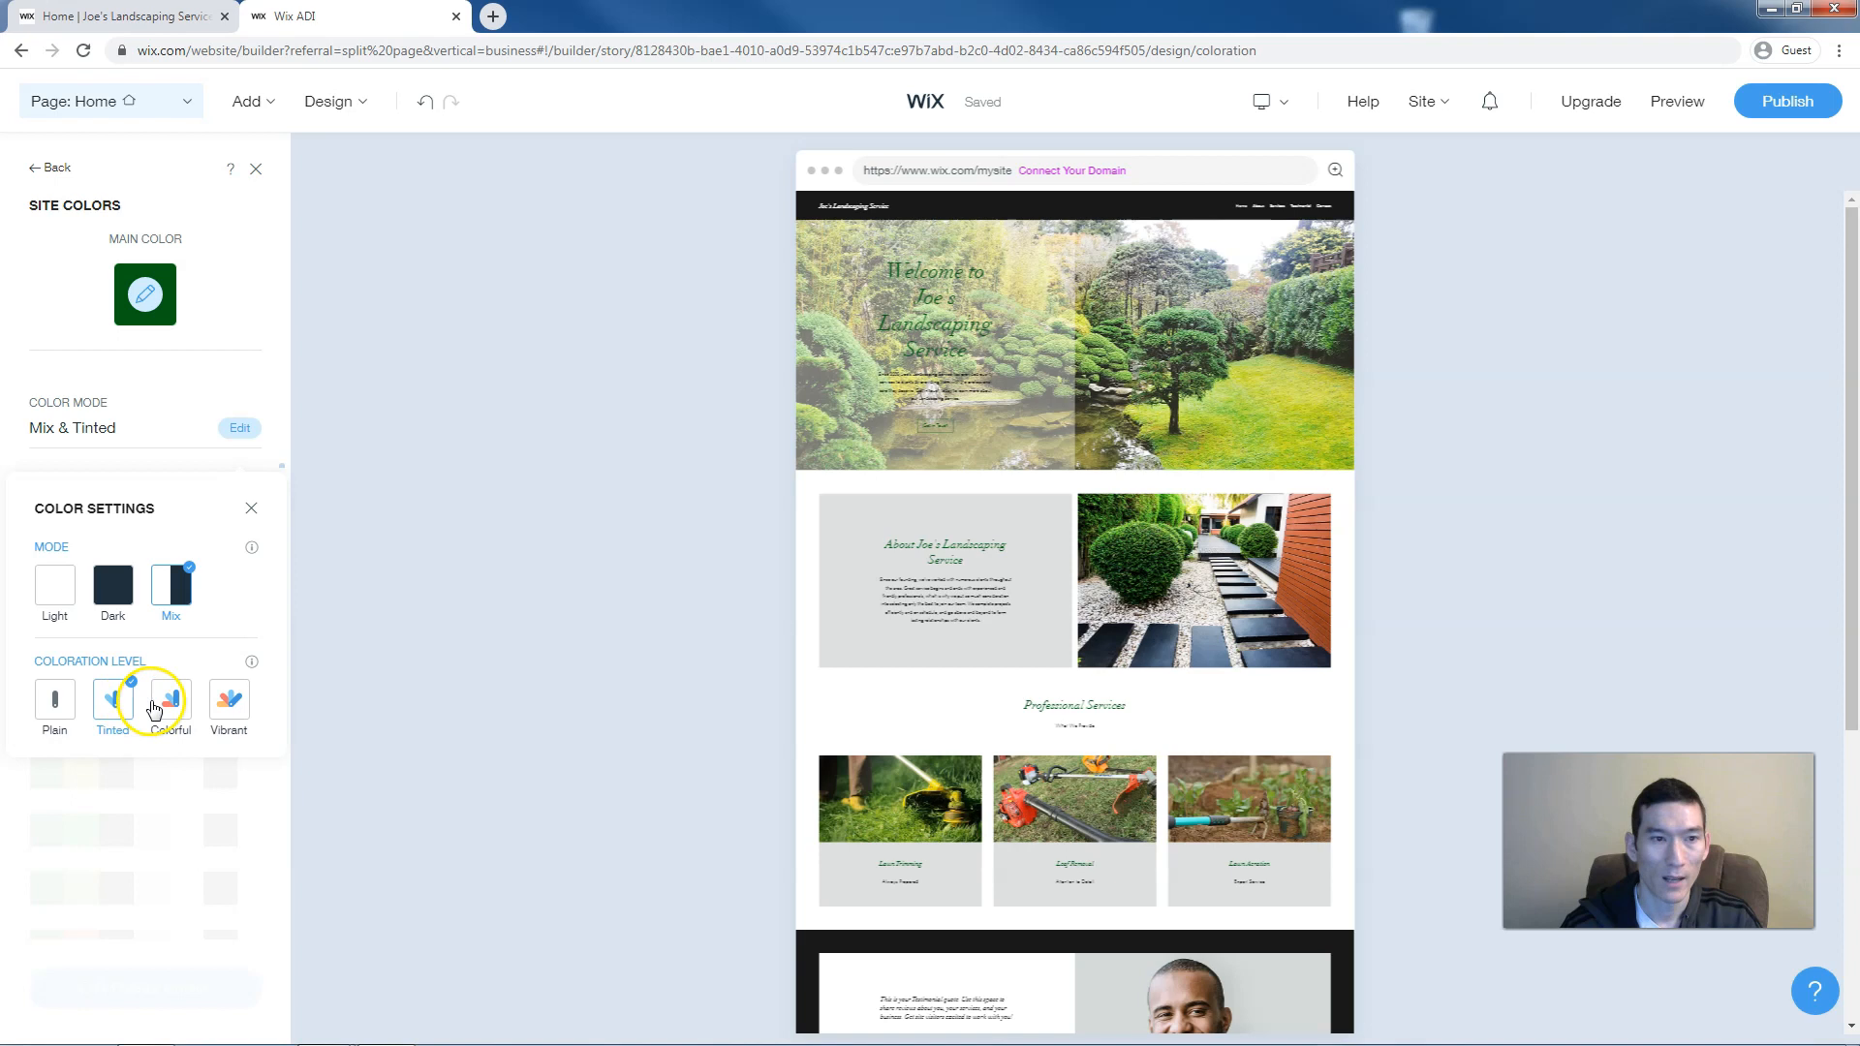
click(158, 706)
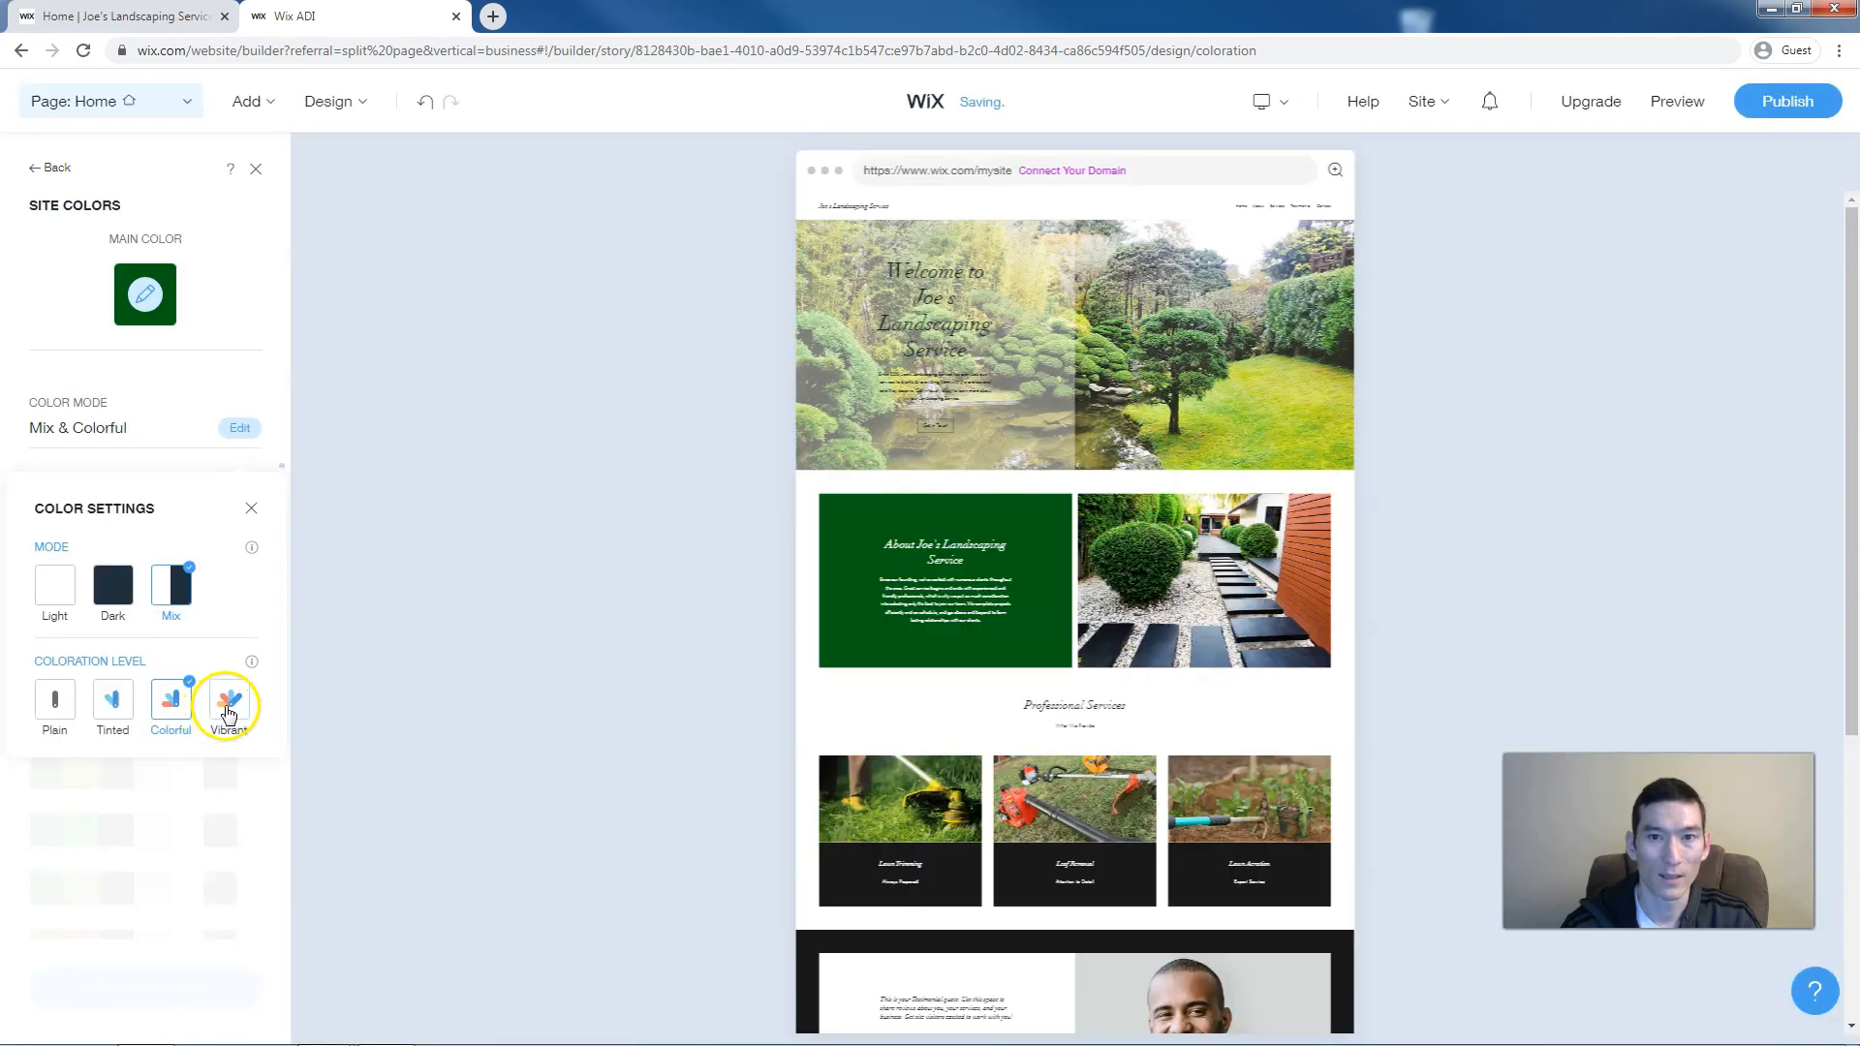
click(228, 715)
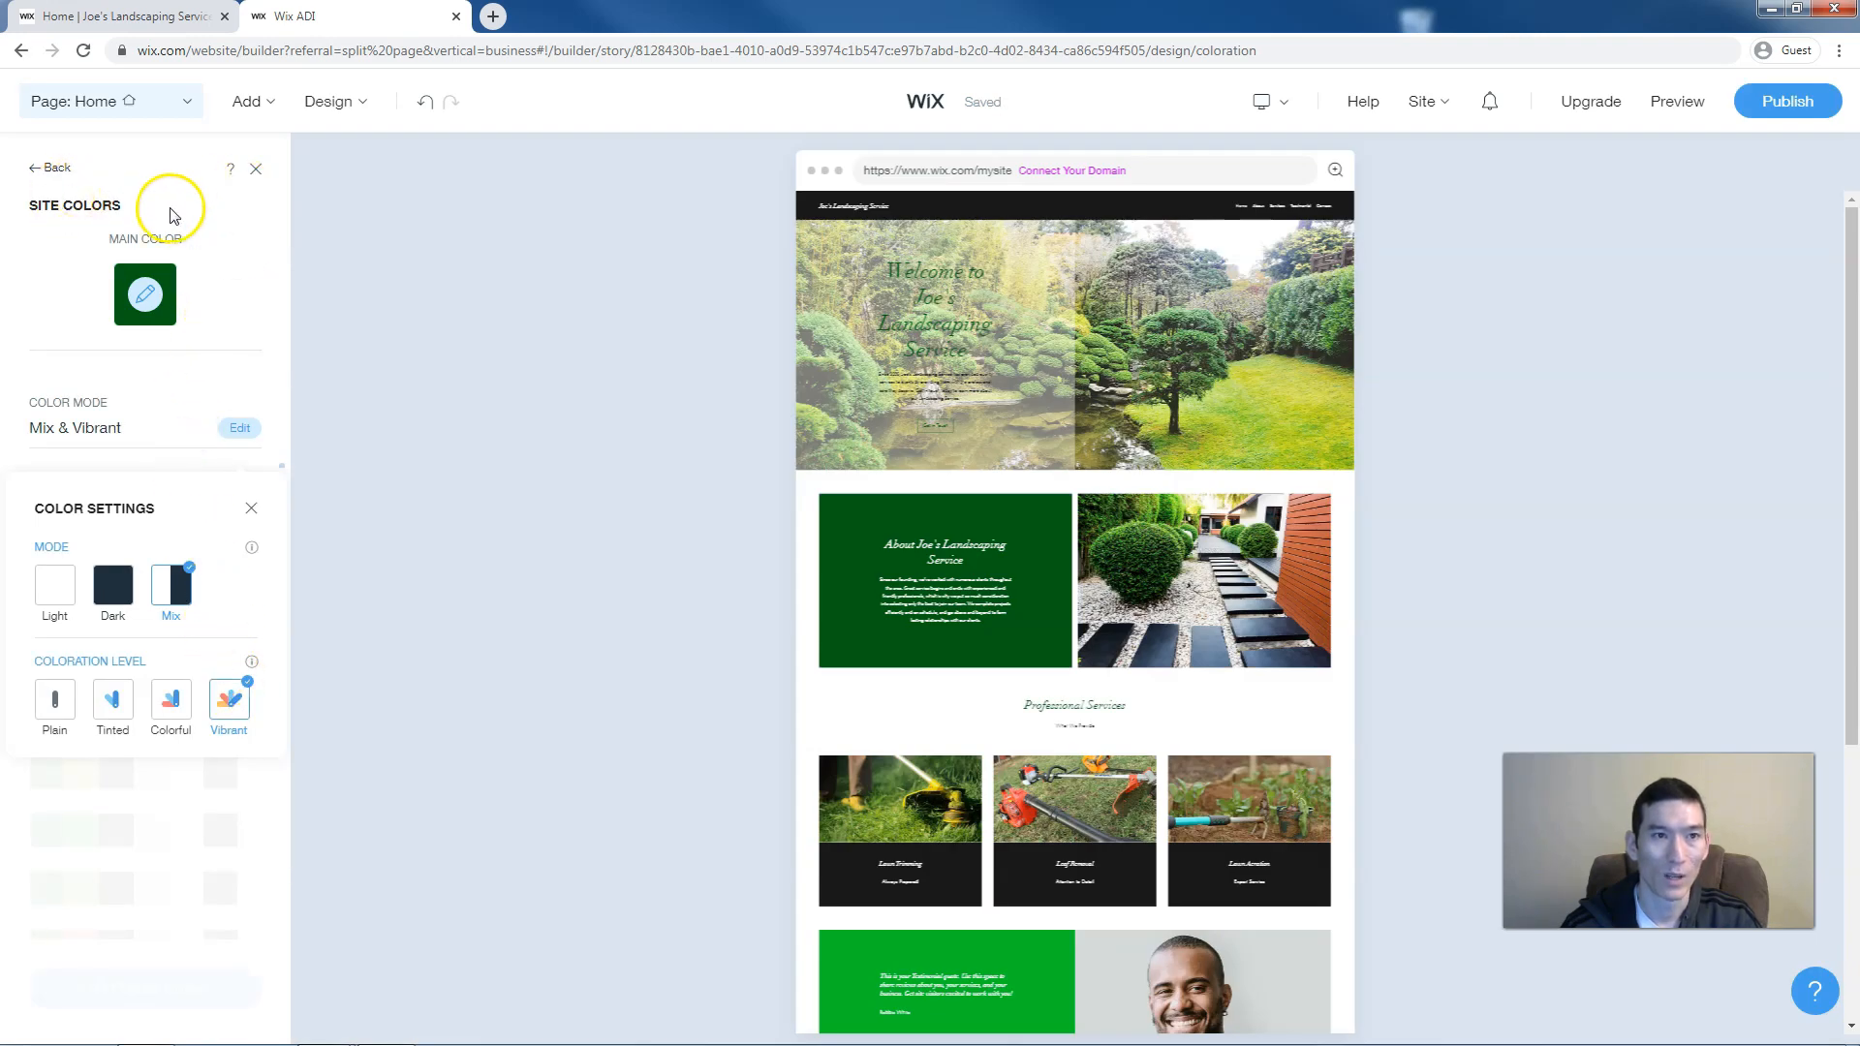
Apply the Soho font set after trying Timeless, giving bold sans-serif headings
click(58, 169)
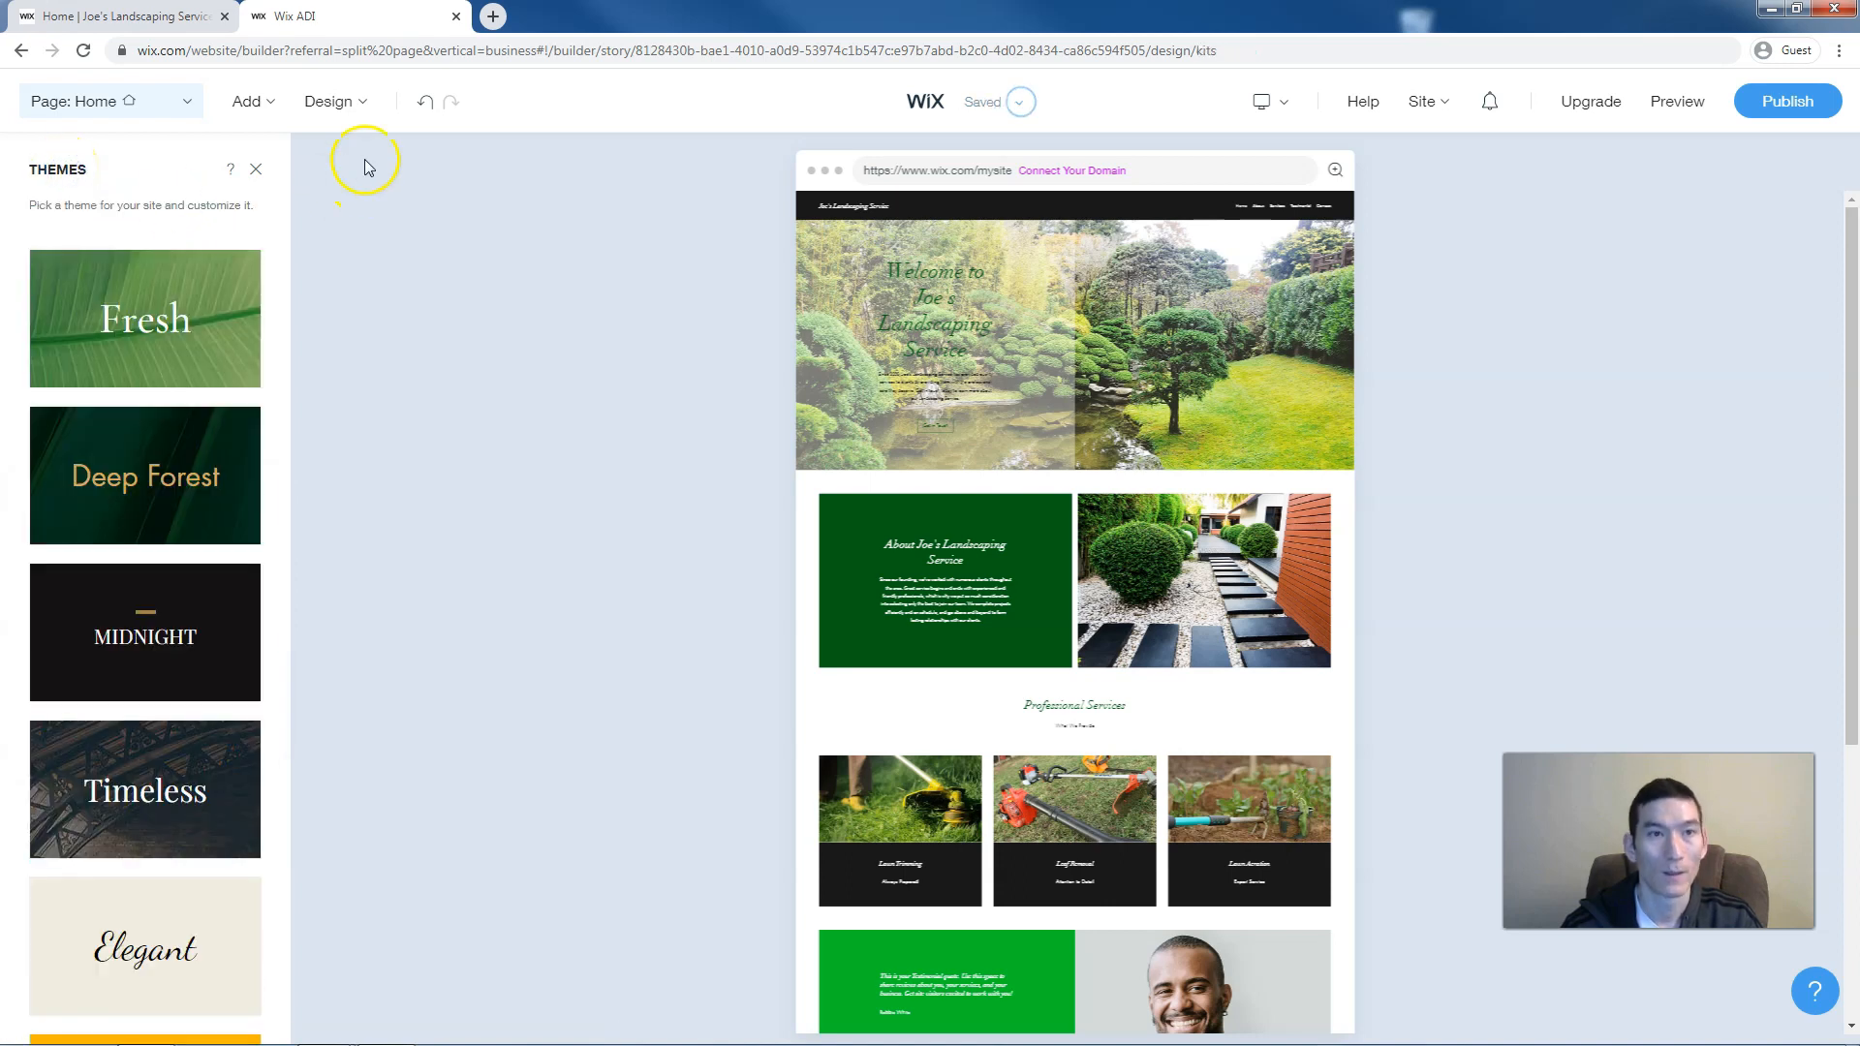
click(341, 101)
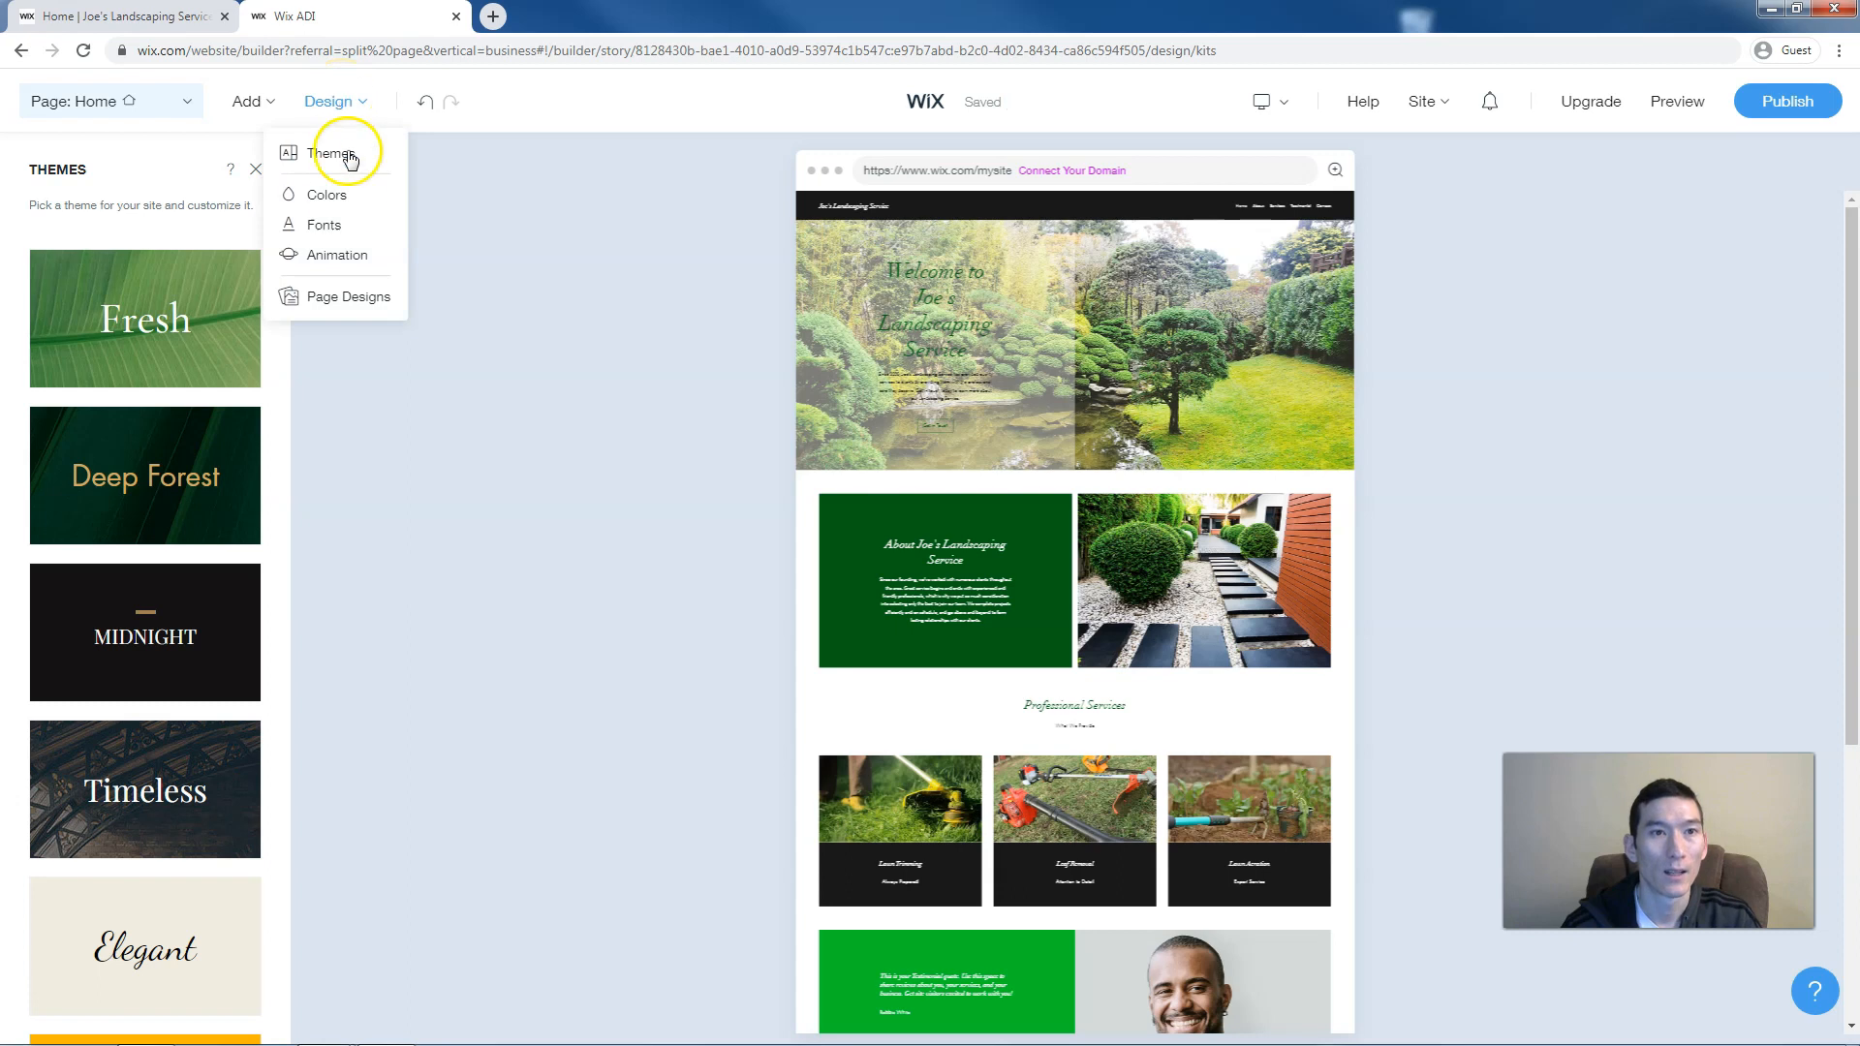
click(341, 229)
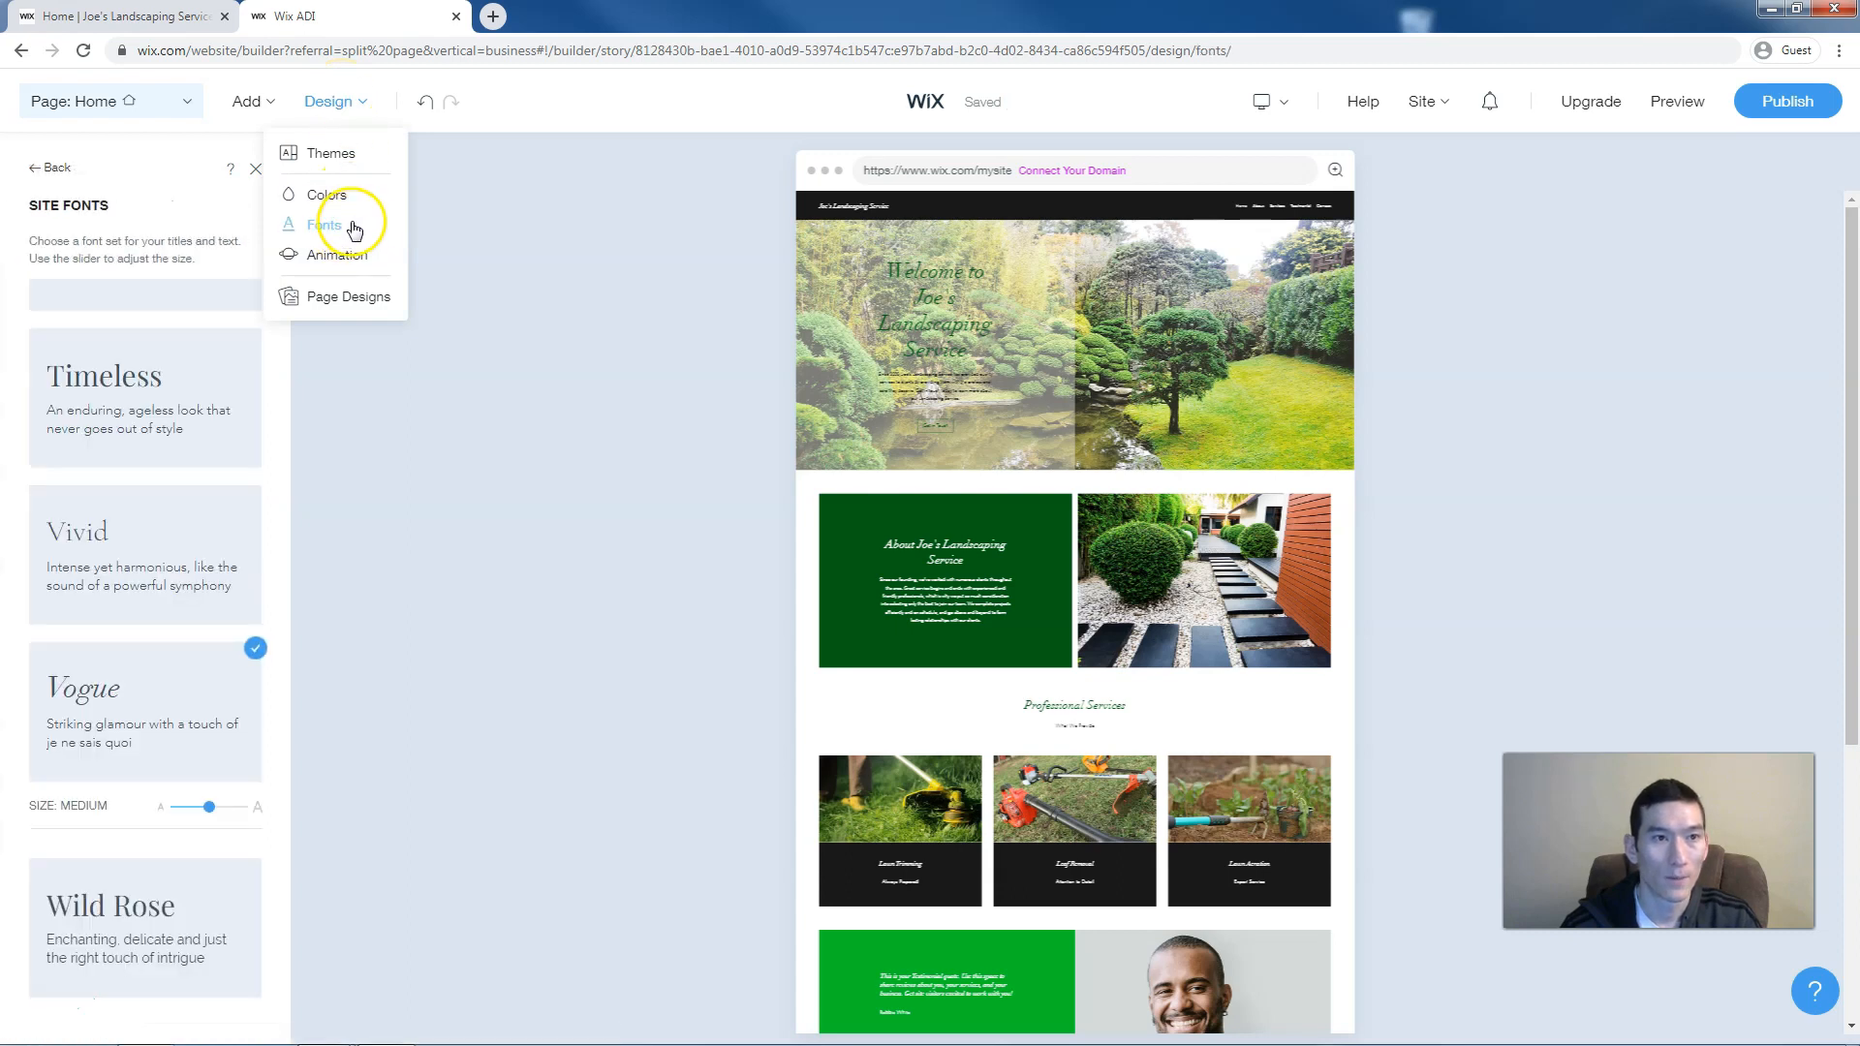
click(181, 389)
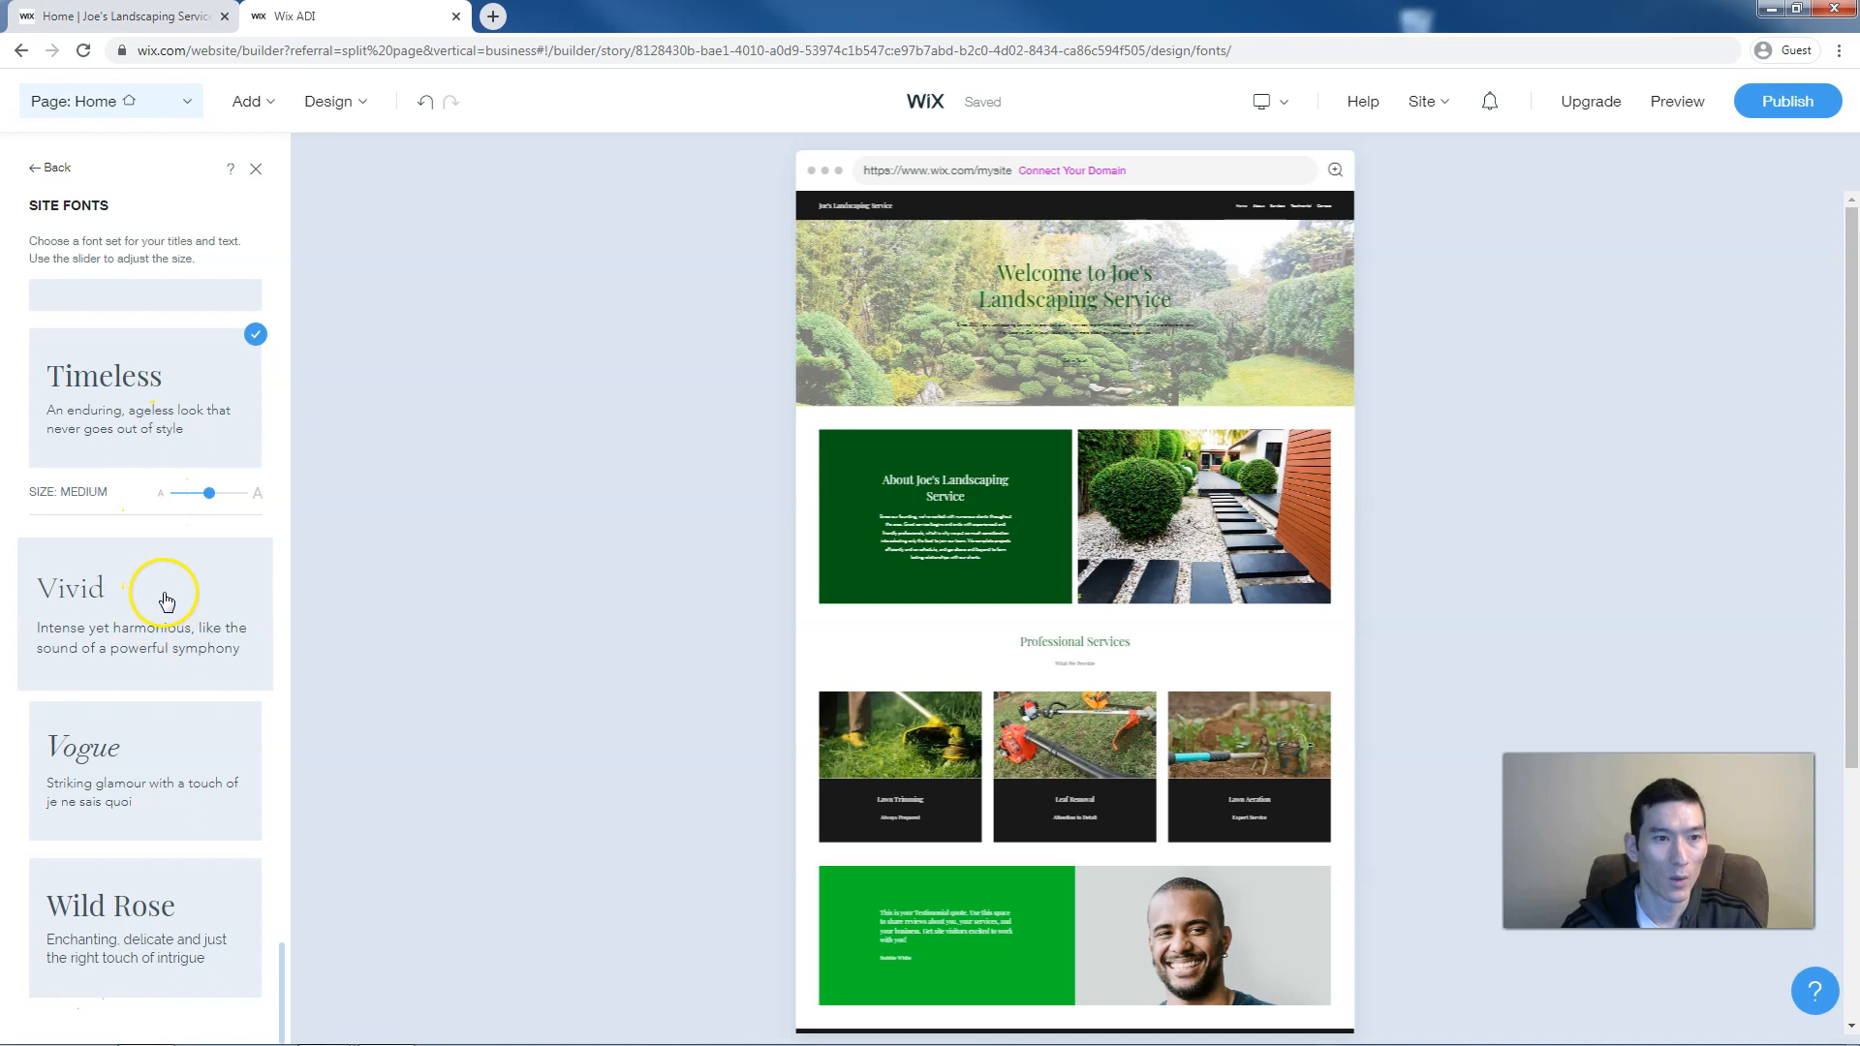
scroll(172, 553, up, 7)
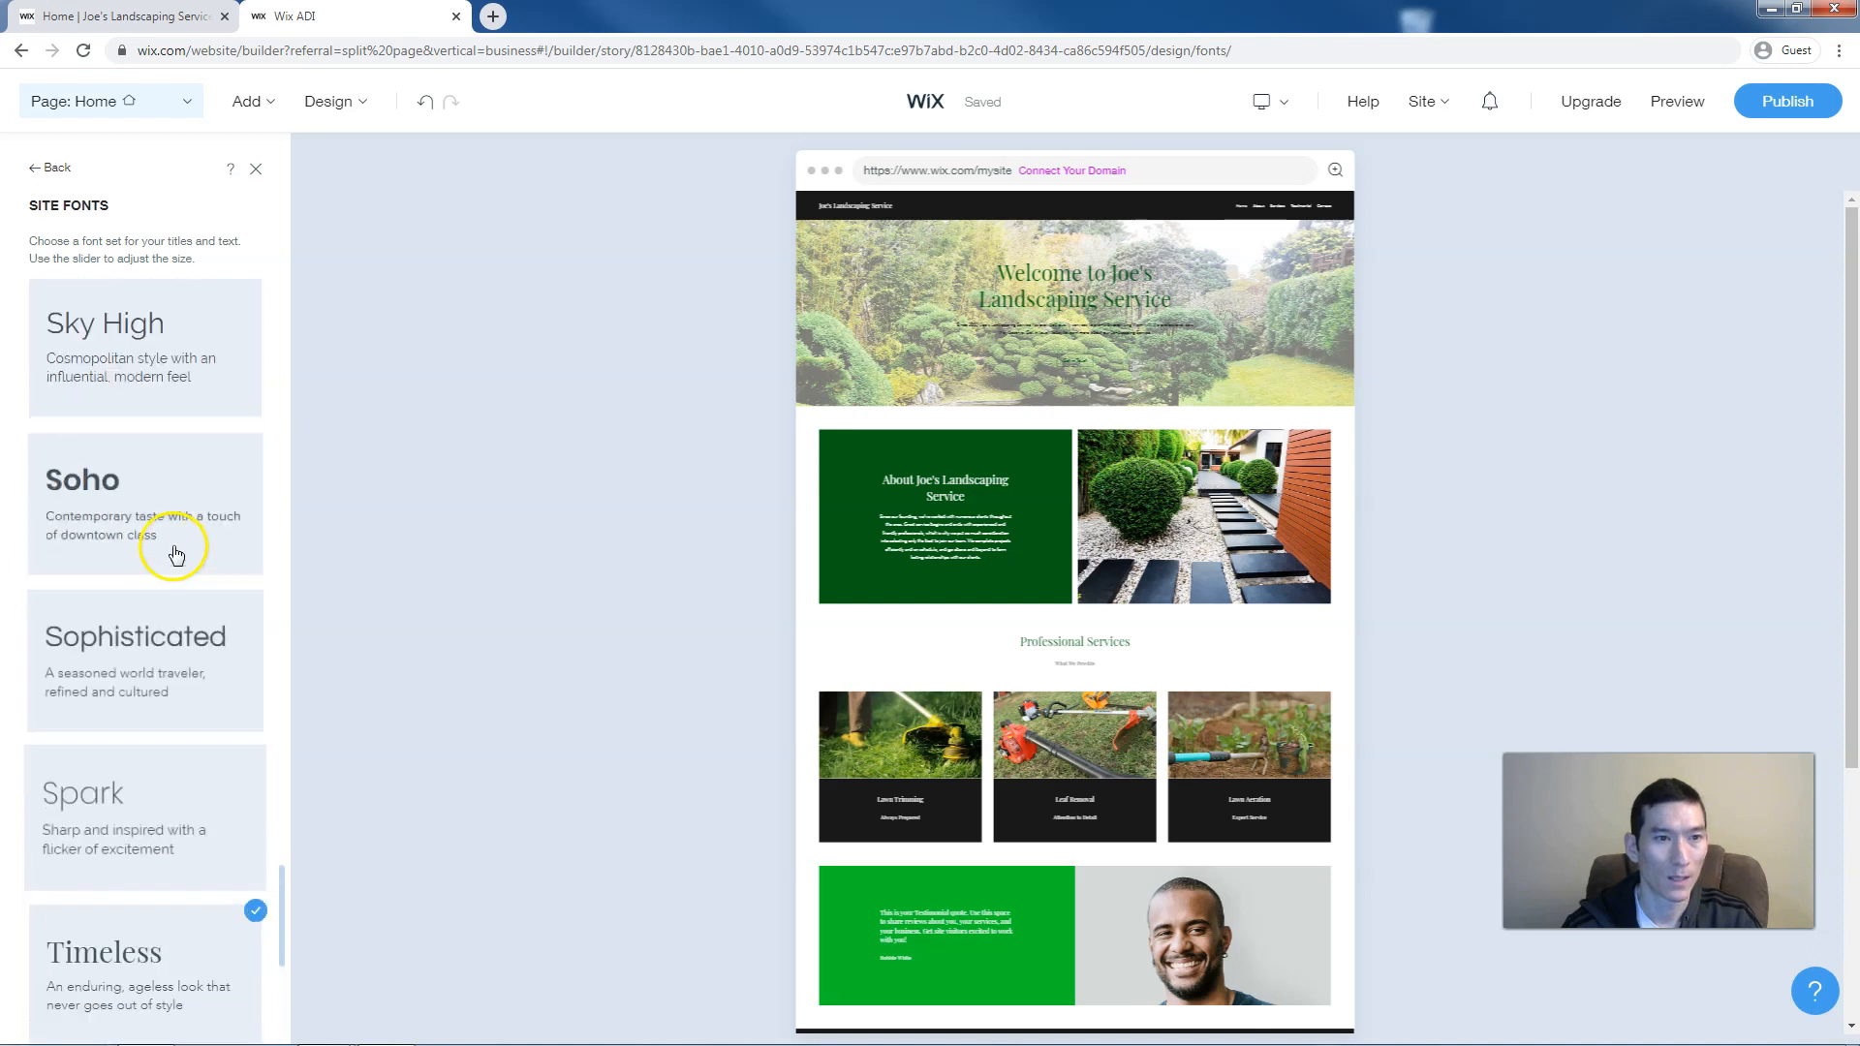
click(139, 644)
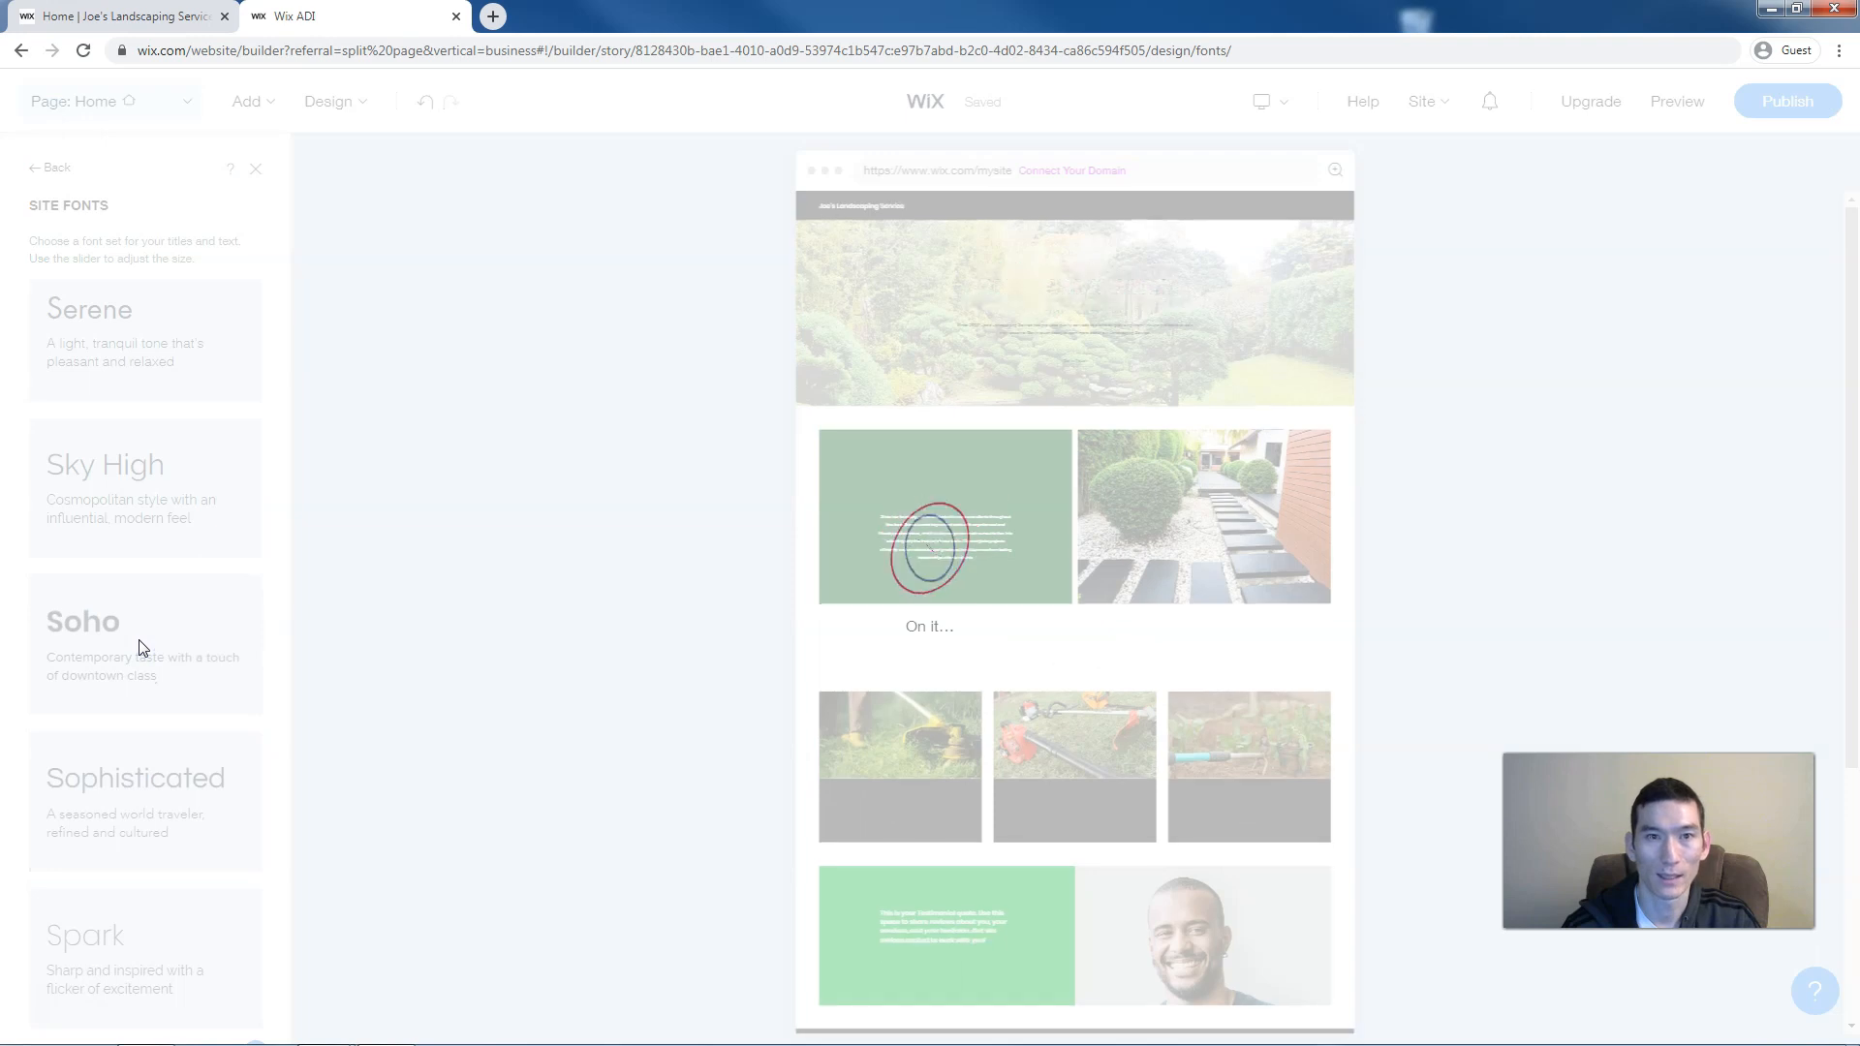
scroll(140, 644, down, 3)
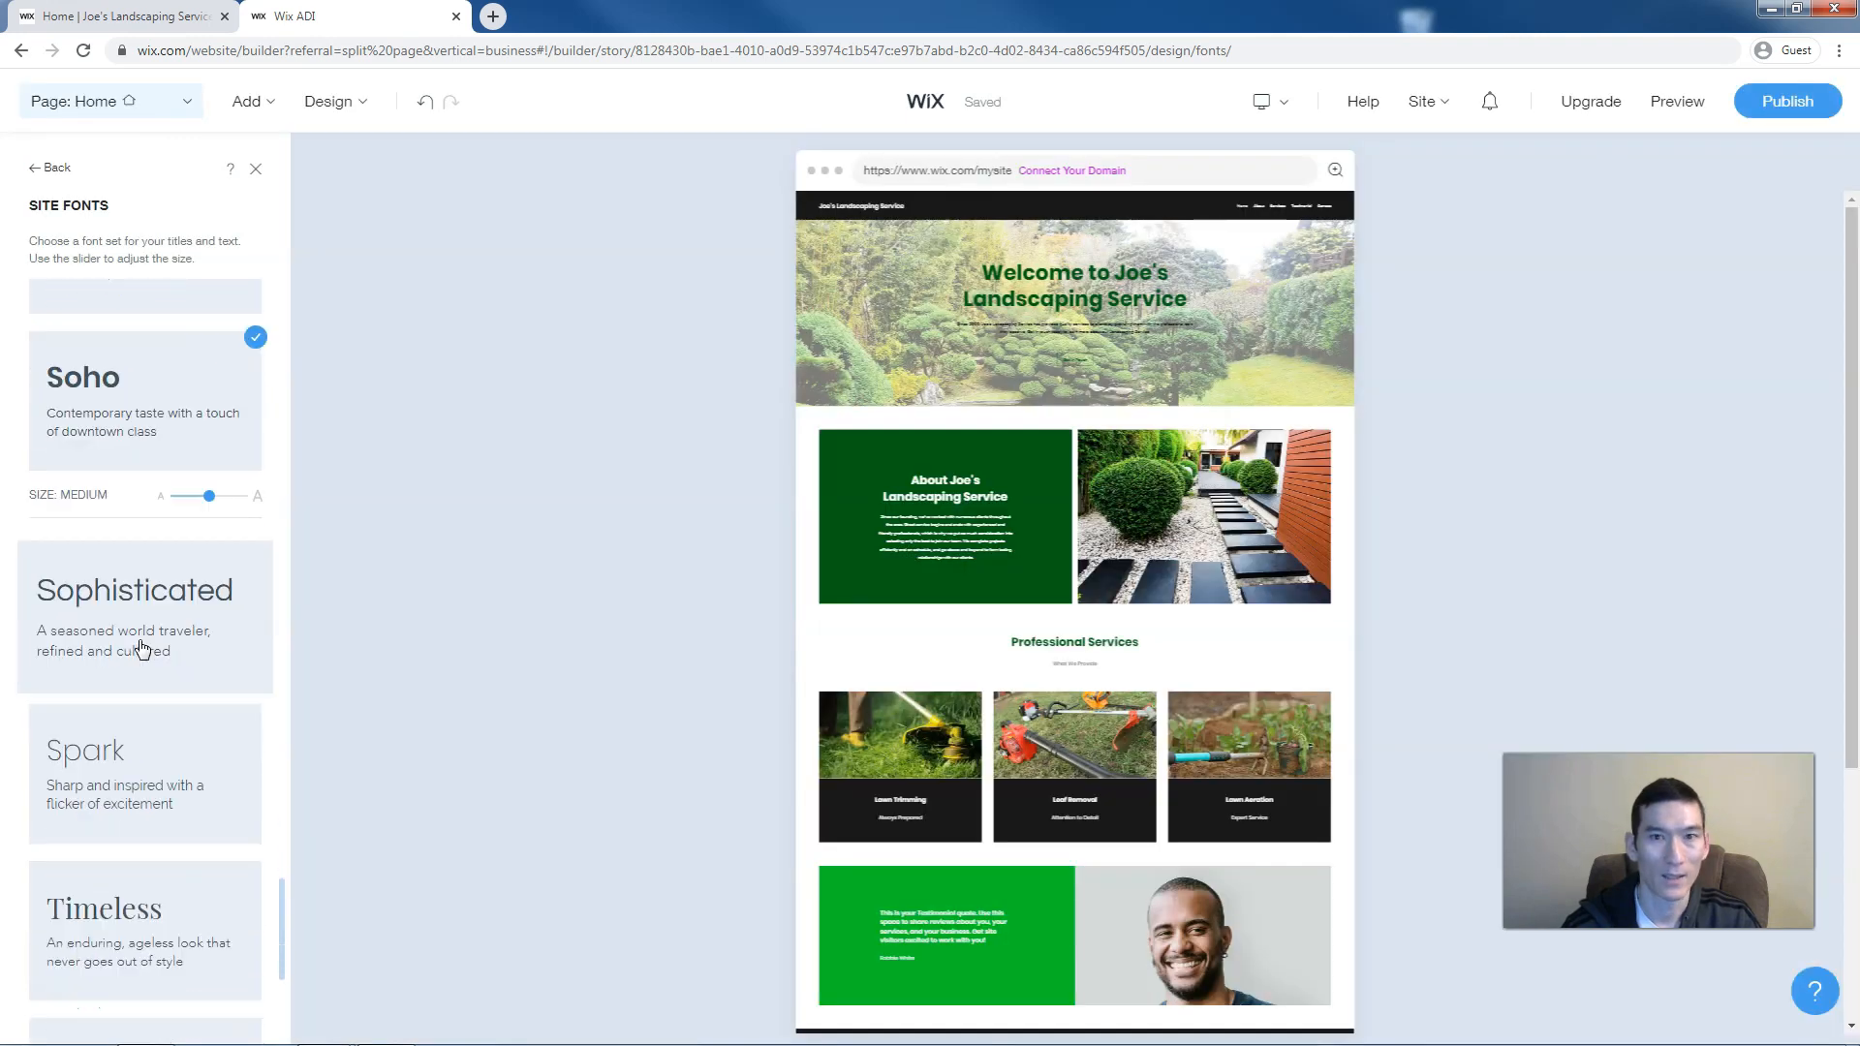
click(163, 582)
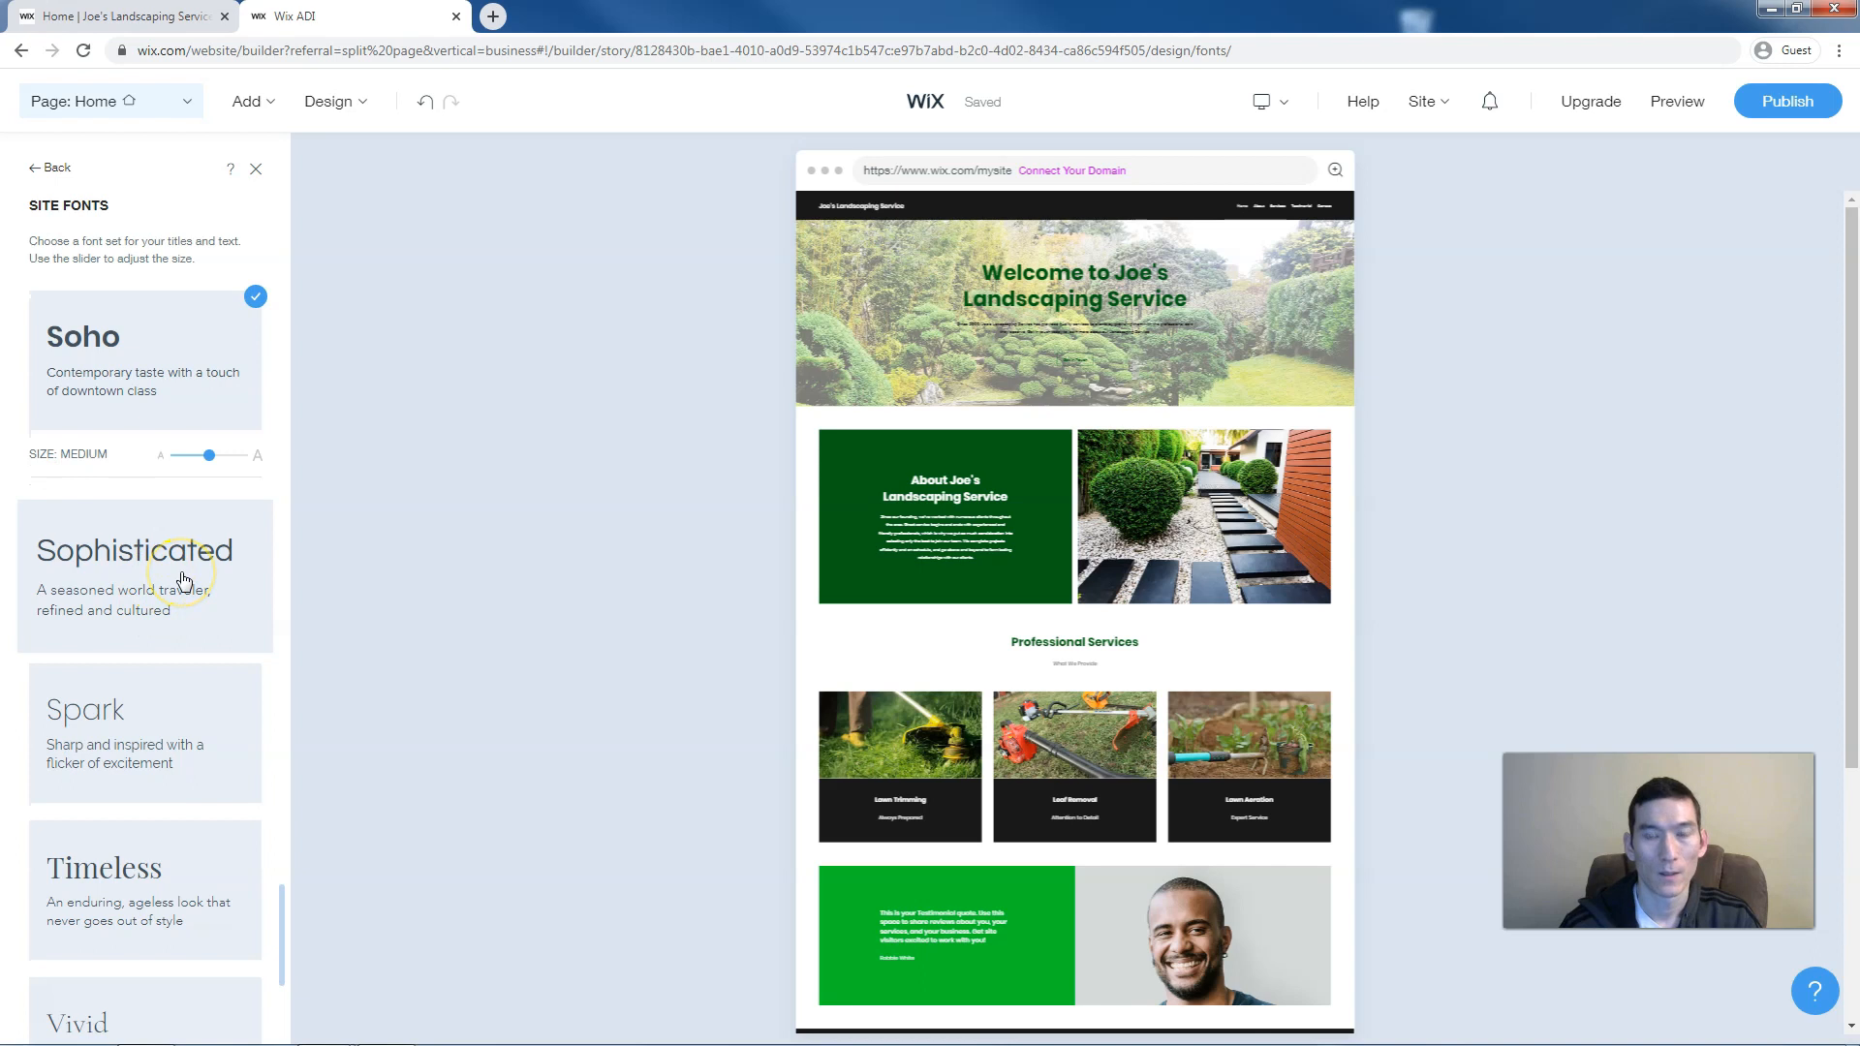
click(335, 101)
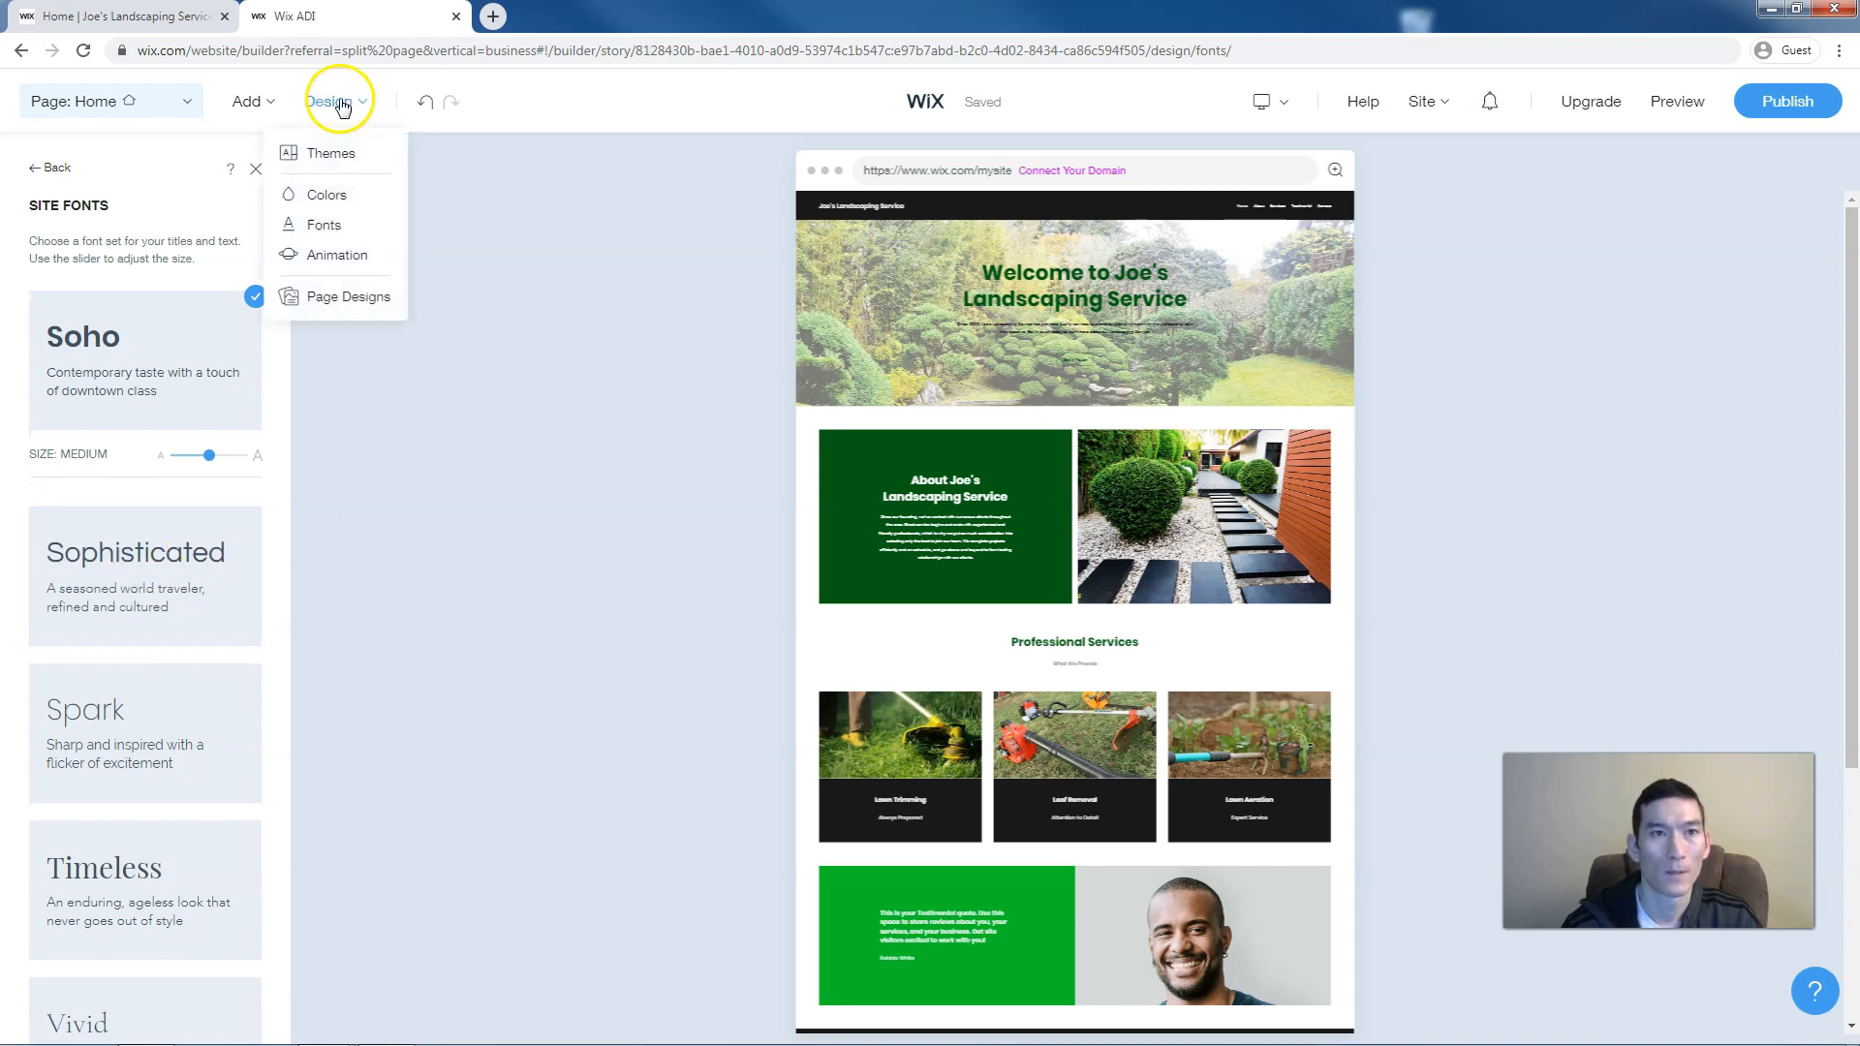
Check that the site animation is set to Slide and preview the site
click(341, 257)
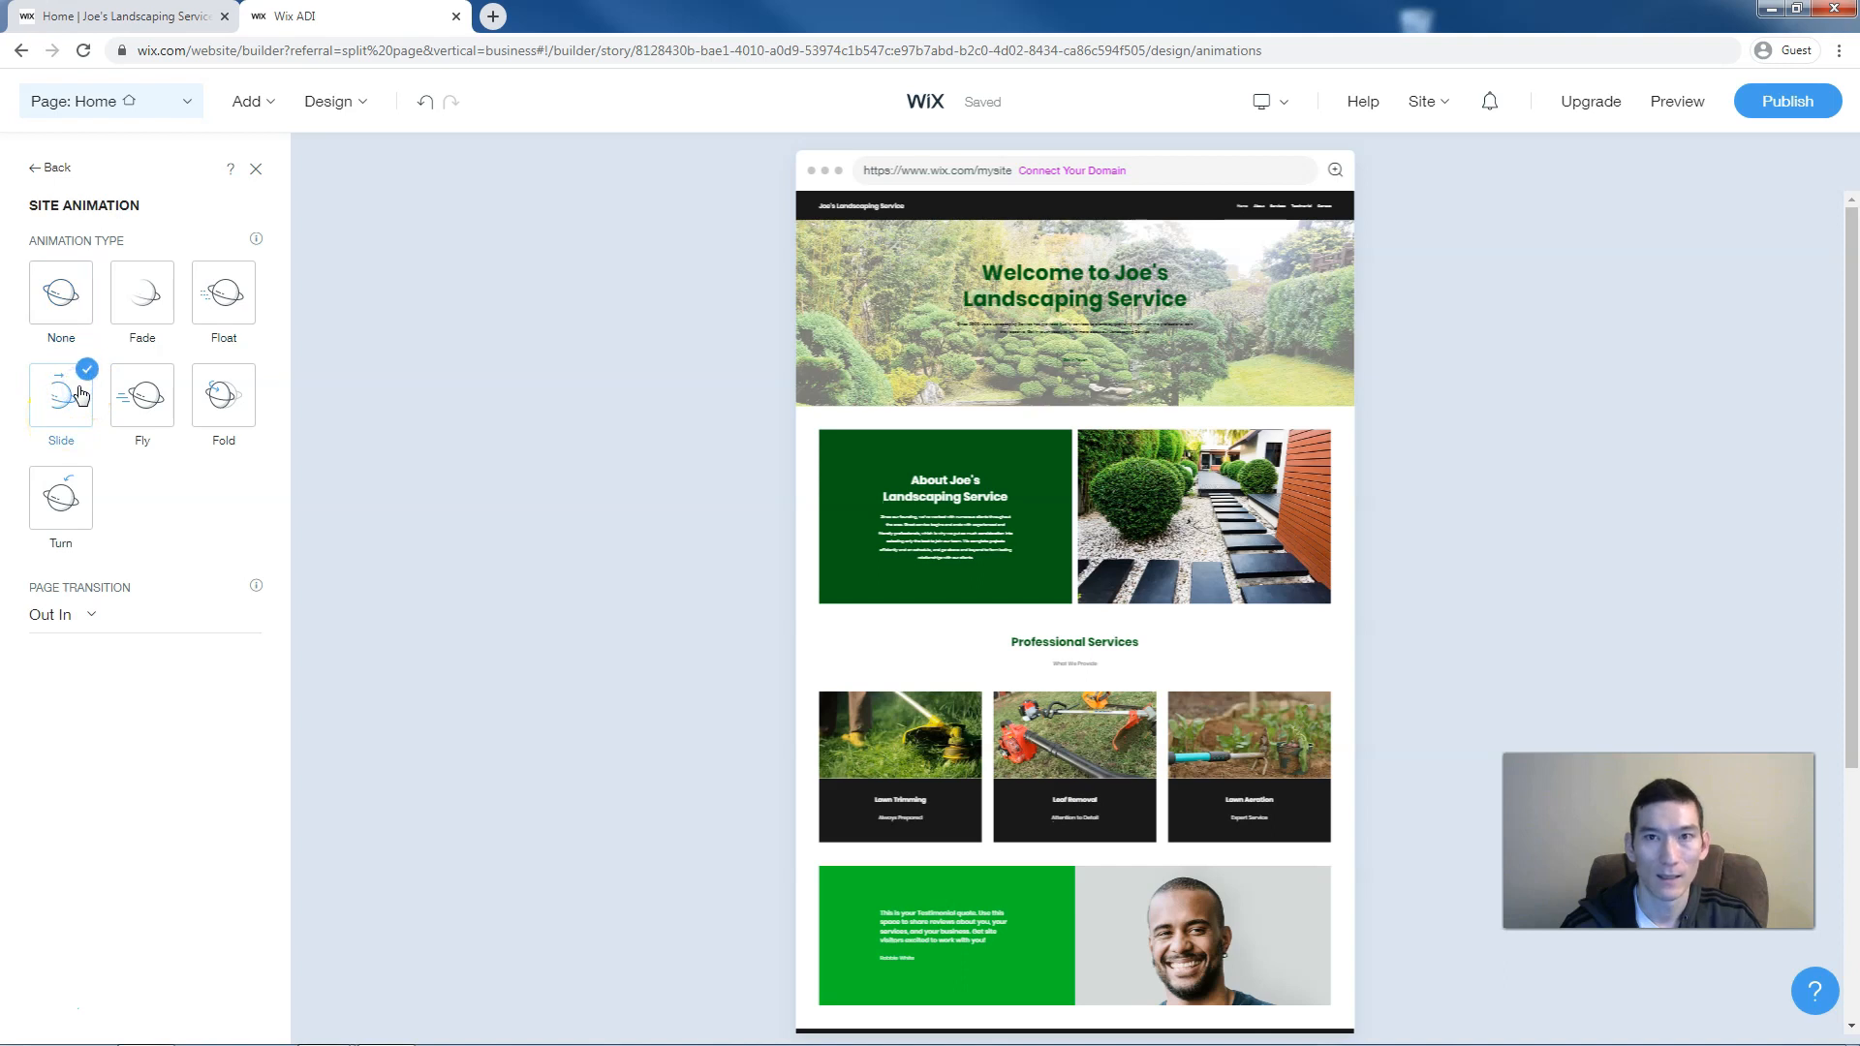
click(1677, 103)
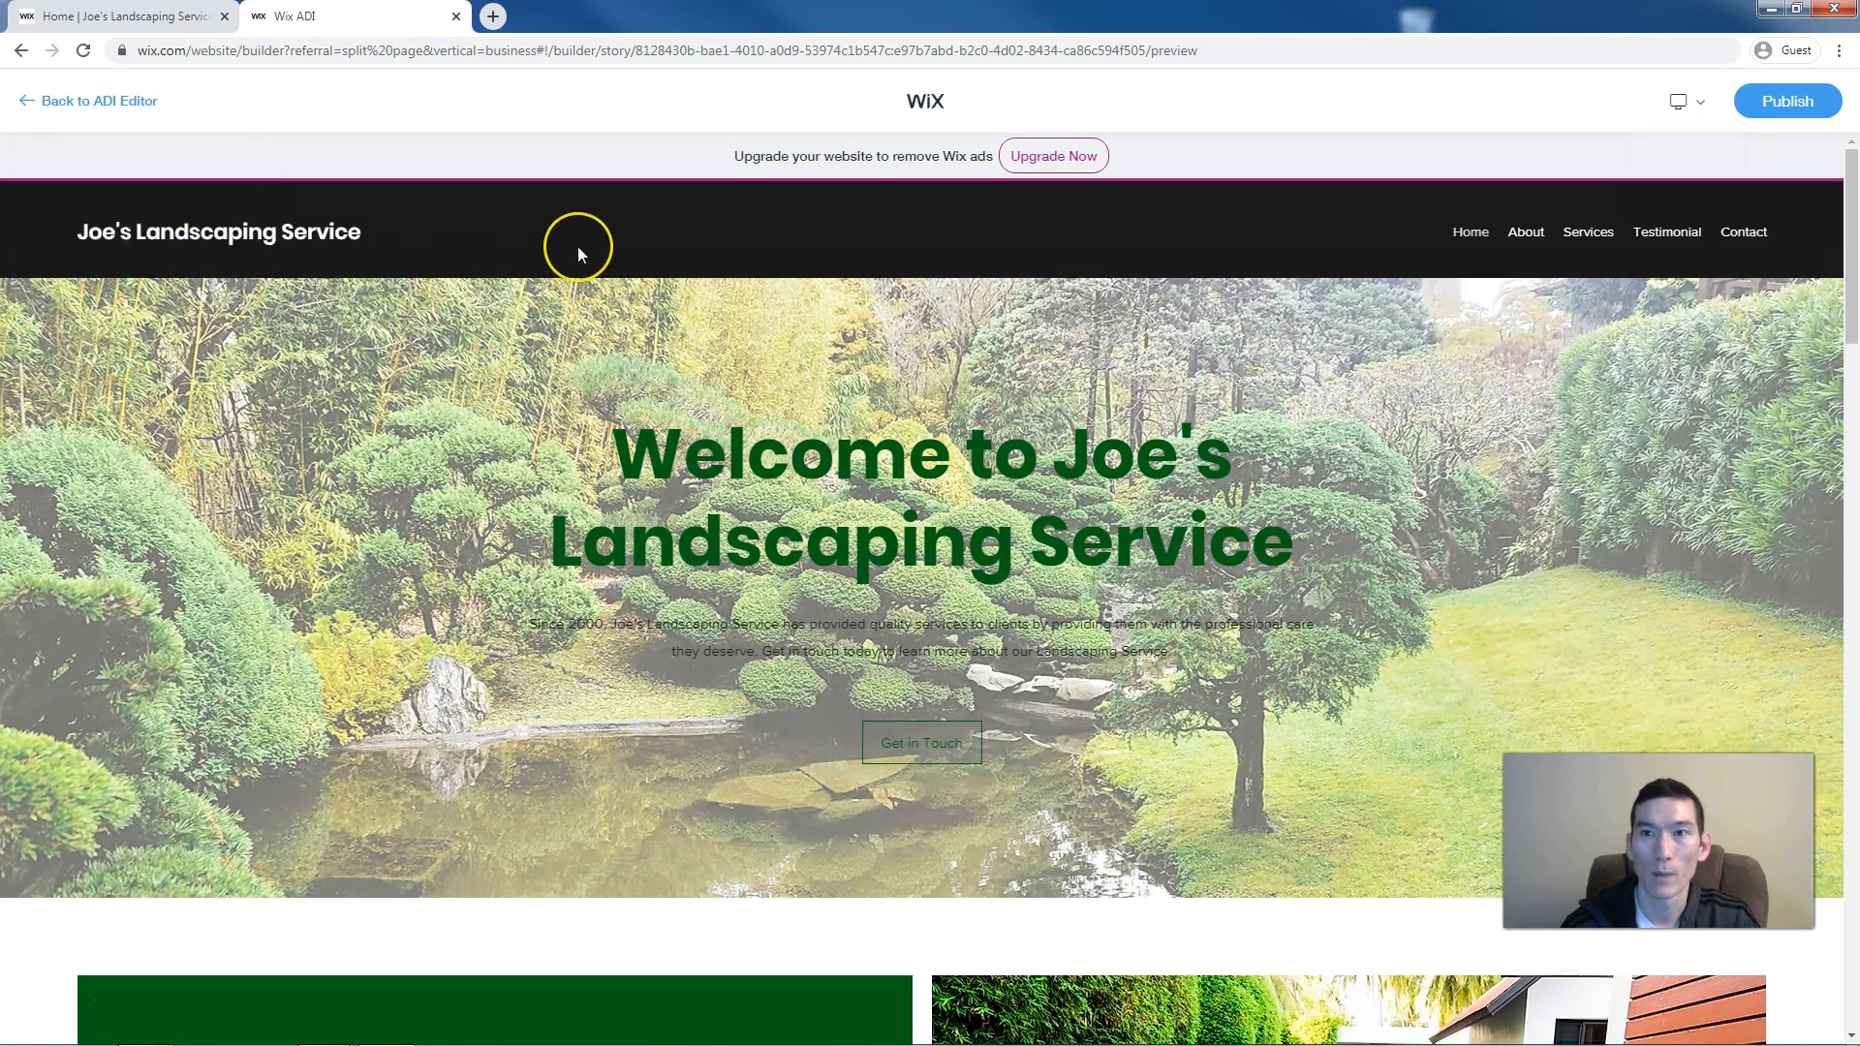
scroll(577, 248, down, 5)
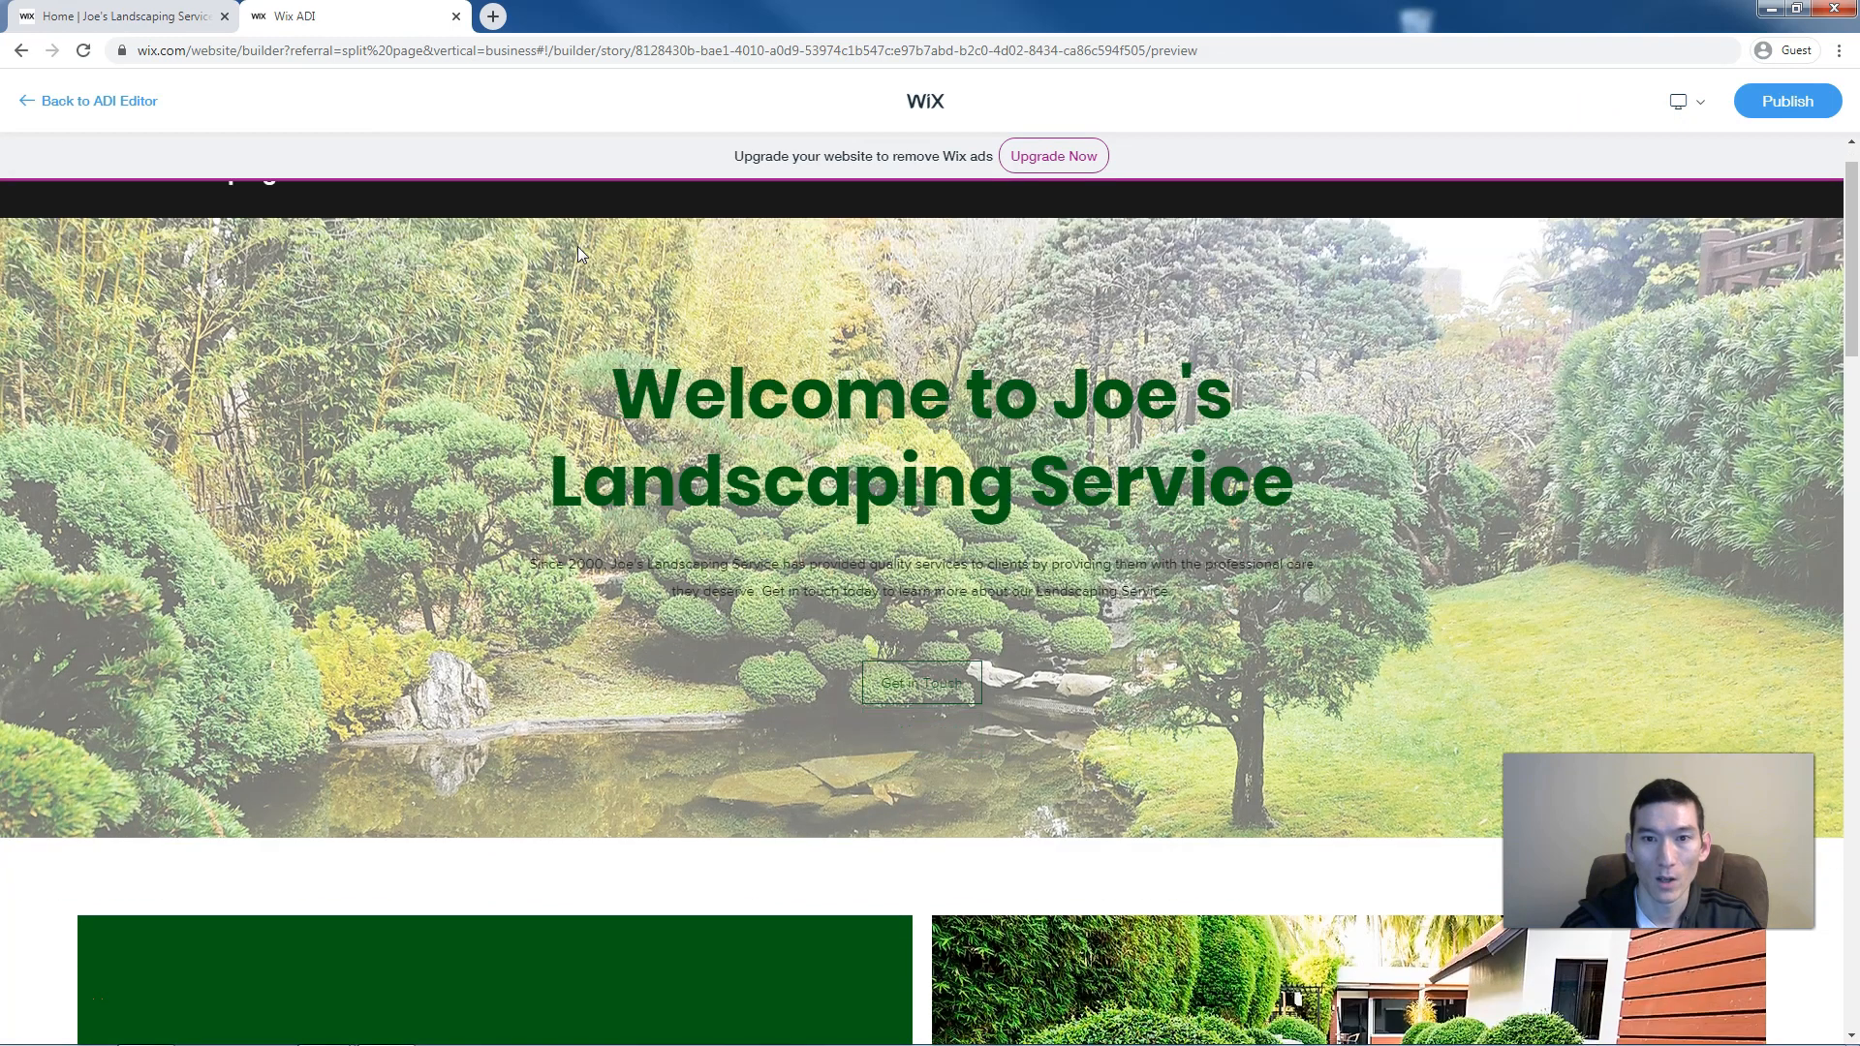
scroll(577, 248, down, 8)
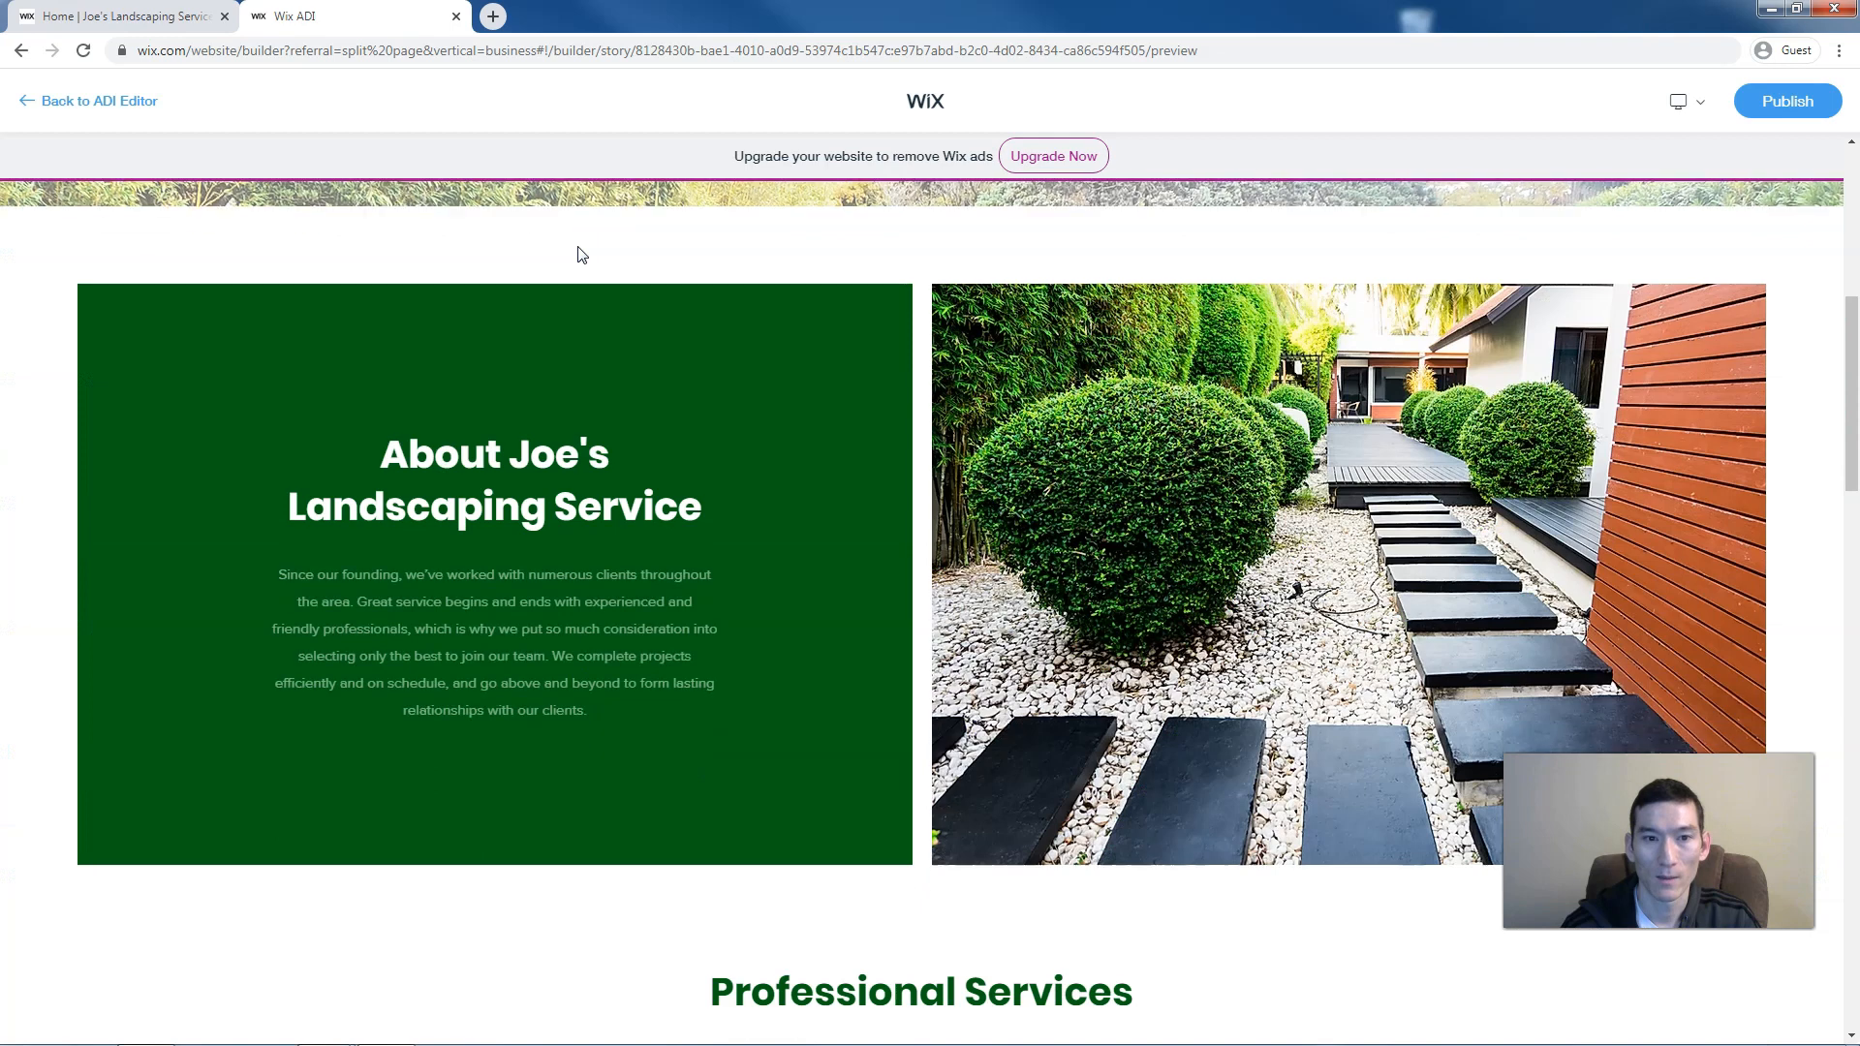
scroll(578, 250, down, 4)
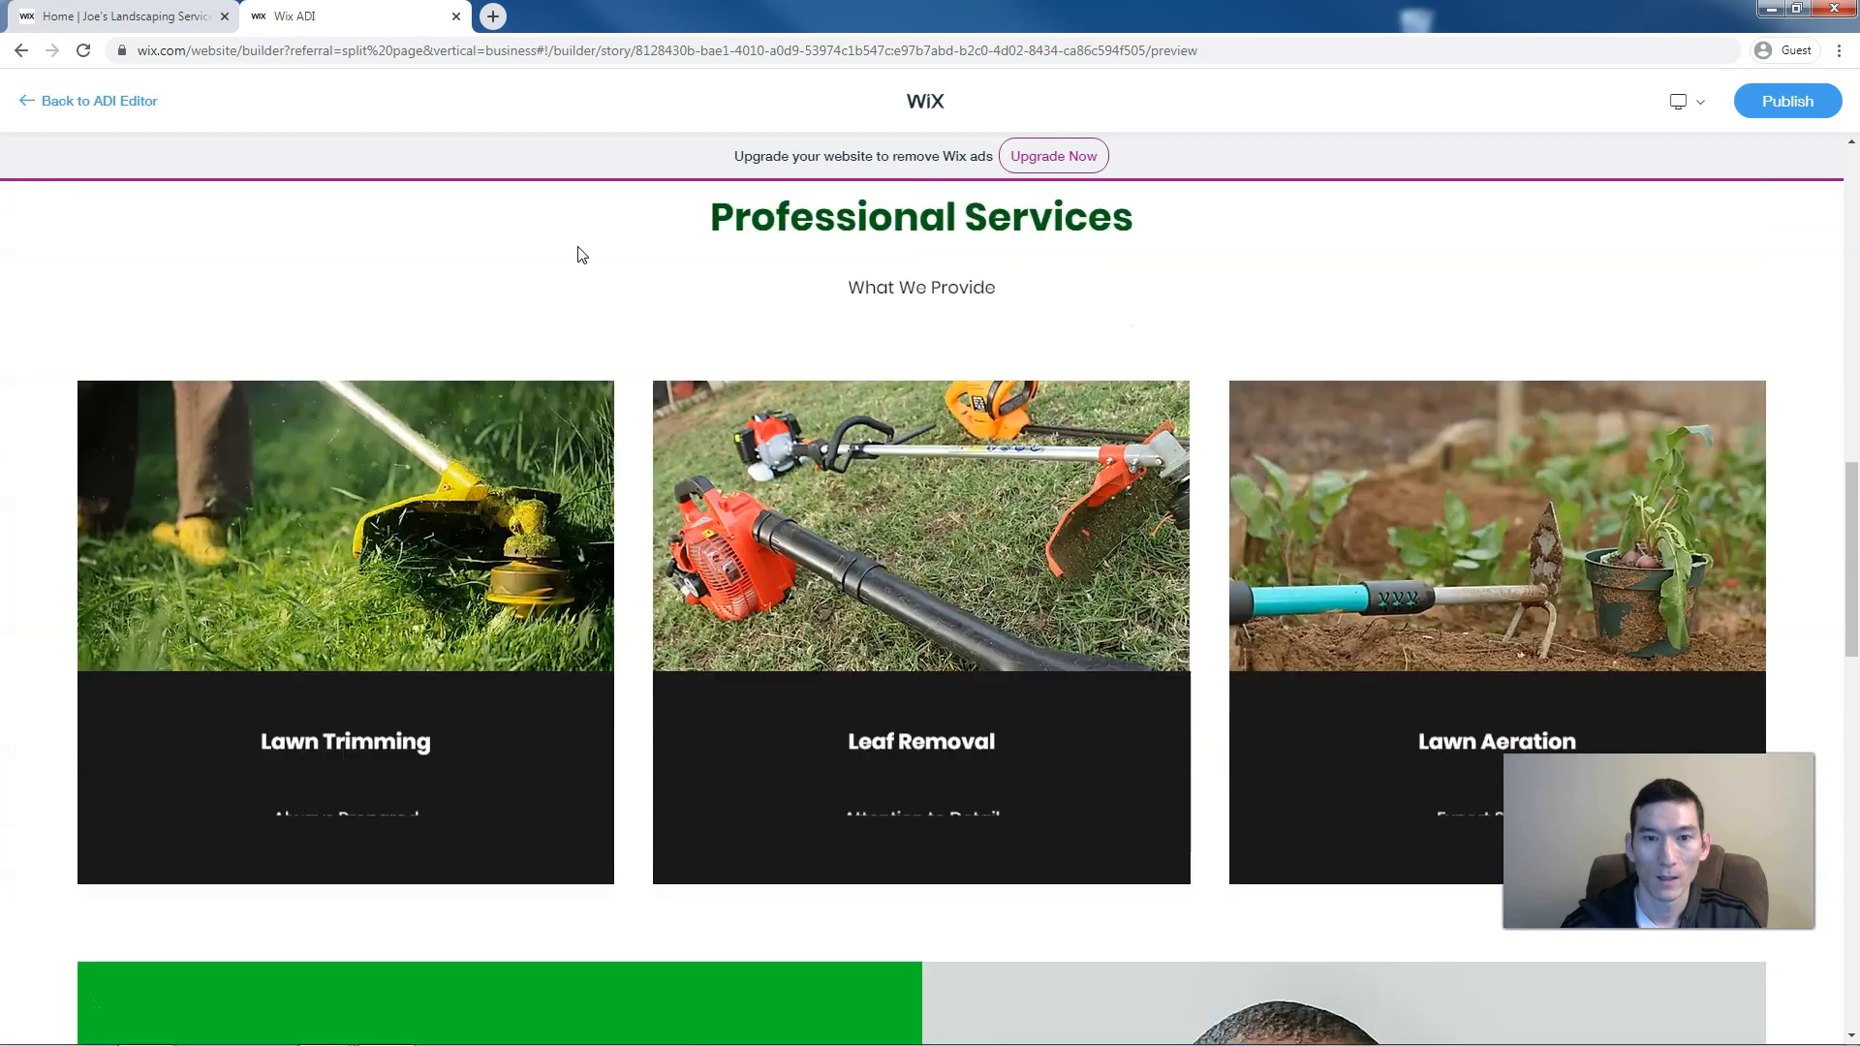
scroll(578, 250, down, 10)
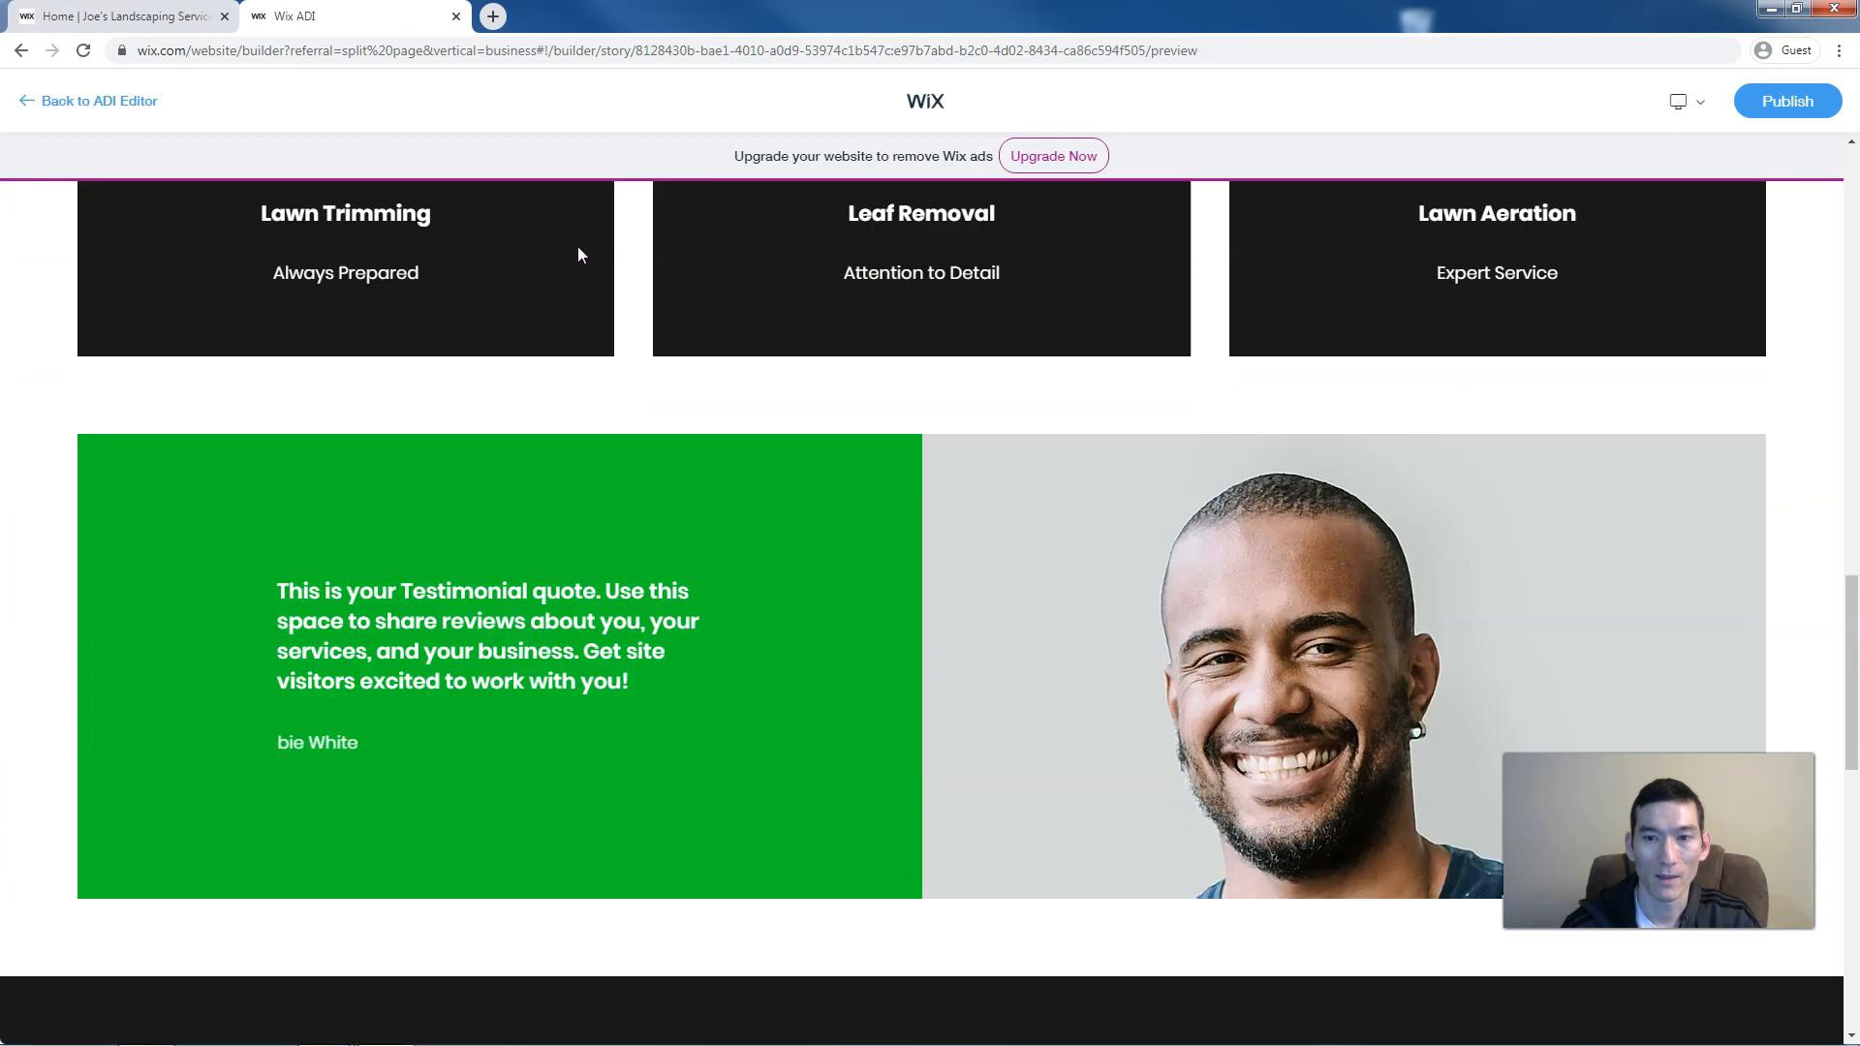
scroll(579, 248, down, 4)
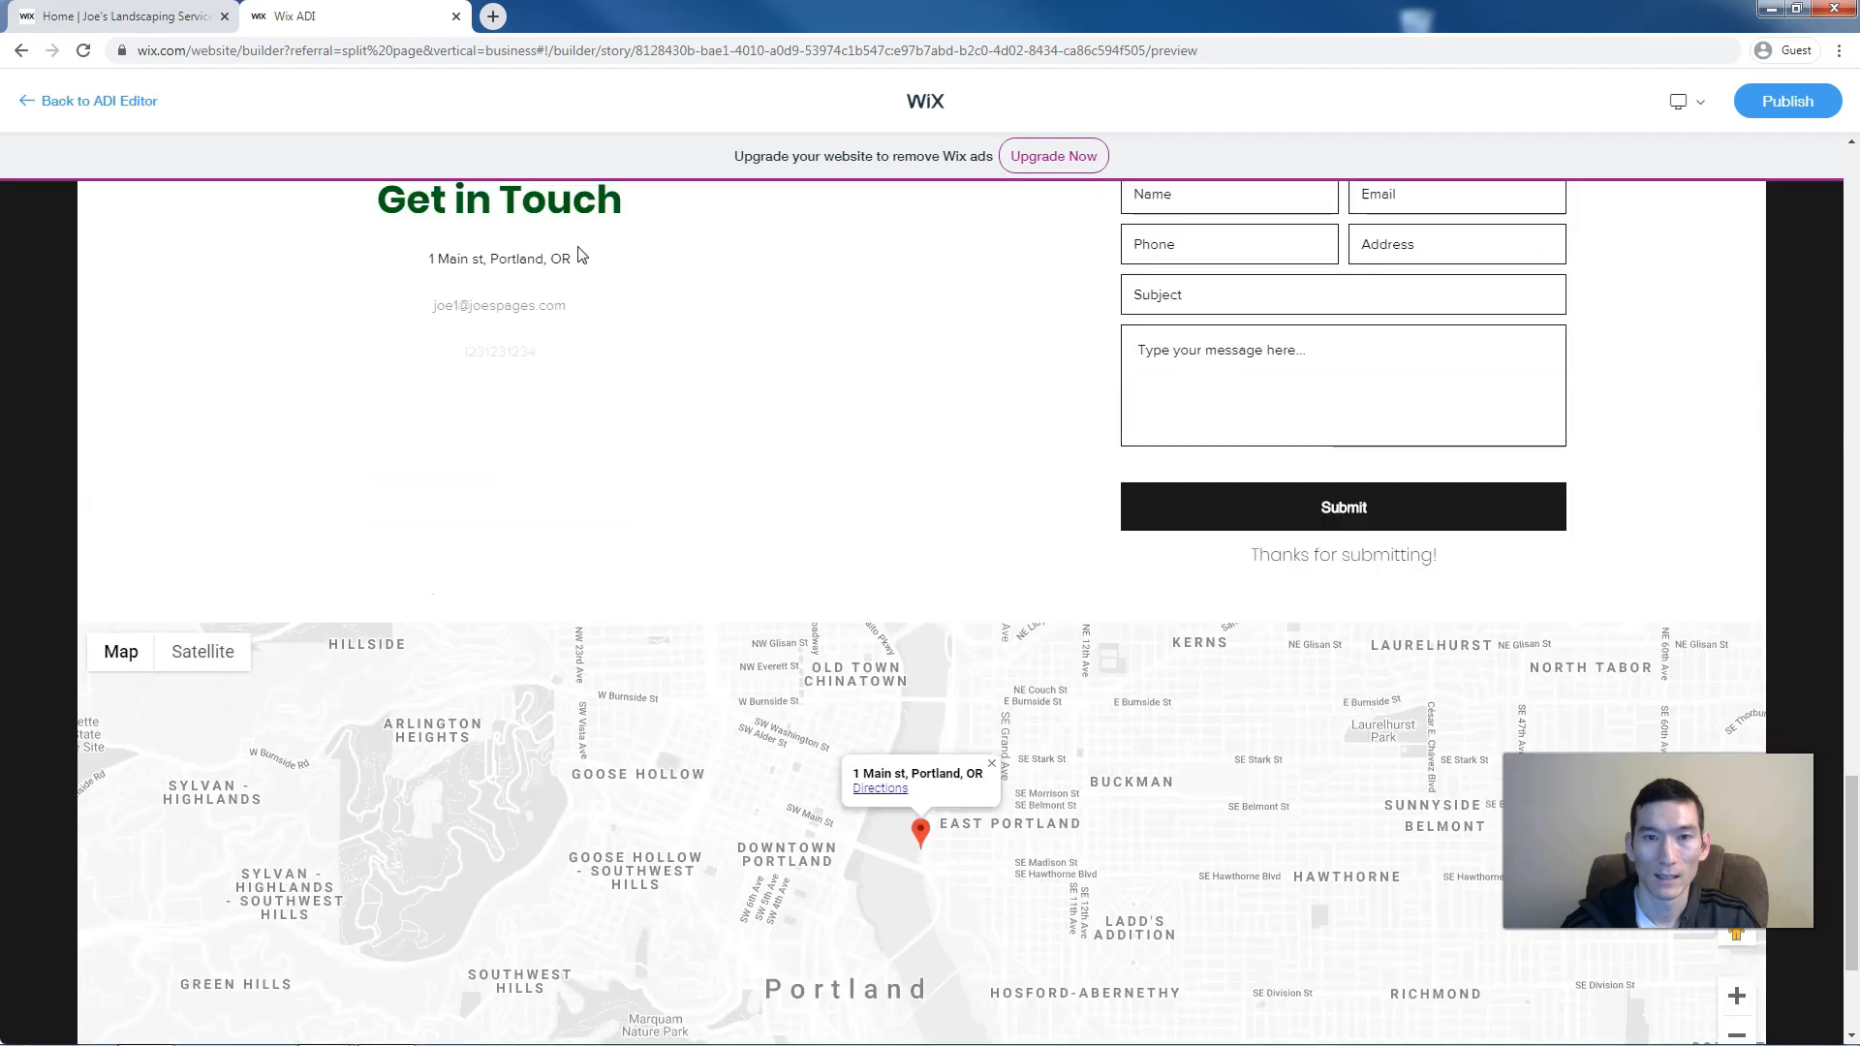
scroll(578, 248, up, 12)
scroll(579, 247, up, 15)
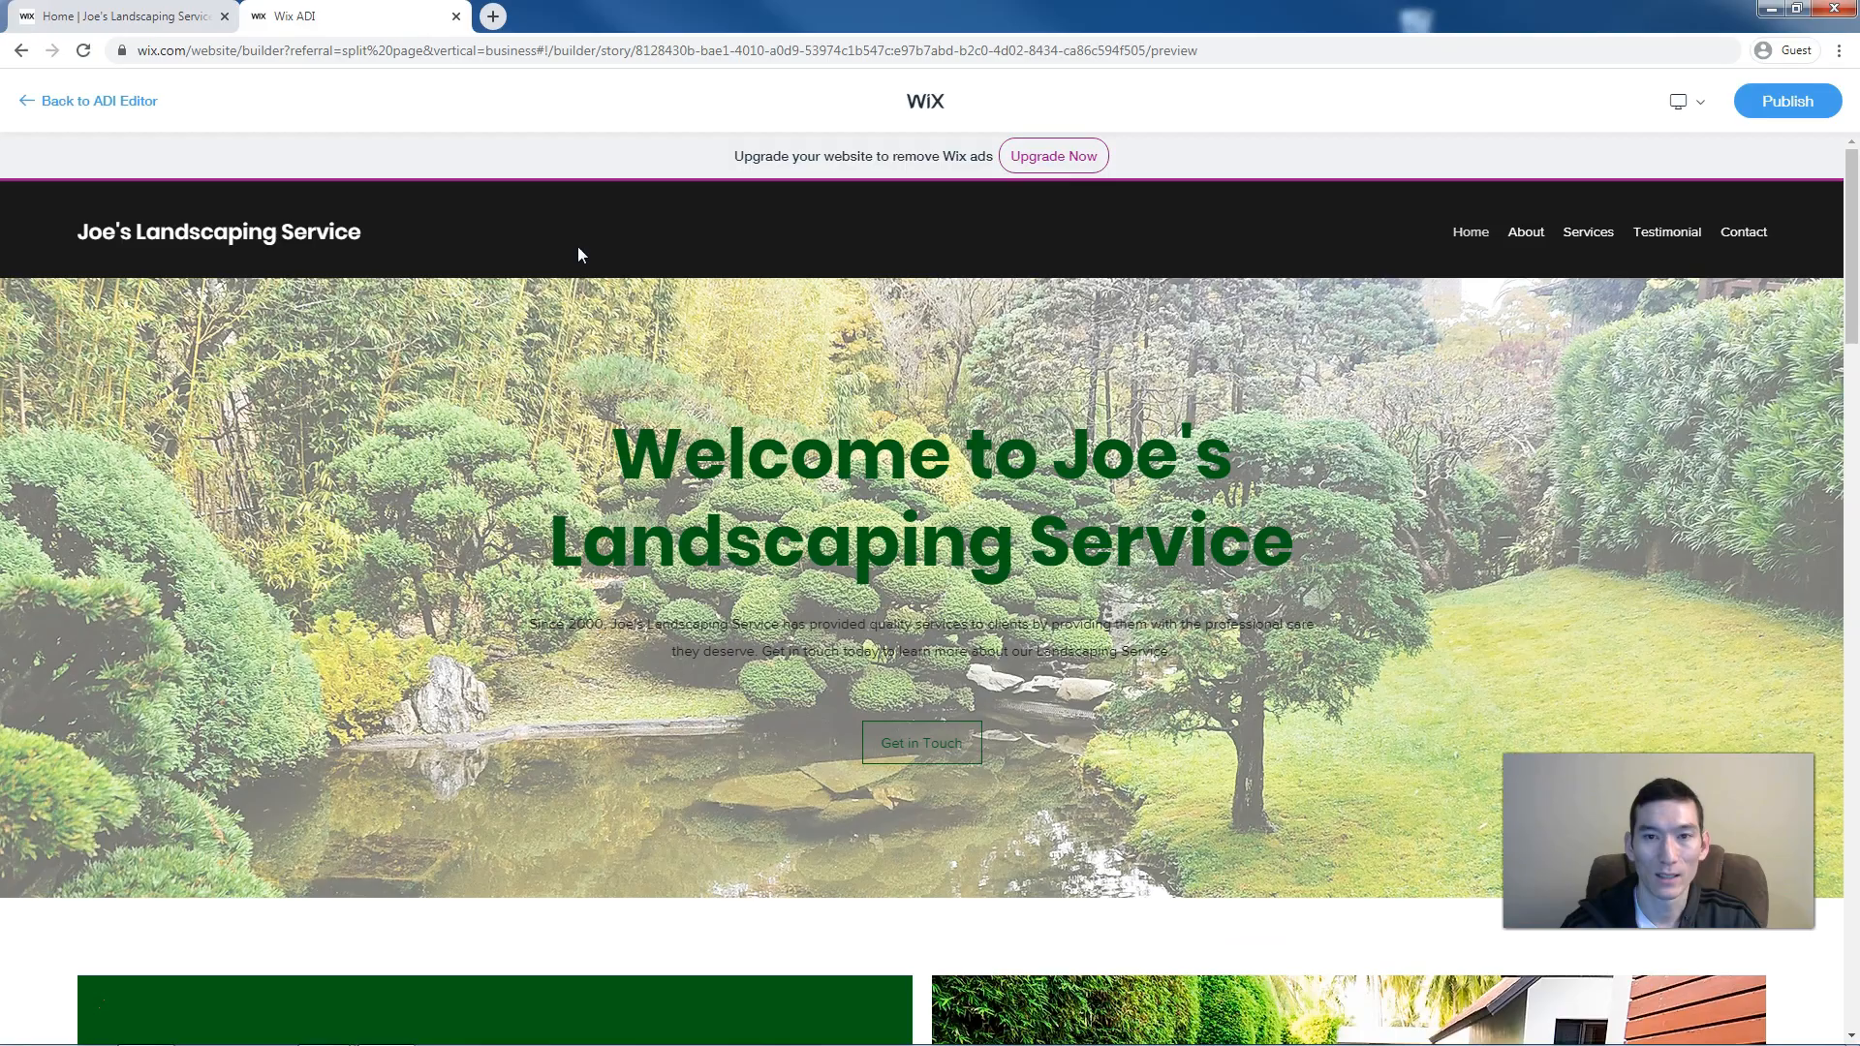
click(128, 13)
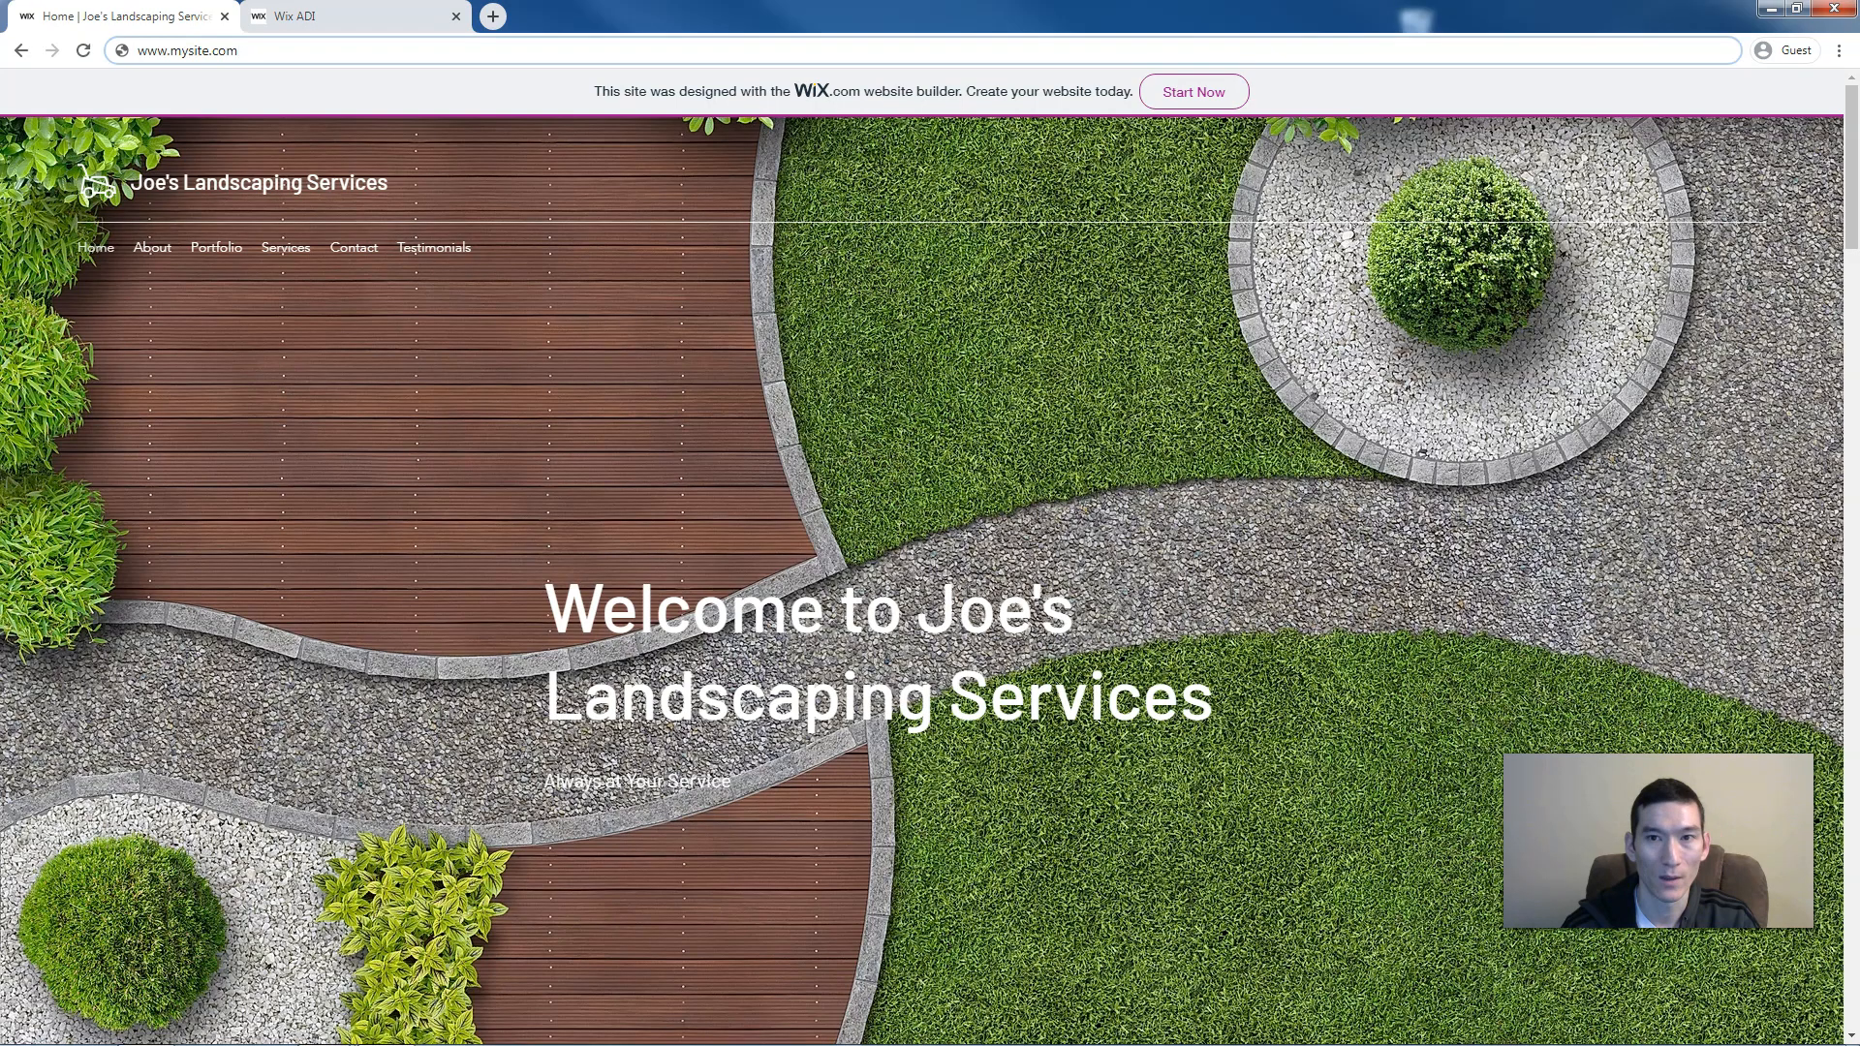
scroll(508, 353, down, 10)
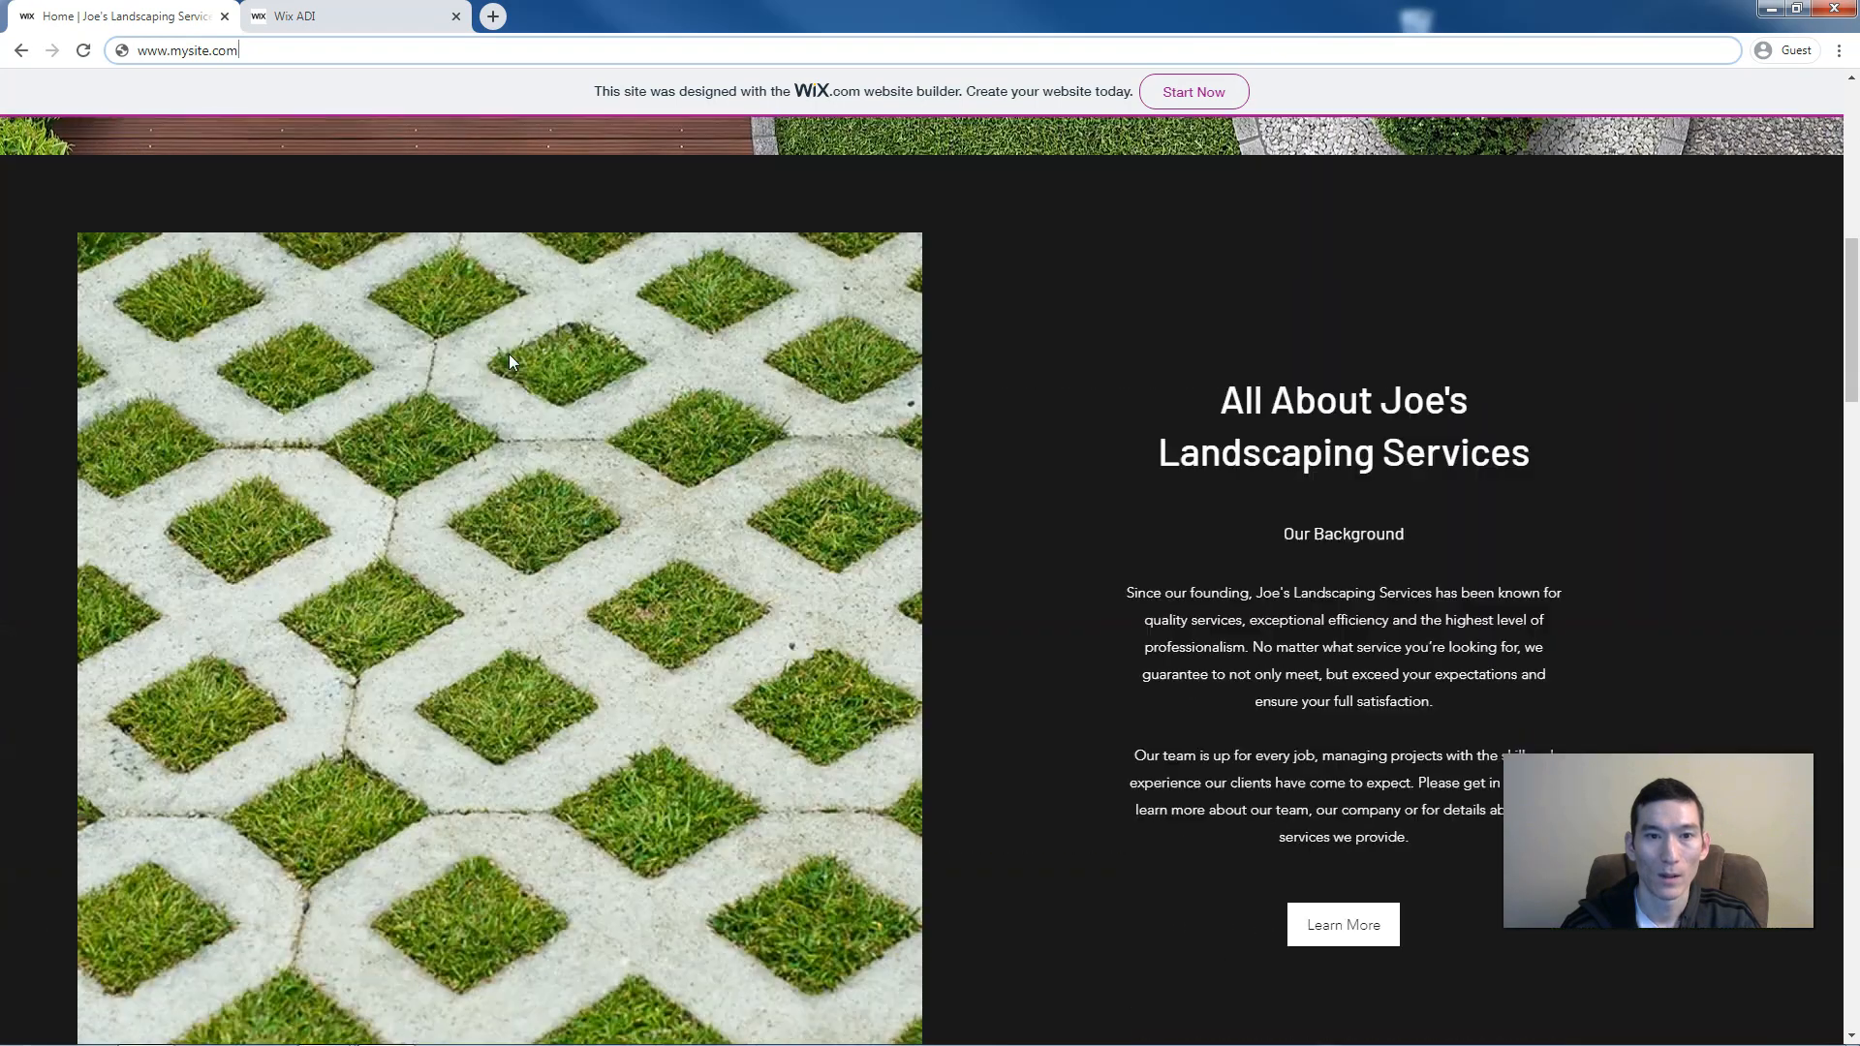
scroll(509, 357, down, 9)
scroll(509, 357, up, 5)
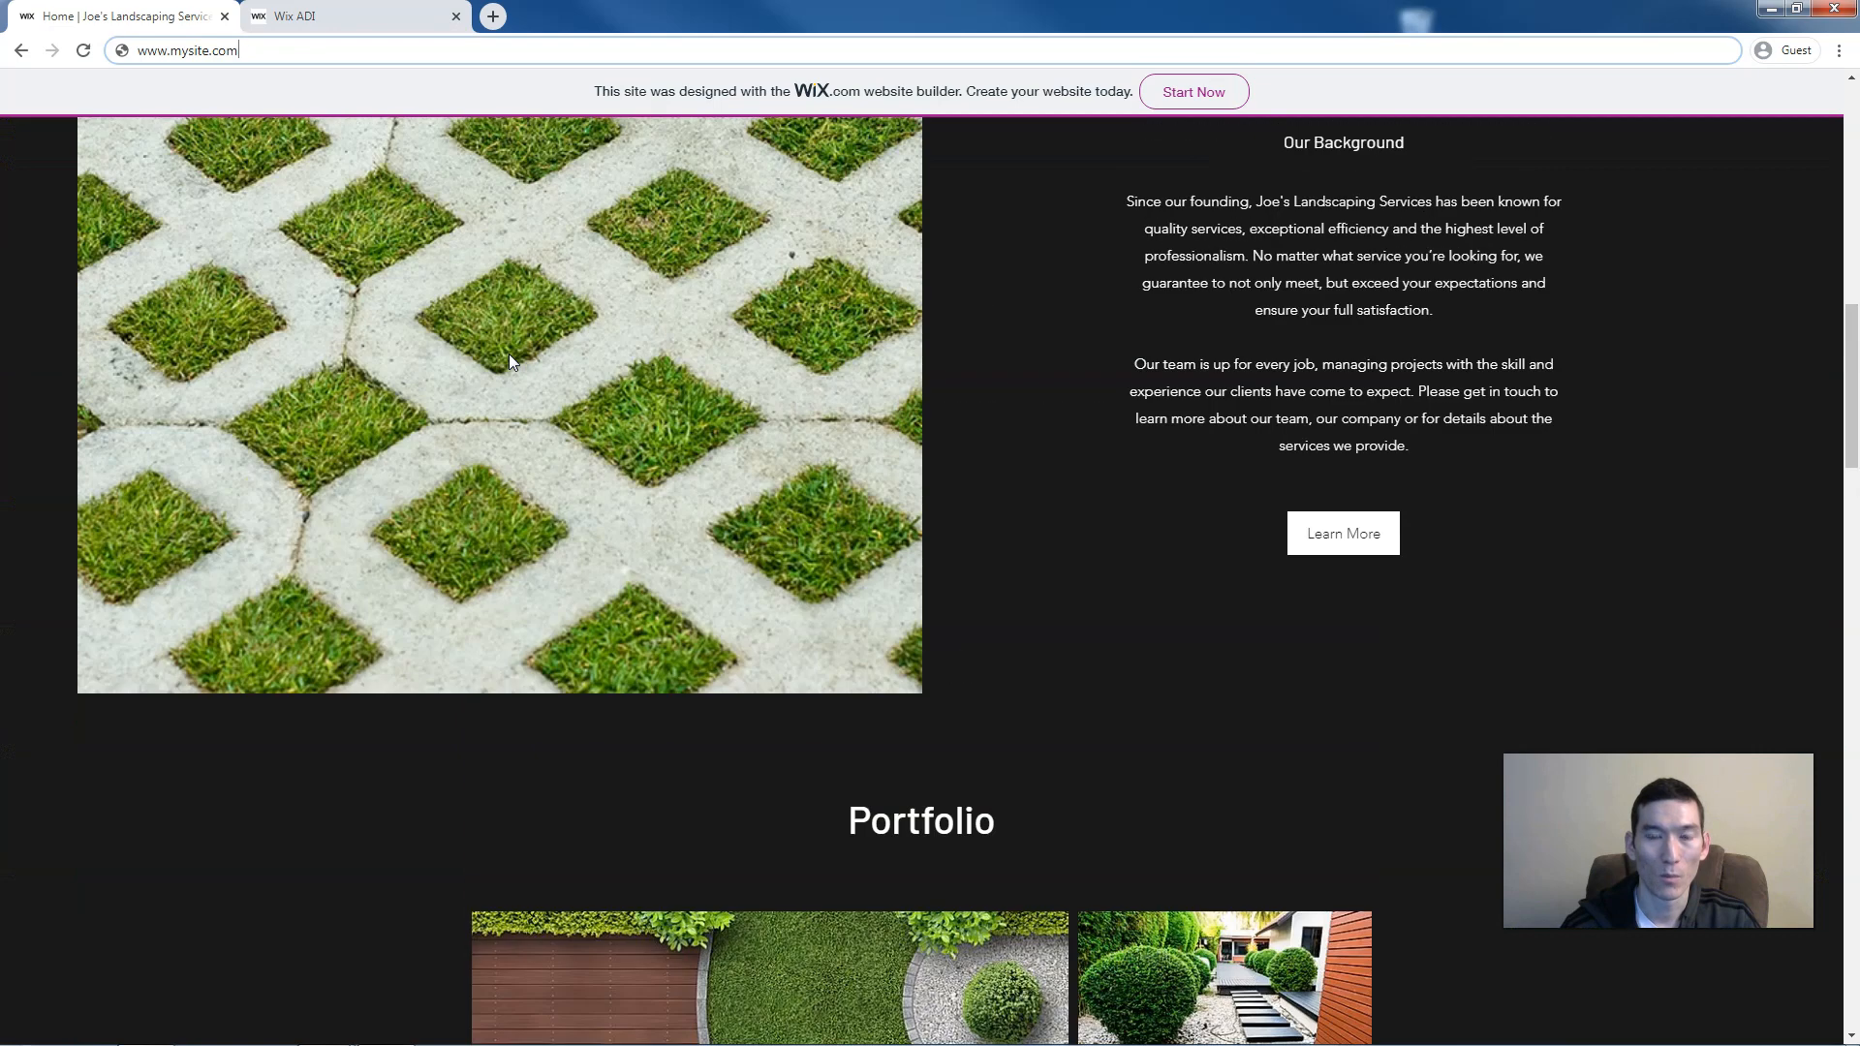
scroll(511, 360, up, 10)
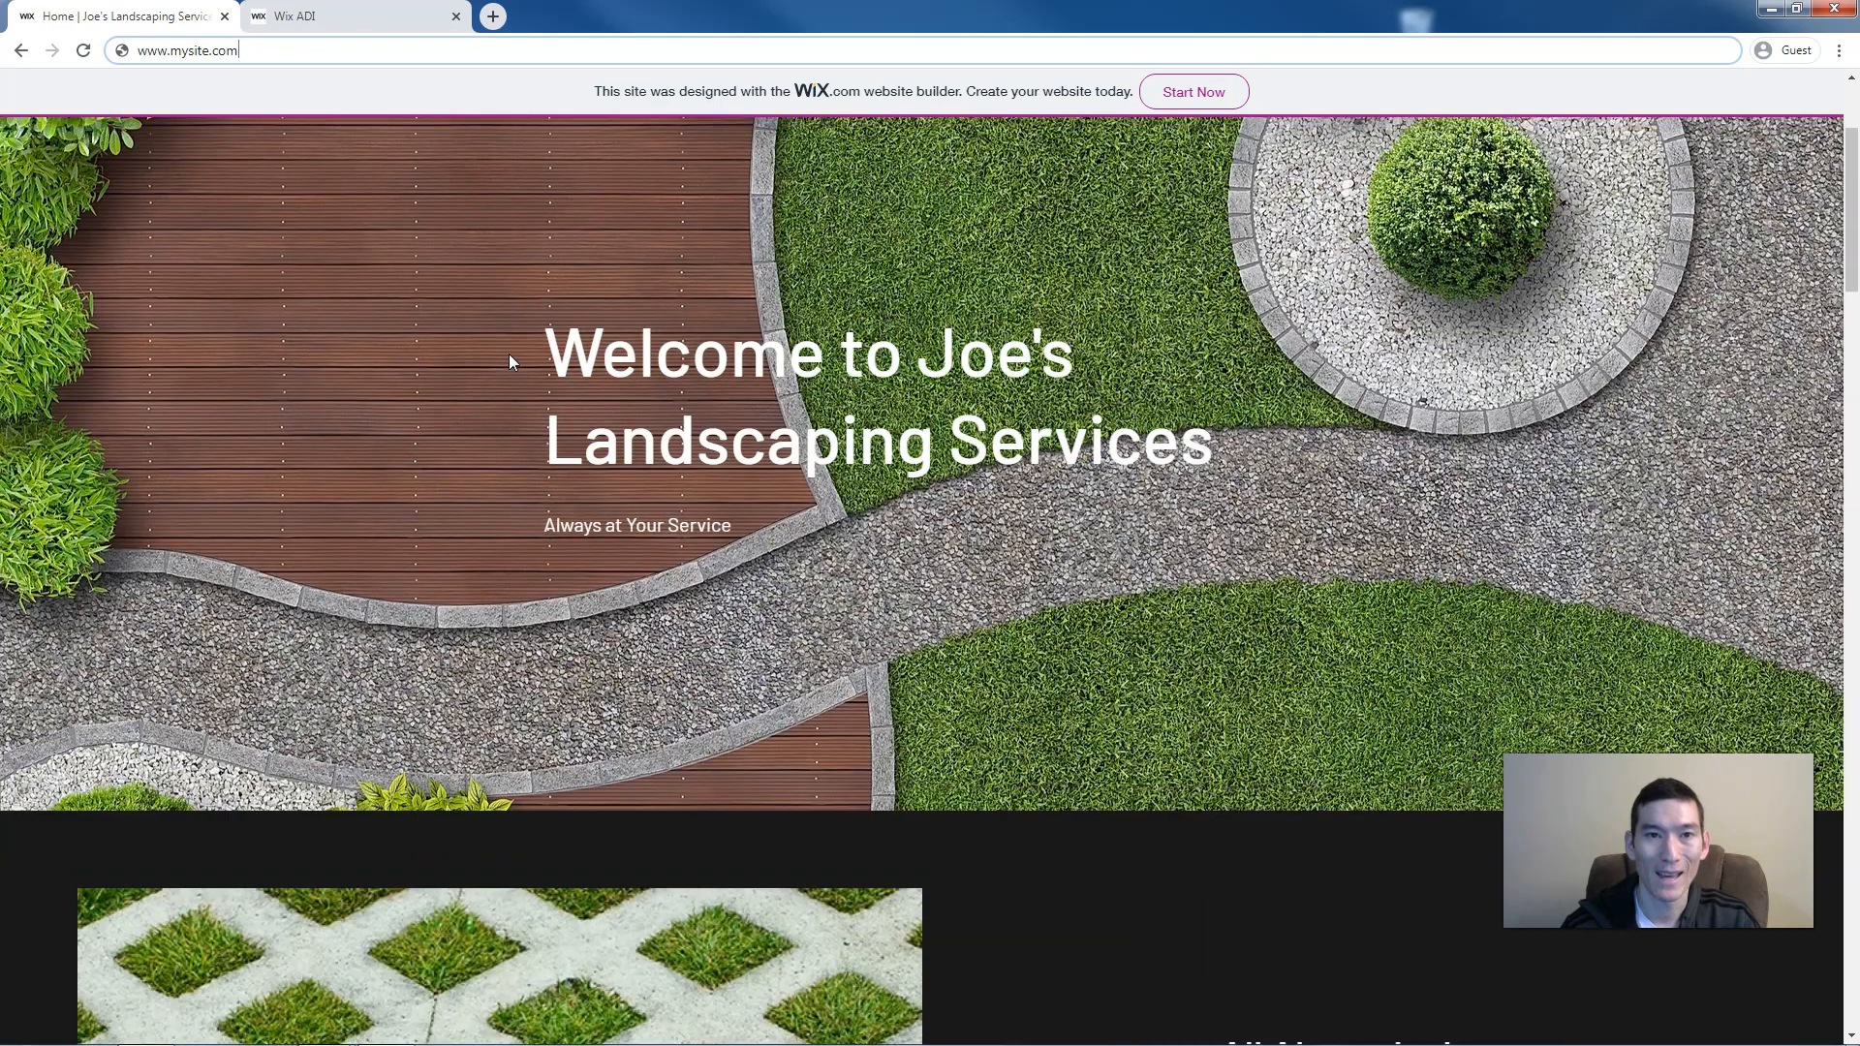
scroll(511, 361, up, 3)
scroll(511, 361, down, 6)
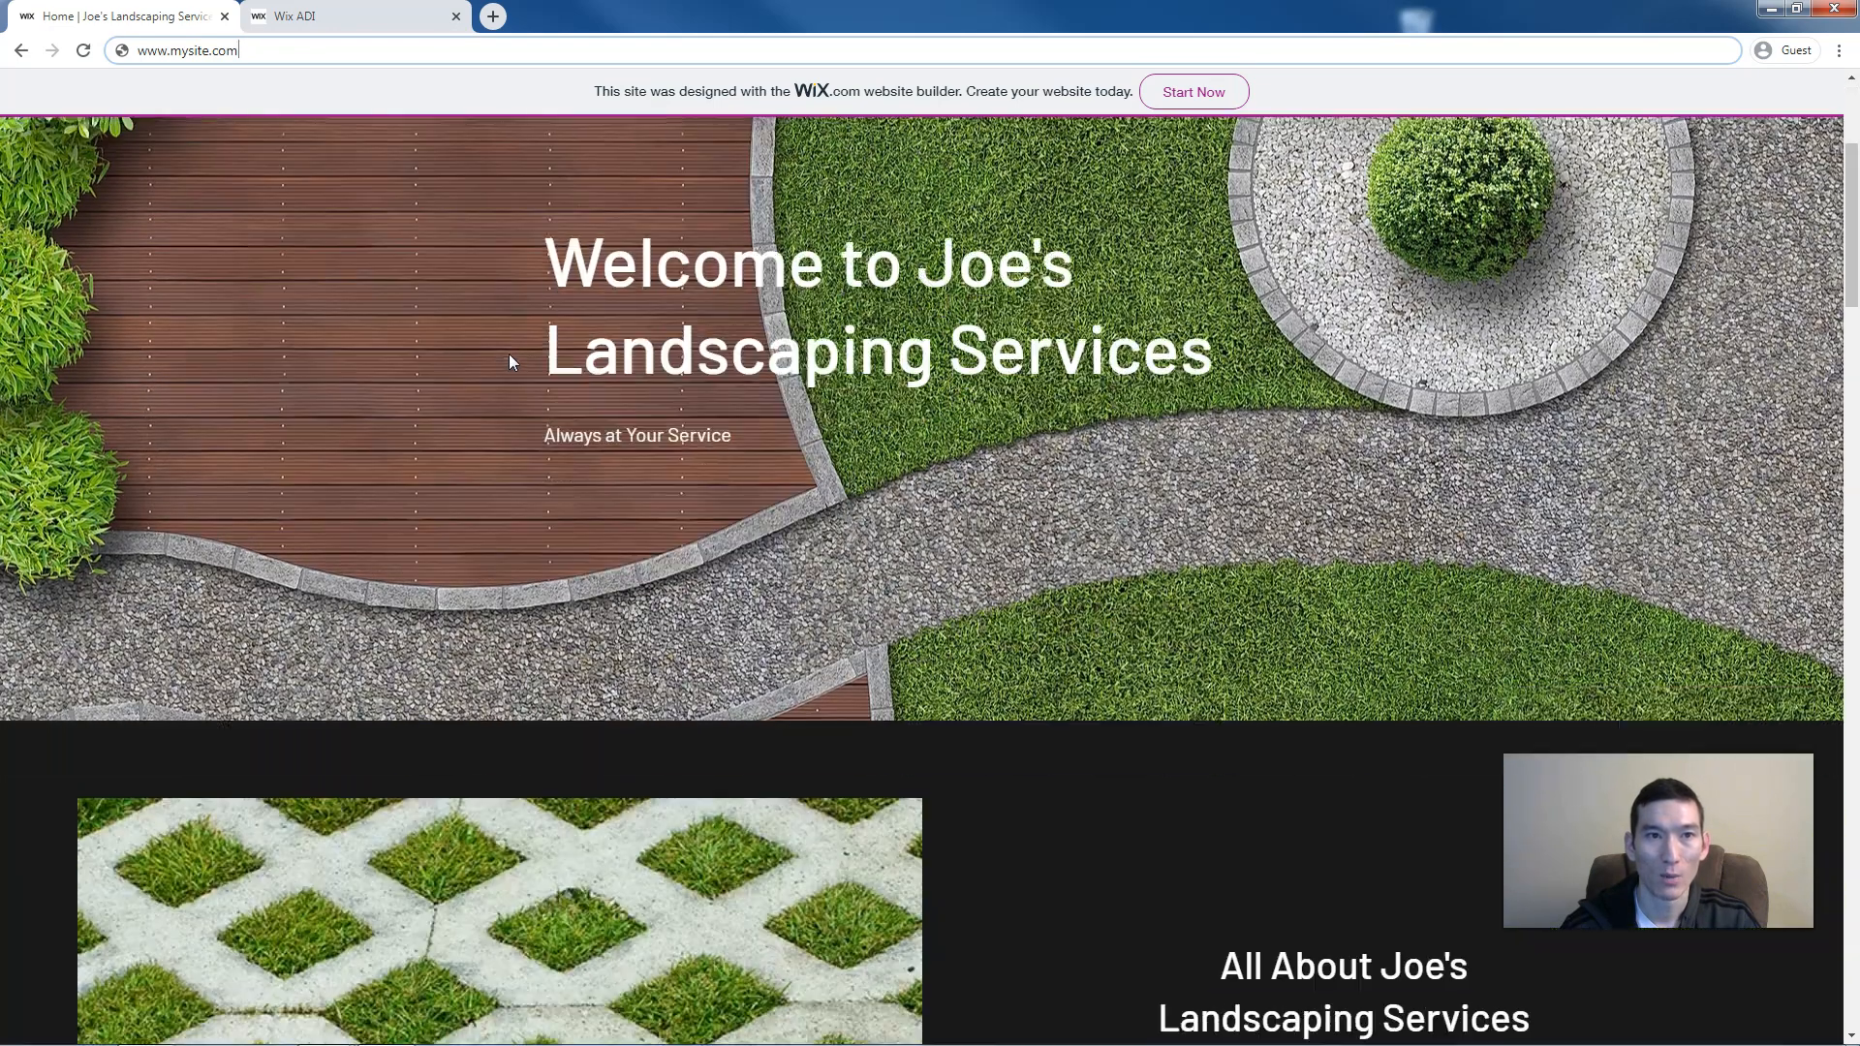
scroll(510, 361, down, 10)
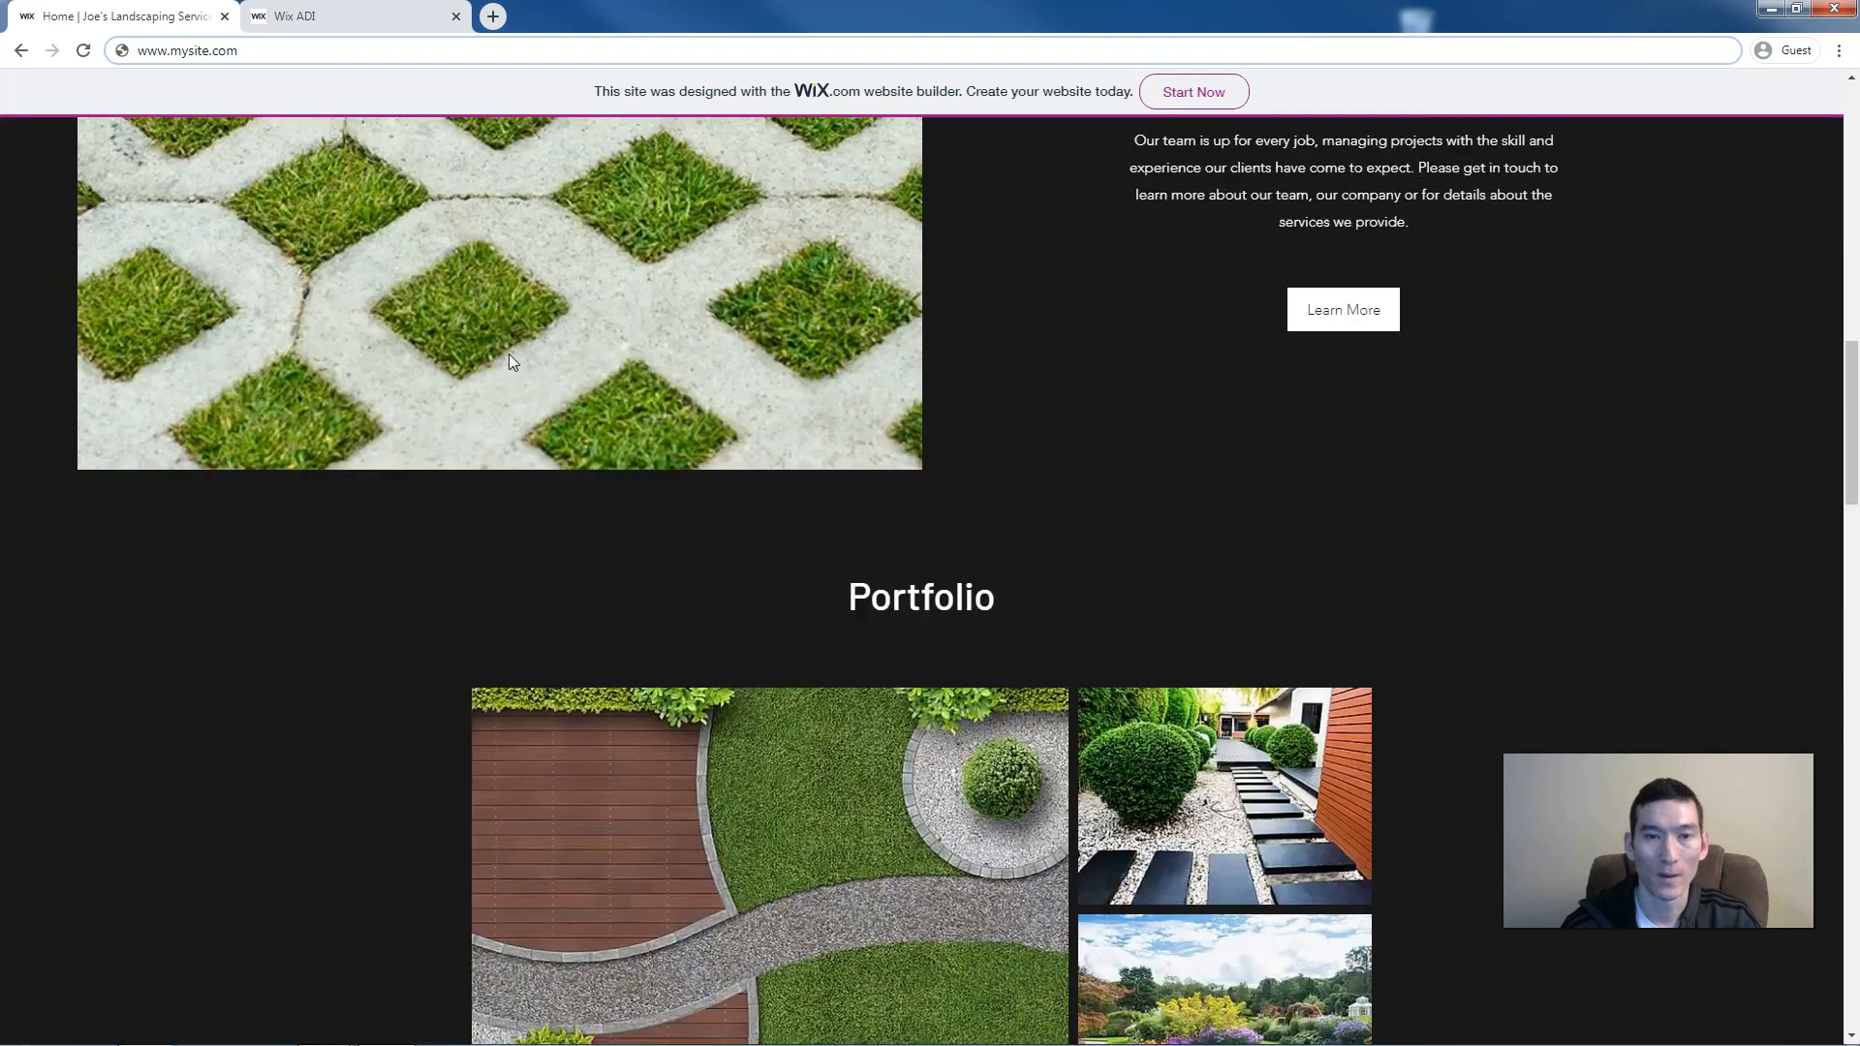
scroll(511, 362, down, 10)
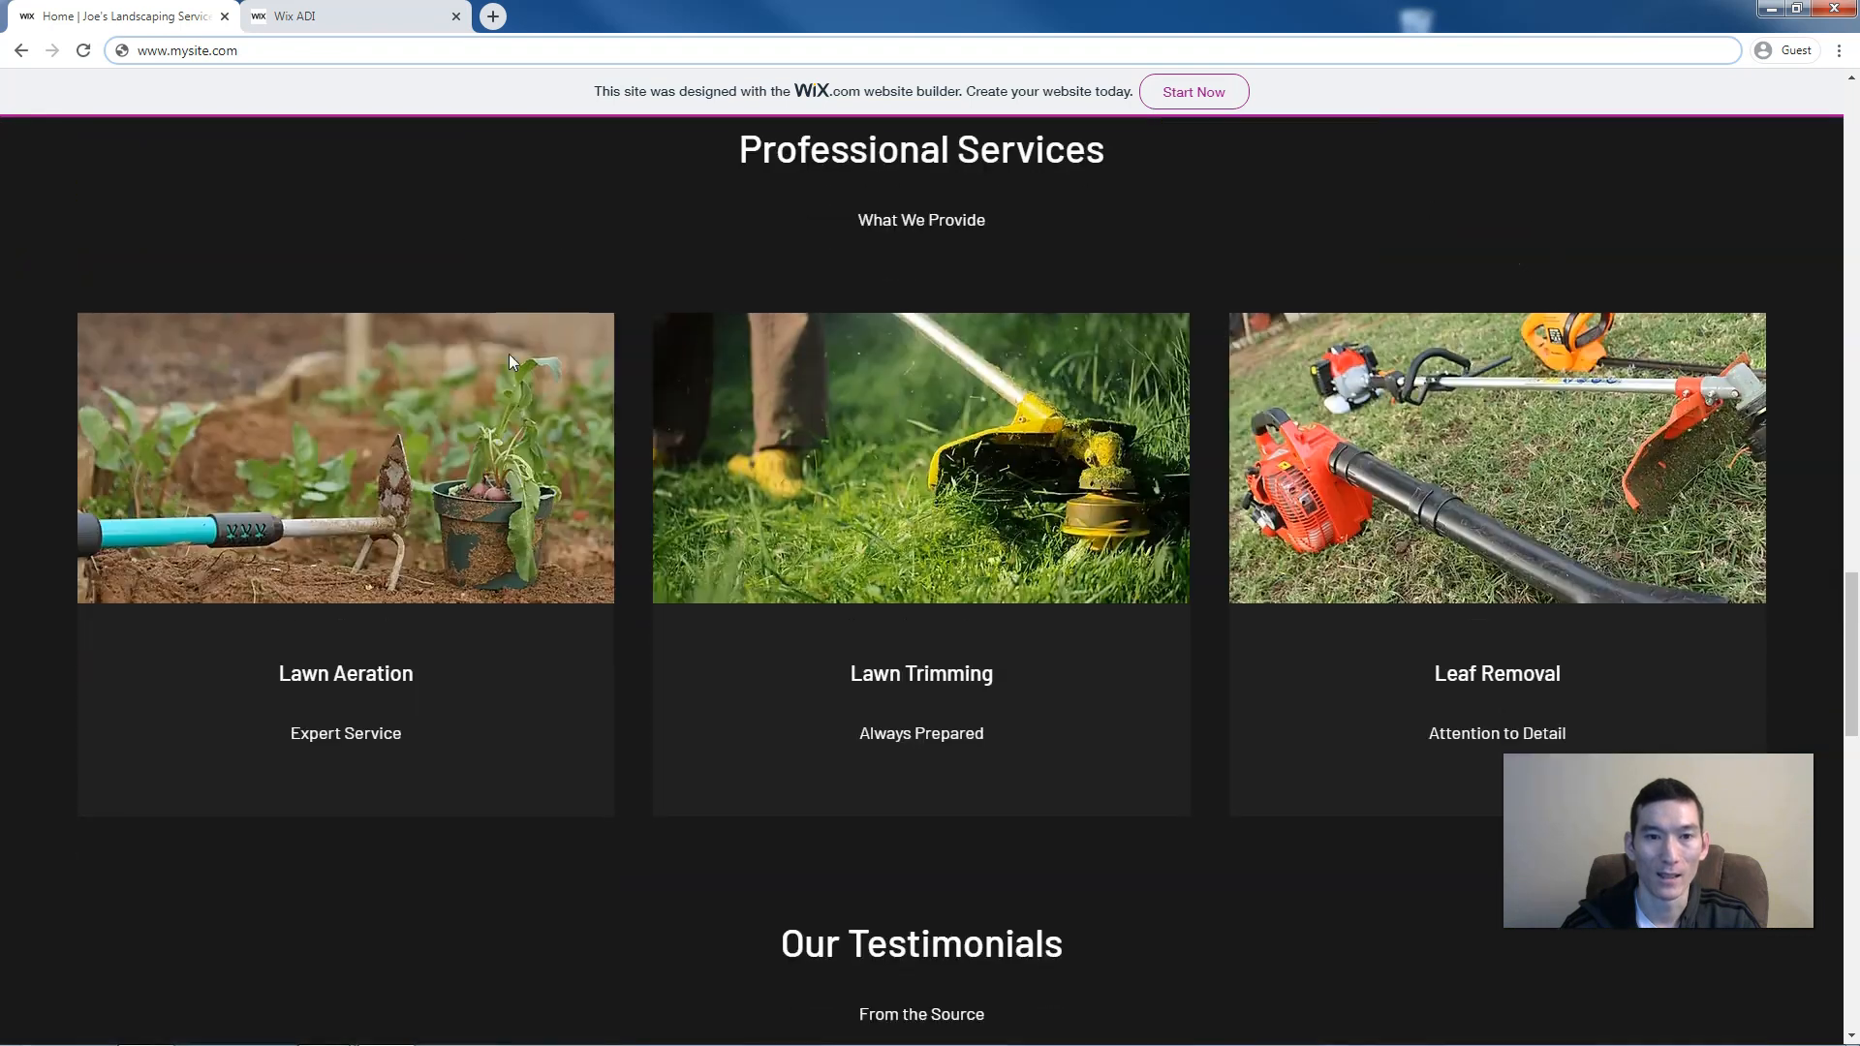
scroll(510, 362, up, 20)
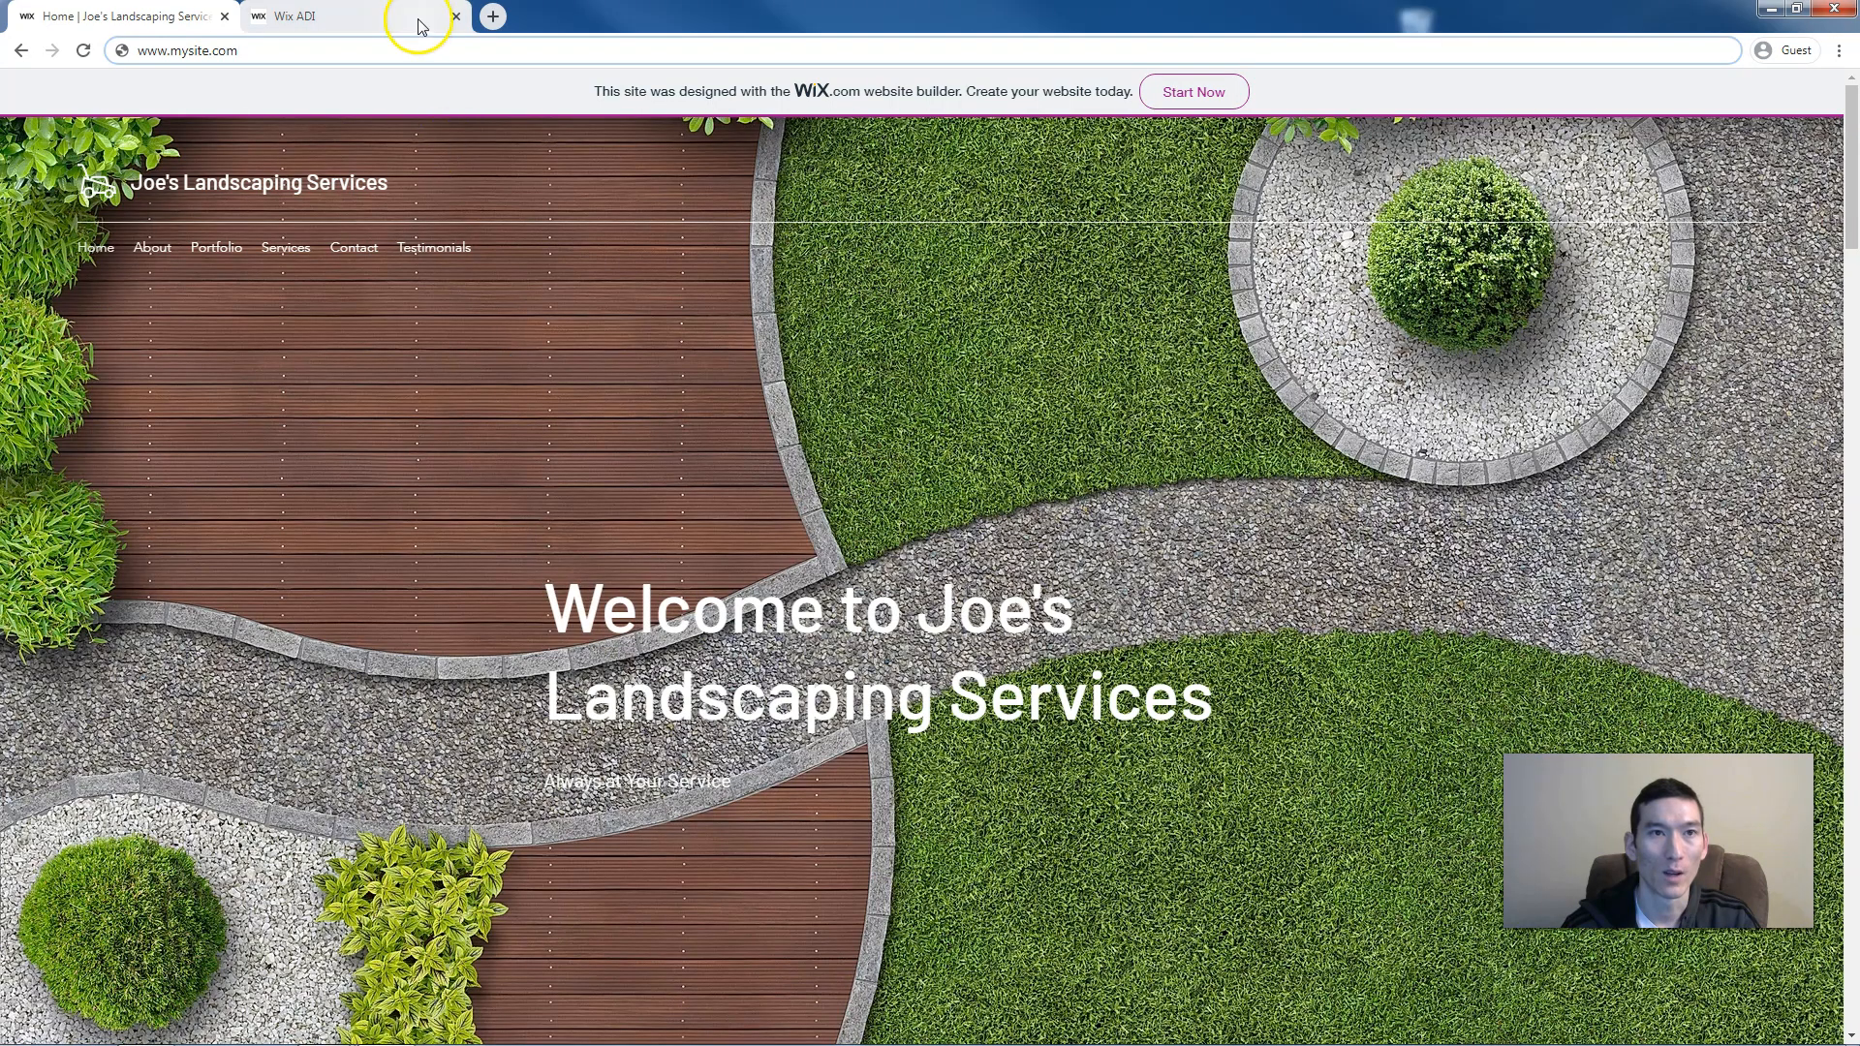
click(290, 15)
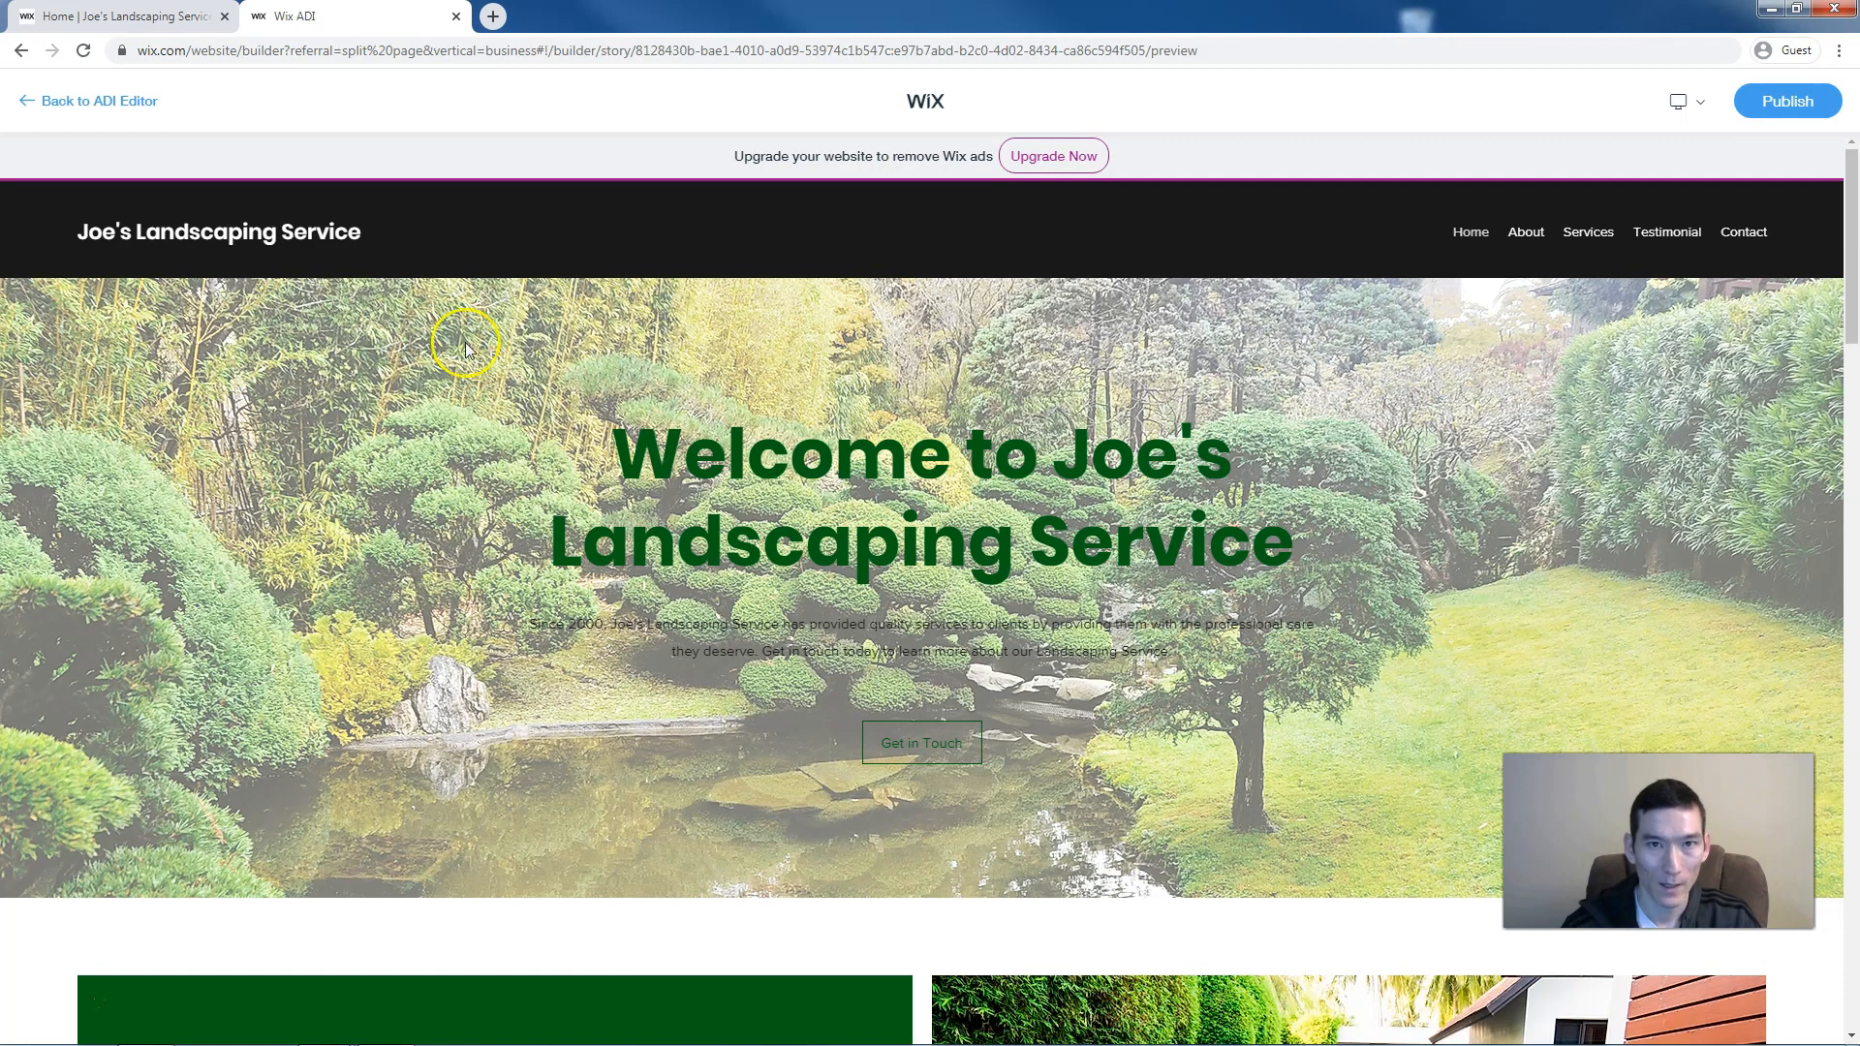
Back in the editor, give the header the layout with the business name centred above the menu
click(83, 102)
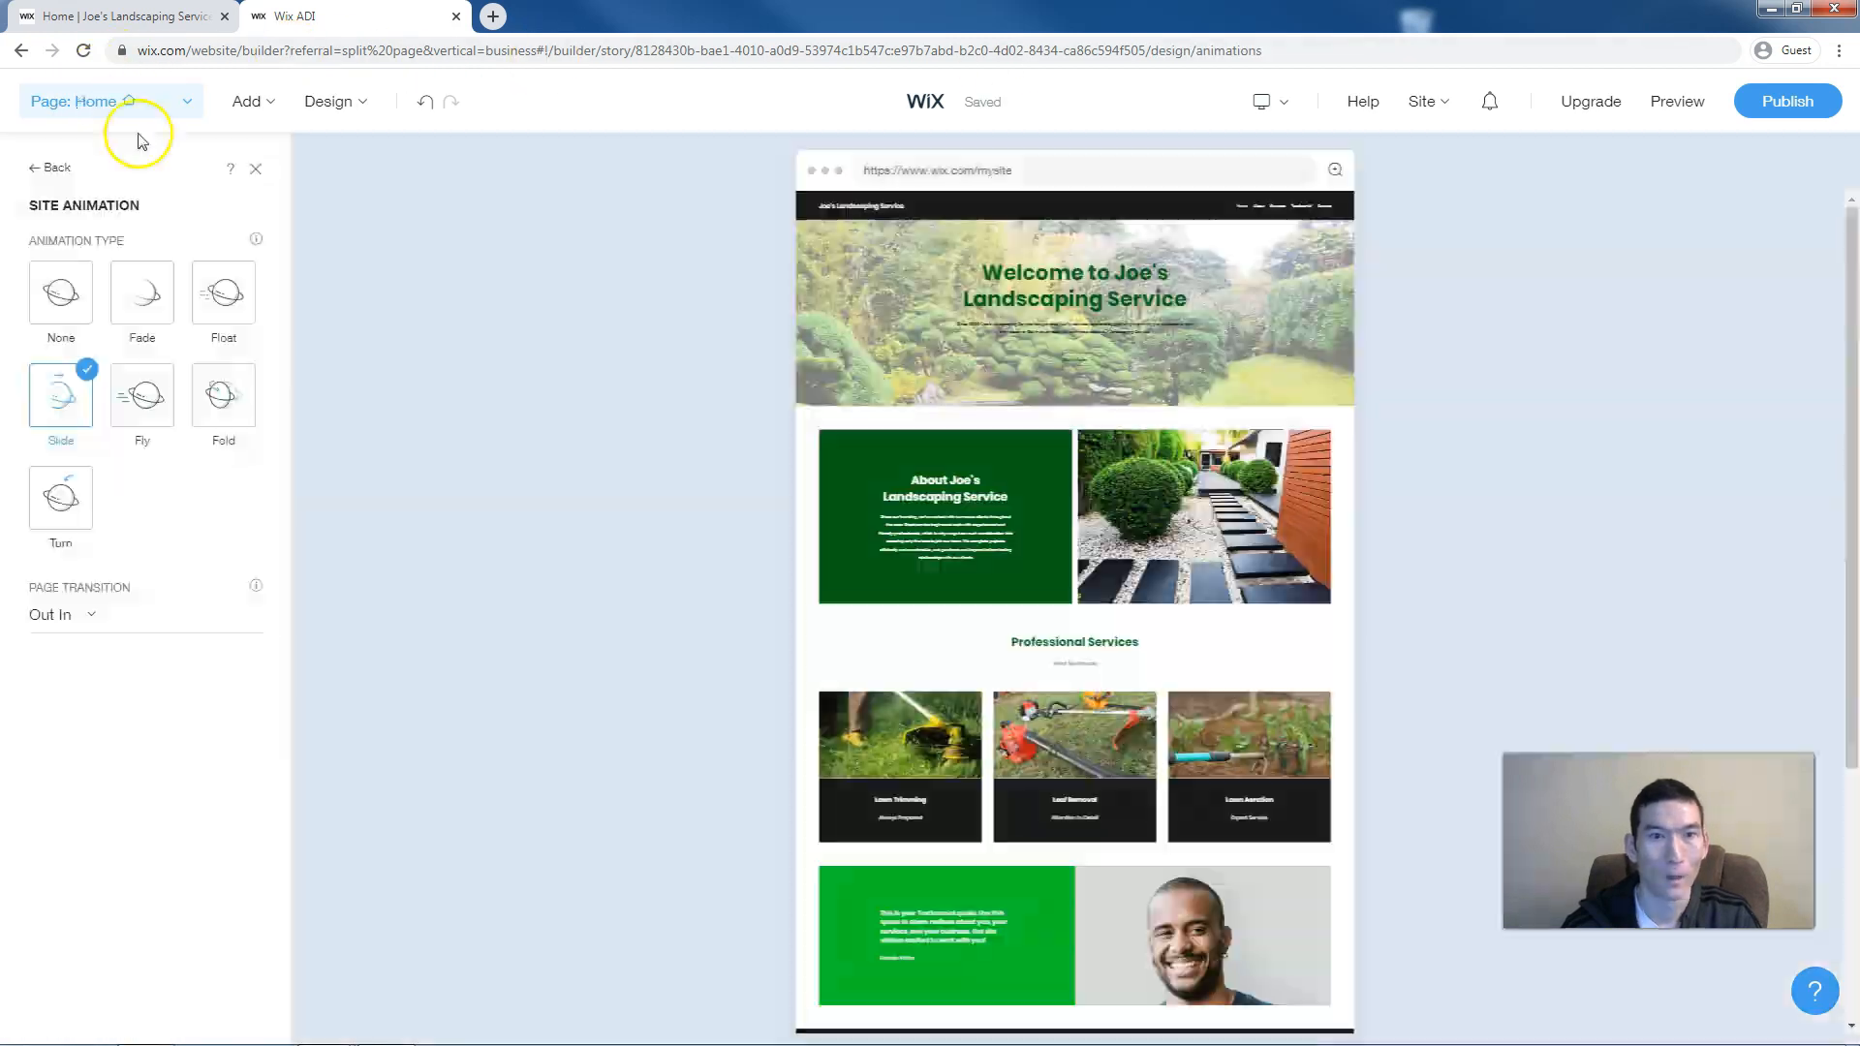
click(256, 170)
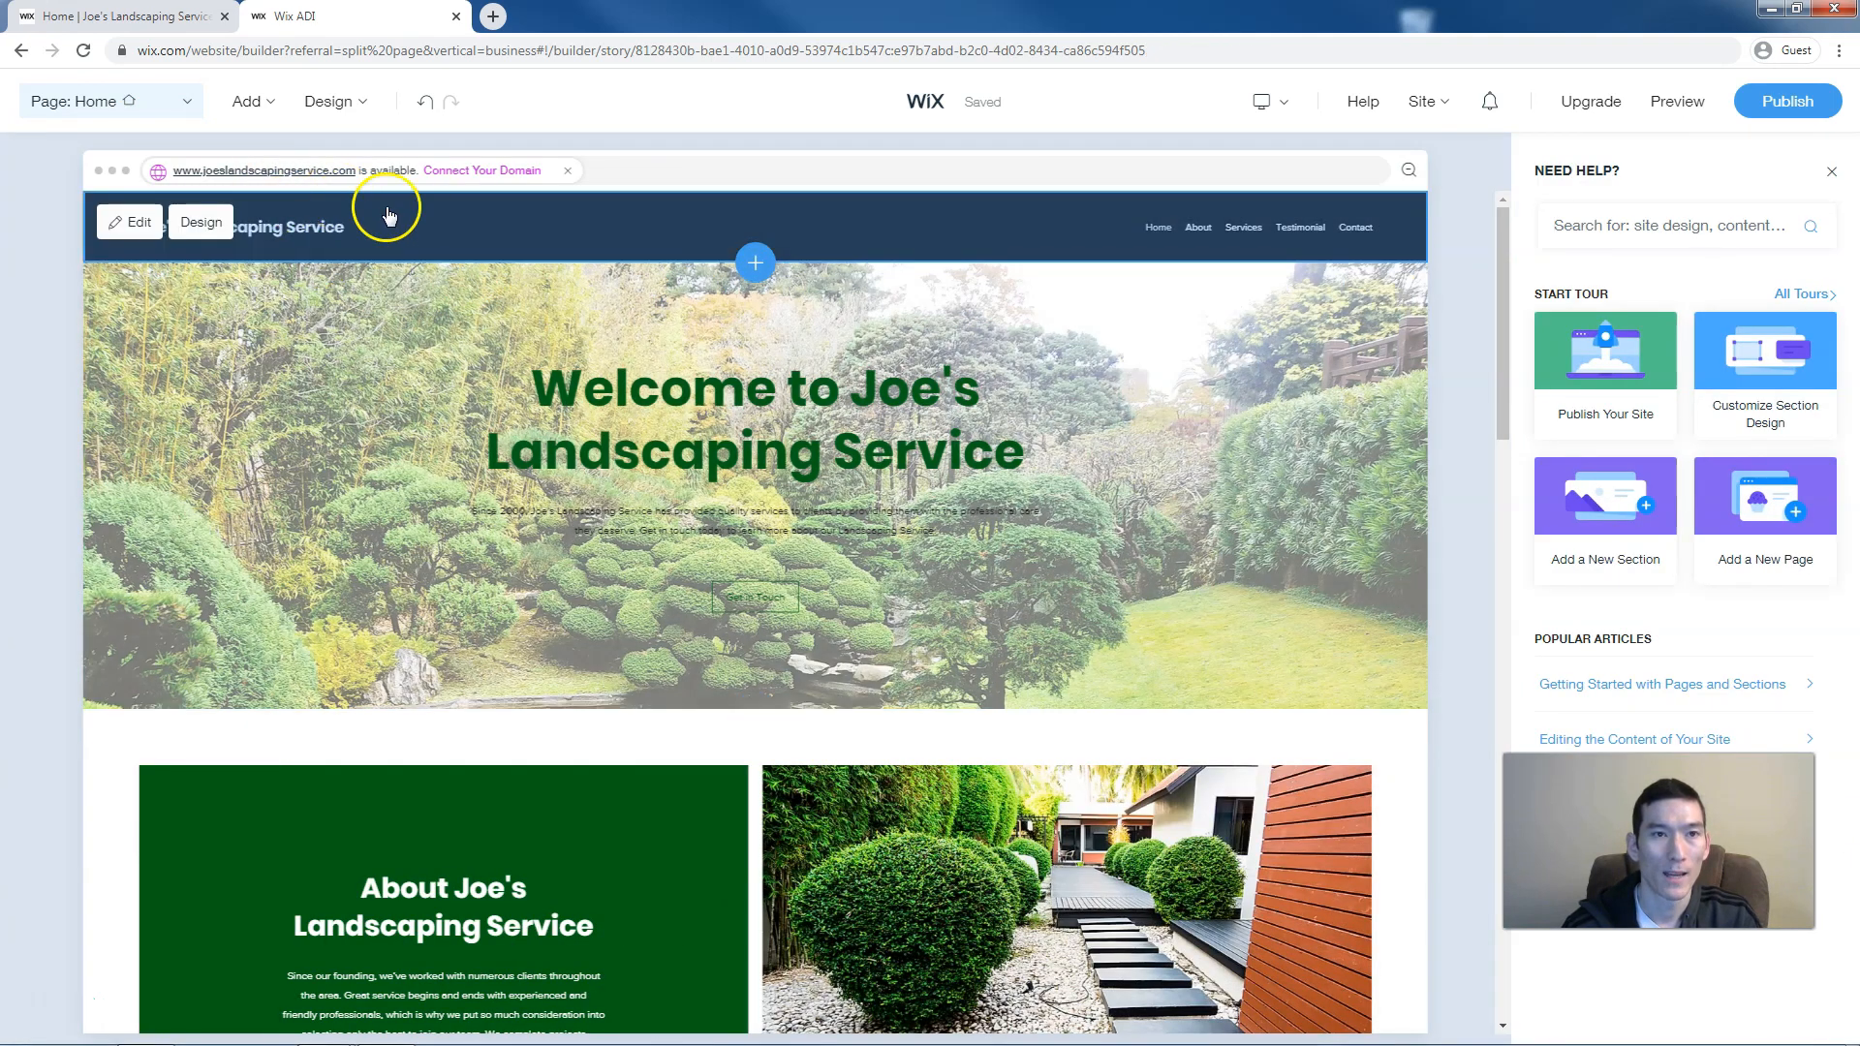
click(190, 230)
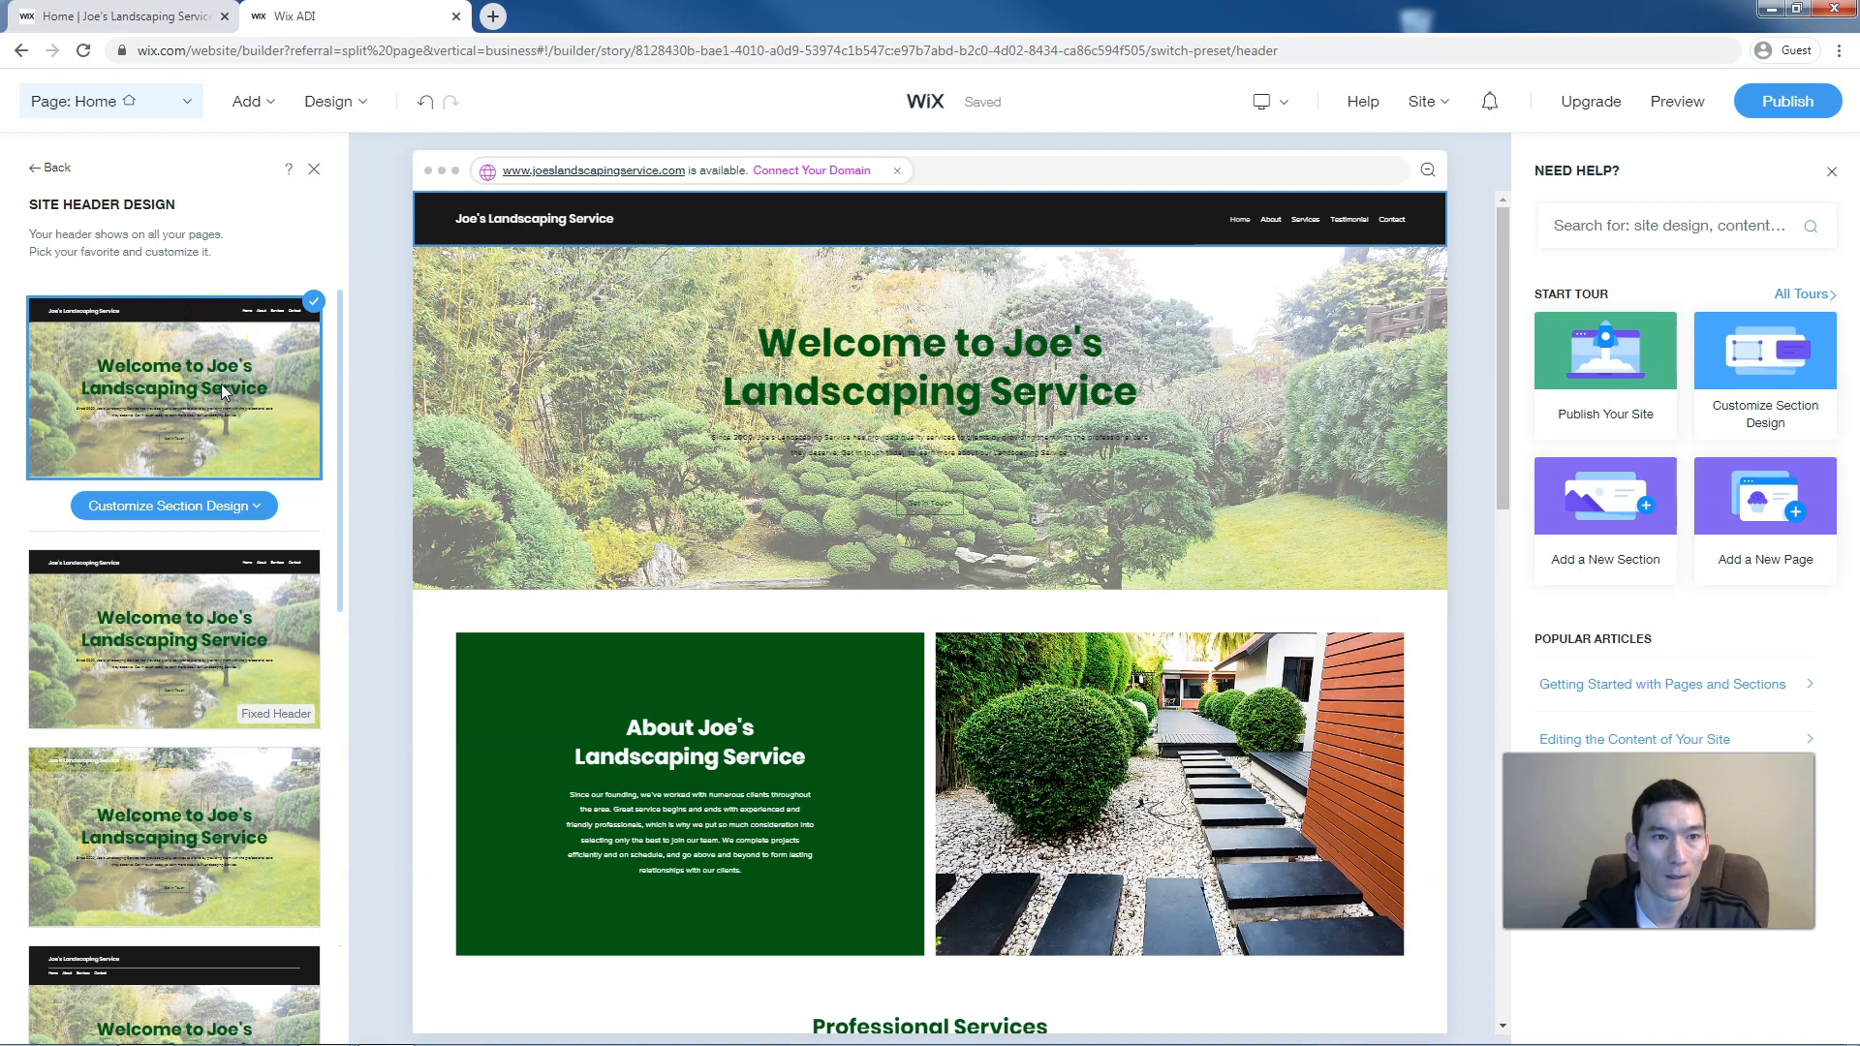
scroll(221, 383, down, 3)
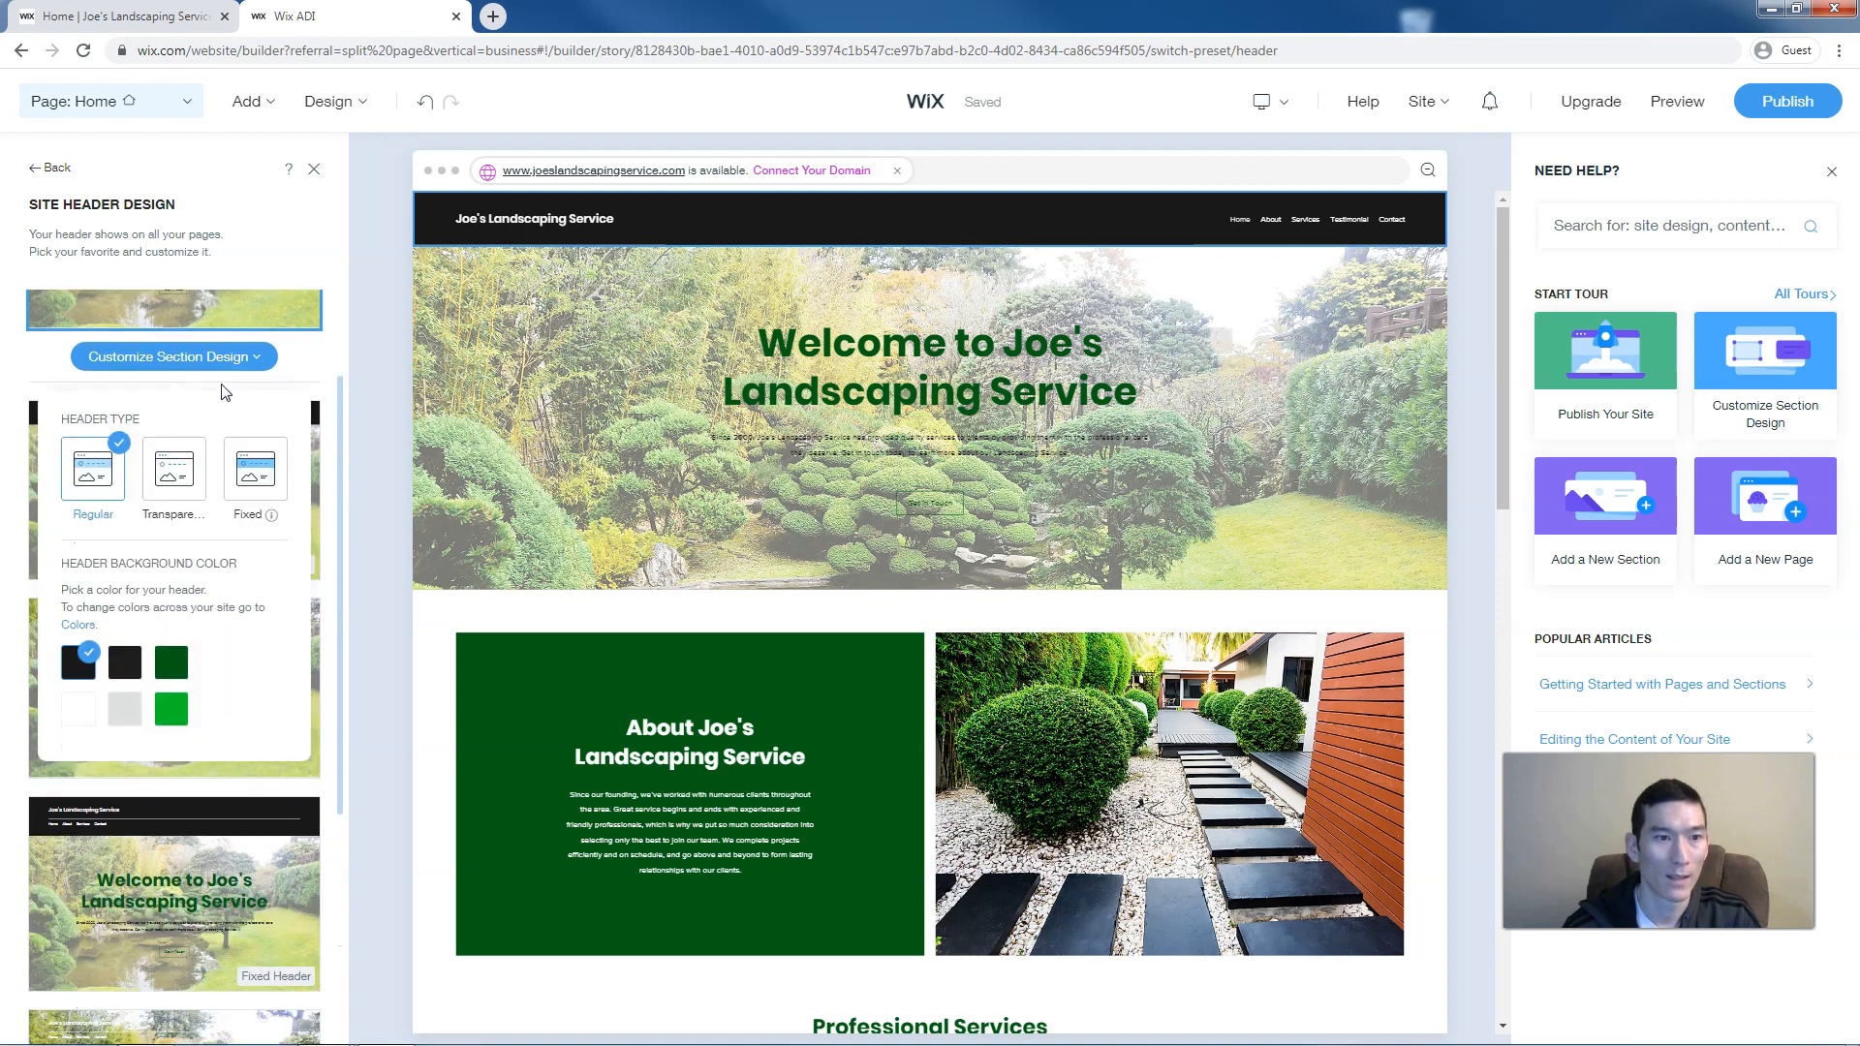
scroll(321, 424, down, 3)
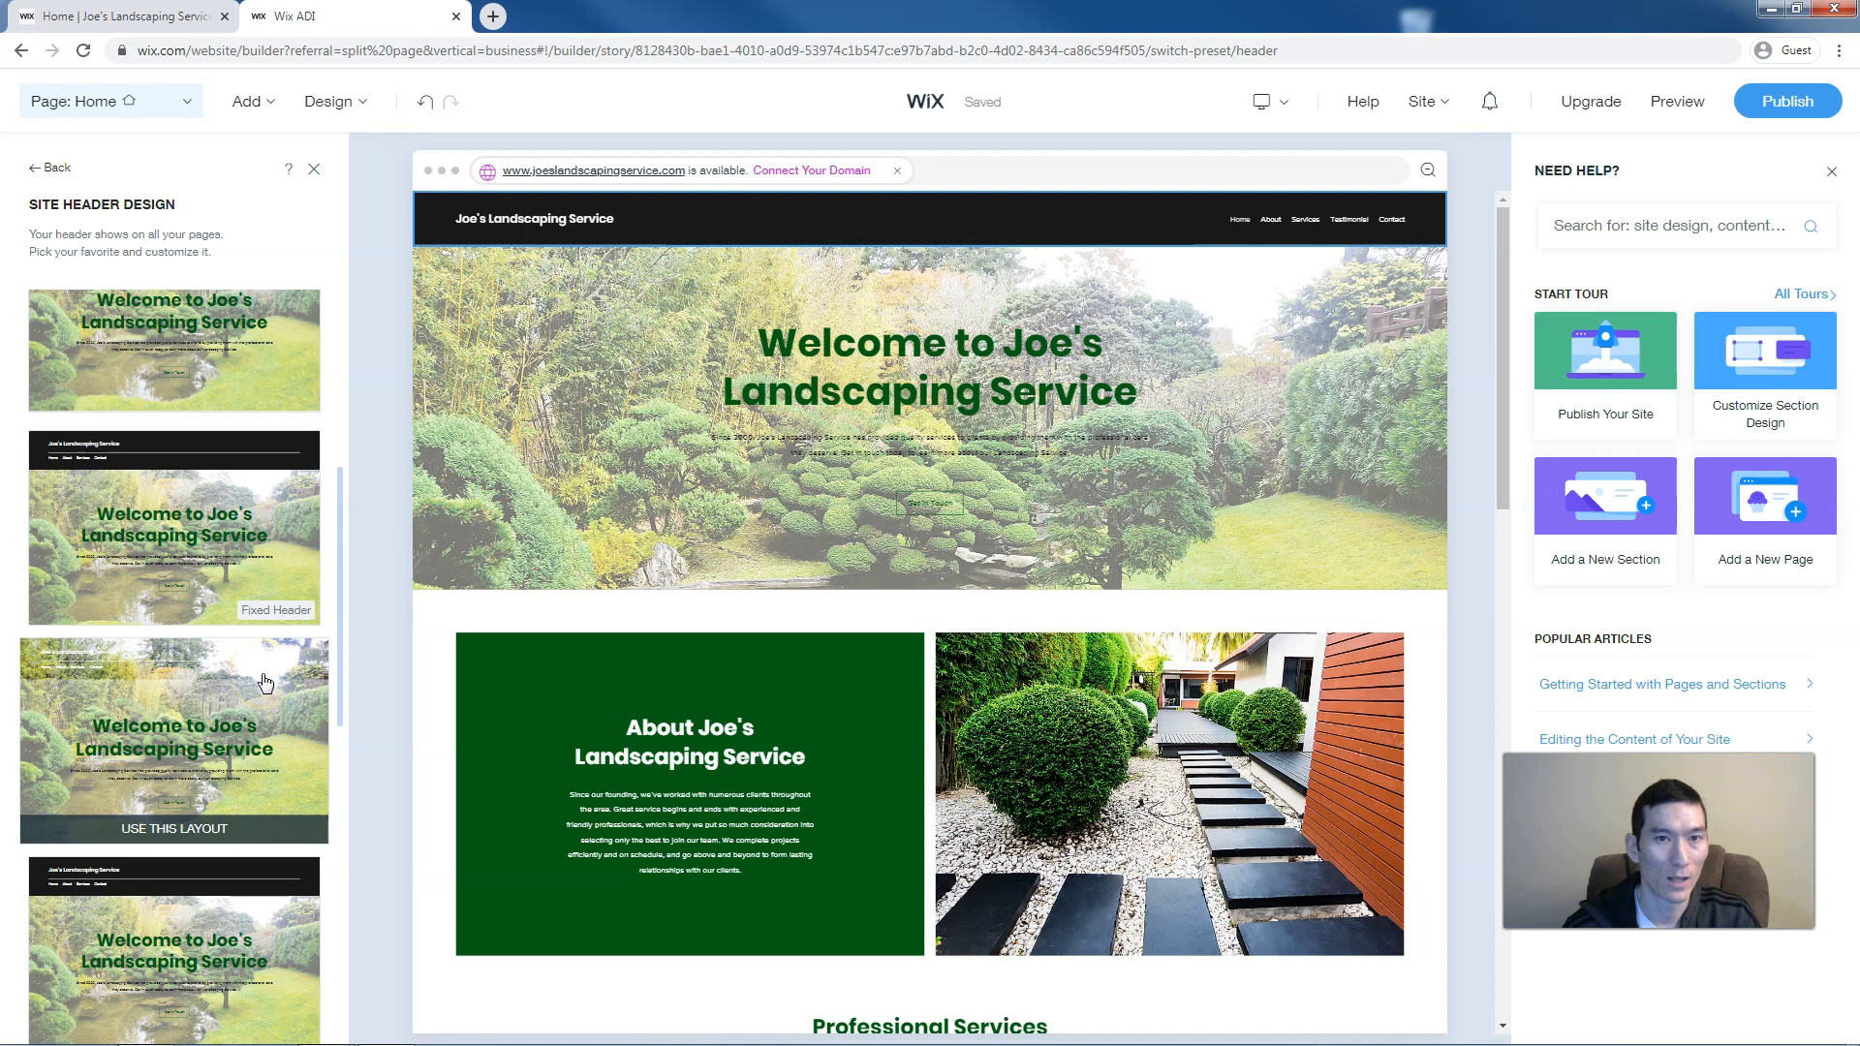
scroll(266, 684, down, 2)
click(286, 712)
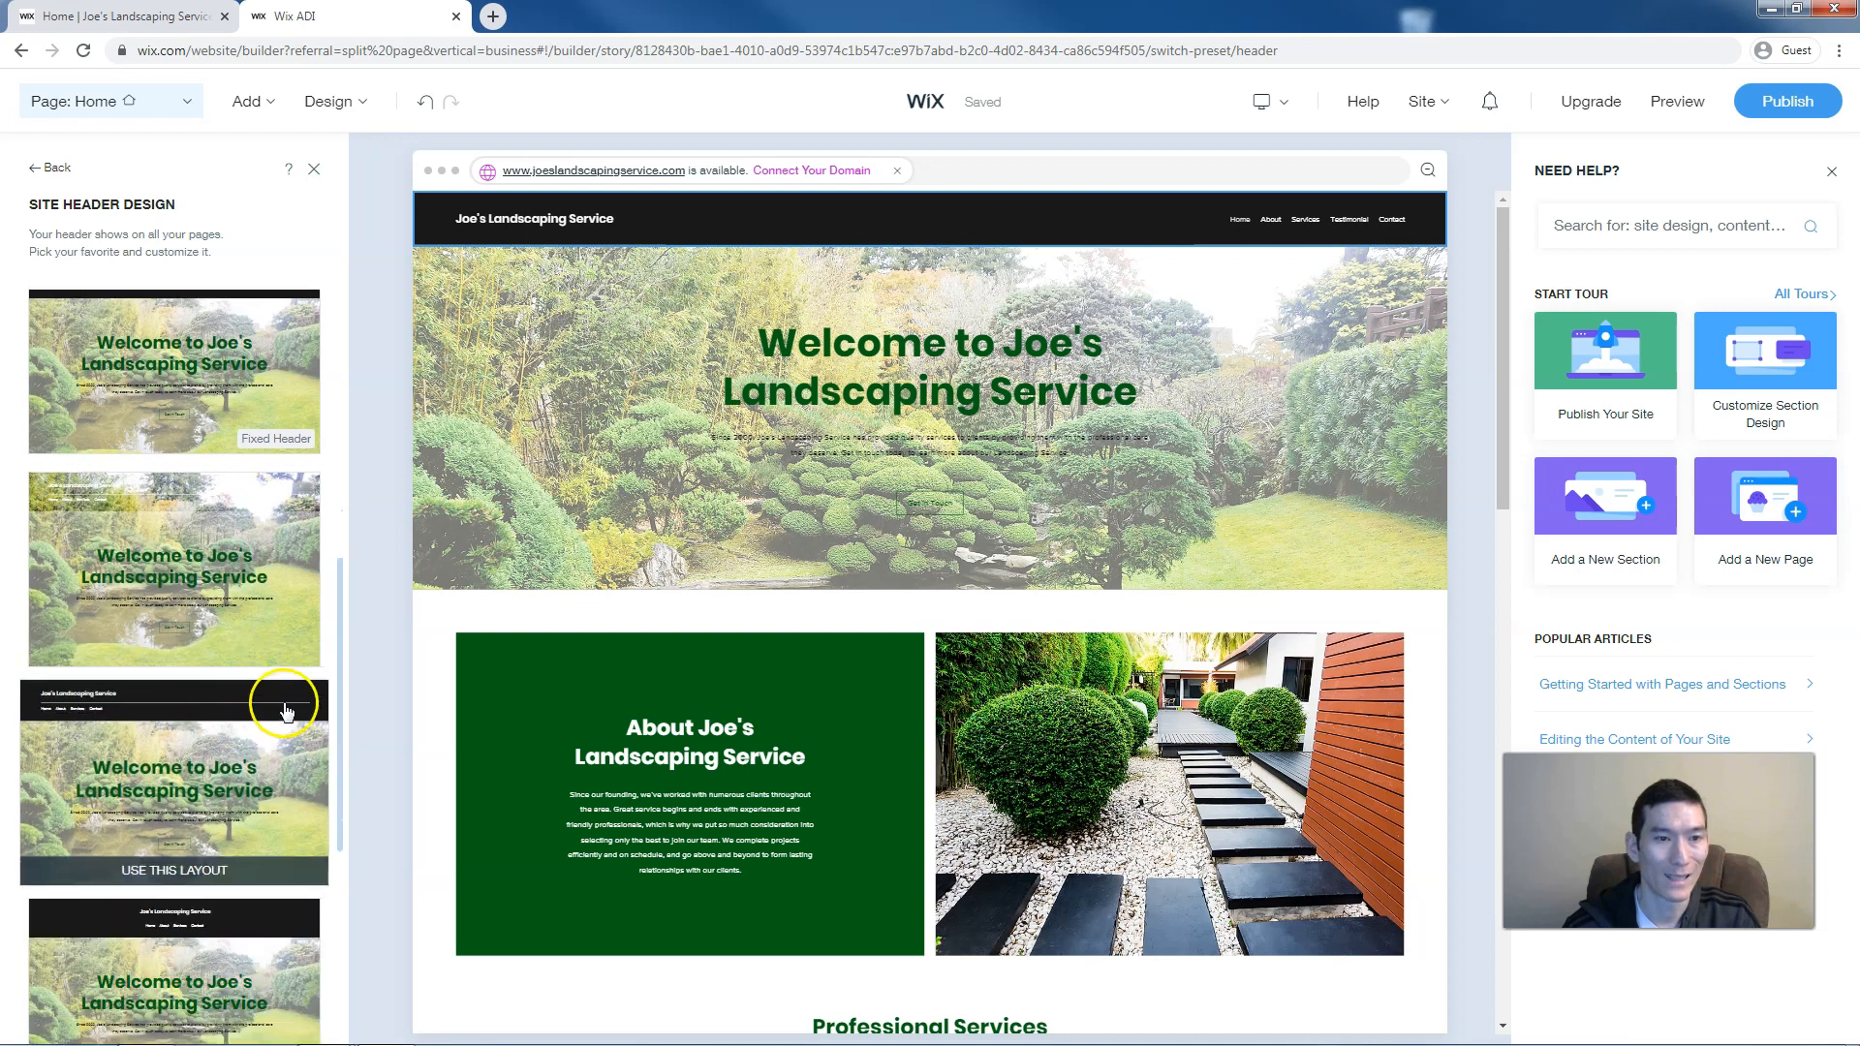
scroll(285, 712, down, 2)
click(274, 659)
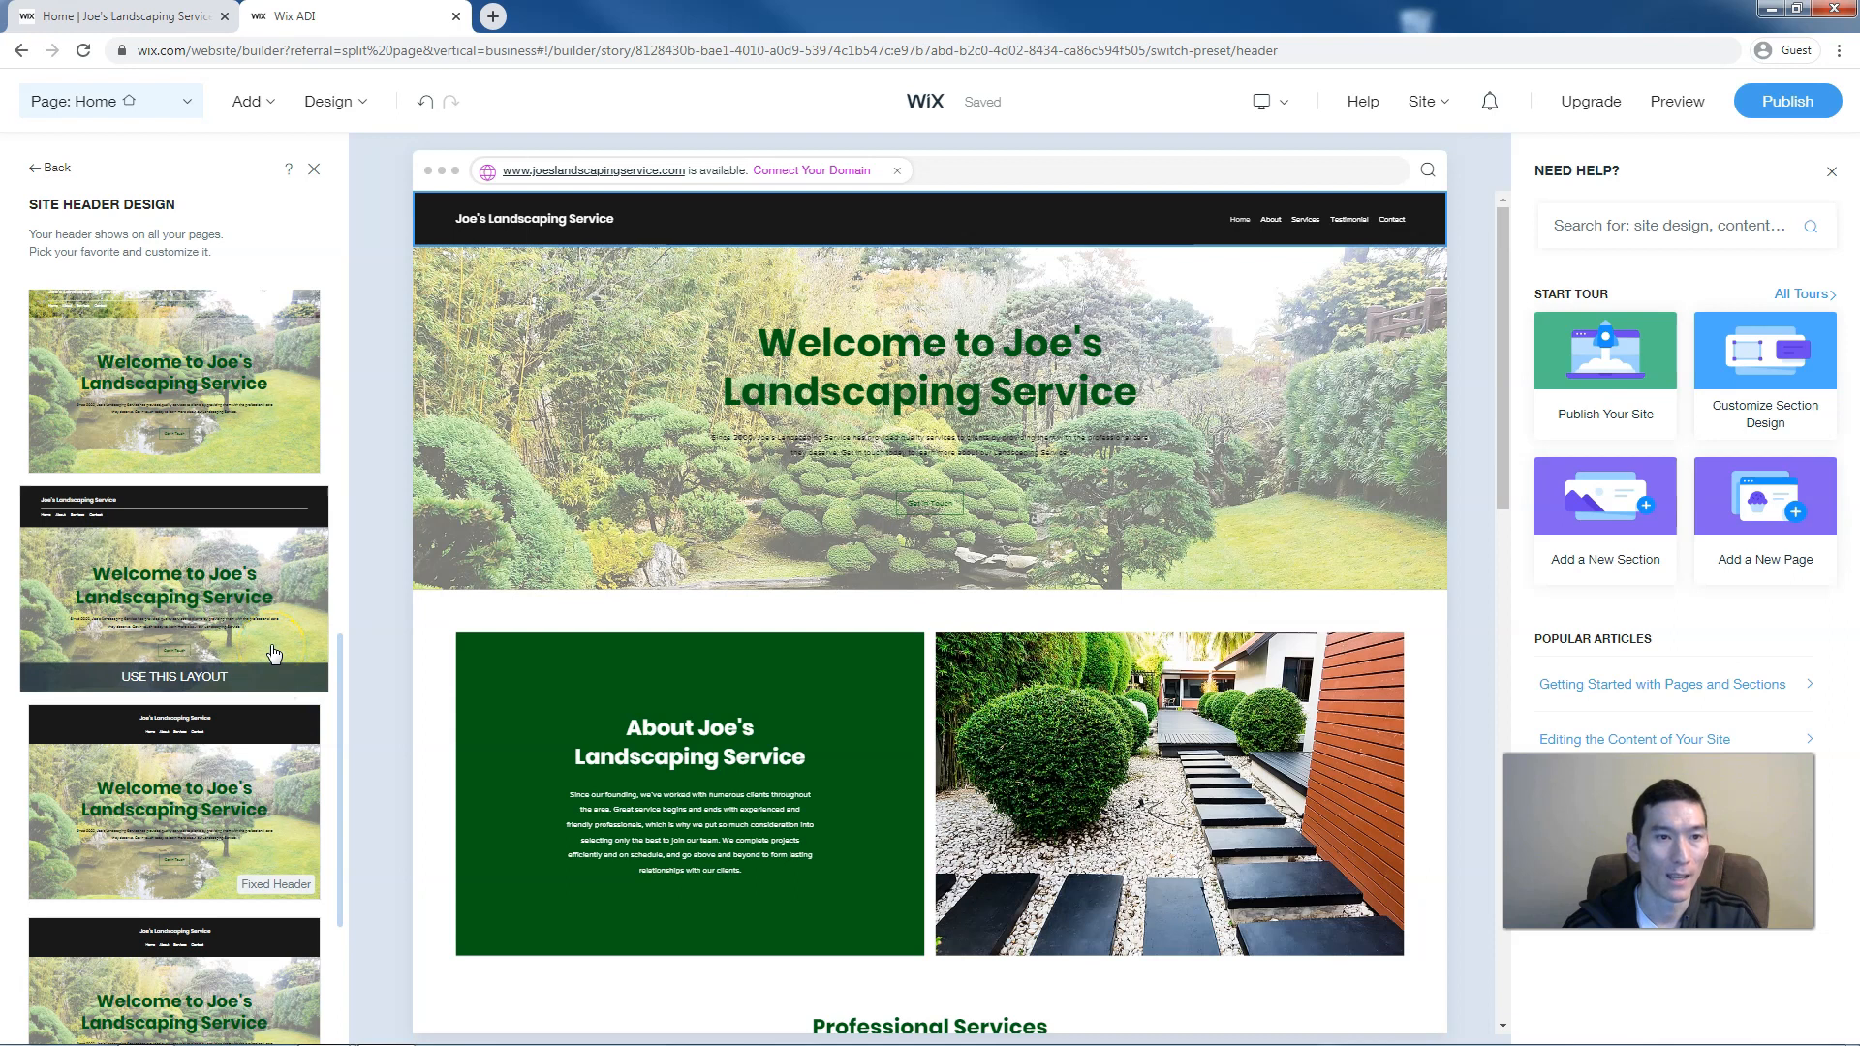
scroll(274, 655, down, 2)
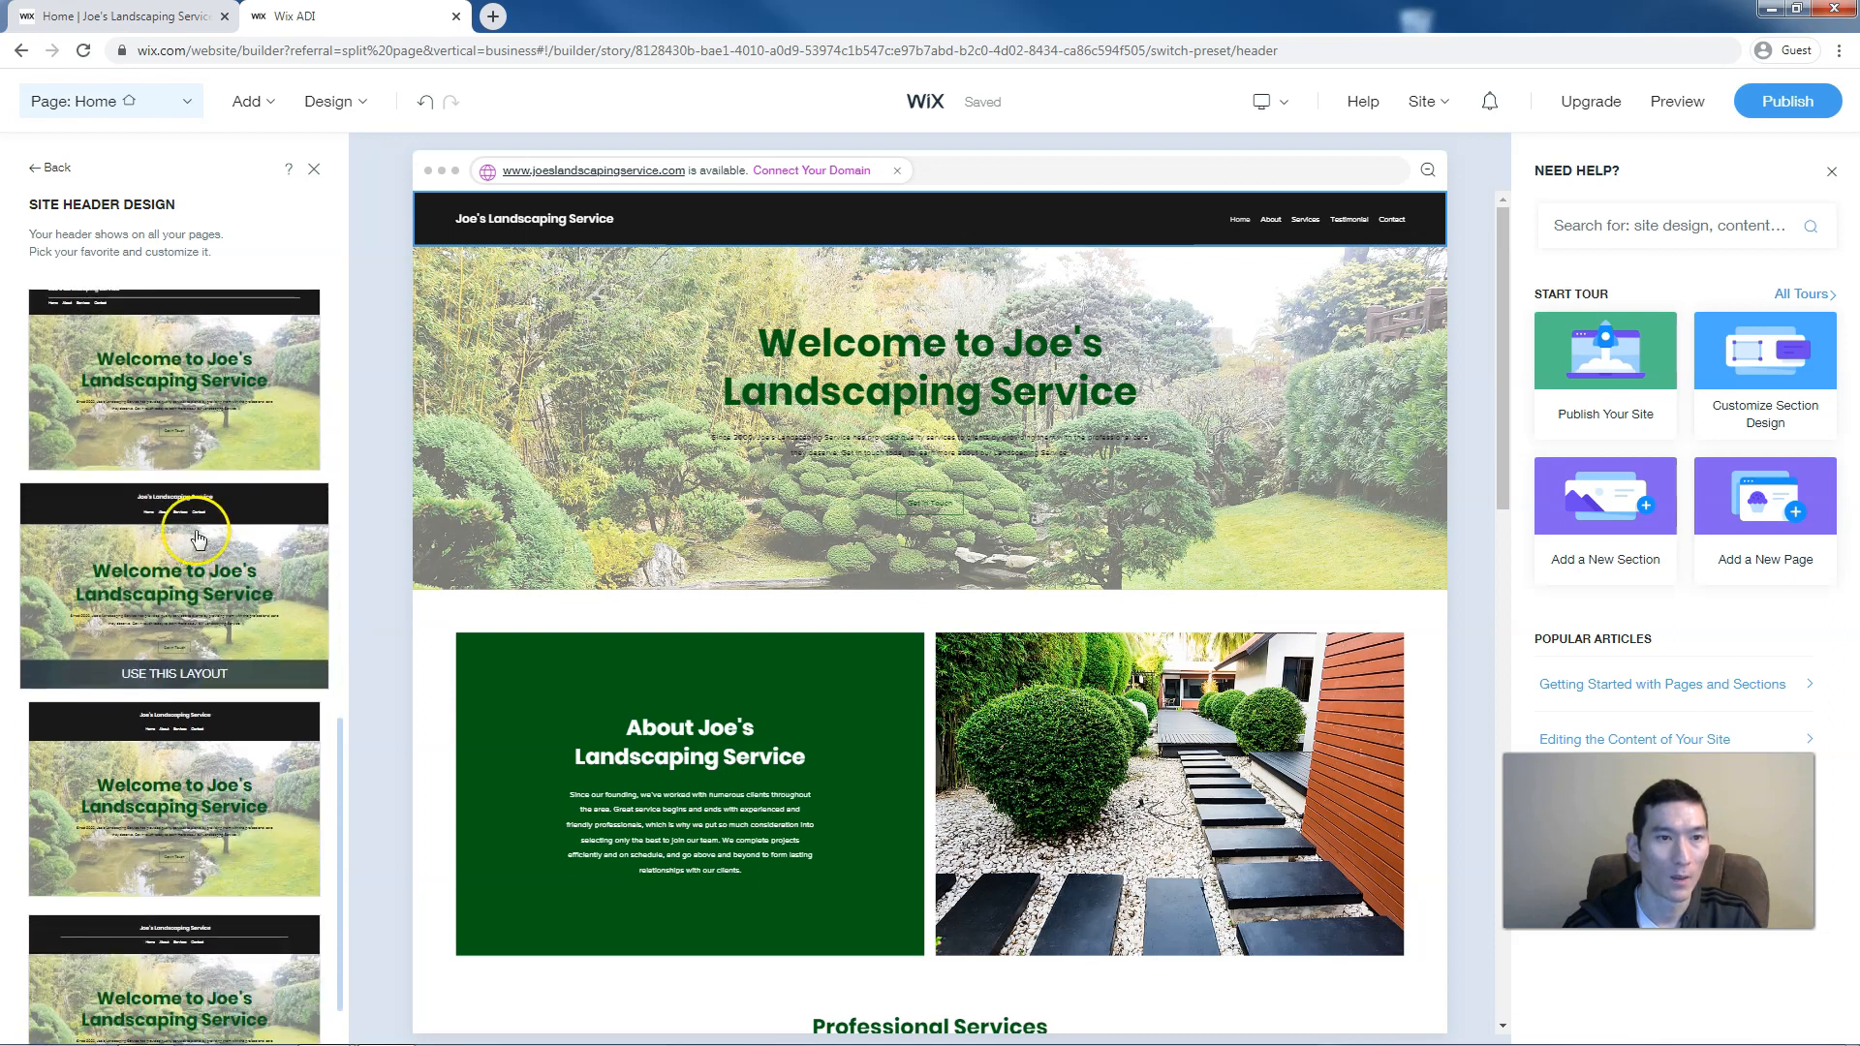
click(228, 525)
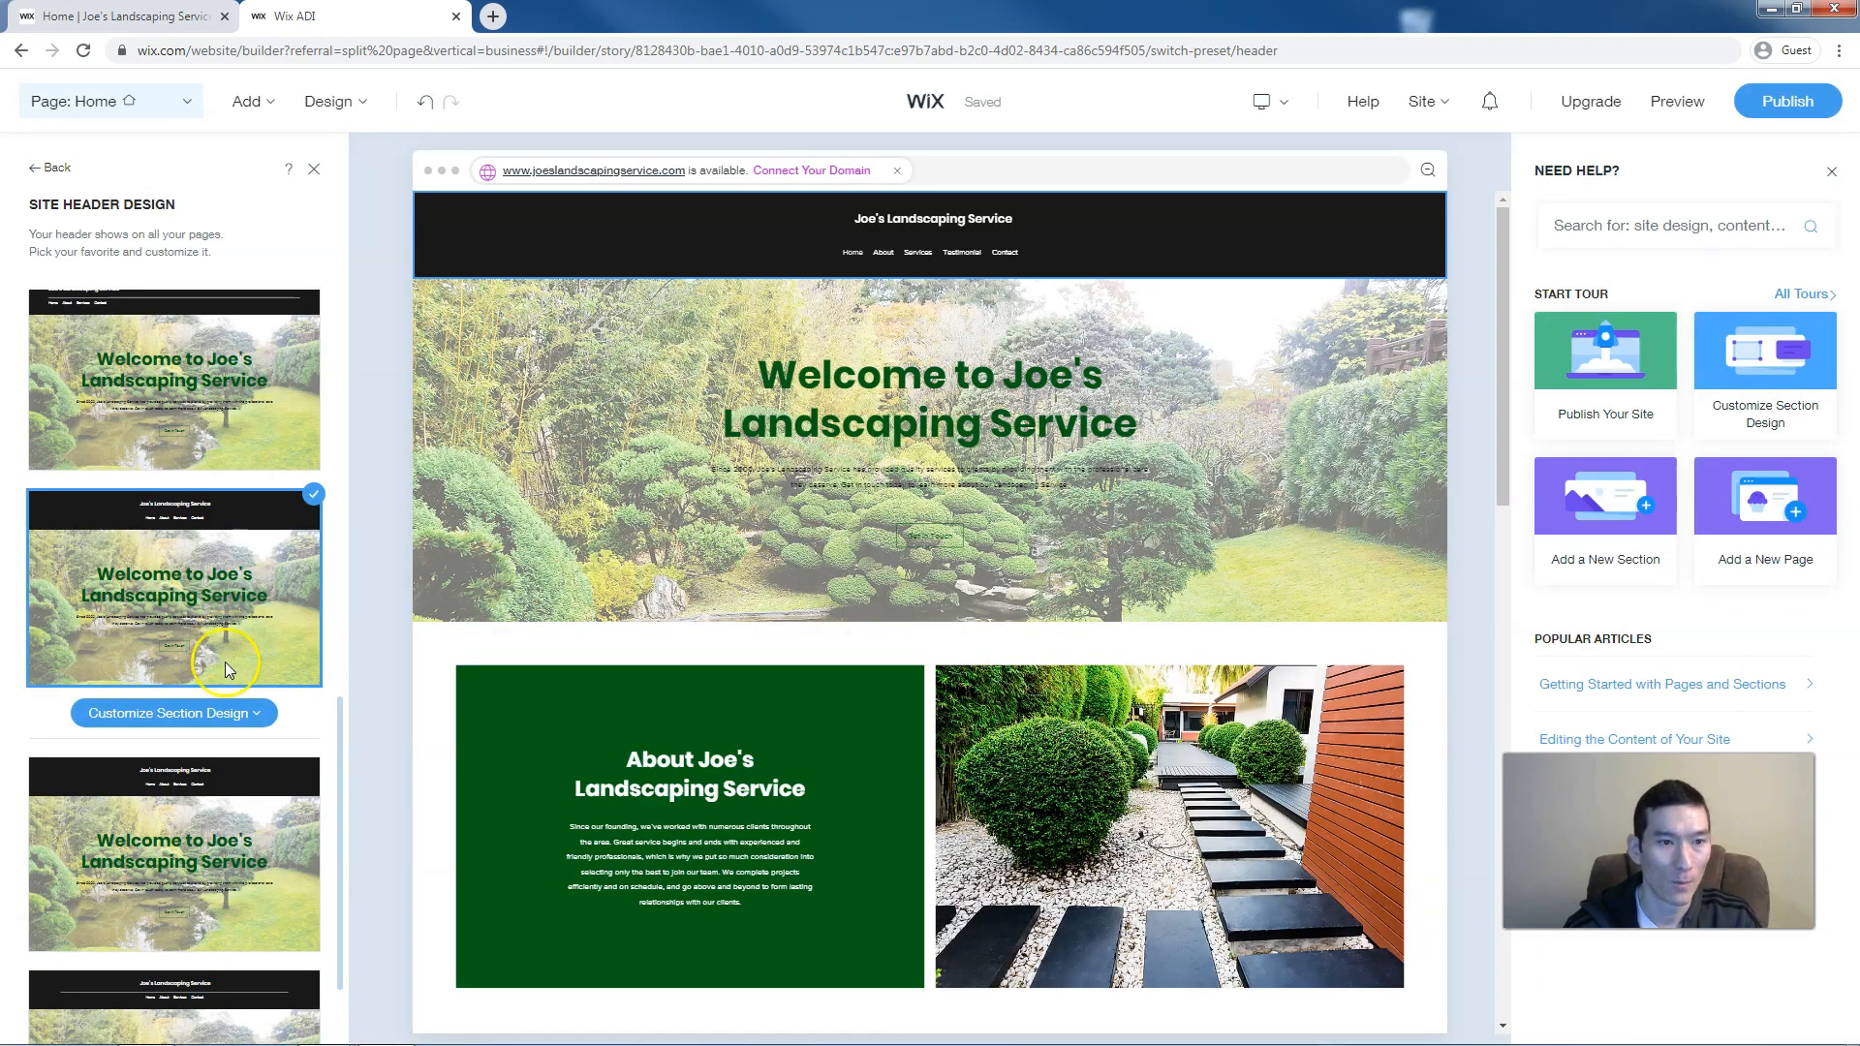
Make the header a fixed dark bar and preview the site
click(192, 714)
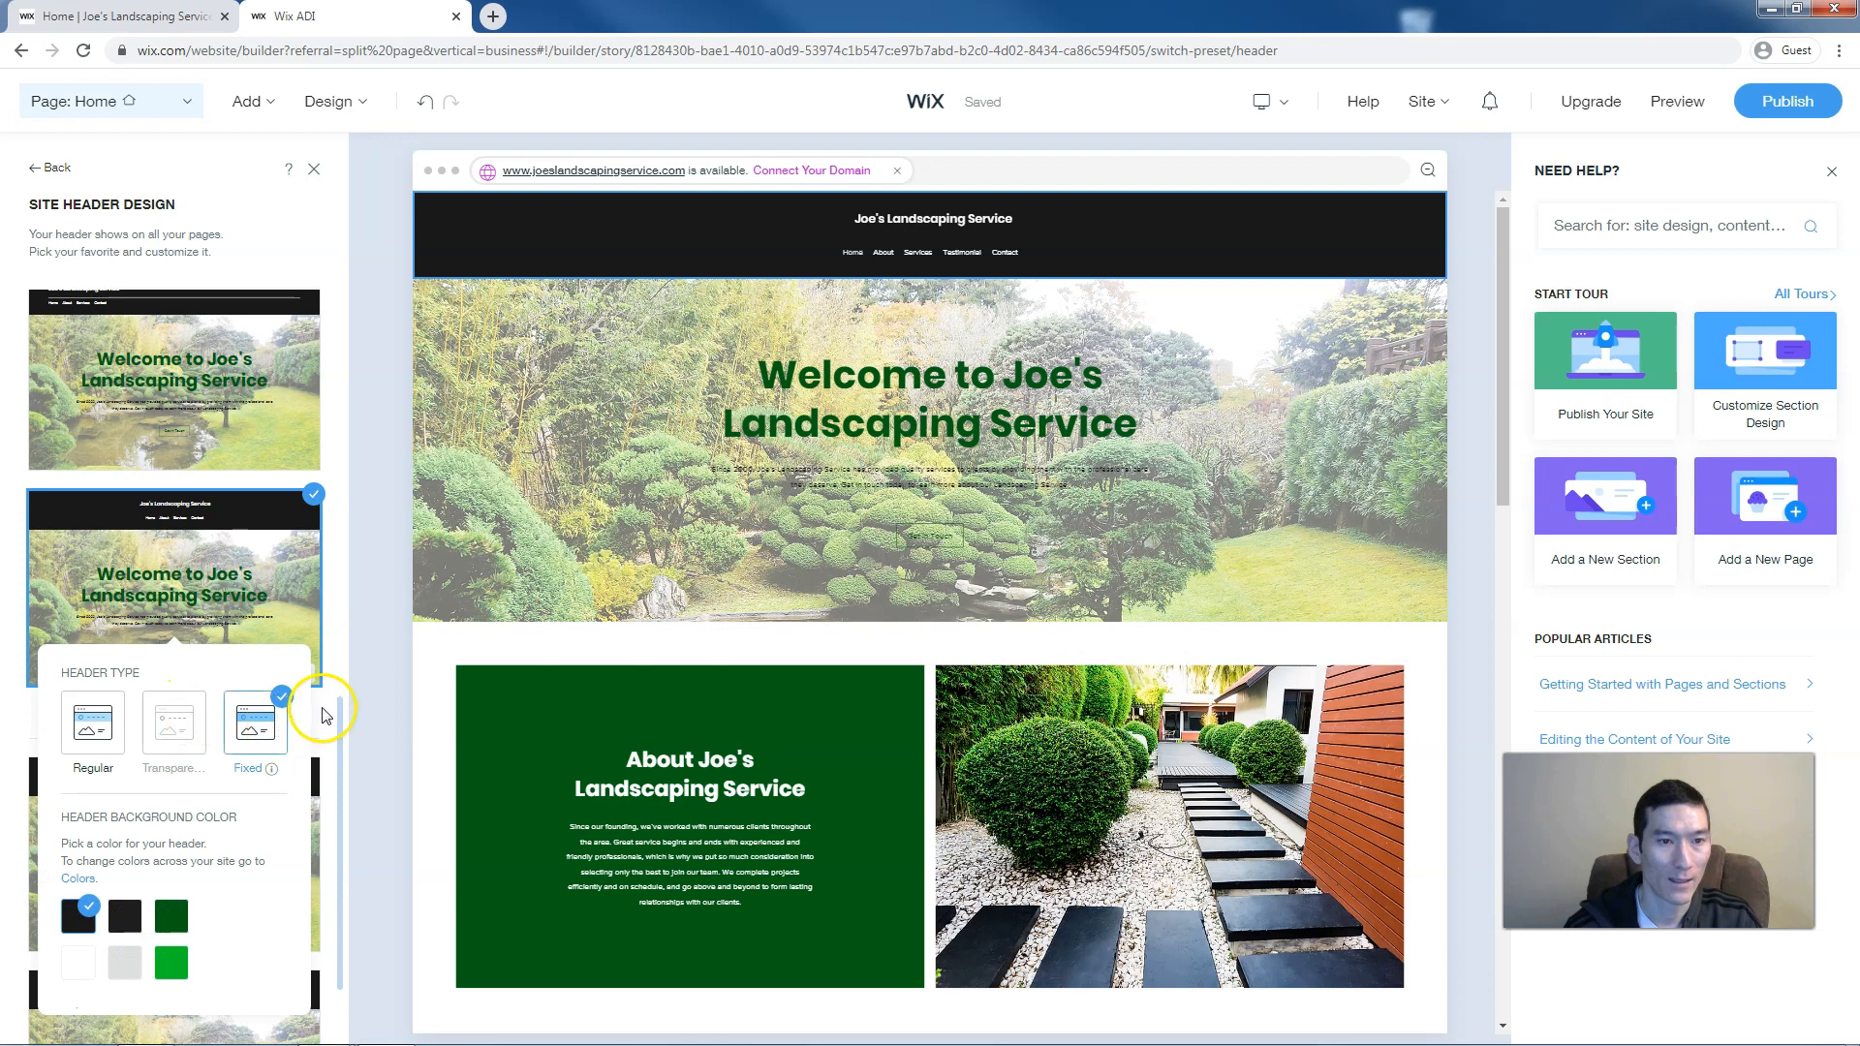
mouse_move(249, 725)
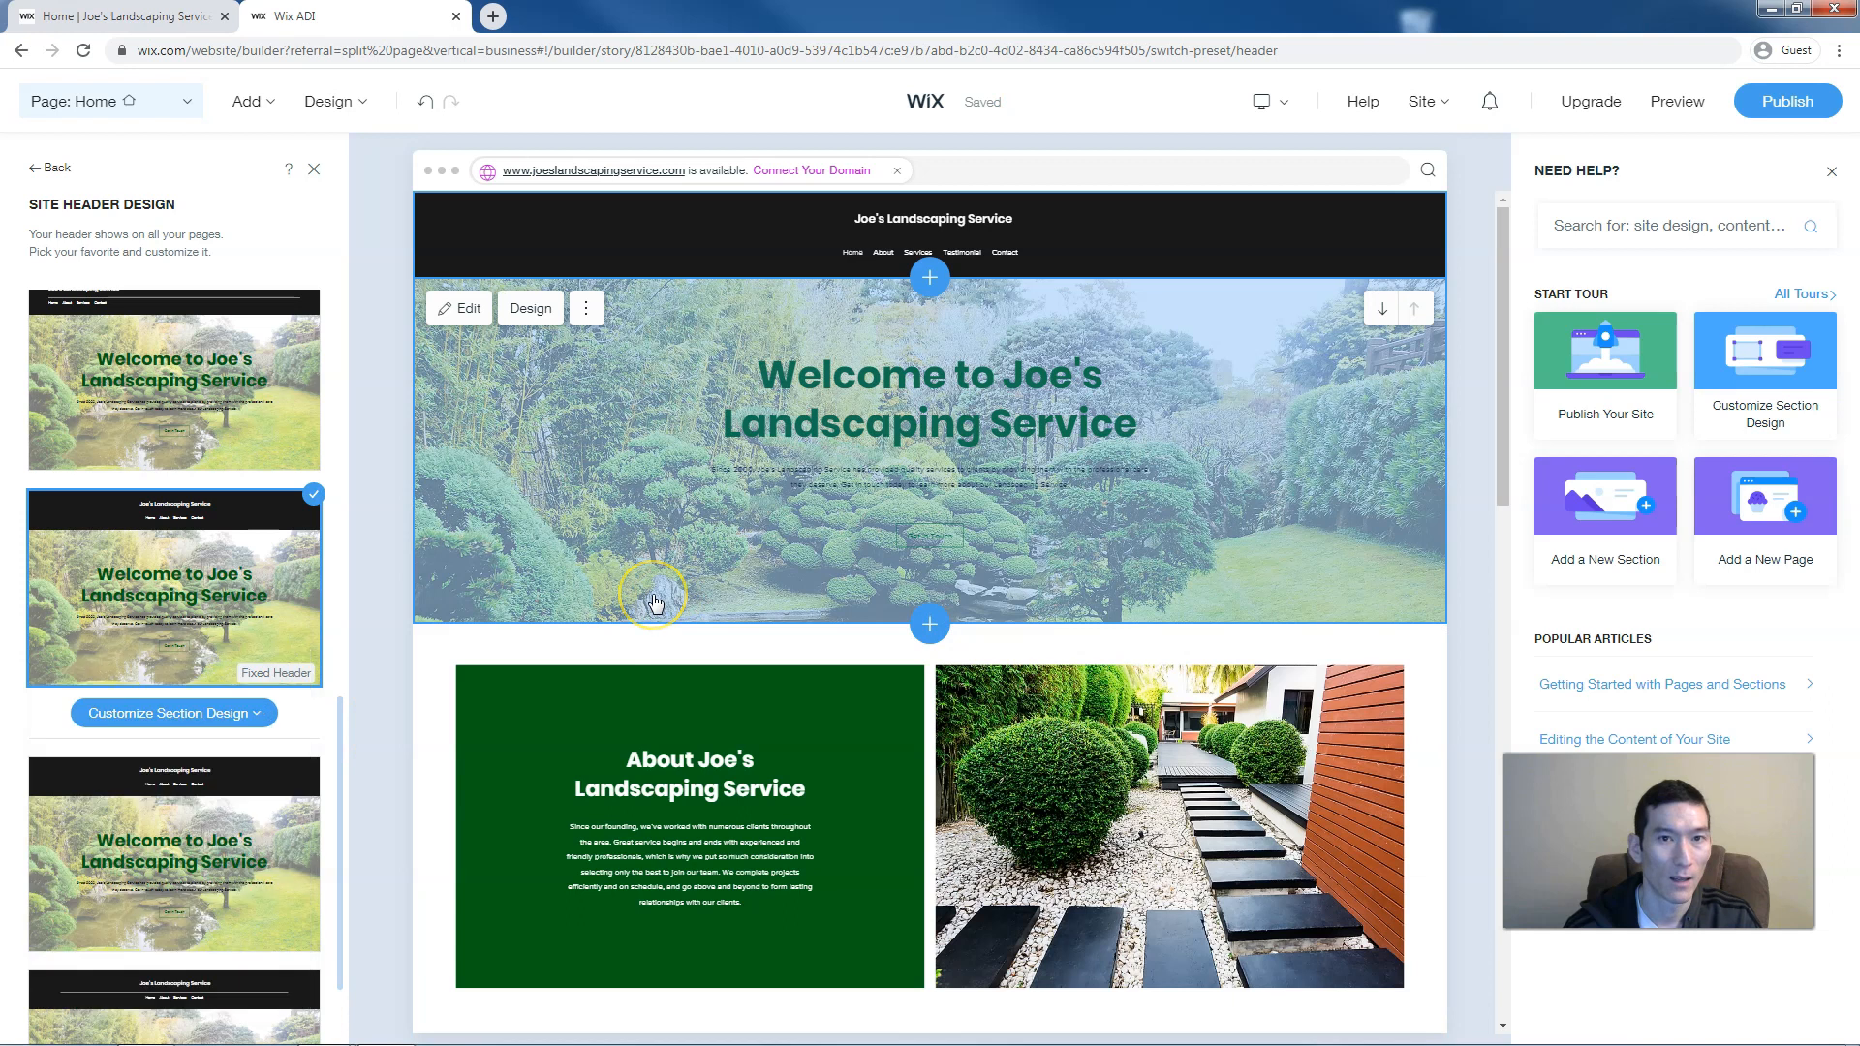
scroll(654, 600, down, 3)
scroll(654, 601, down, 4)
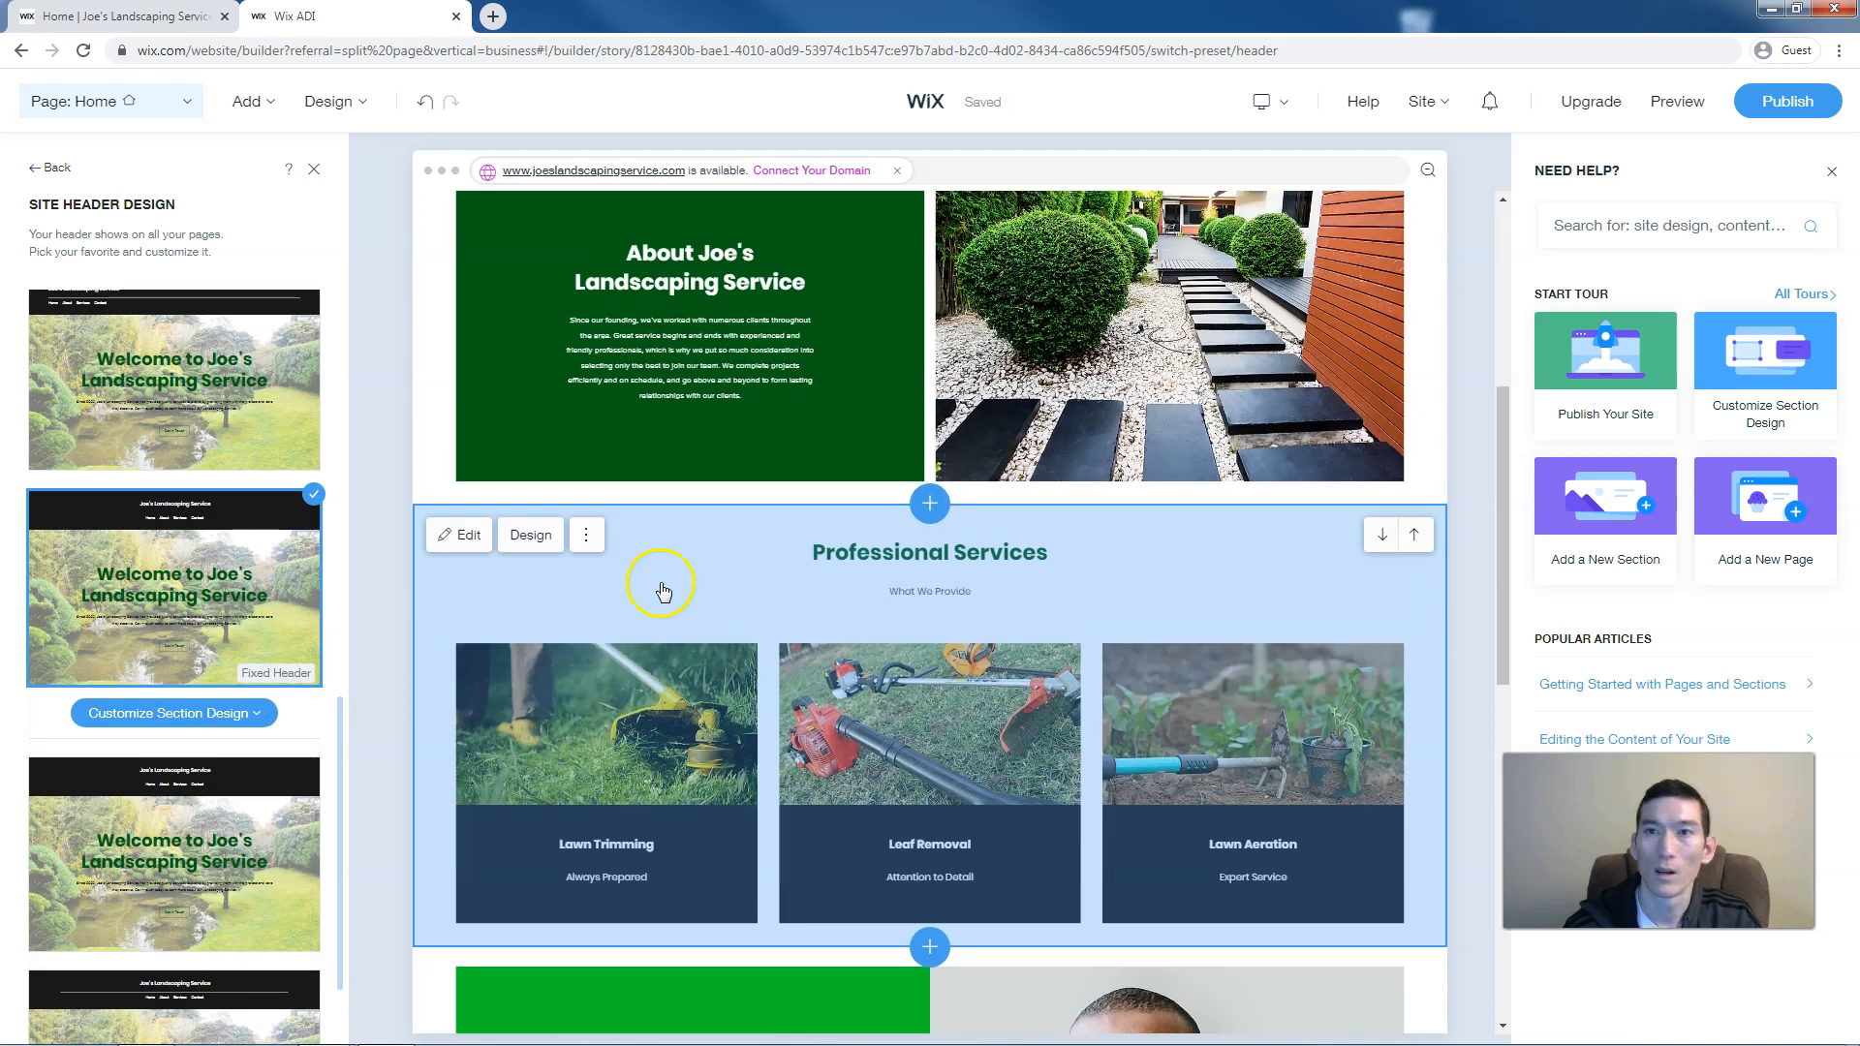
click(1666, 105)
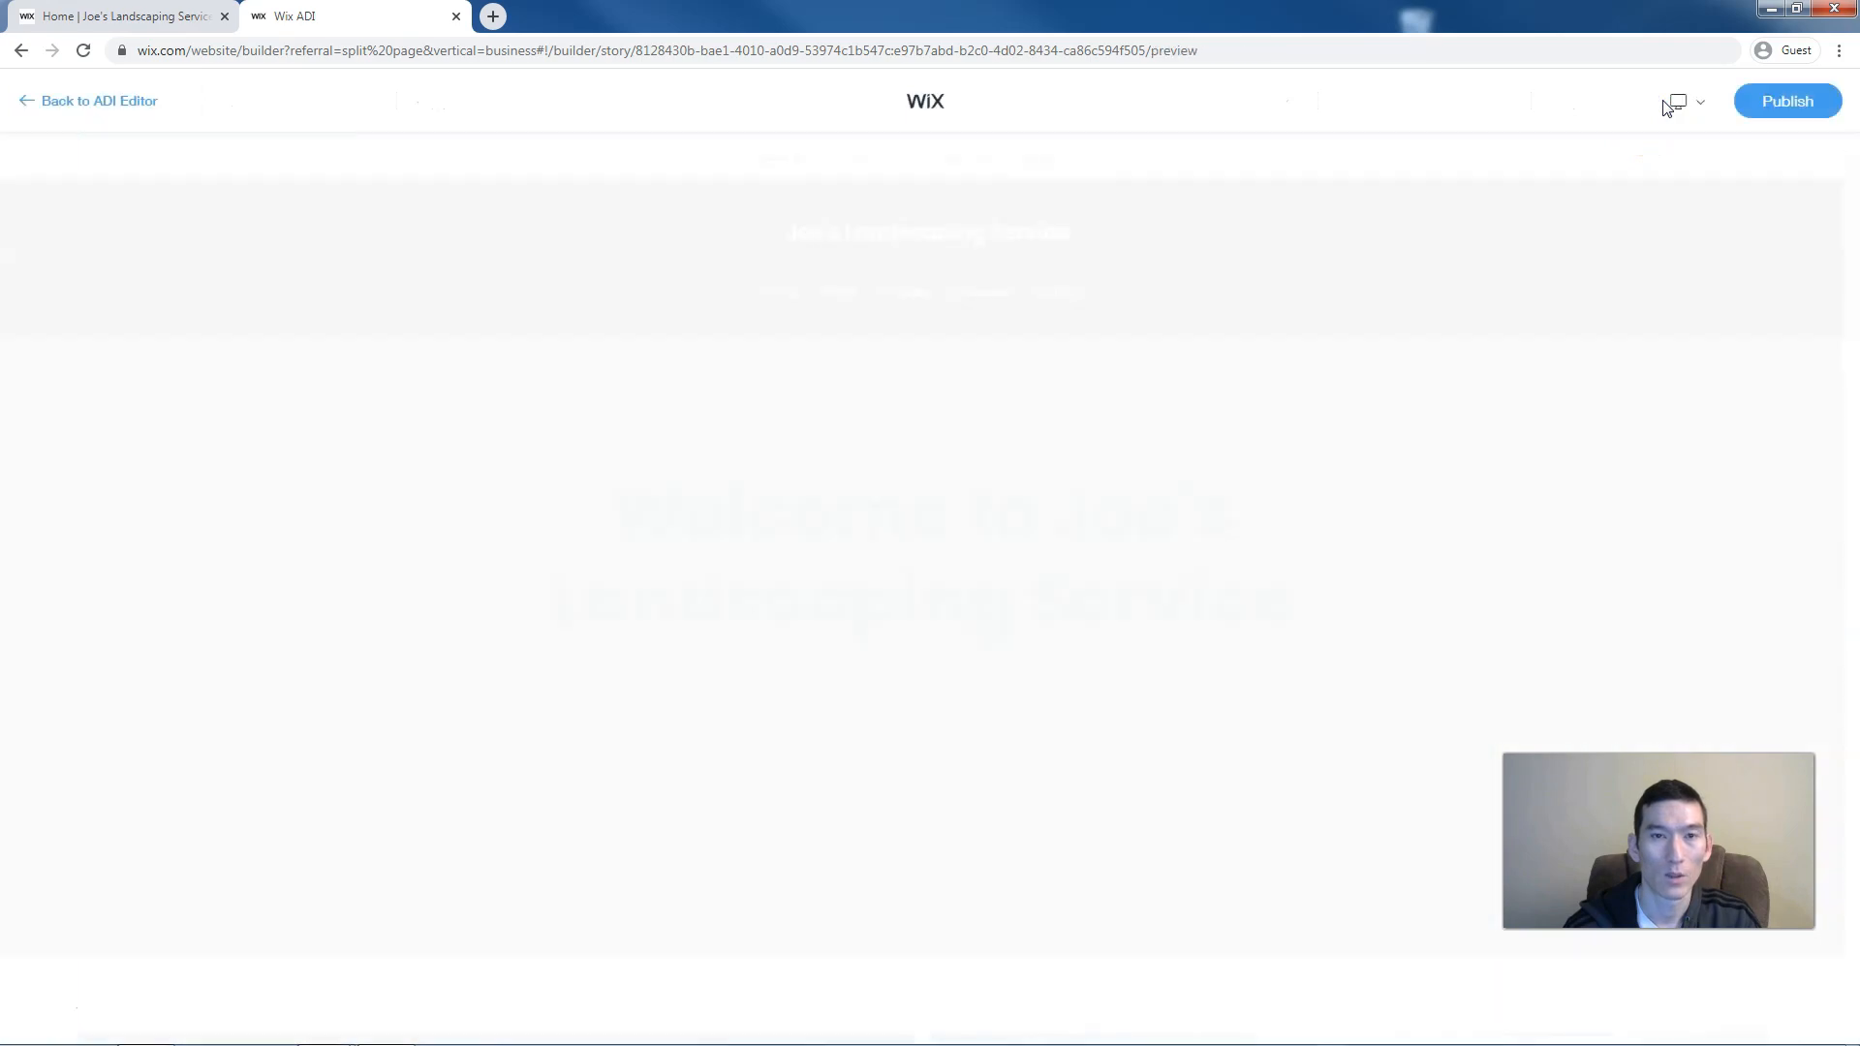
scroll(972, 481, down, 3)
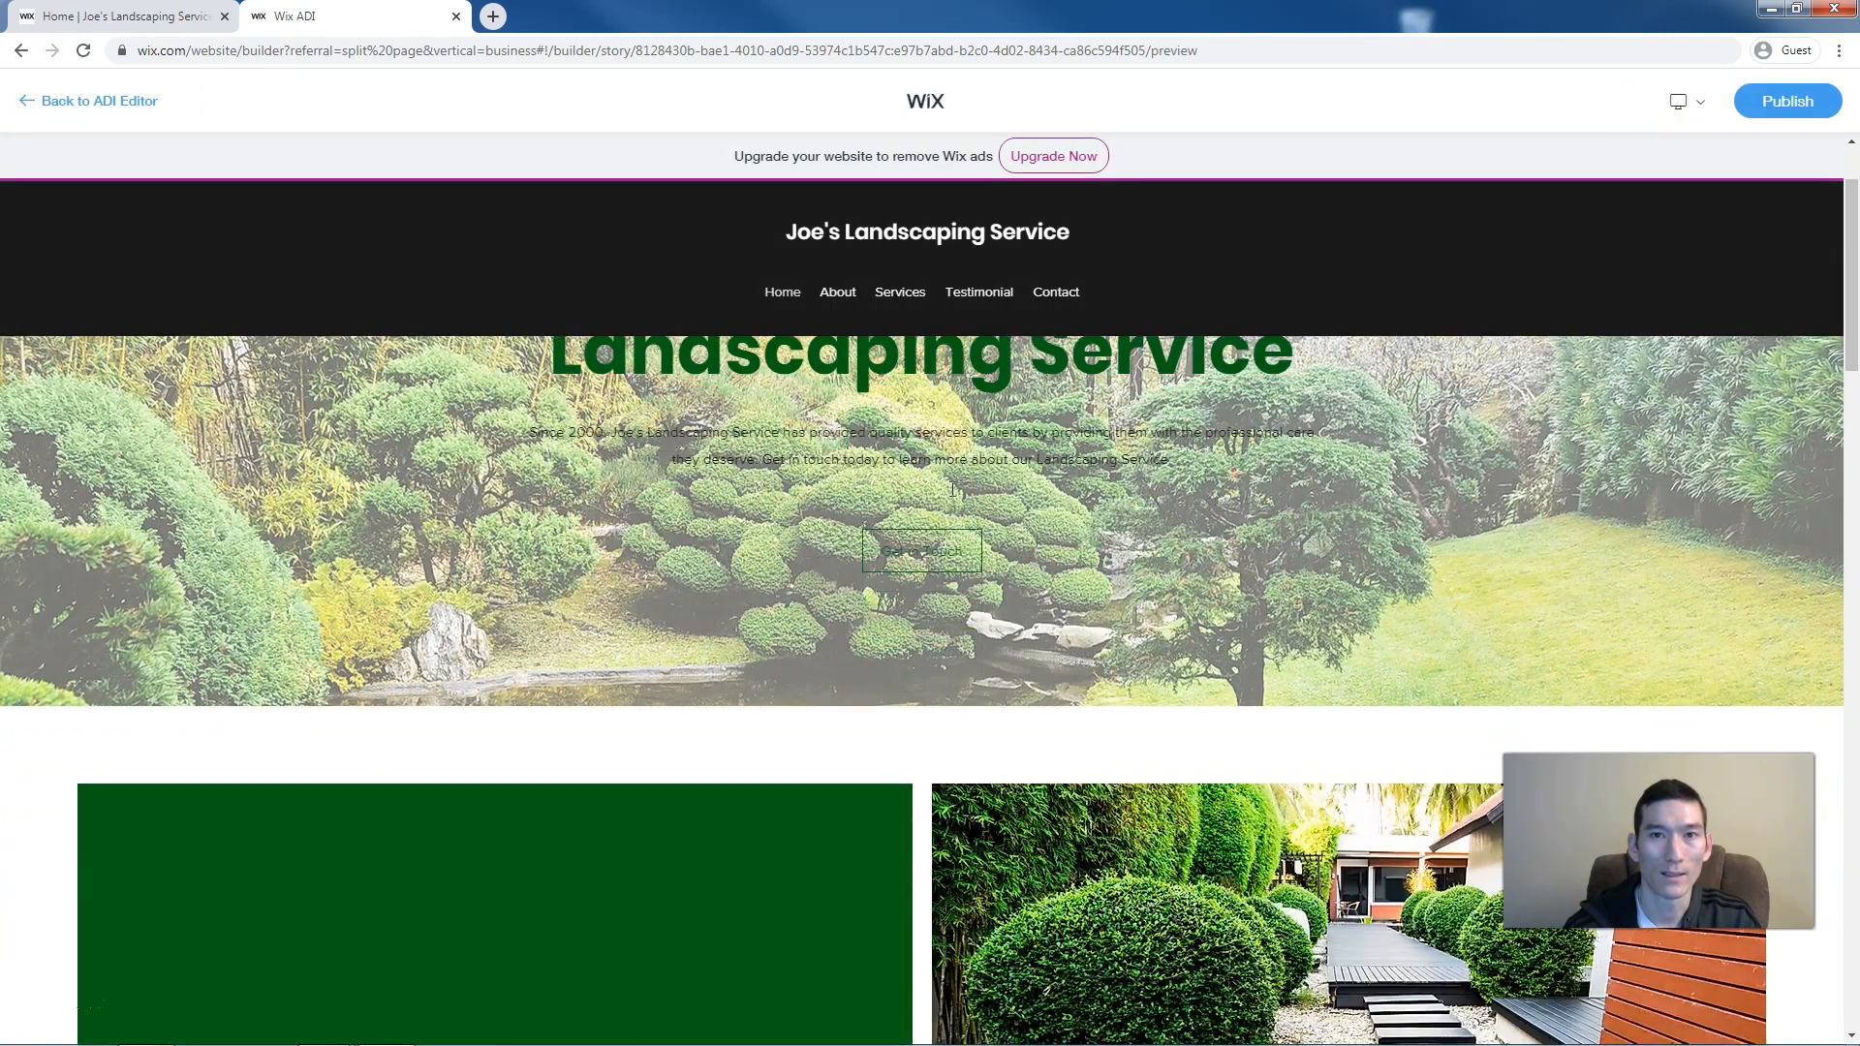
scroll(953, 489, down, 5)
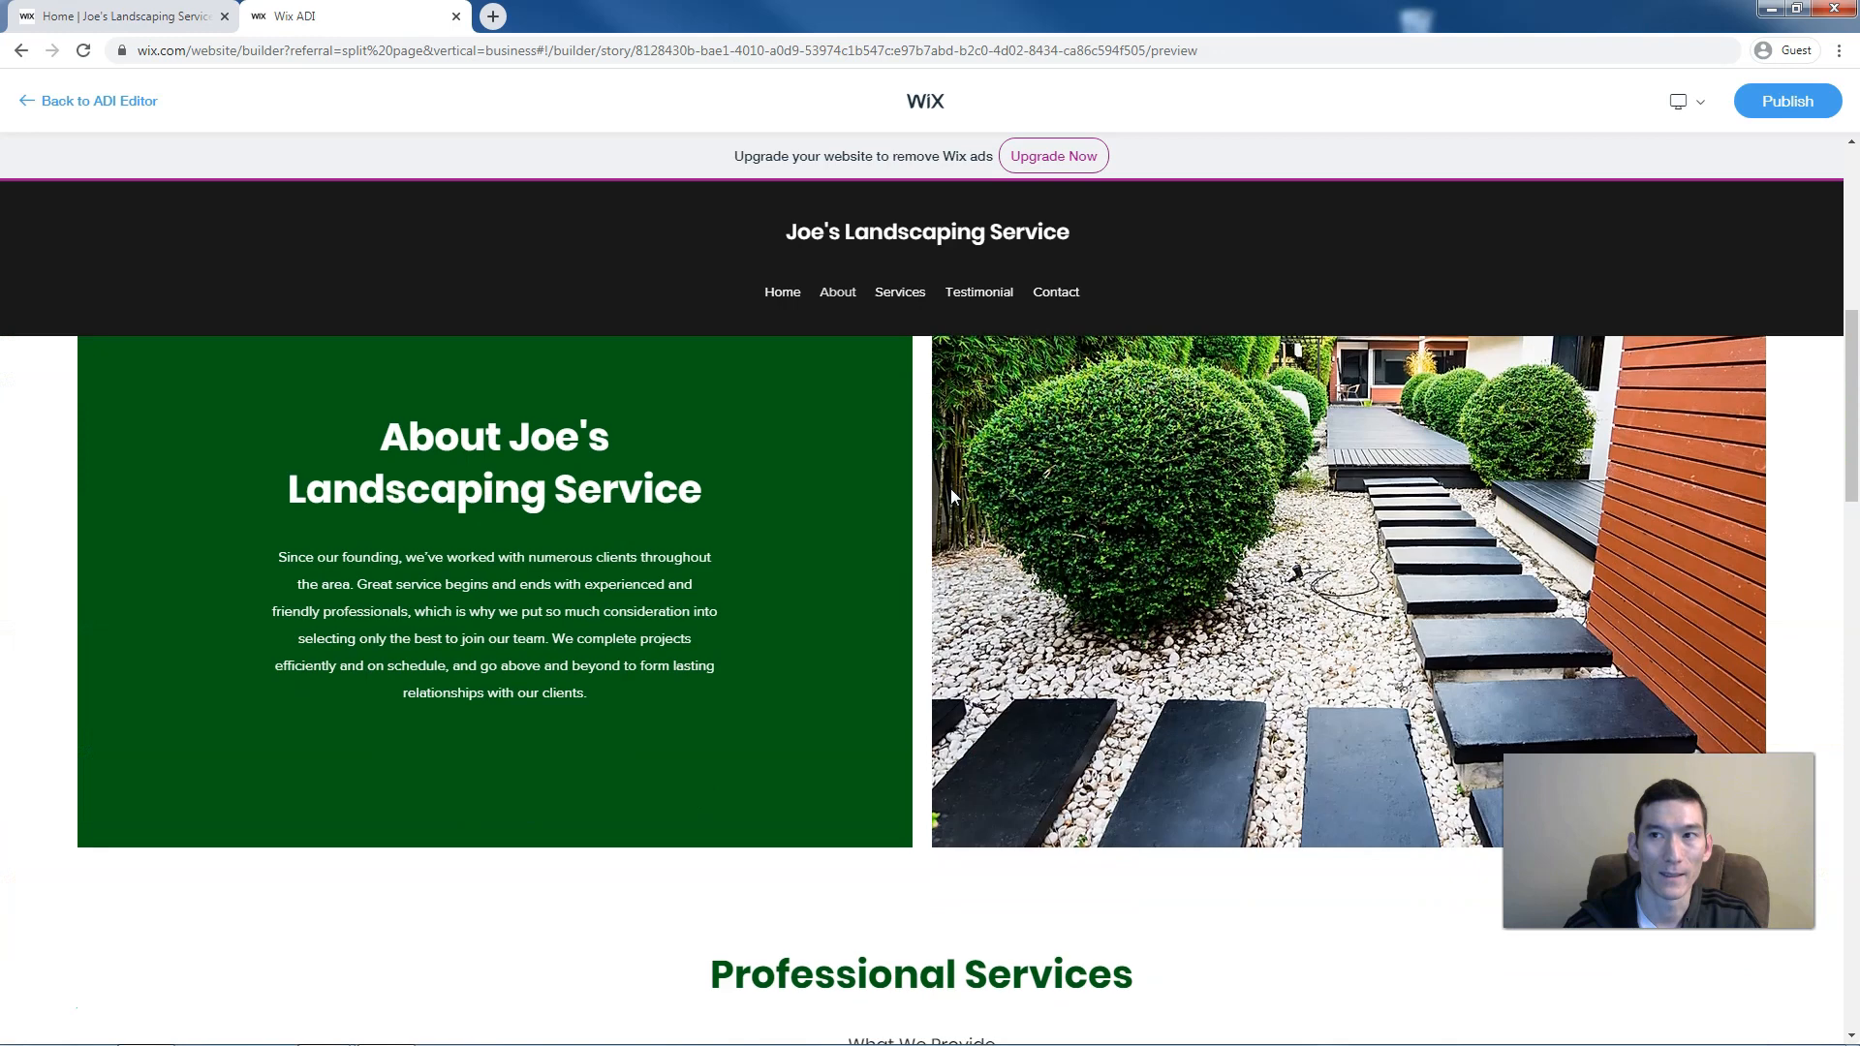
scroll(951, 490, up, 6)
scroll(951, 488, up, 2)
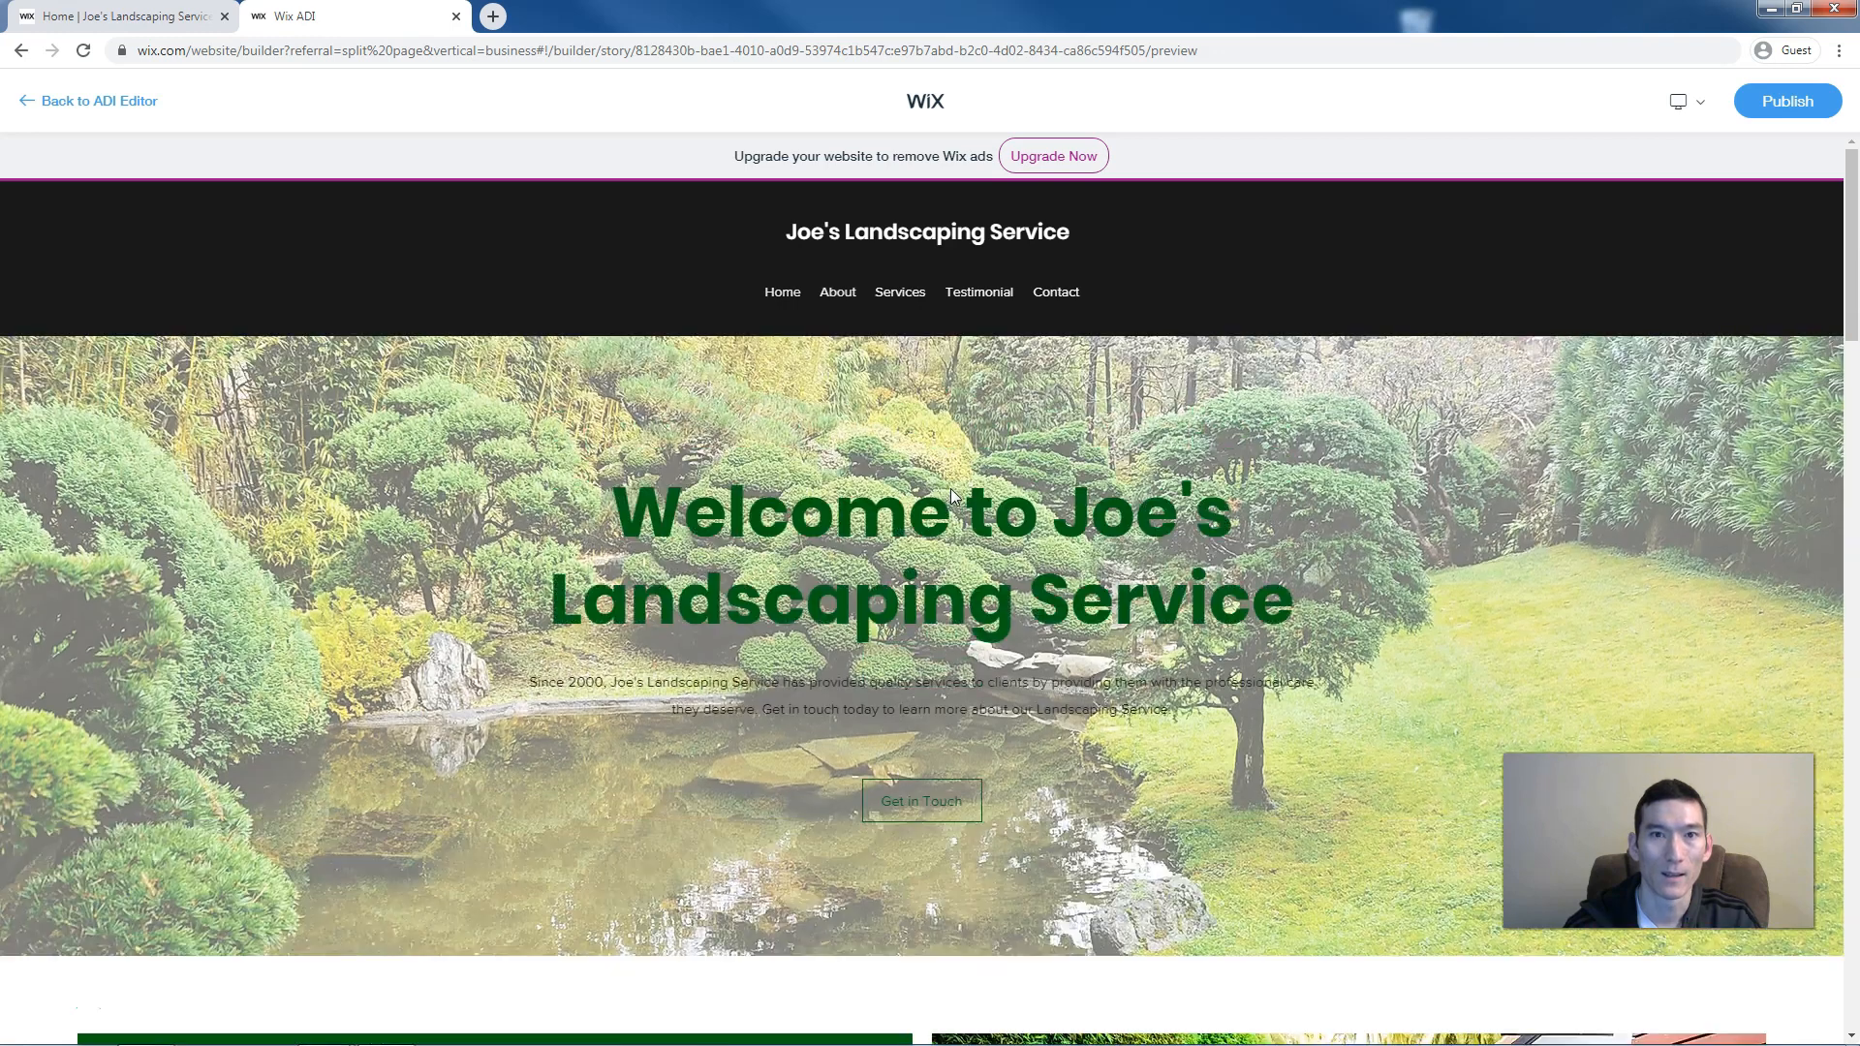
click(110, 112)
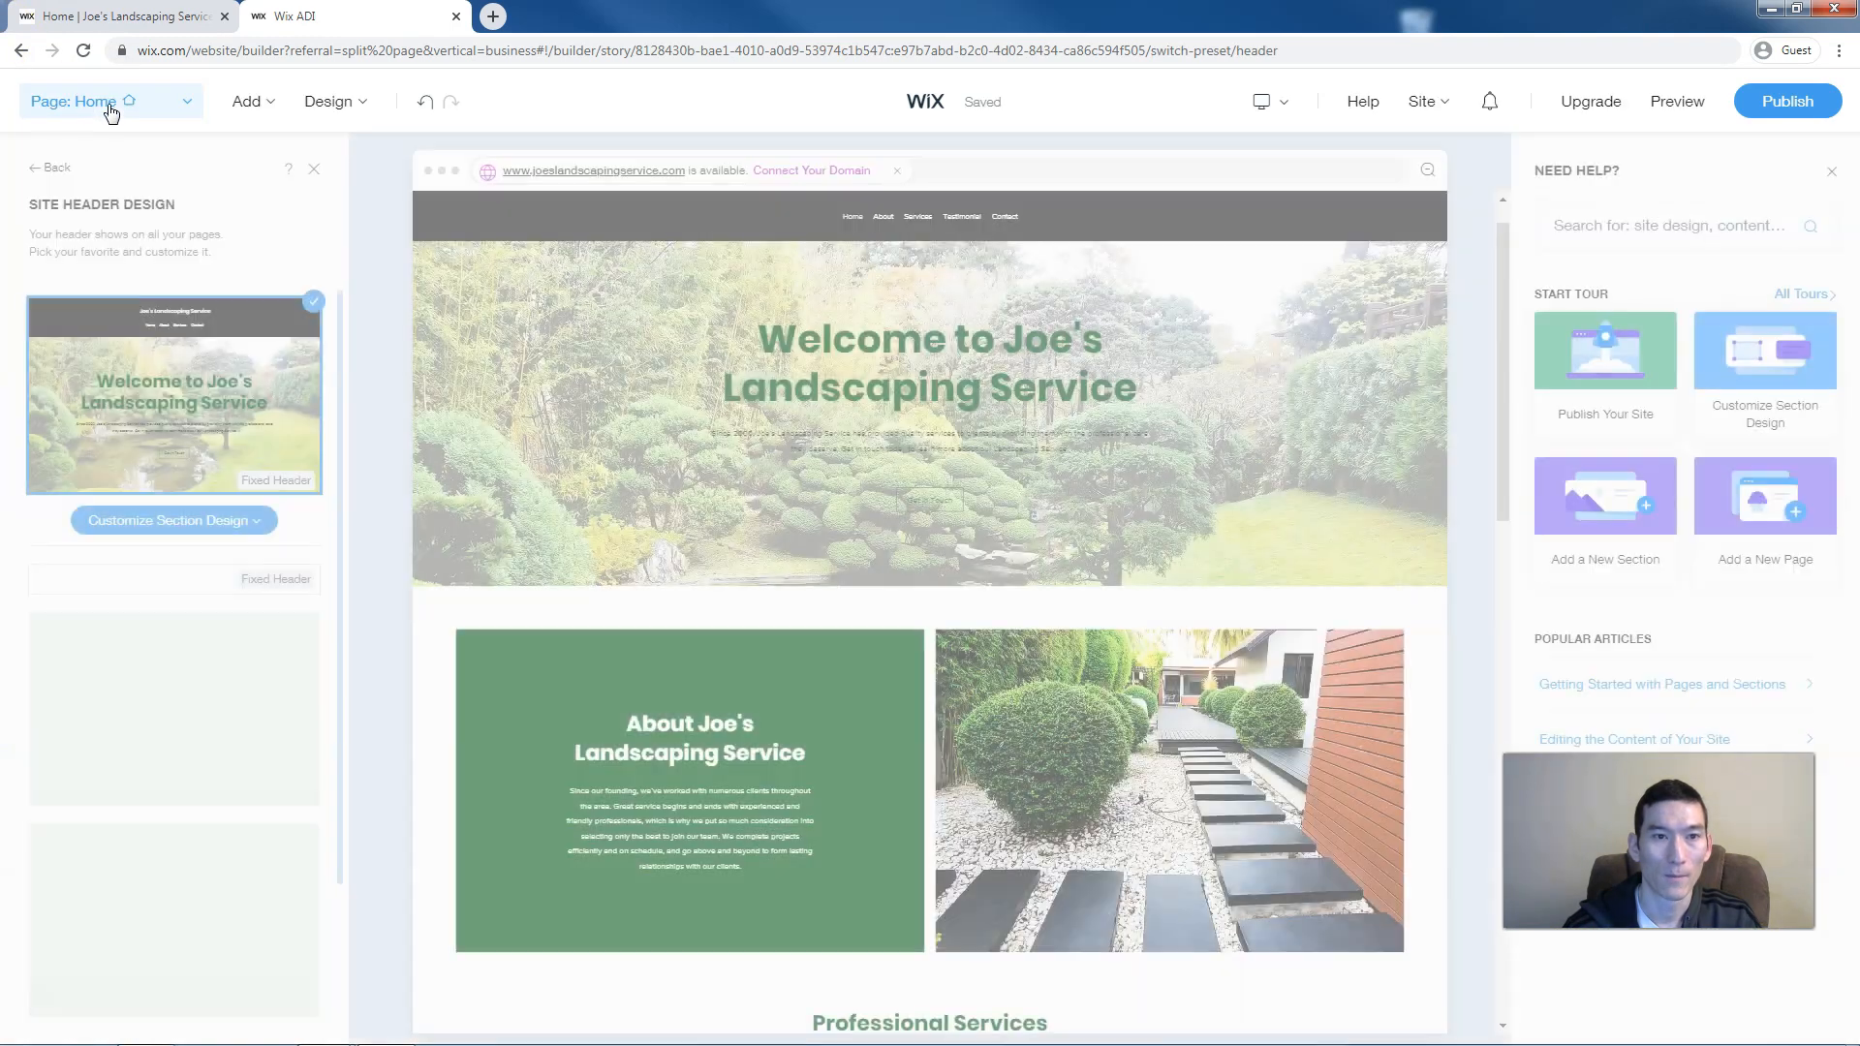
Switch the site header to the transparent layout over the garden hero, then open the header's settings
click(240, 523)
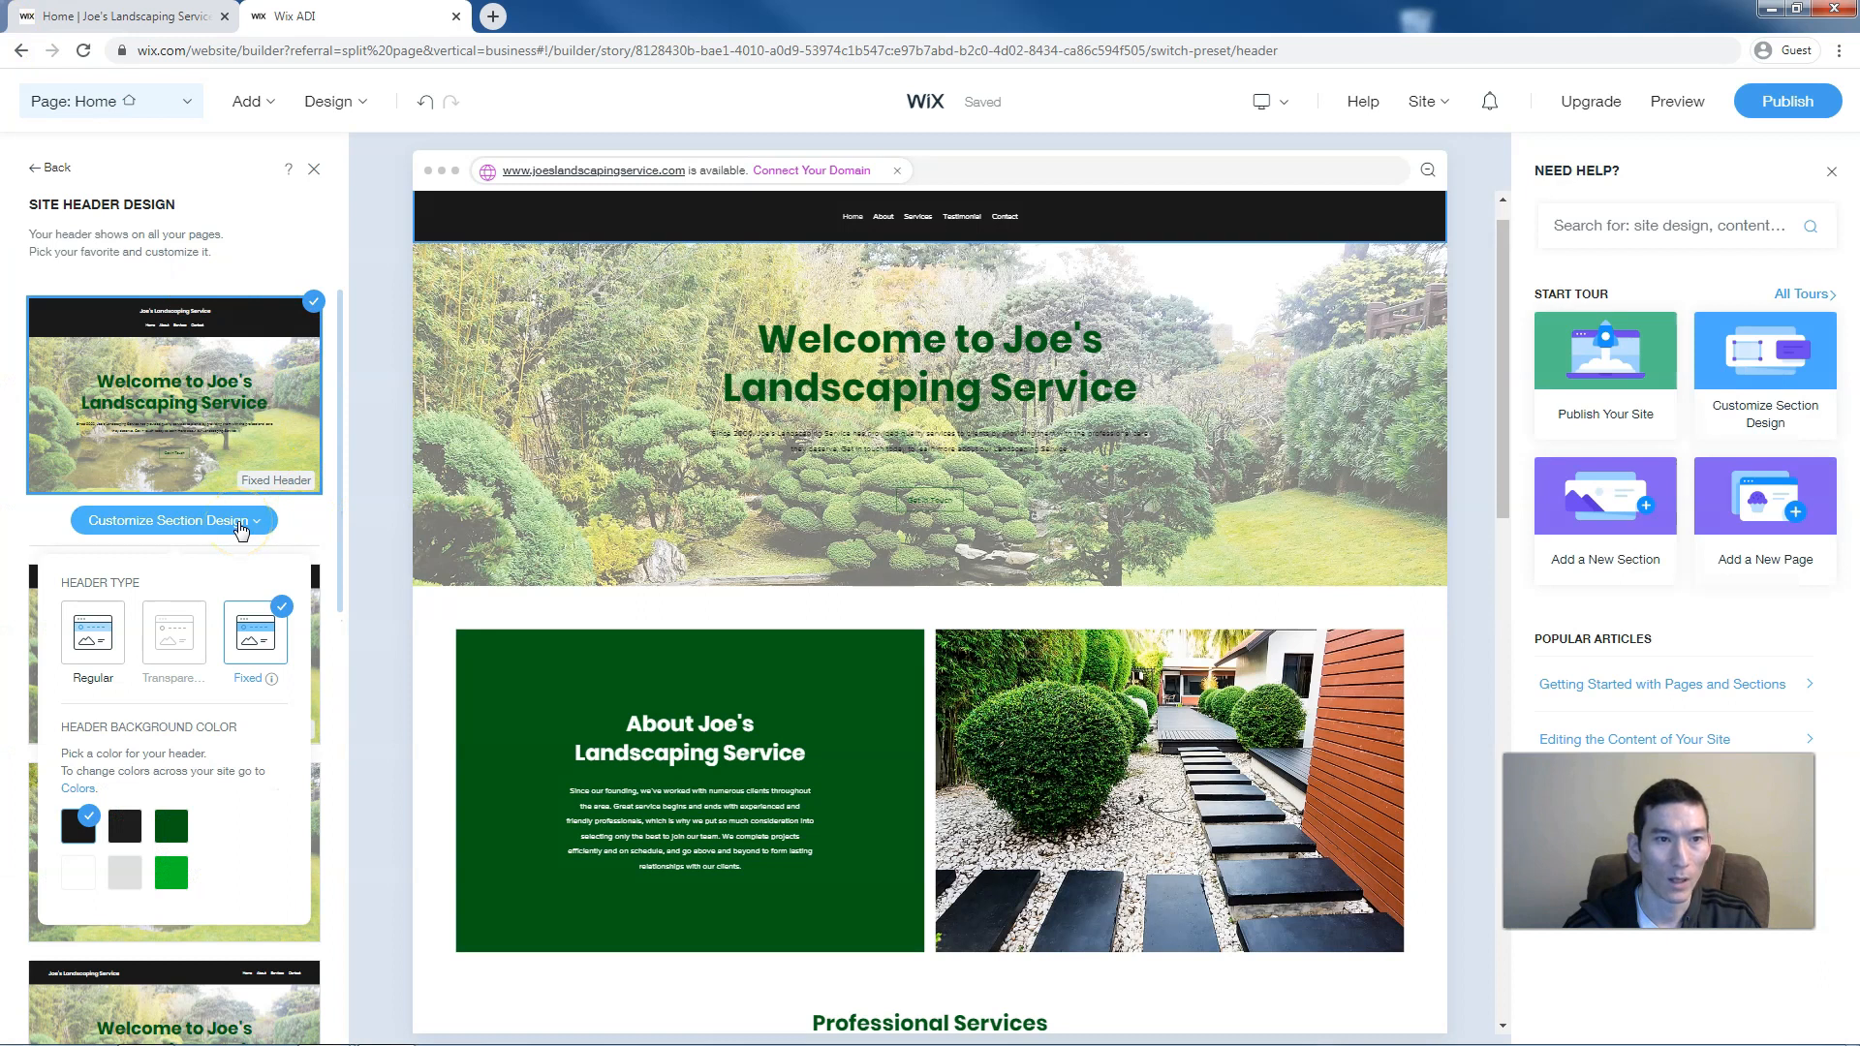
click(289, 524)
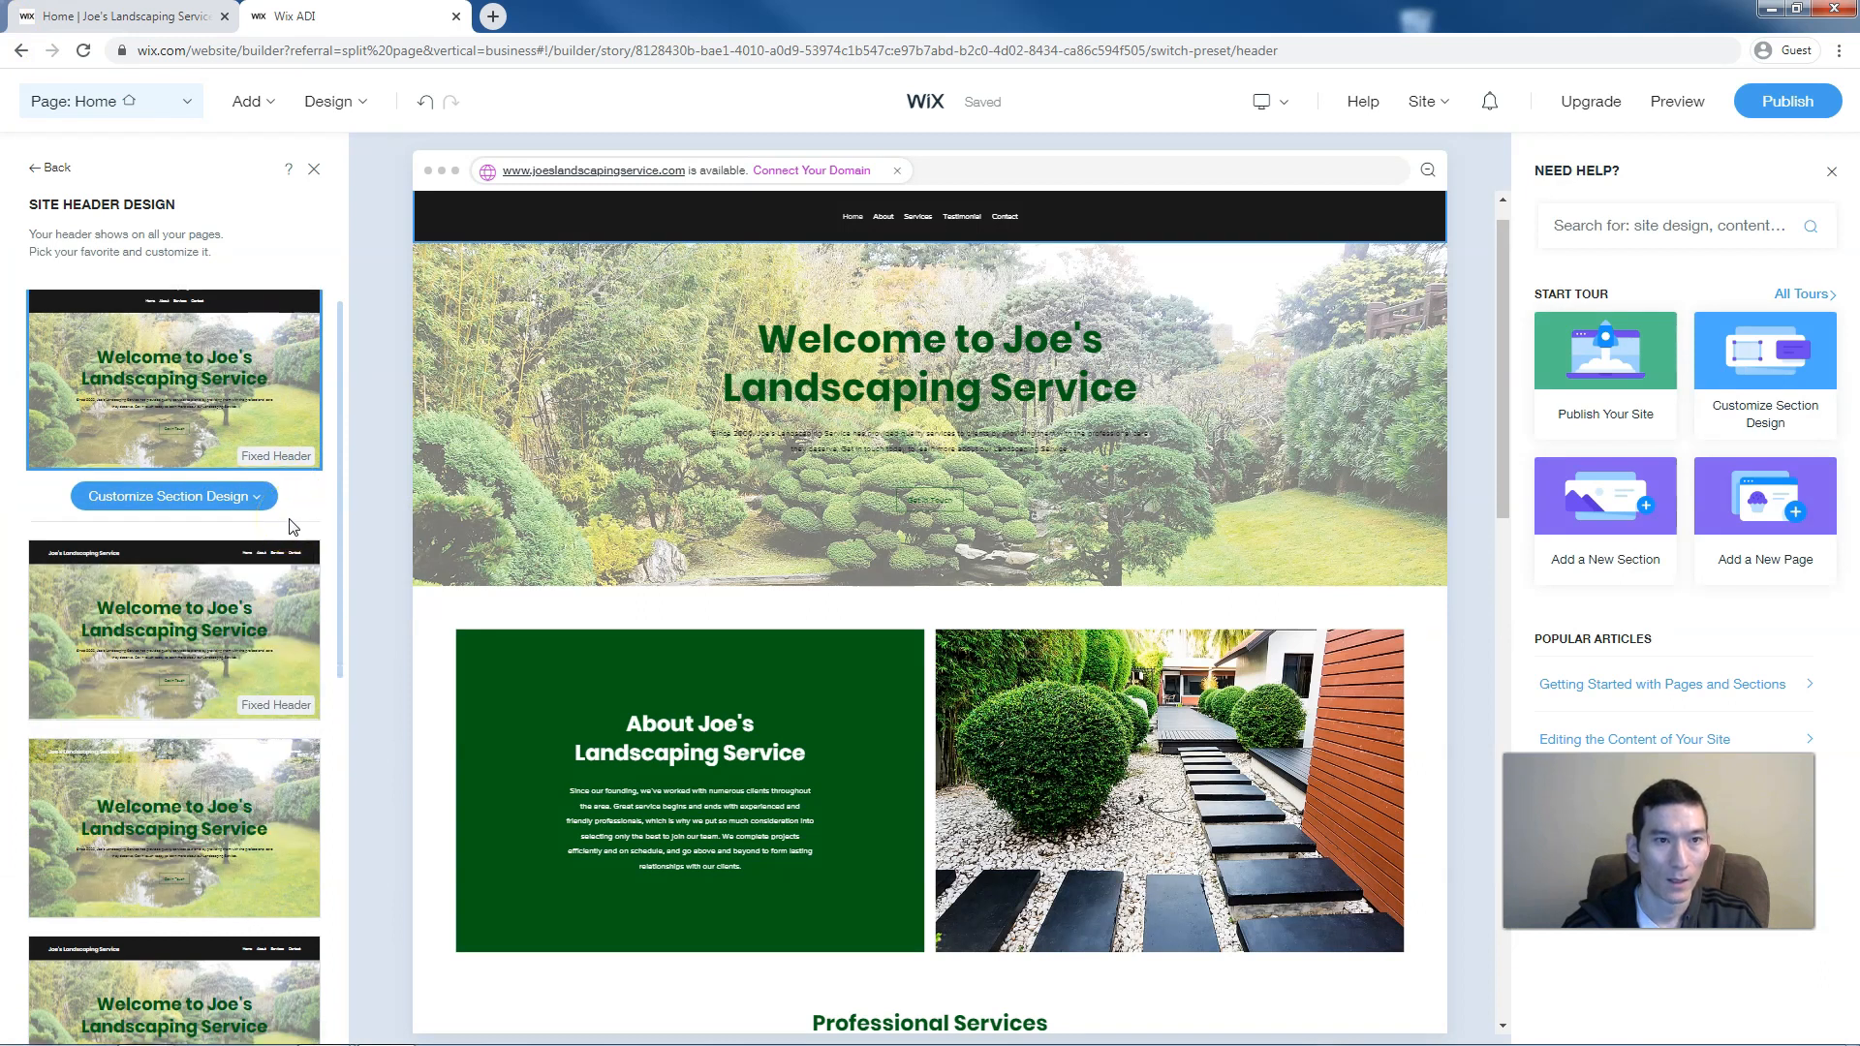
scroll(289, 526, down, 3)
scroll(293, 528, down, 2)
click(268, 523)
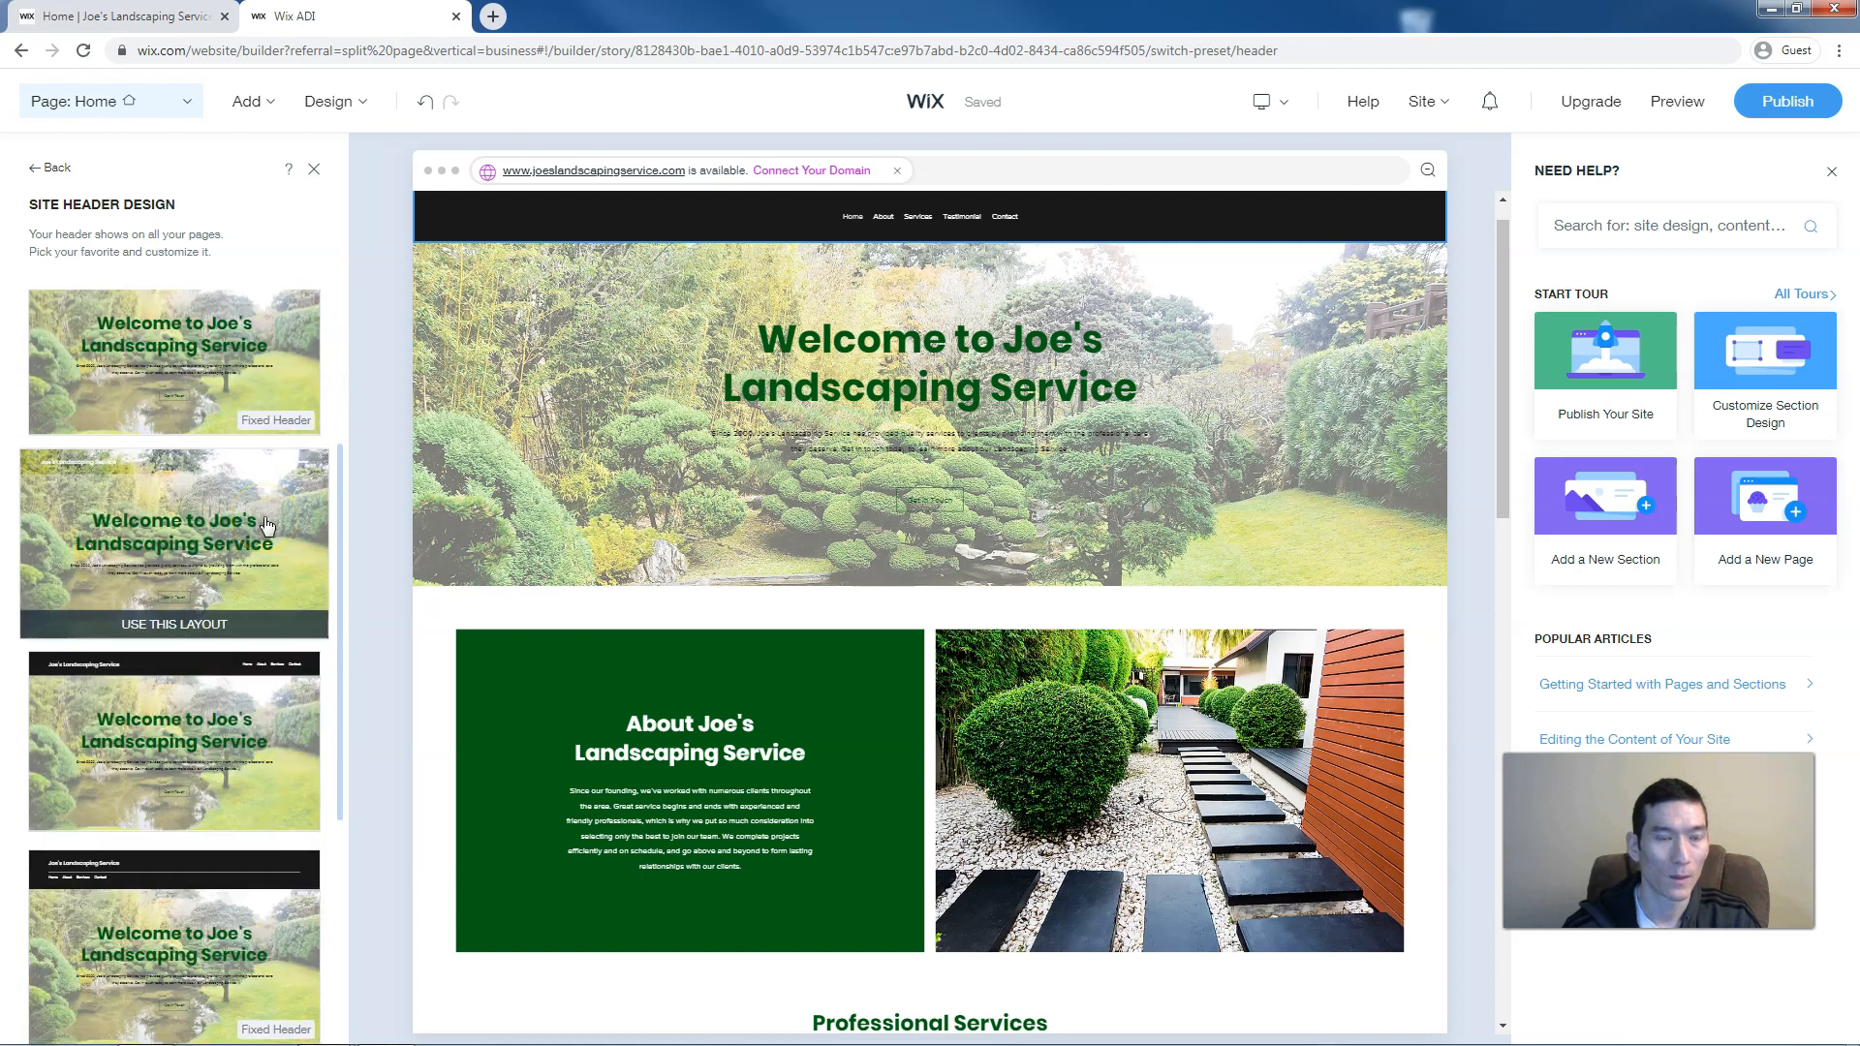
click(246, 523)
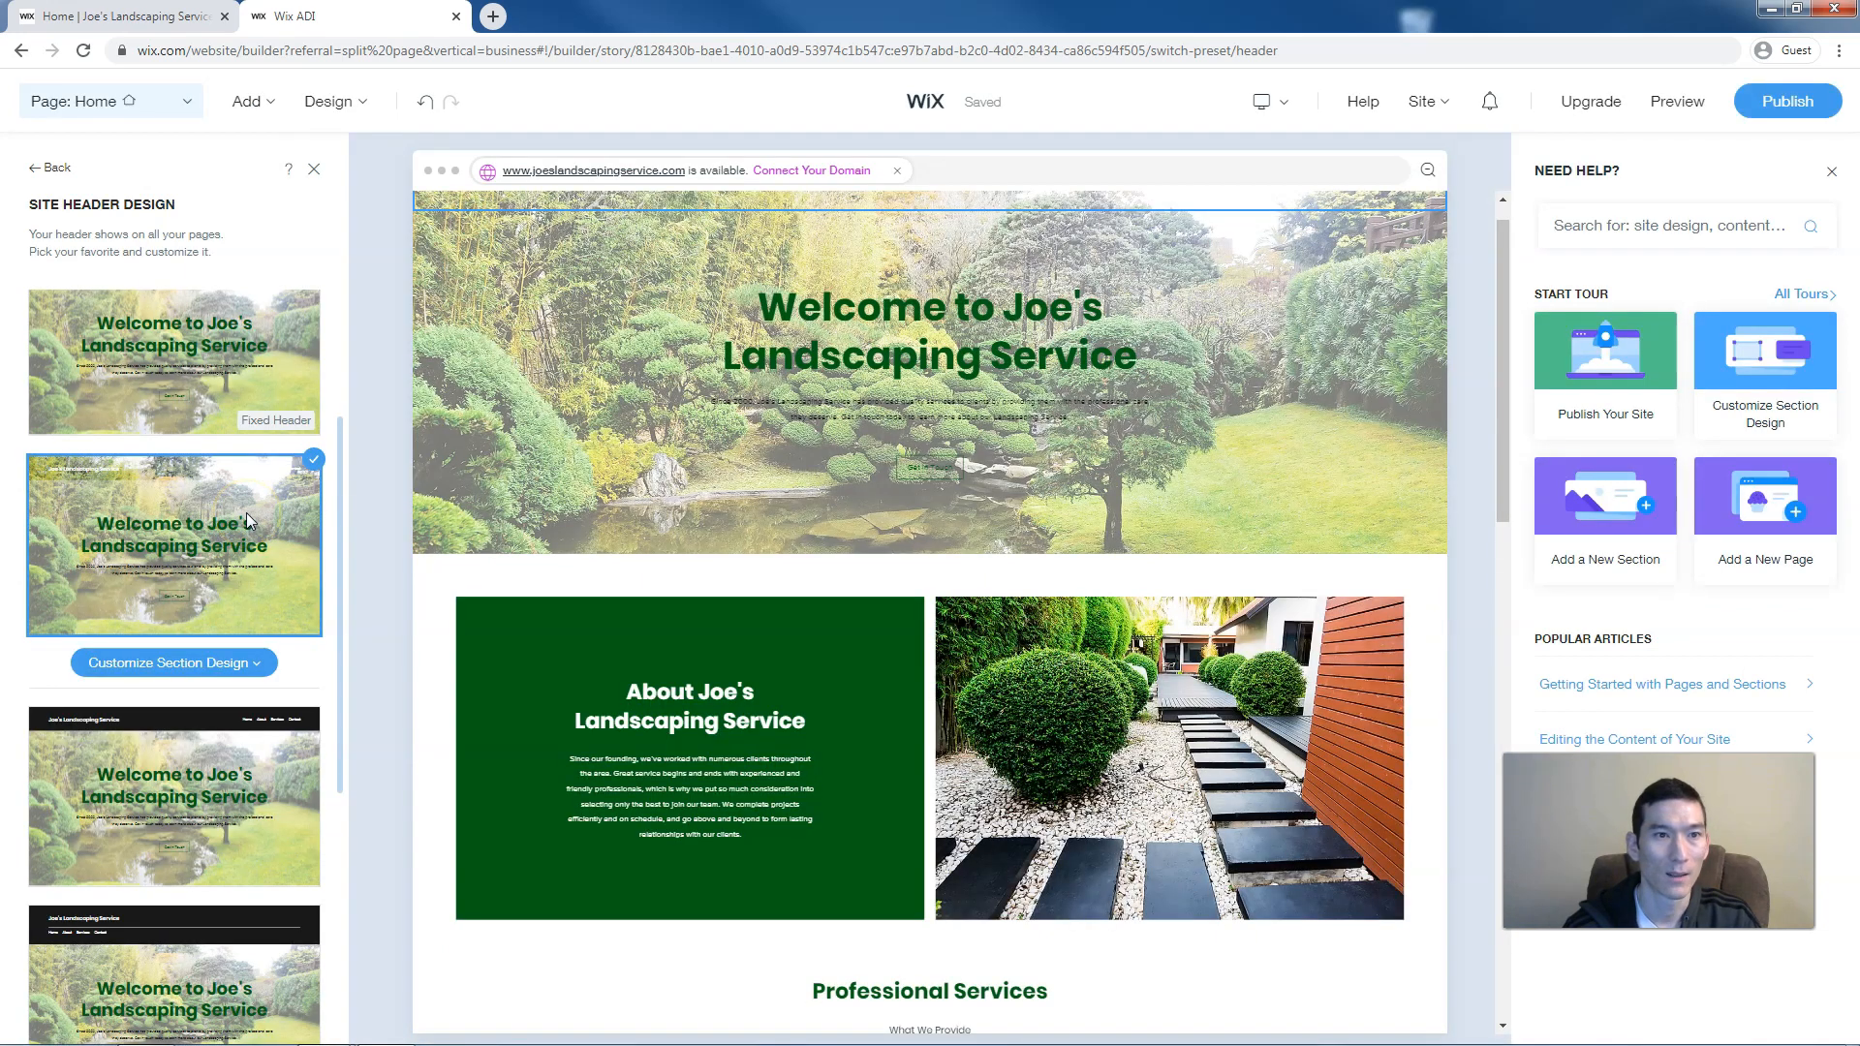
click(162, 665)
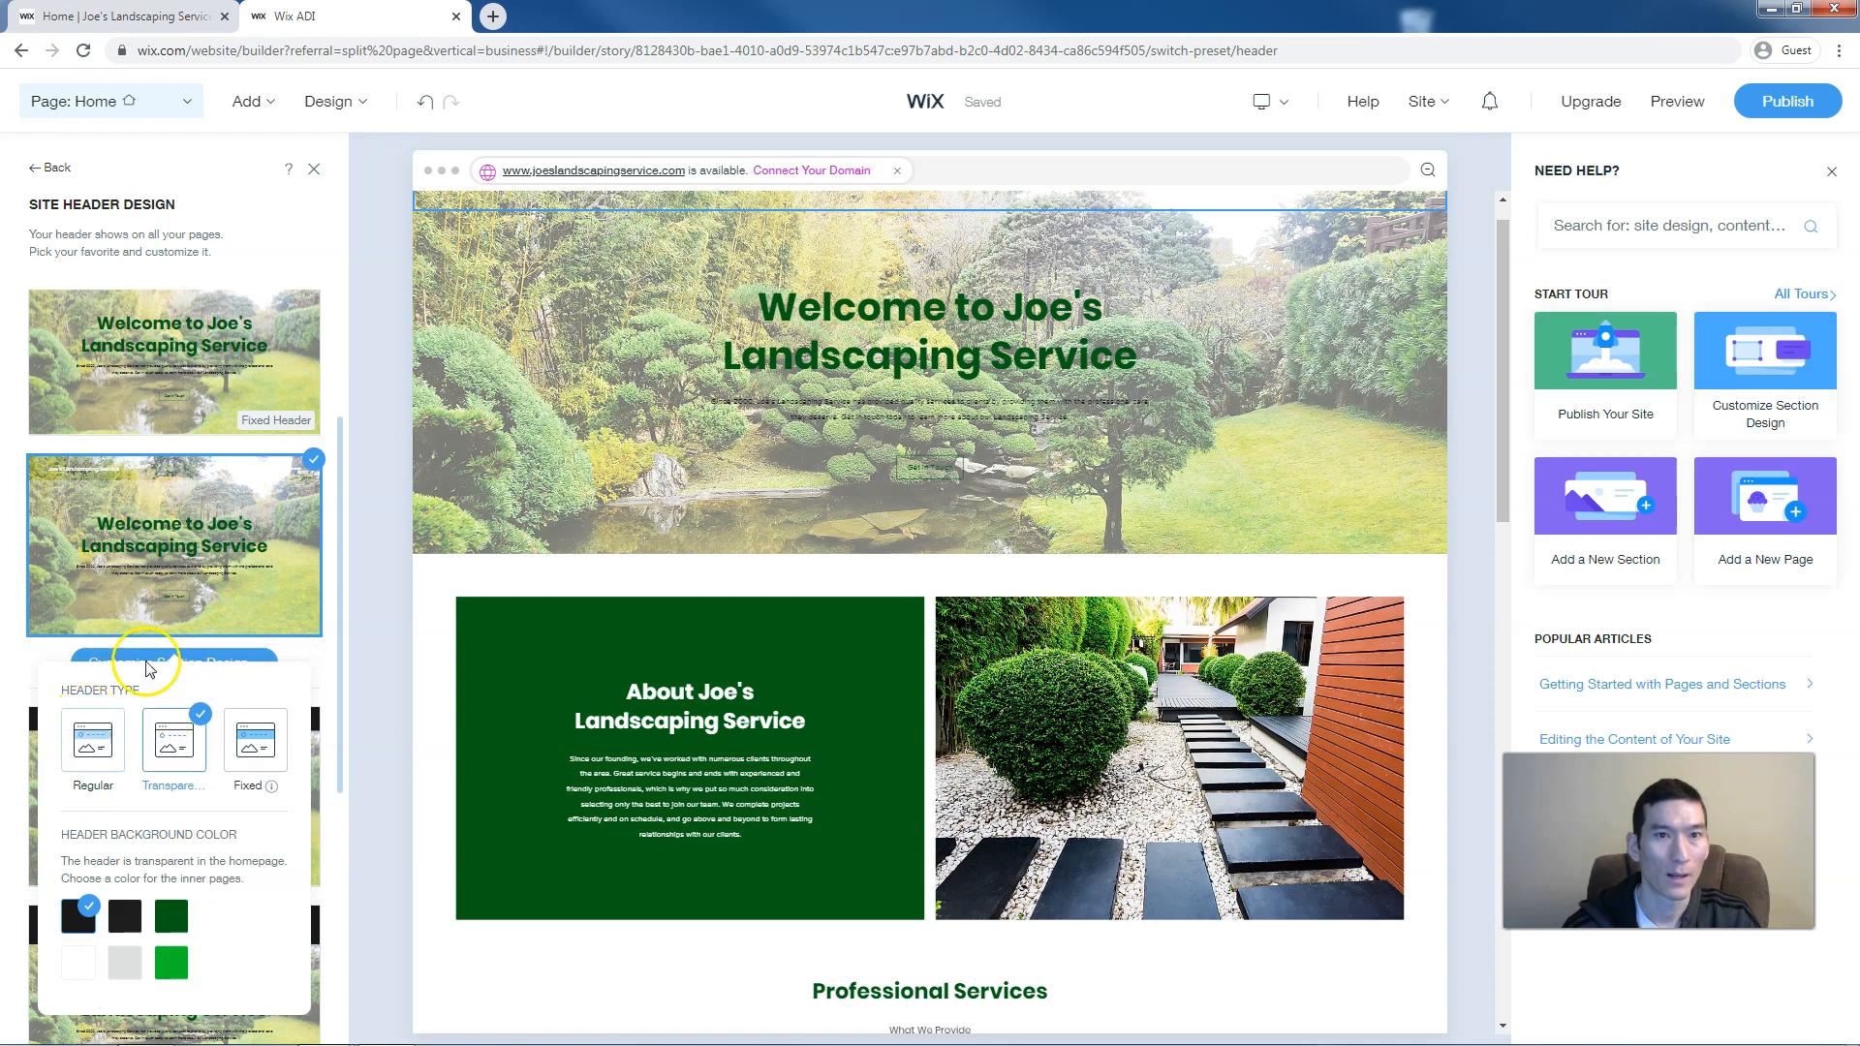
click(463, 240)
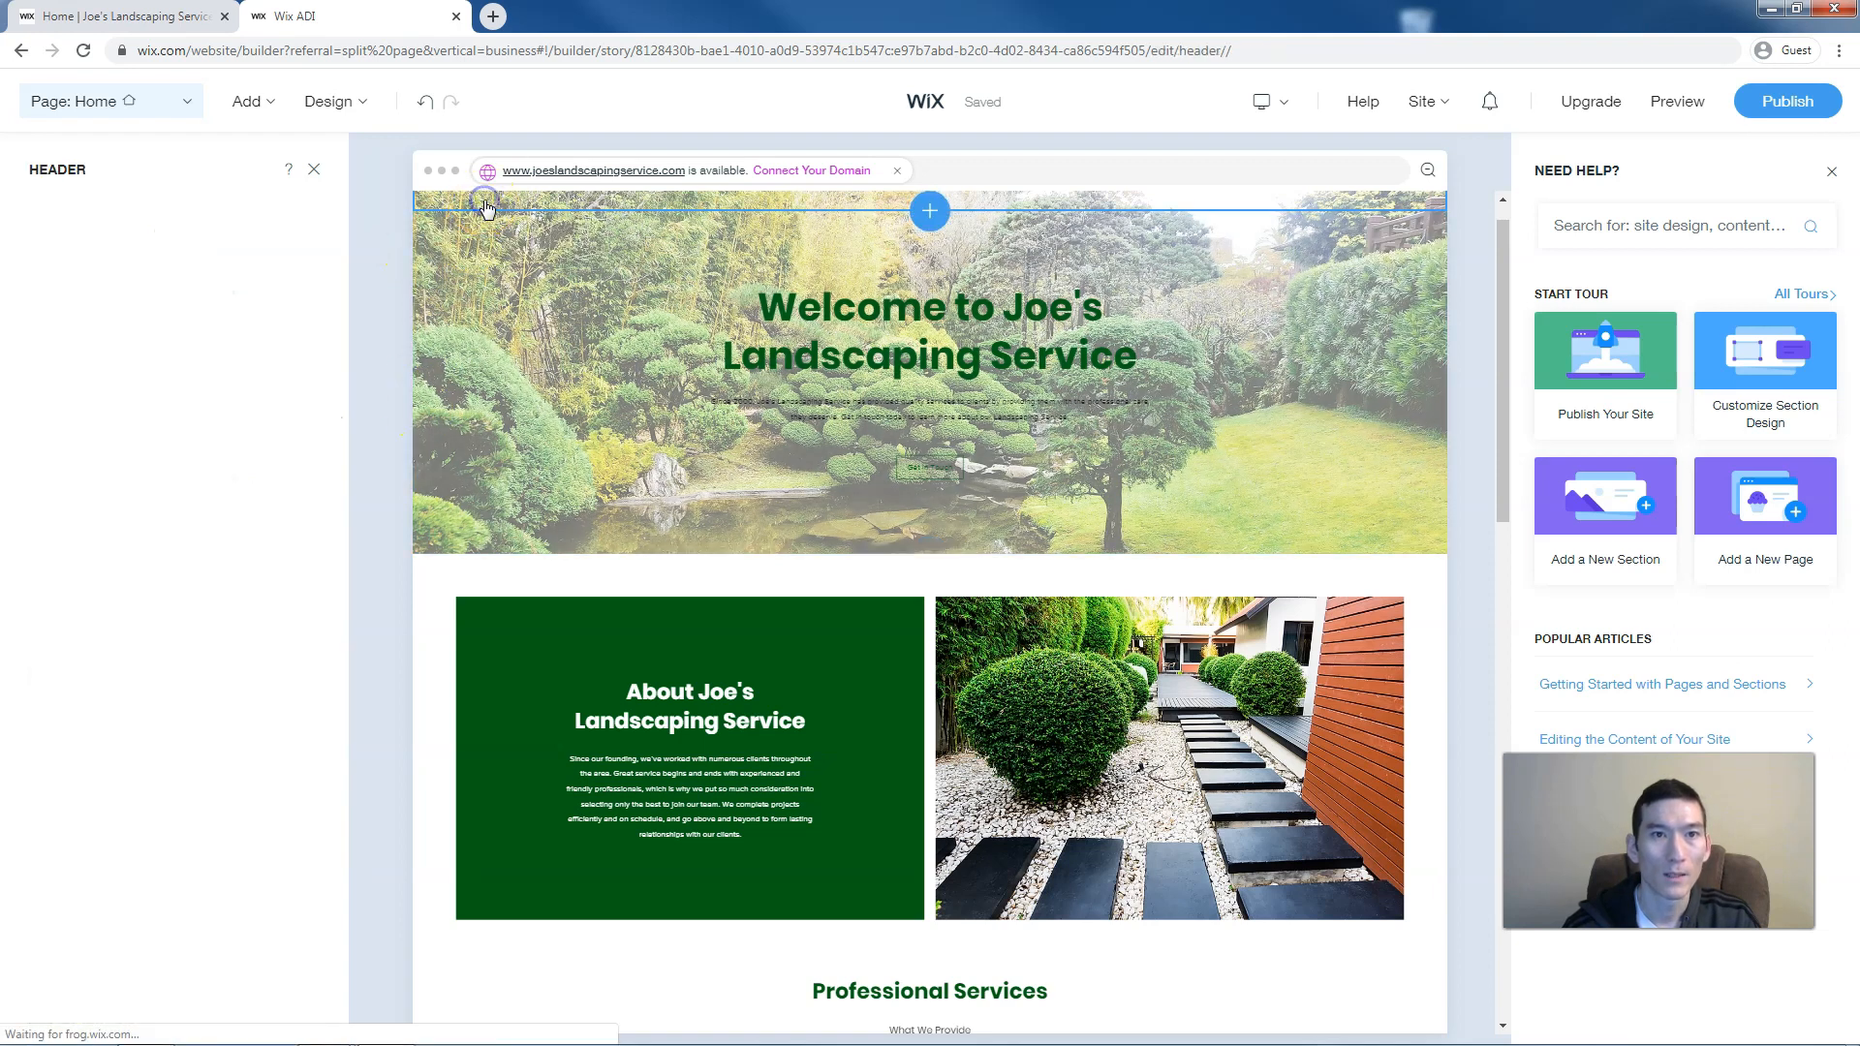
Give the header business name Joe's Landscaping Service a dark text colour, then close the header settings
click(315, 170)
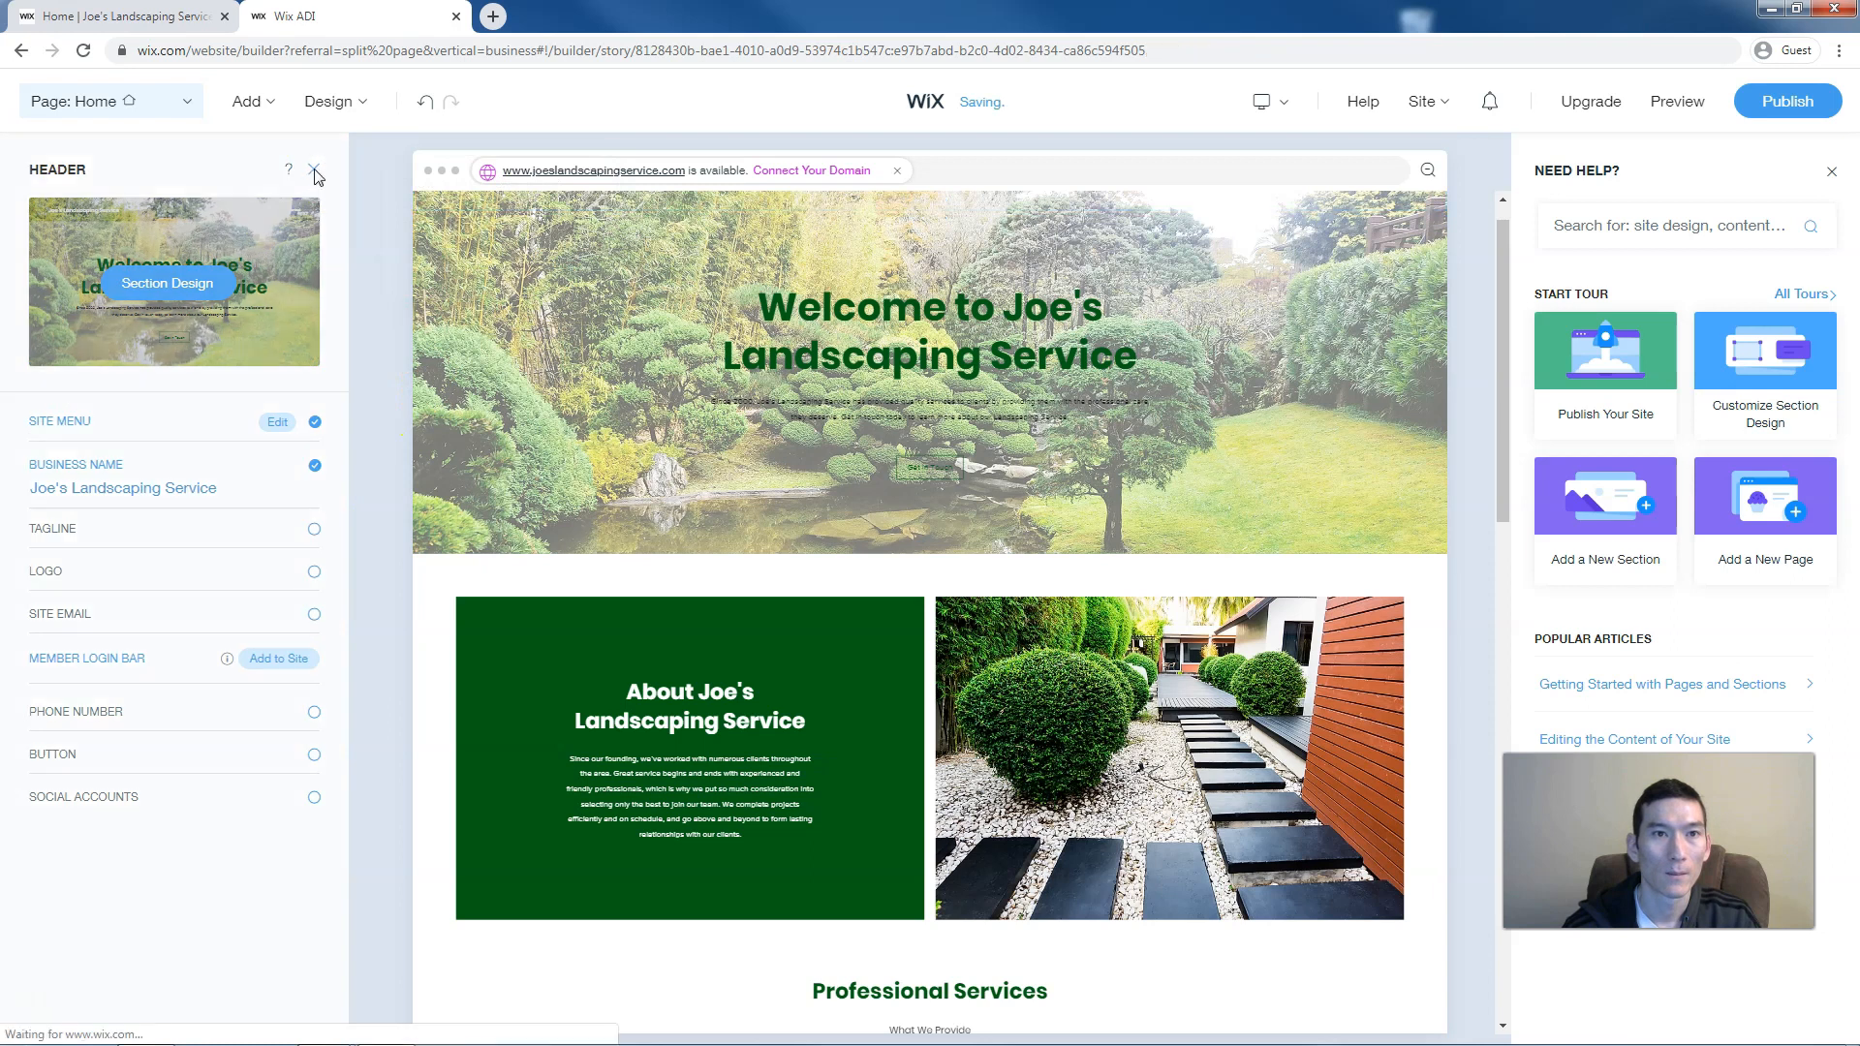
scroll(279, 343, up, 1)
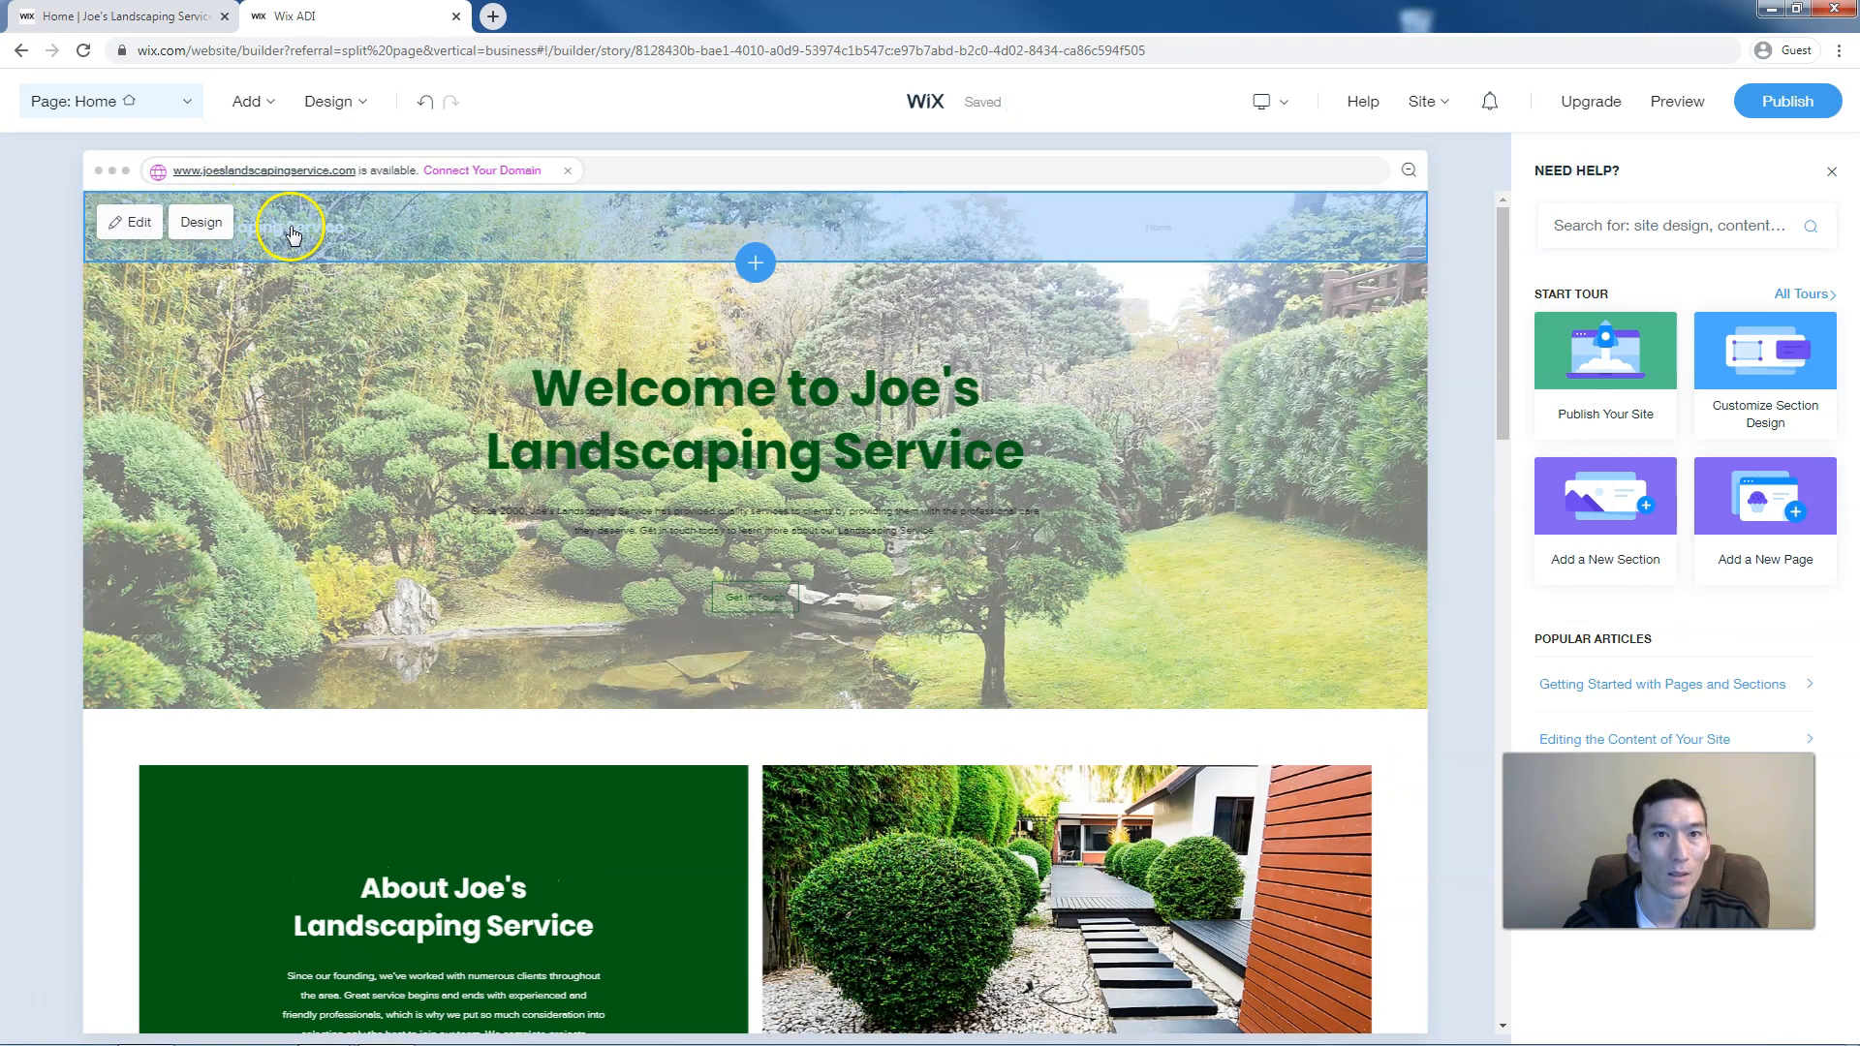
click(291, 233)
click(469, 217)
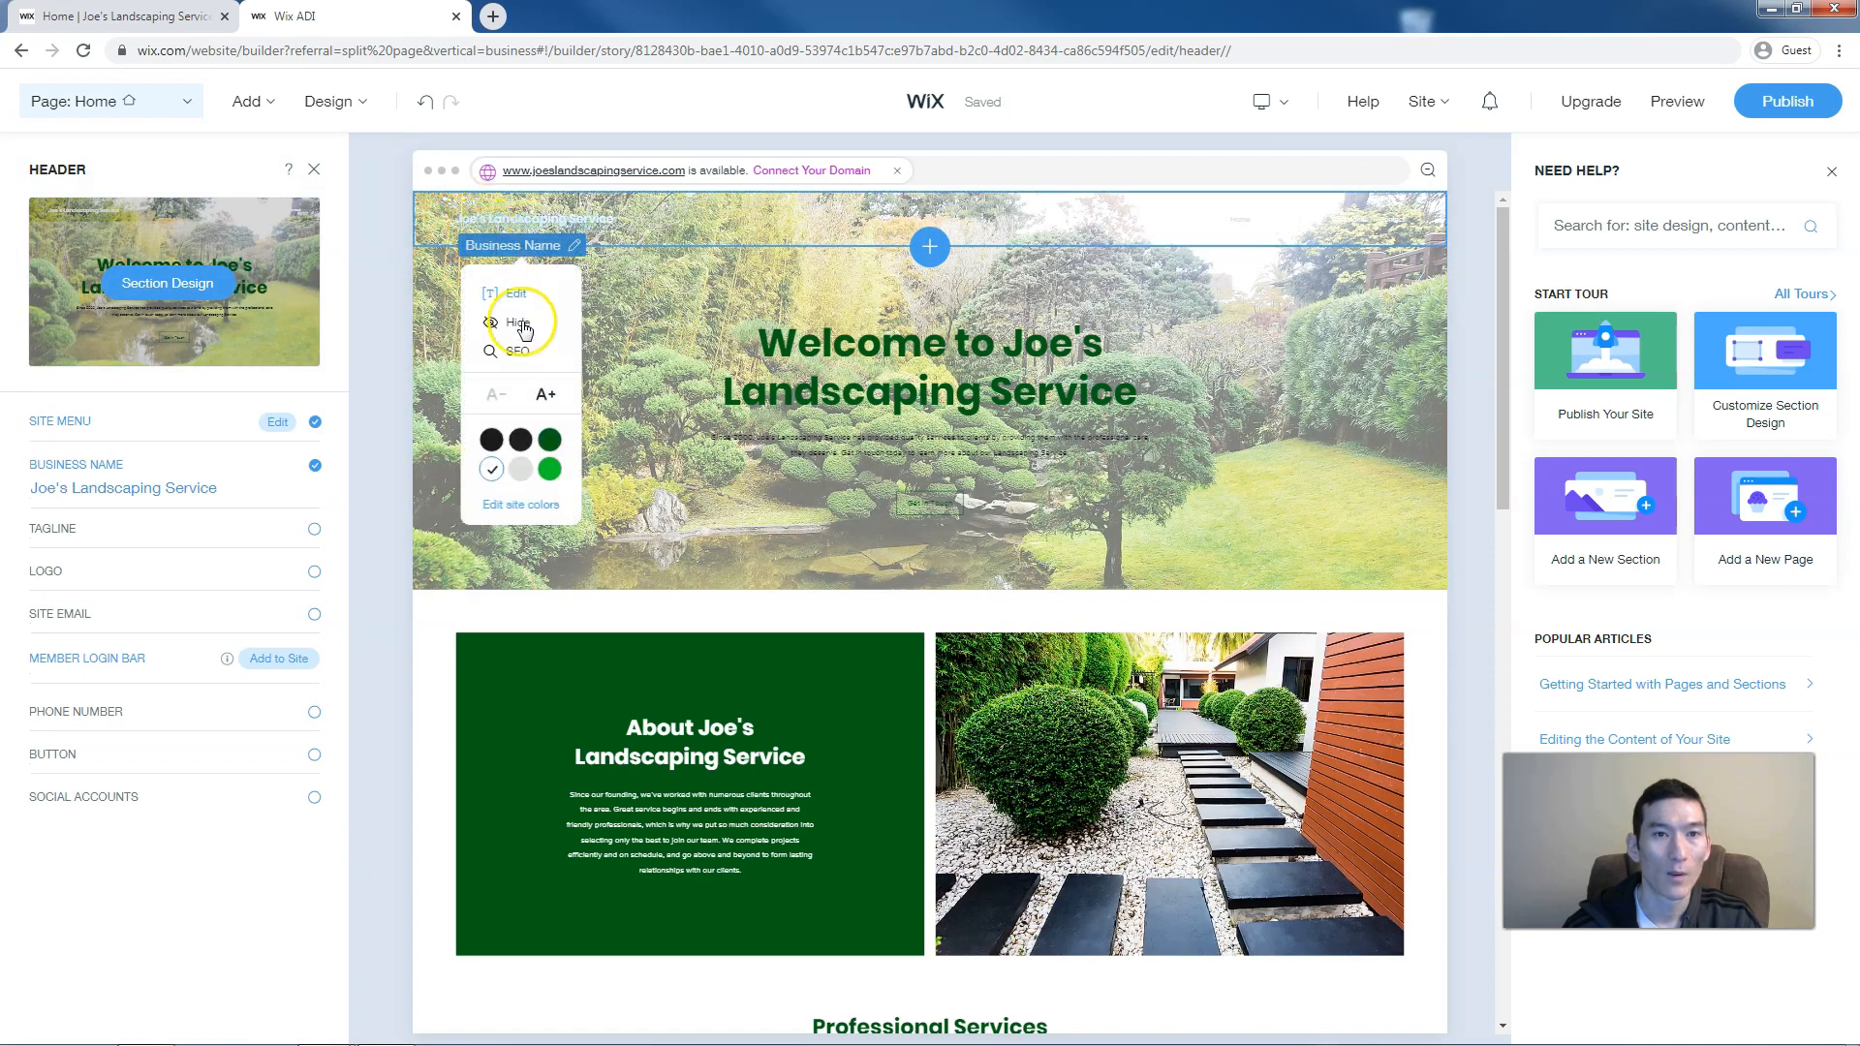
click(520, 441)
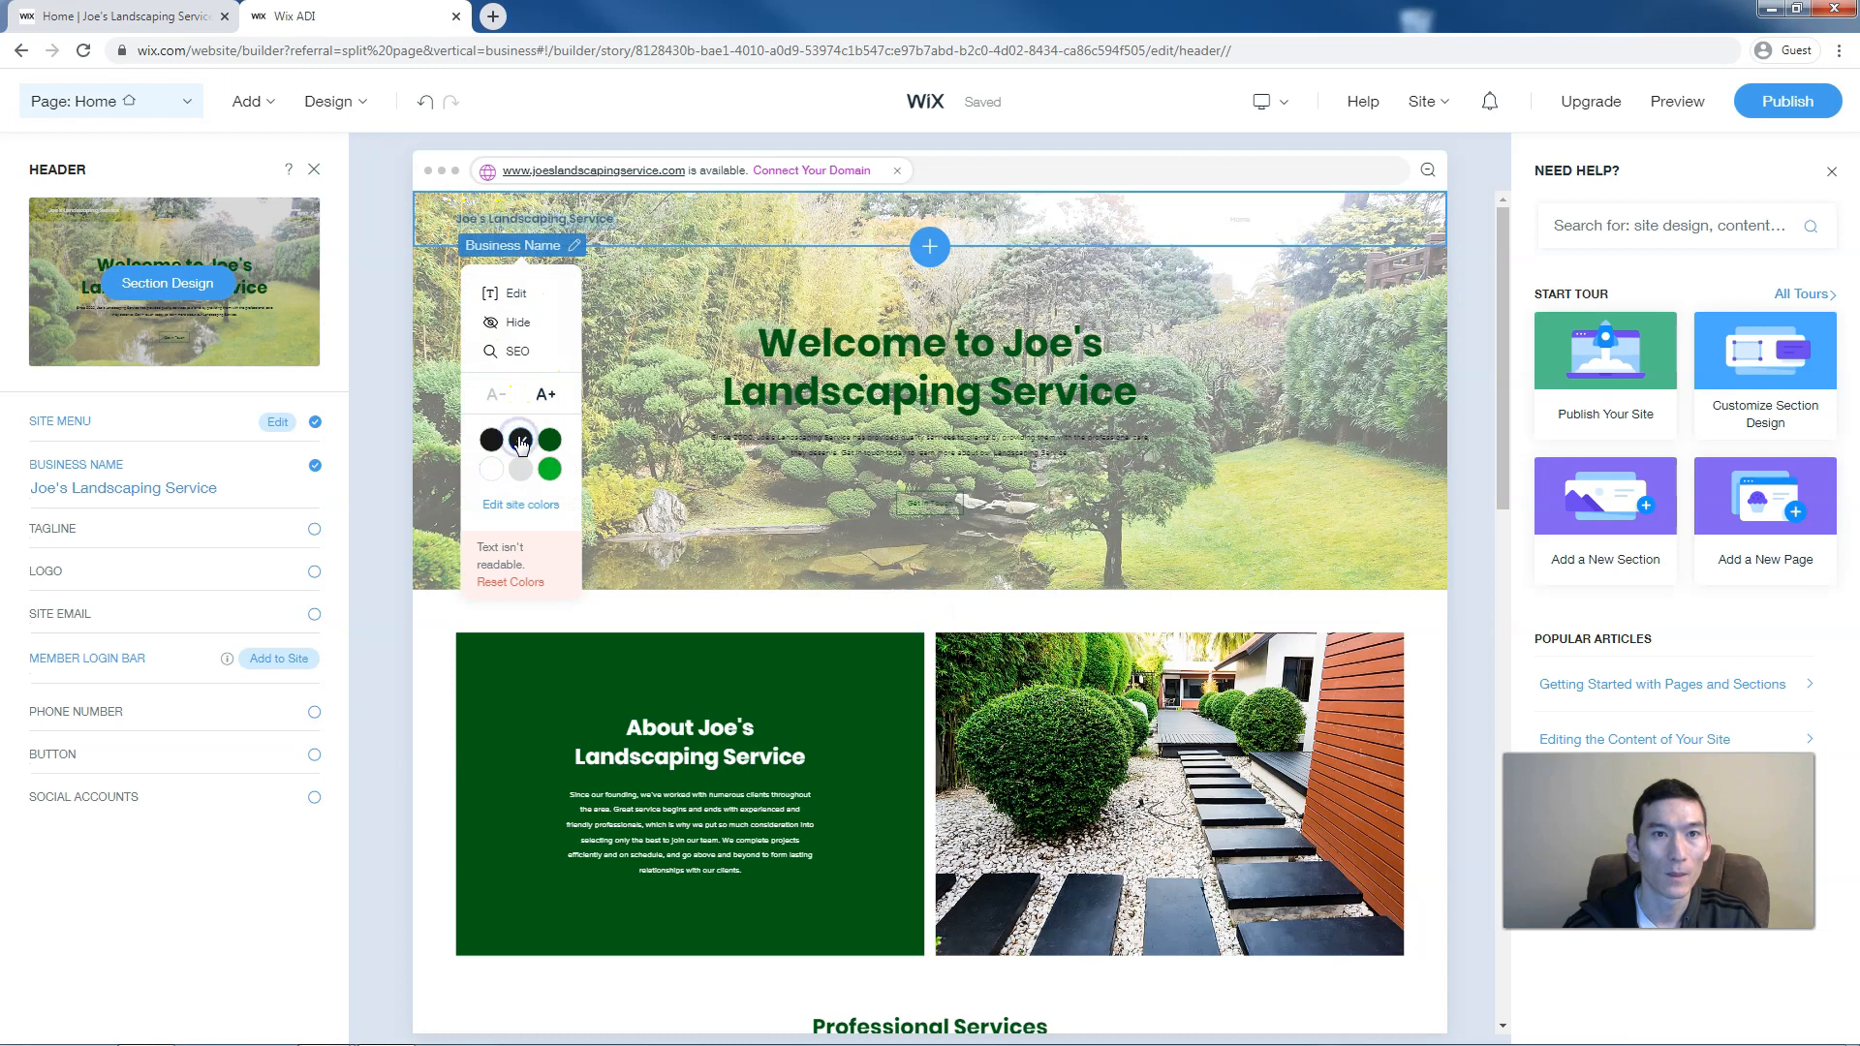
click(729, 380)
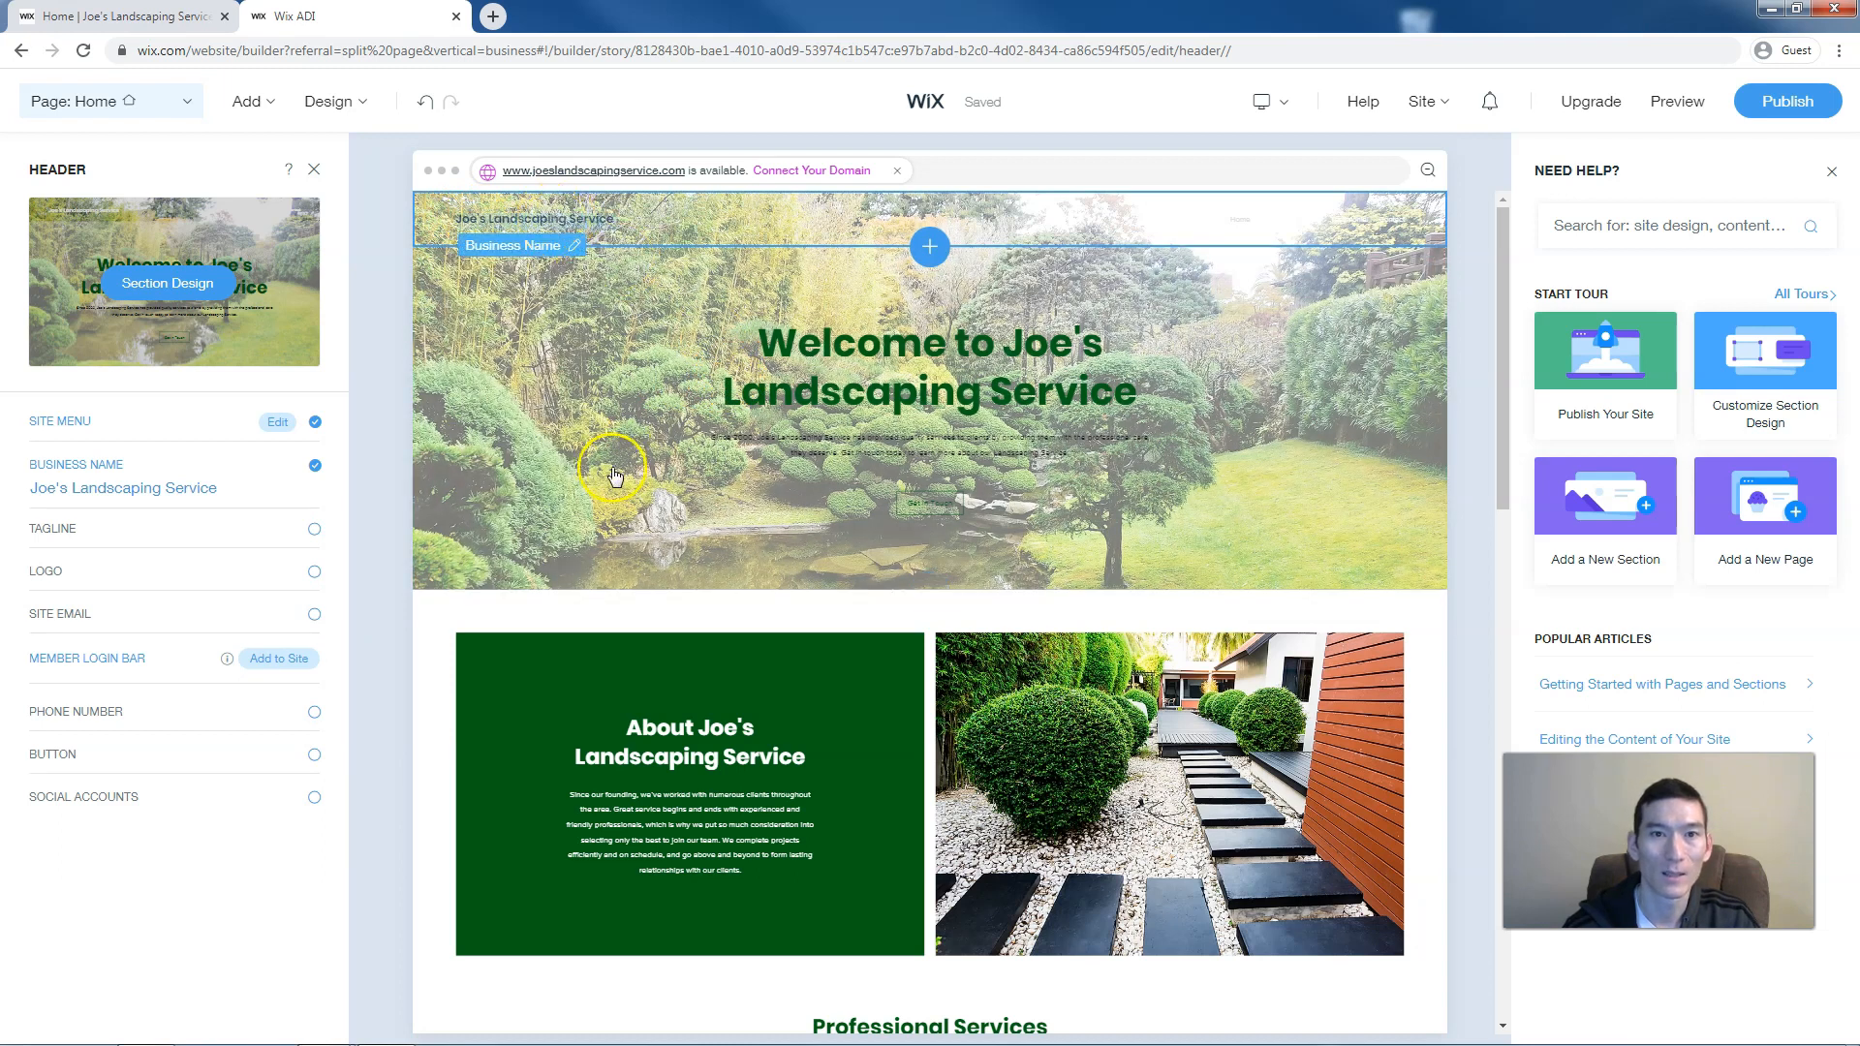
click(318, 170)
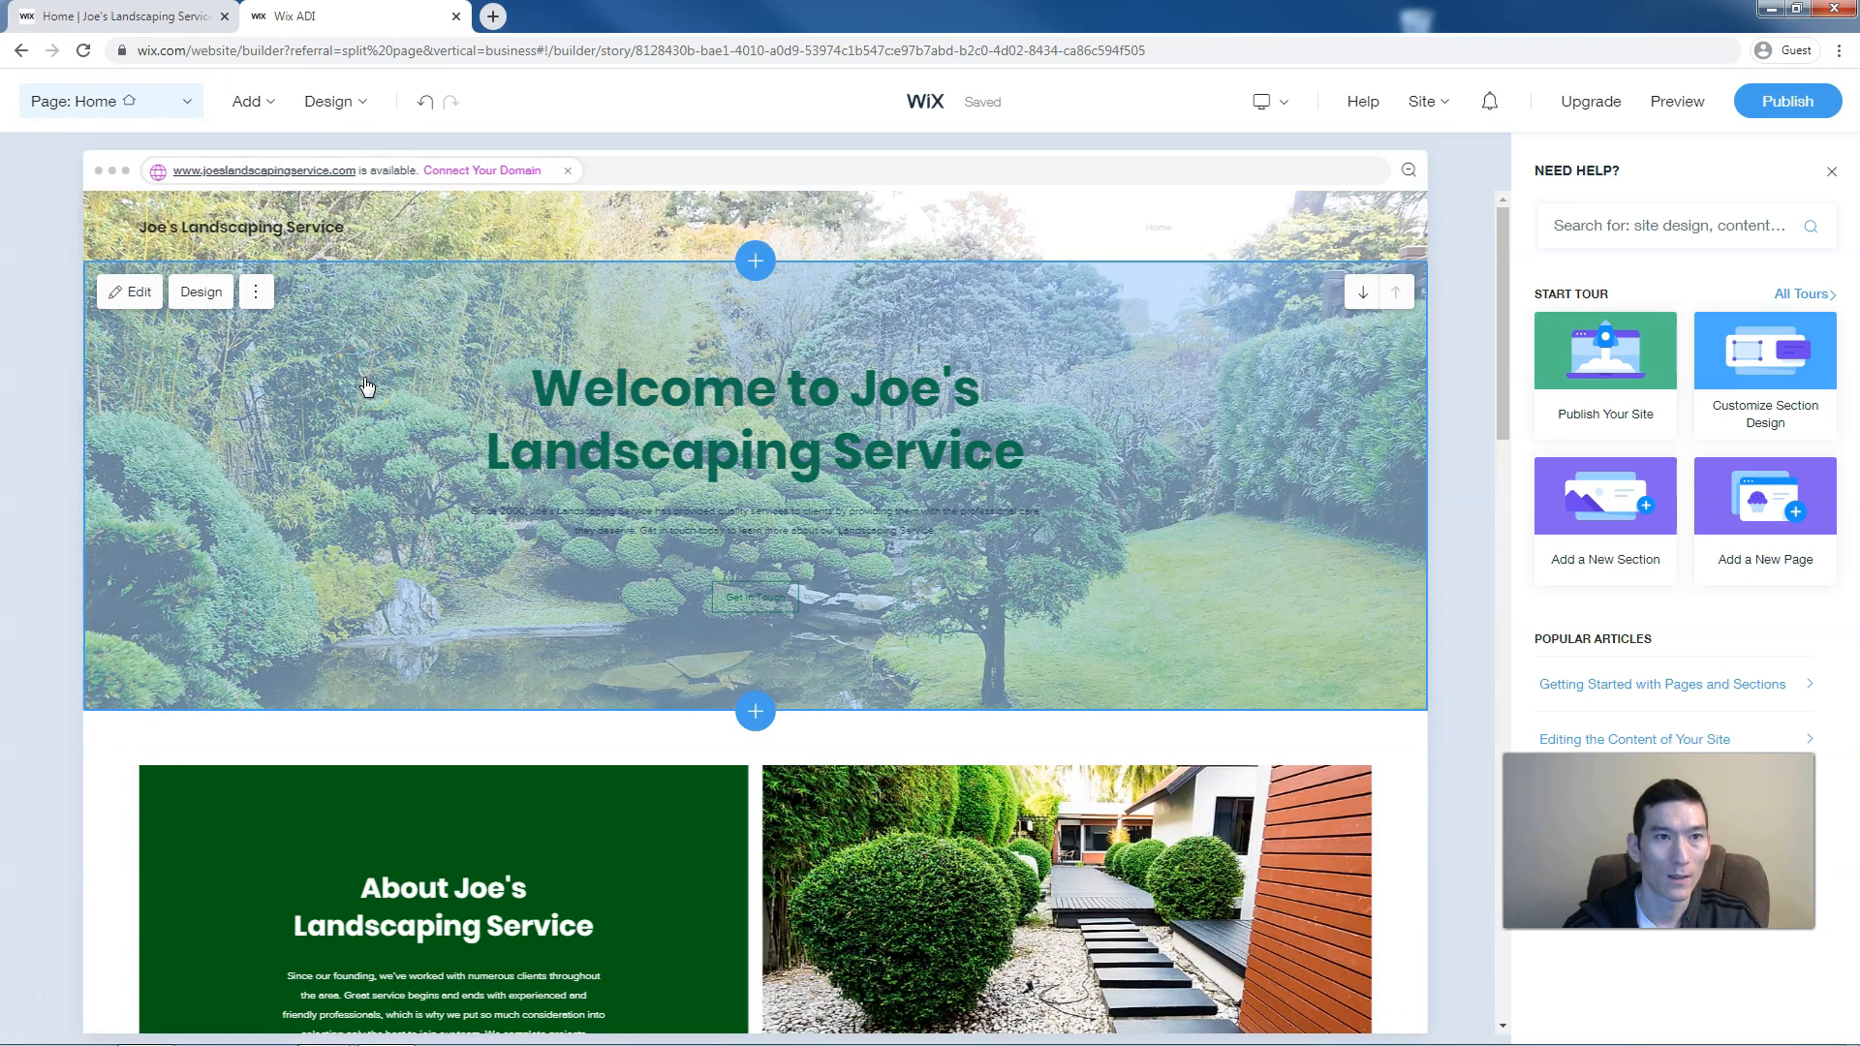
Look over the welcome section's design and content settings
click(219, 297)
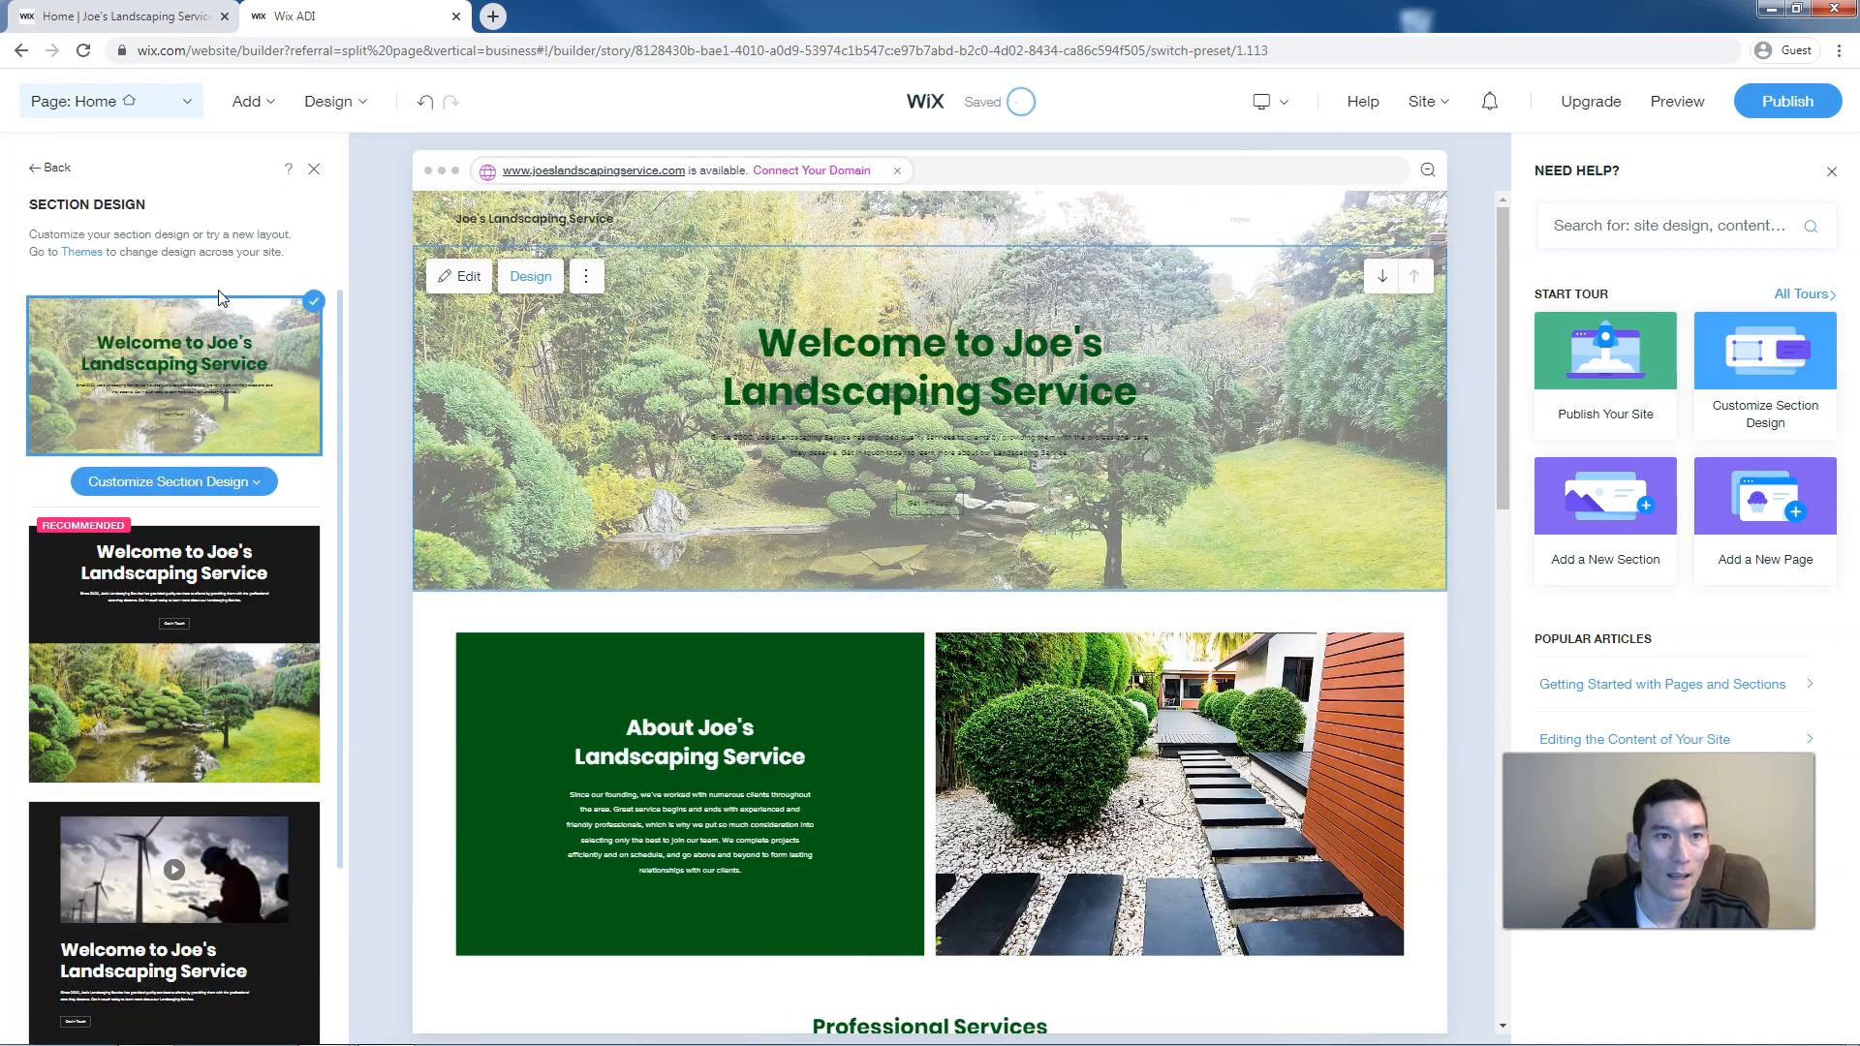
click(53, 171)
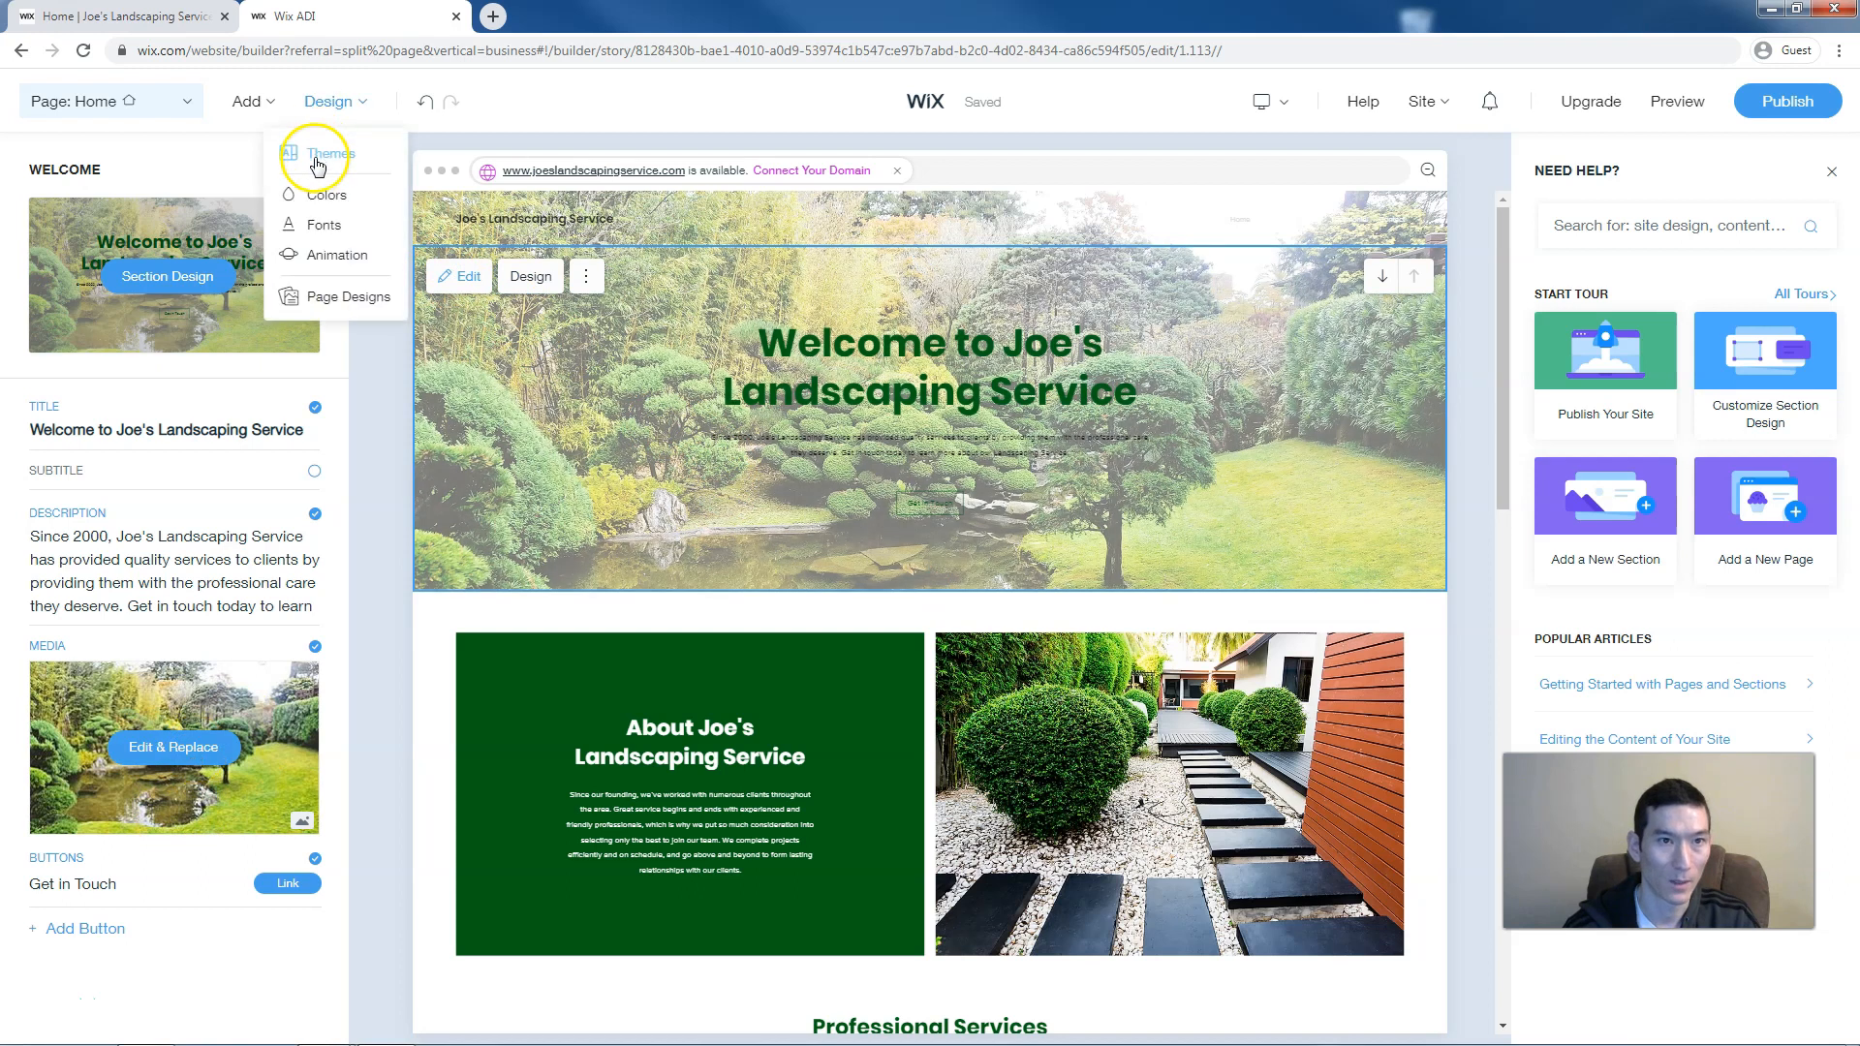
click(314, 168)
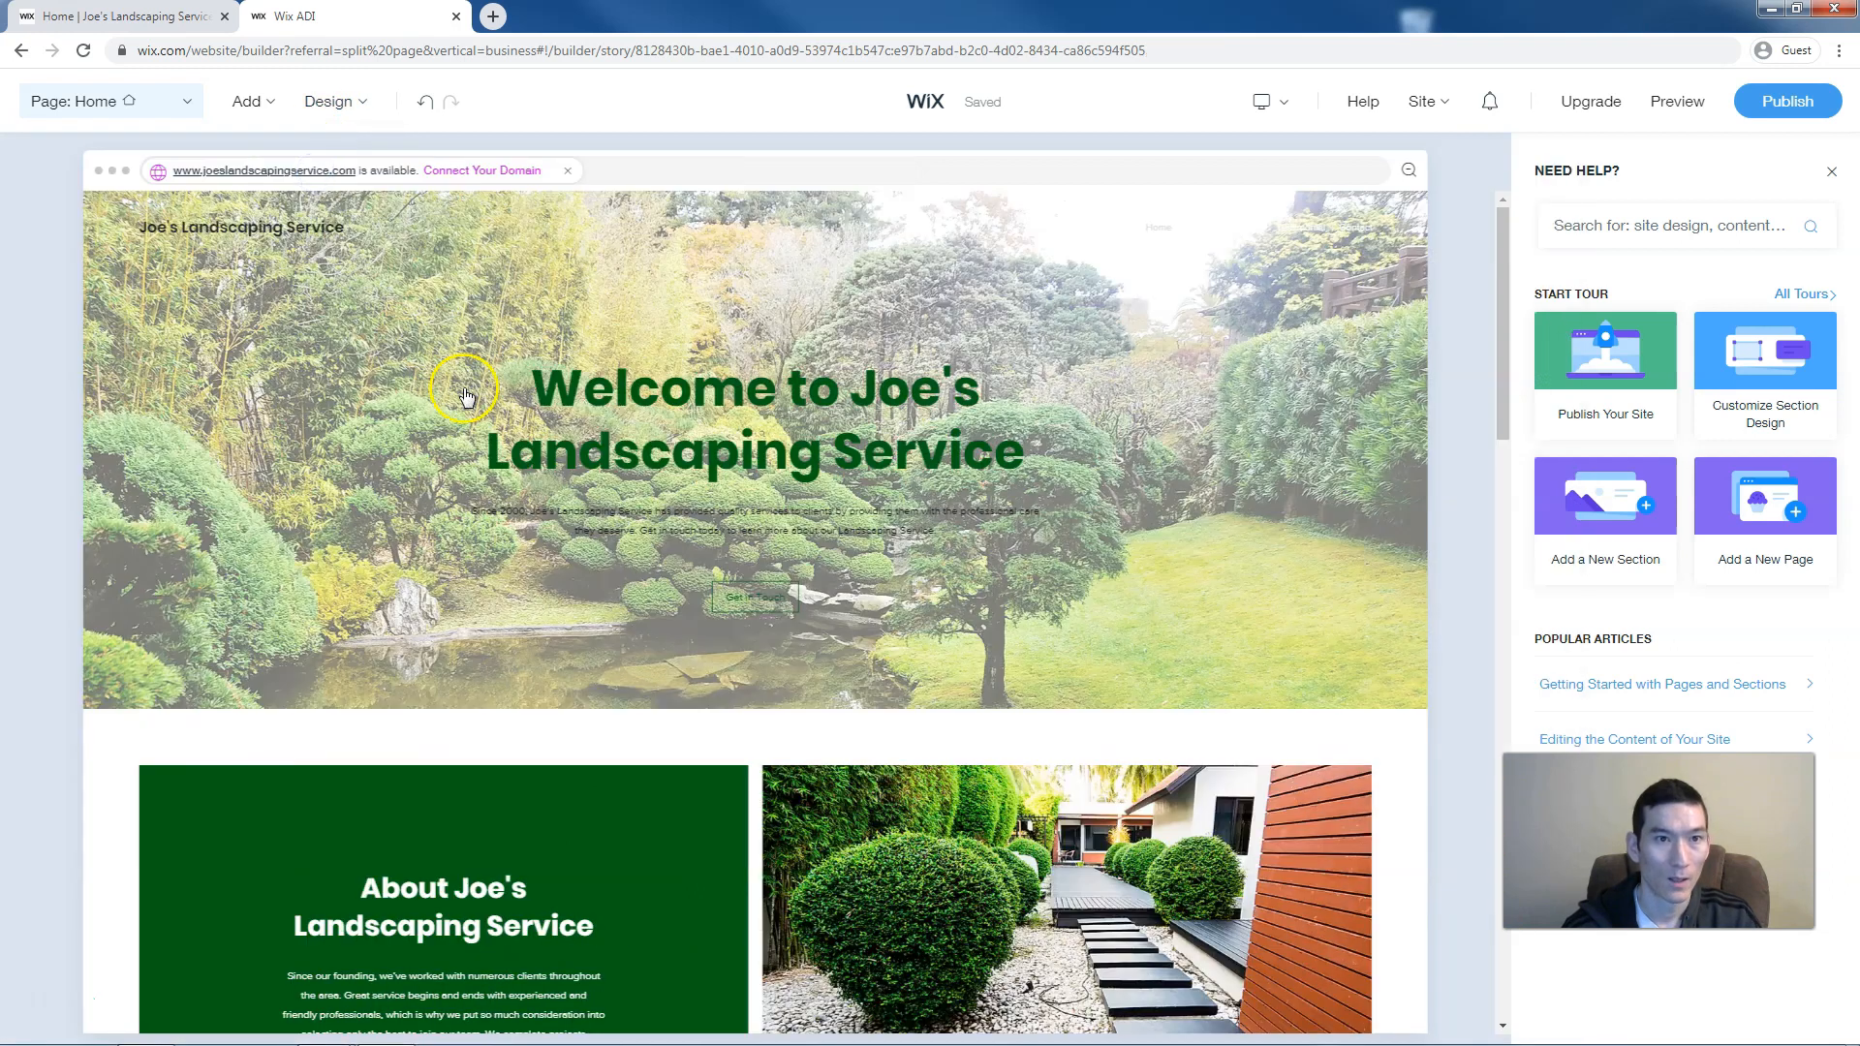
click(128, 294)
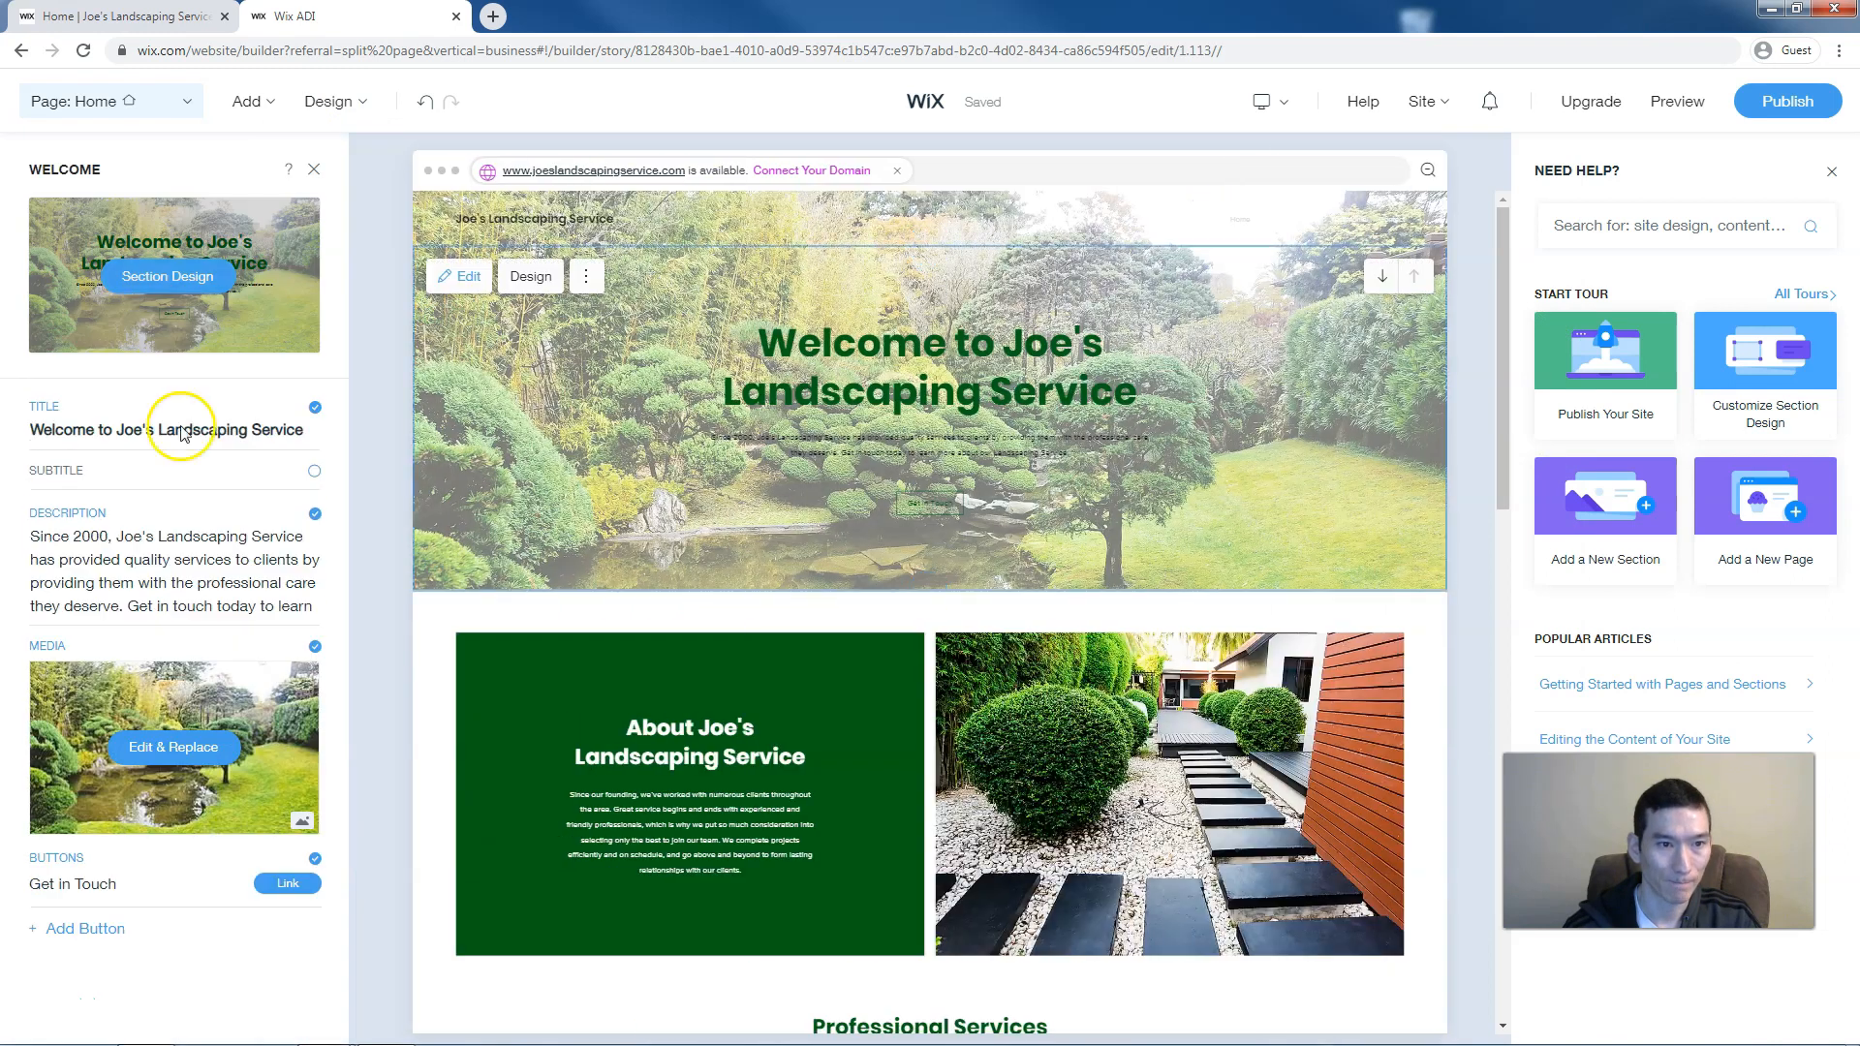
Replace the welcome section's background image with Designed Backyard
click(177, 746)
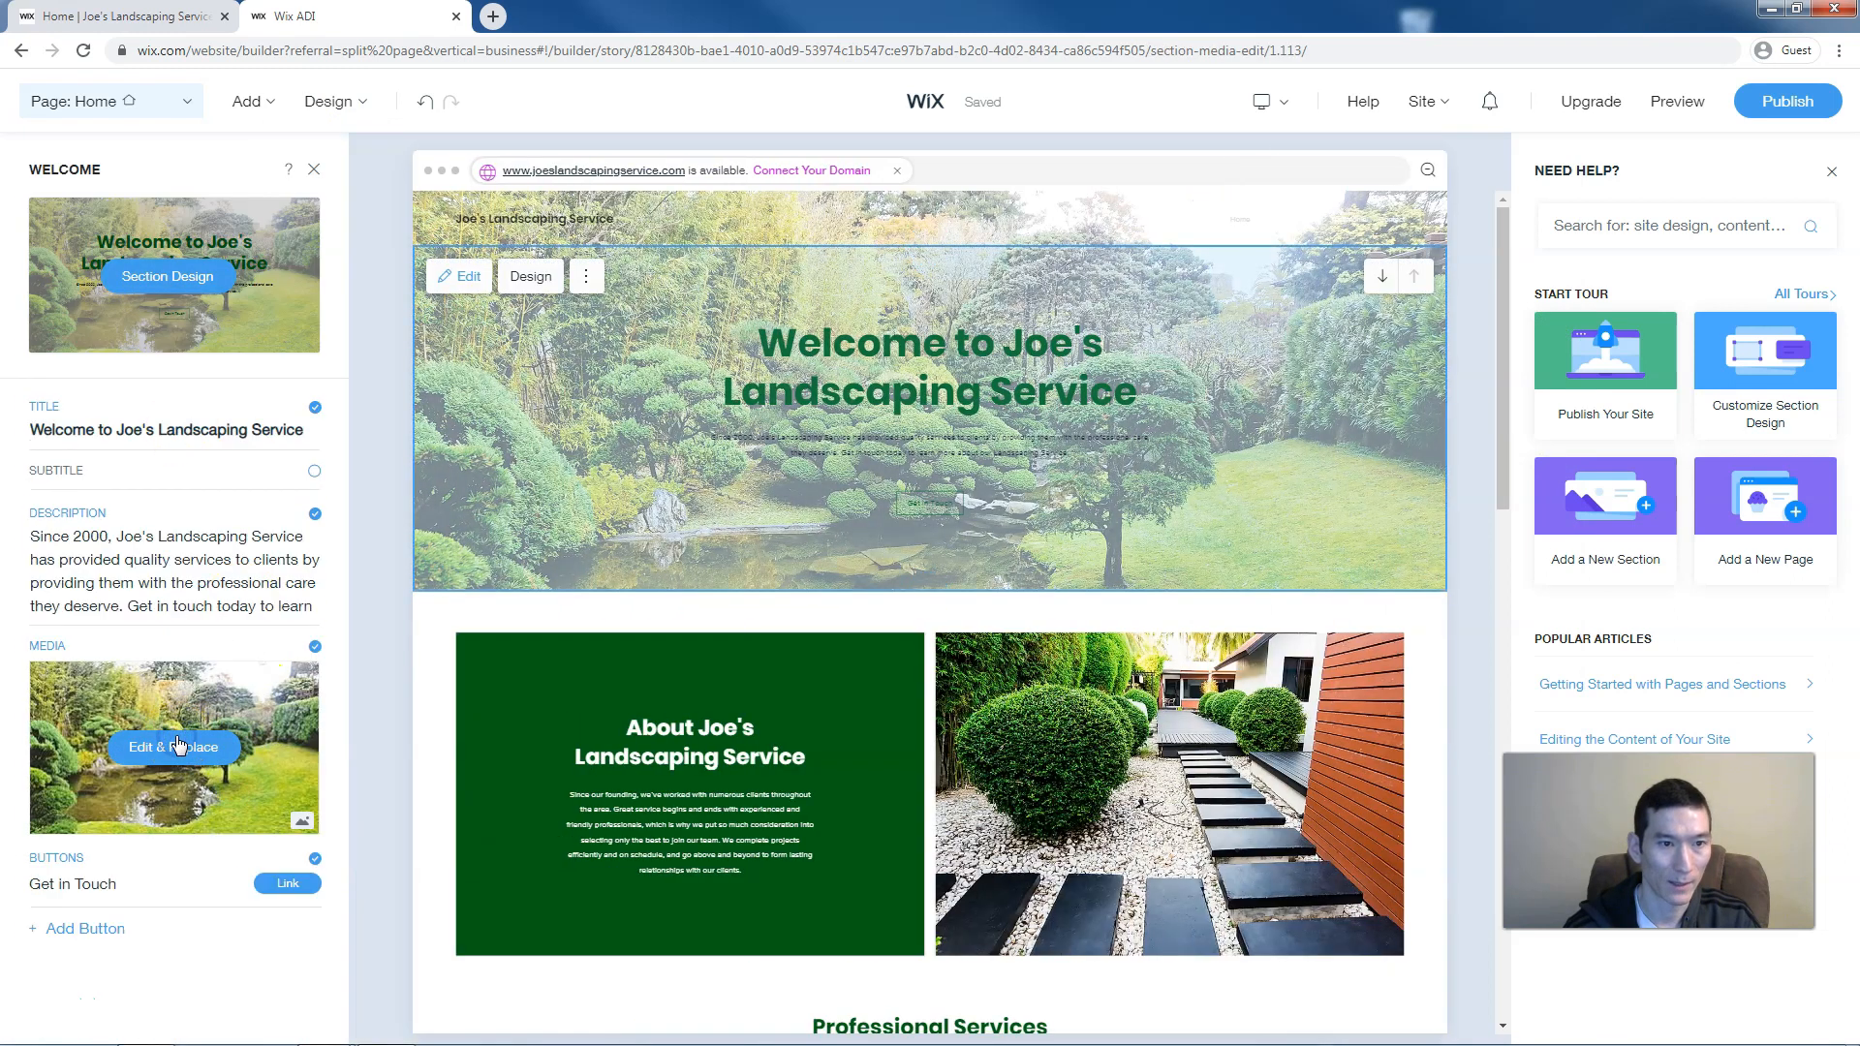
click(121, 414)
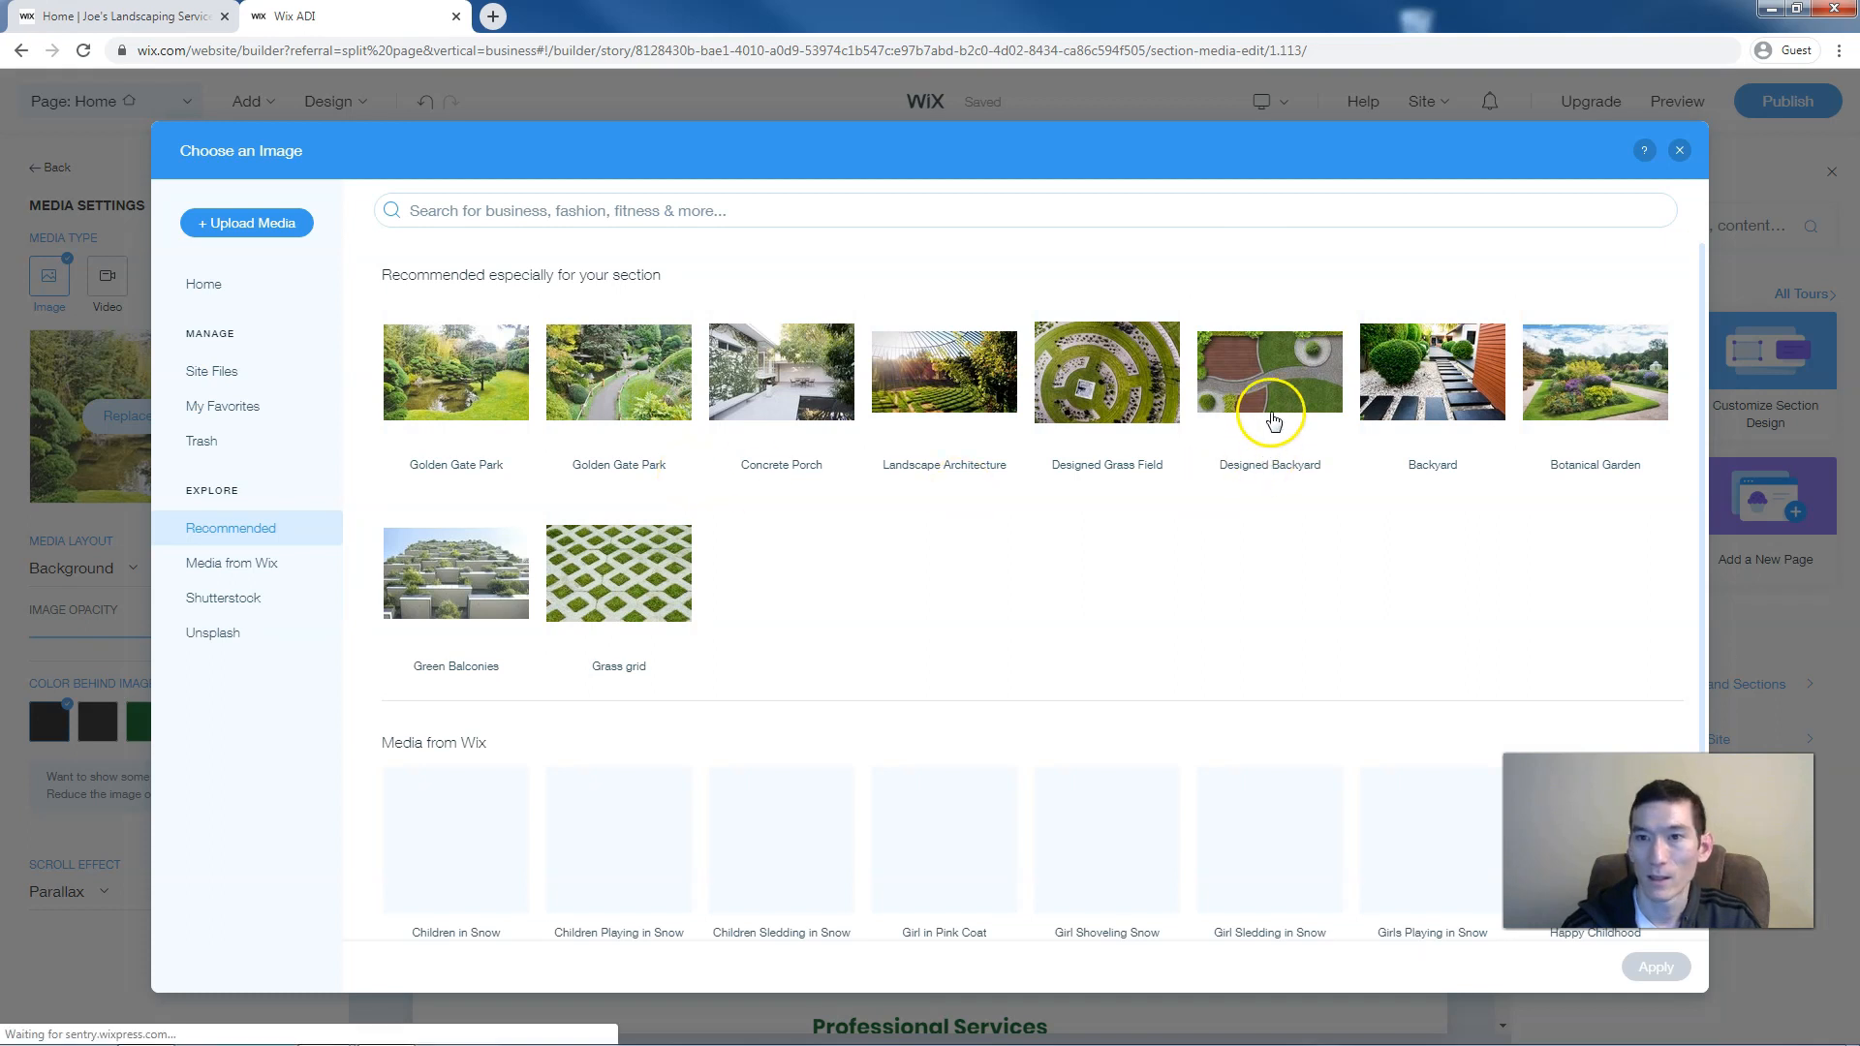
click(1262, 378)
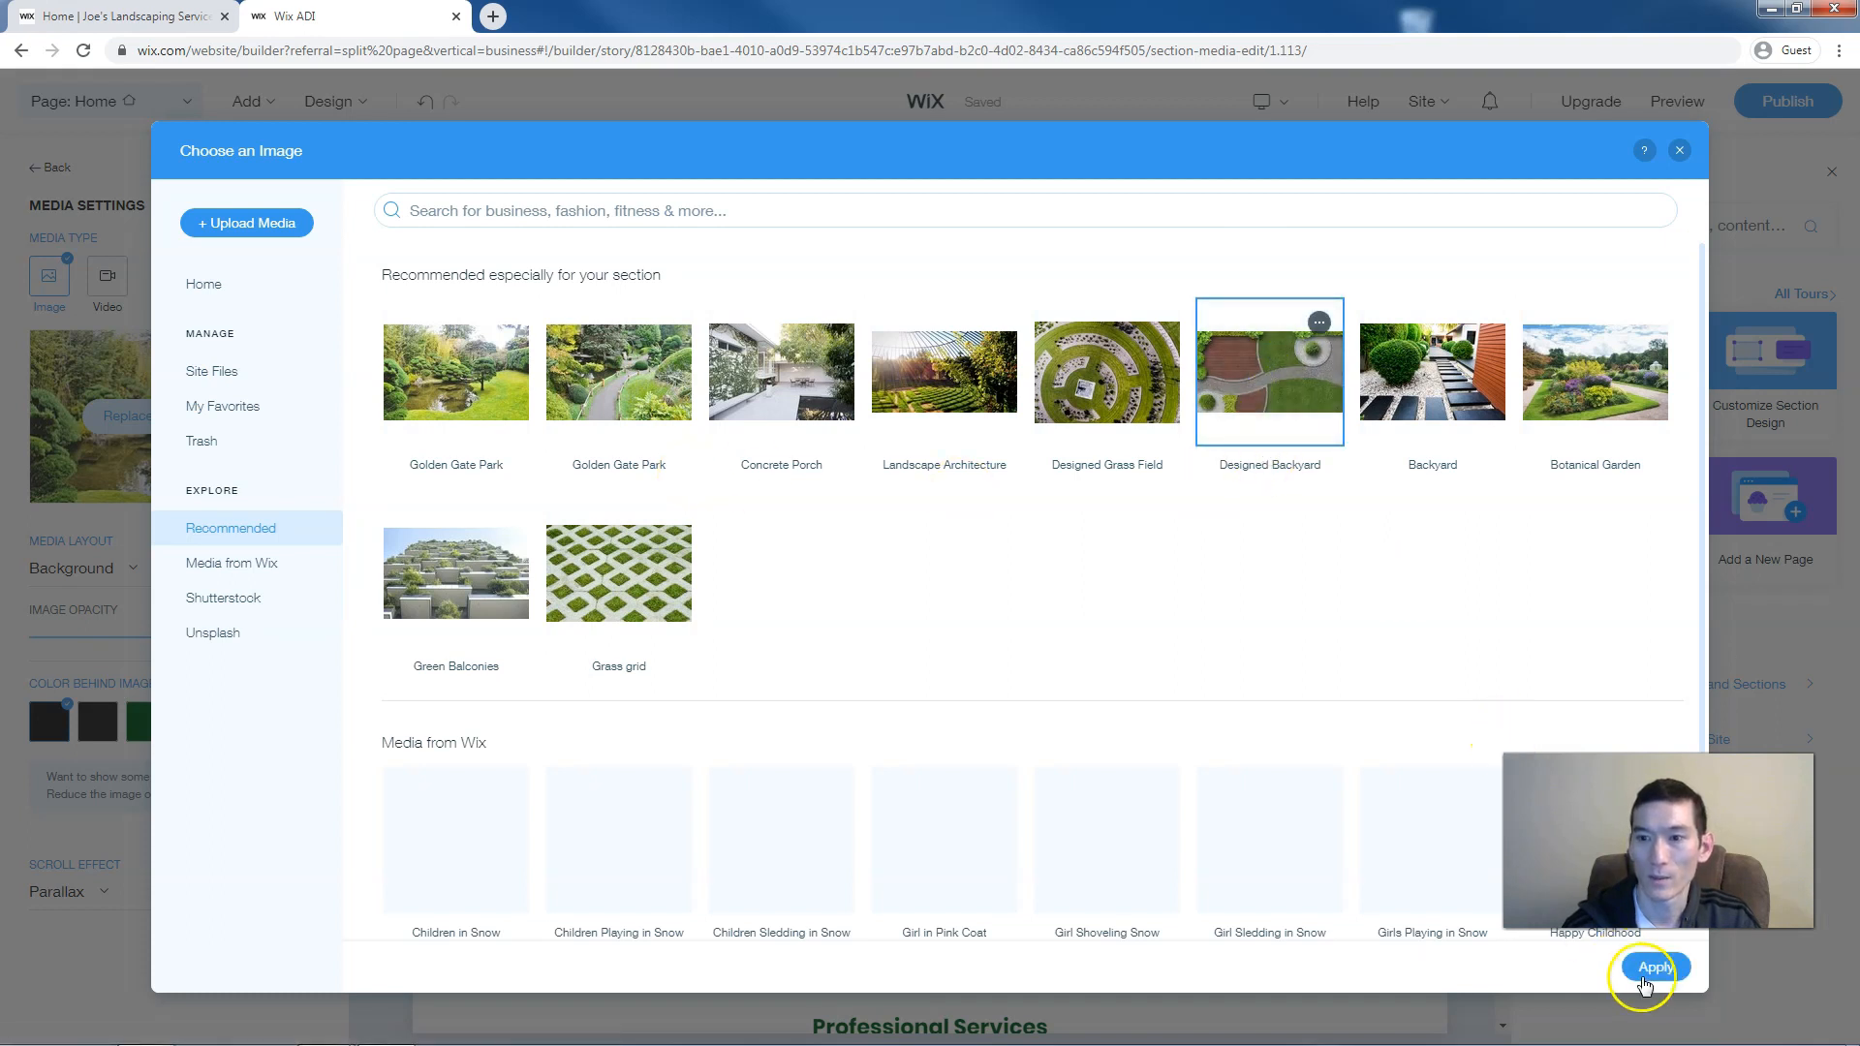
click(1650, 972)
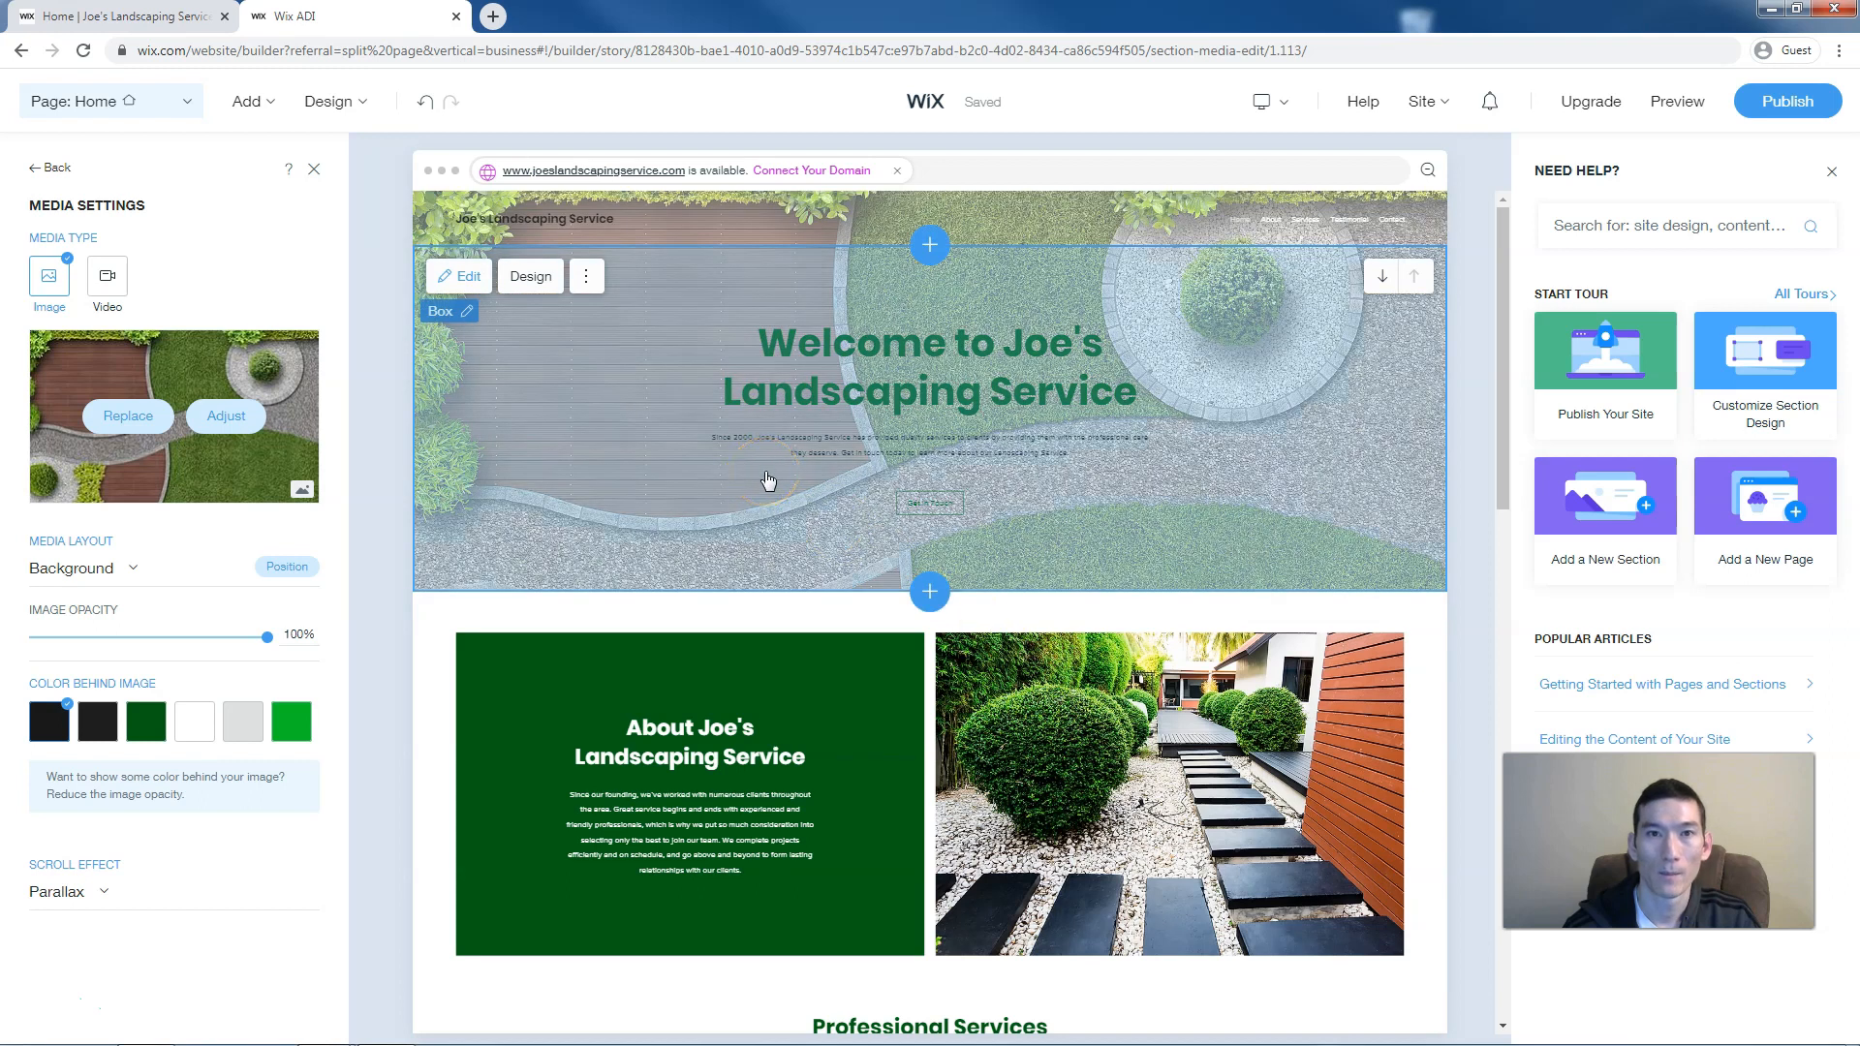
click(585, 276)
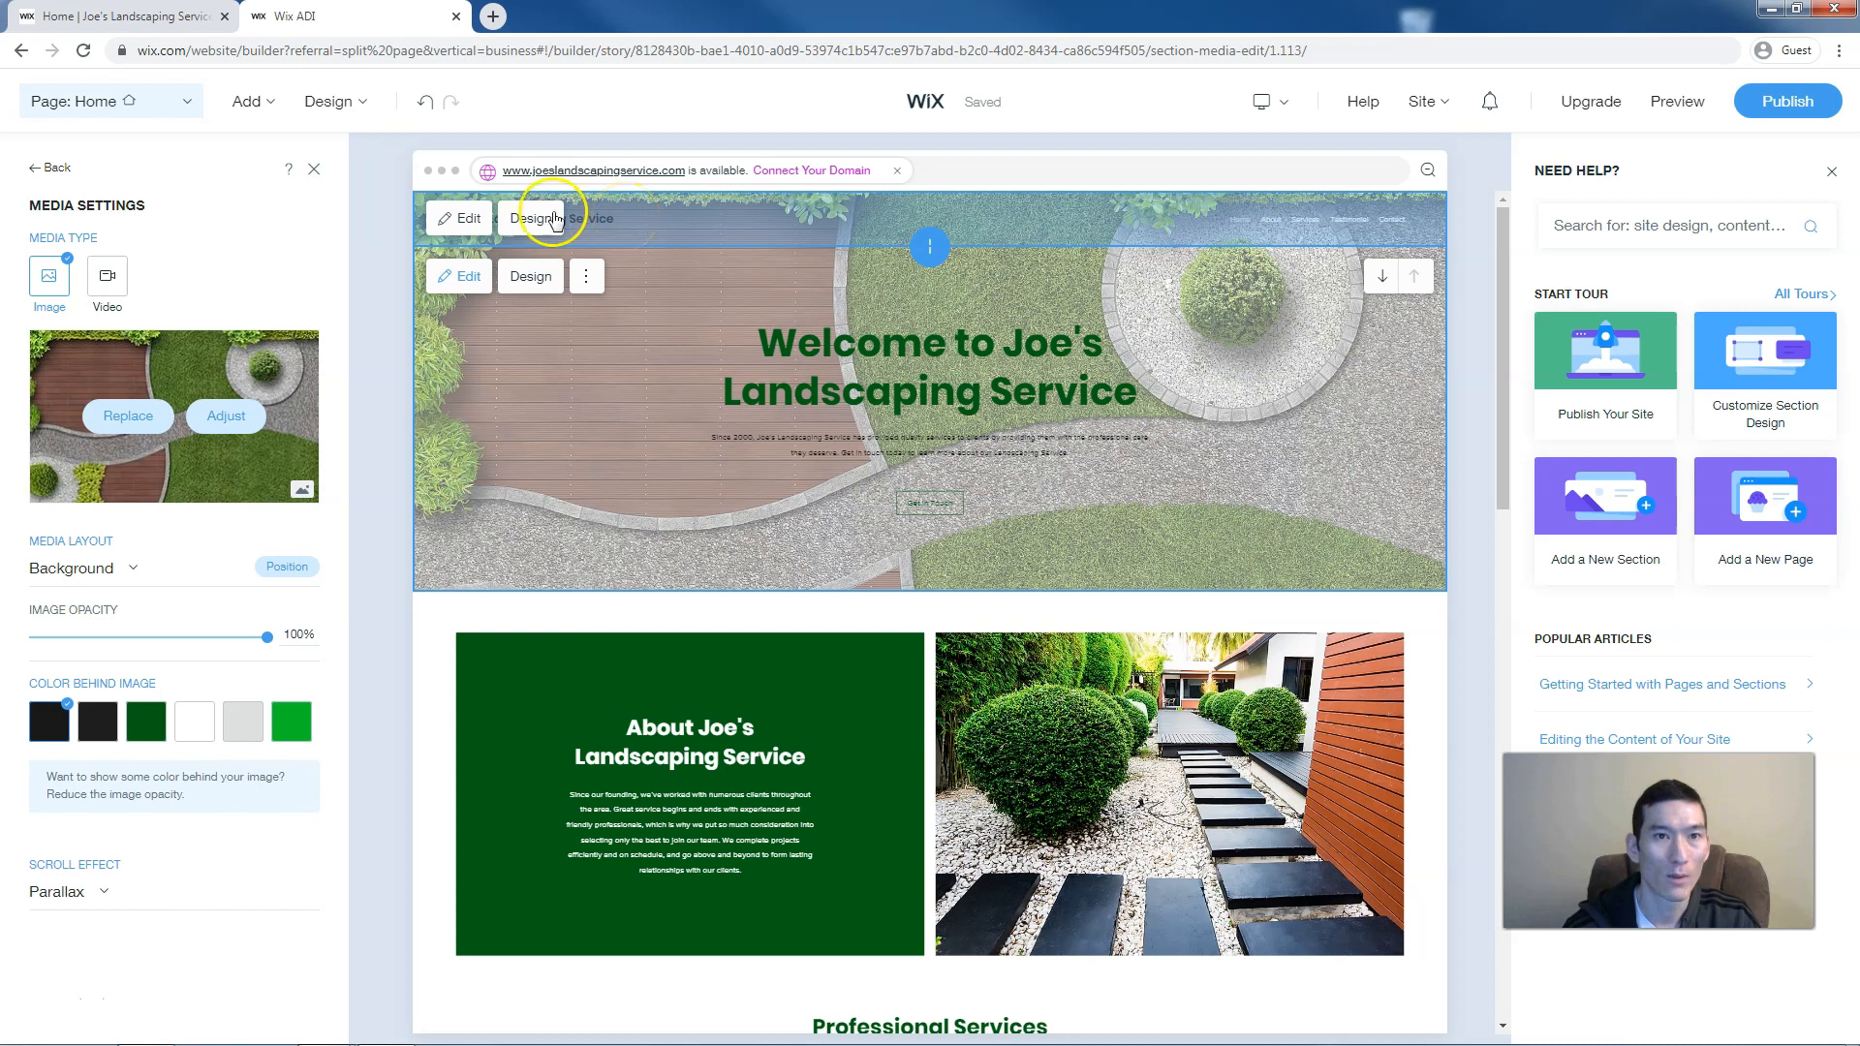
Try the dark bar layout for the site header
click(554, 219)
click(215, 289)
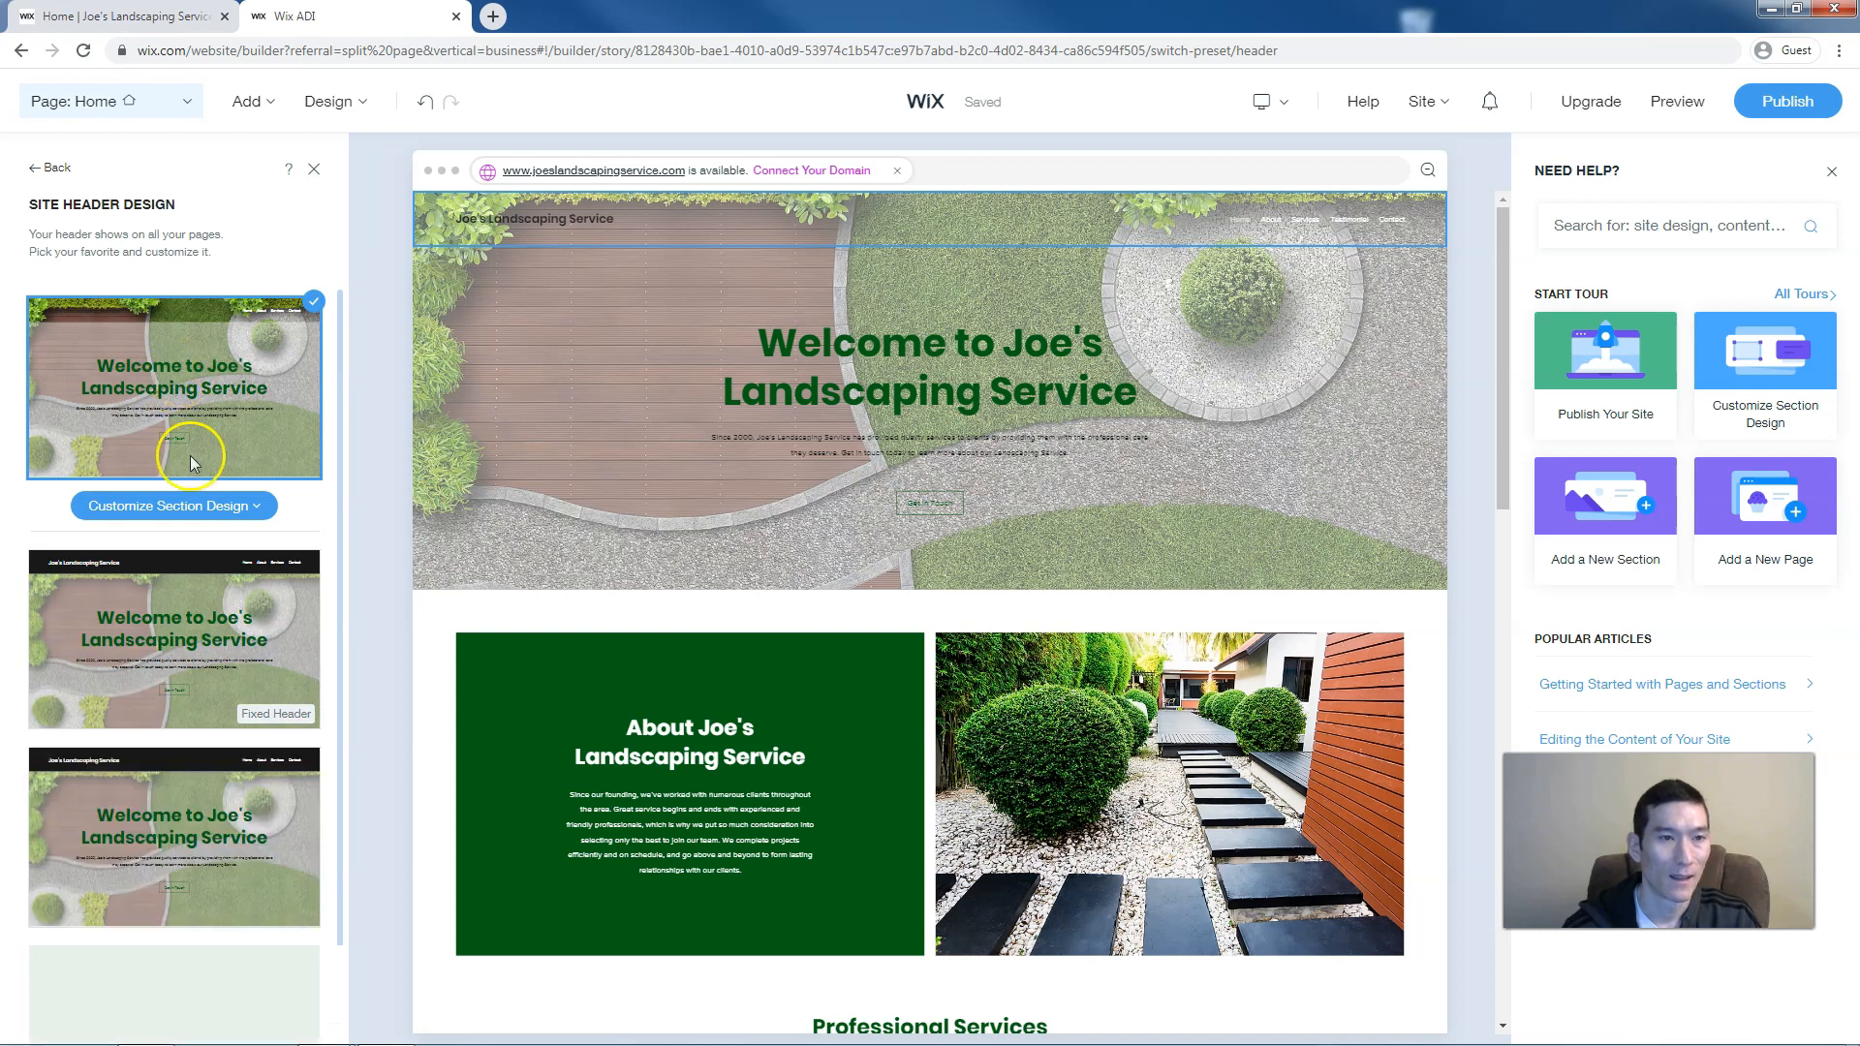
mouse_move(166, 622)
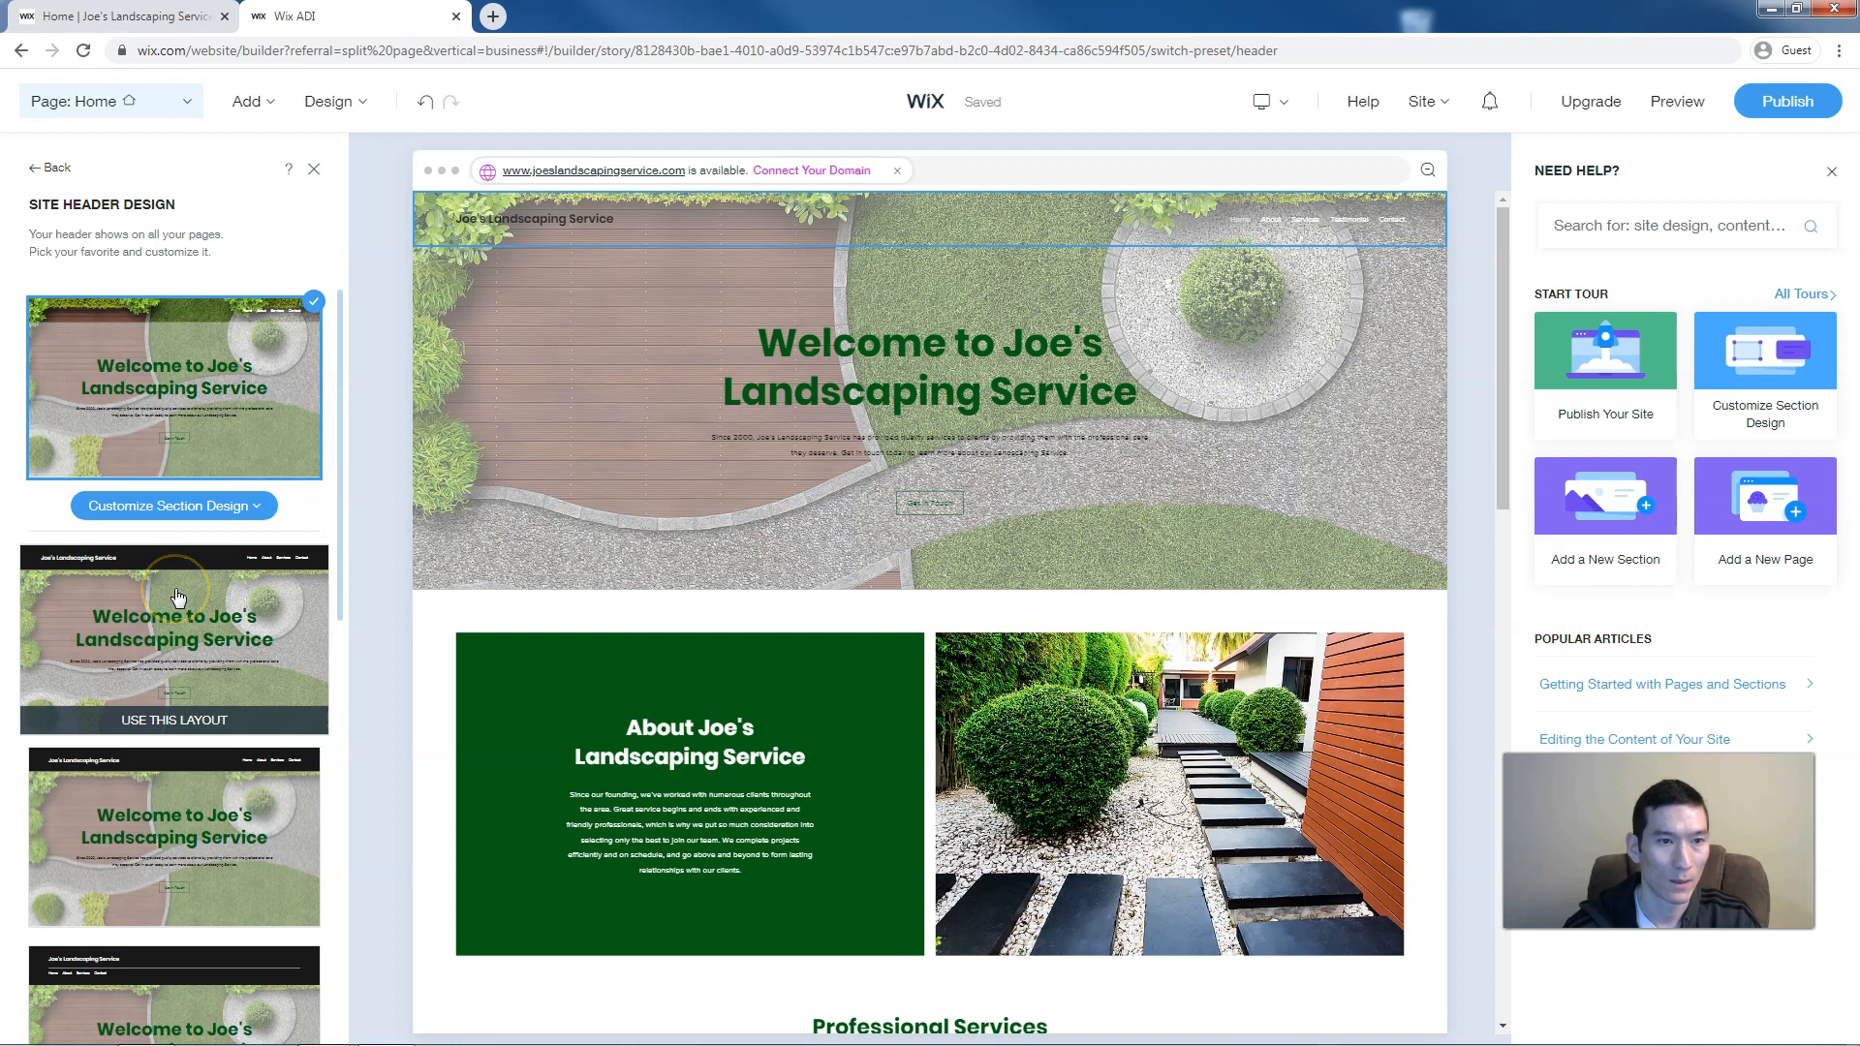
click(178, 596)
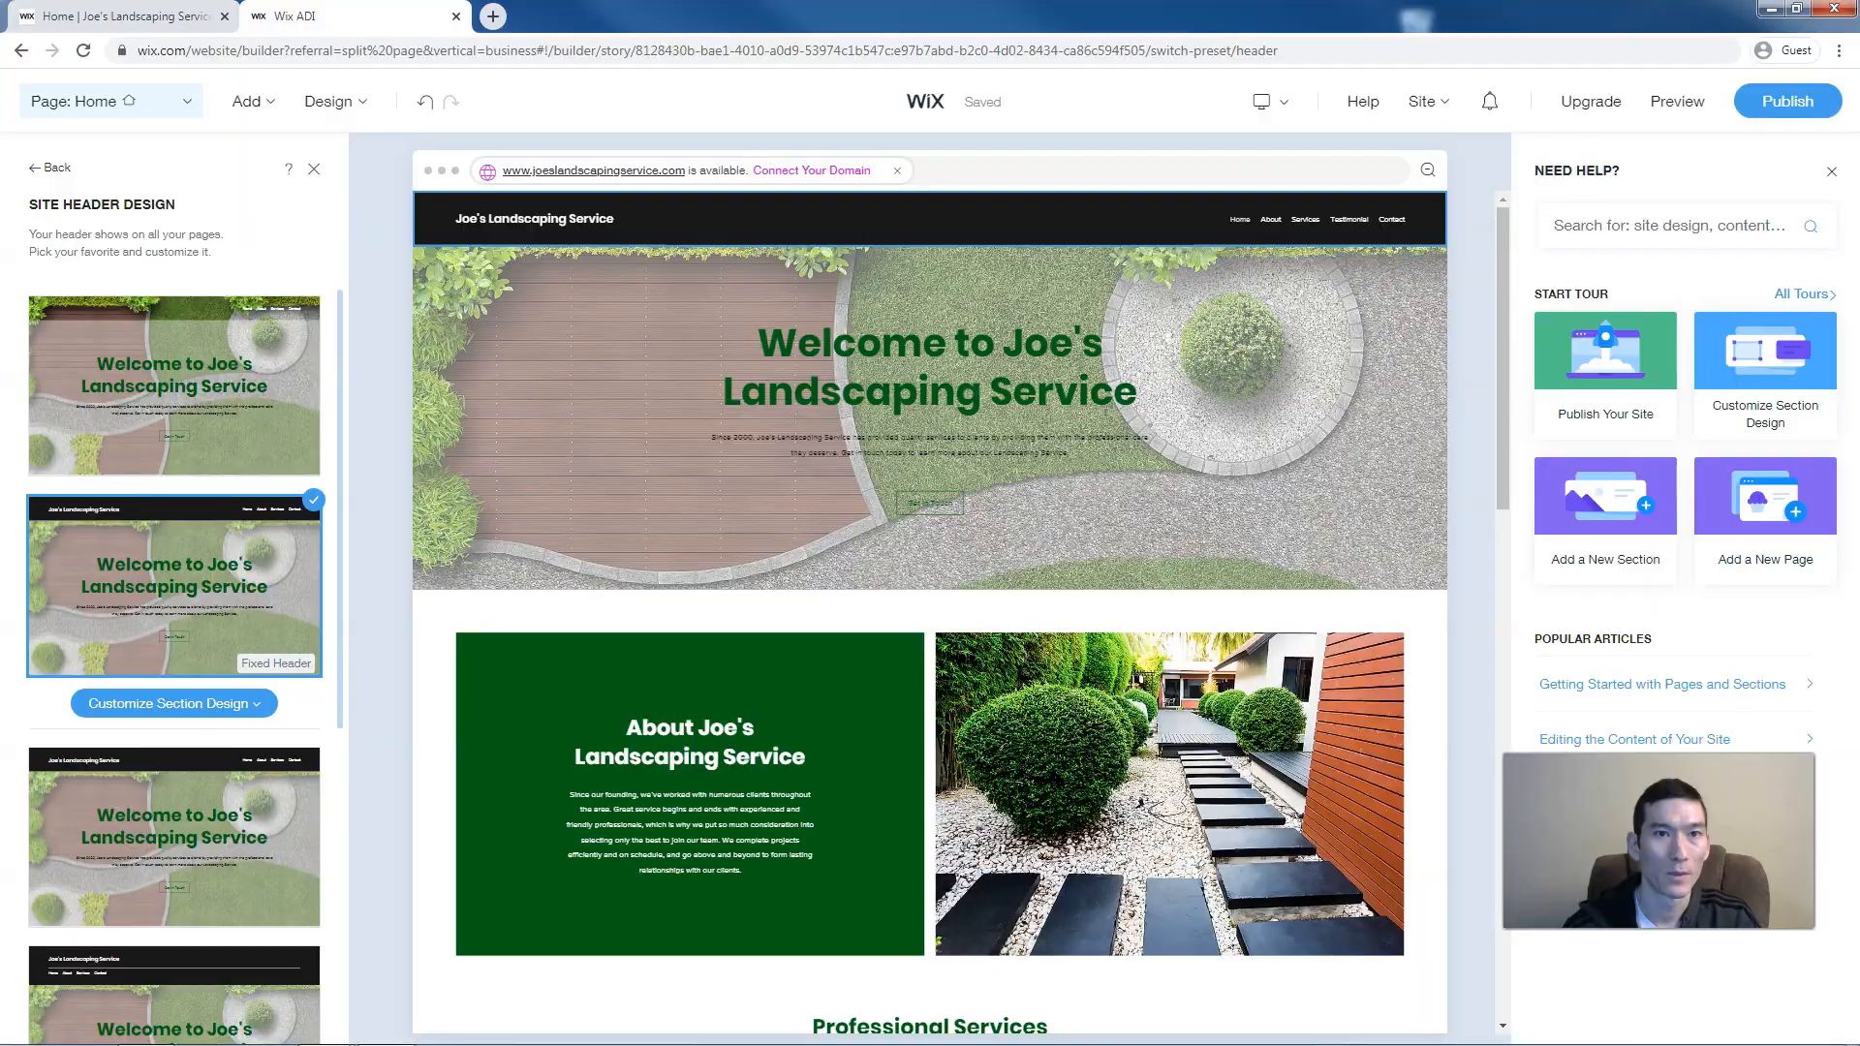
click(291, 17)
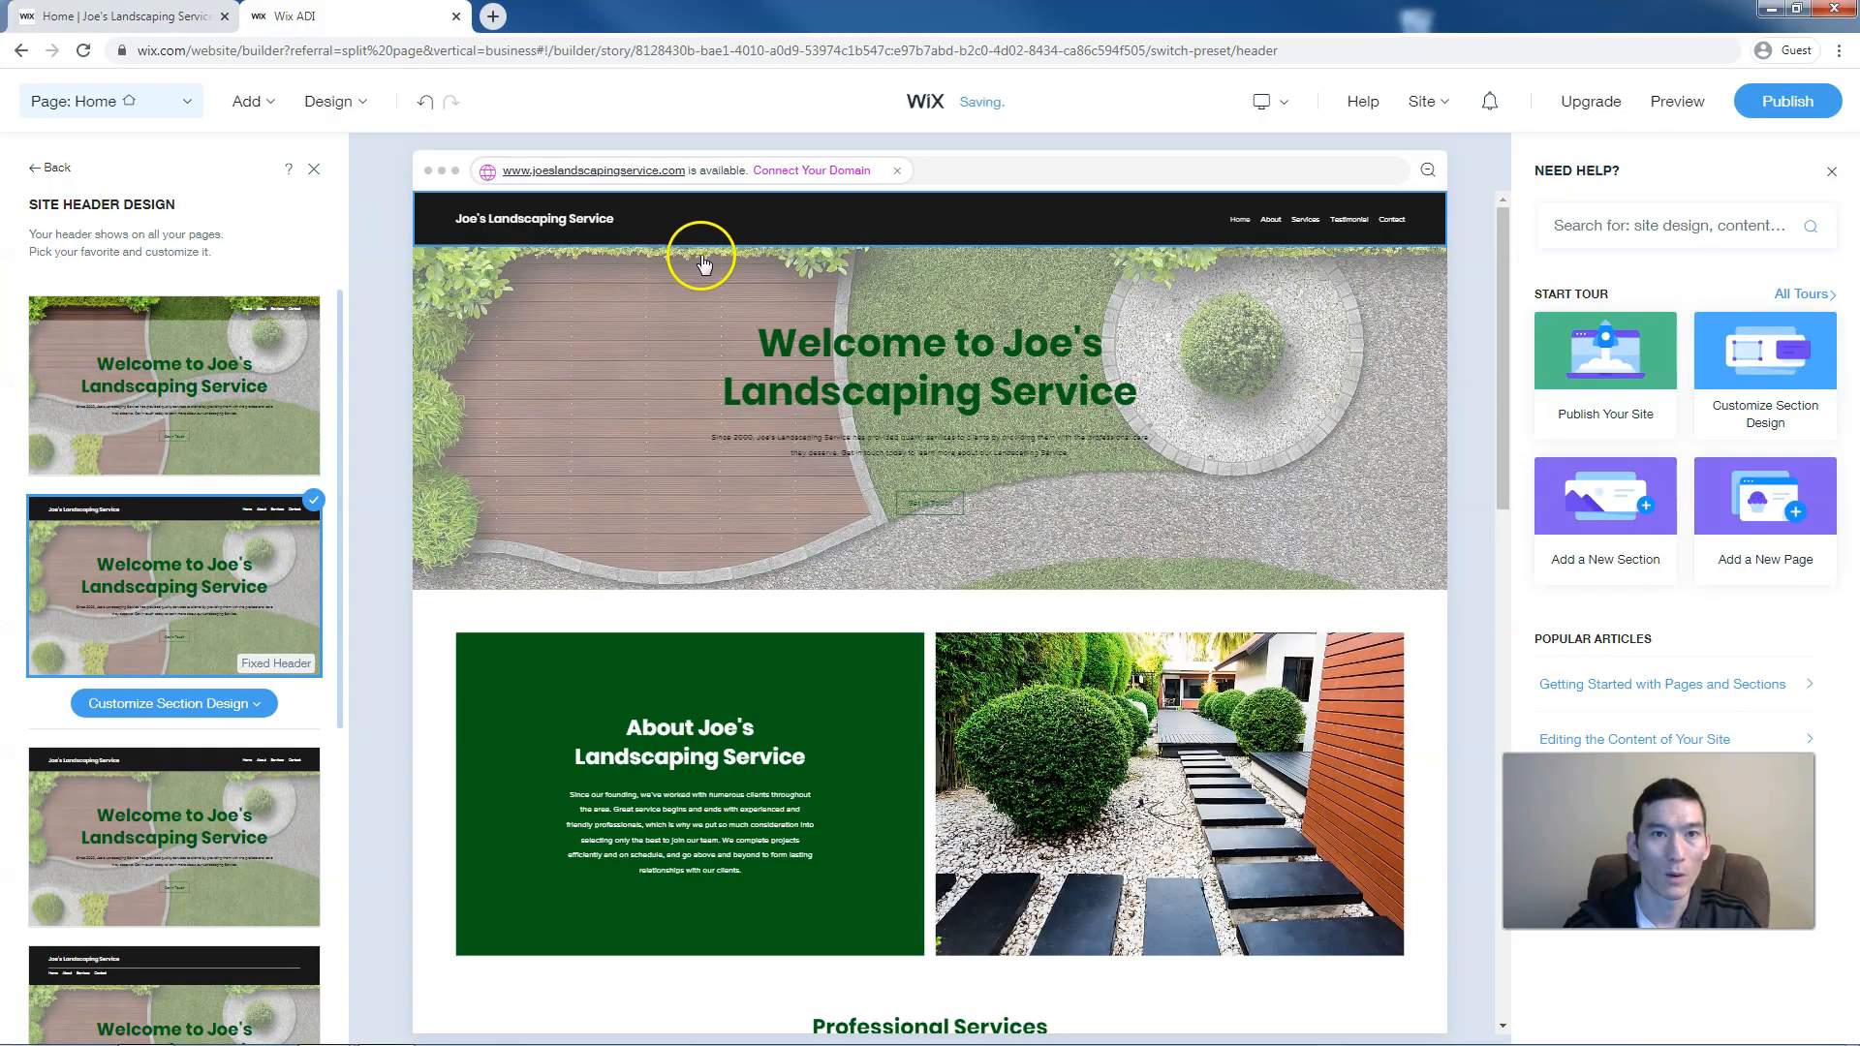
Make the header transparent over the hero image and close the Site Header Design options
mouse_move(207, 449)
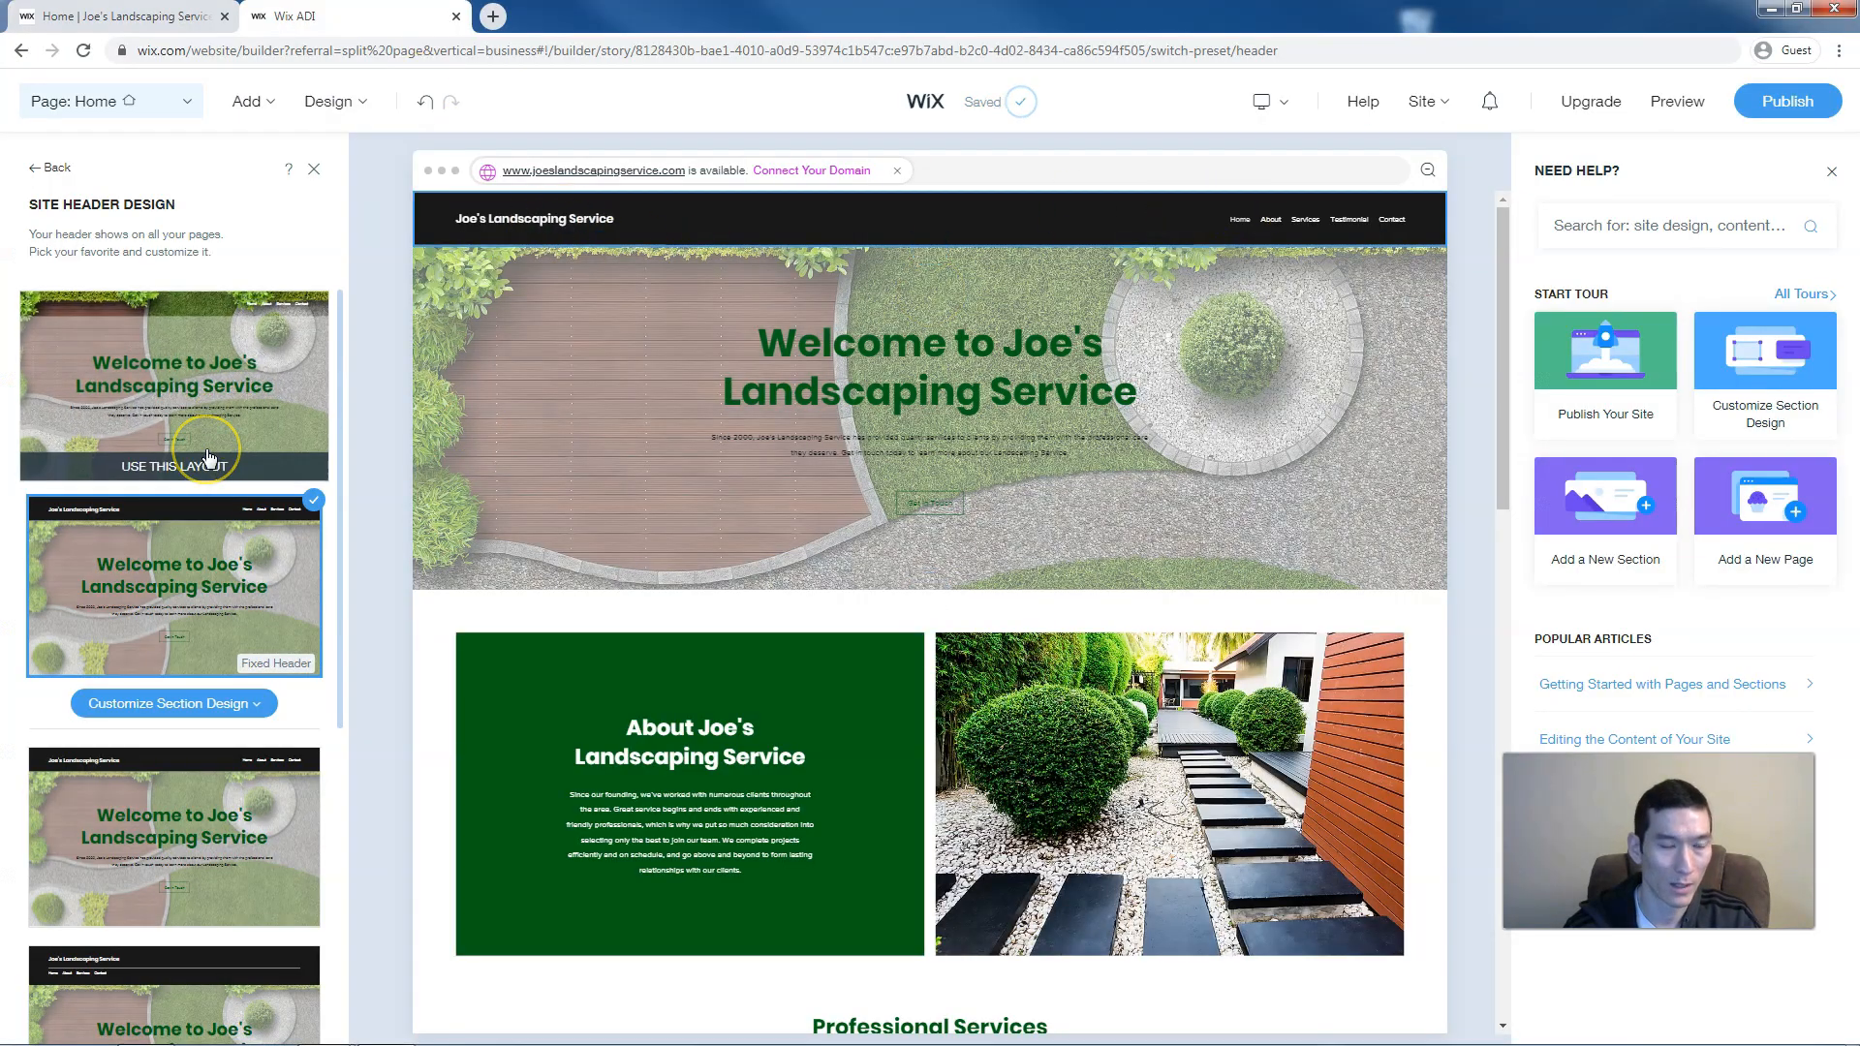
scroll(208, 452, down, 4)
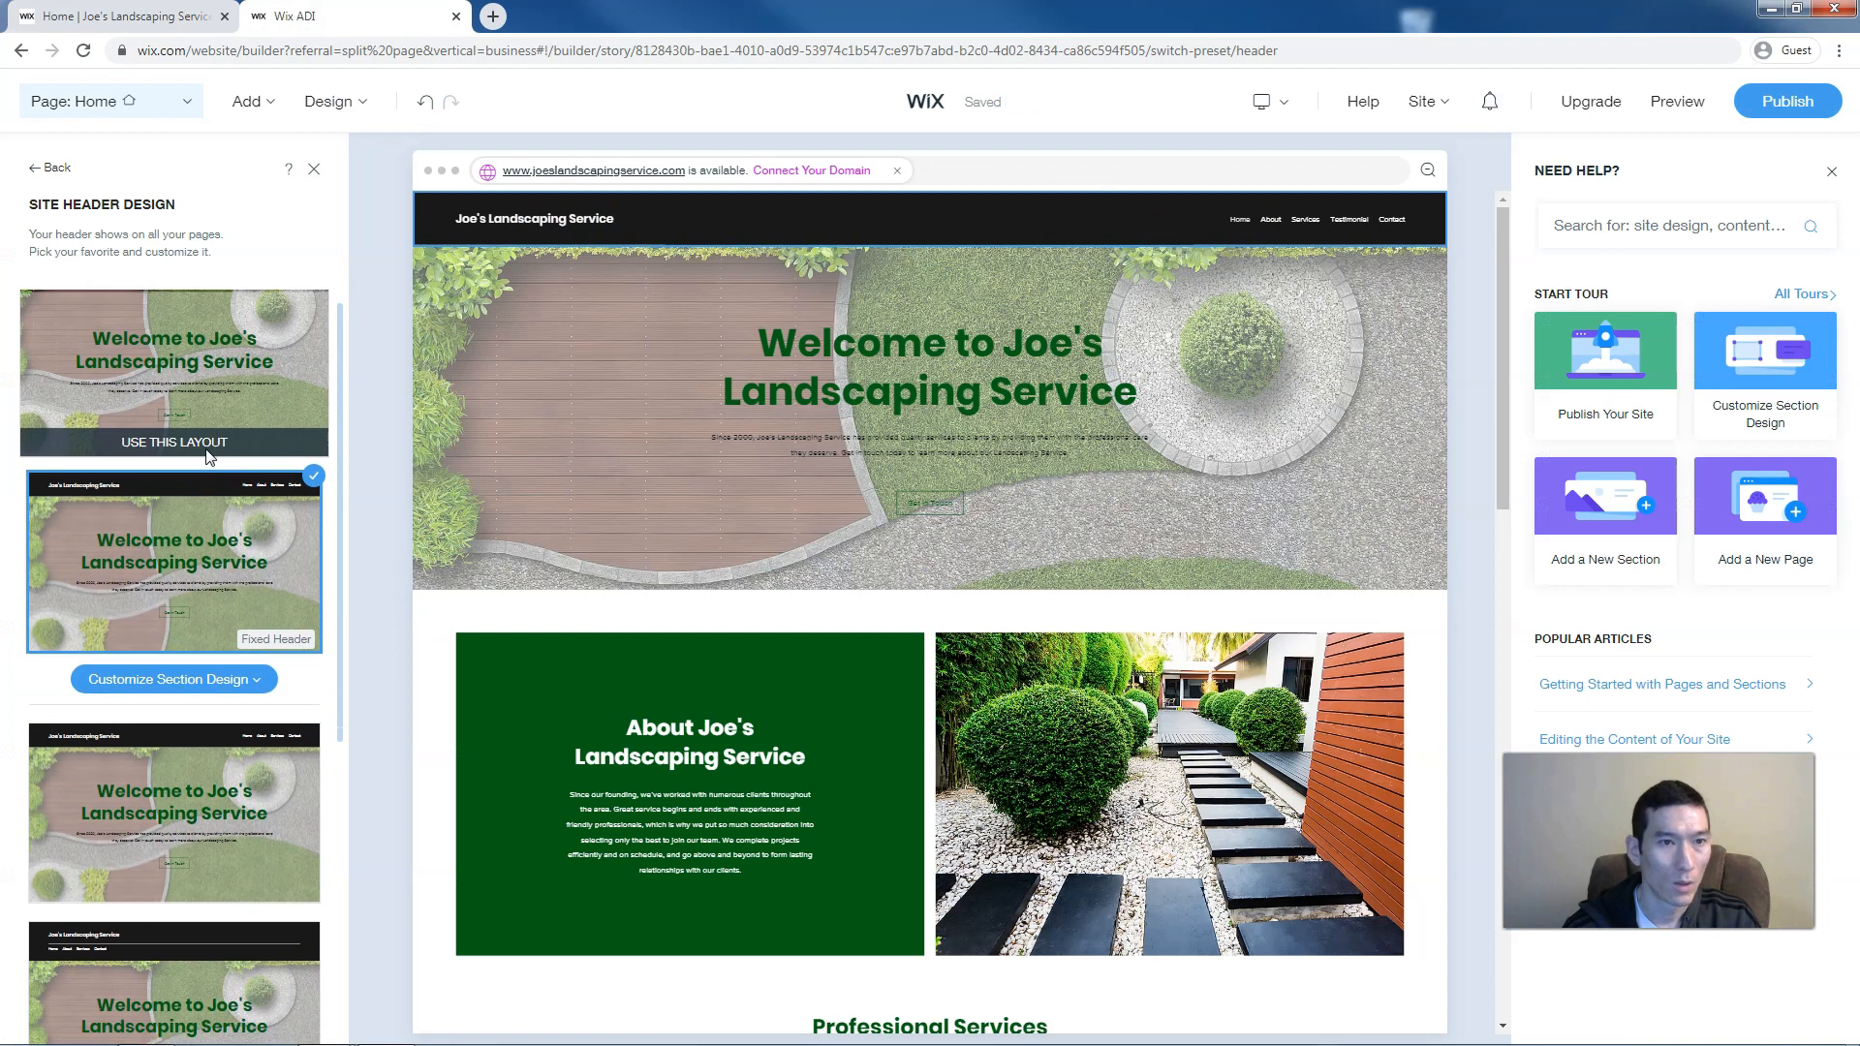
click(208, 452)
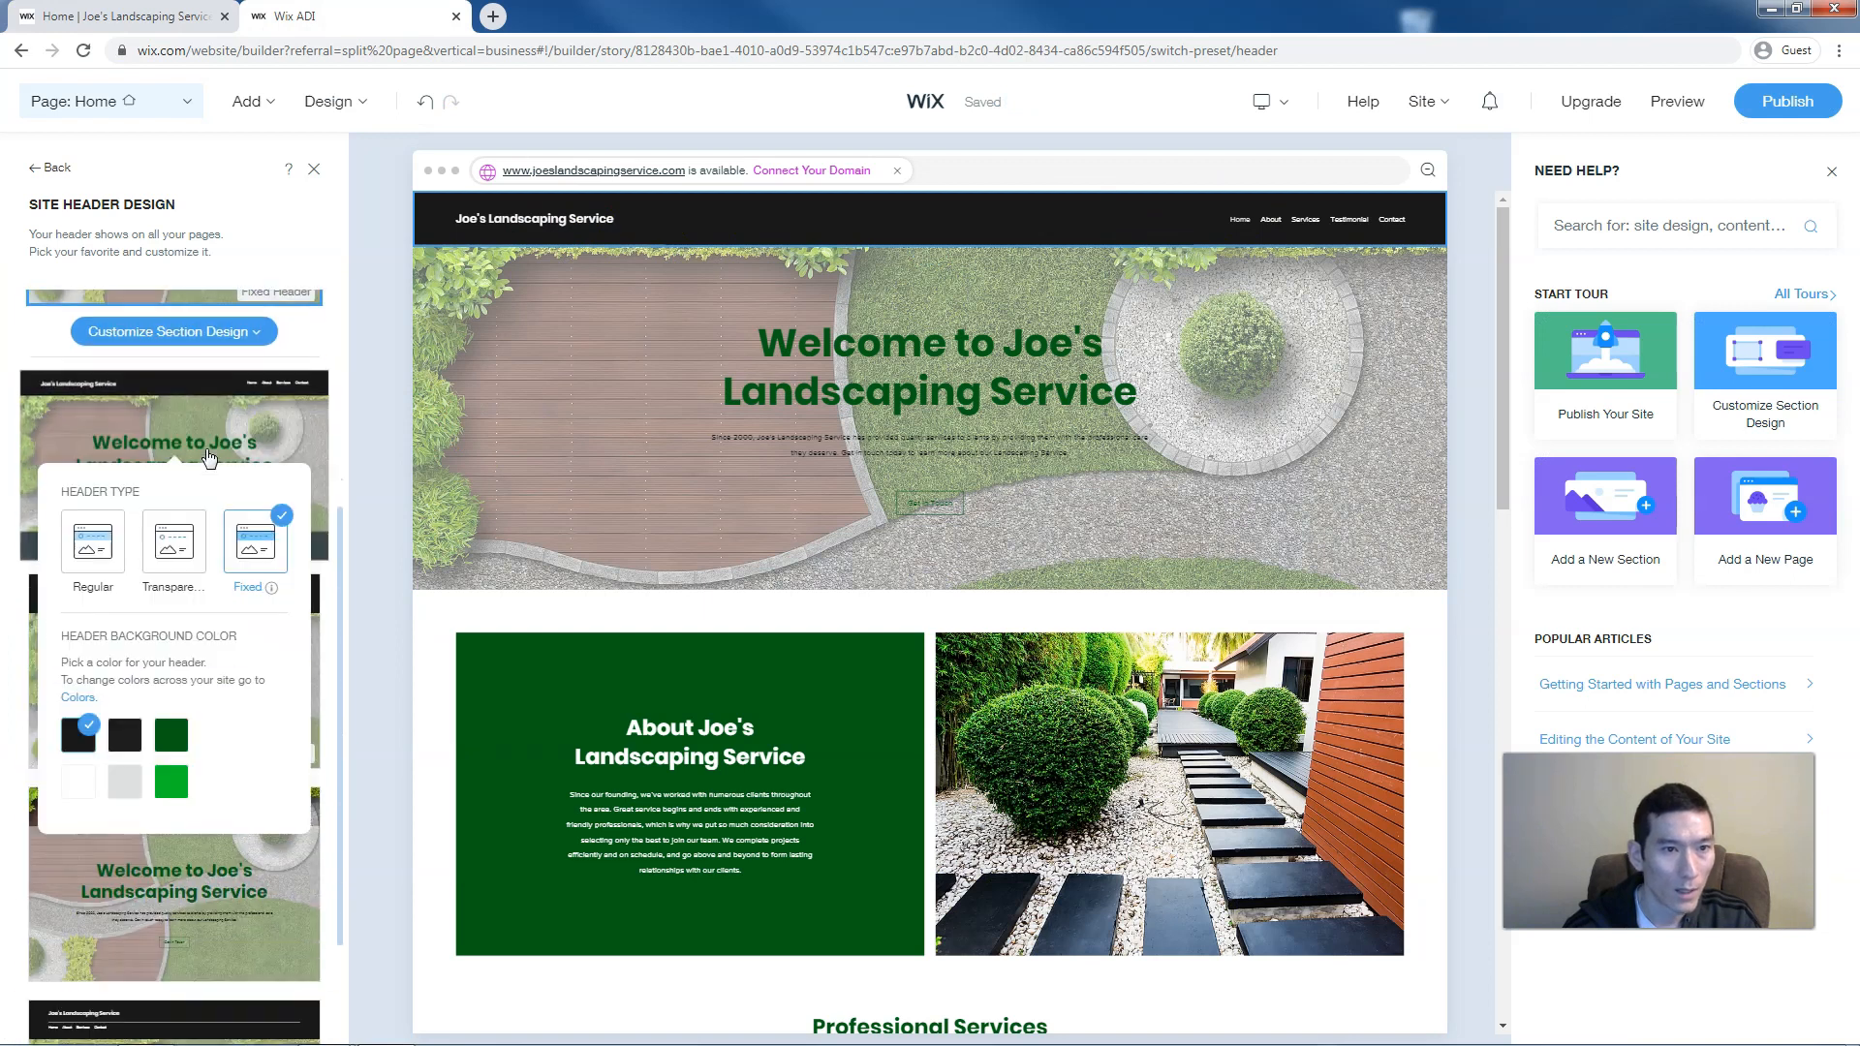
click(331, 444)
click(188, 571)
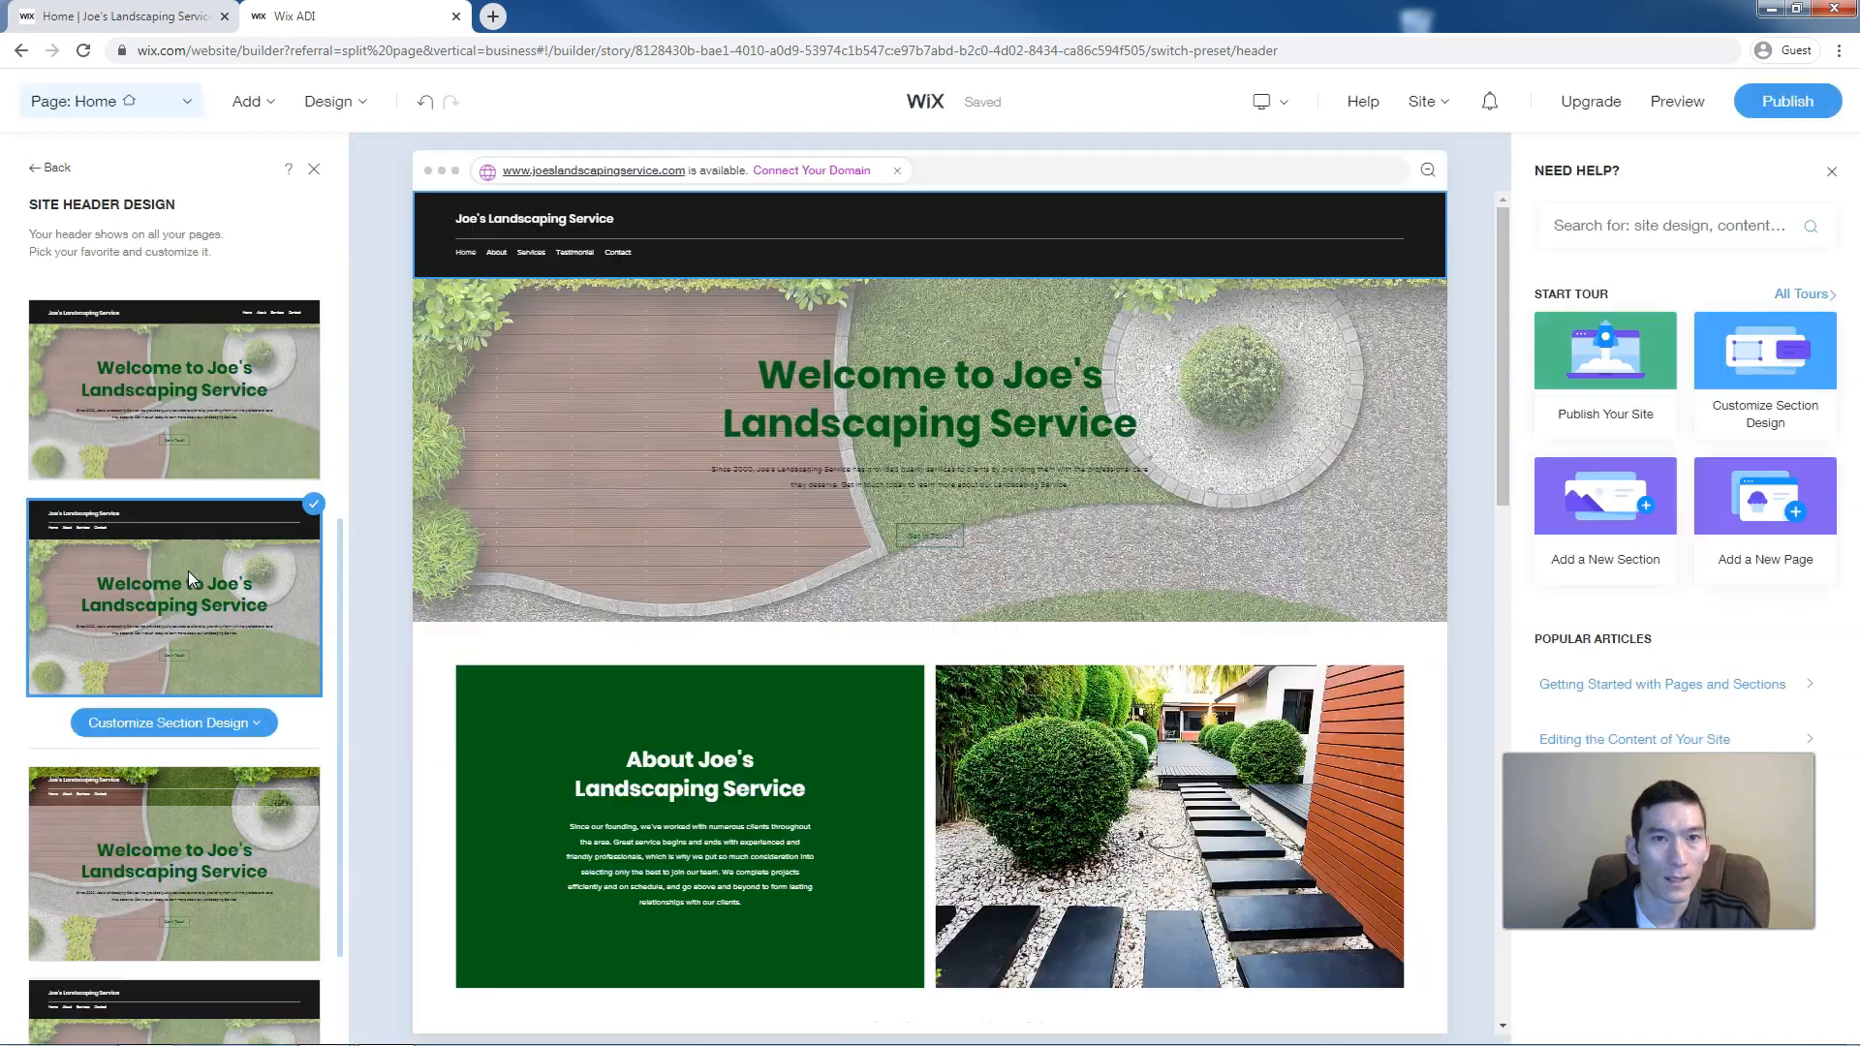
click(174, 724)
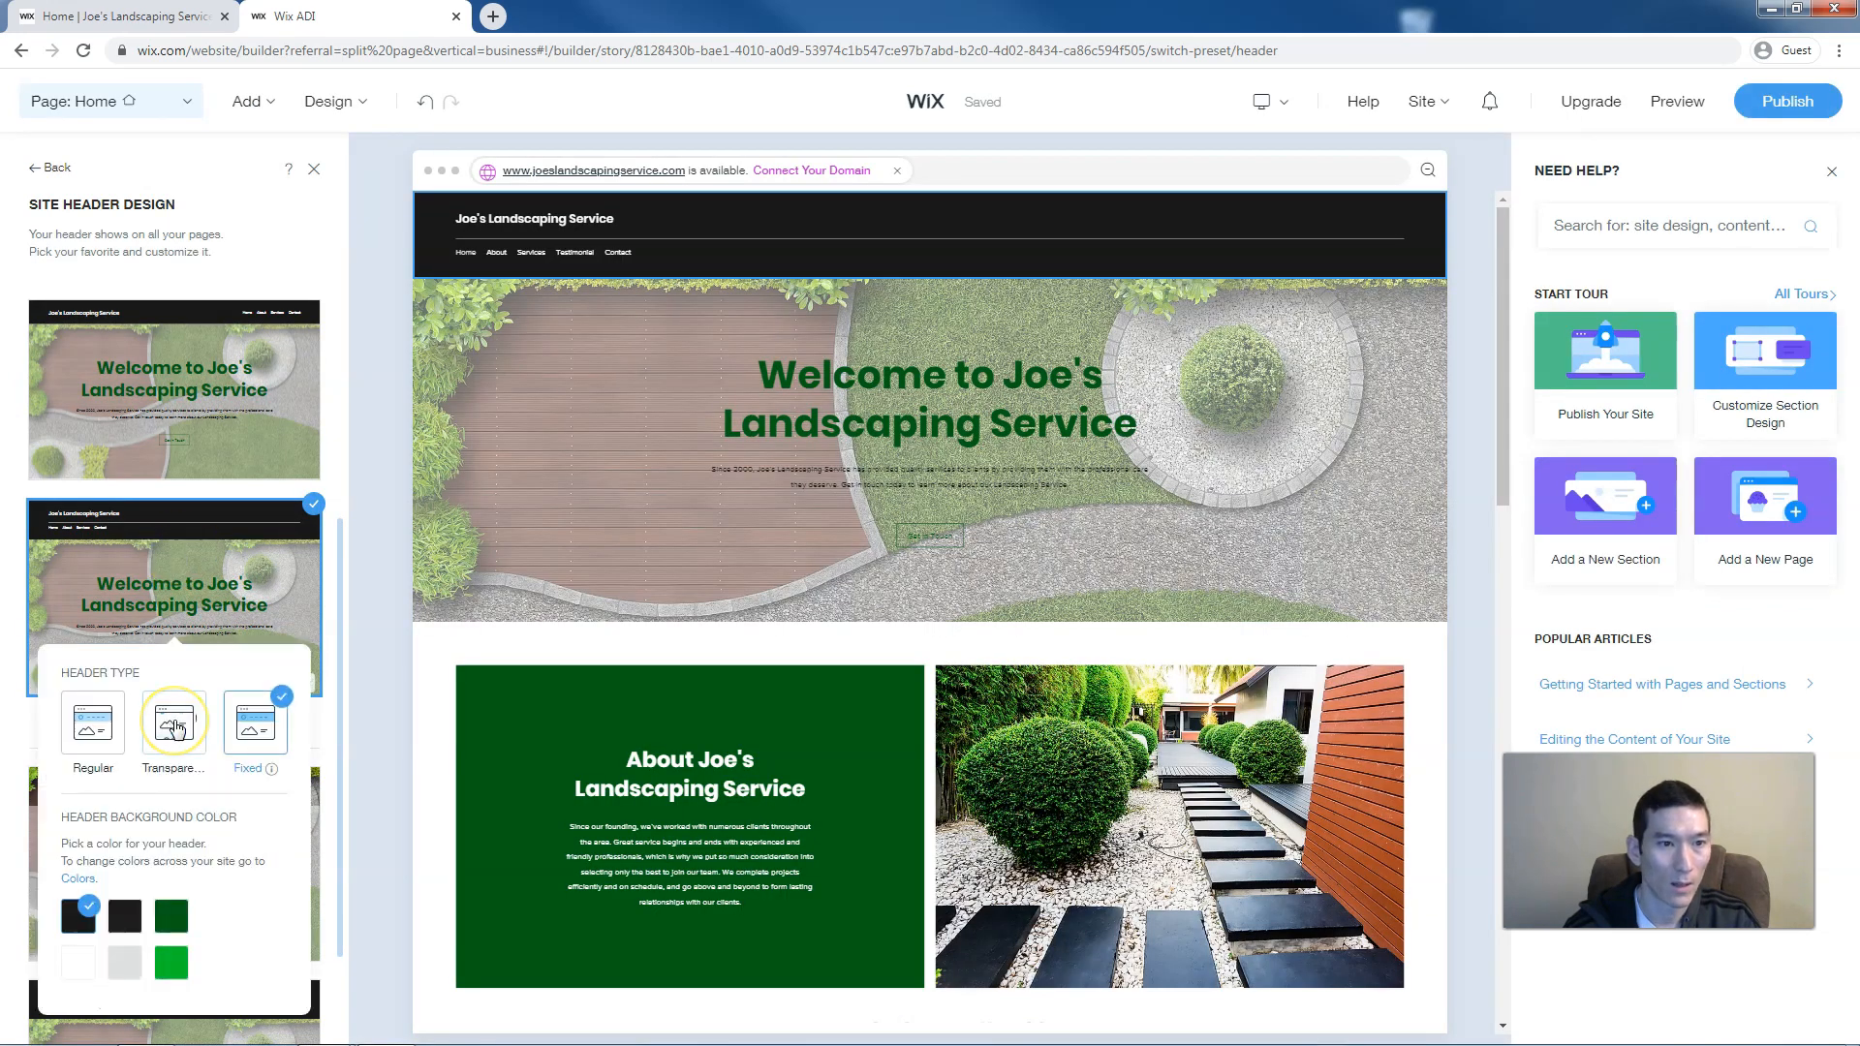
click(175, 726)
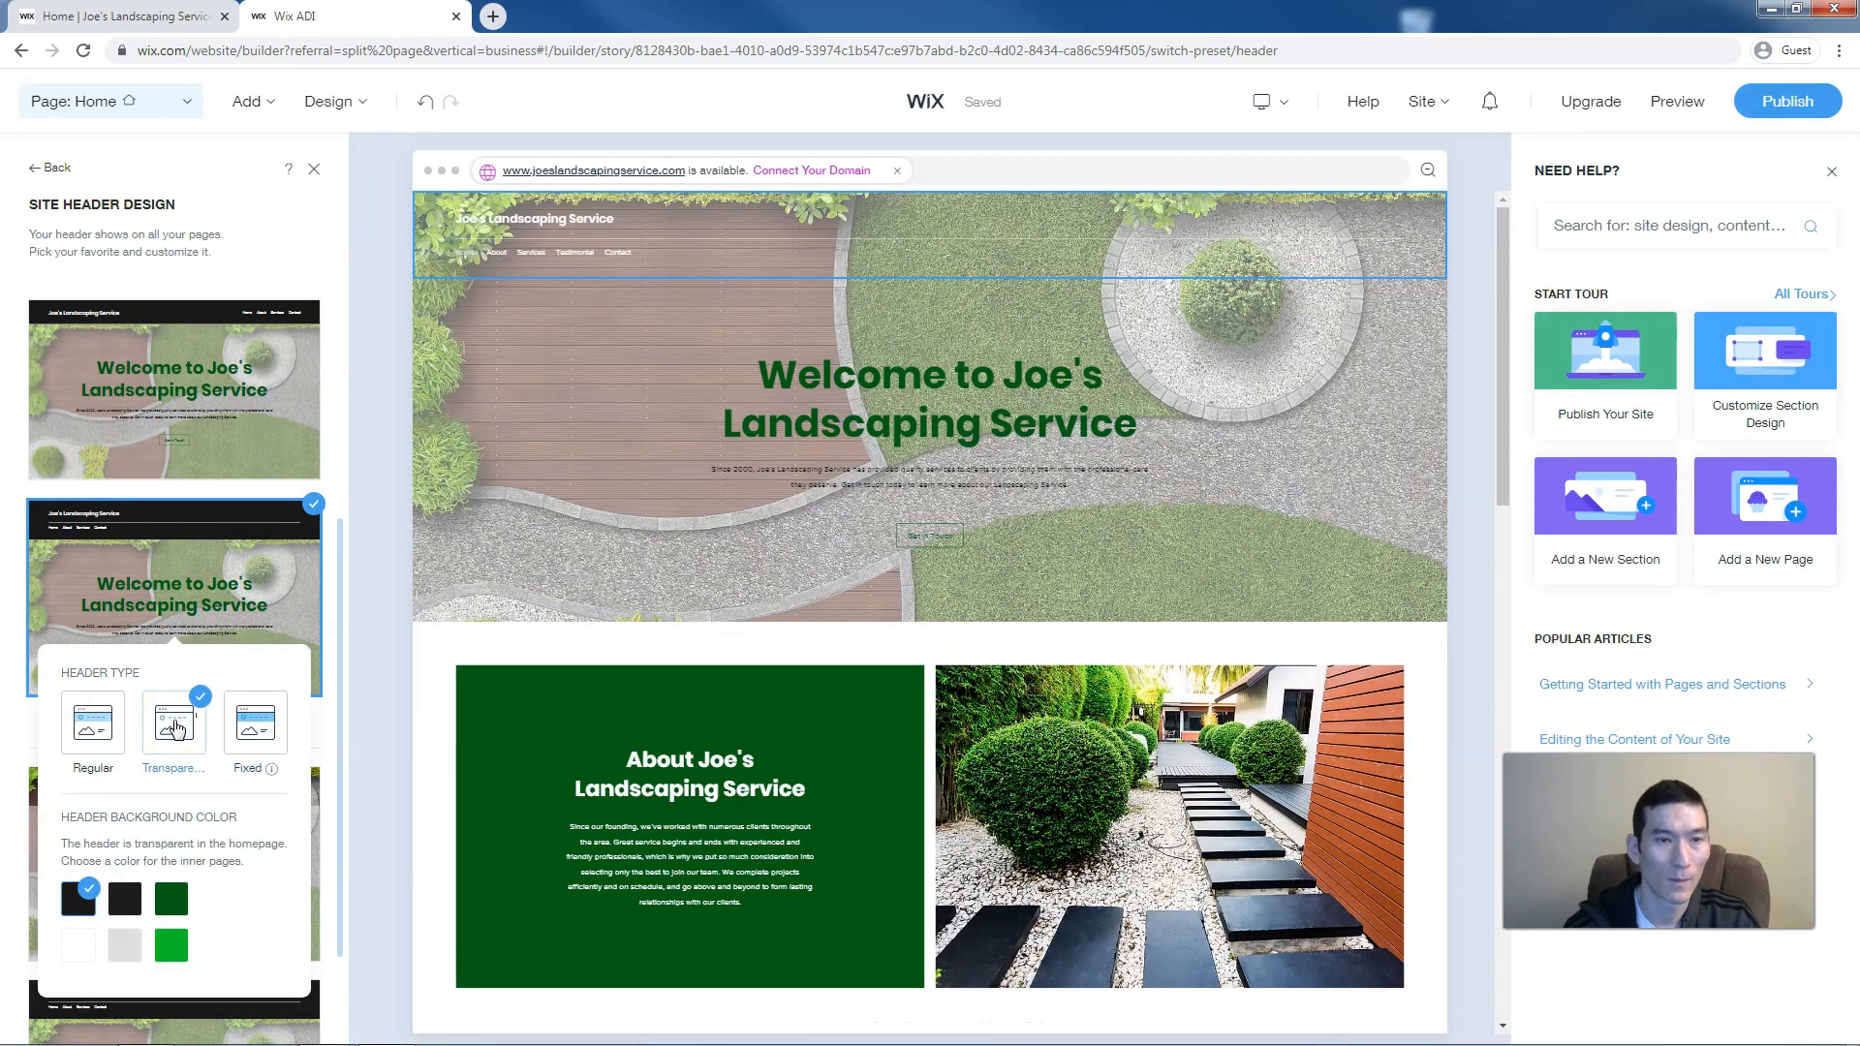
click(516, 486)
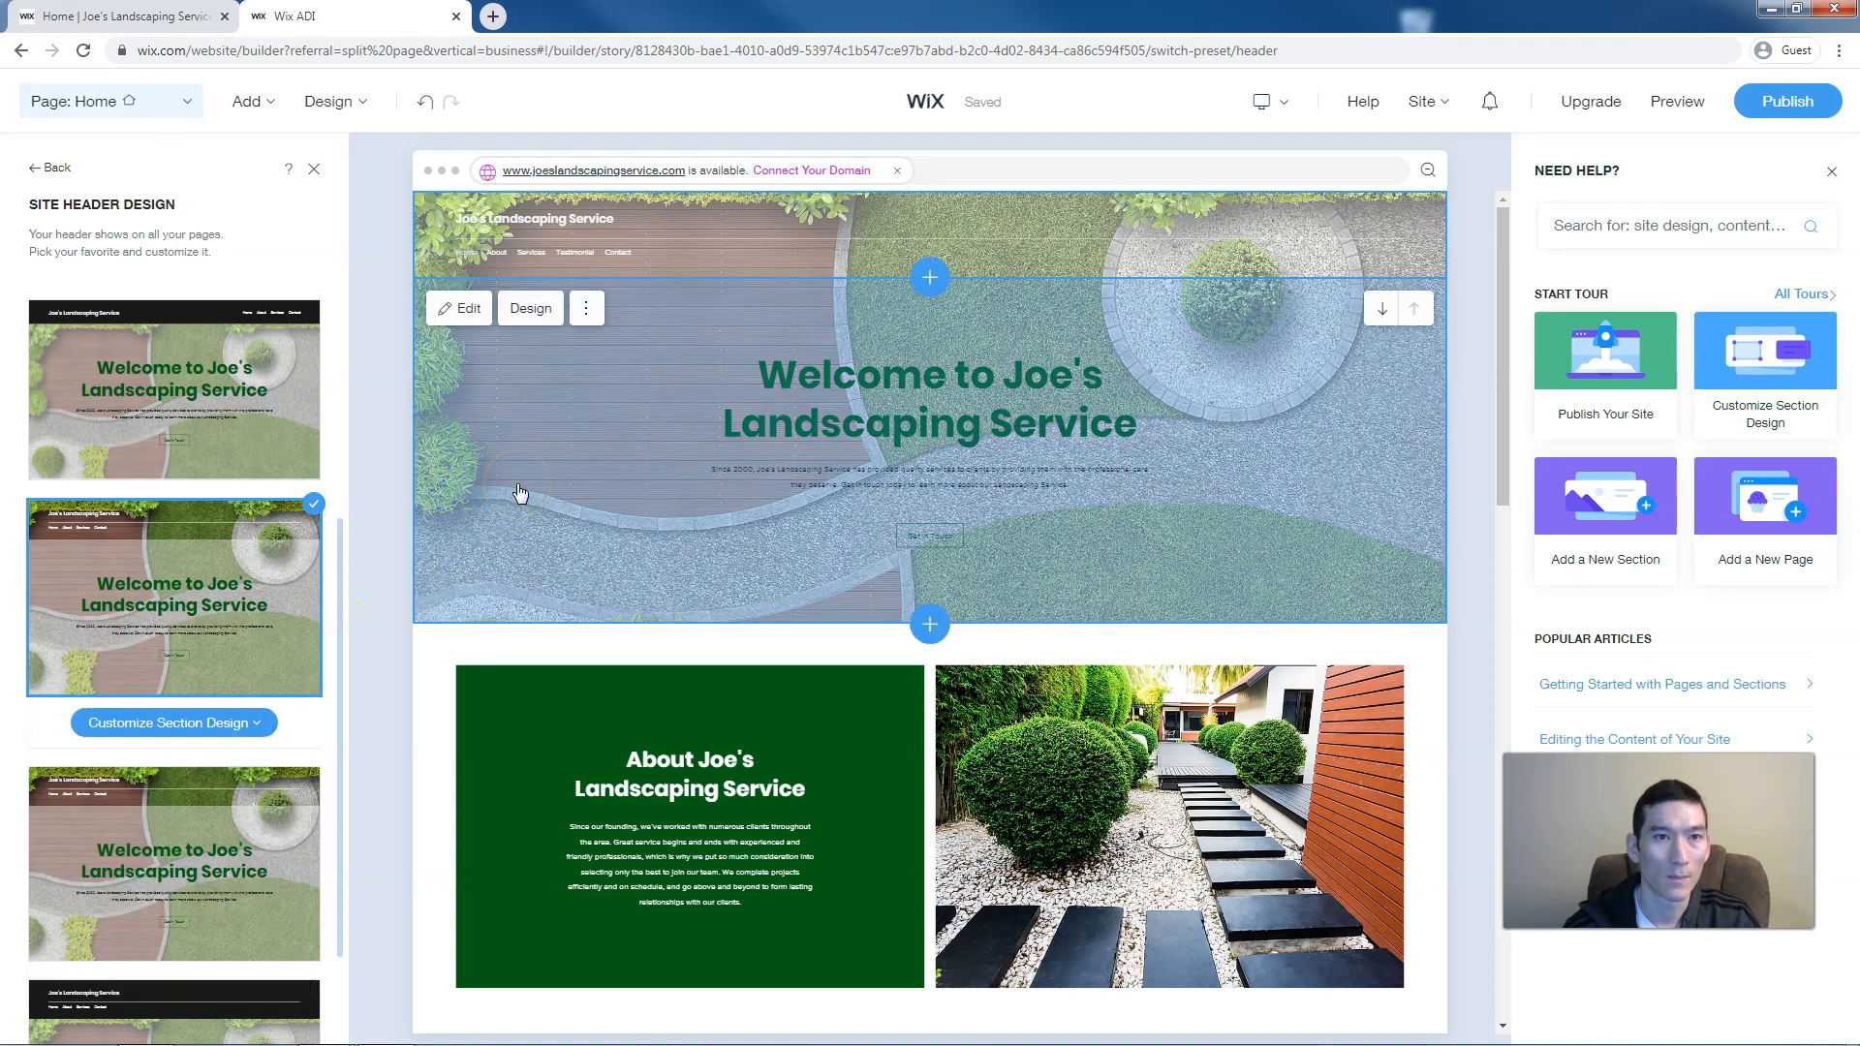
scroll(283, 452, up, 4)
scroll(288, 455, up, 1)
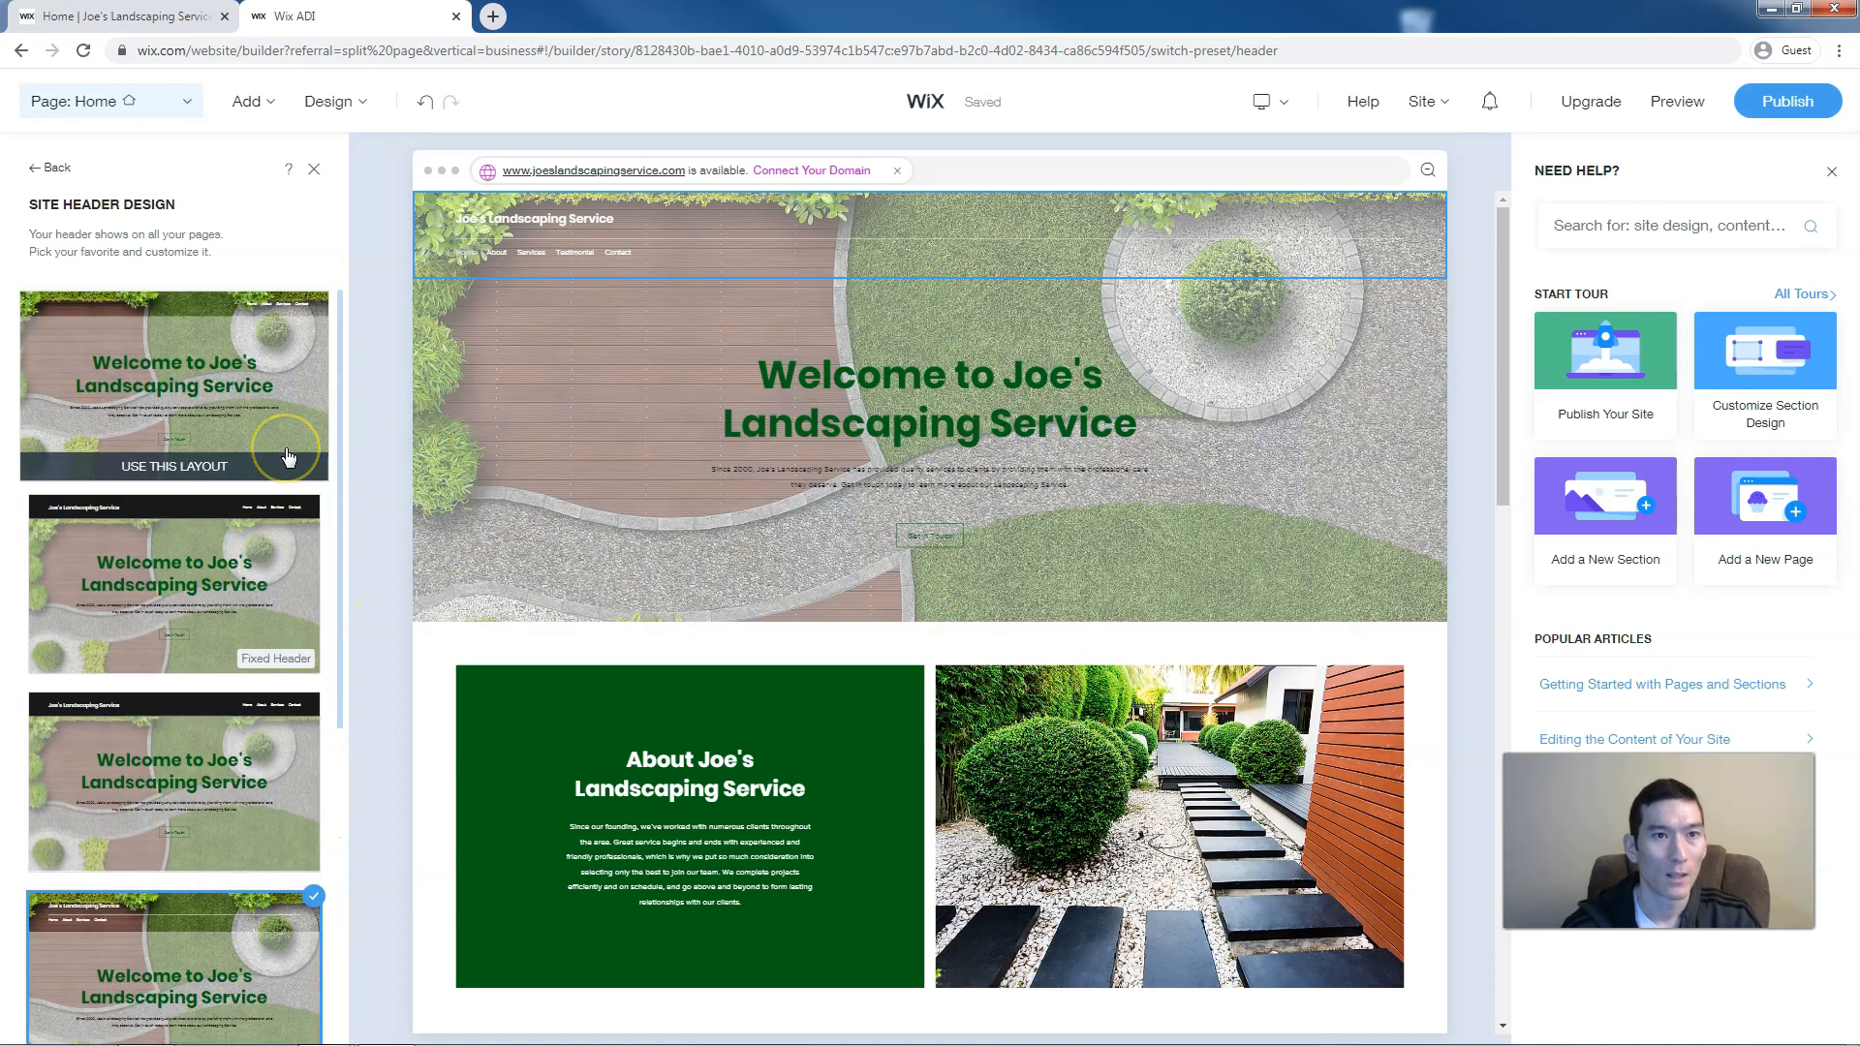
click(314, 172)
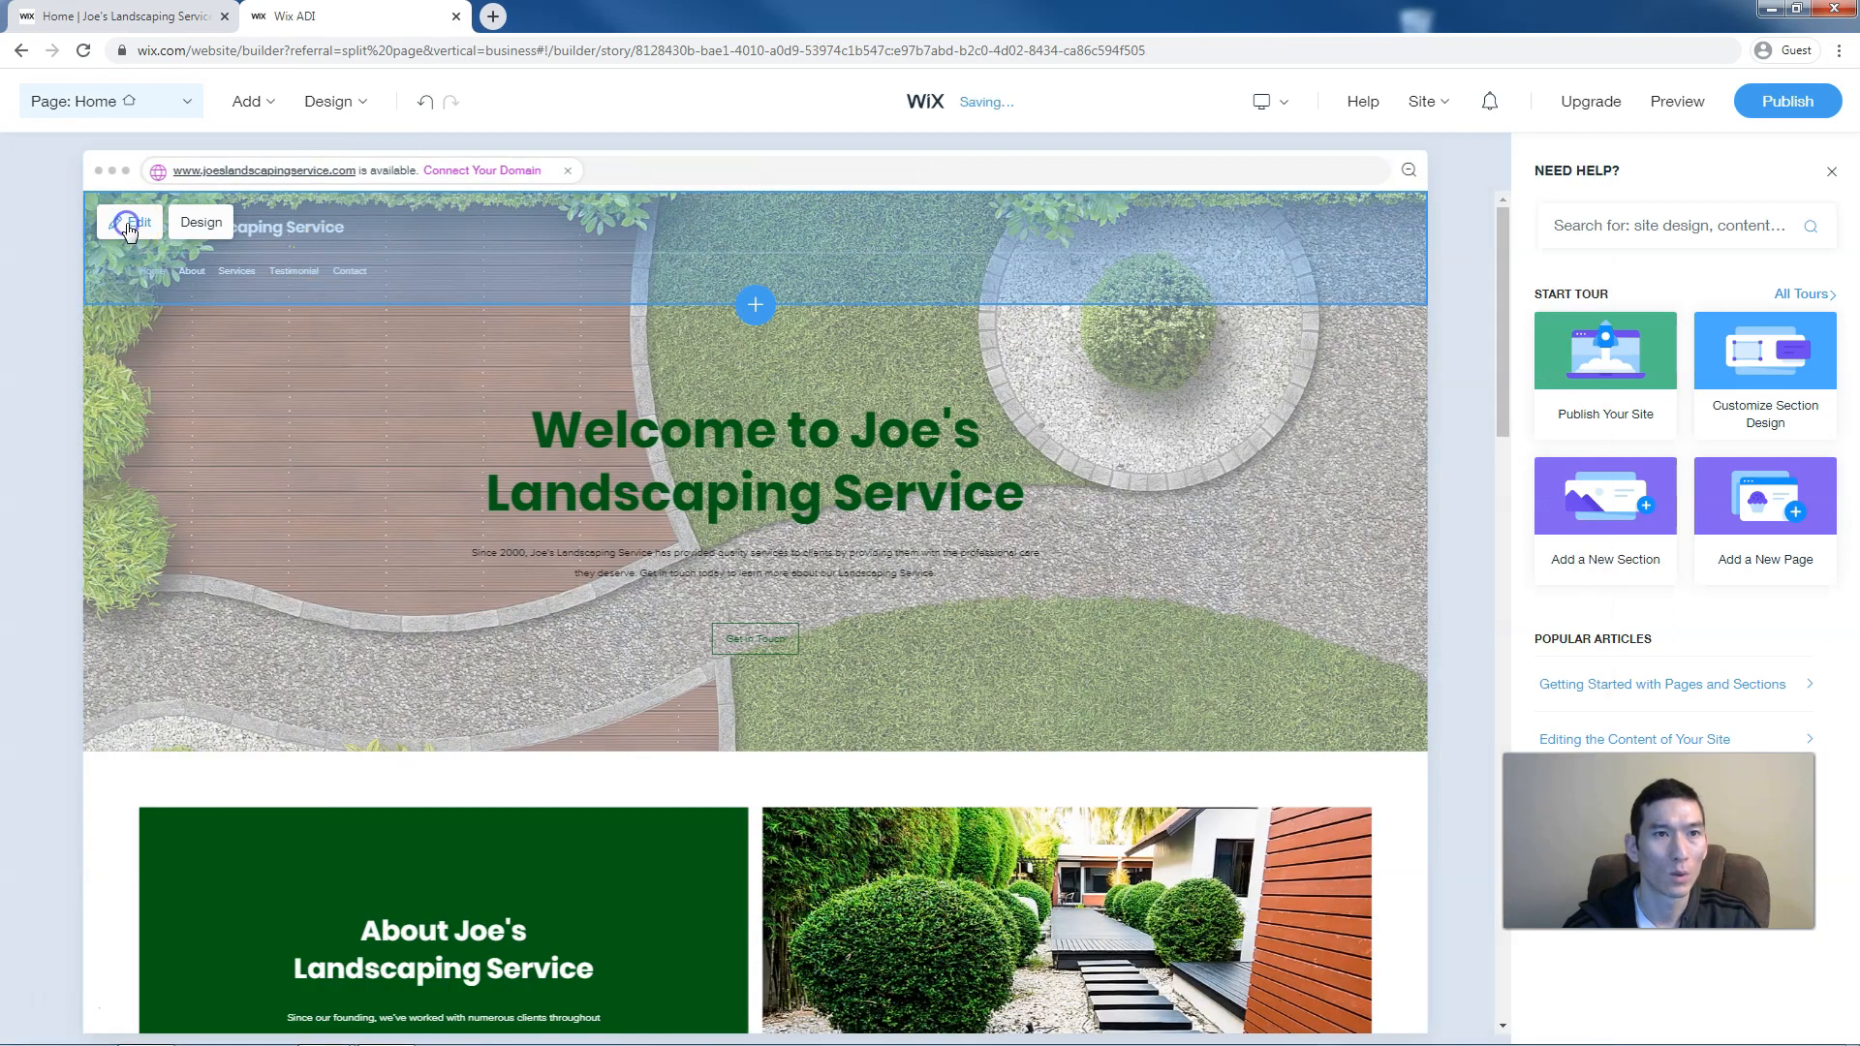
Enable a logo in the header beside Joe's Landscaping Service and open its media settings
click(129, 227)
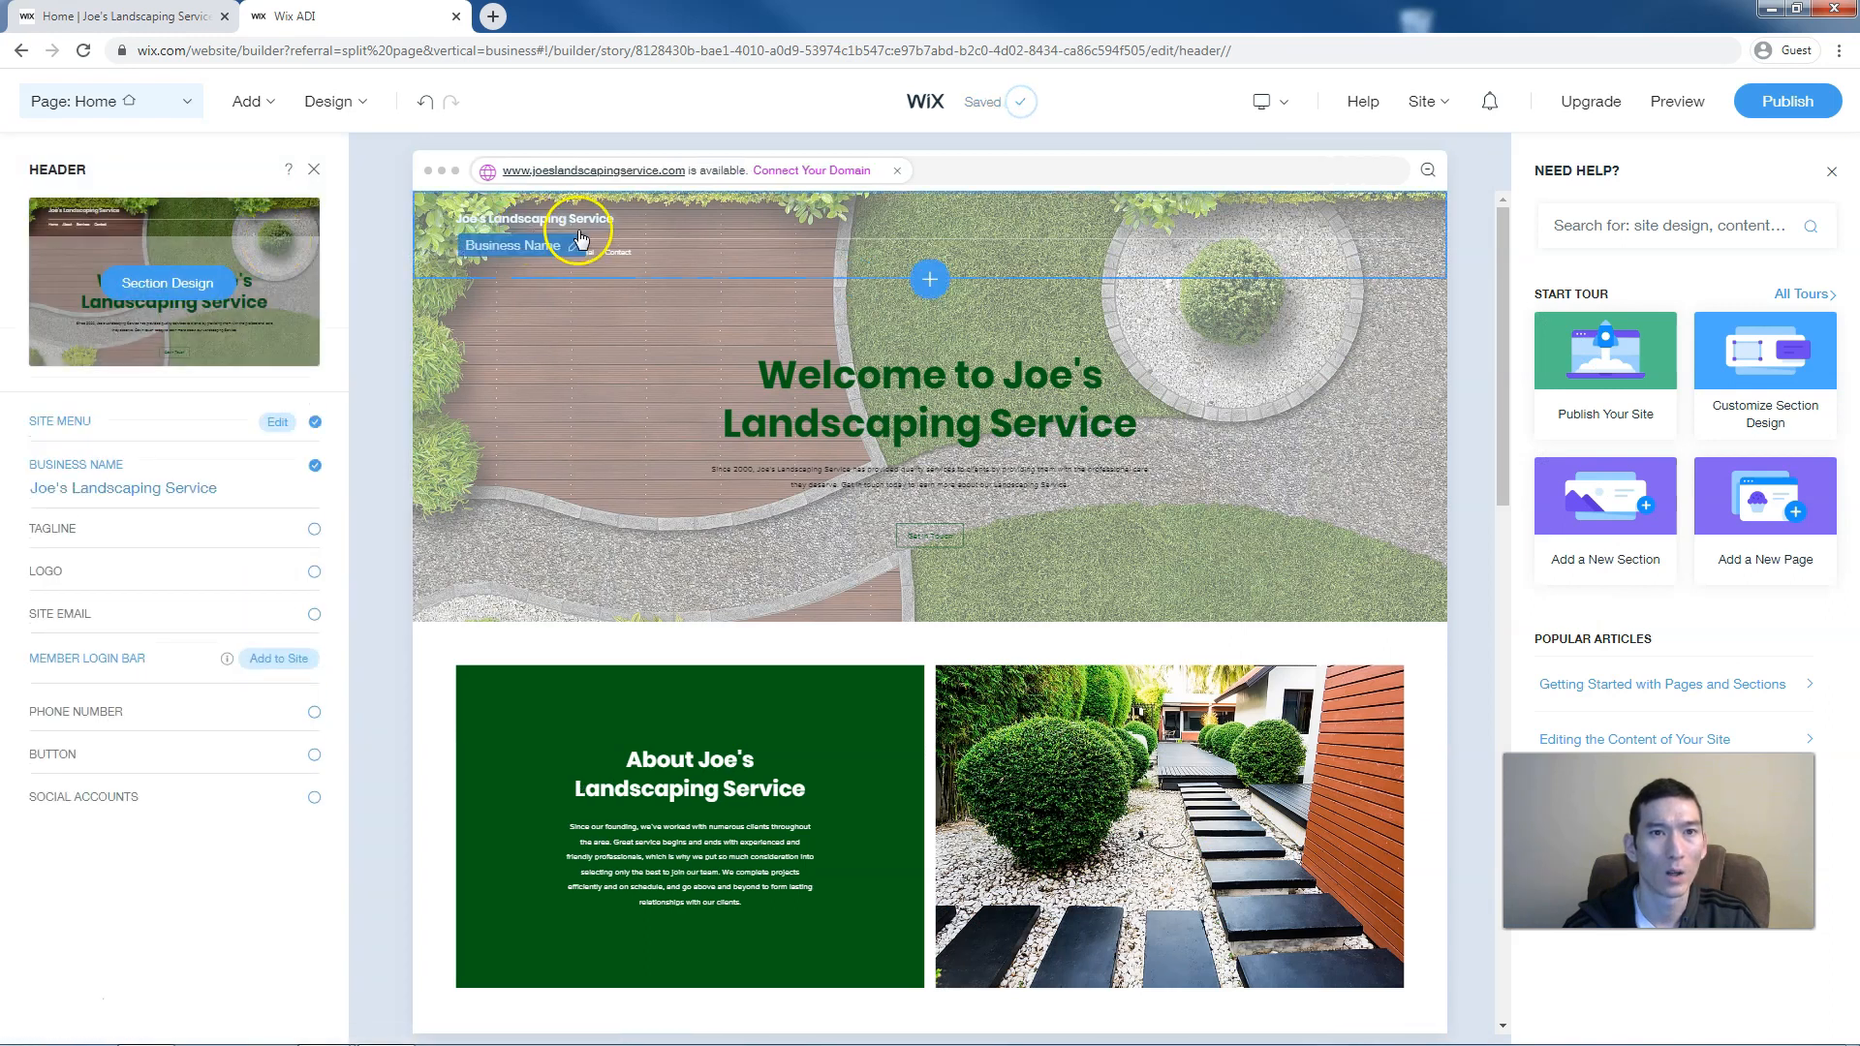
click(314, 169)
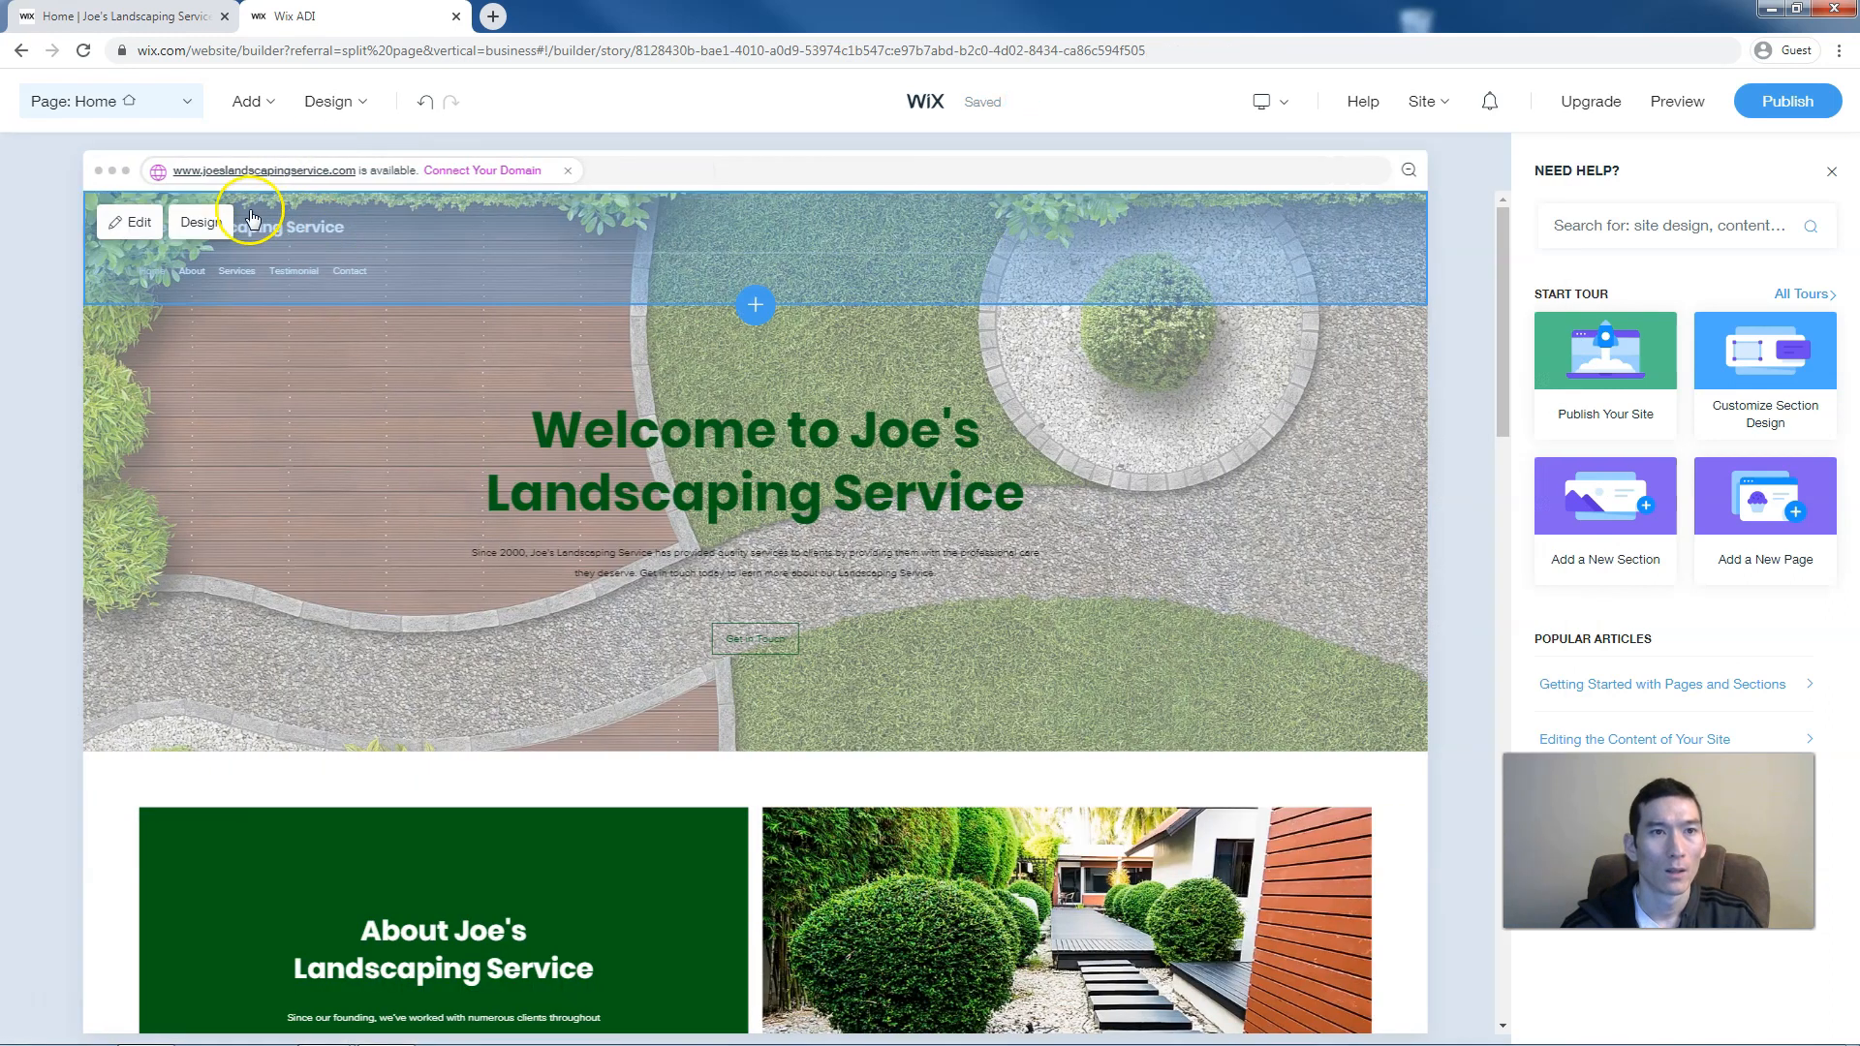
click(132, 223)
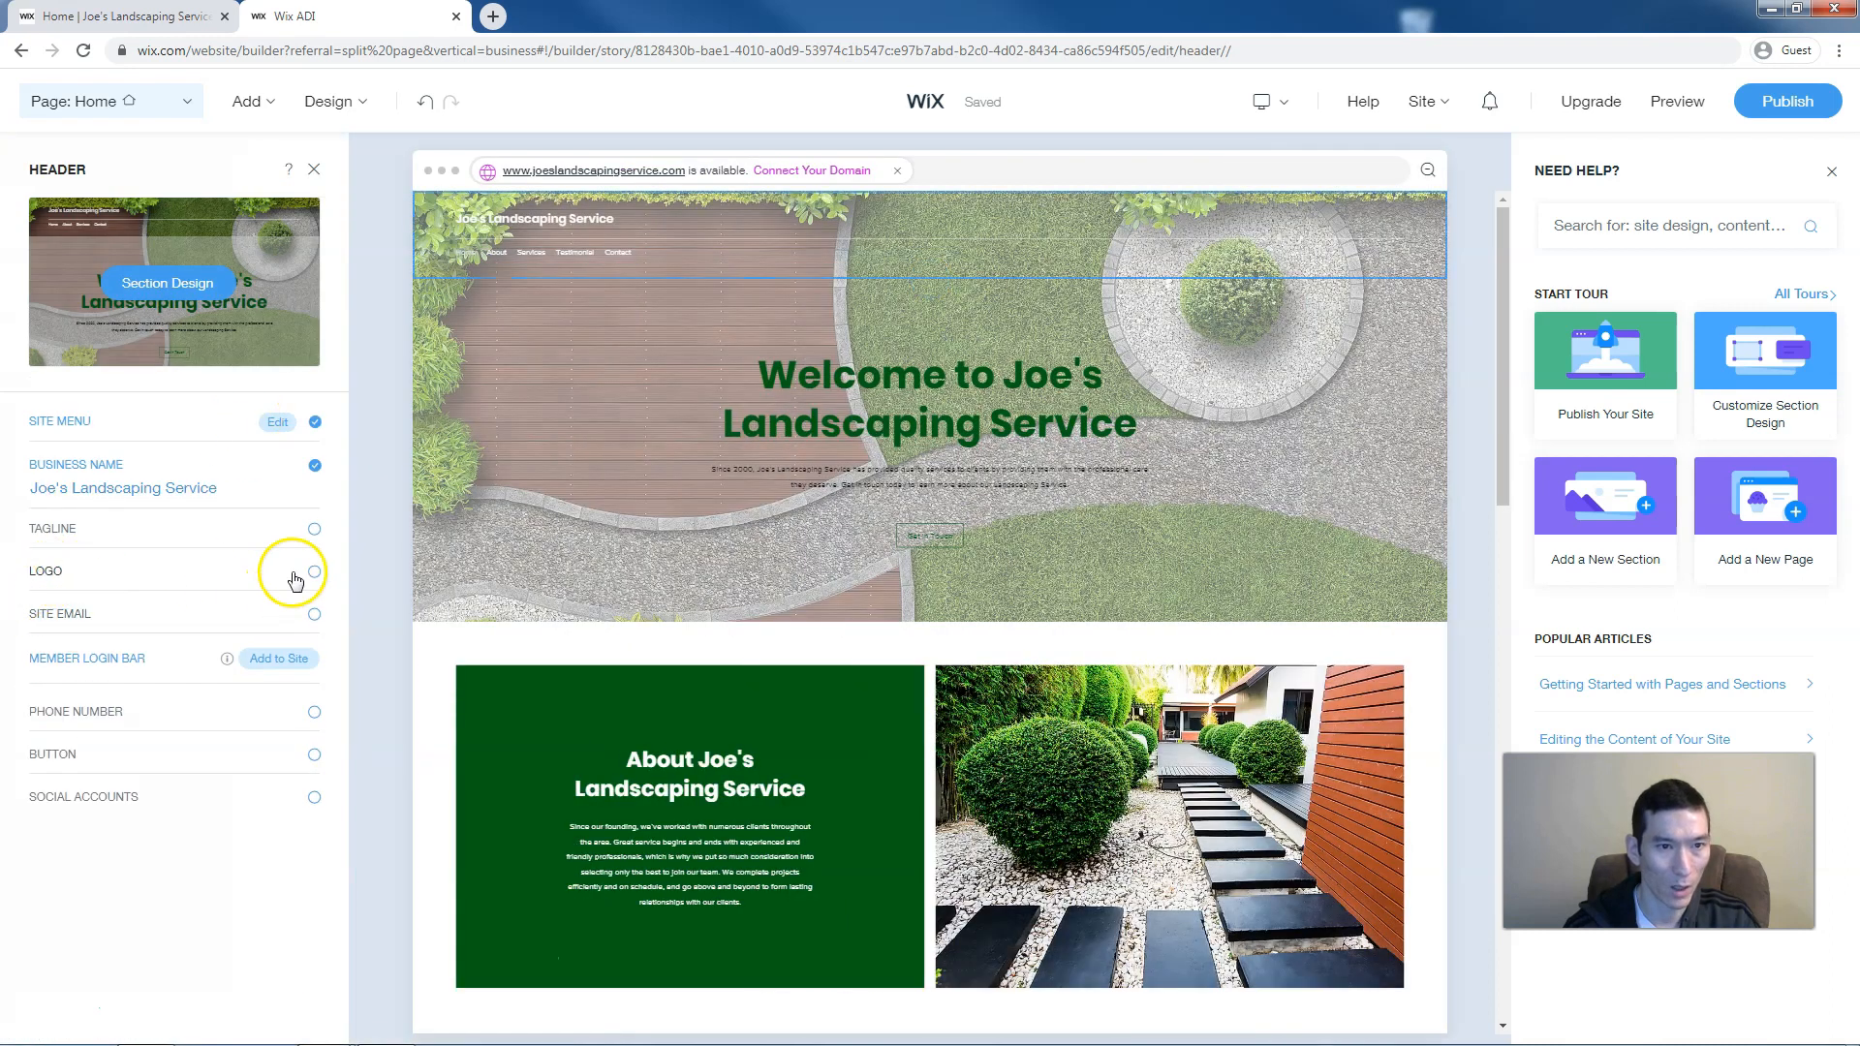
click(315, 574)
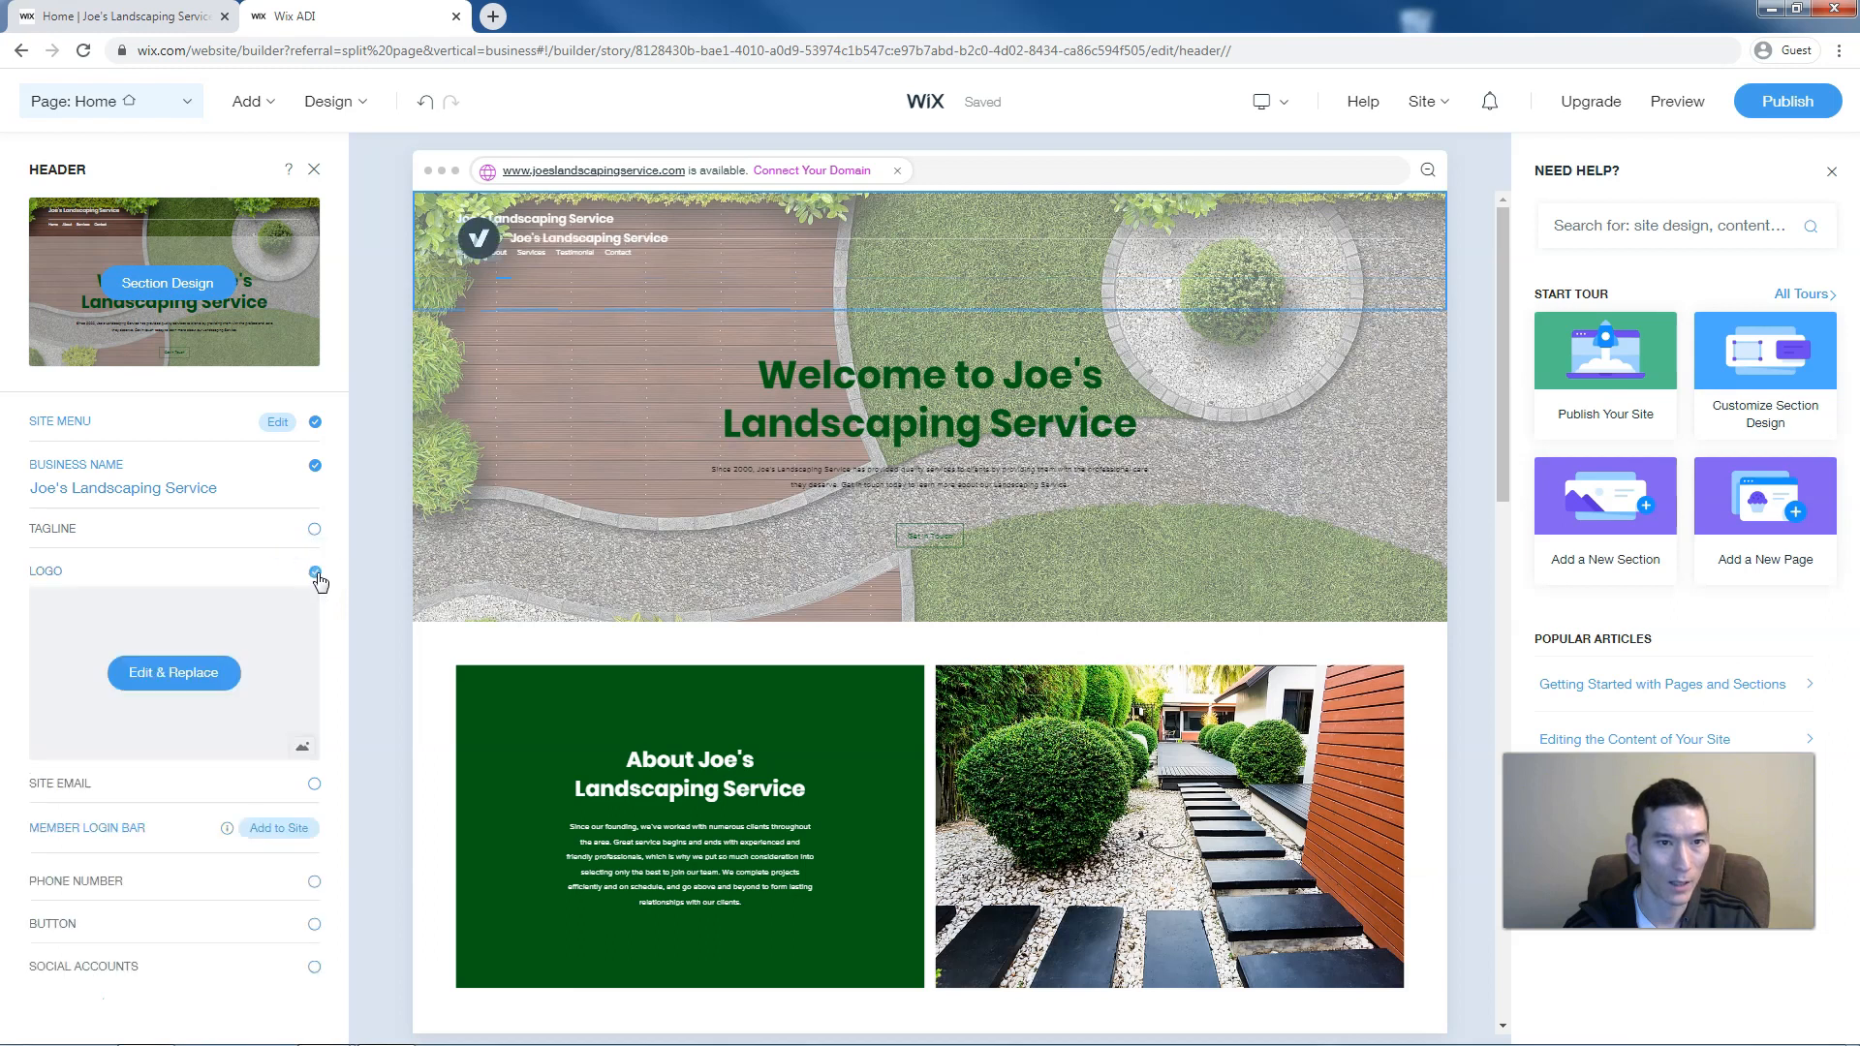
click(179, 678)
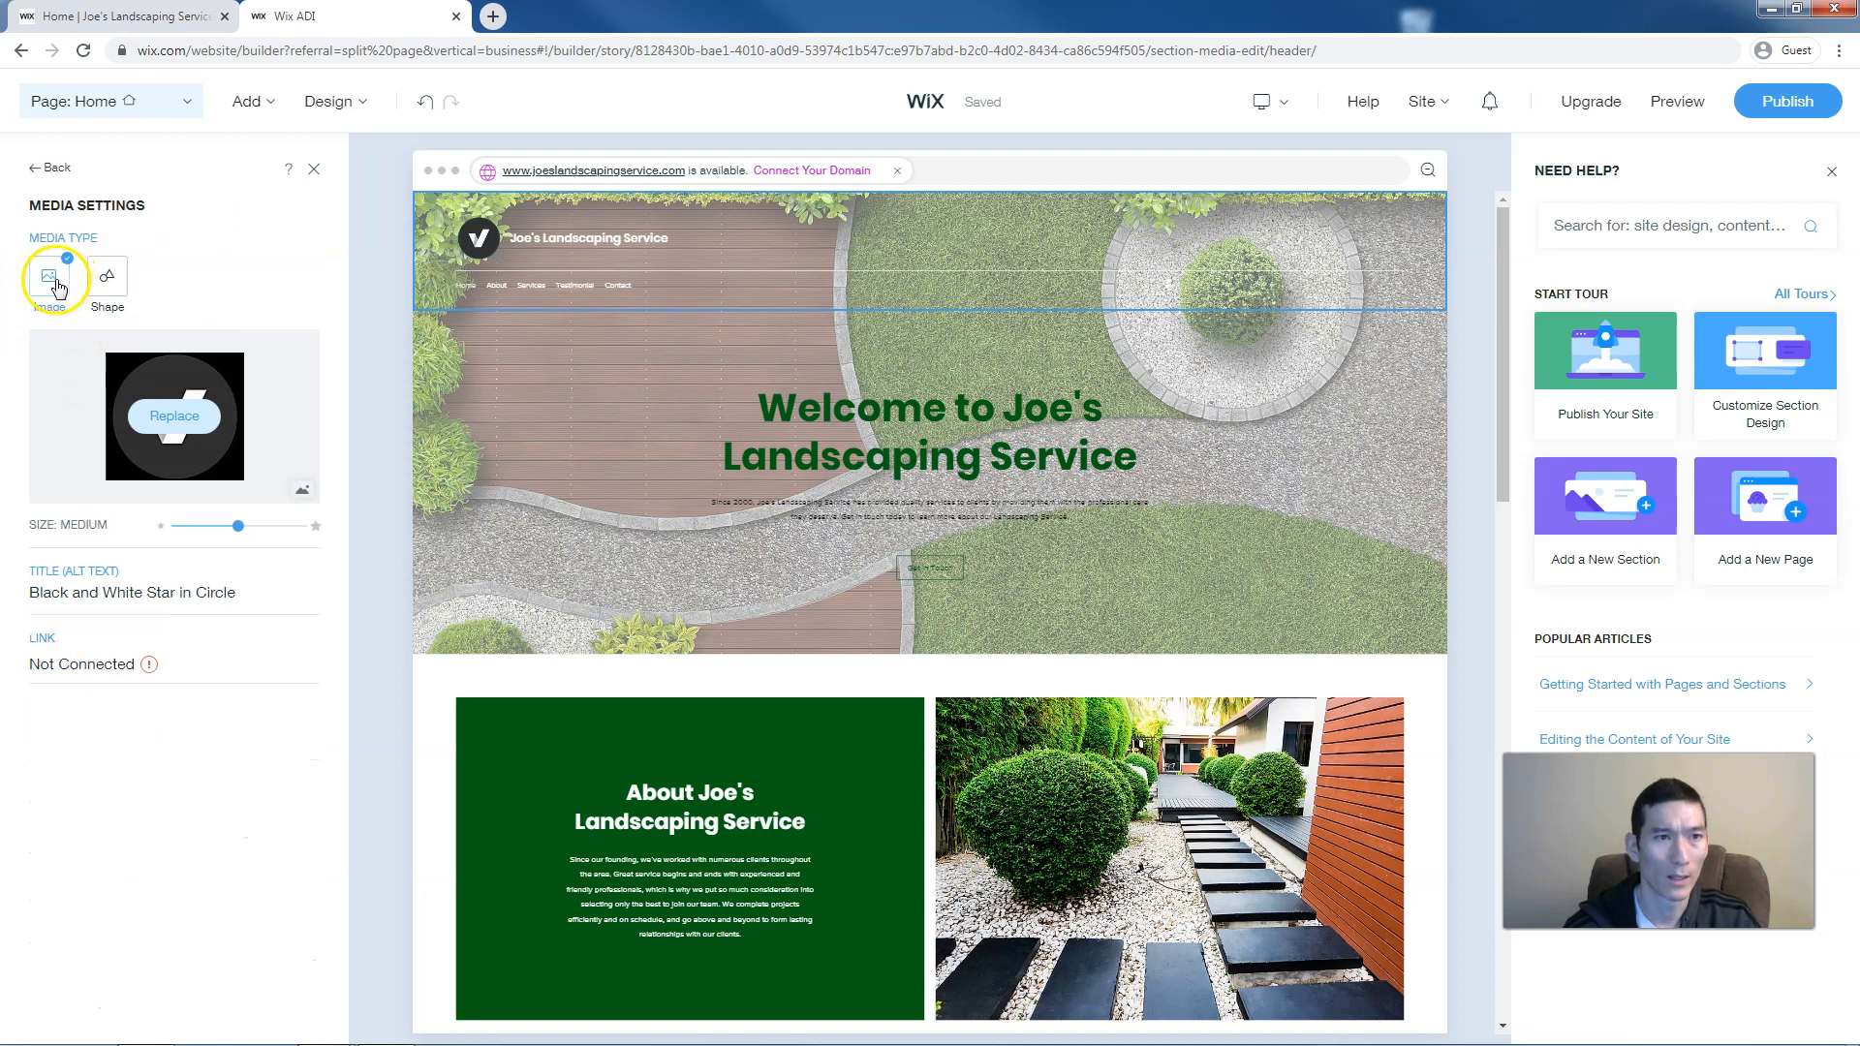
Browse for a replacement logo image, cancel the upload, and switch the logo to a vector shape
click(180, 415)
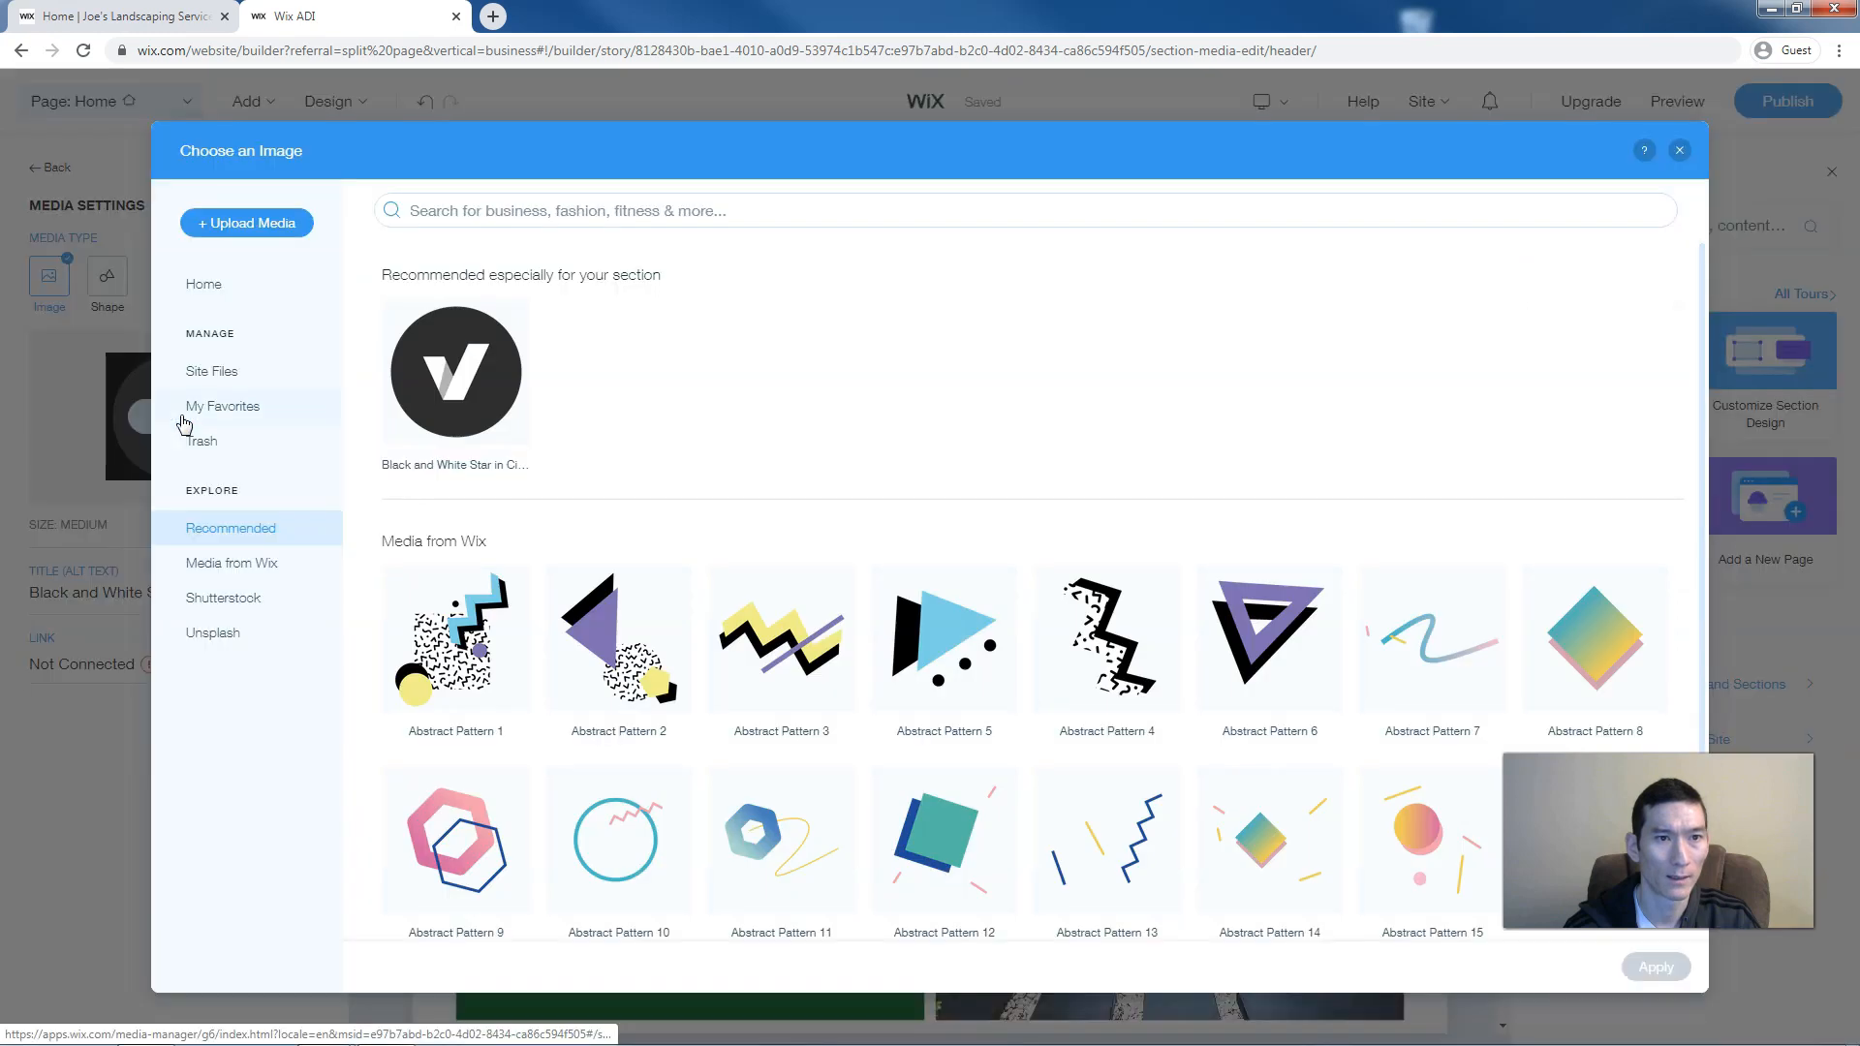
click(222, 373)
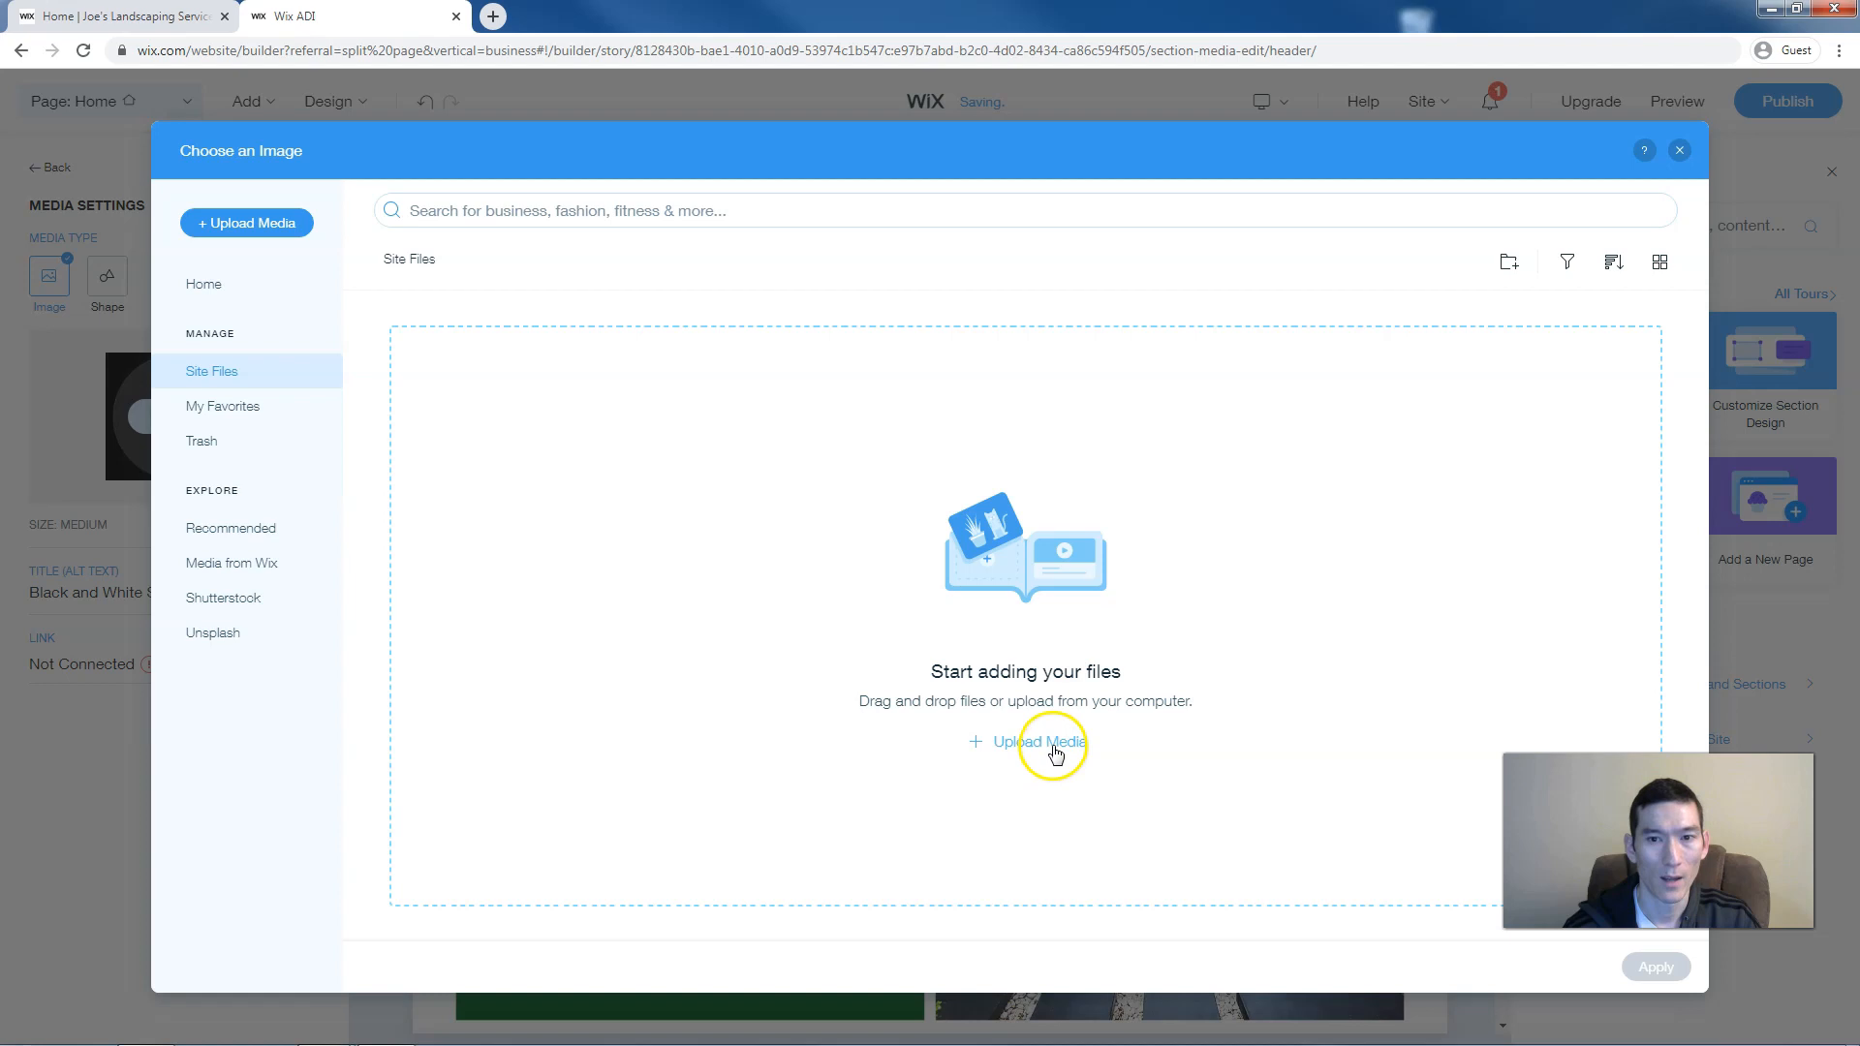
click(1053, 746)
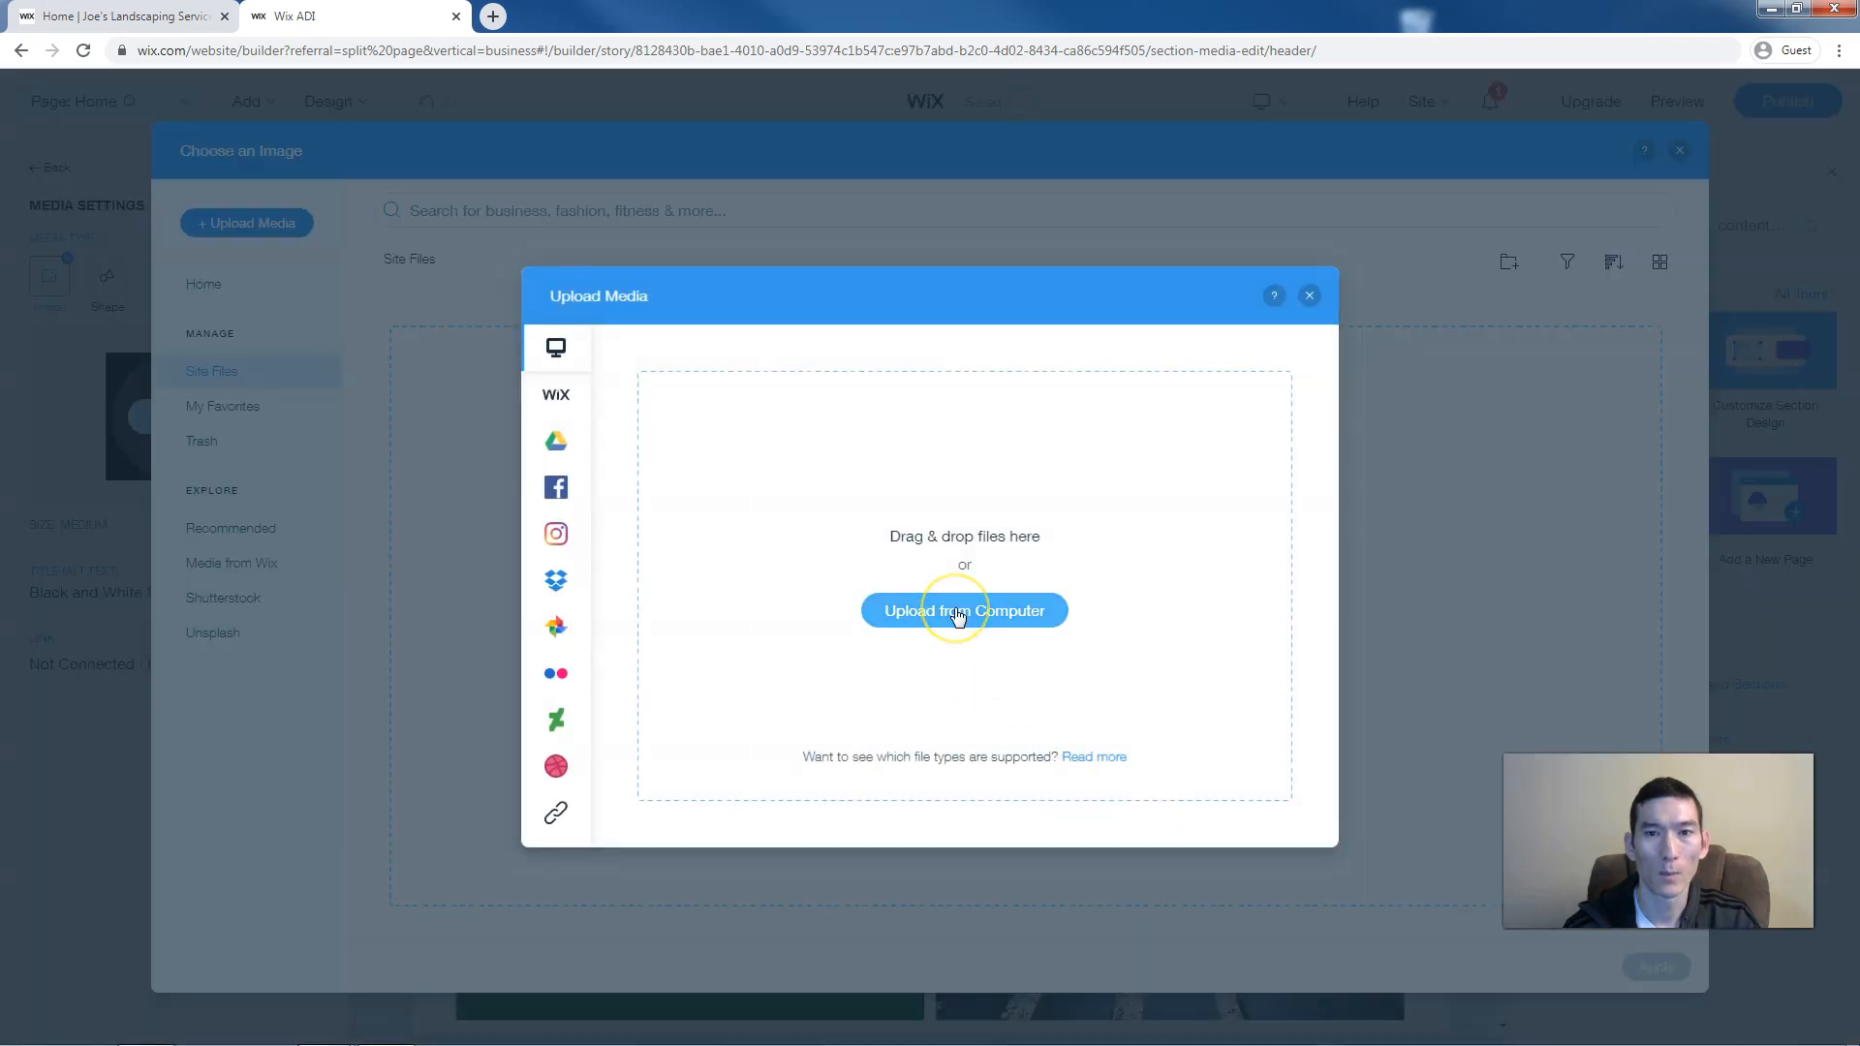
click(988, 595)
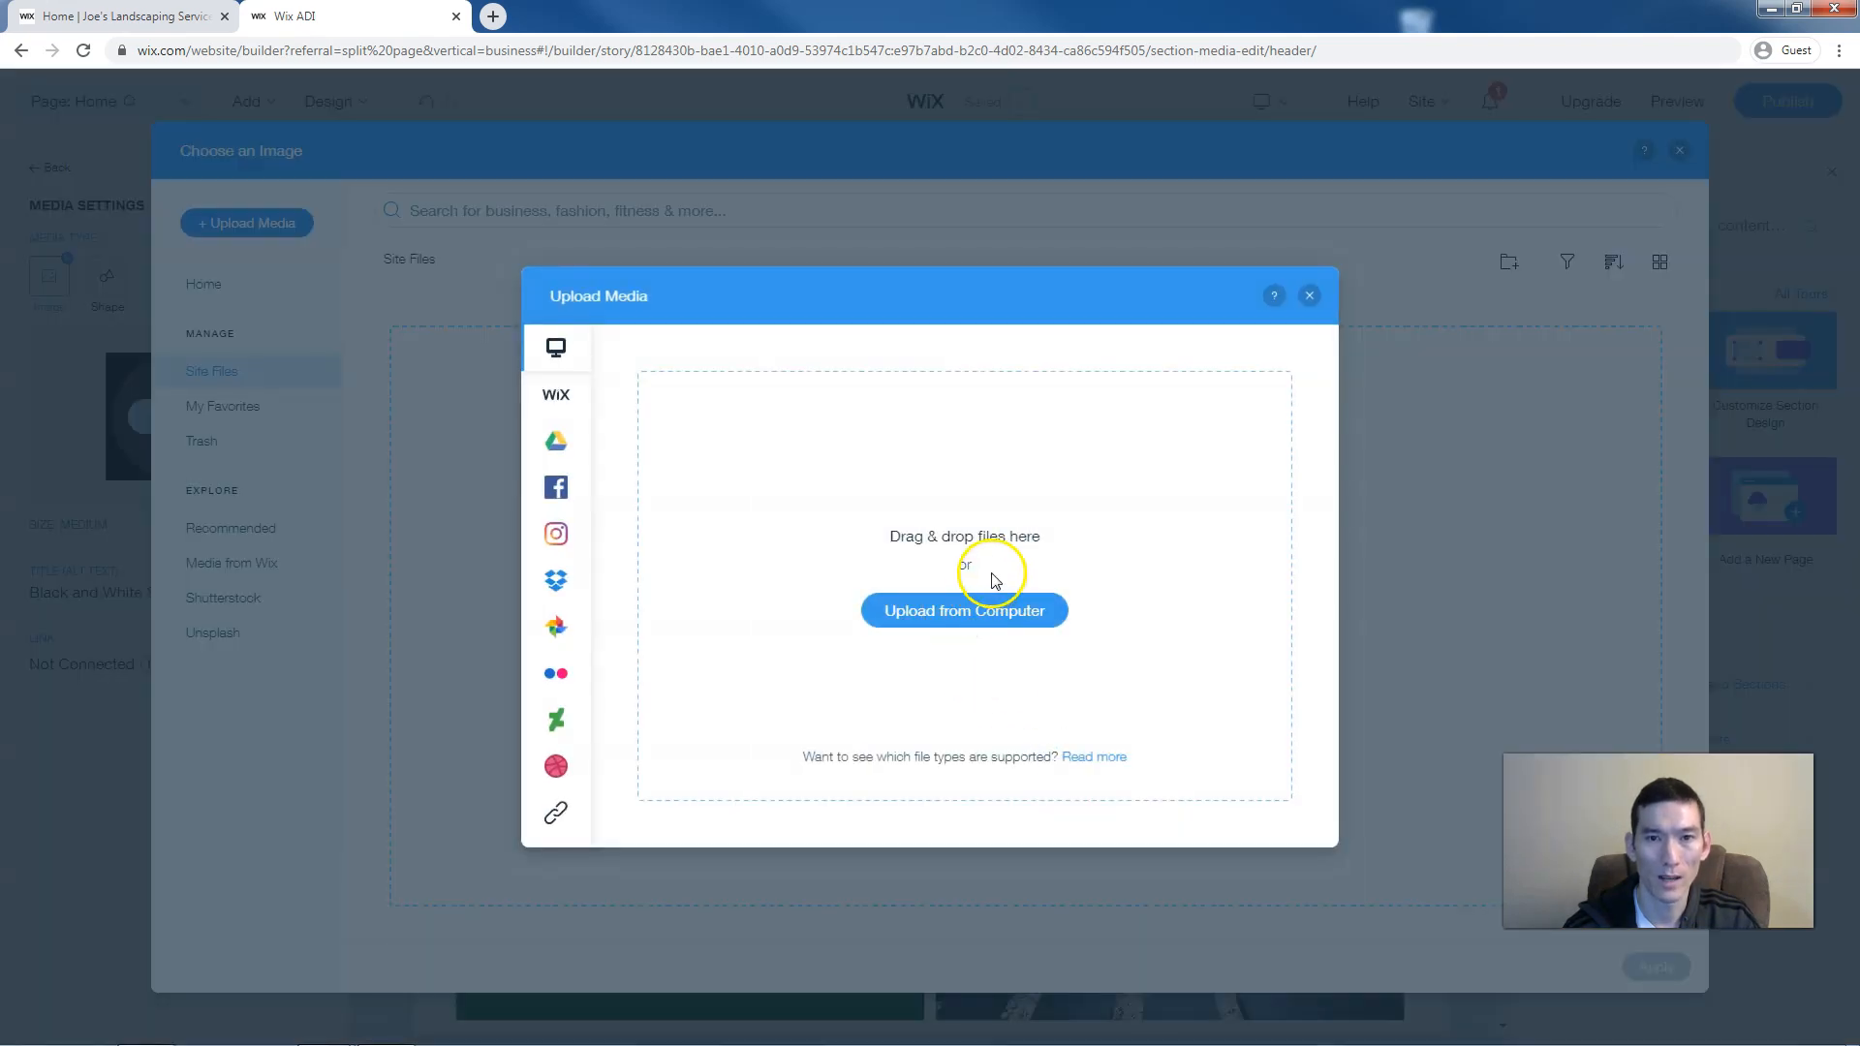
click(1312, 294)
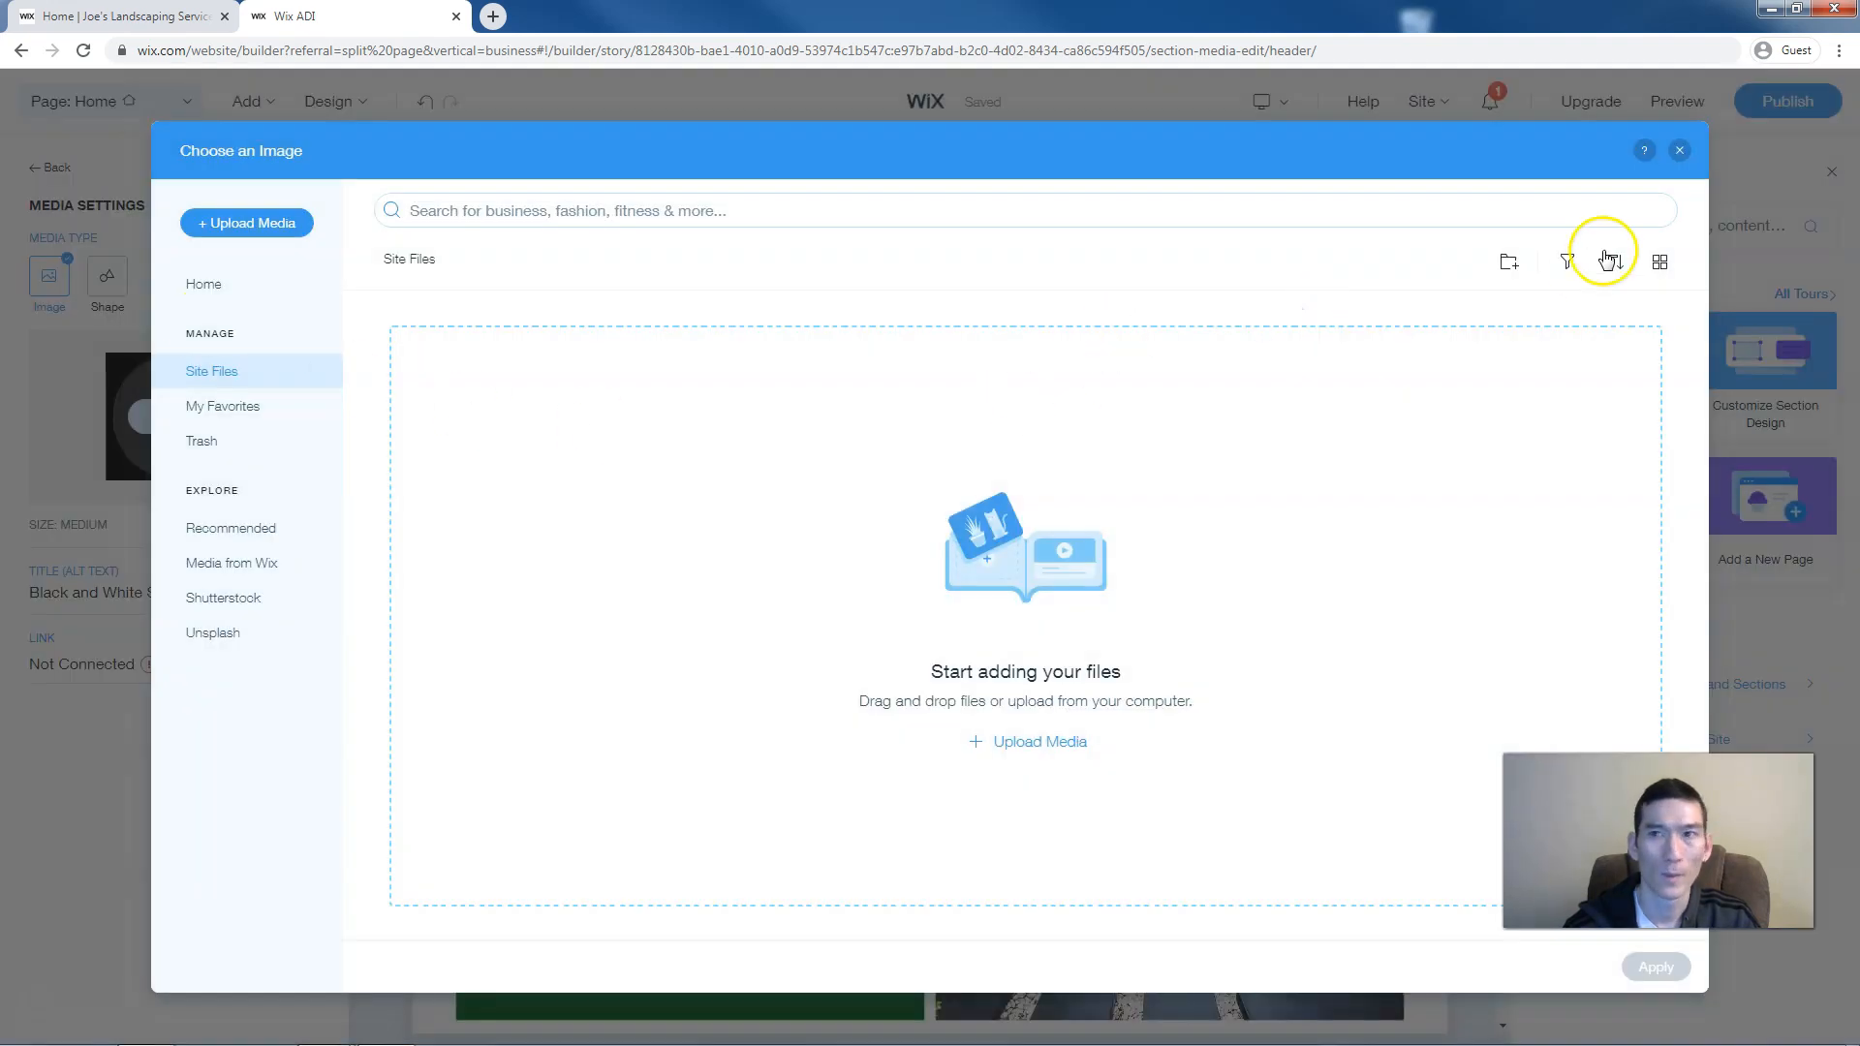
click(1680, 150)
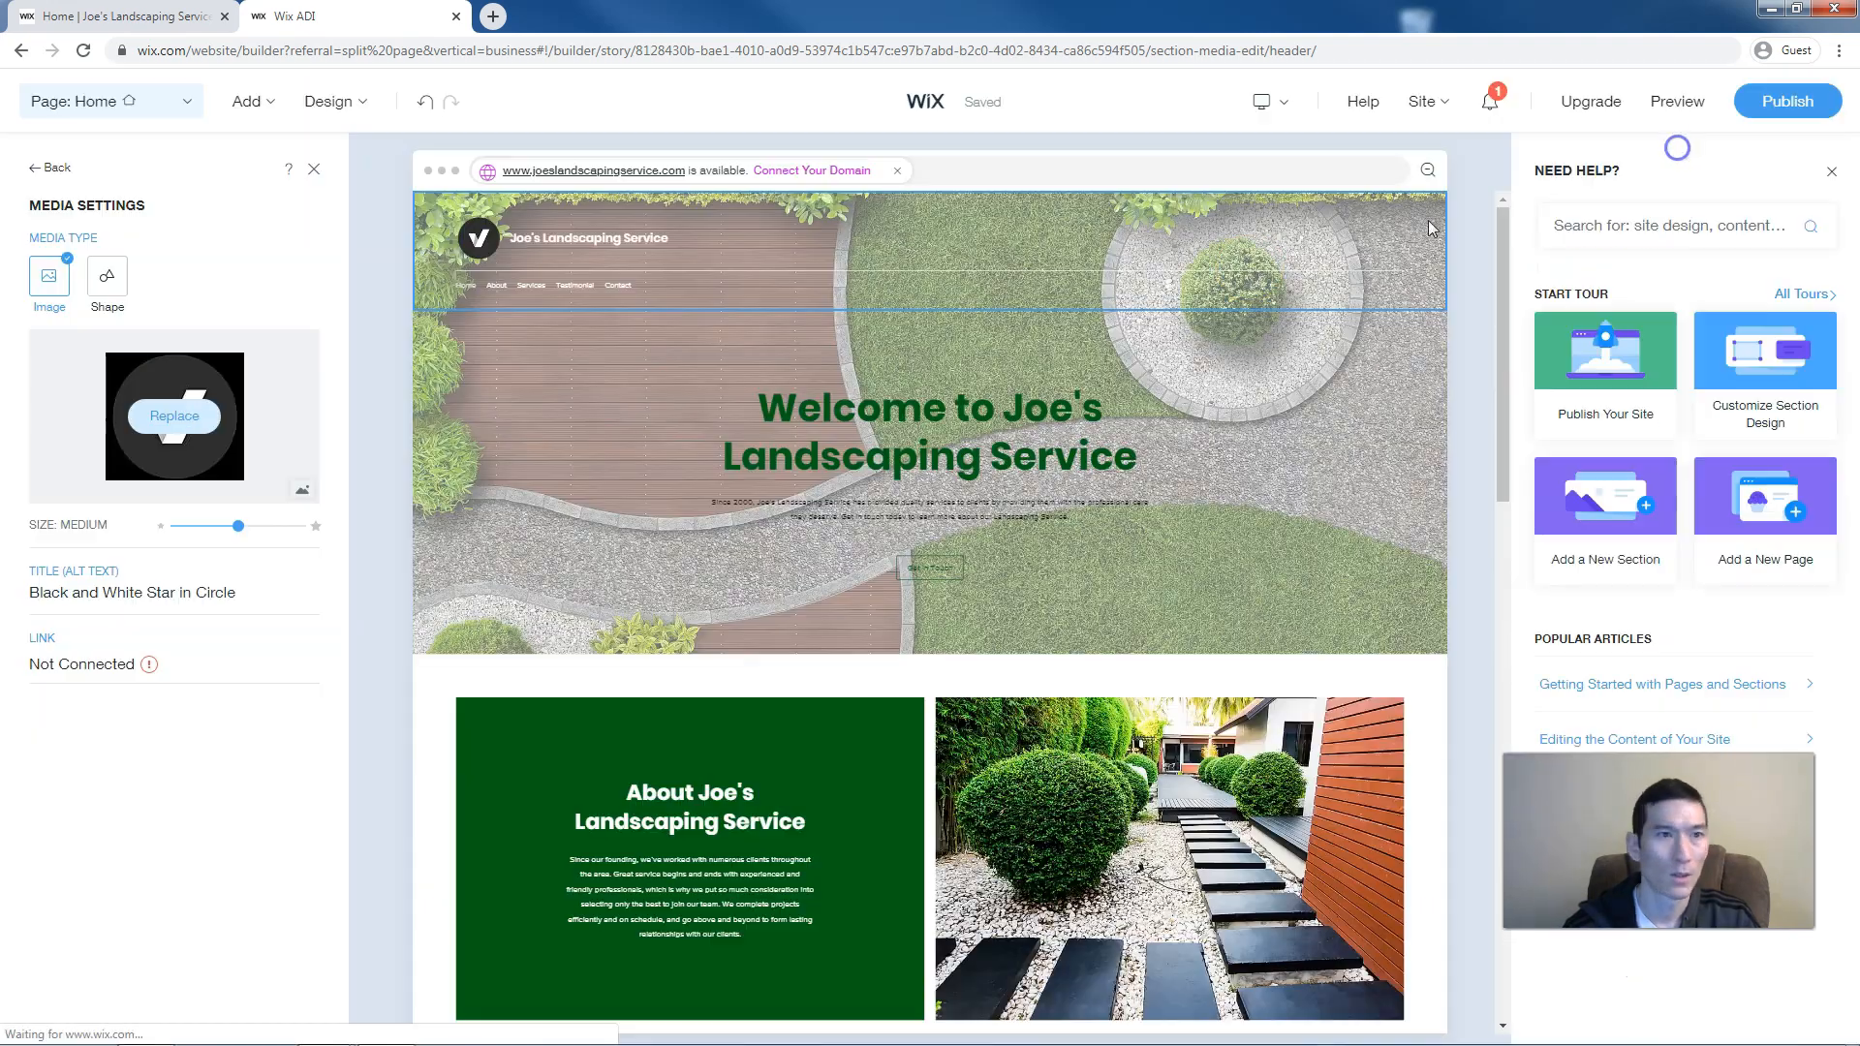
click(107, 281)
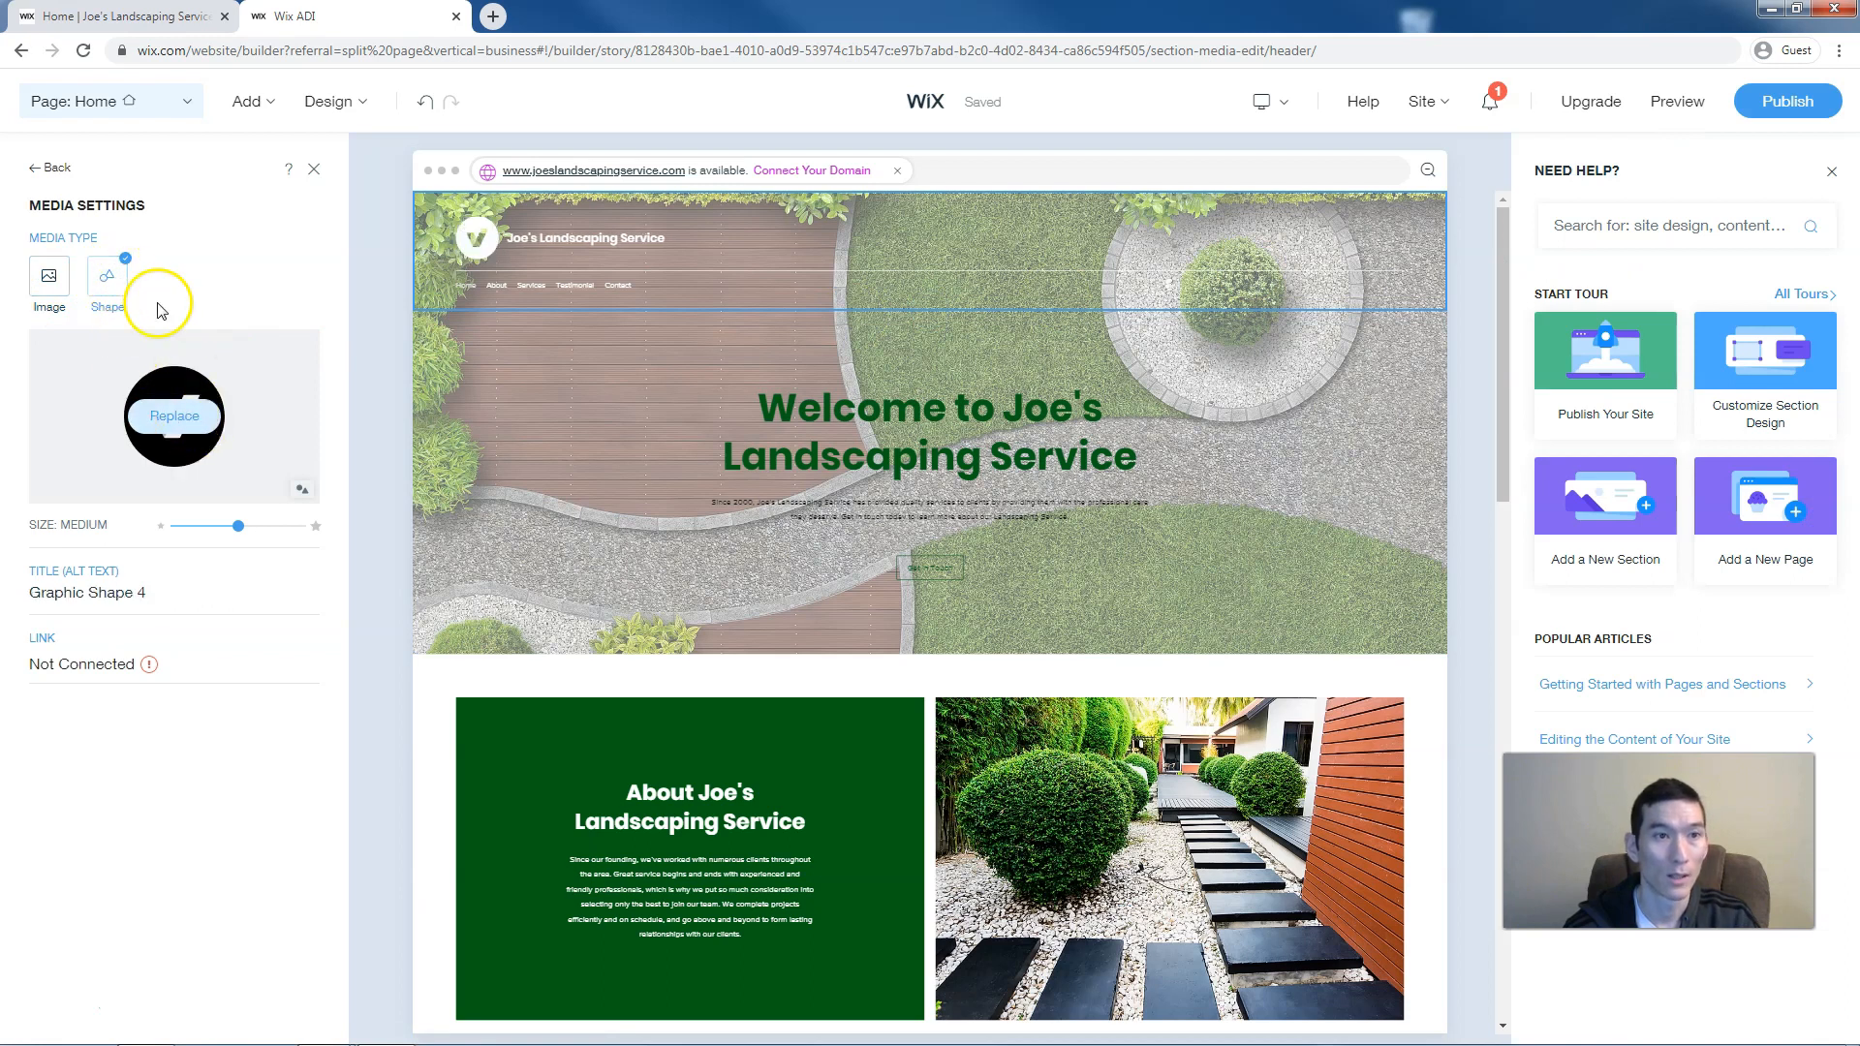
Search the vector art for lawn mower, grass and shovel, then apply the Lawn Mower shape
click(168, 418)
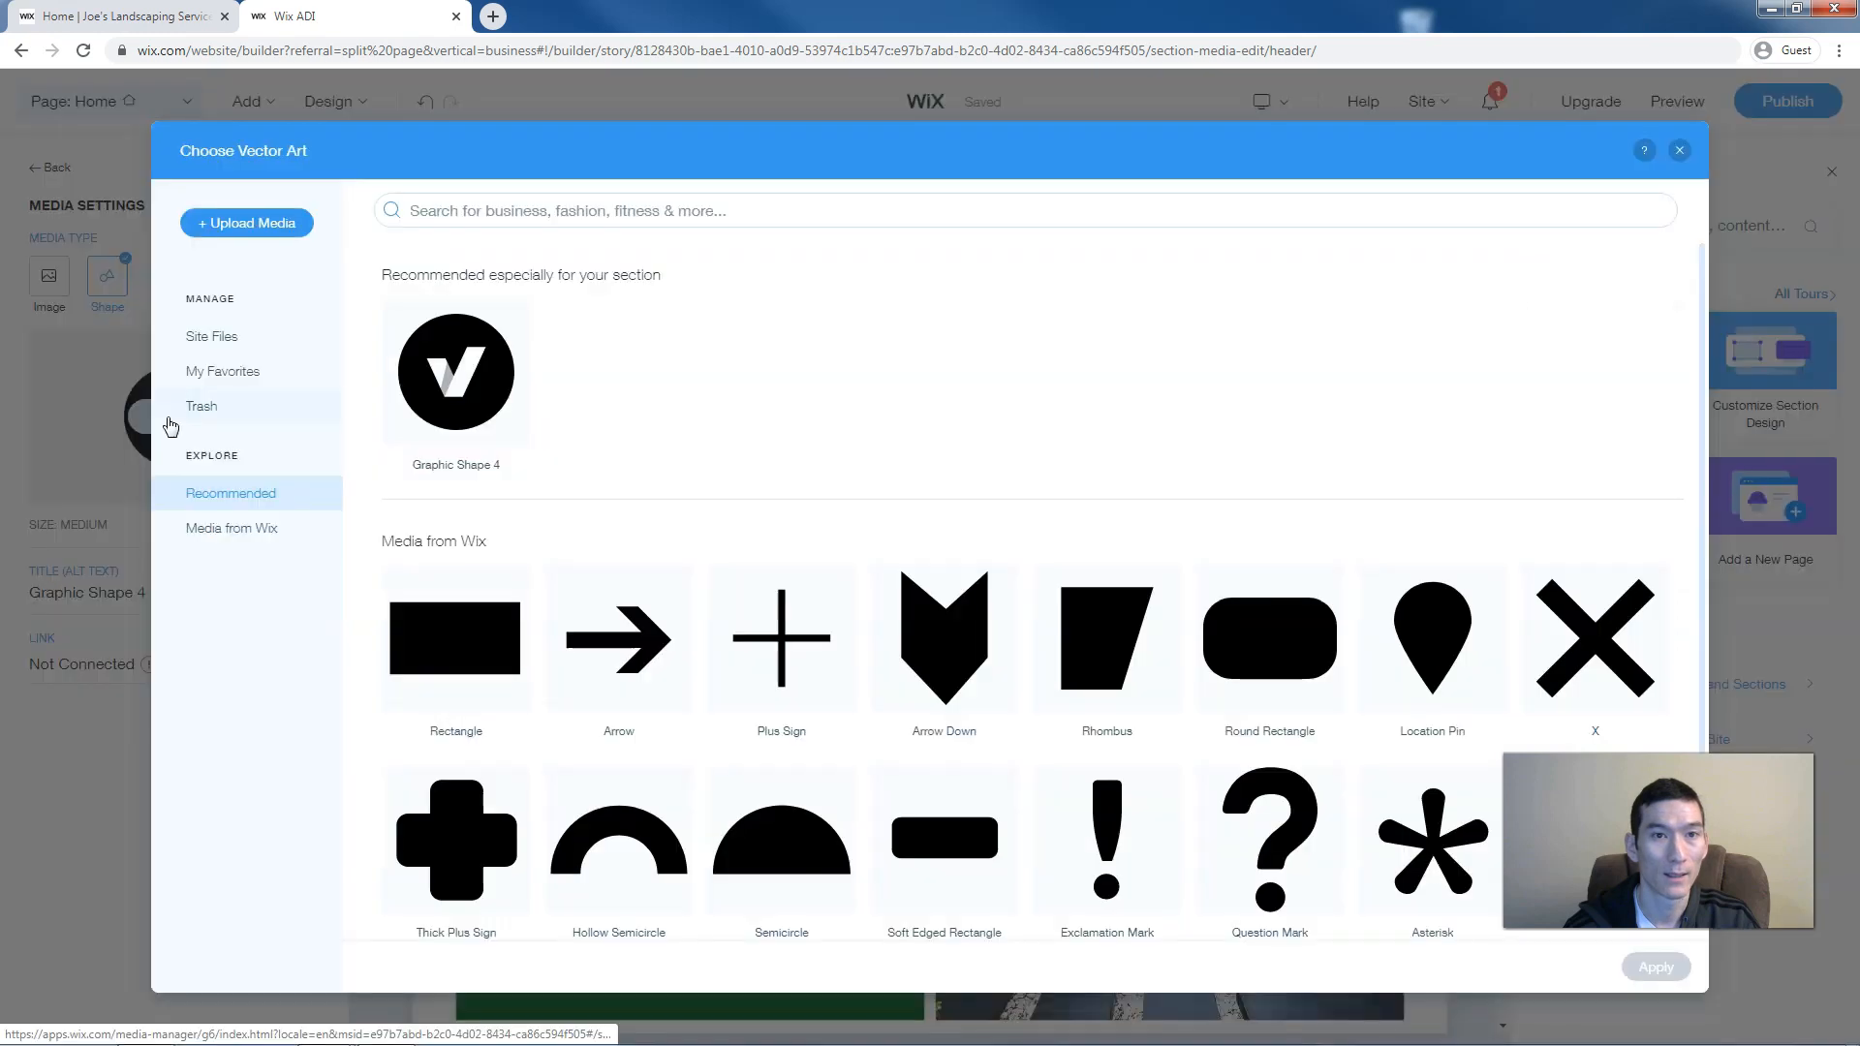
click(482, 207)
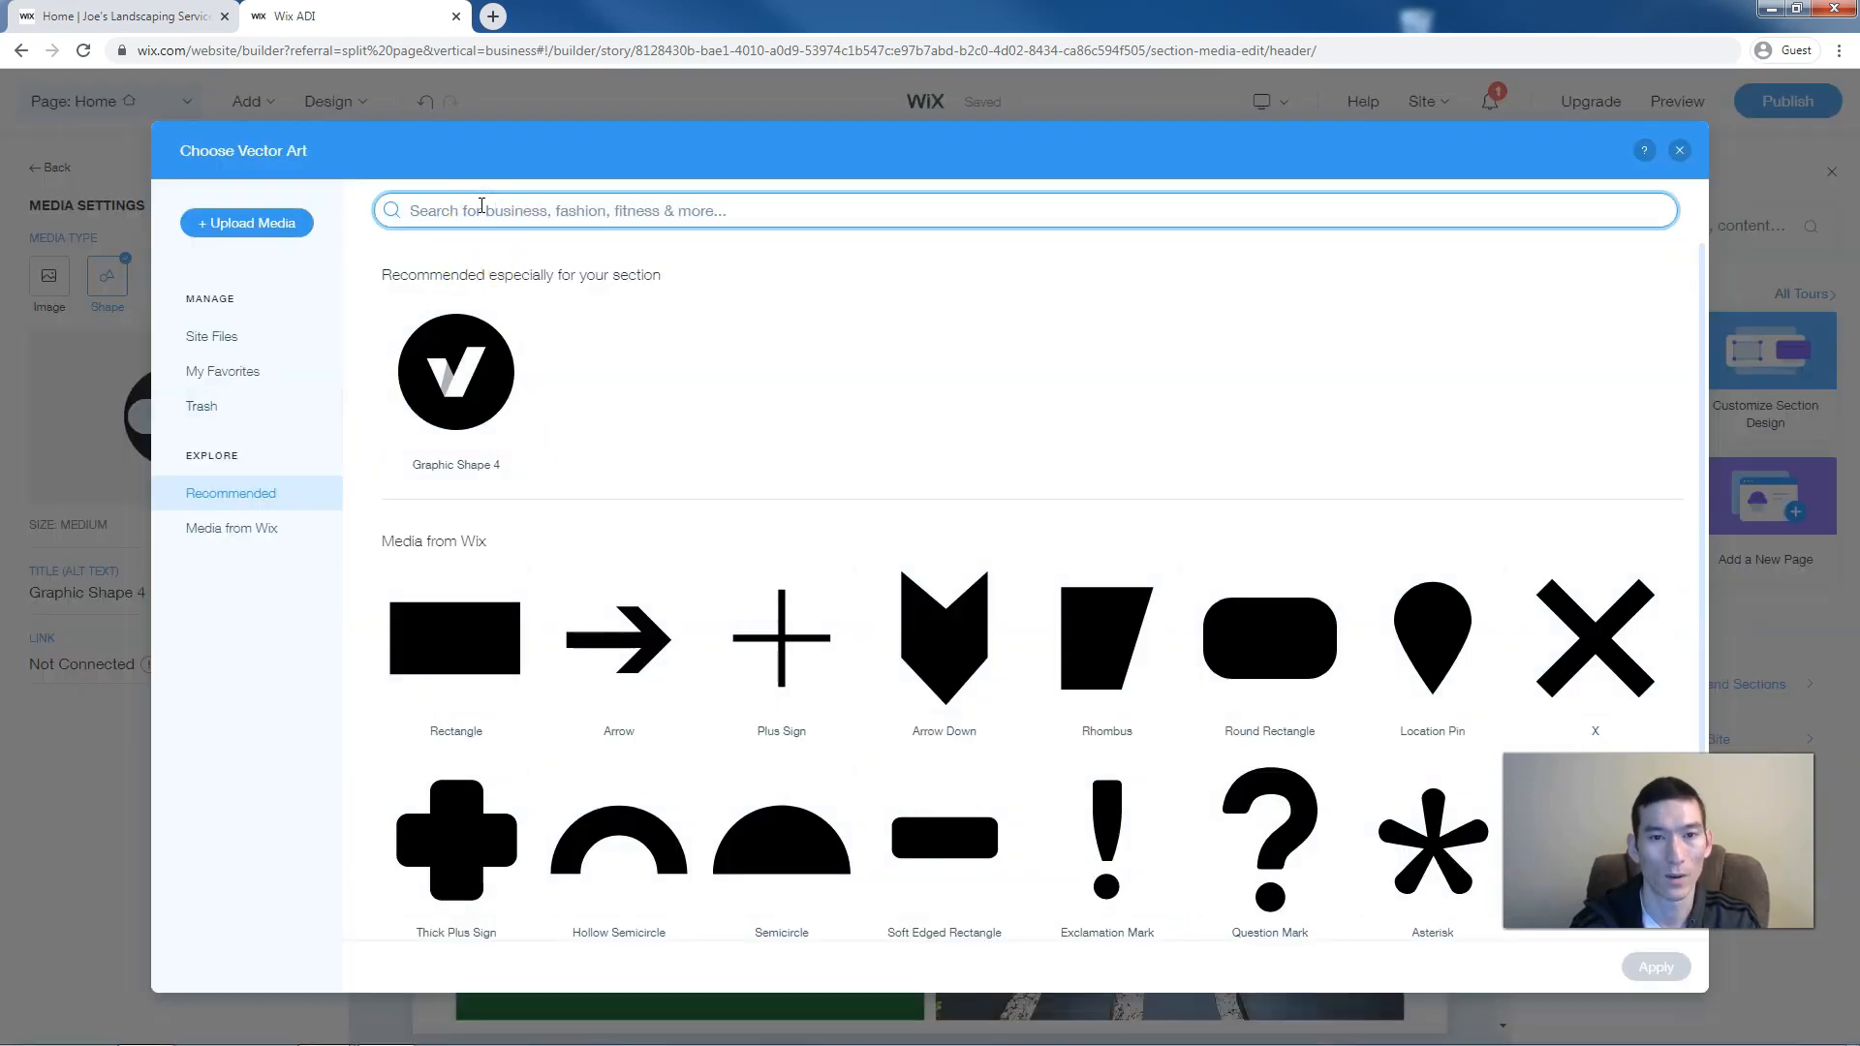
text(lawn mowe)
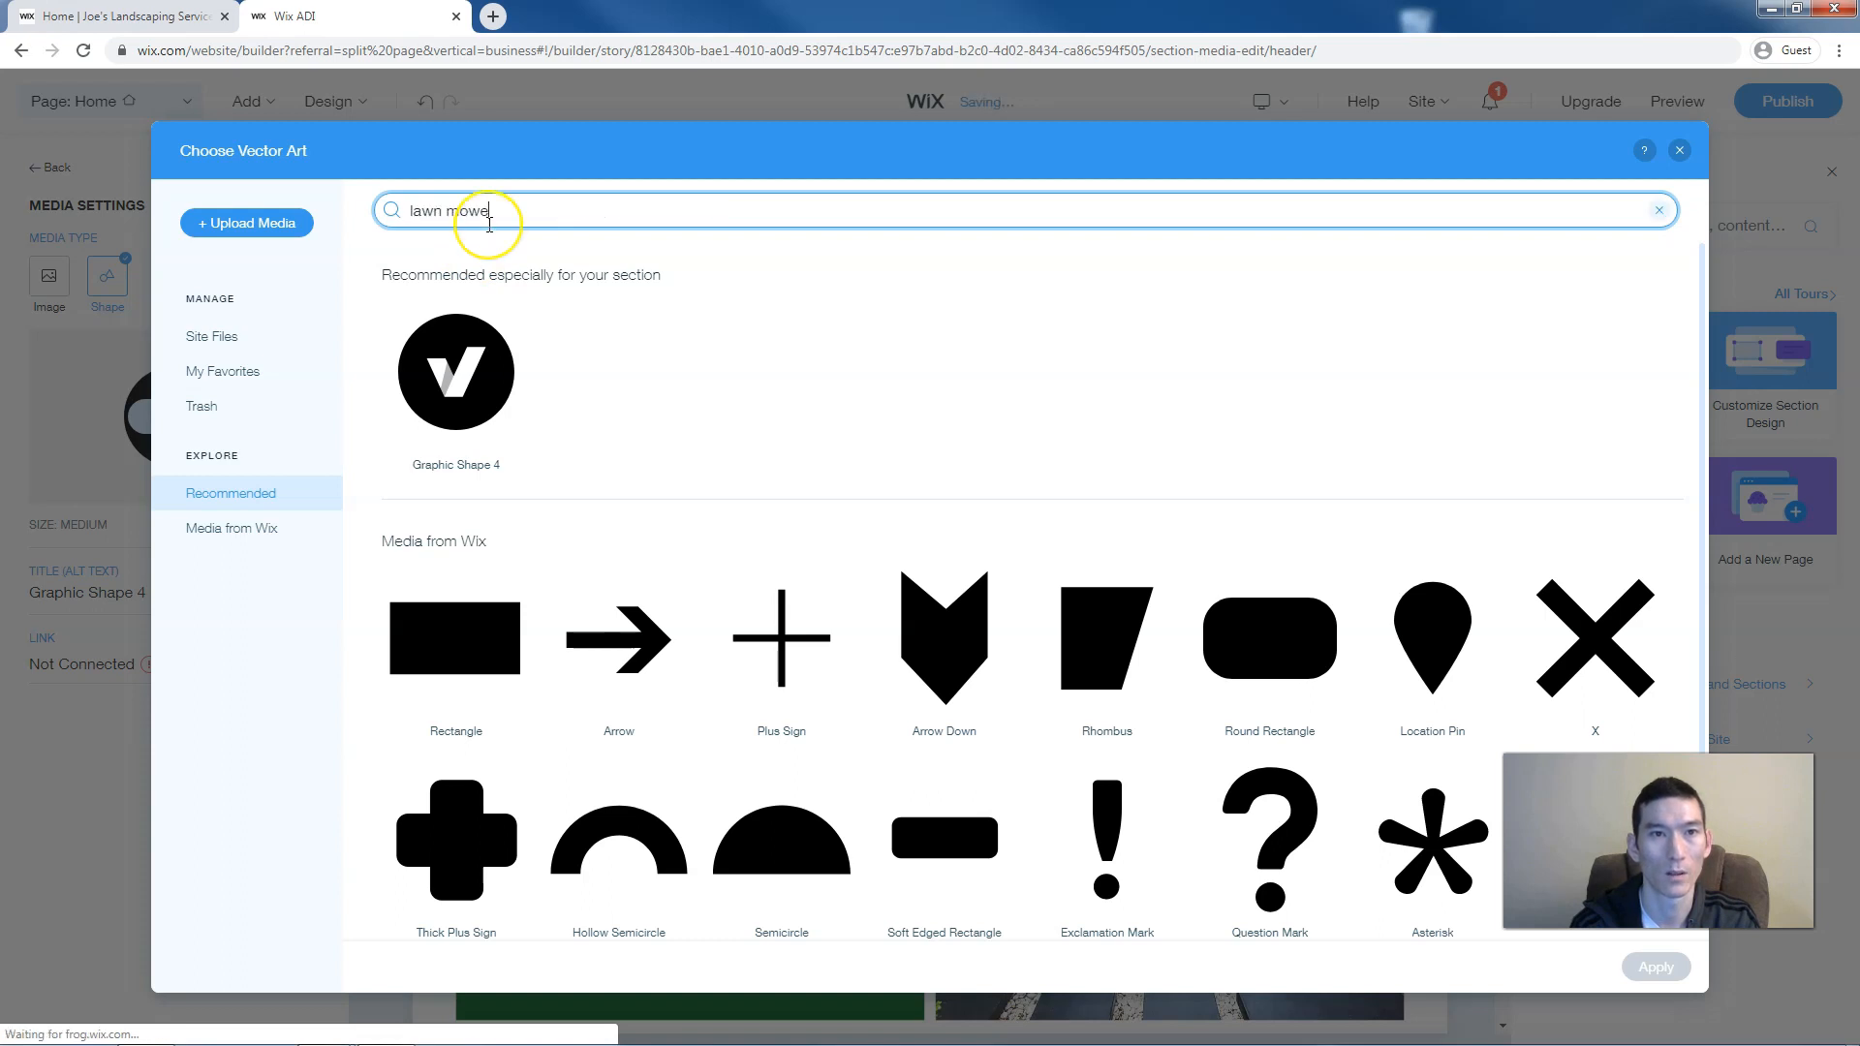
text(r)
key(Return)
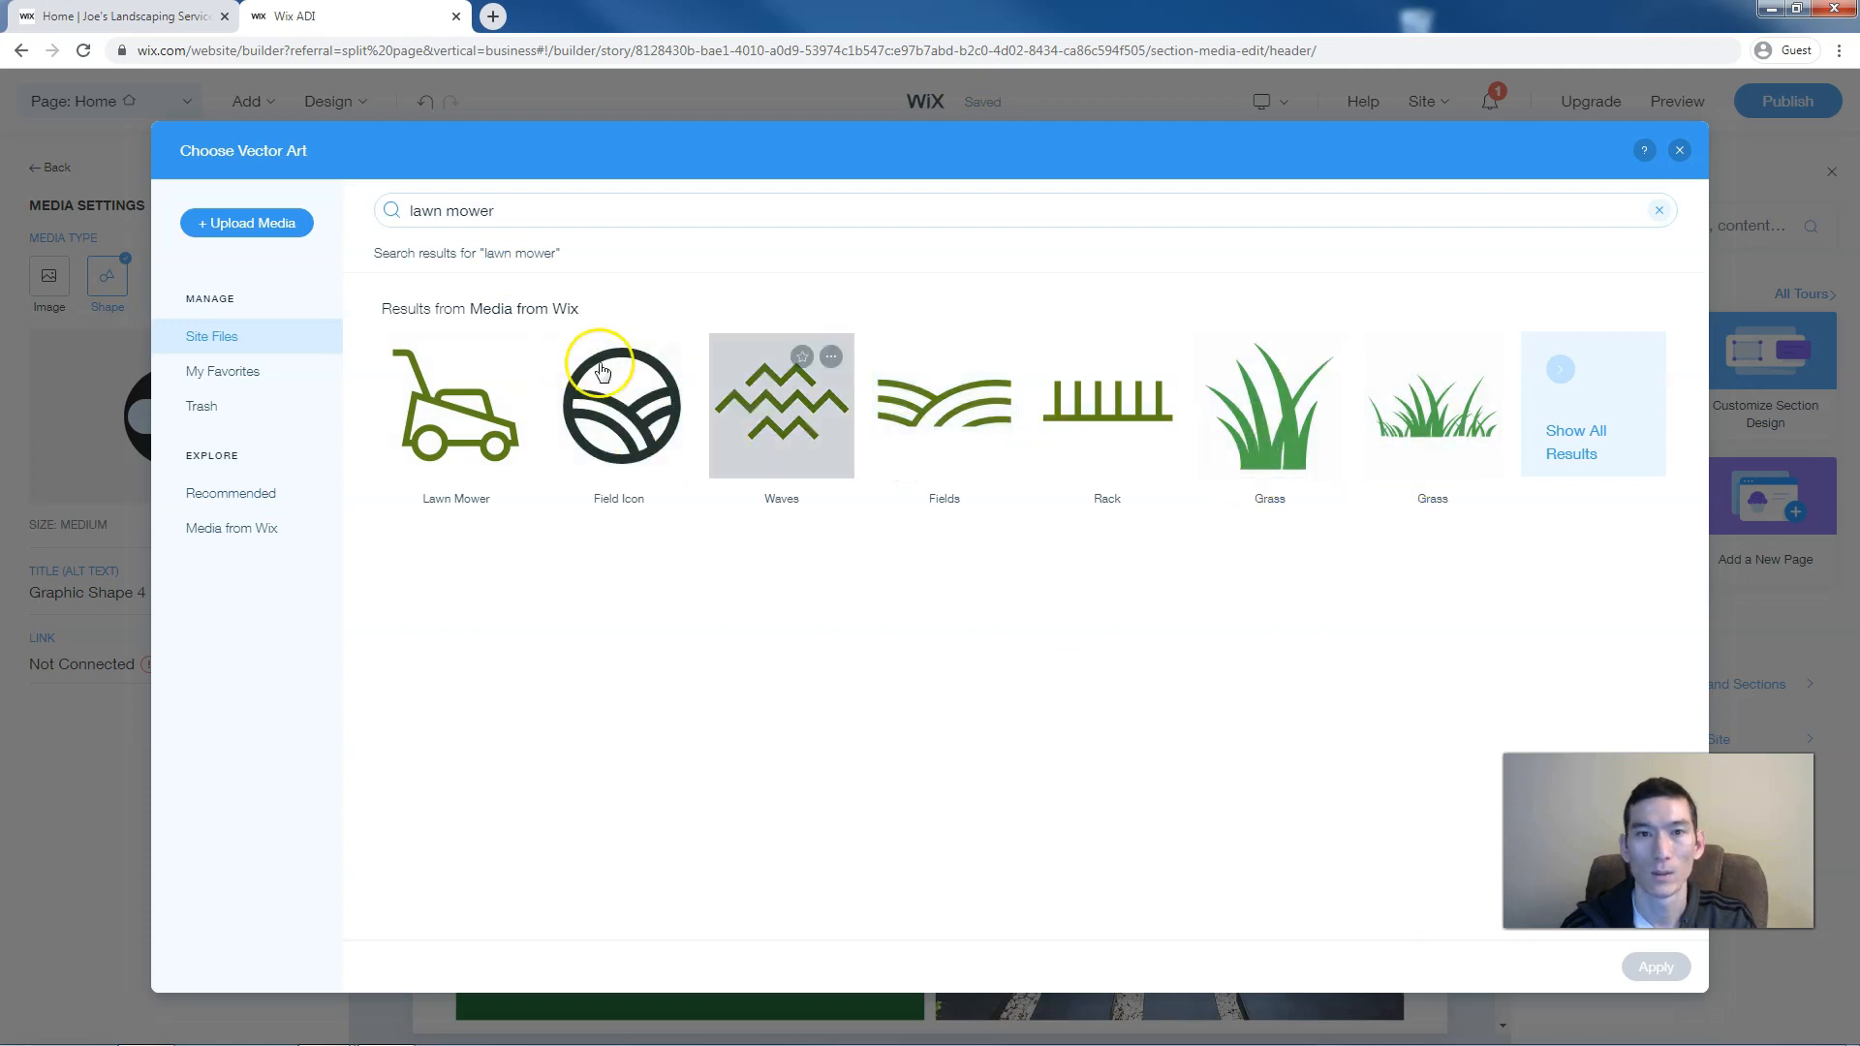
triple_click(443, 213)
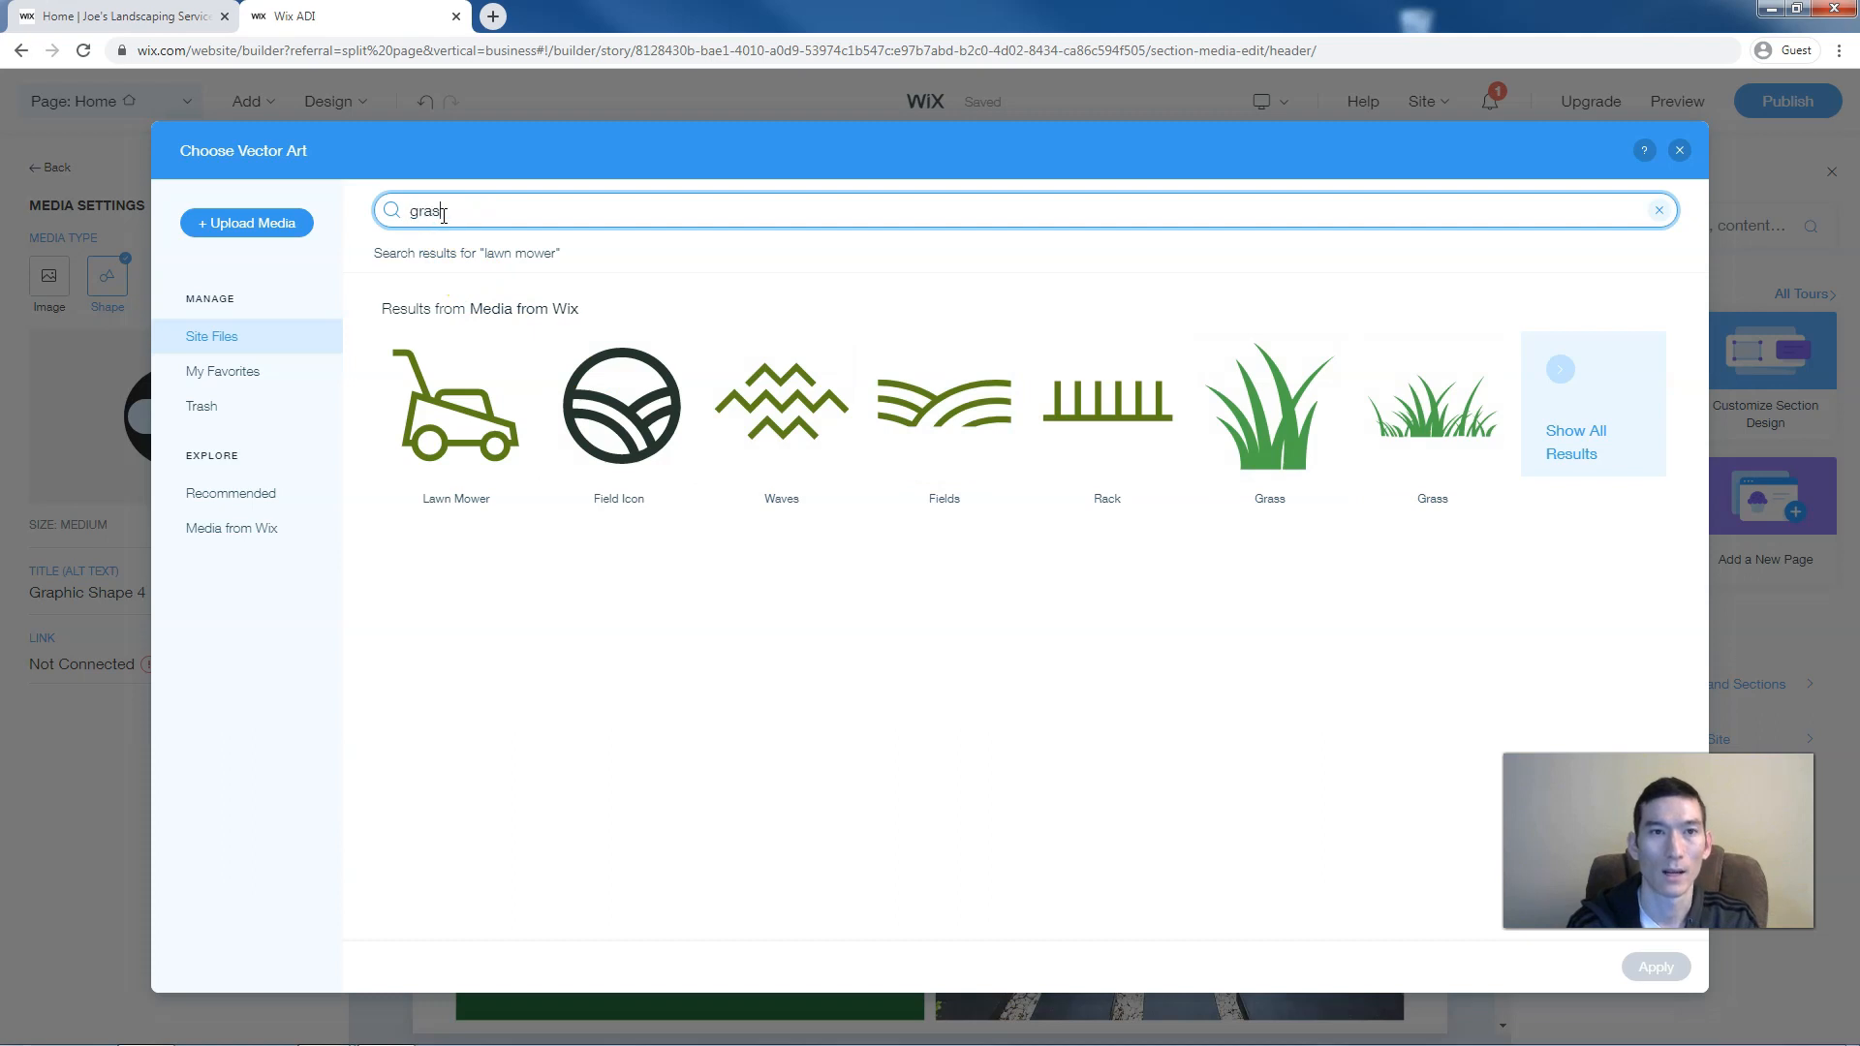
text(grass)
key(Return)
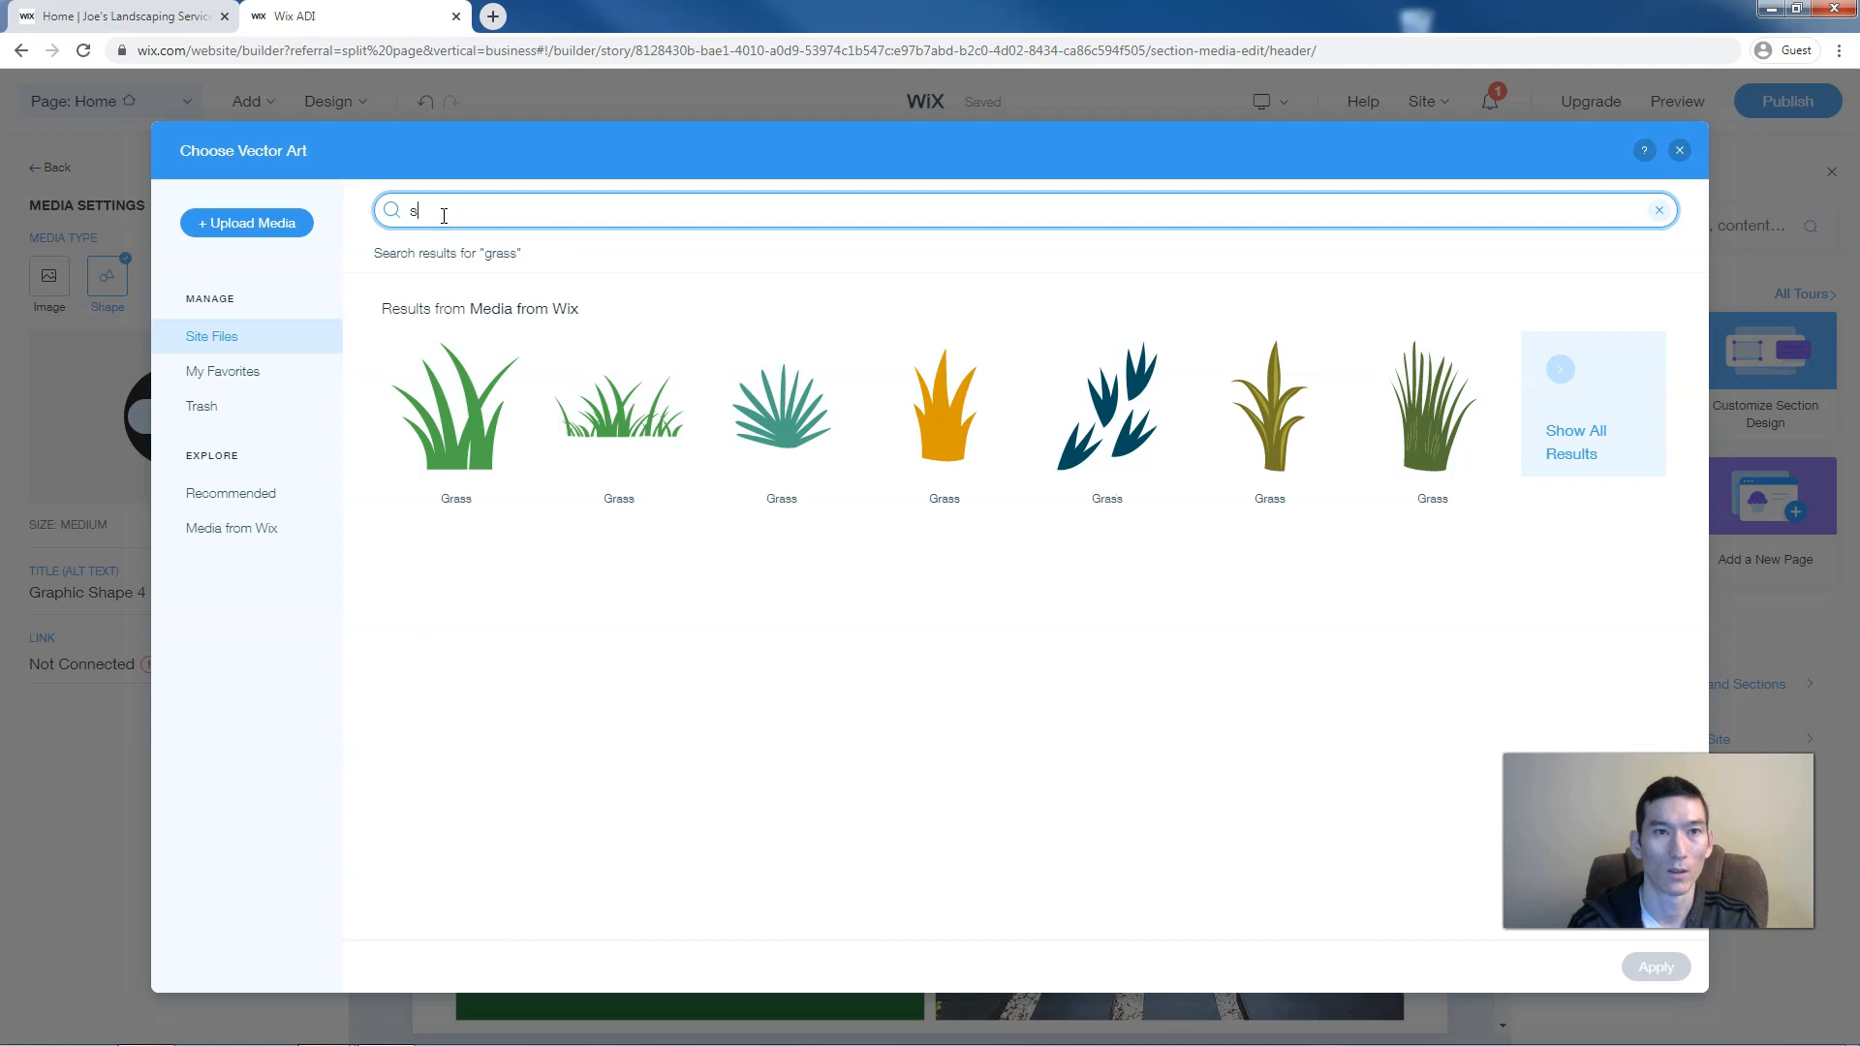
key(Return)
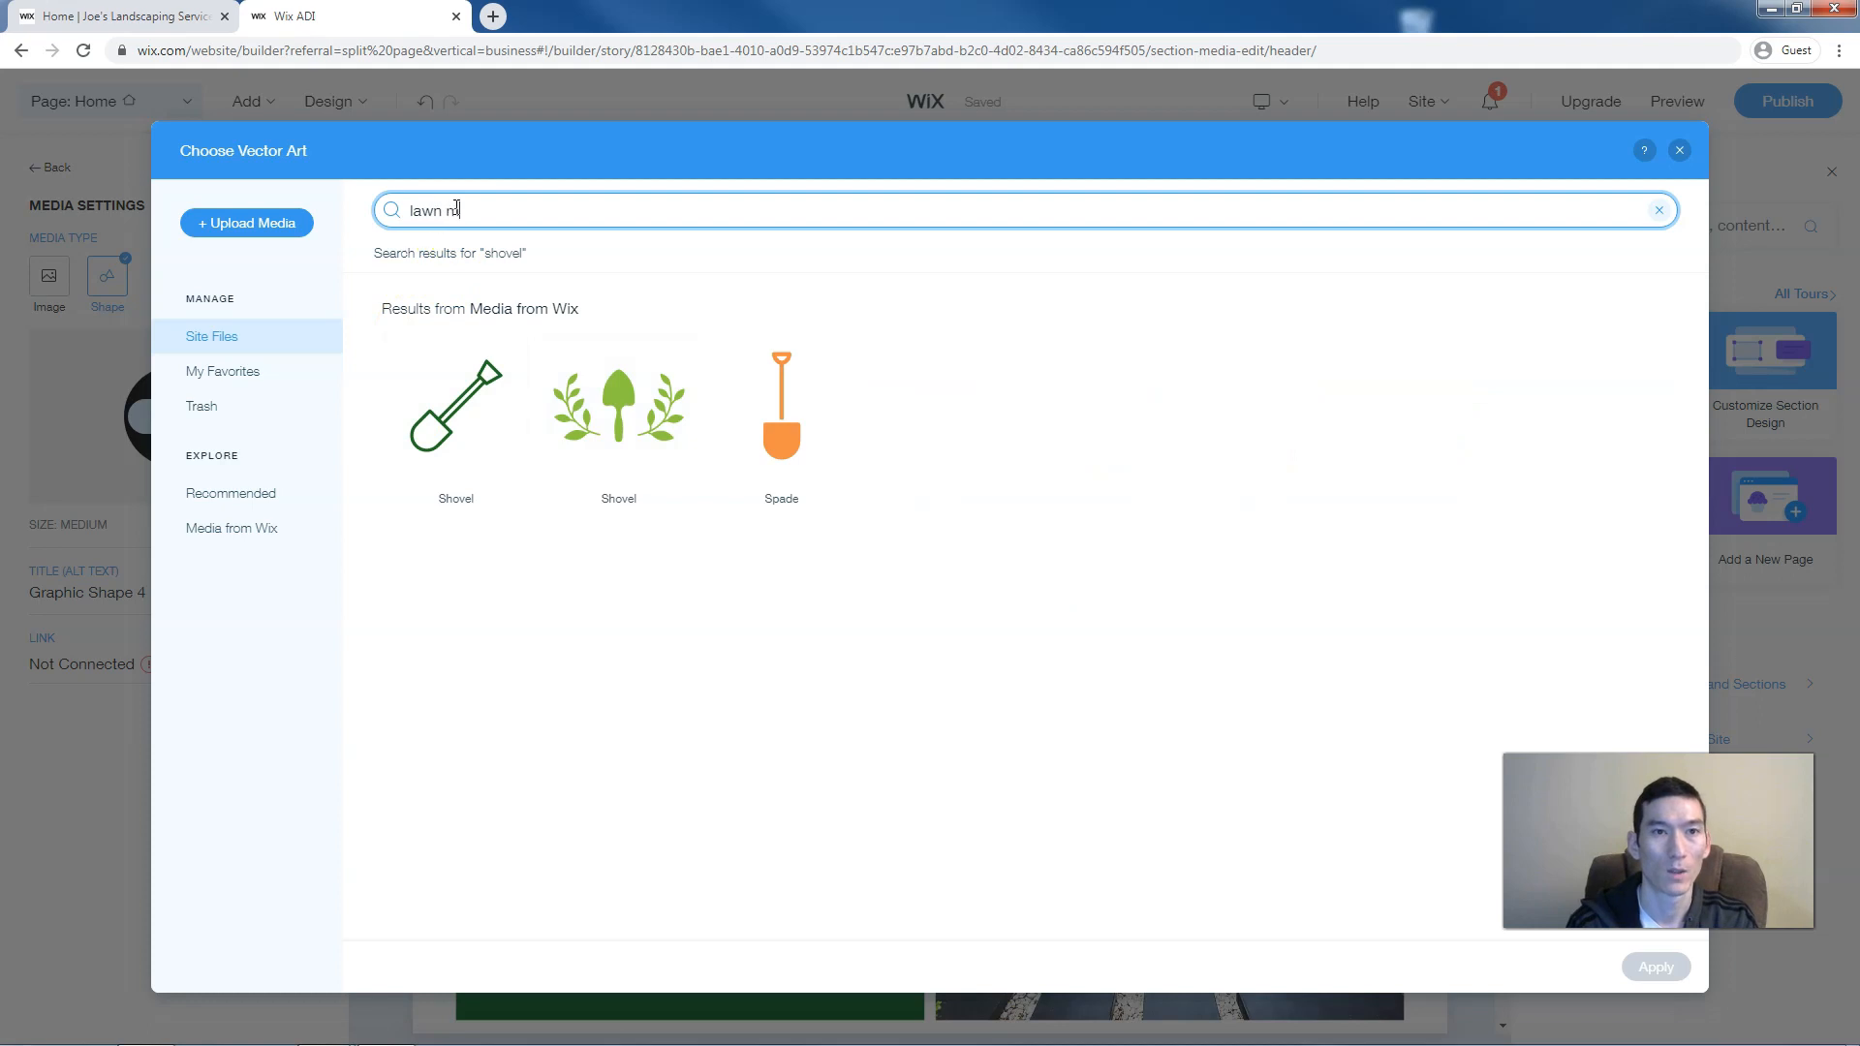
text(r)
key(Return)
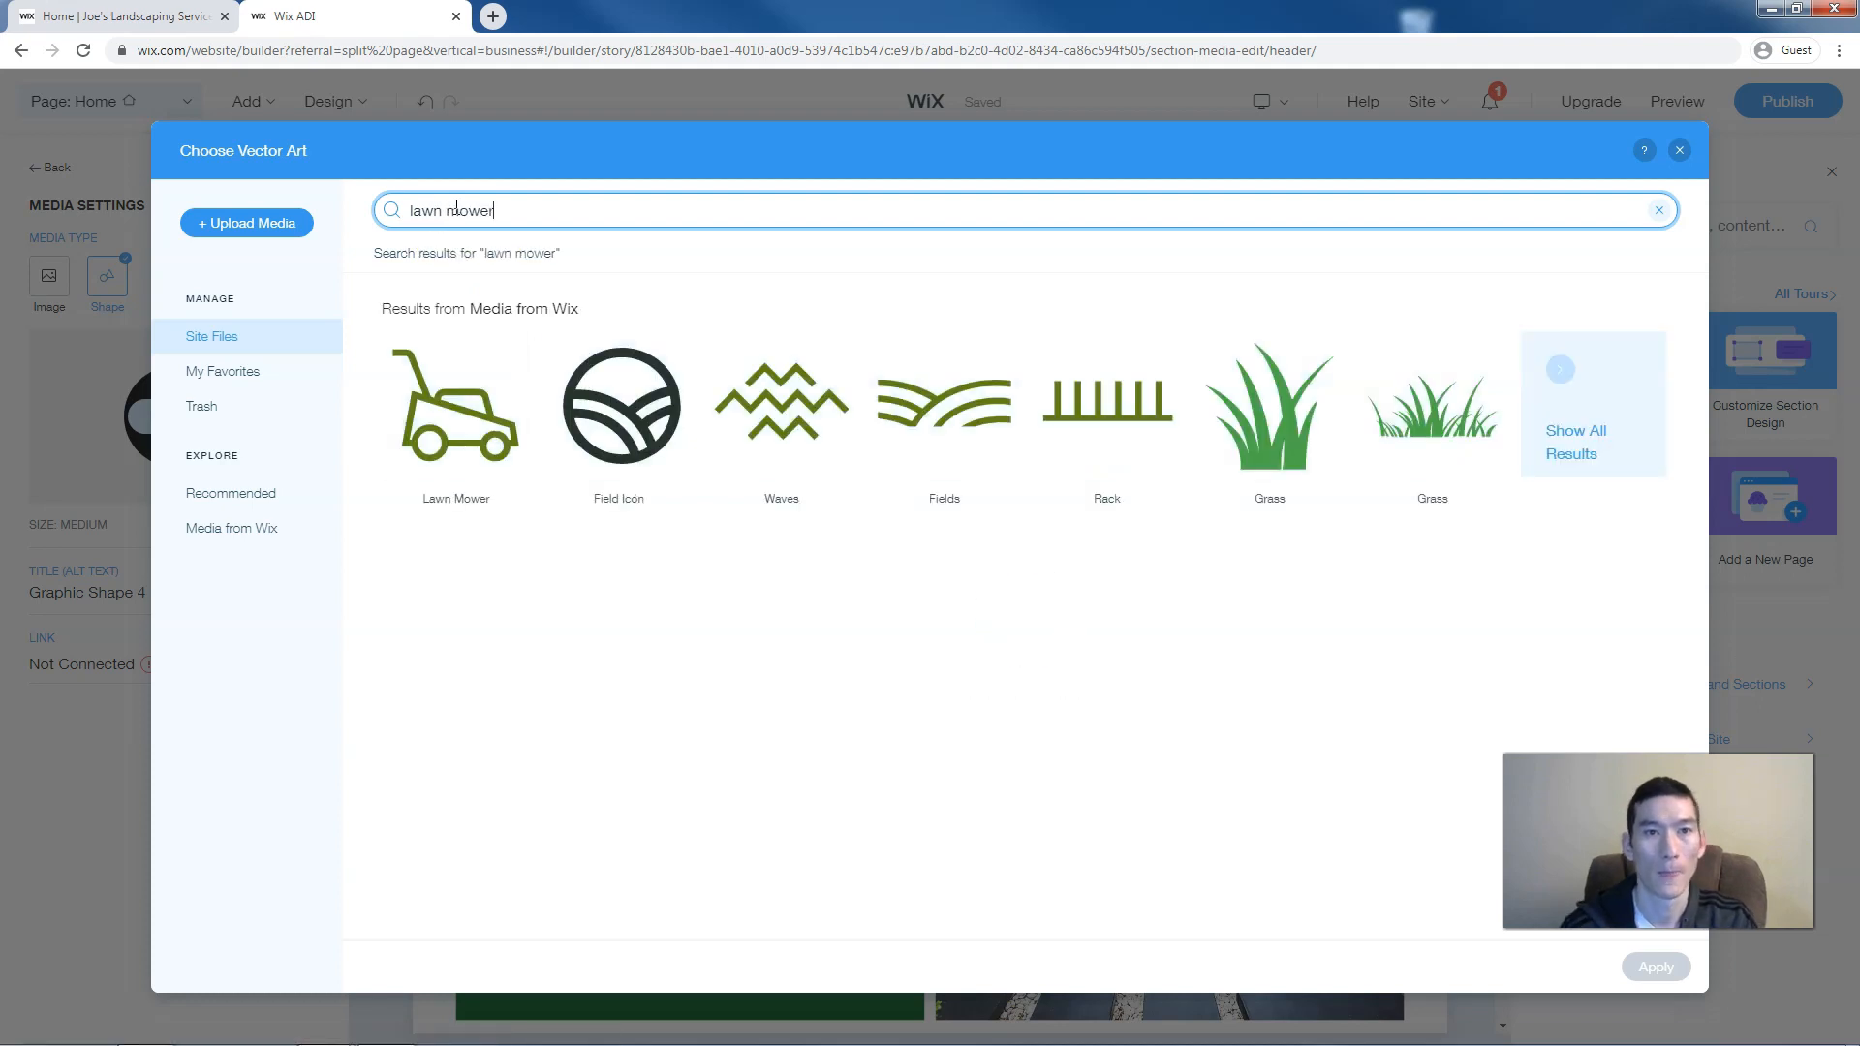
click(465, 417)
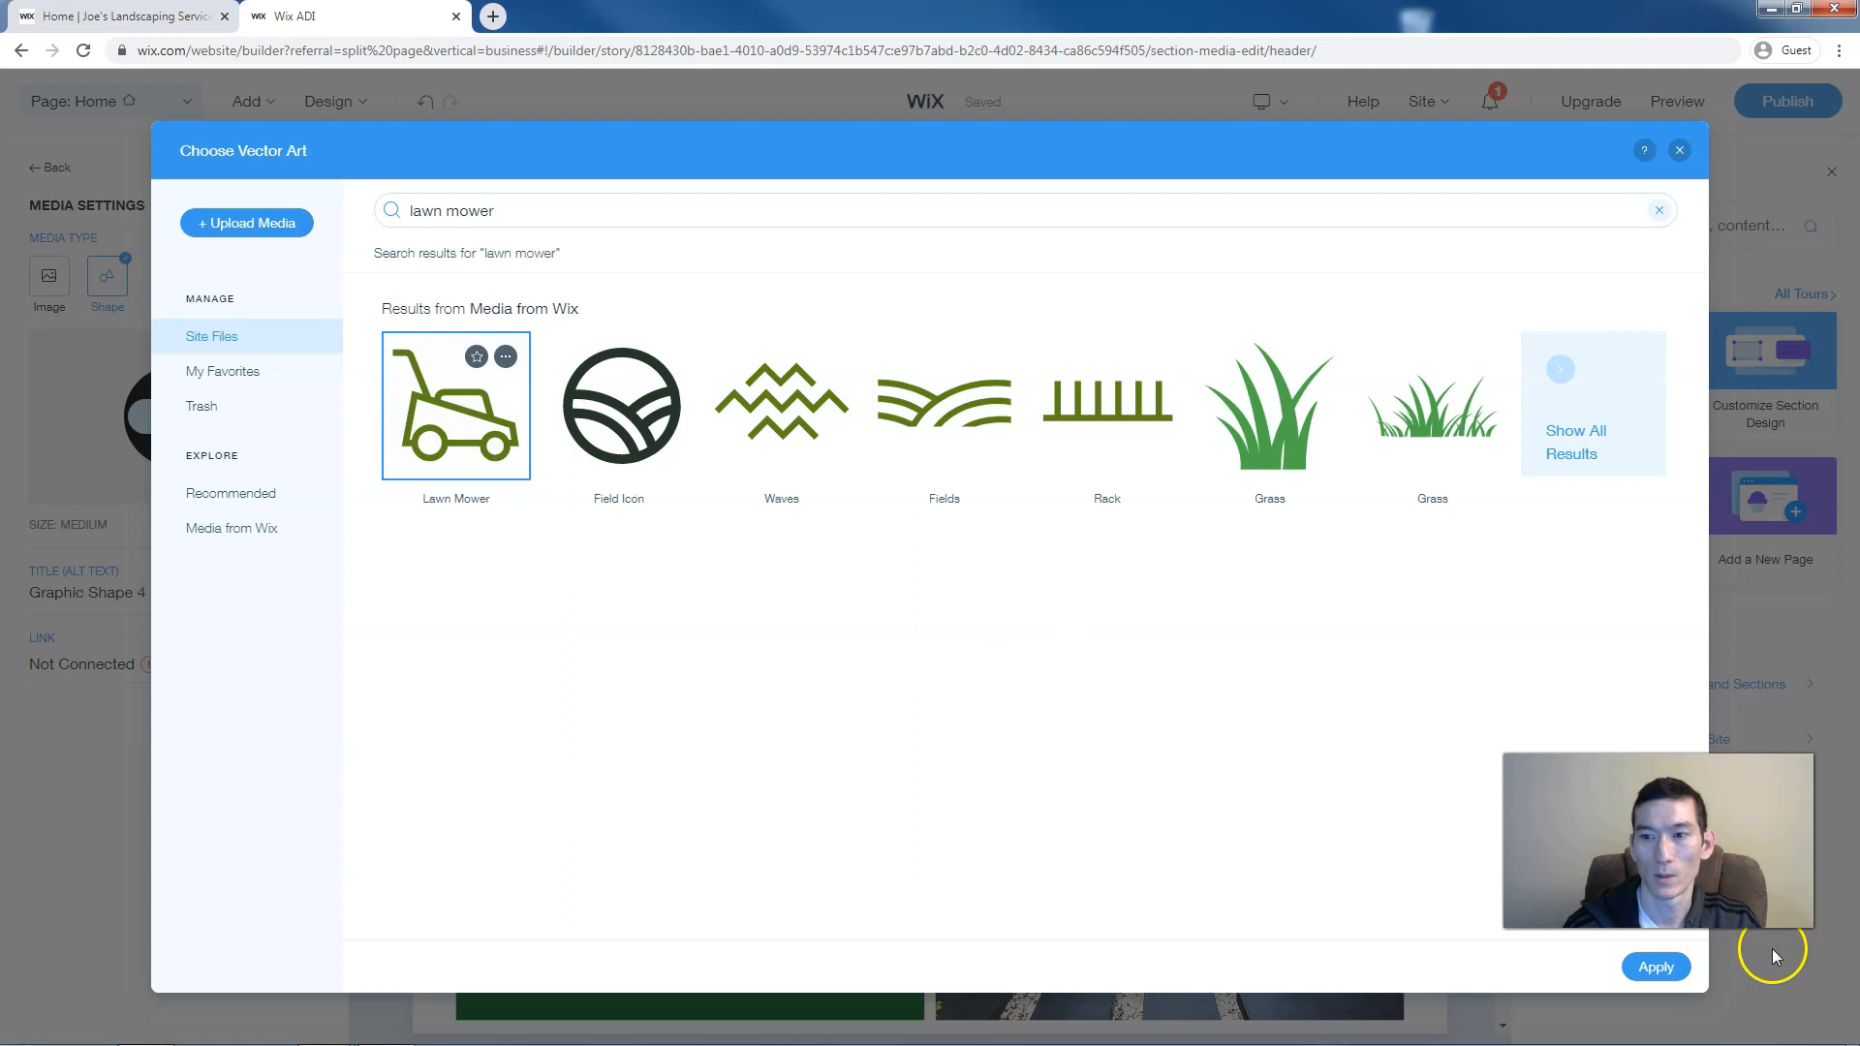
click(1652, 967)
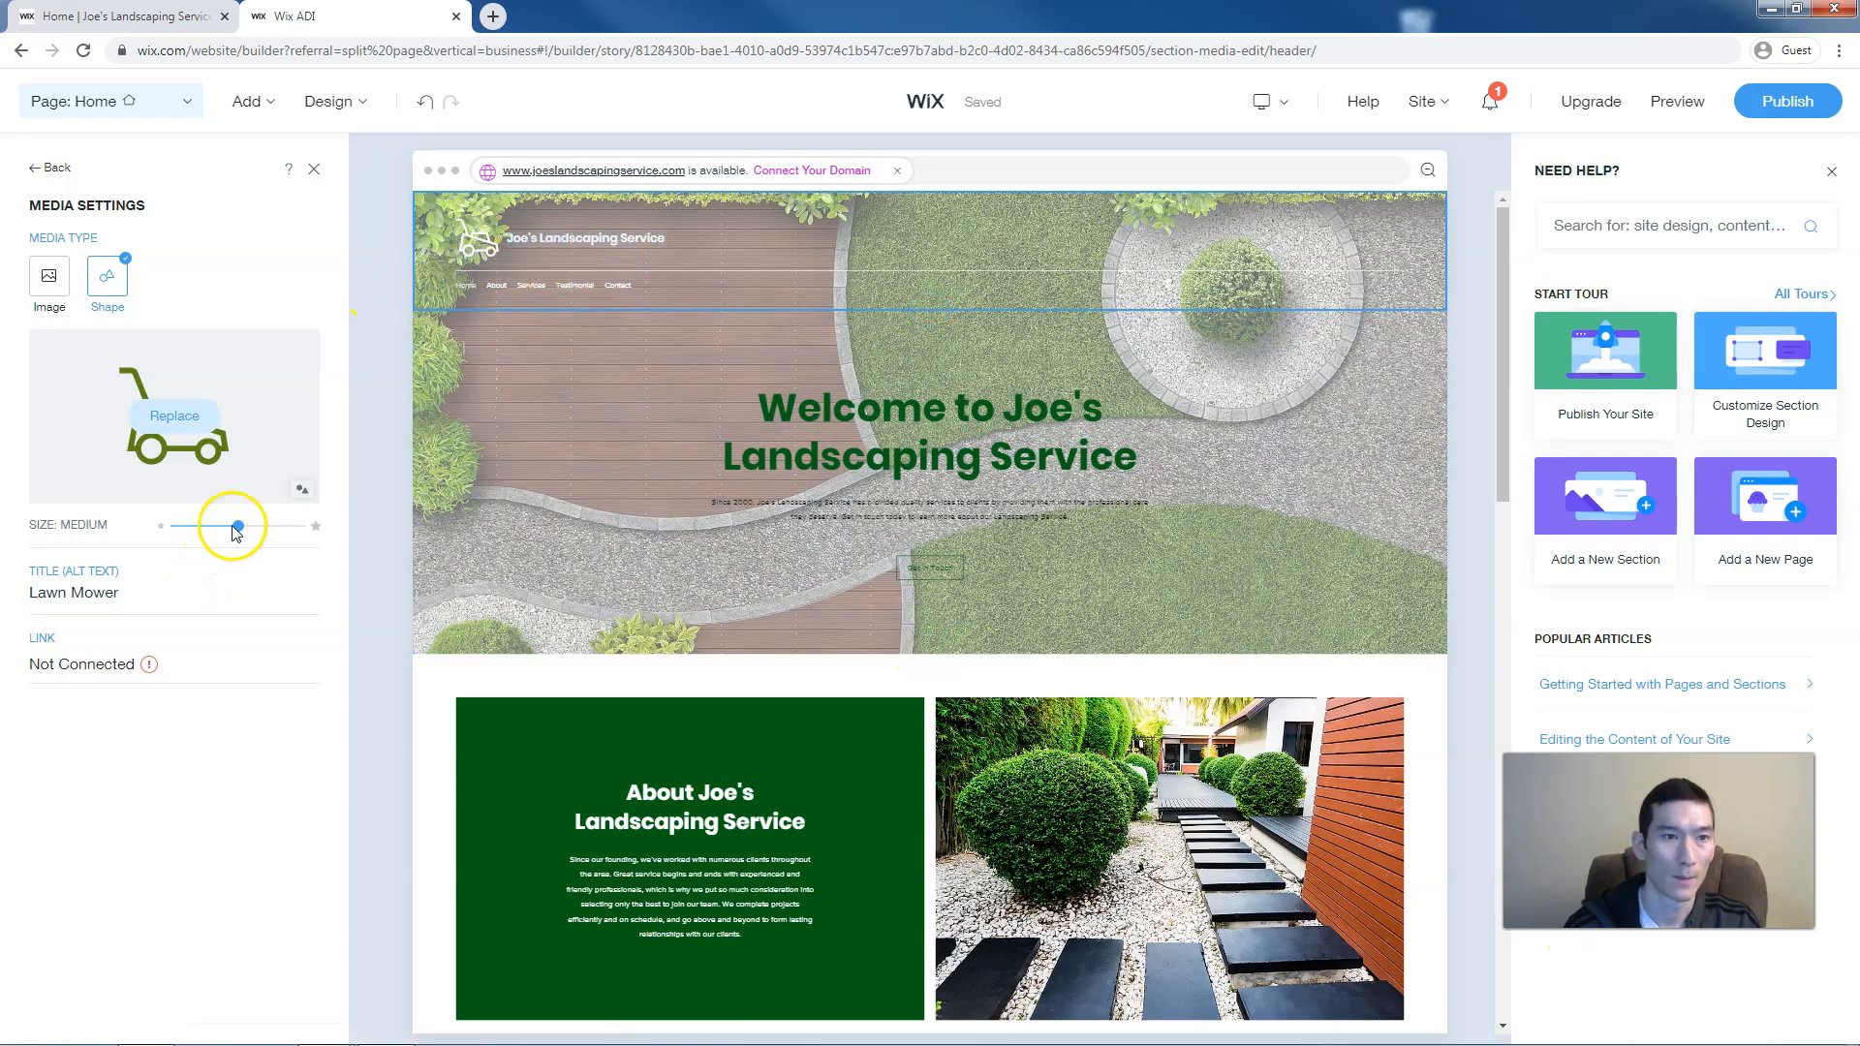
Set the header Lawn Mower logo size to Extra Small and return to the page
drag(194, 525, 179, 529)
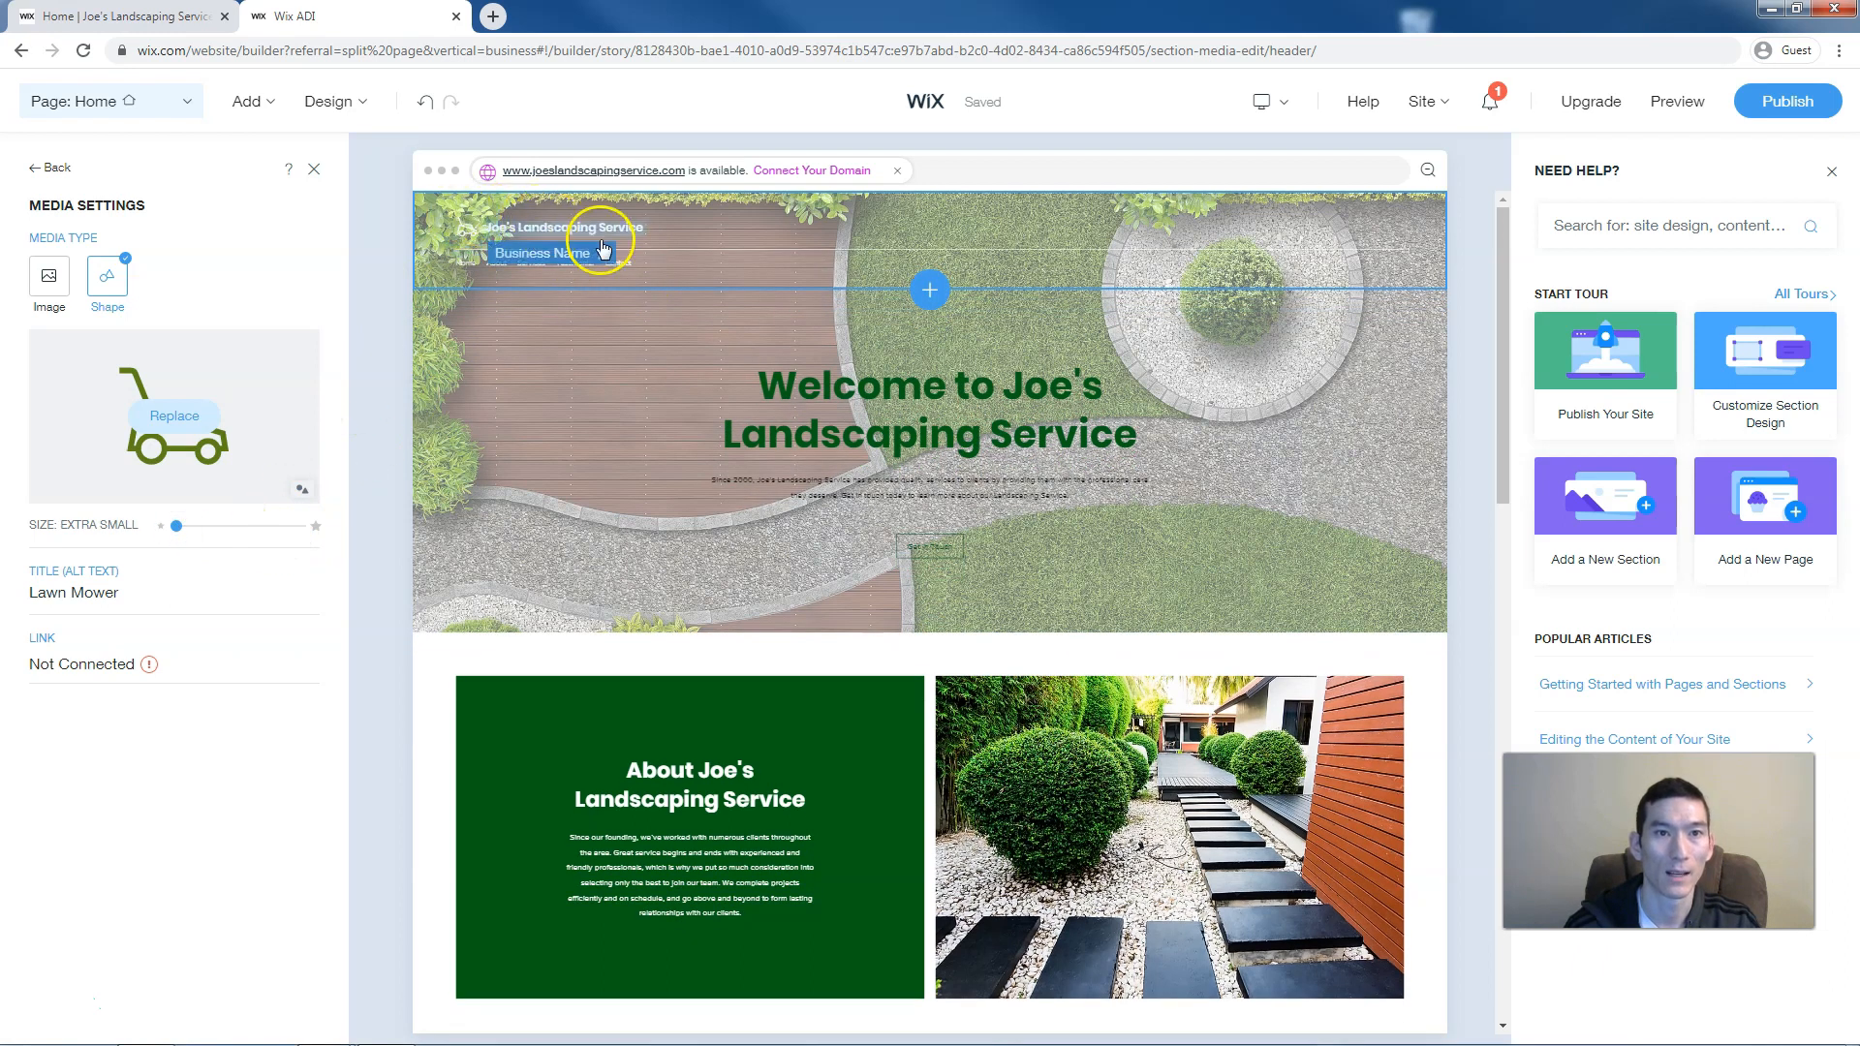
click(611, 453)
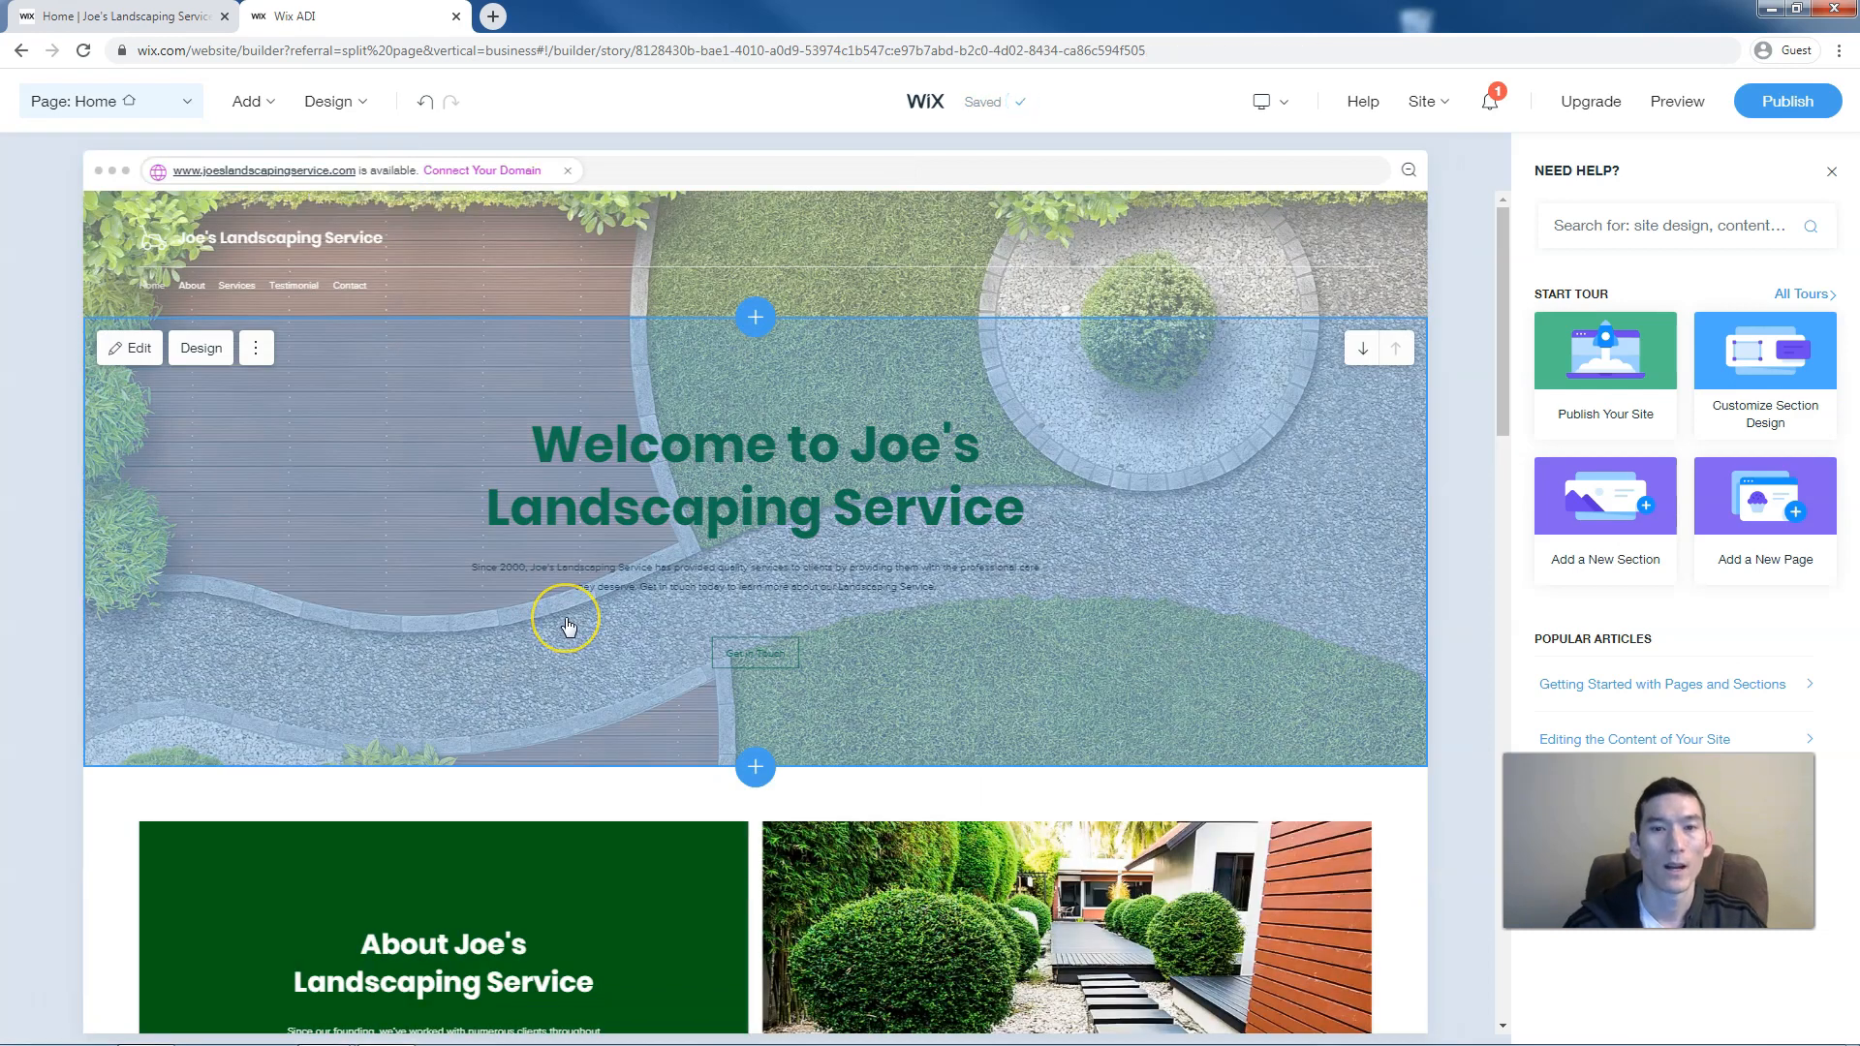
Review the testimonial section's quote and menu name fields, then open the Add menu
scroll(569, 623, down, 3)
scroll(569, 627, down, 5)
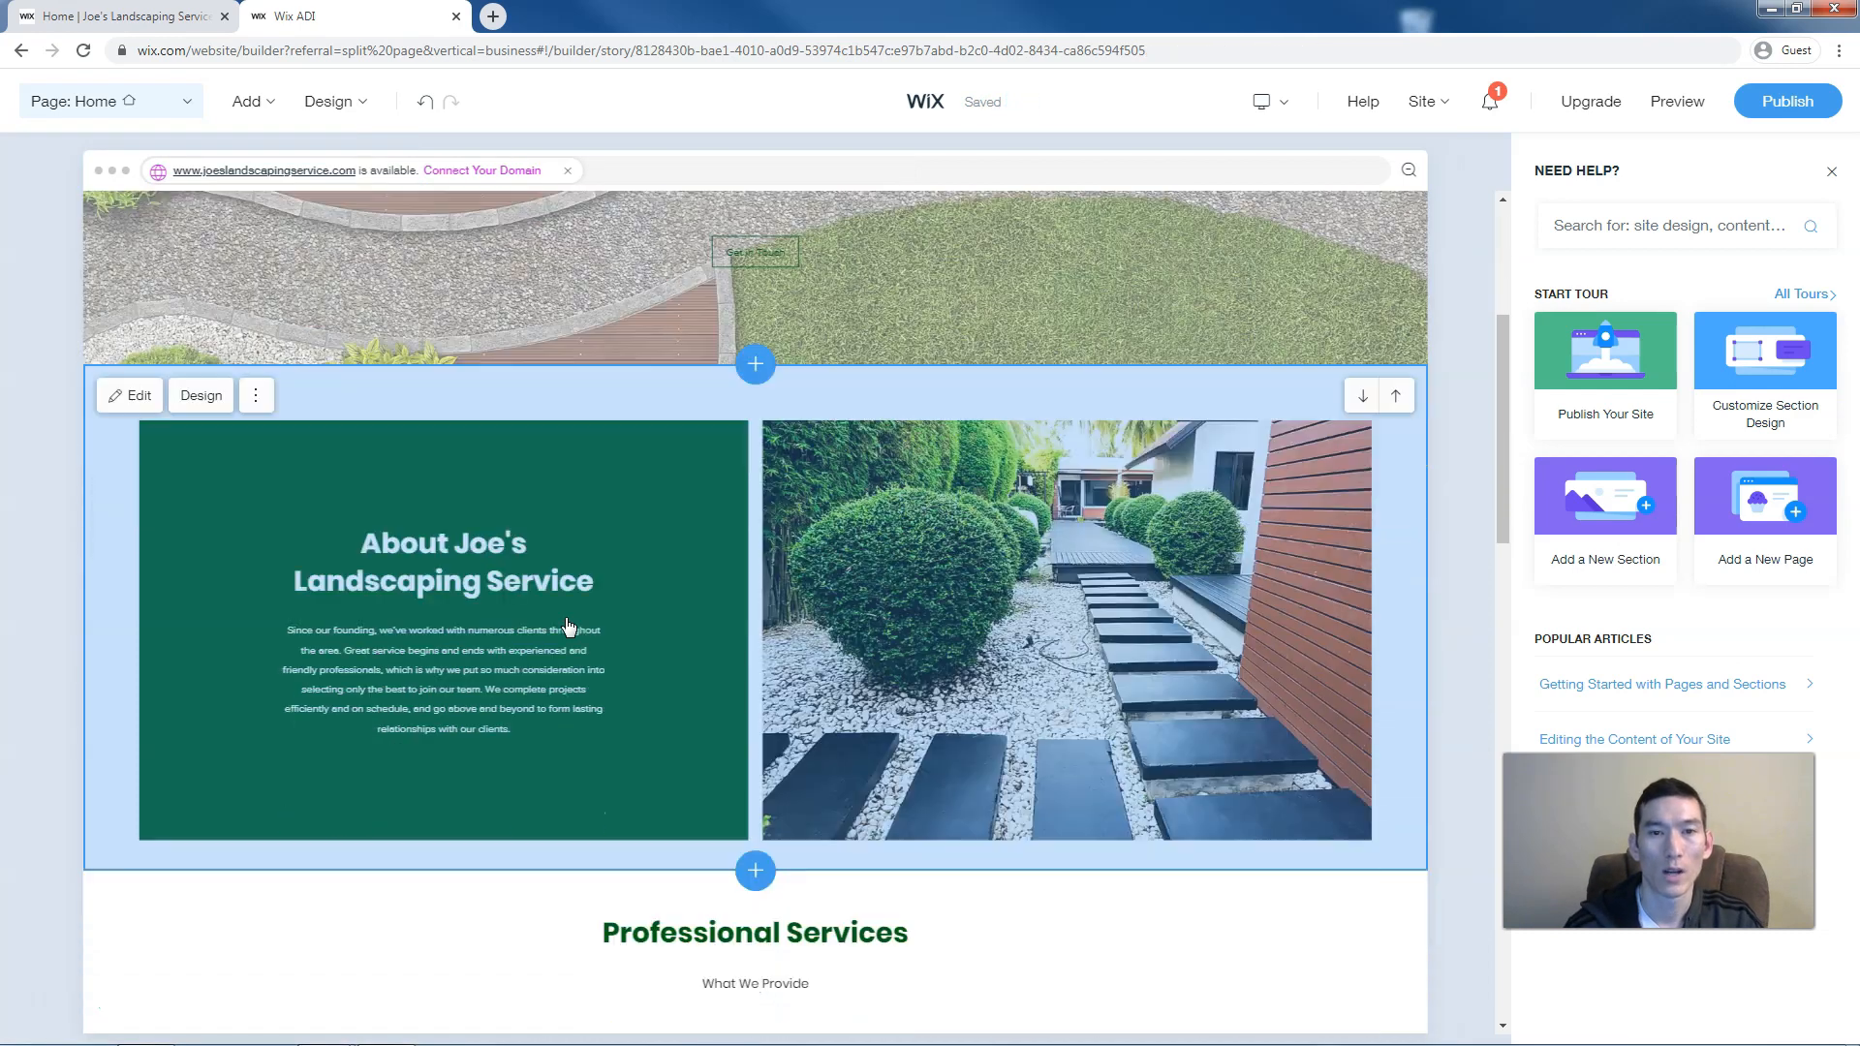
scroll(569, 627, down, 4)
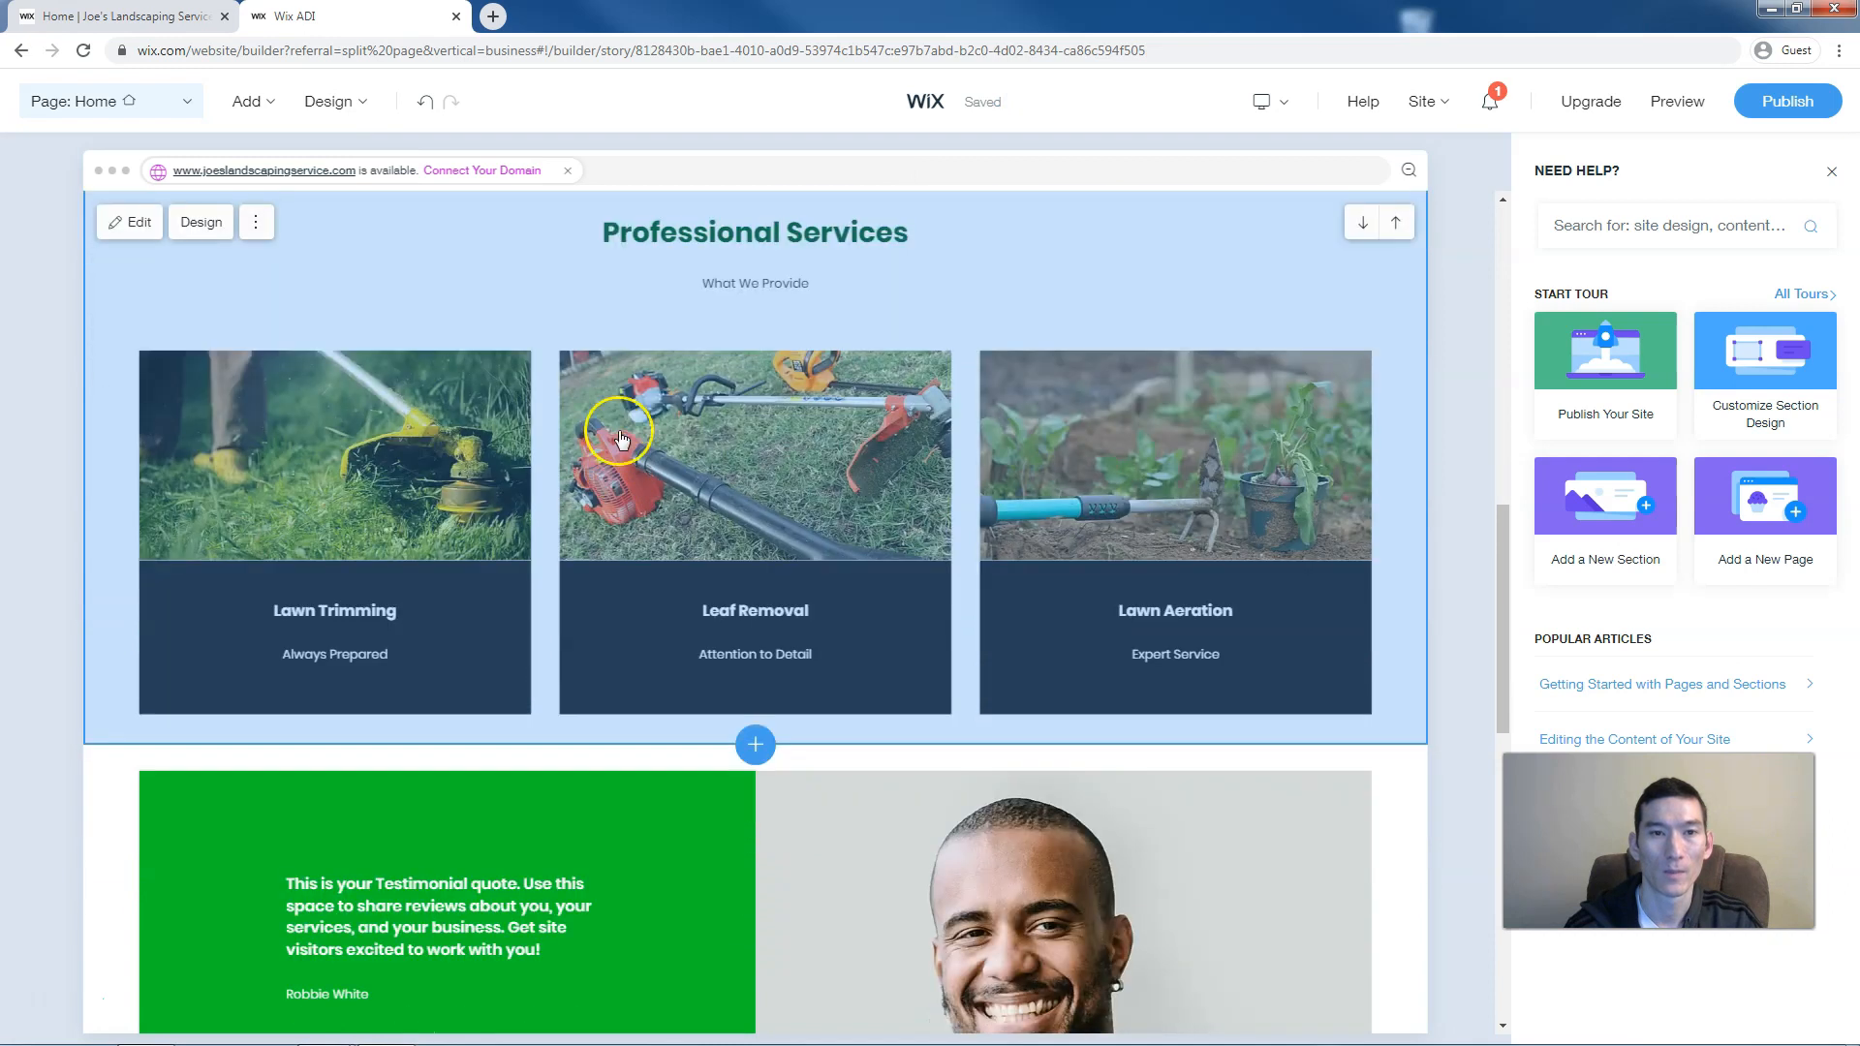
scroll(647, 565, down, 2)
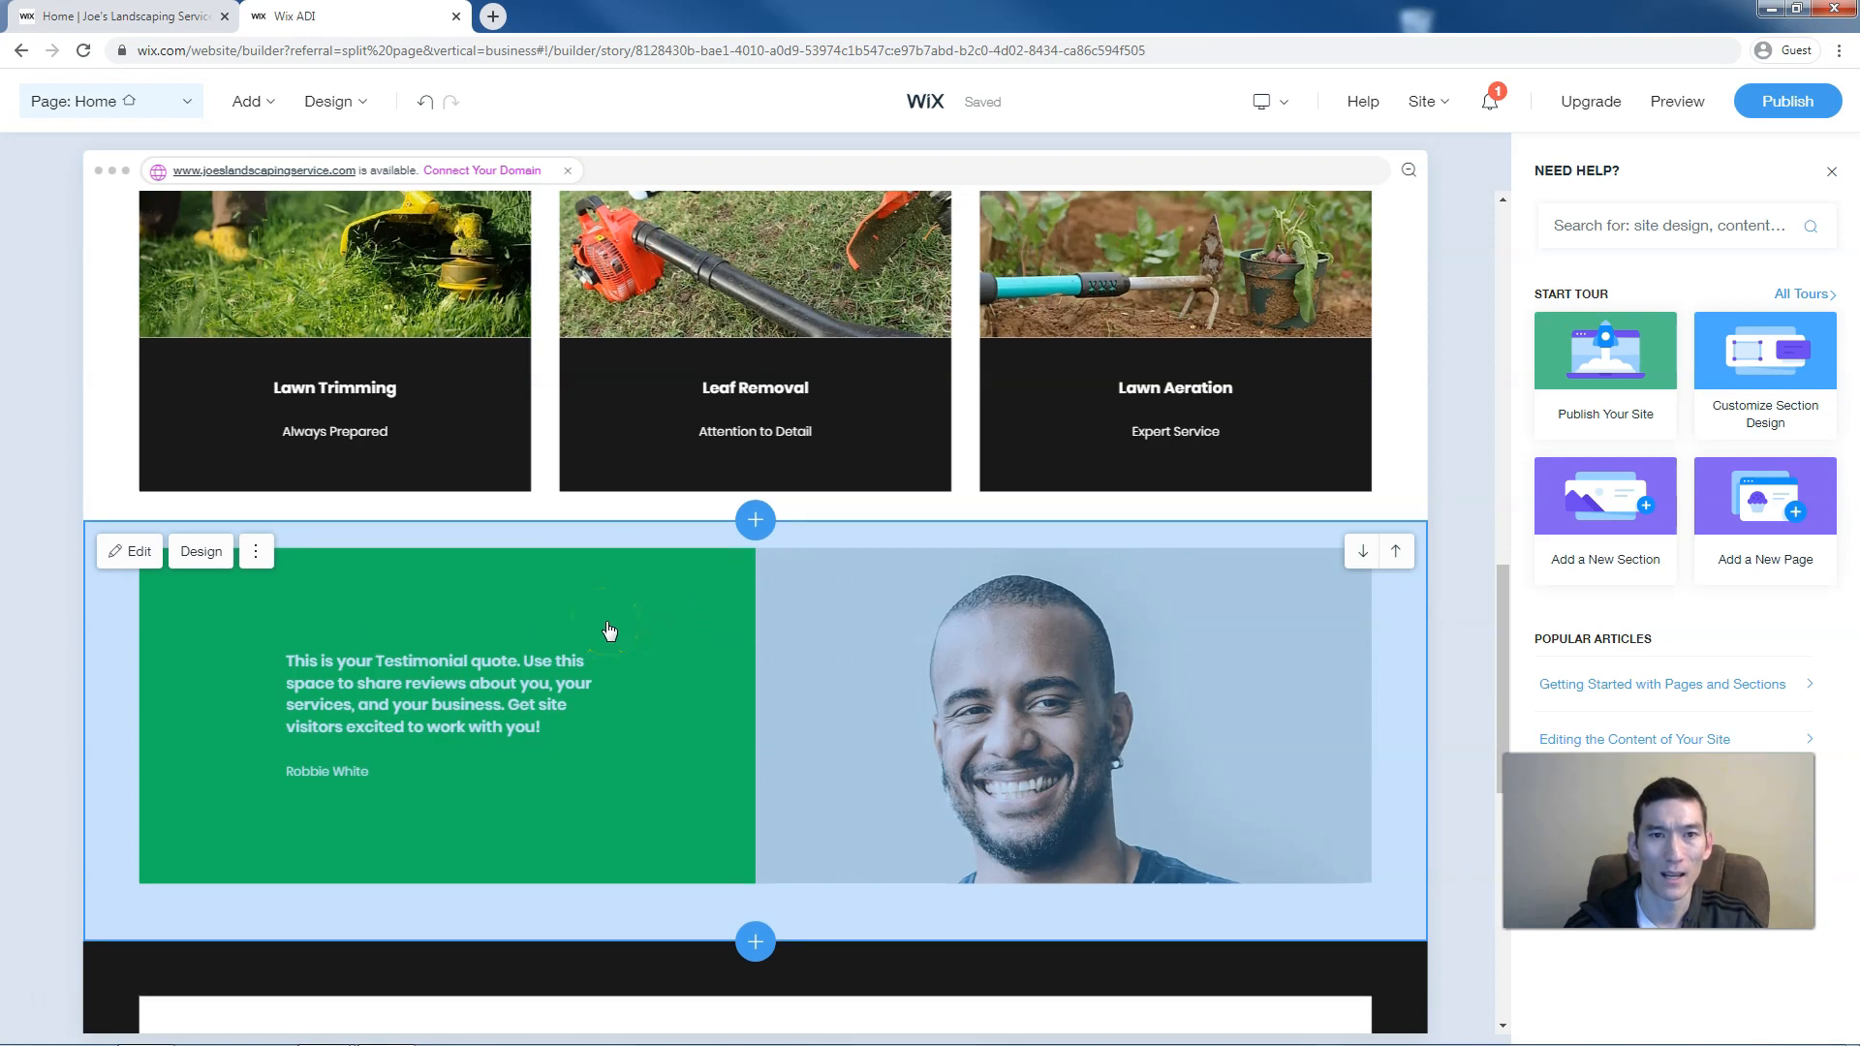
scroll(609, 630, up, 7)
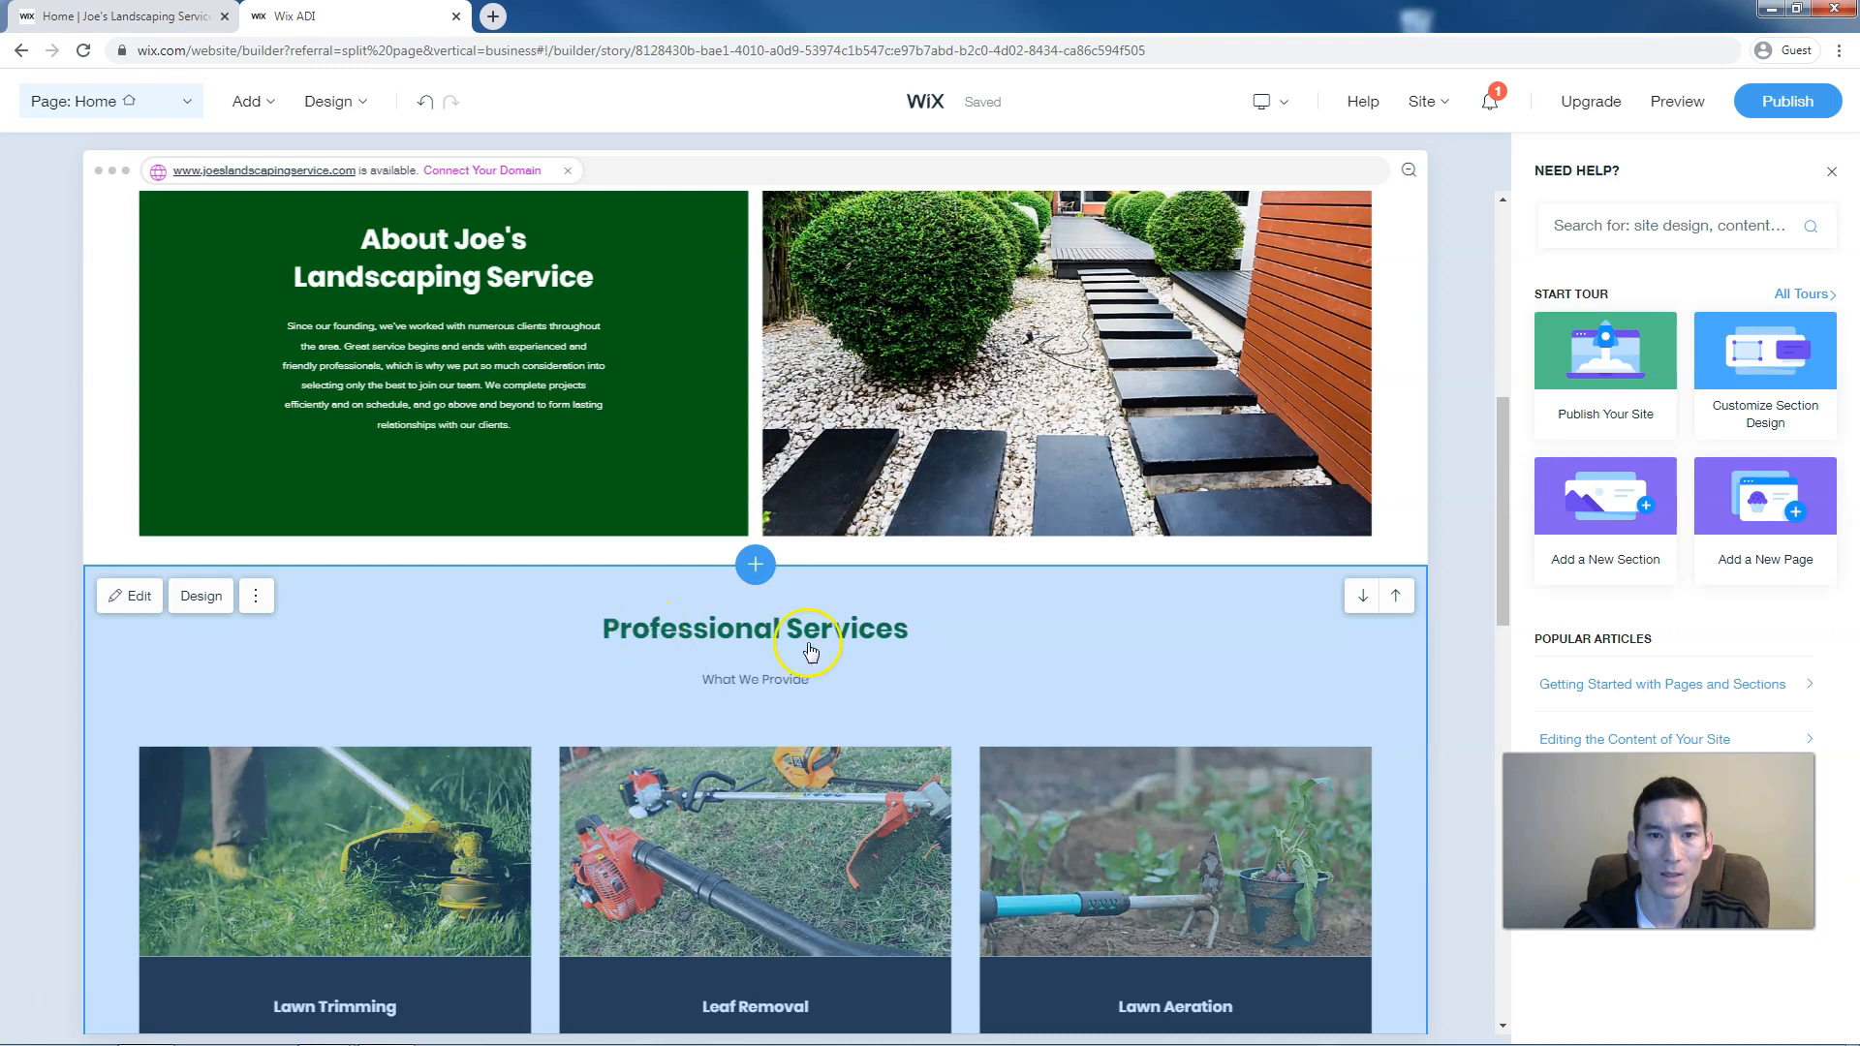
scroll(396, 656, down, 6)
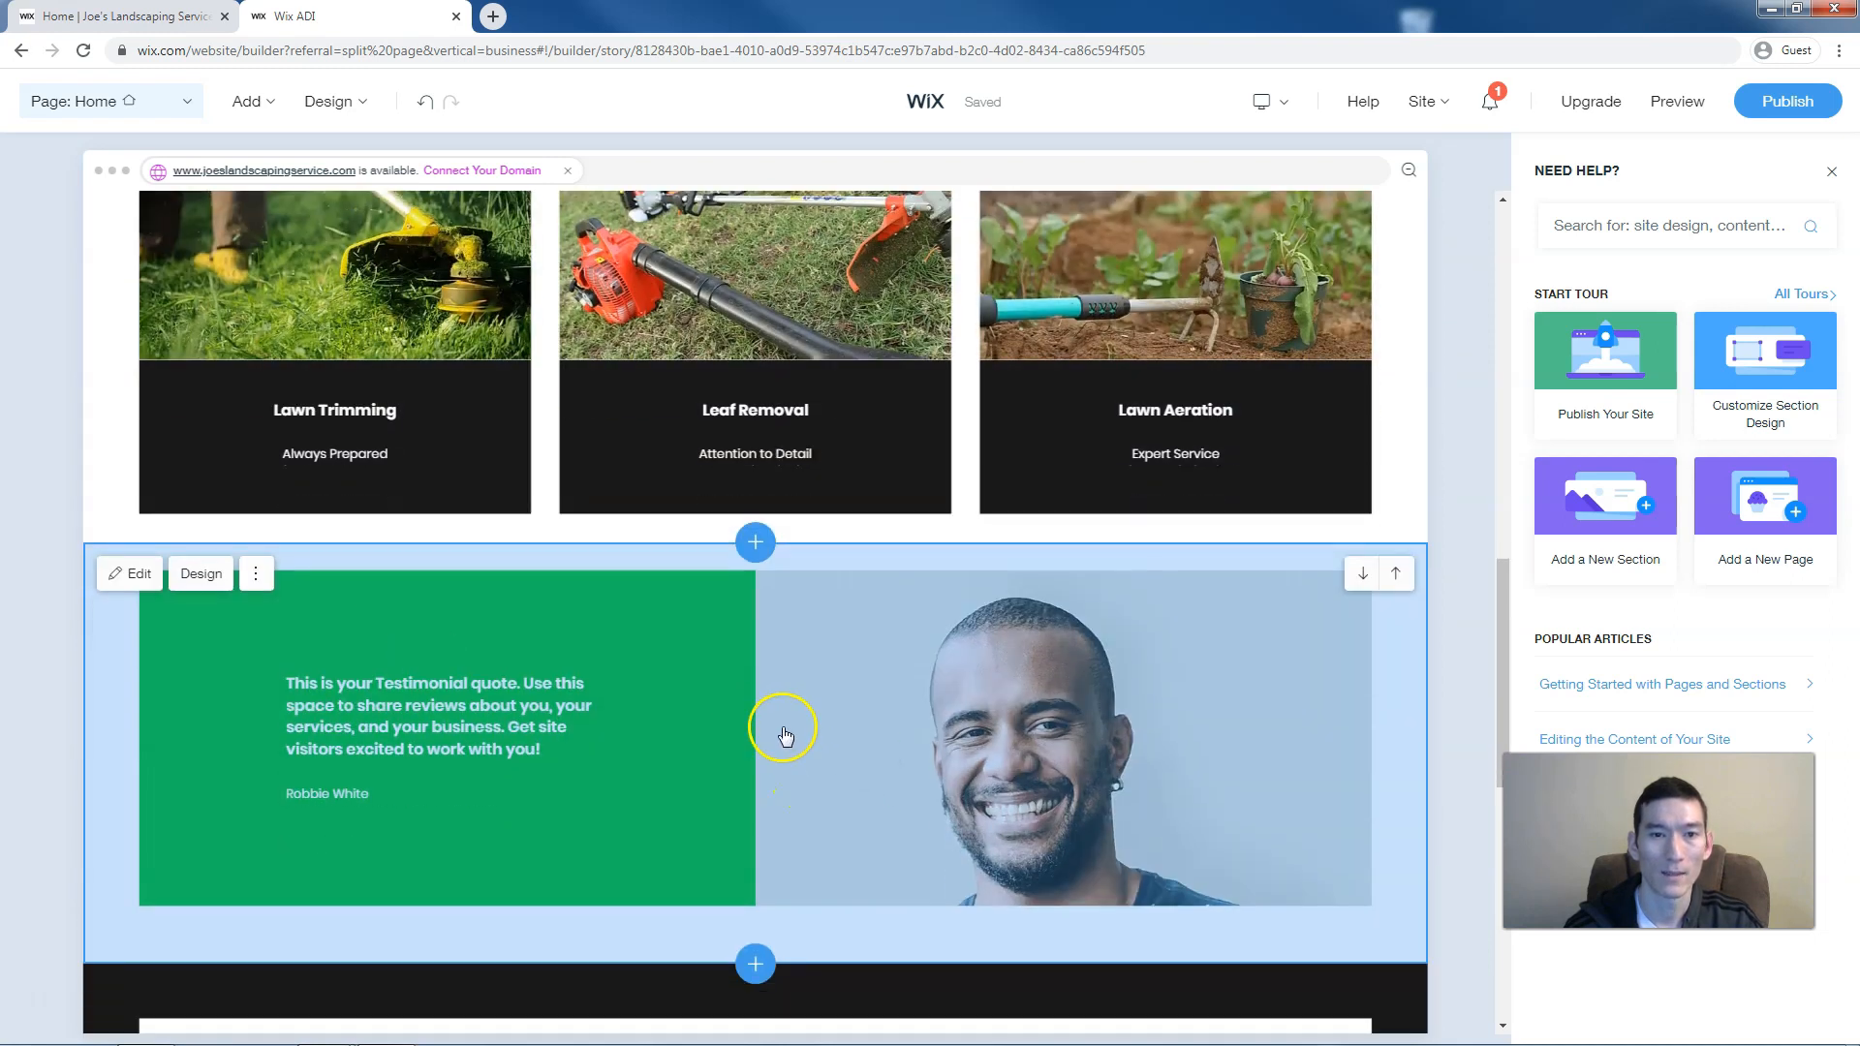
click(133, 573)
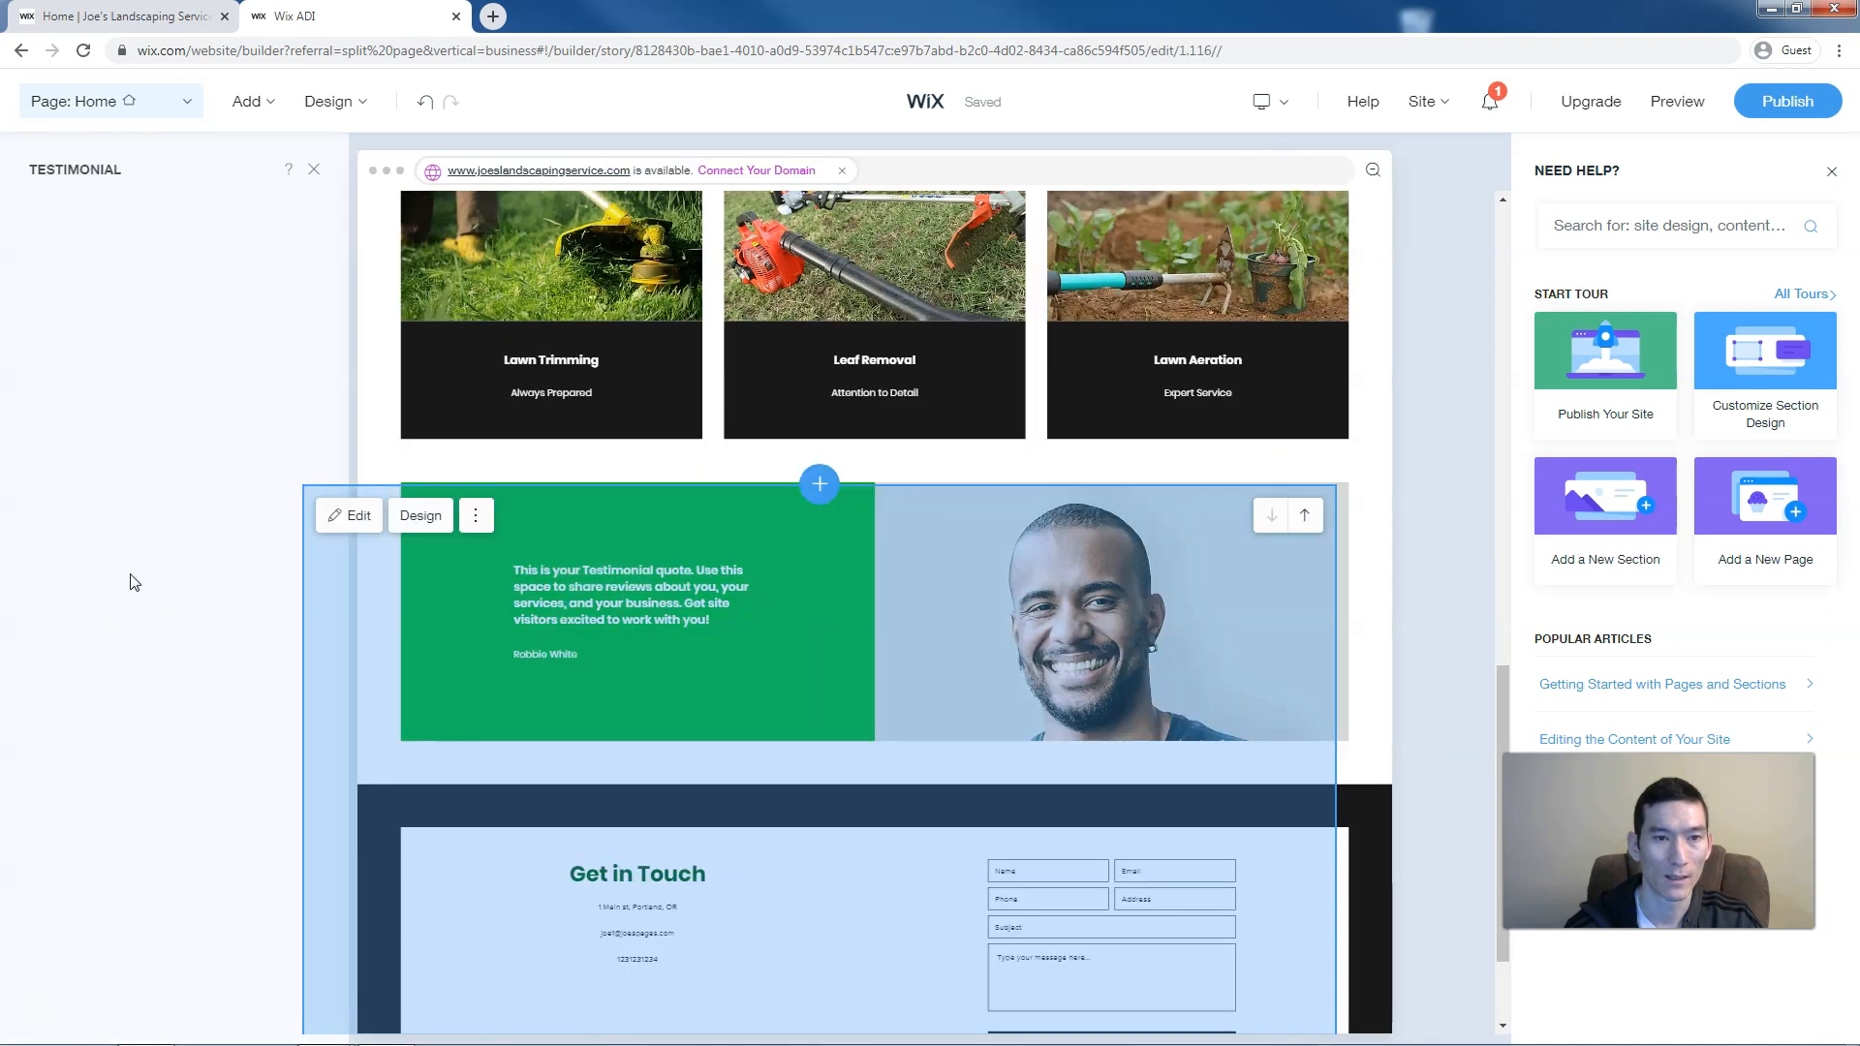
click(249, 634)
click(104, 415)
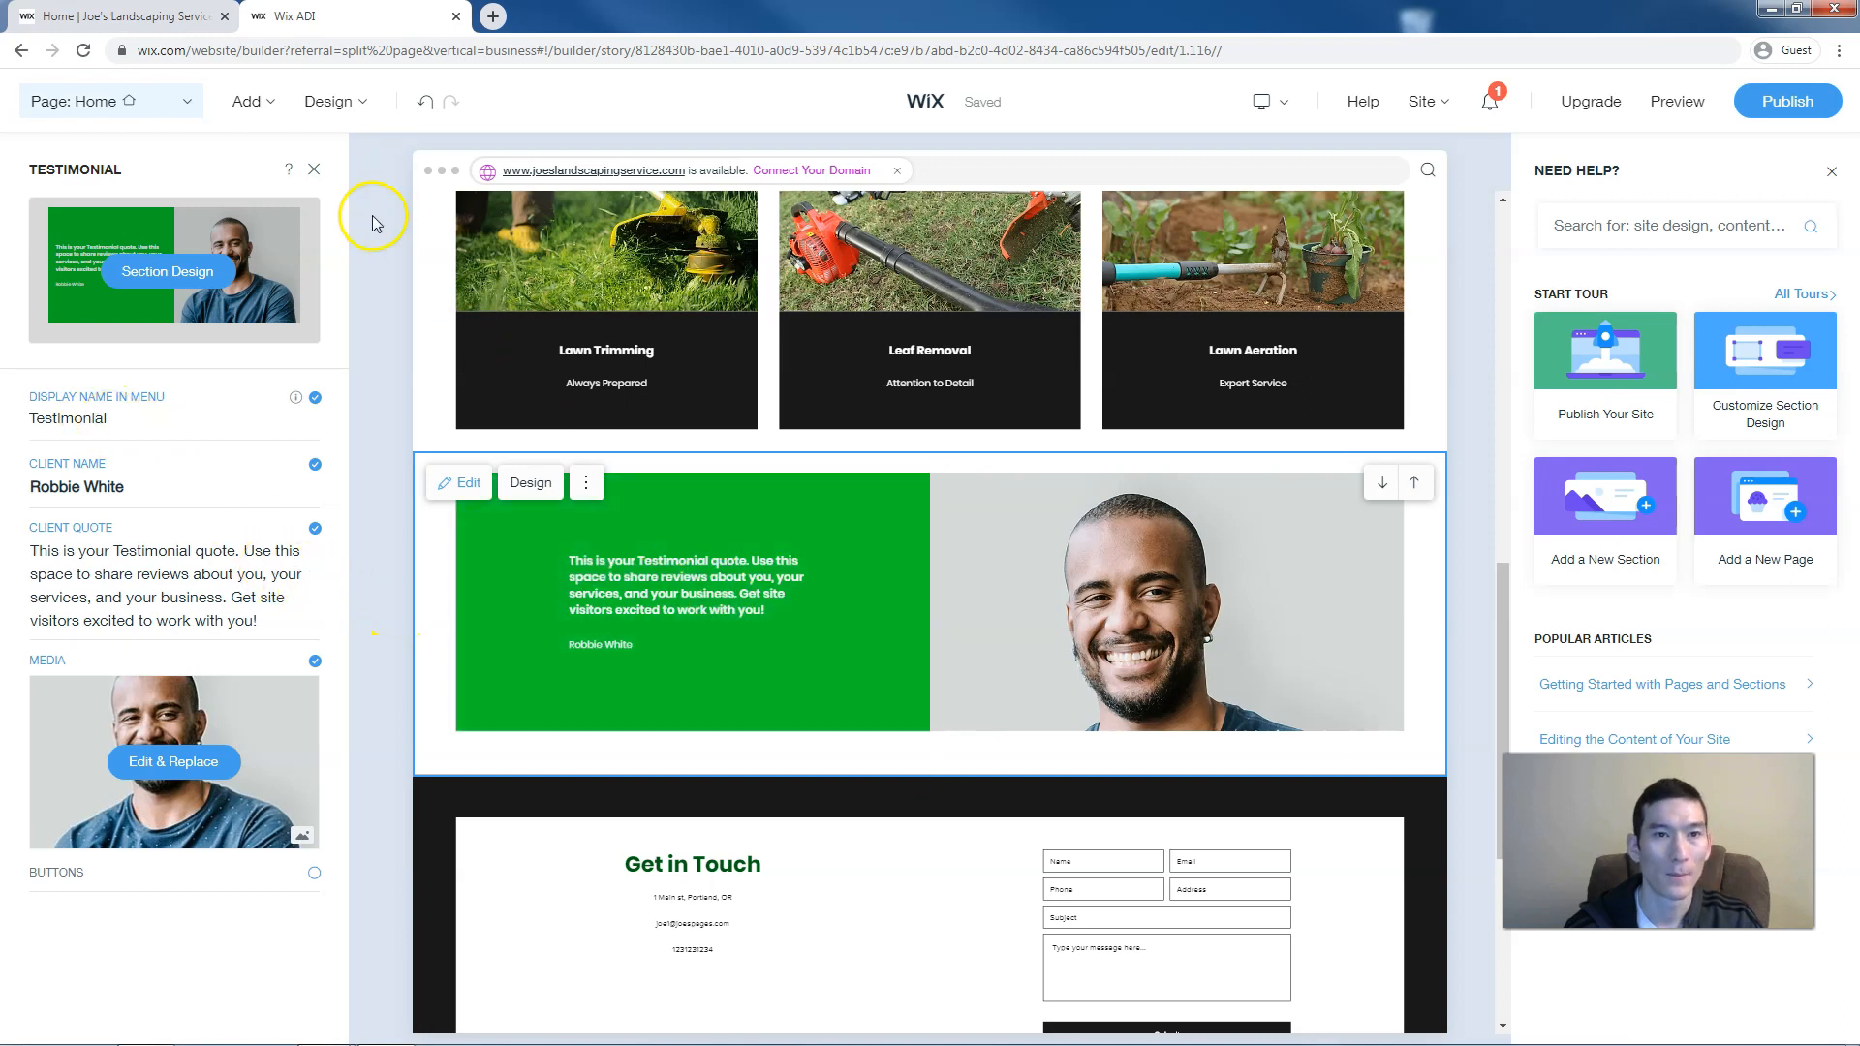
click(314, 170)
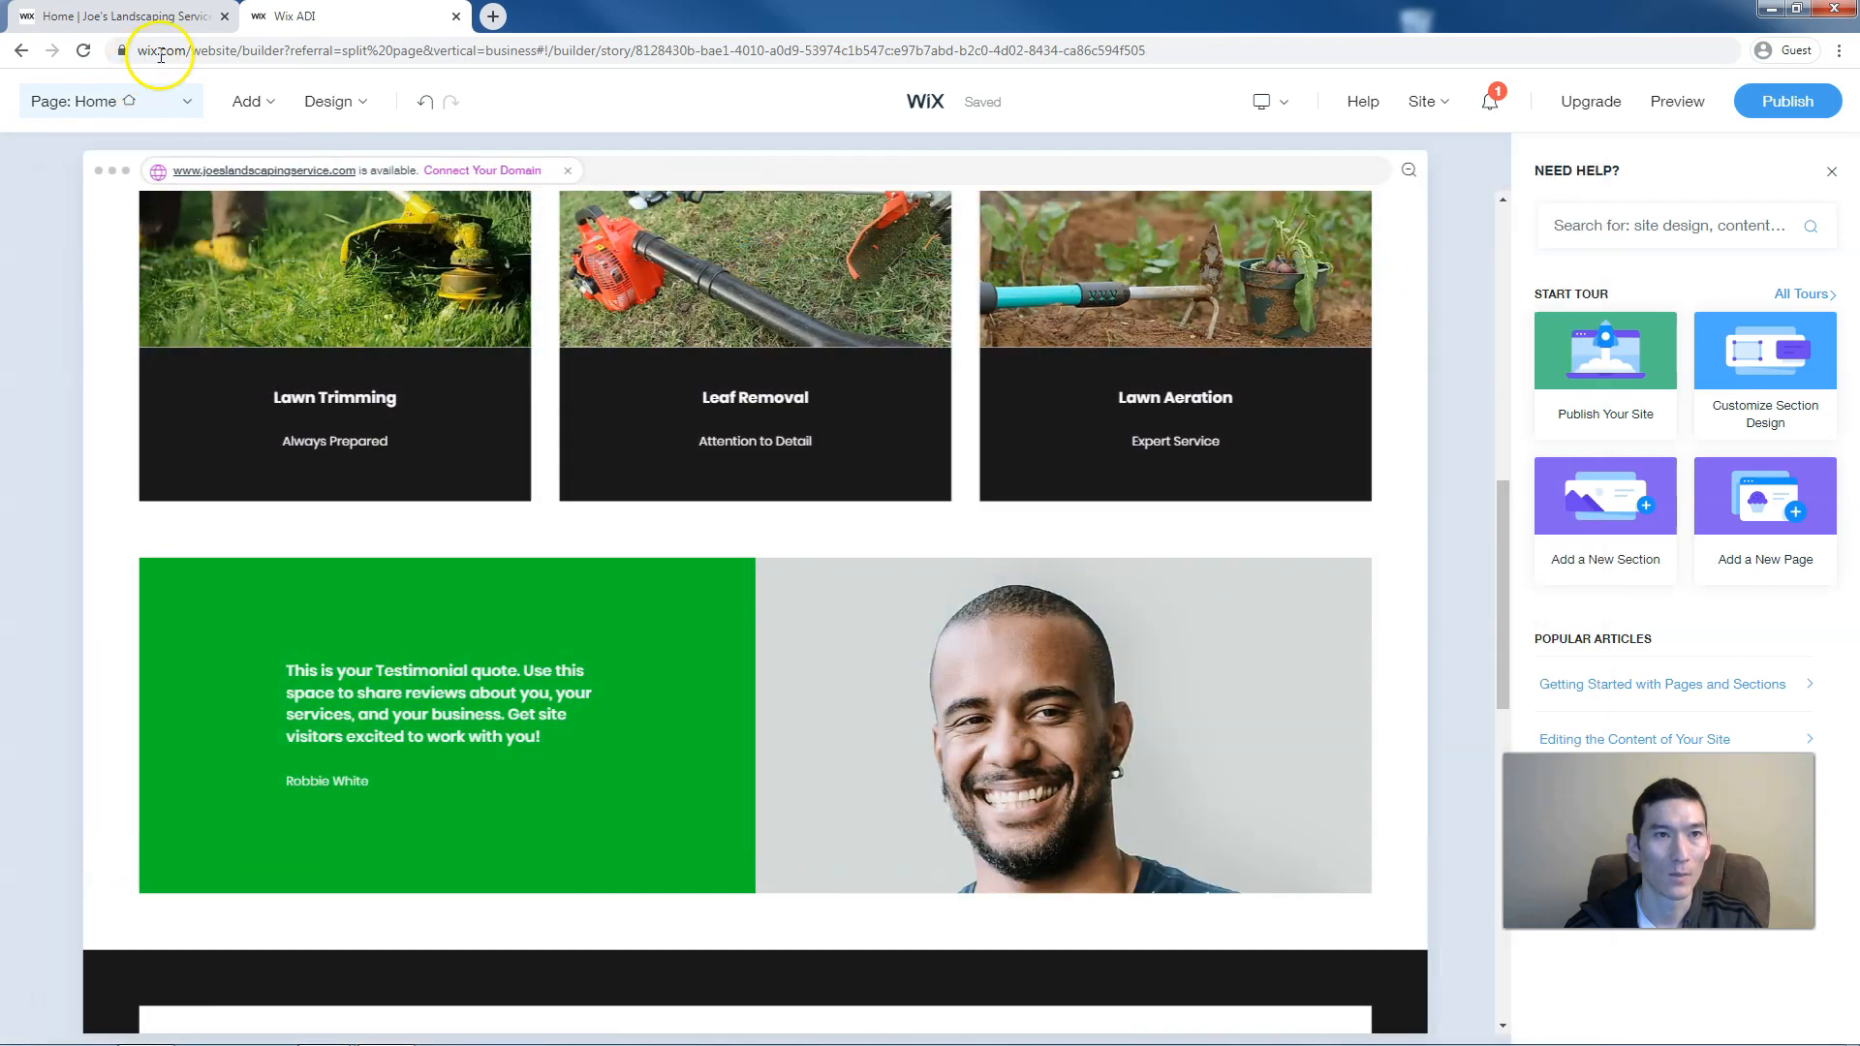
click(252, 102)
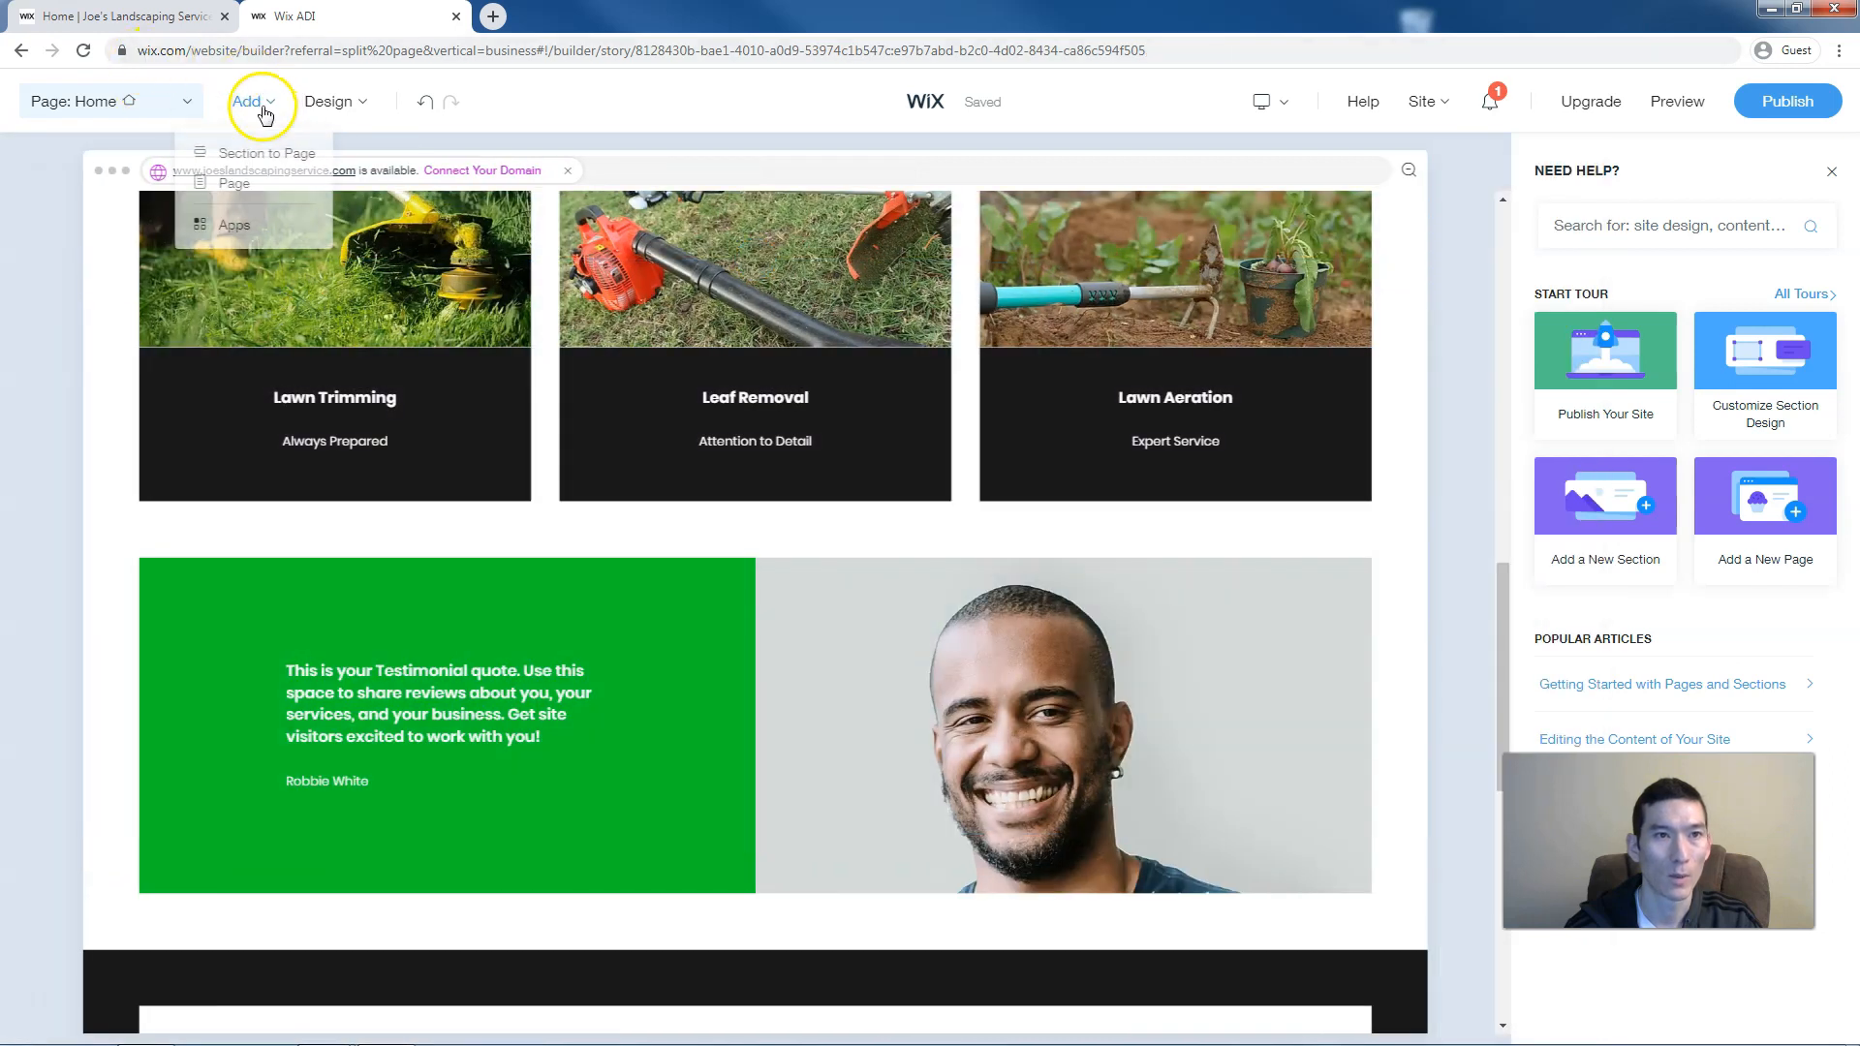
Add the three-photo Our Testimonials section layout to the page below the contact map
click(262, 155)
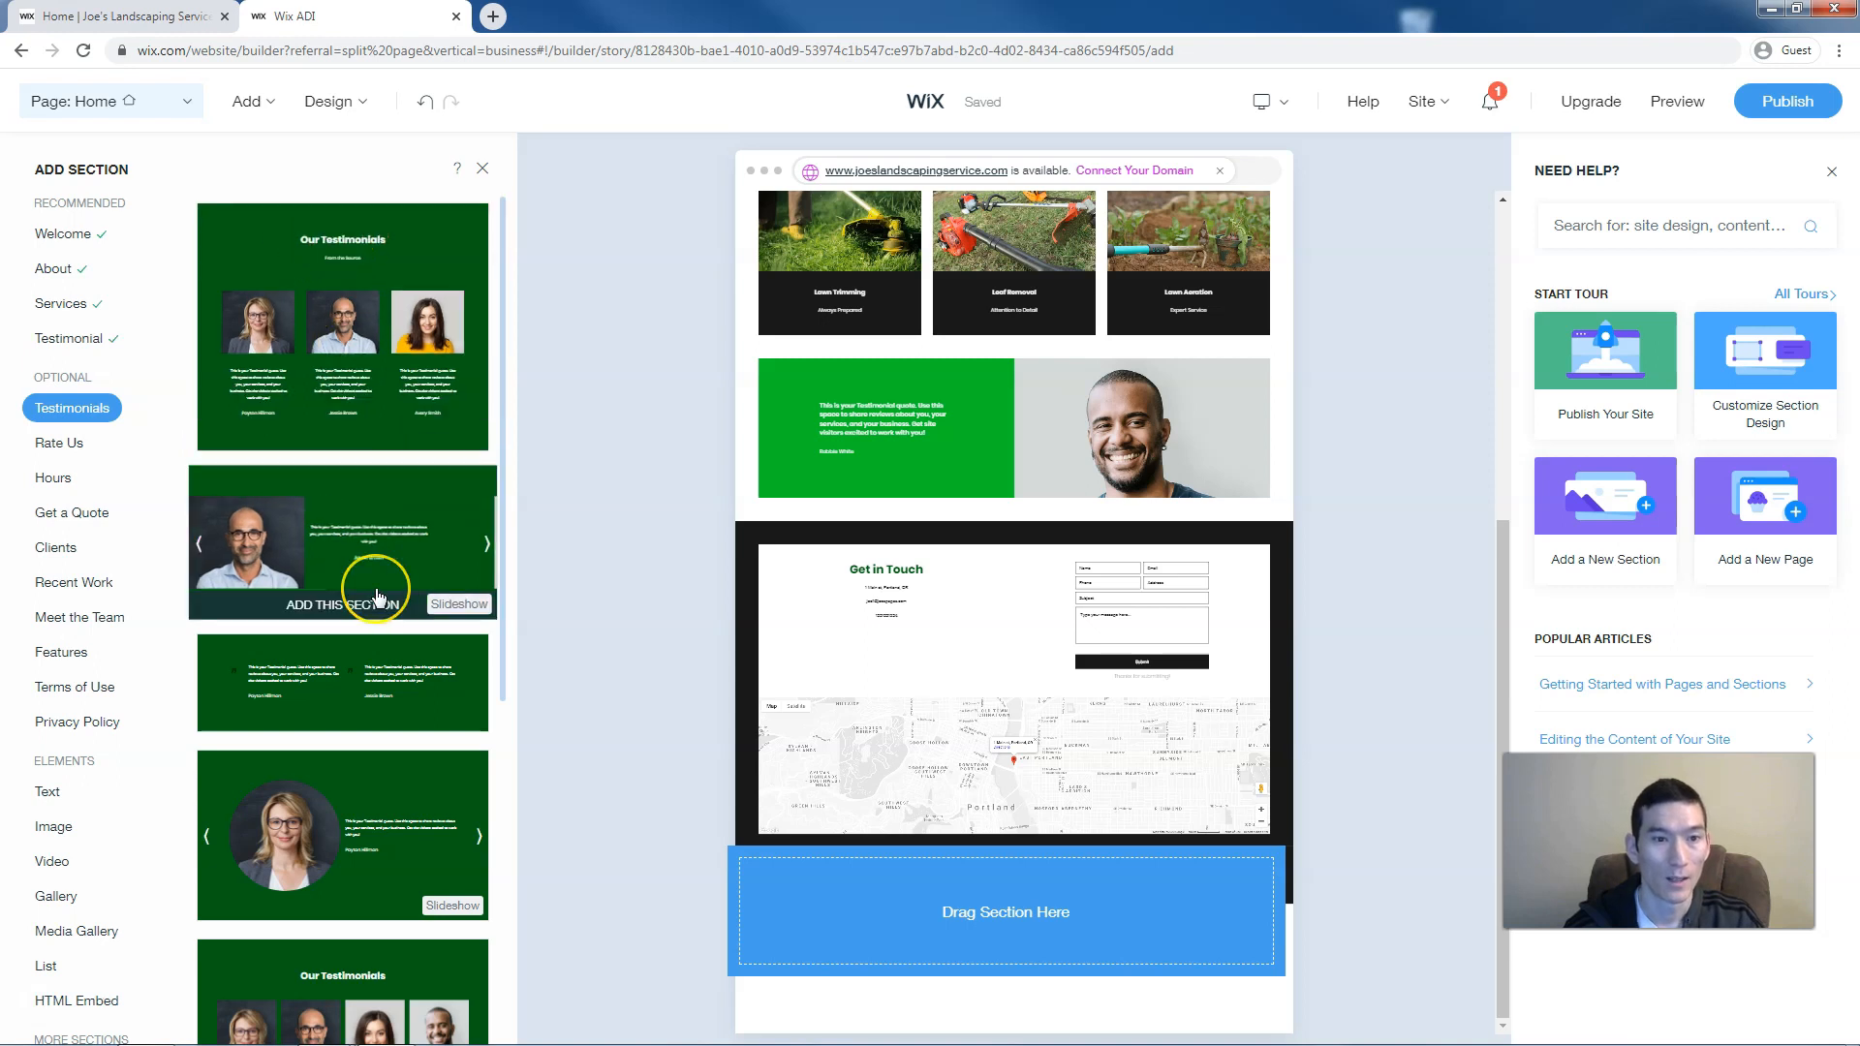
scroll(377, 581, down, 3)
scroll(378, 597, down, 5)
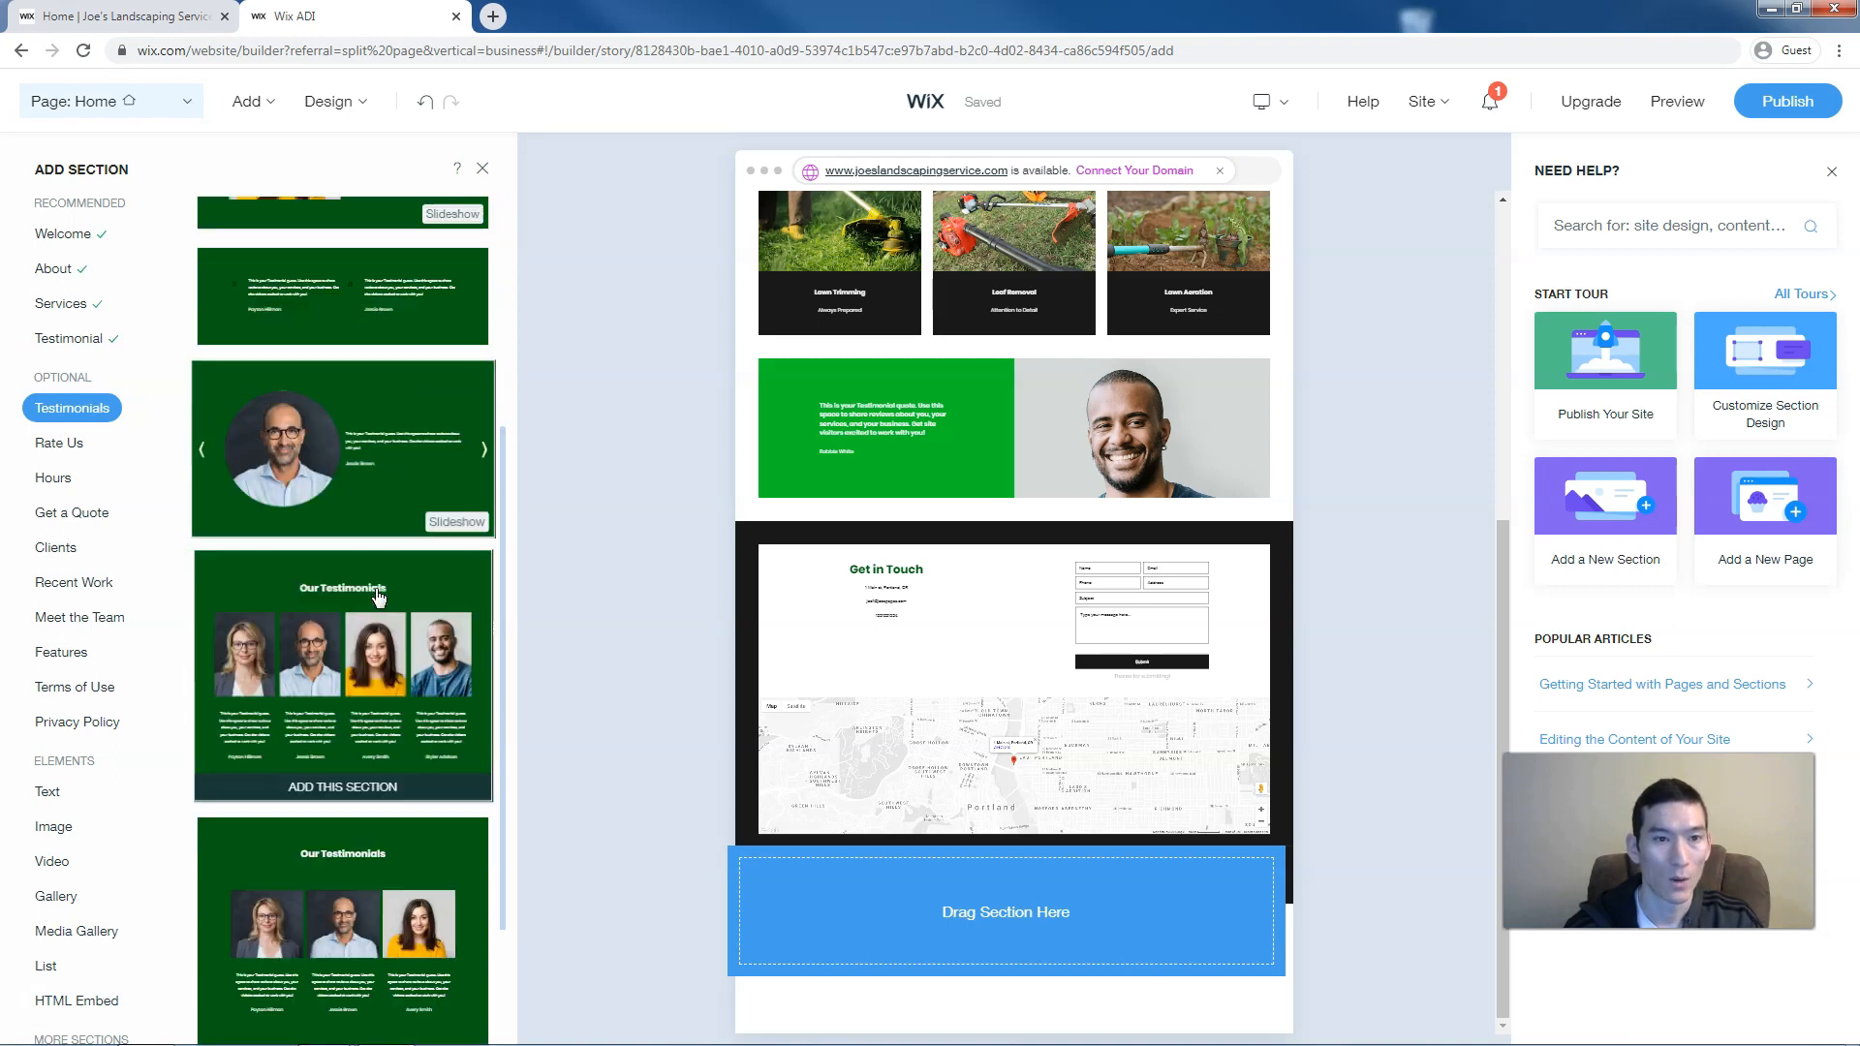
scroll(377, 597, down, 6)
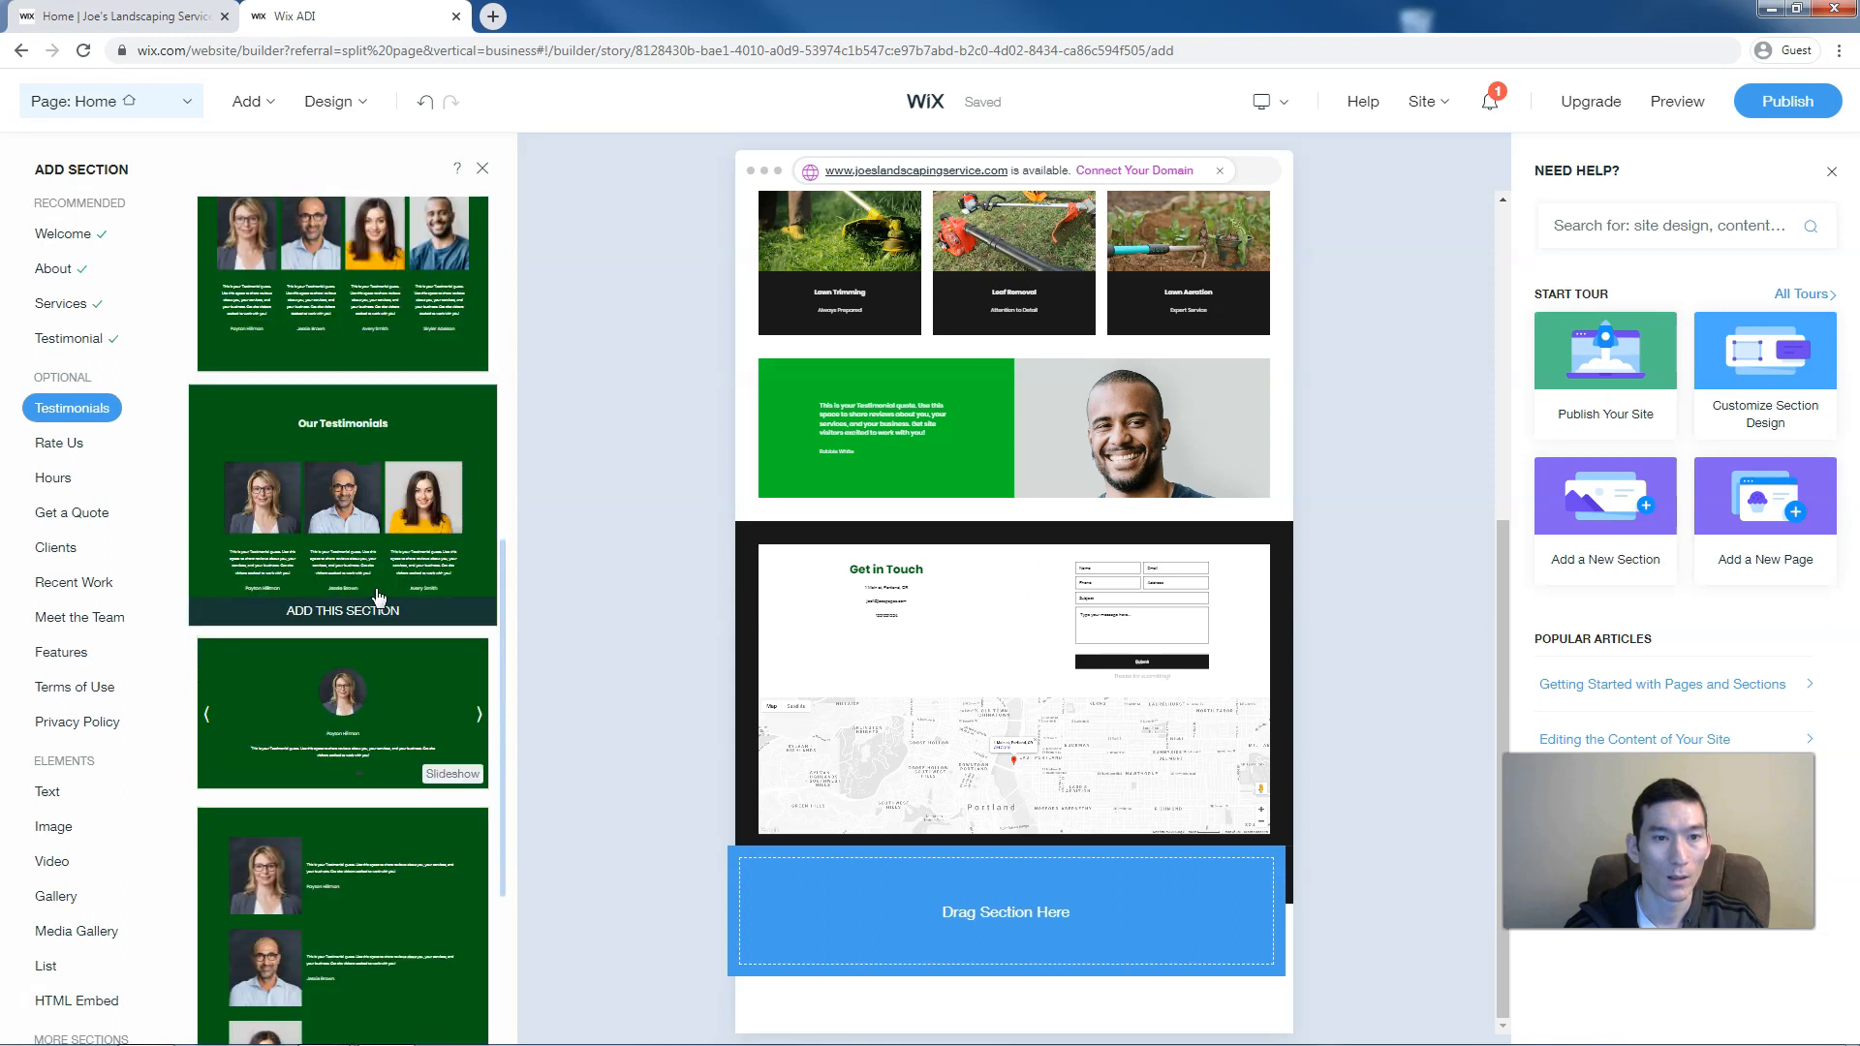
scroll(377, 597, up, 12)
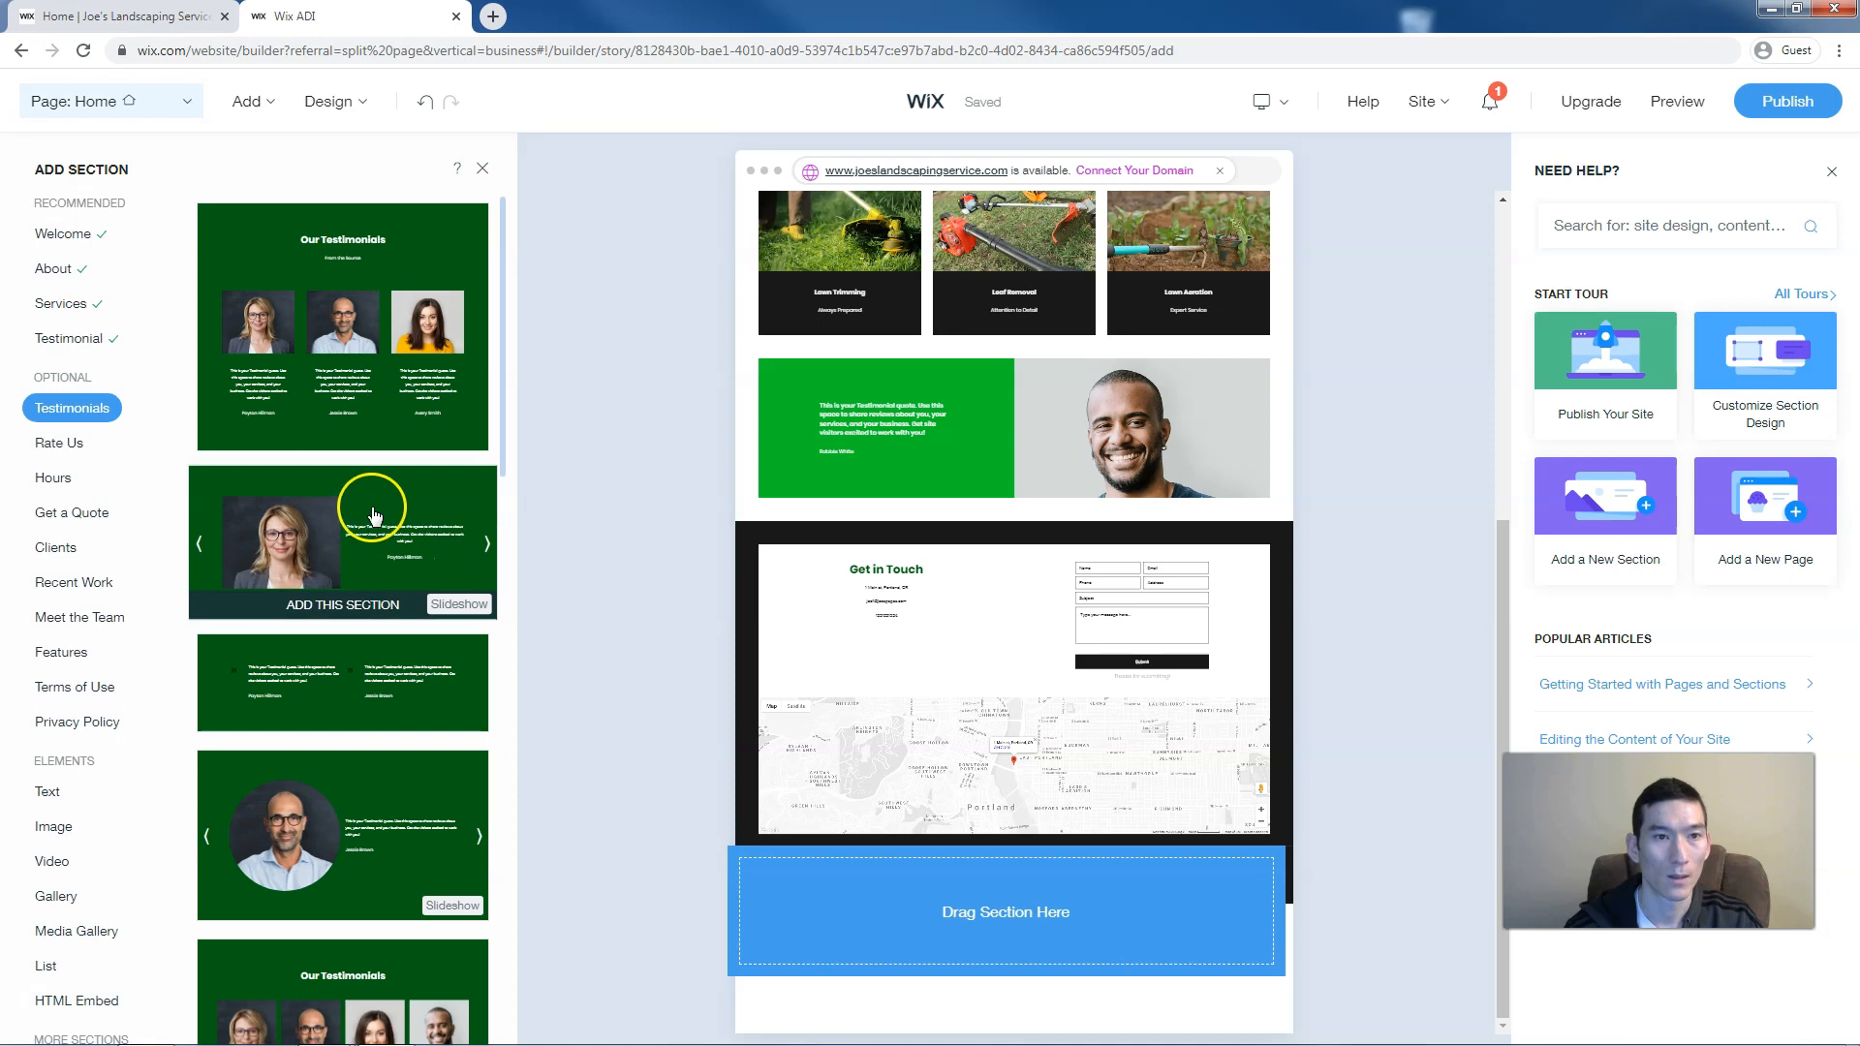
click(331, 275)
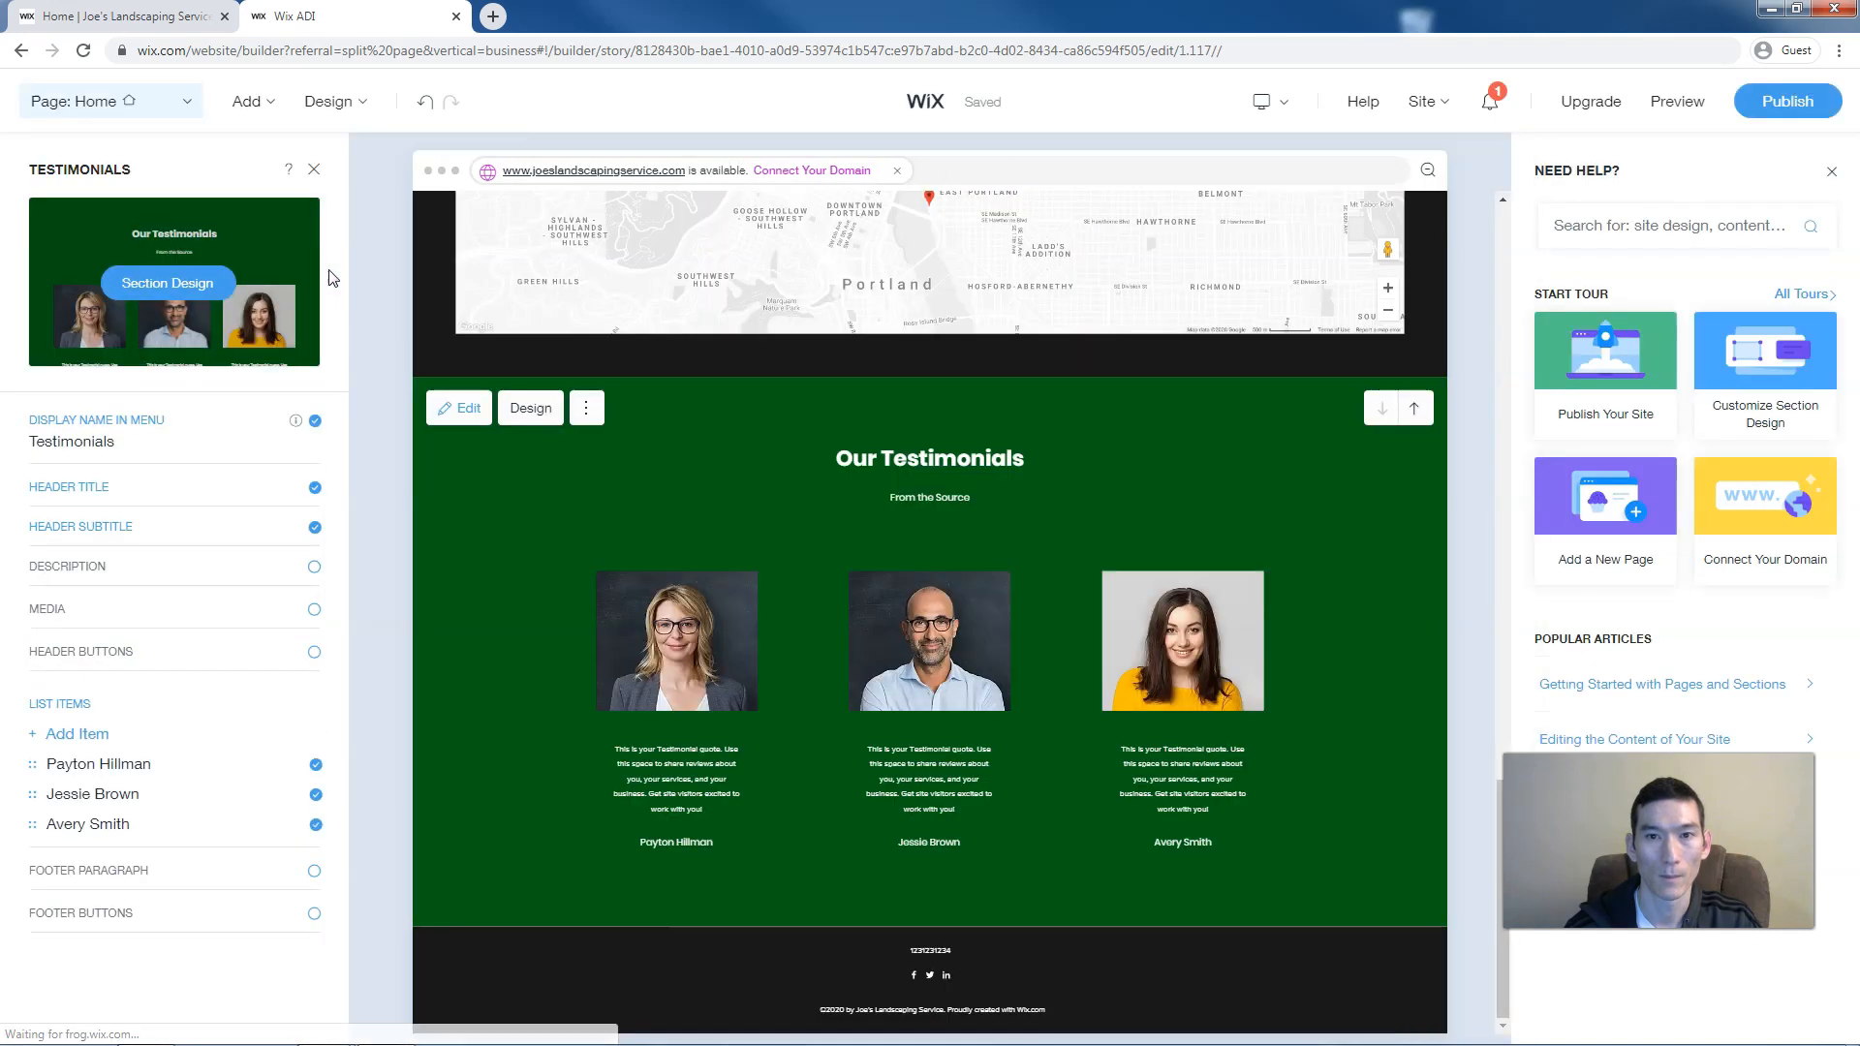
Inspect the quote and client name fields of the three new testimonials
click(675, 691)
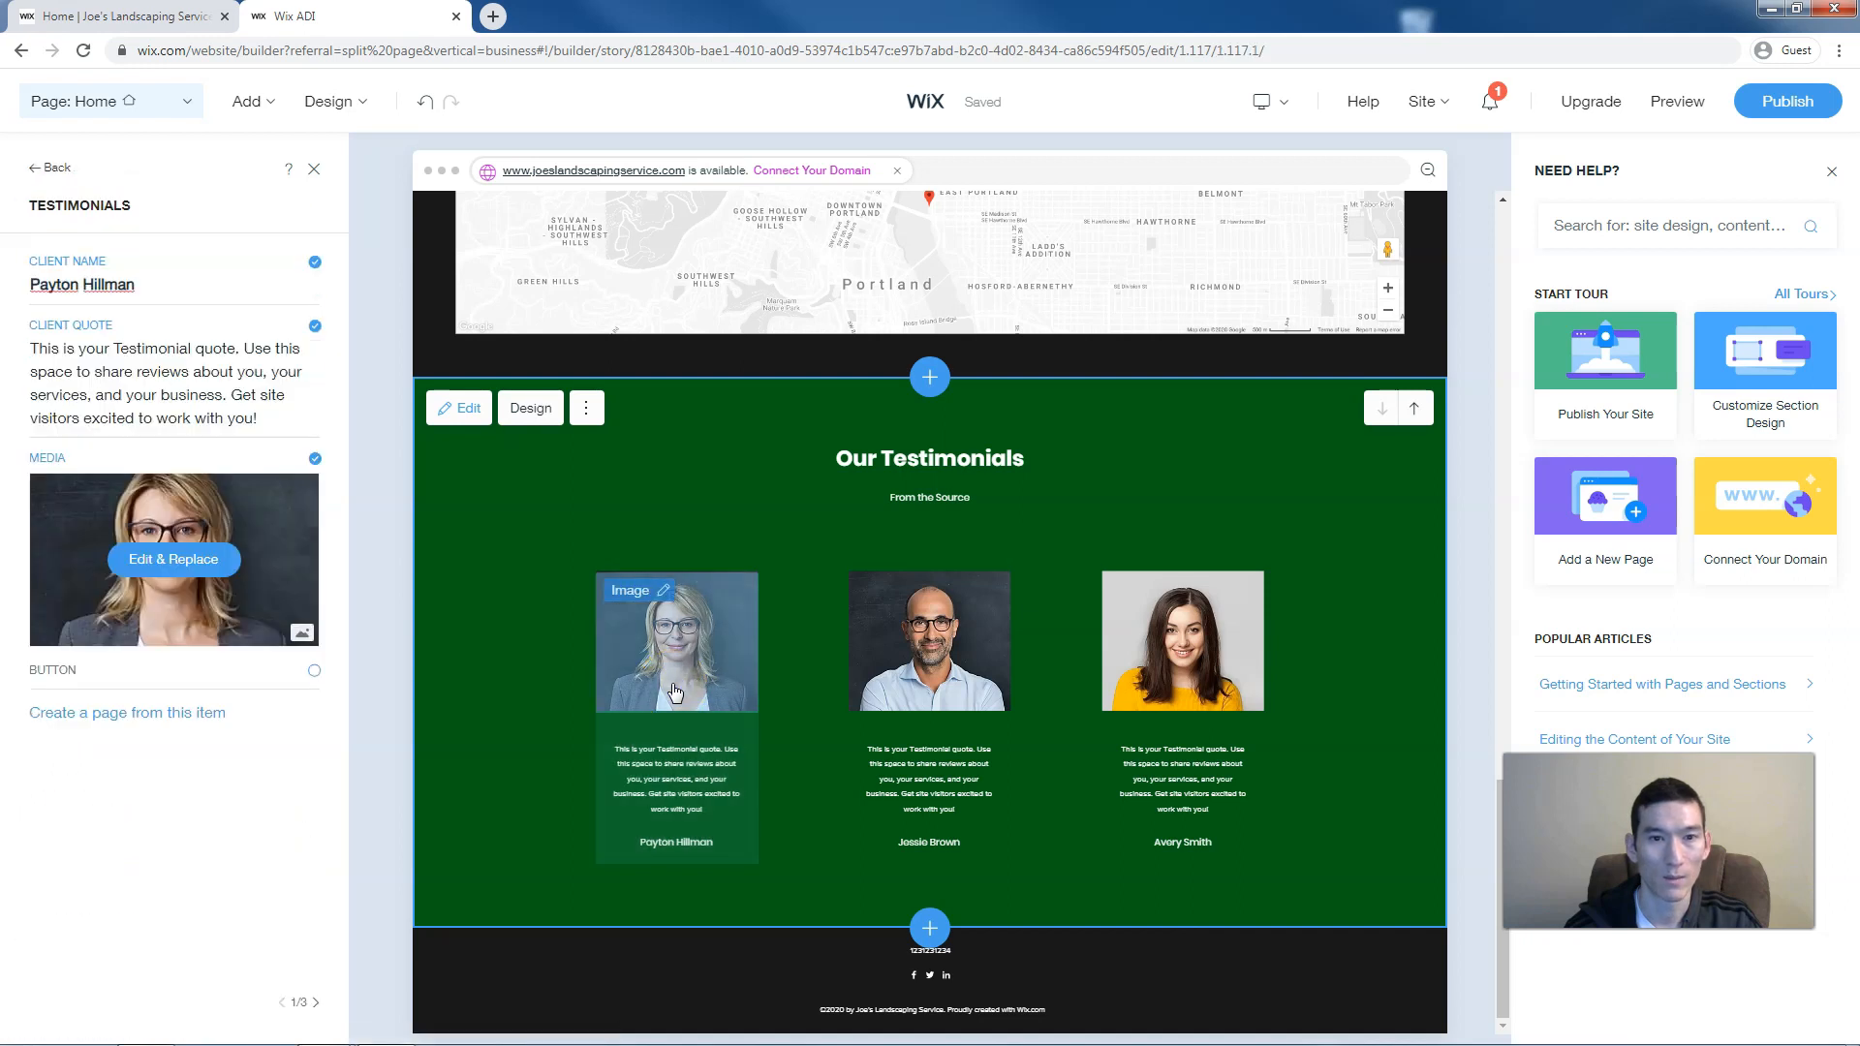
click(26, 351)
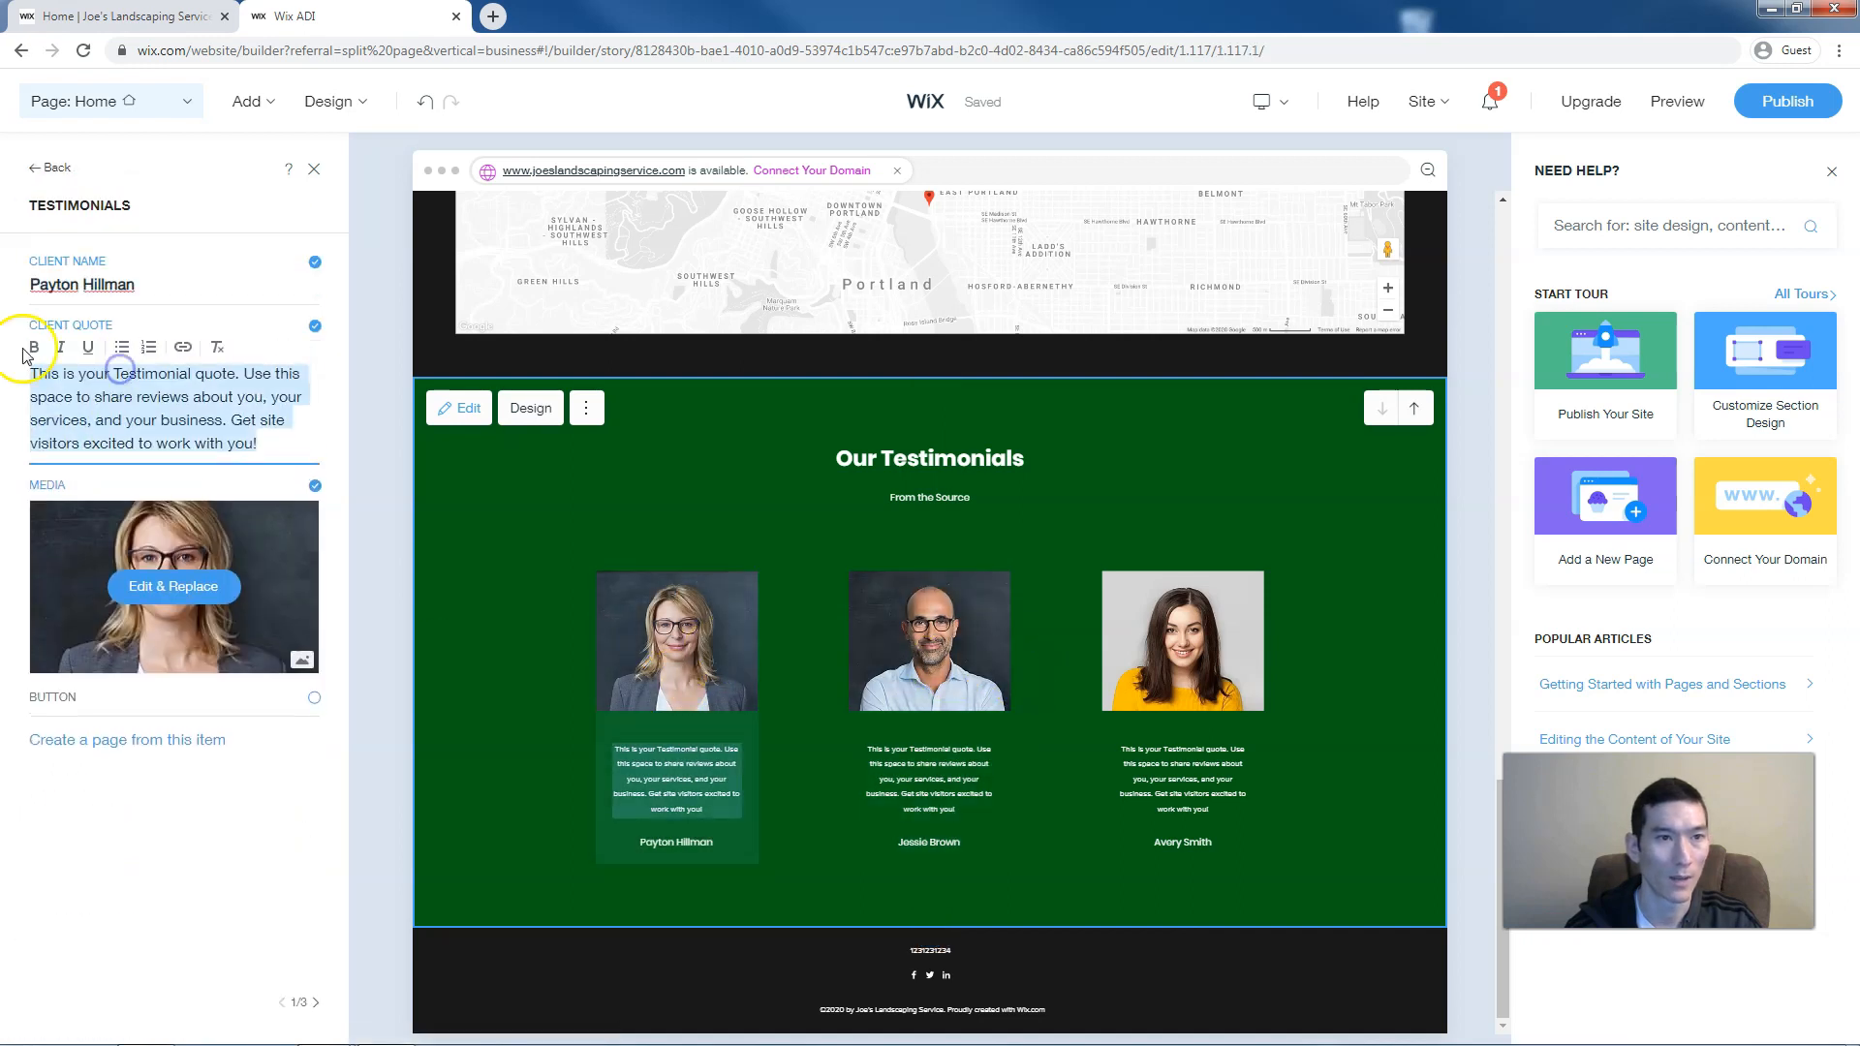
click(130, 287)
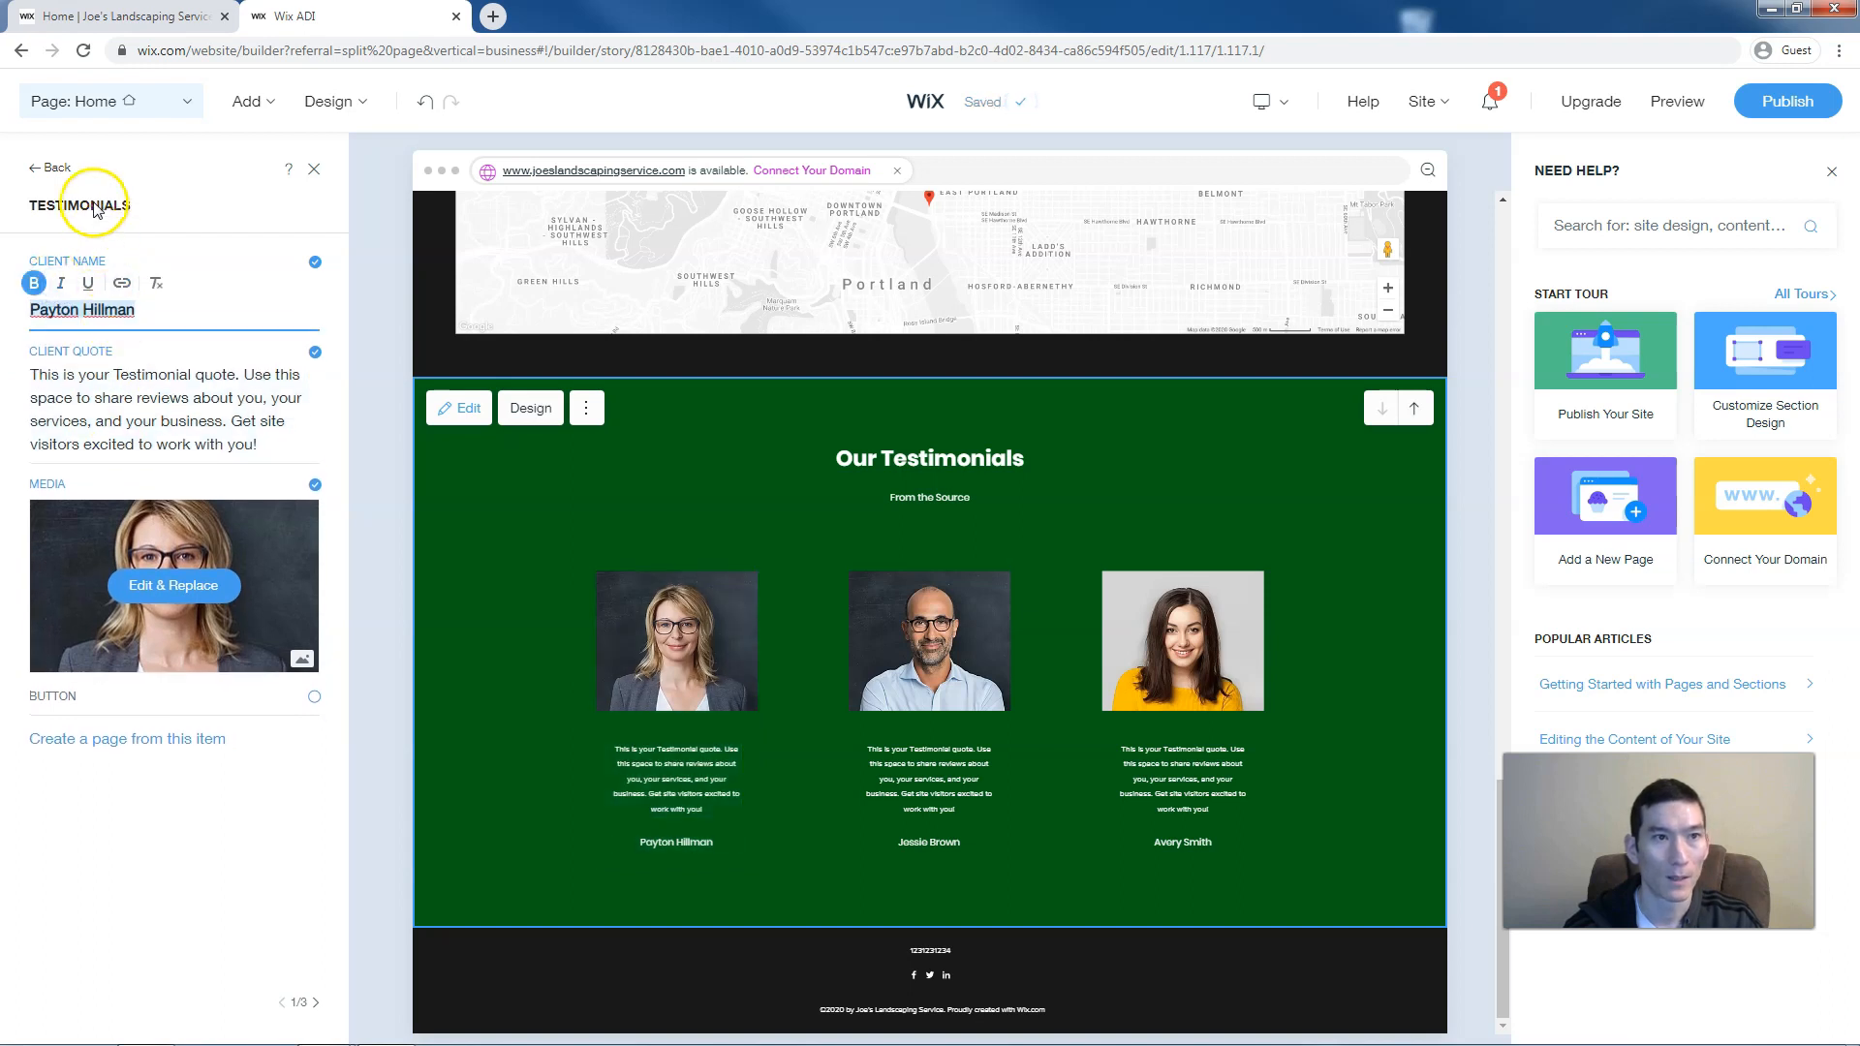
click(931, 678)
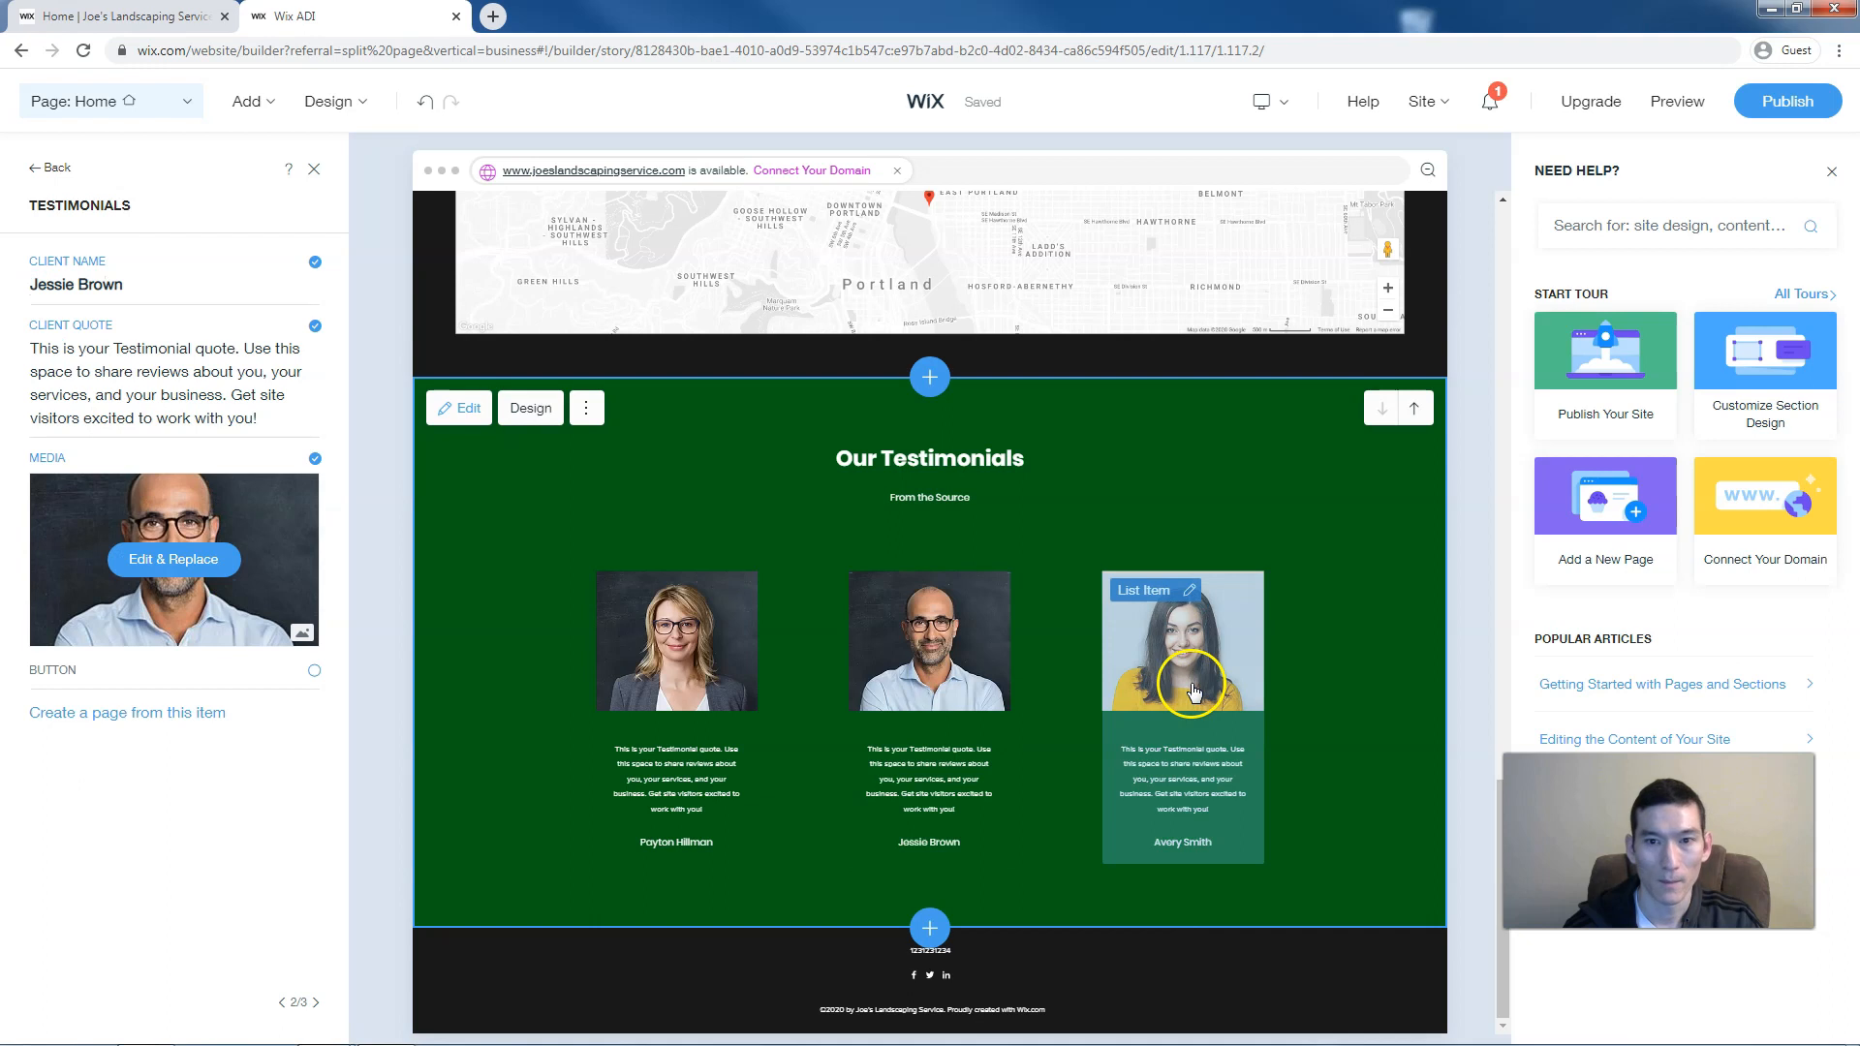
click(1194, 691)
click(315, 174)
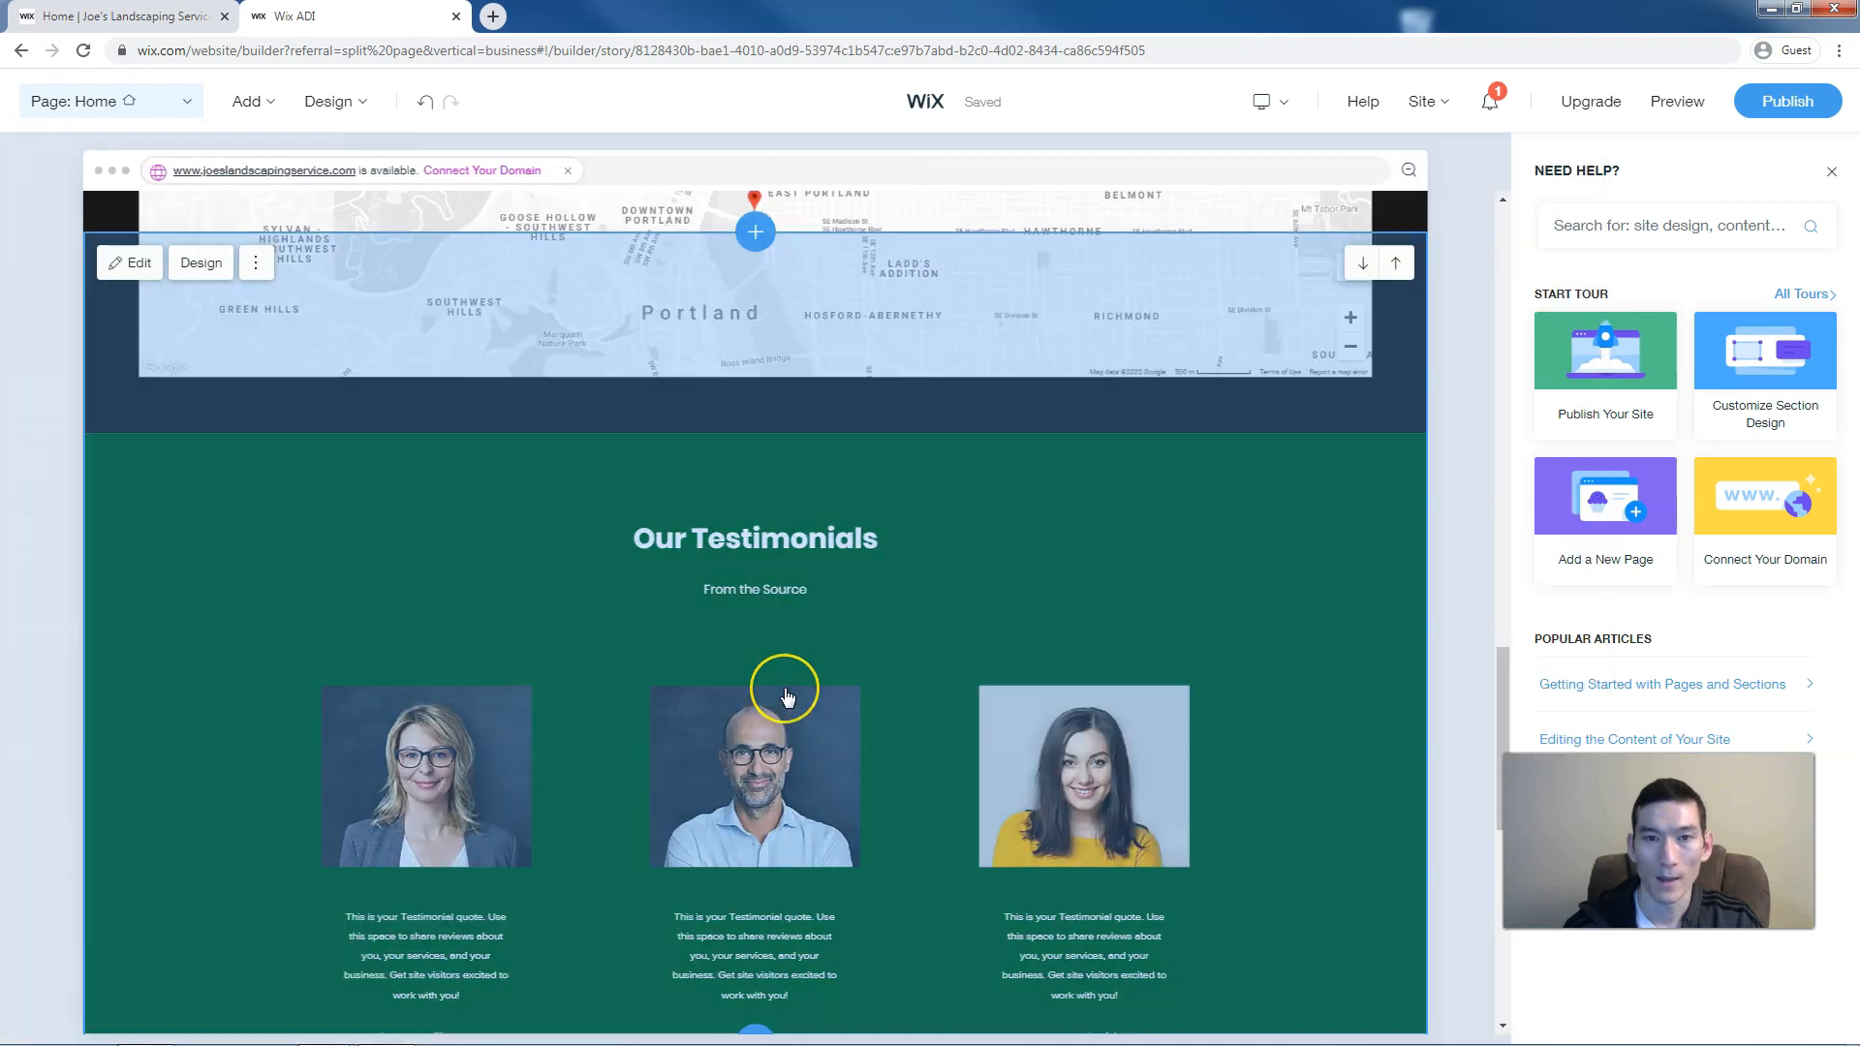
Move Our Testimonials up above the Get in Touch contact section
scroll(787, 698, down, 2)
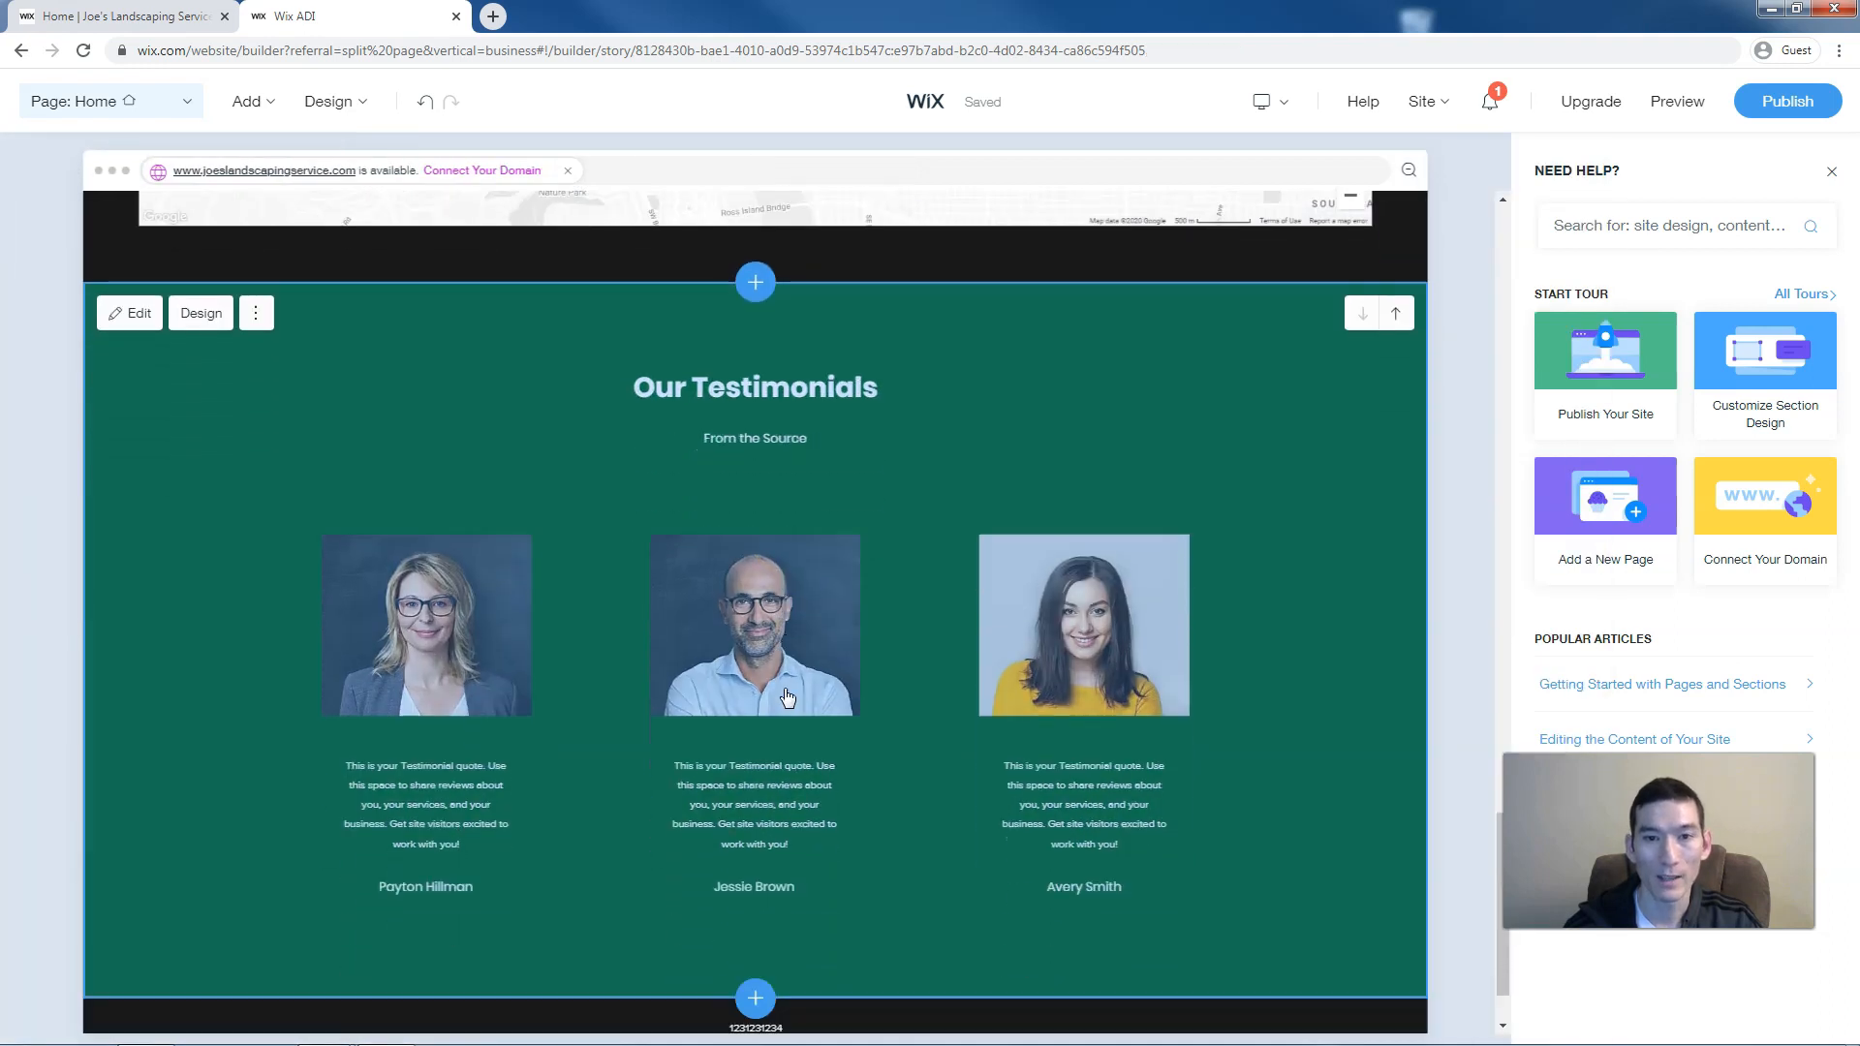
scroll(787, 698, up, 8)
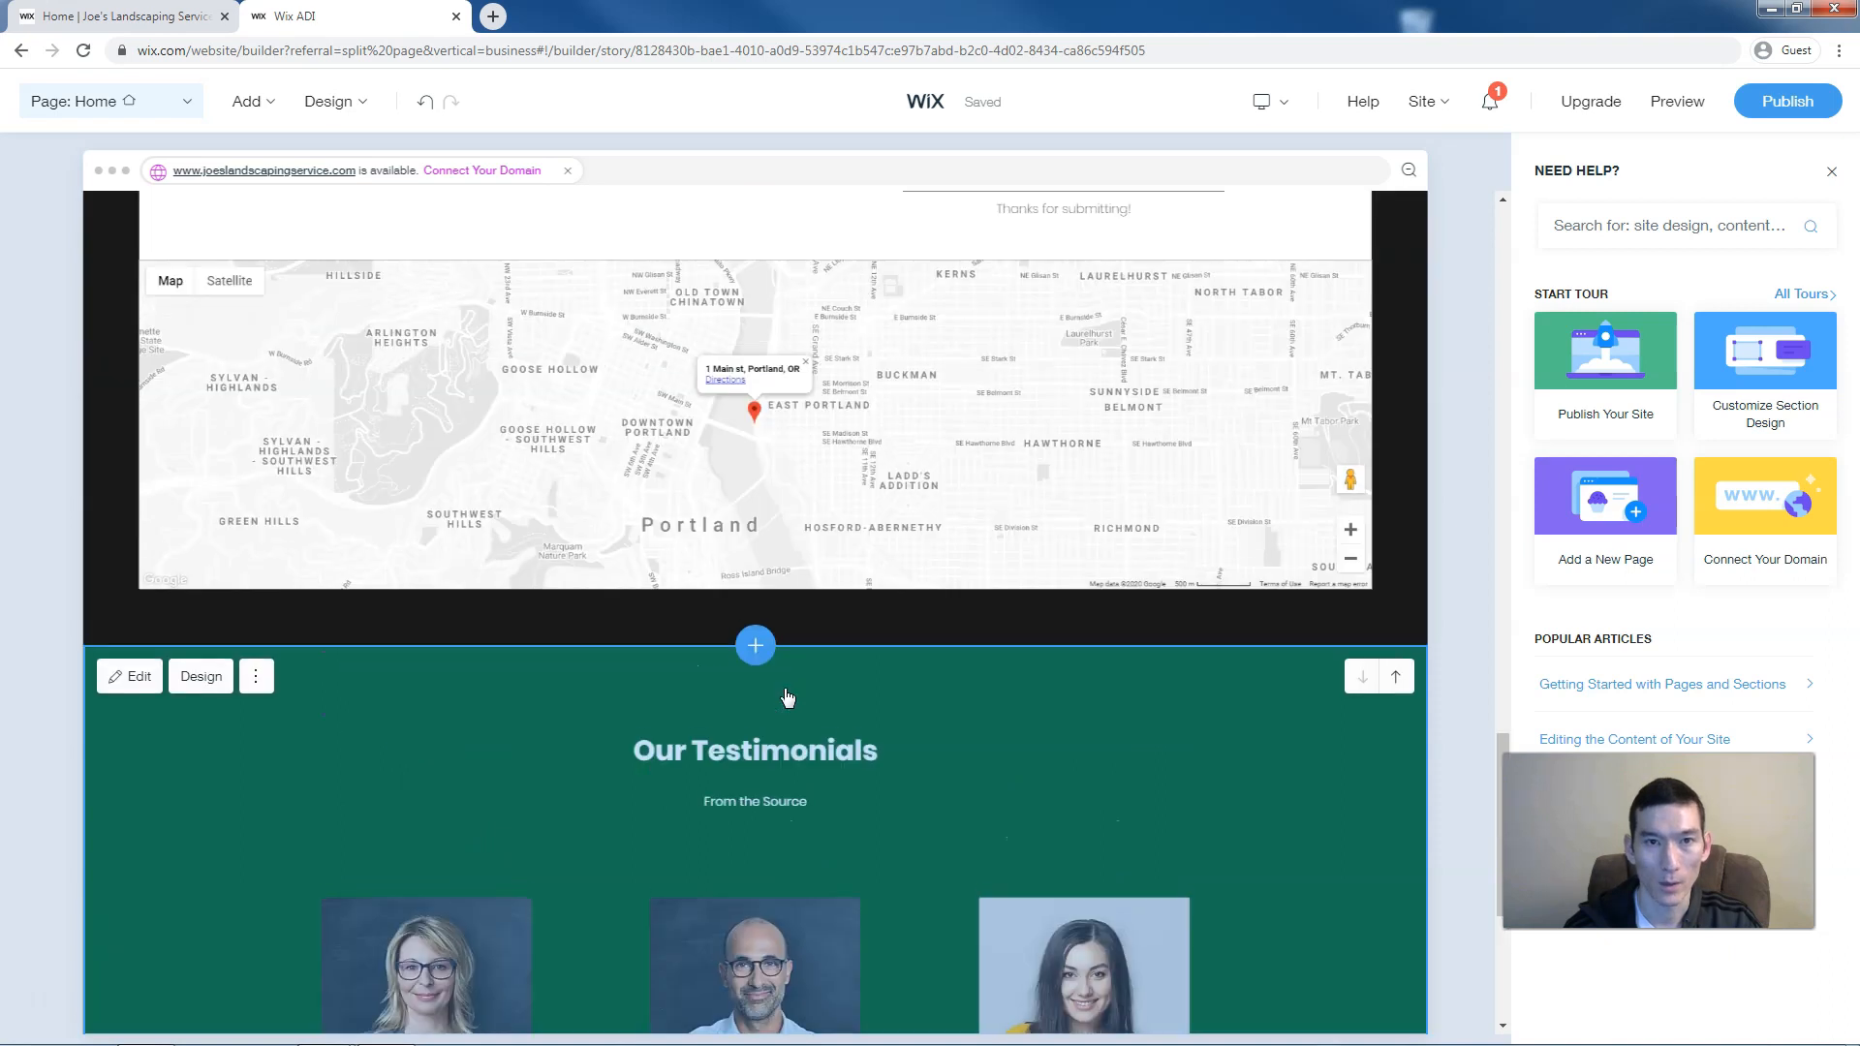
scroll(787, 698, down, 8)
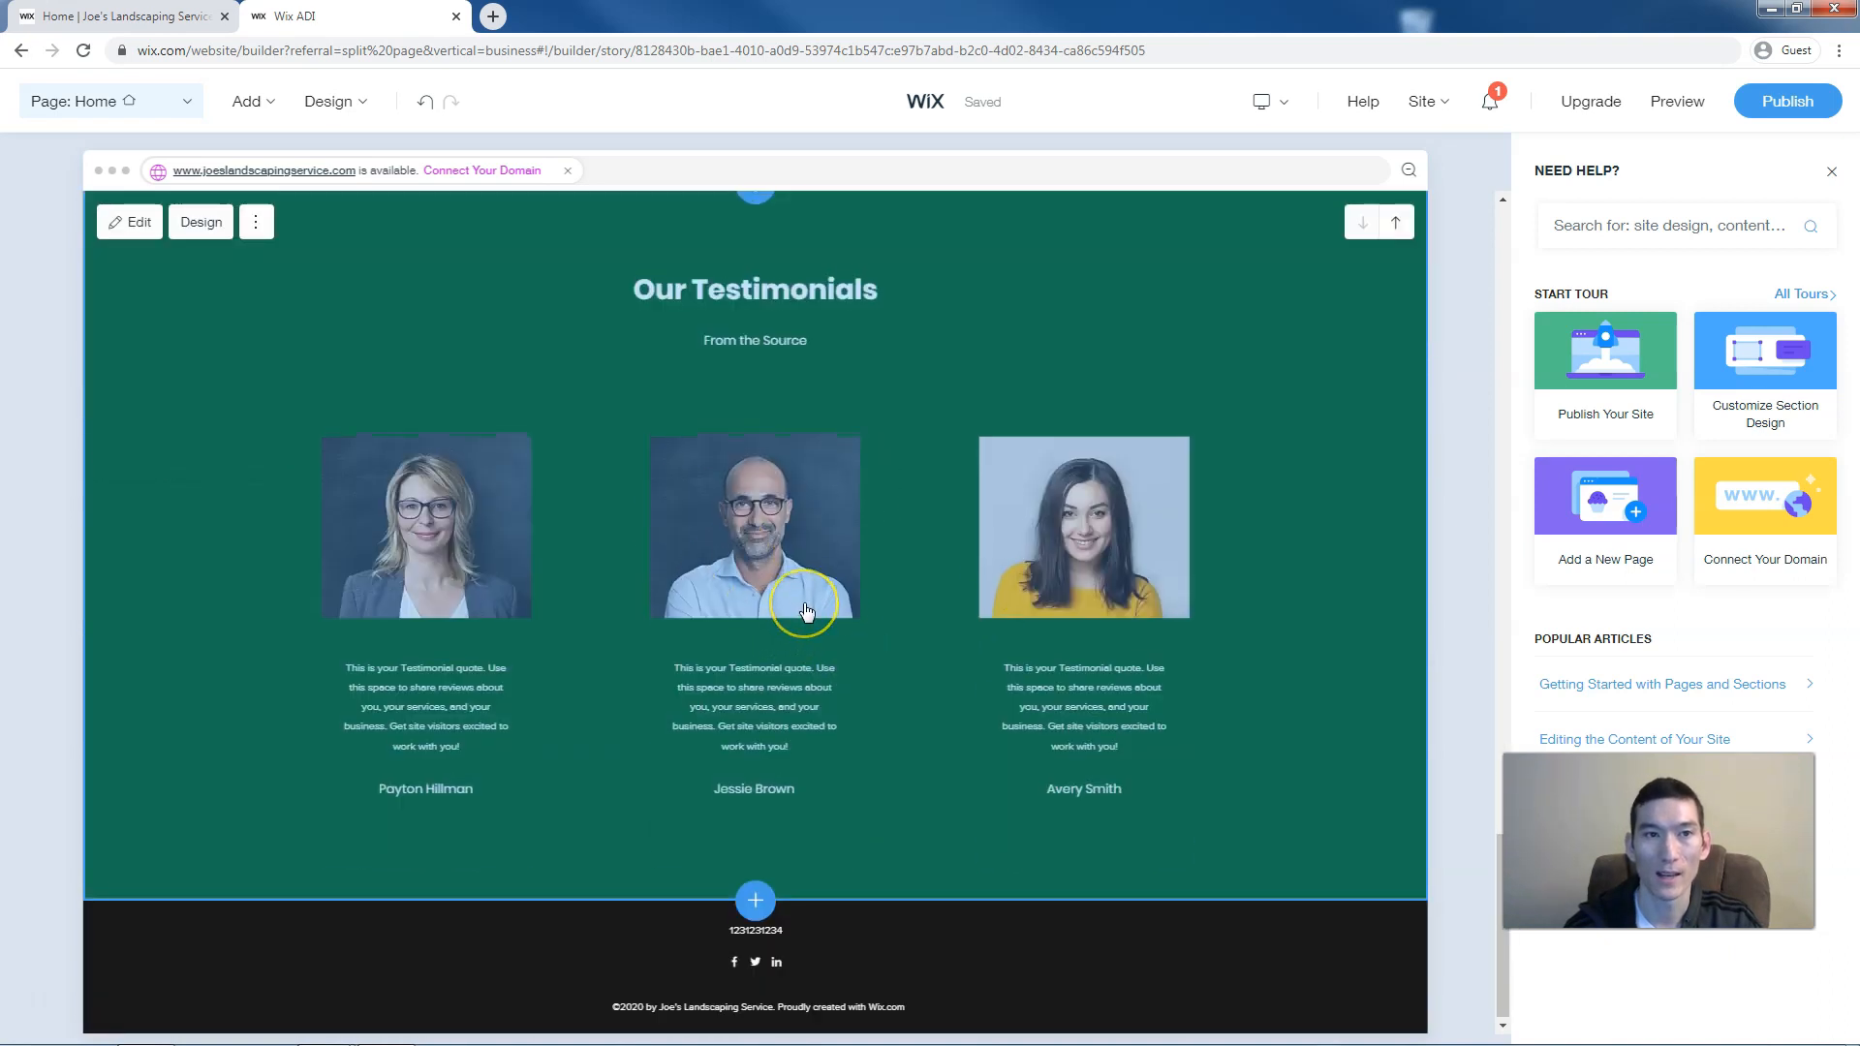
scroll(804, 612, up, 3)
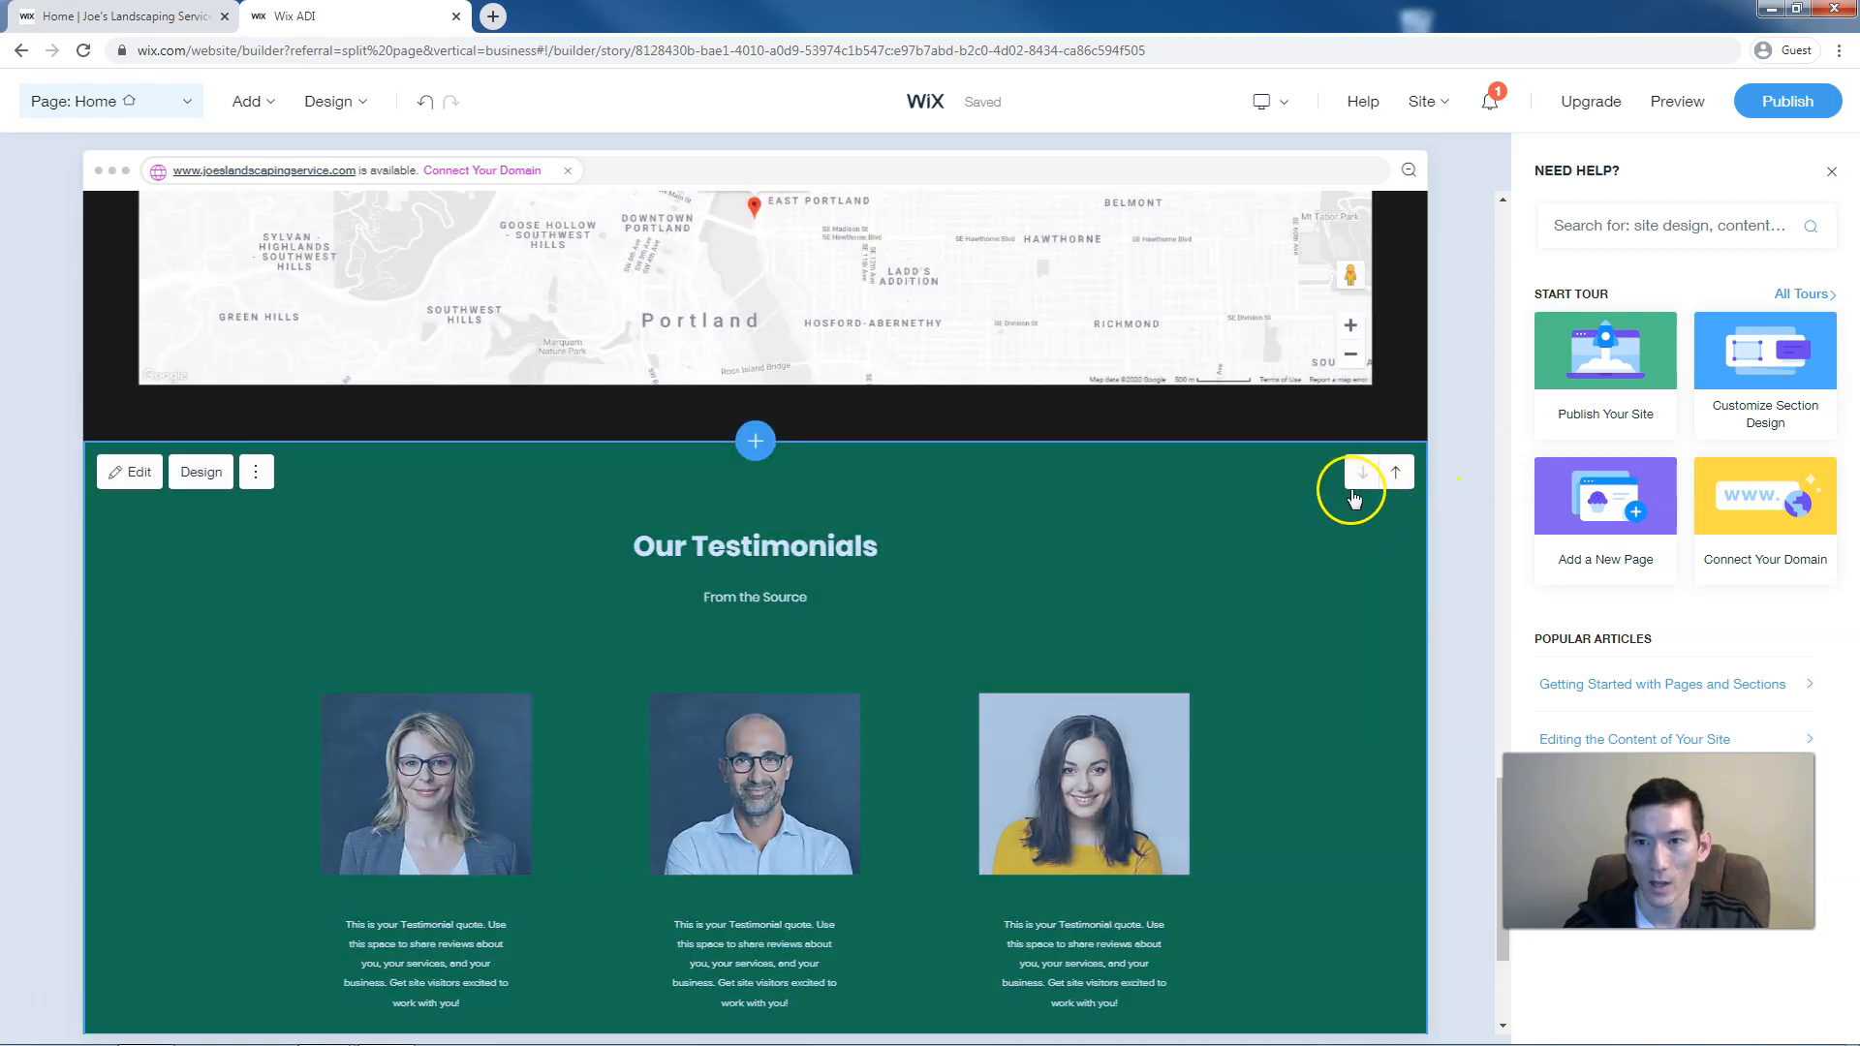
click(1394, 475)
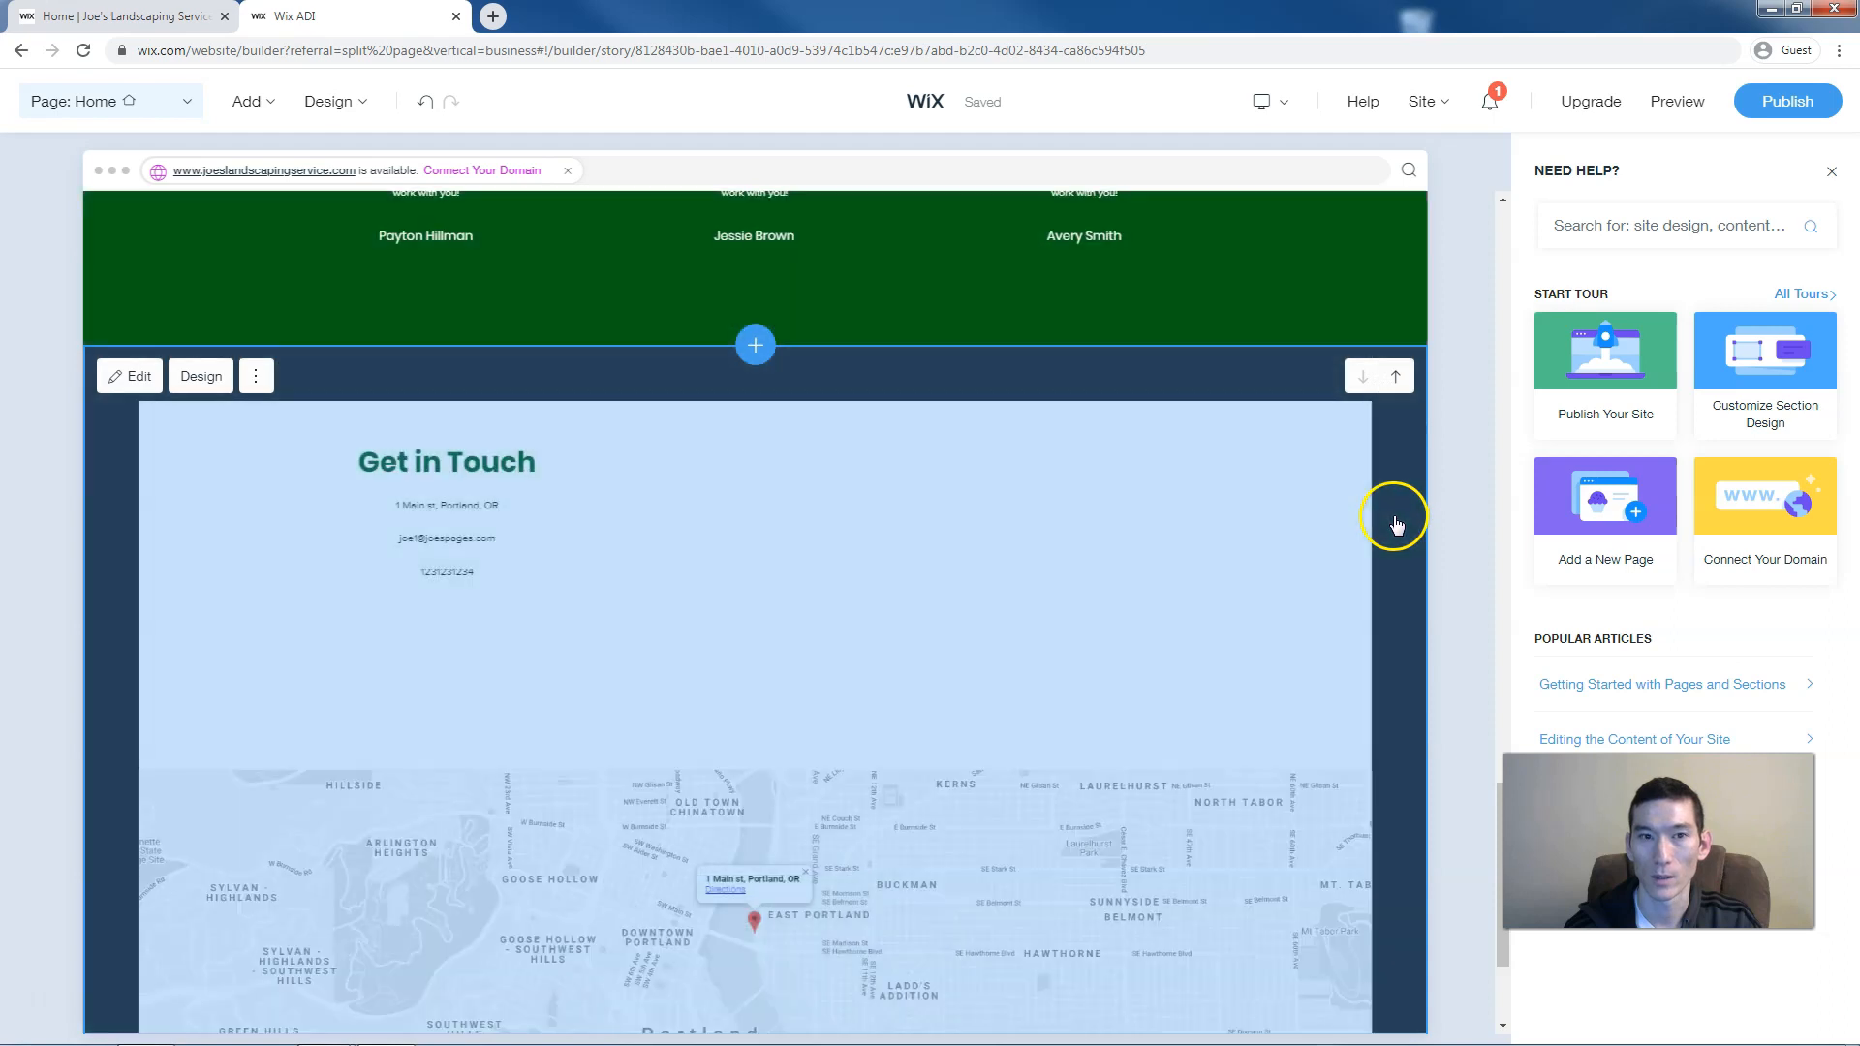
scroll(1347, 542, up, 8)
scroll(1277, 487, up, 6)
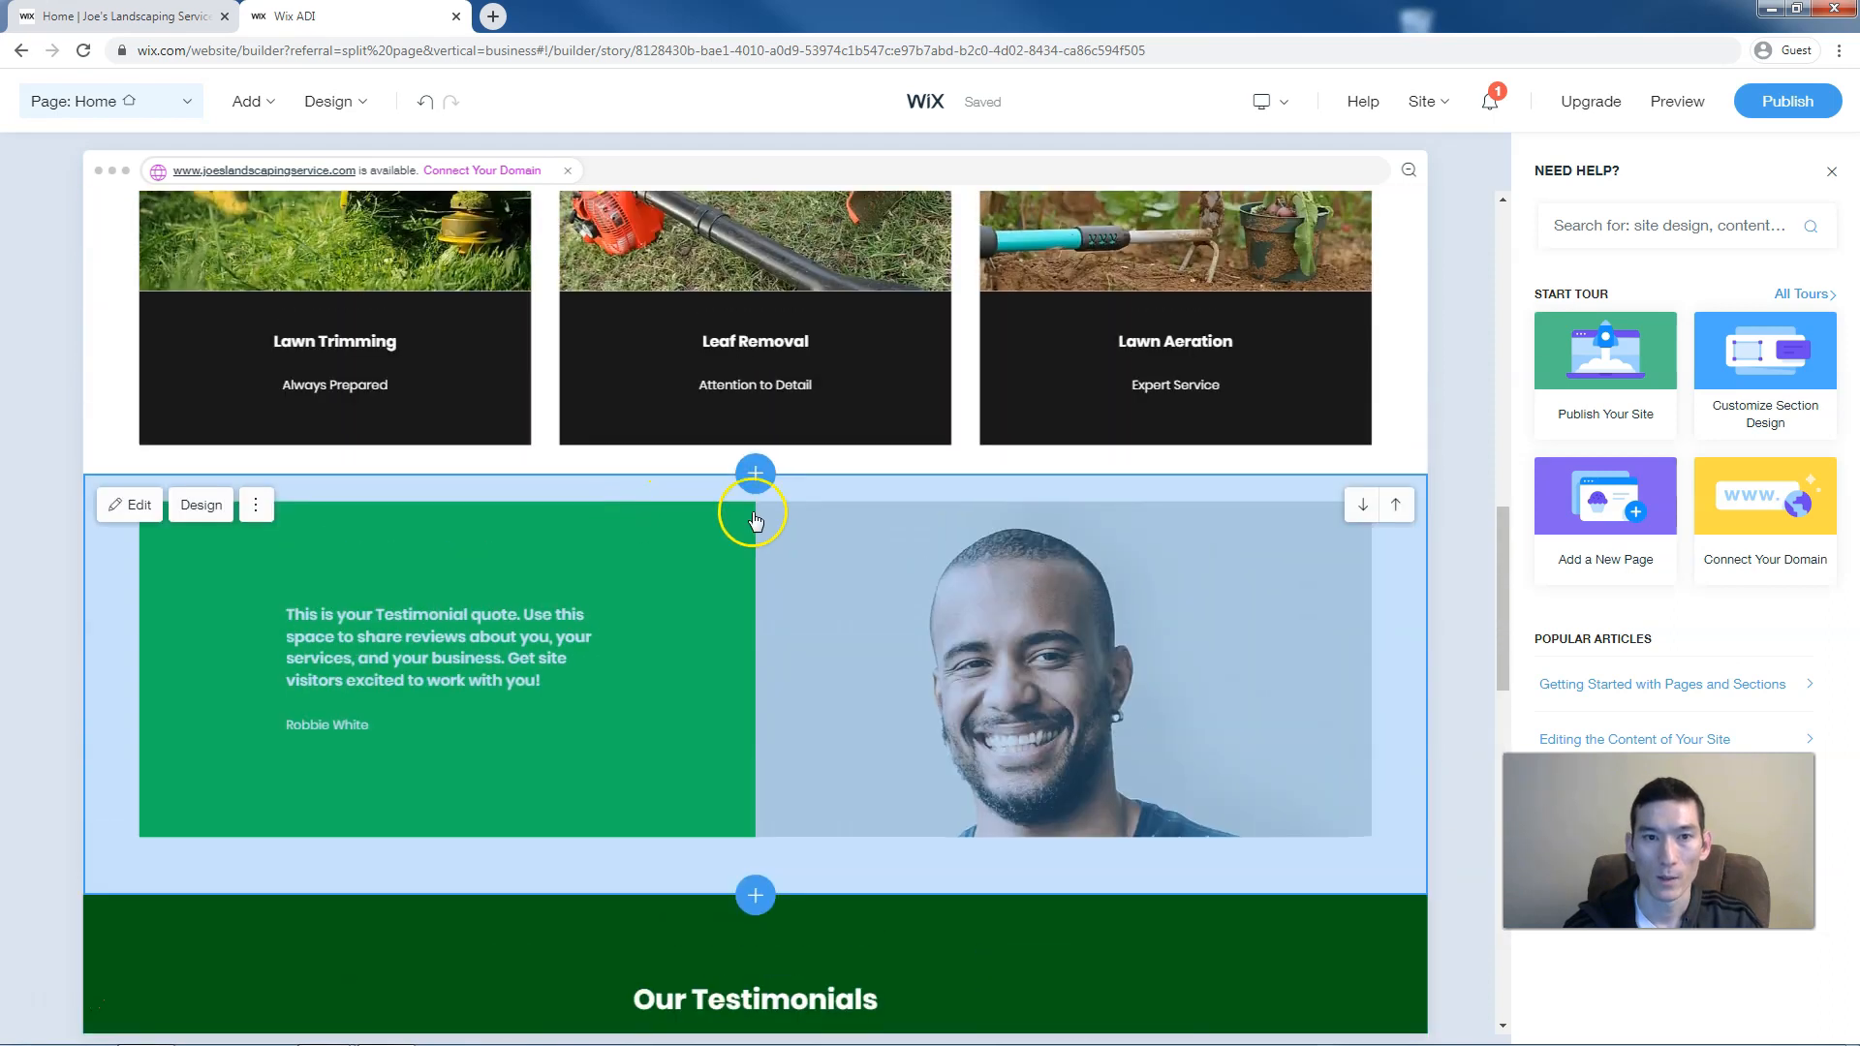
Delete the old single-quote testimonial section below the Lawn Trimming, Leaf Removal and Lawn Aeration cards
click(969, 516)
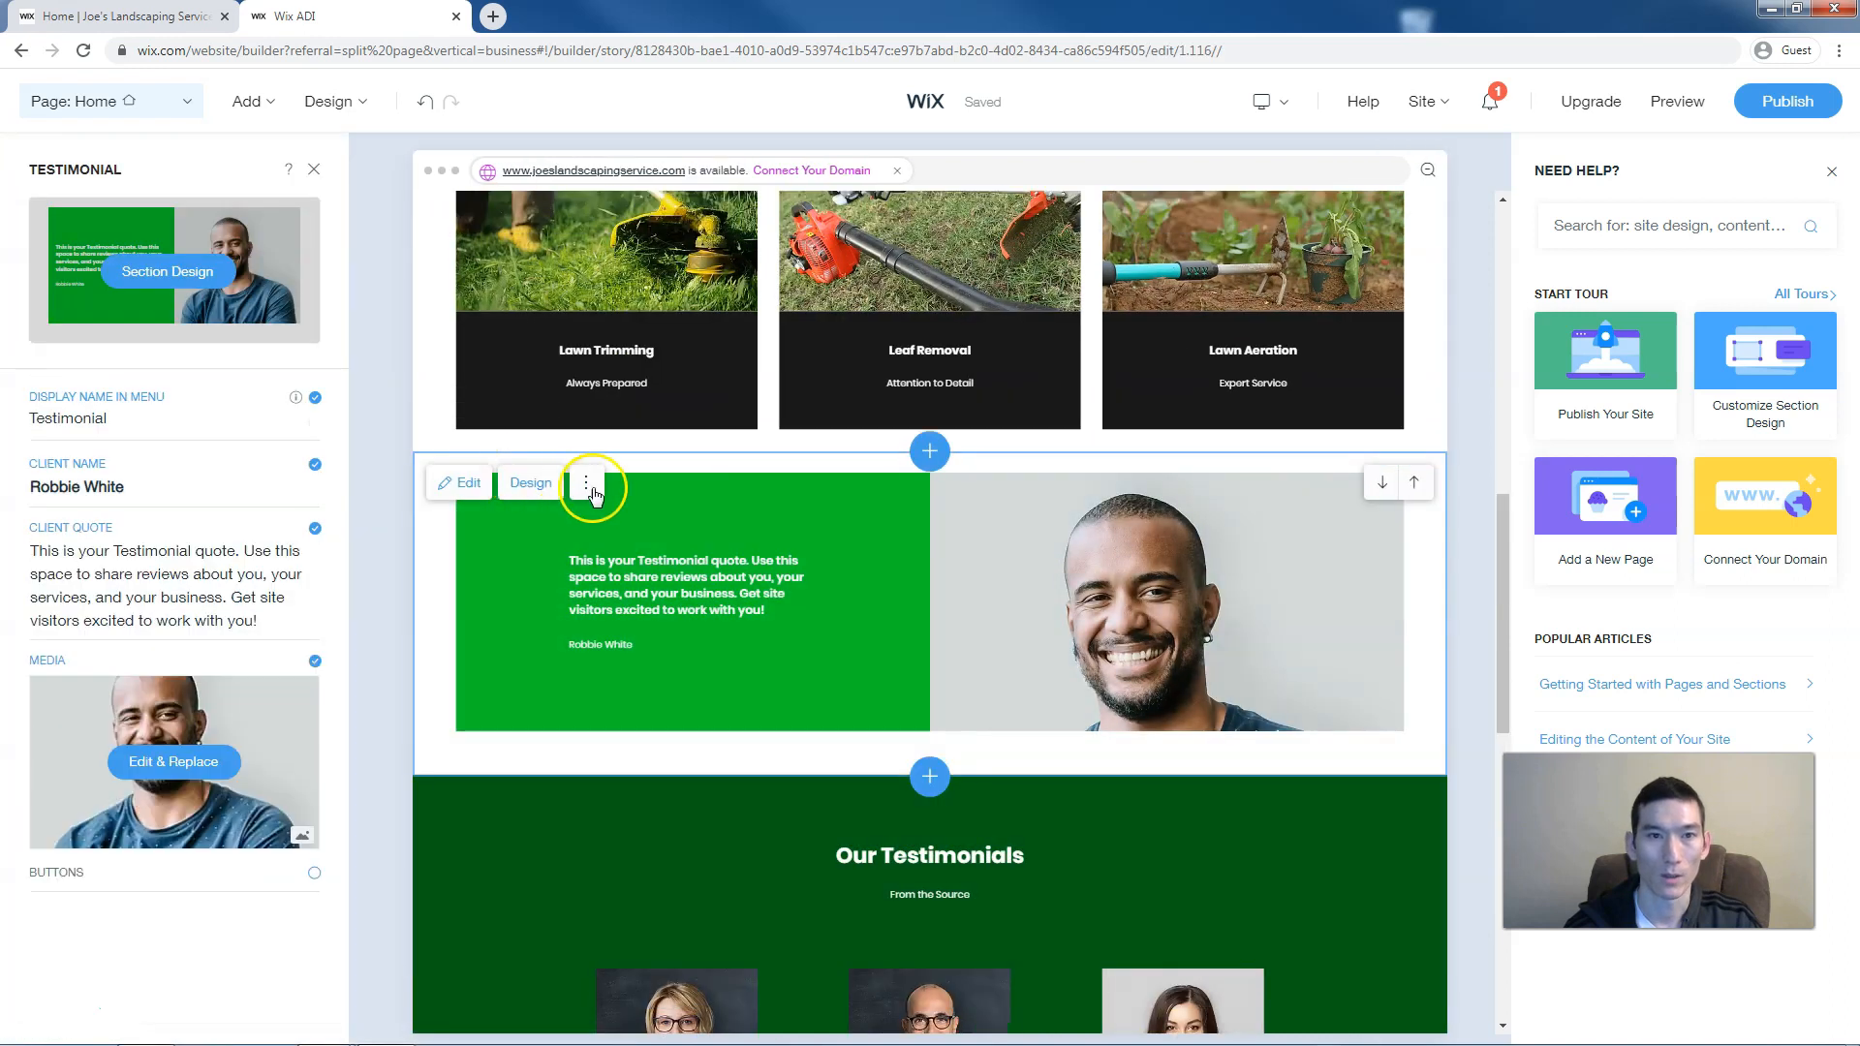
click(587, 485)
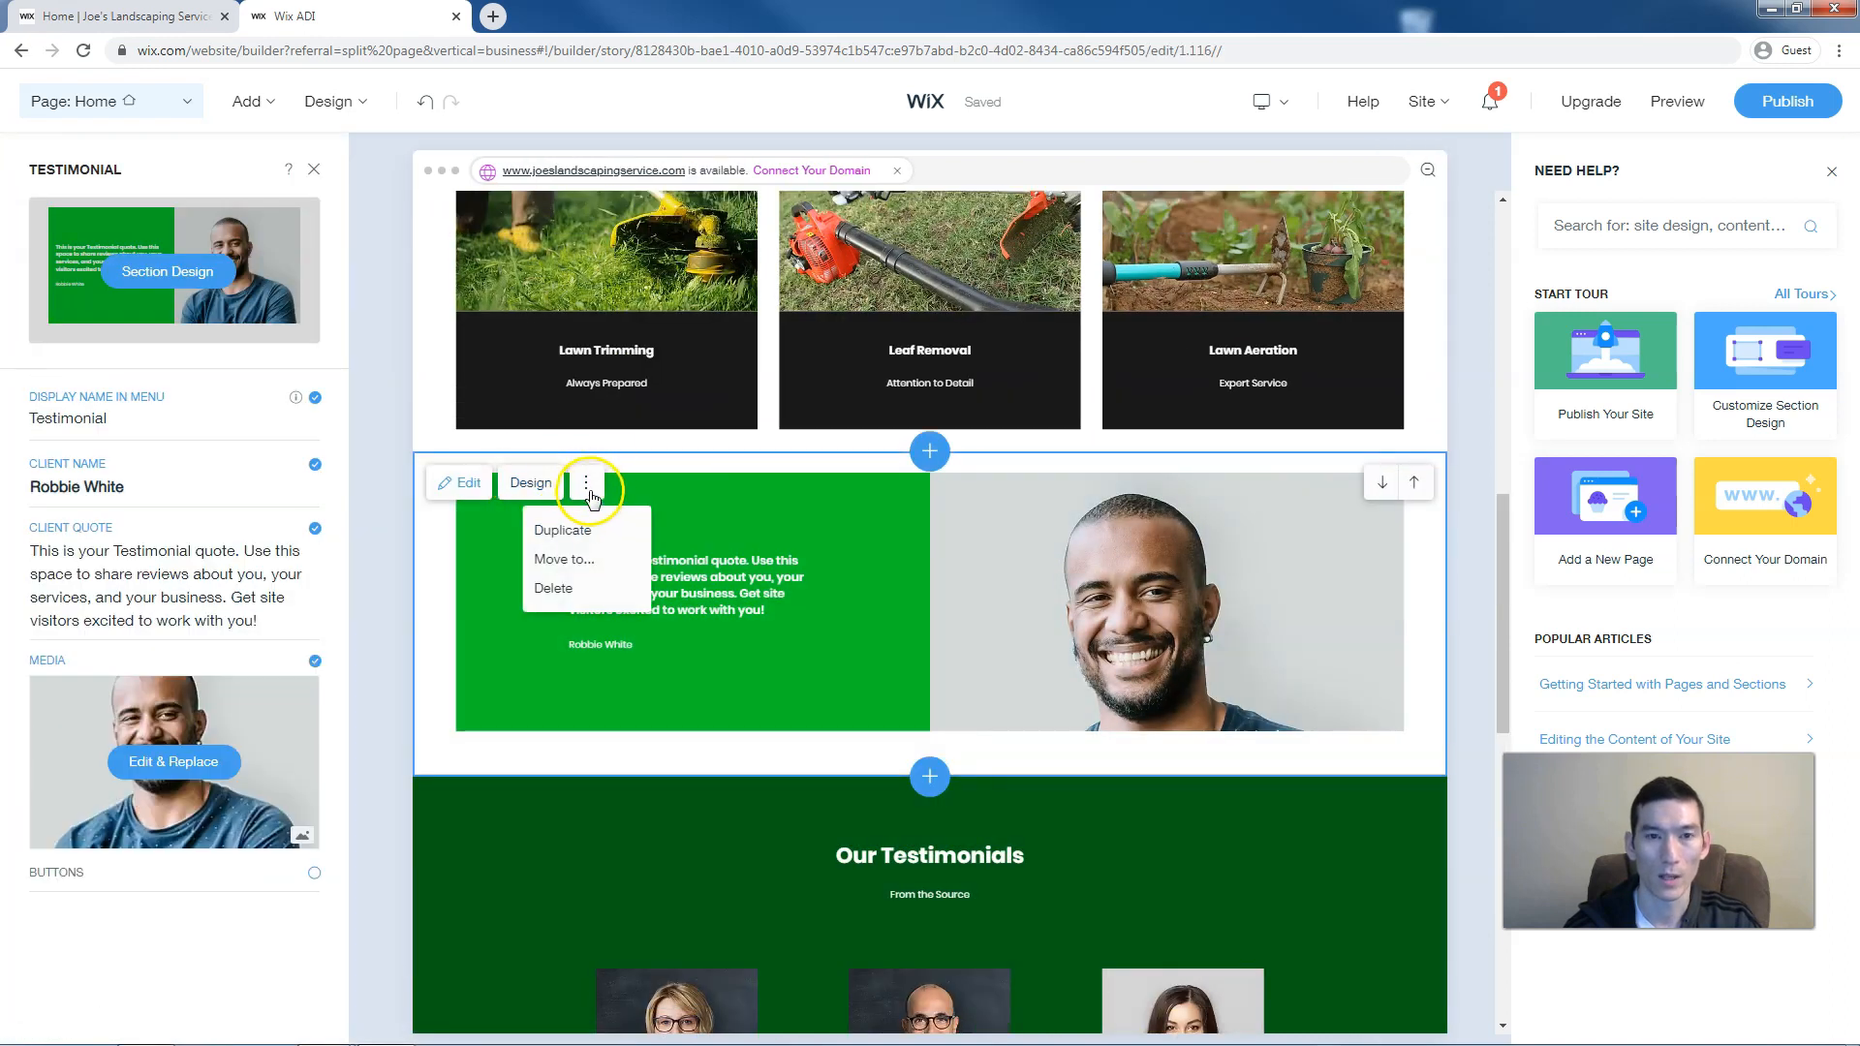
click(566, 588)
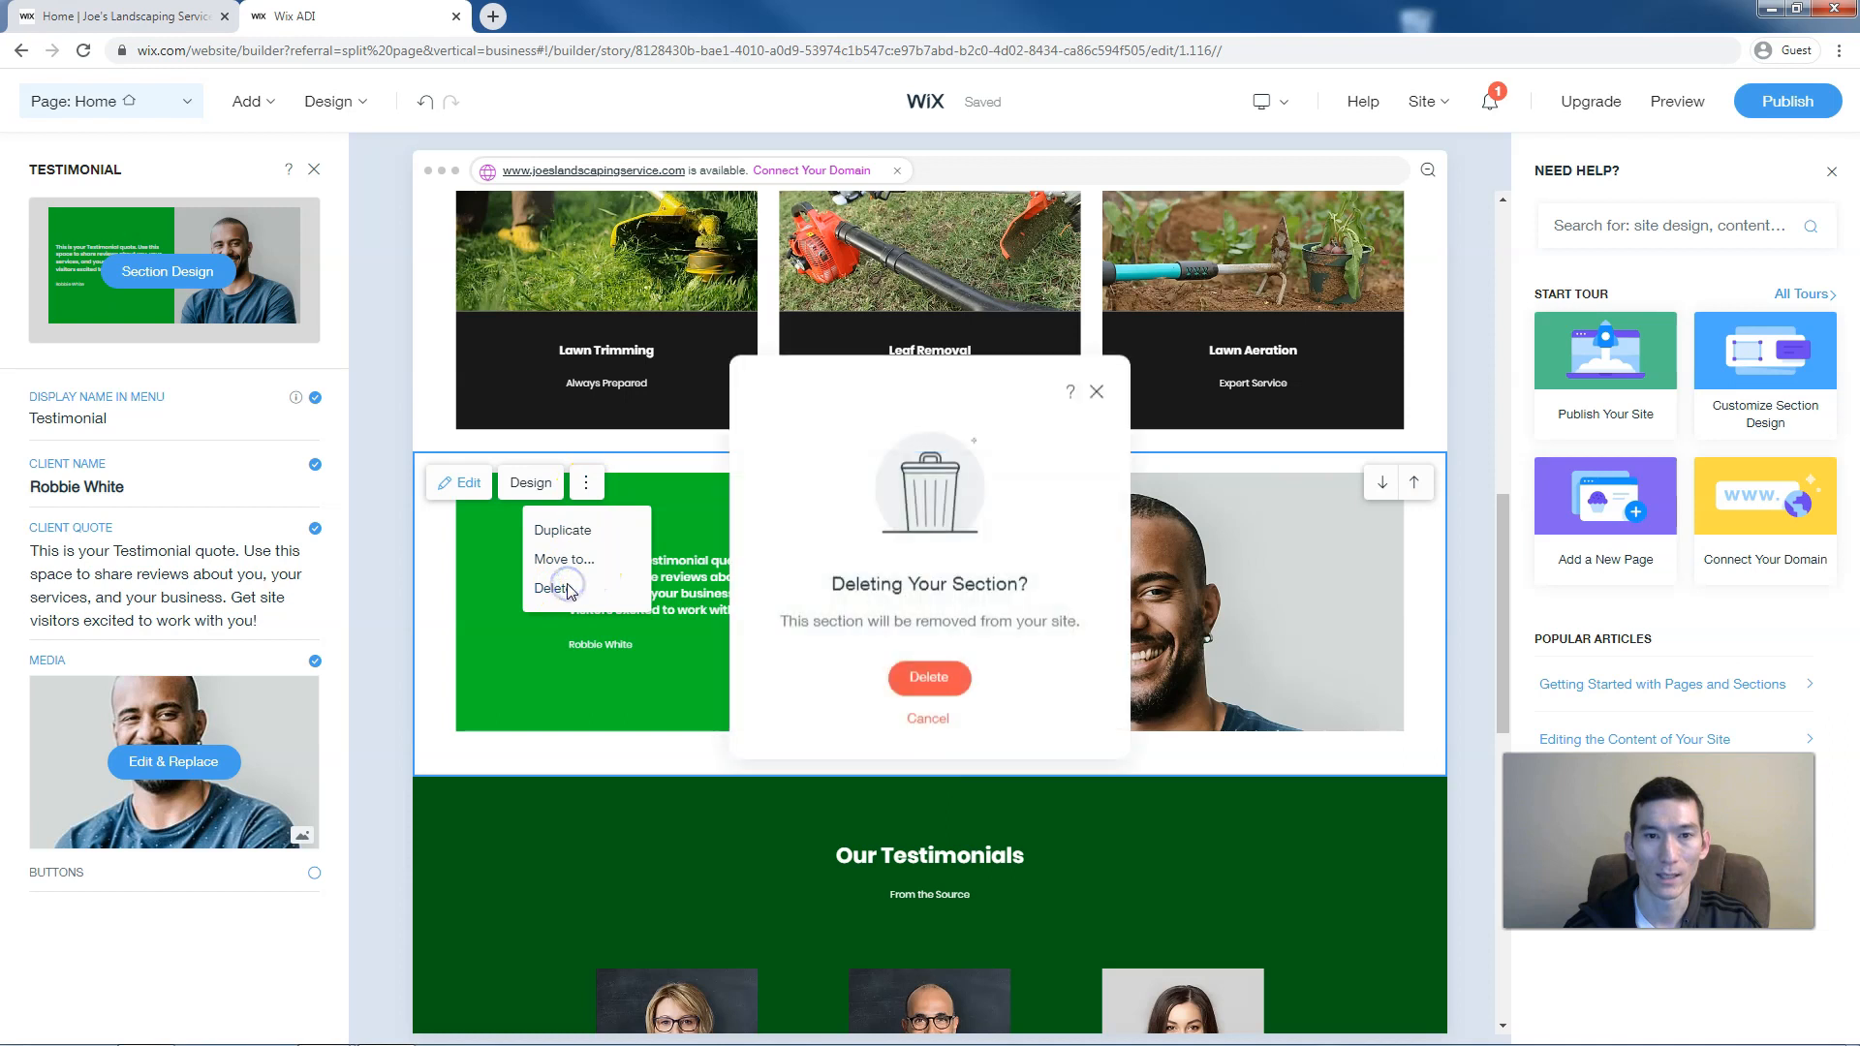
click(931, 679)
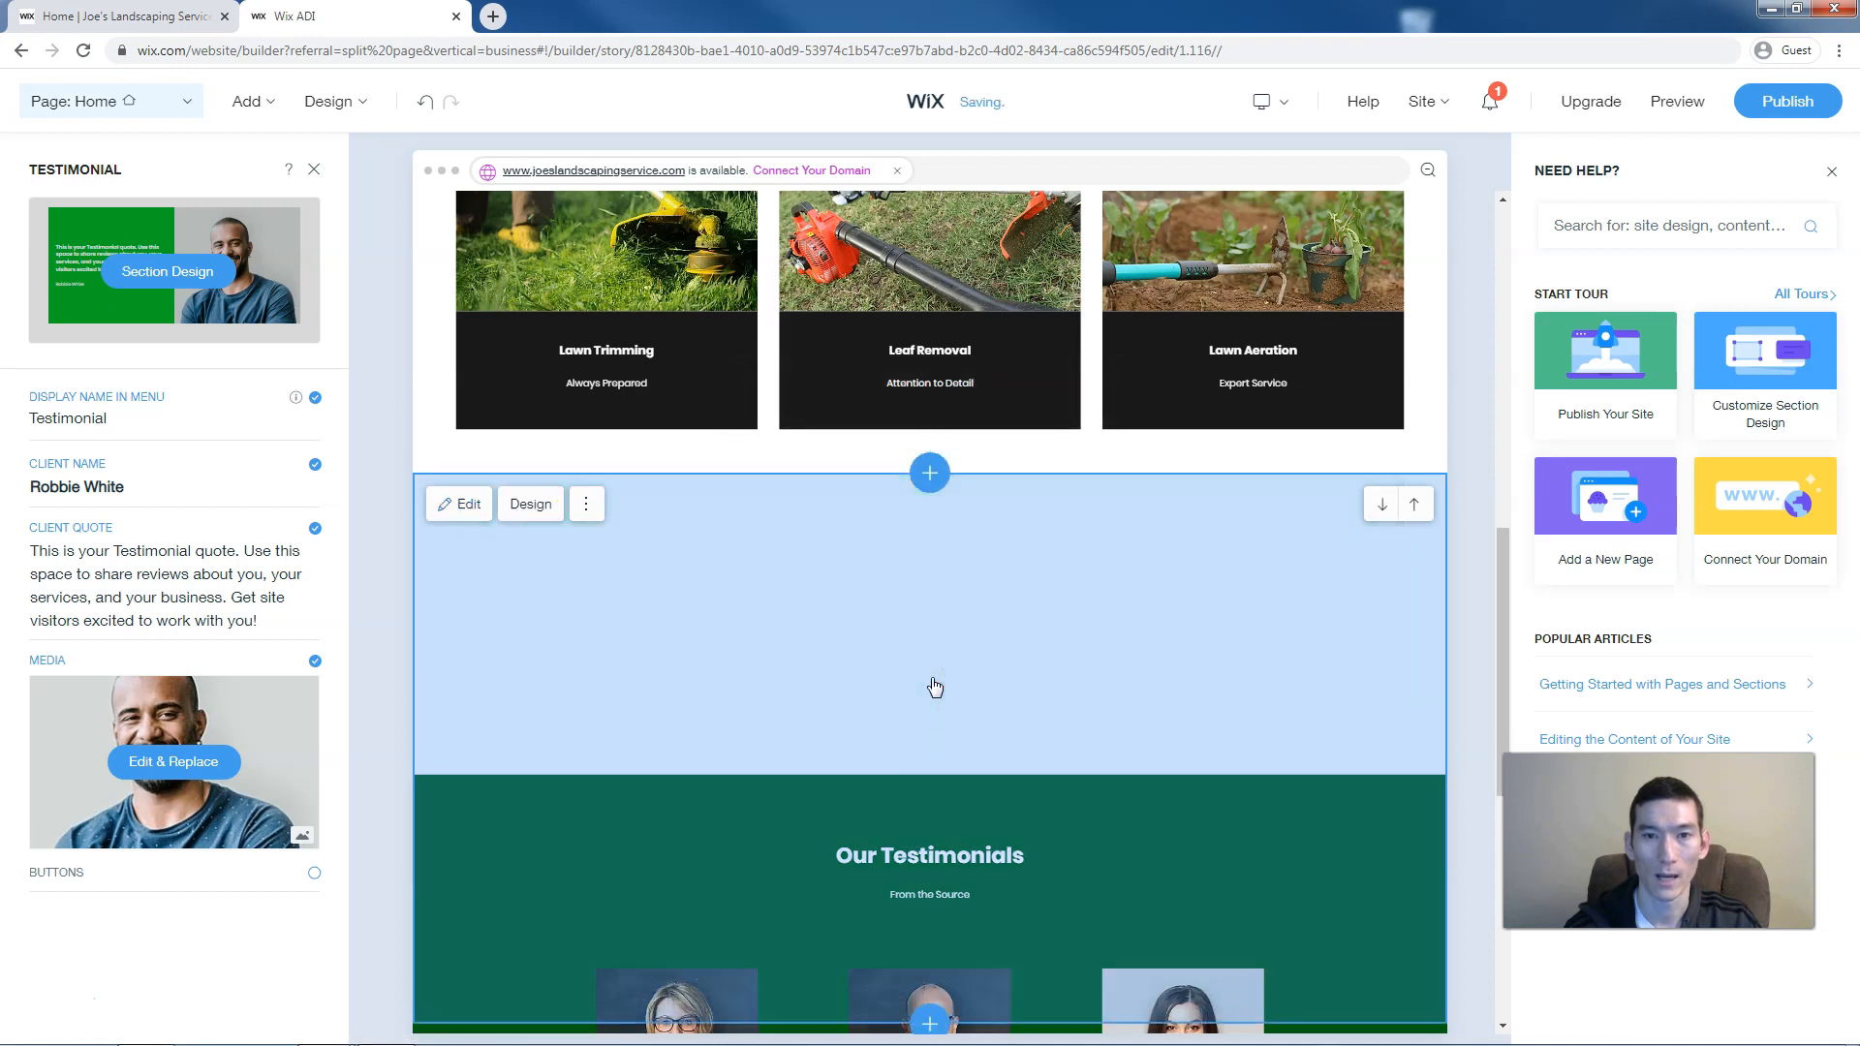
click(938, 549)
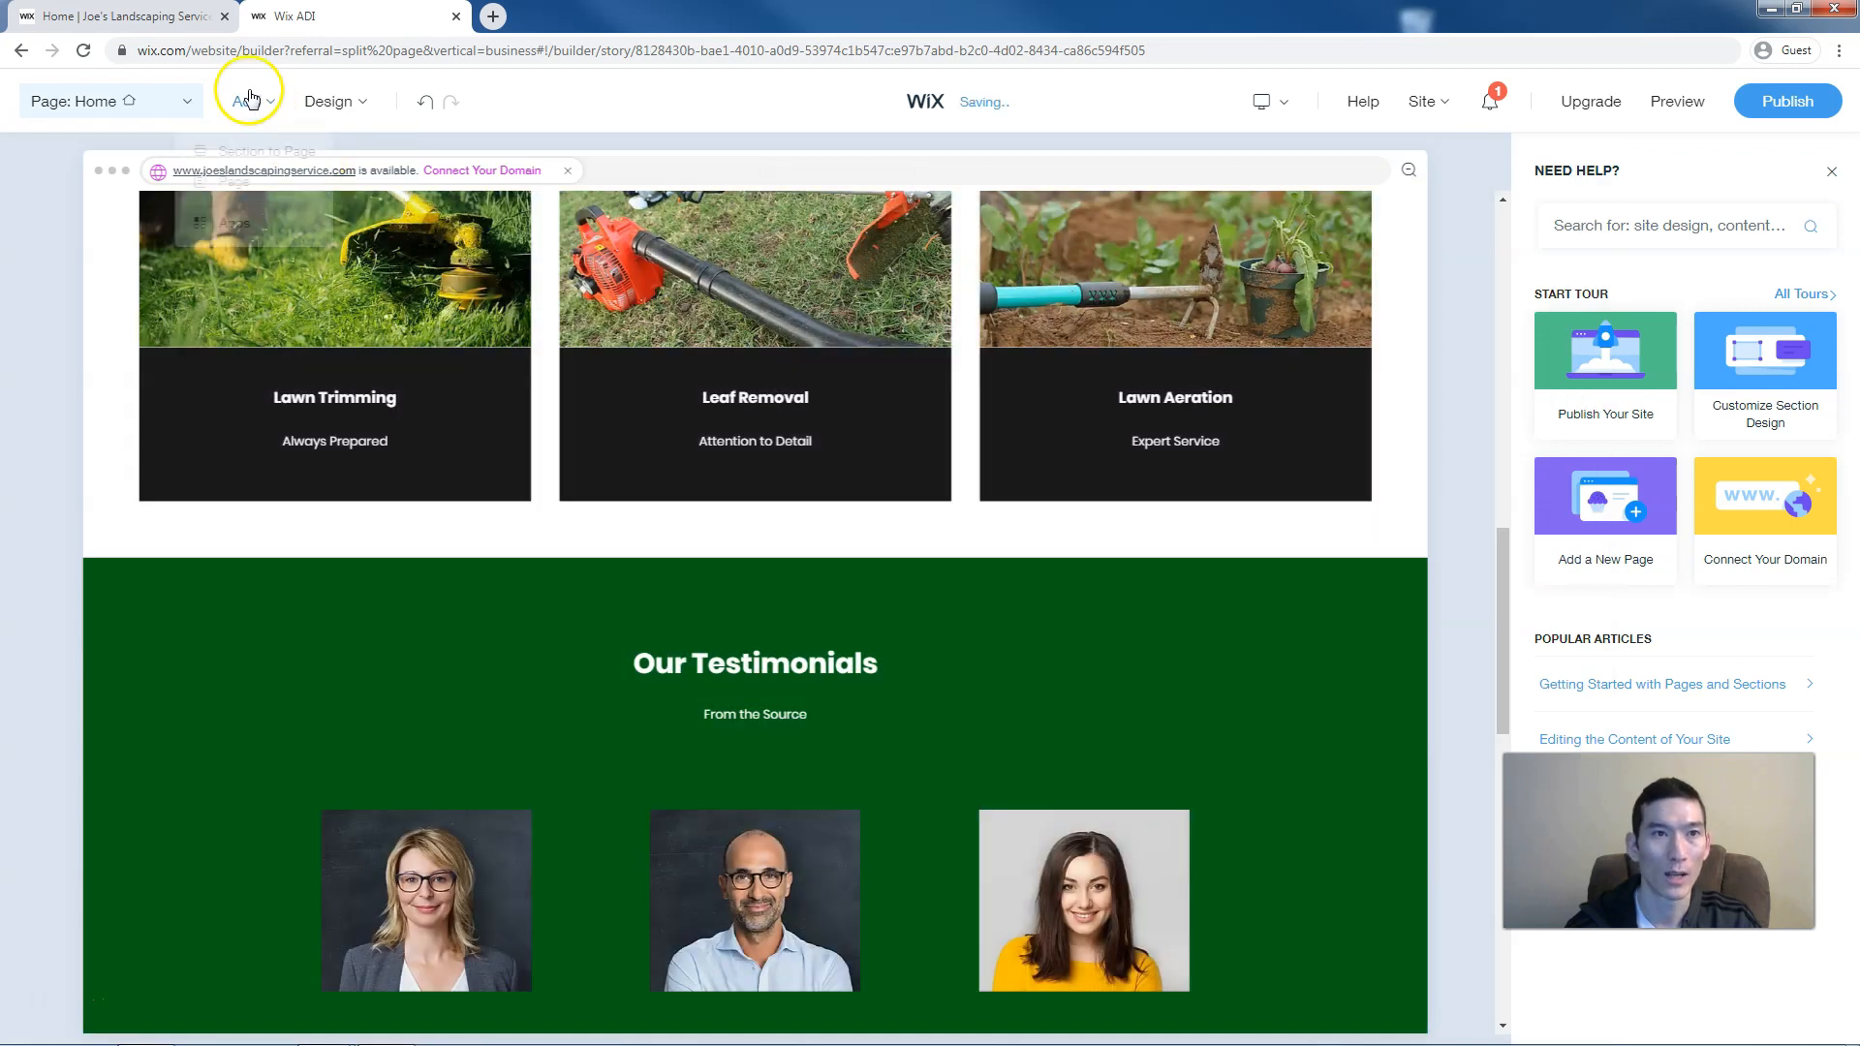
click(248, 101)
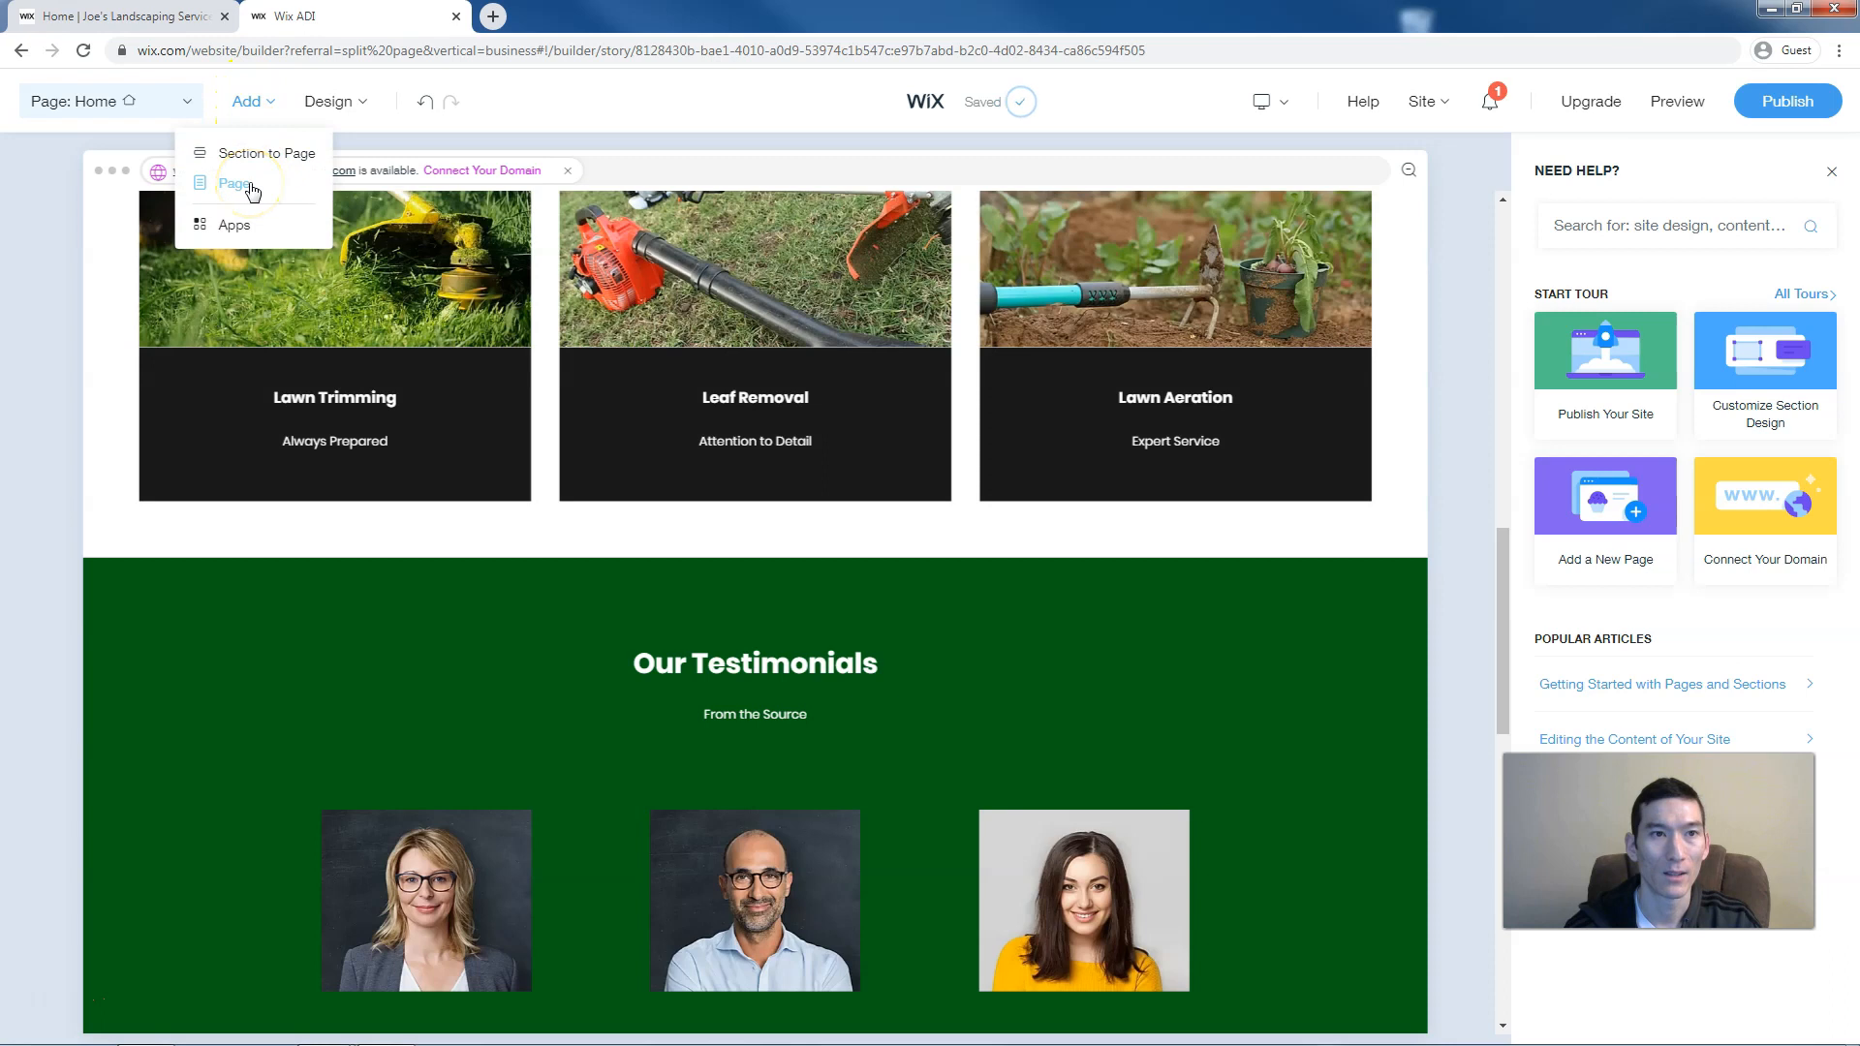
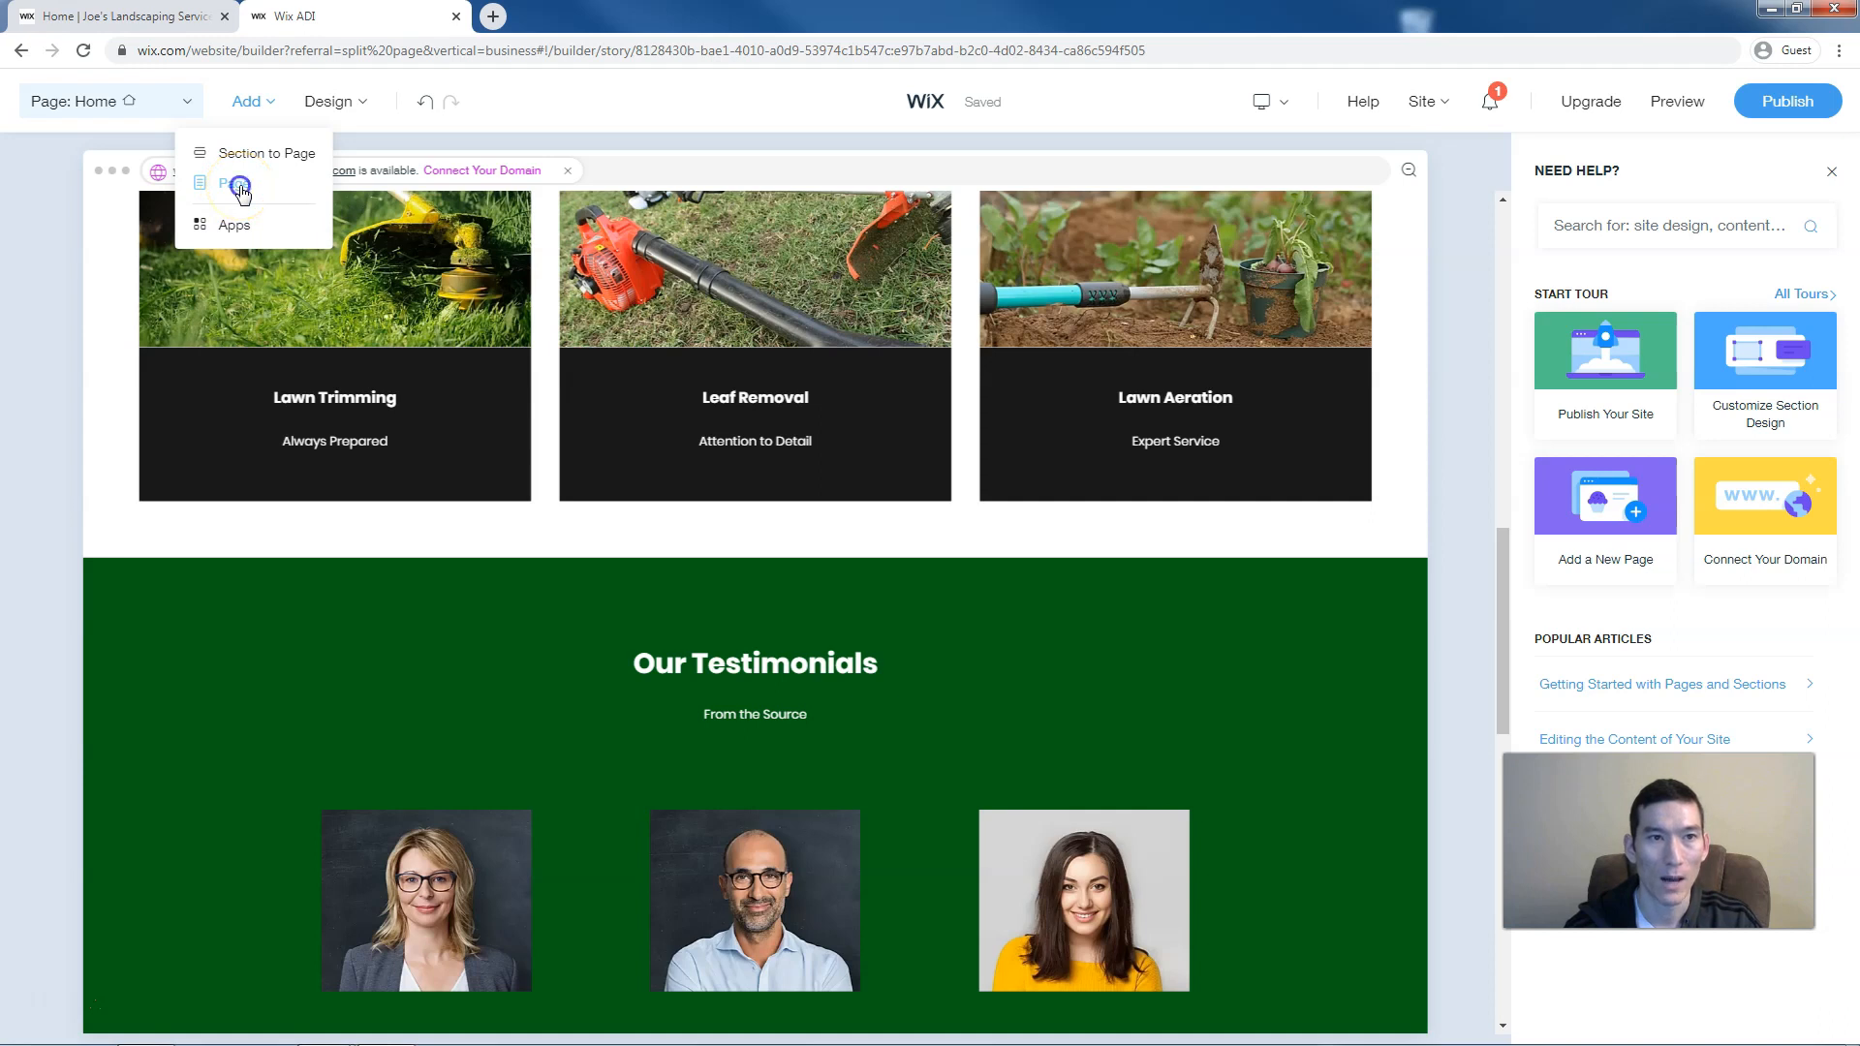
Browse the Forum and Blog page templates, then add the first Blog template as a new page
click(239, 186)
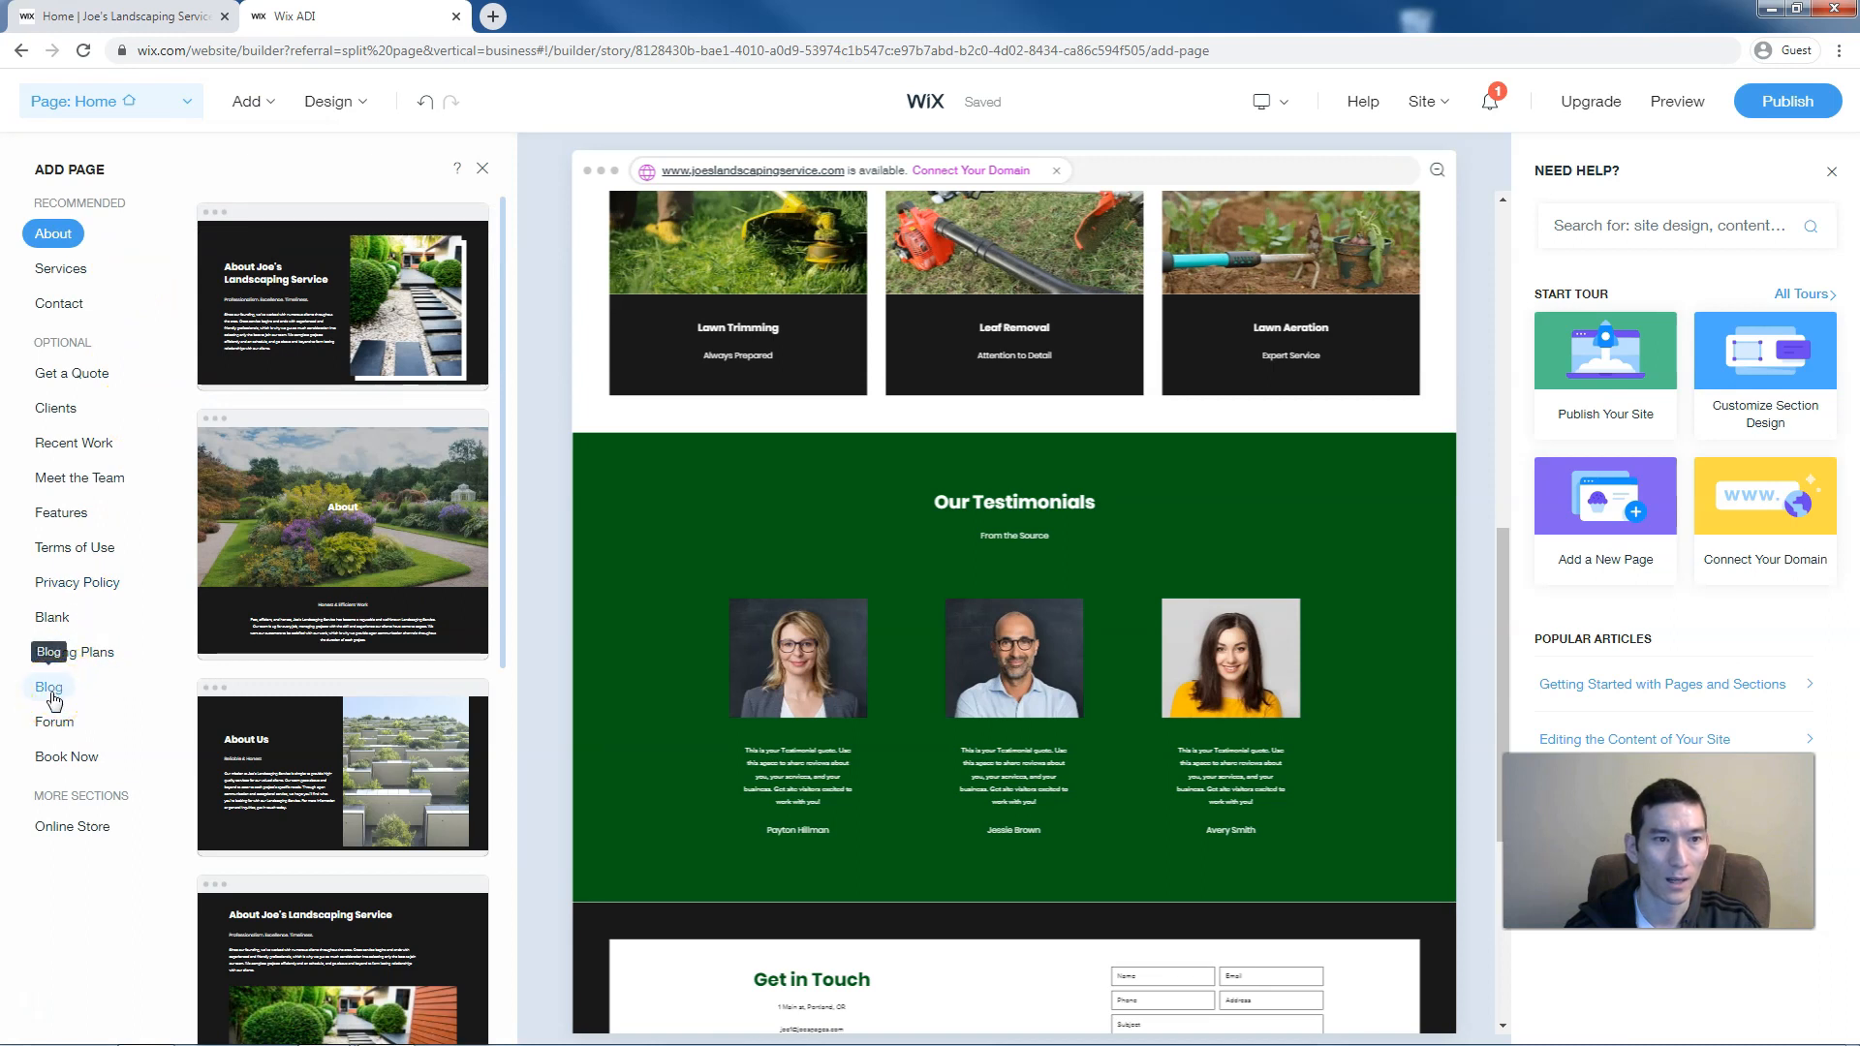
click(56, 724)
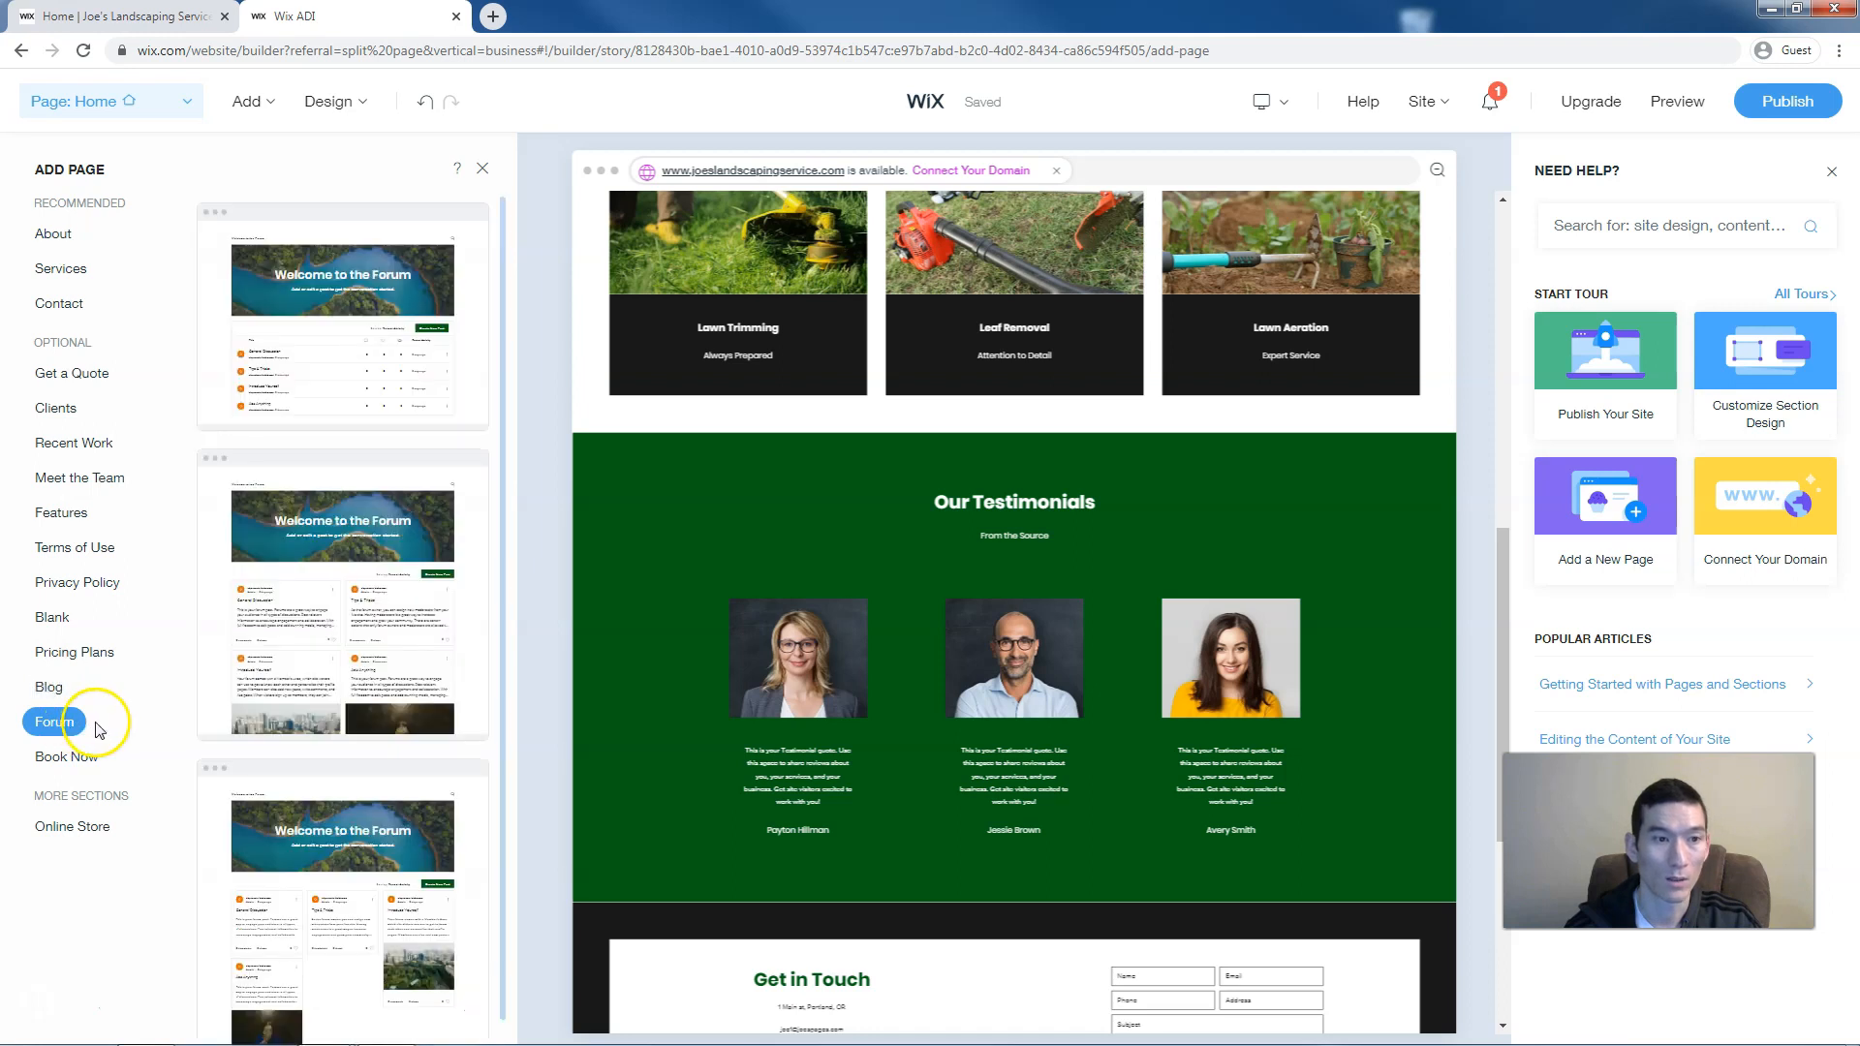
click(55, 690)
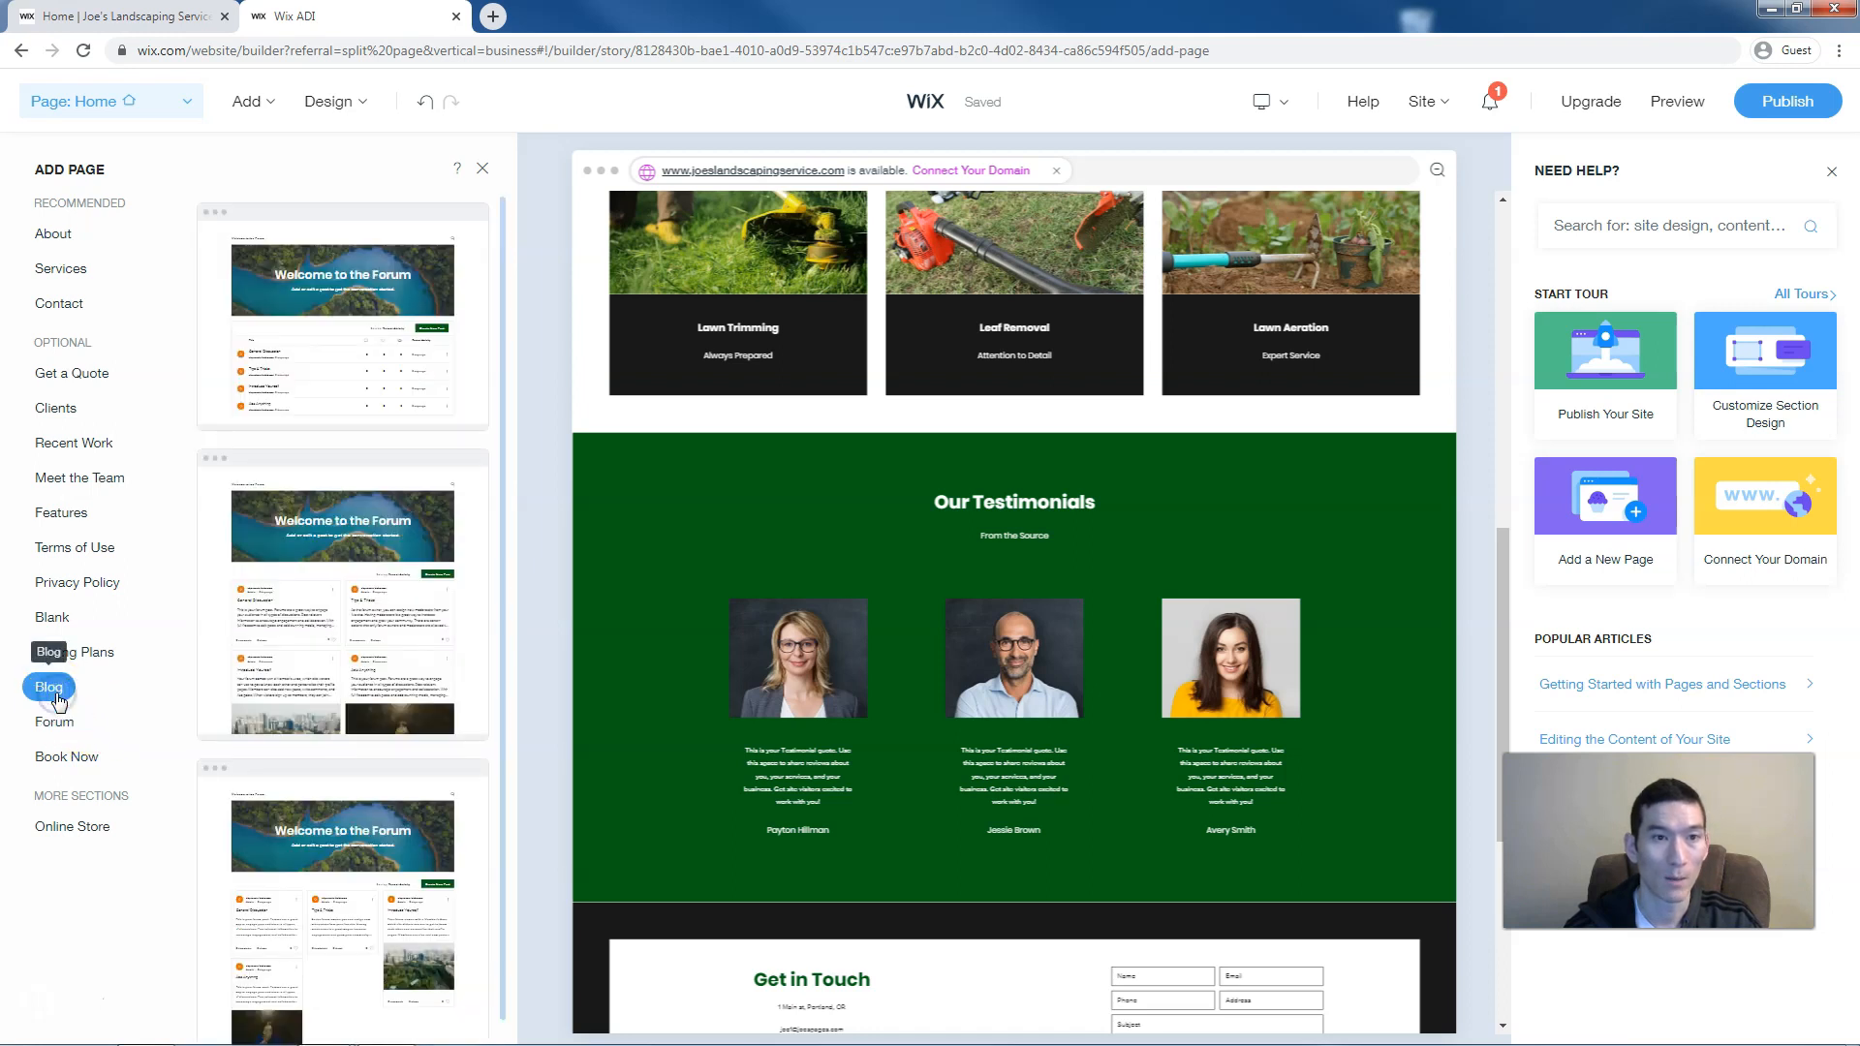
mouse_move(340, 579)
mouse_move(392, 359)
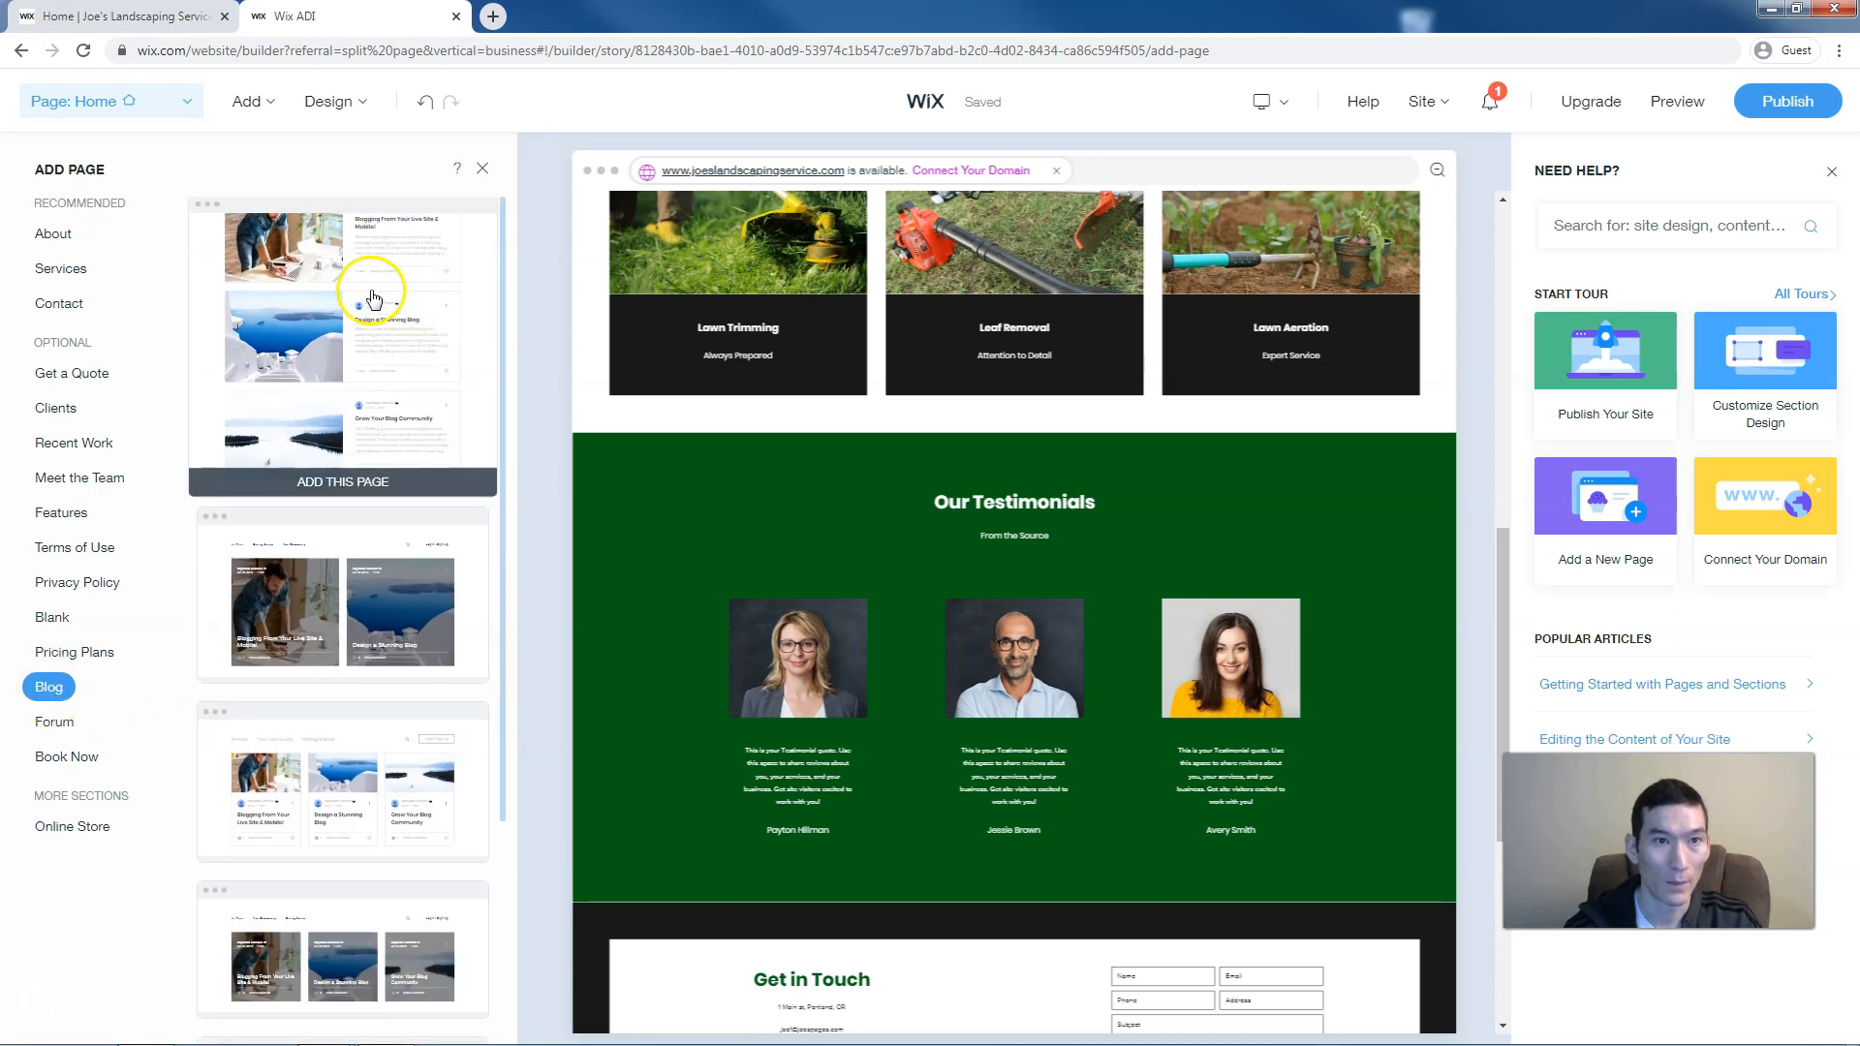
scroll(366, 581, down, 3)
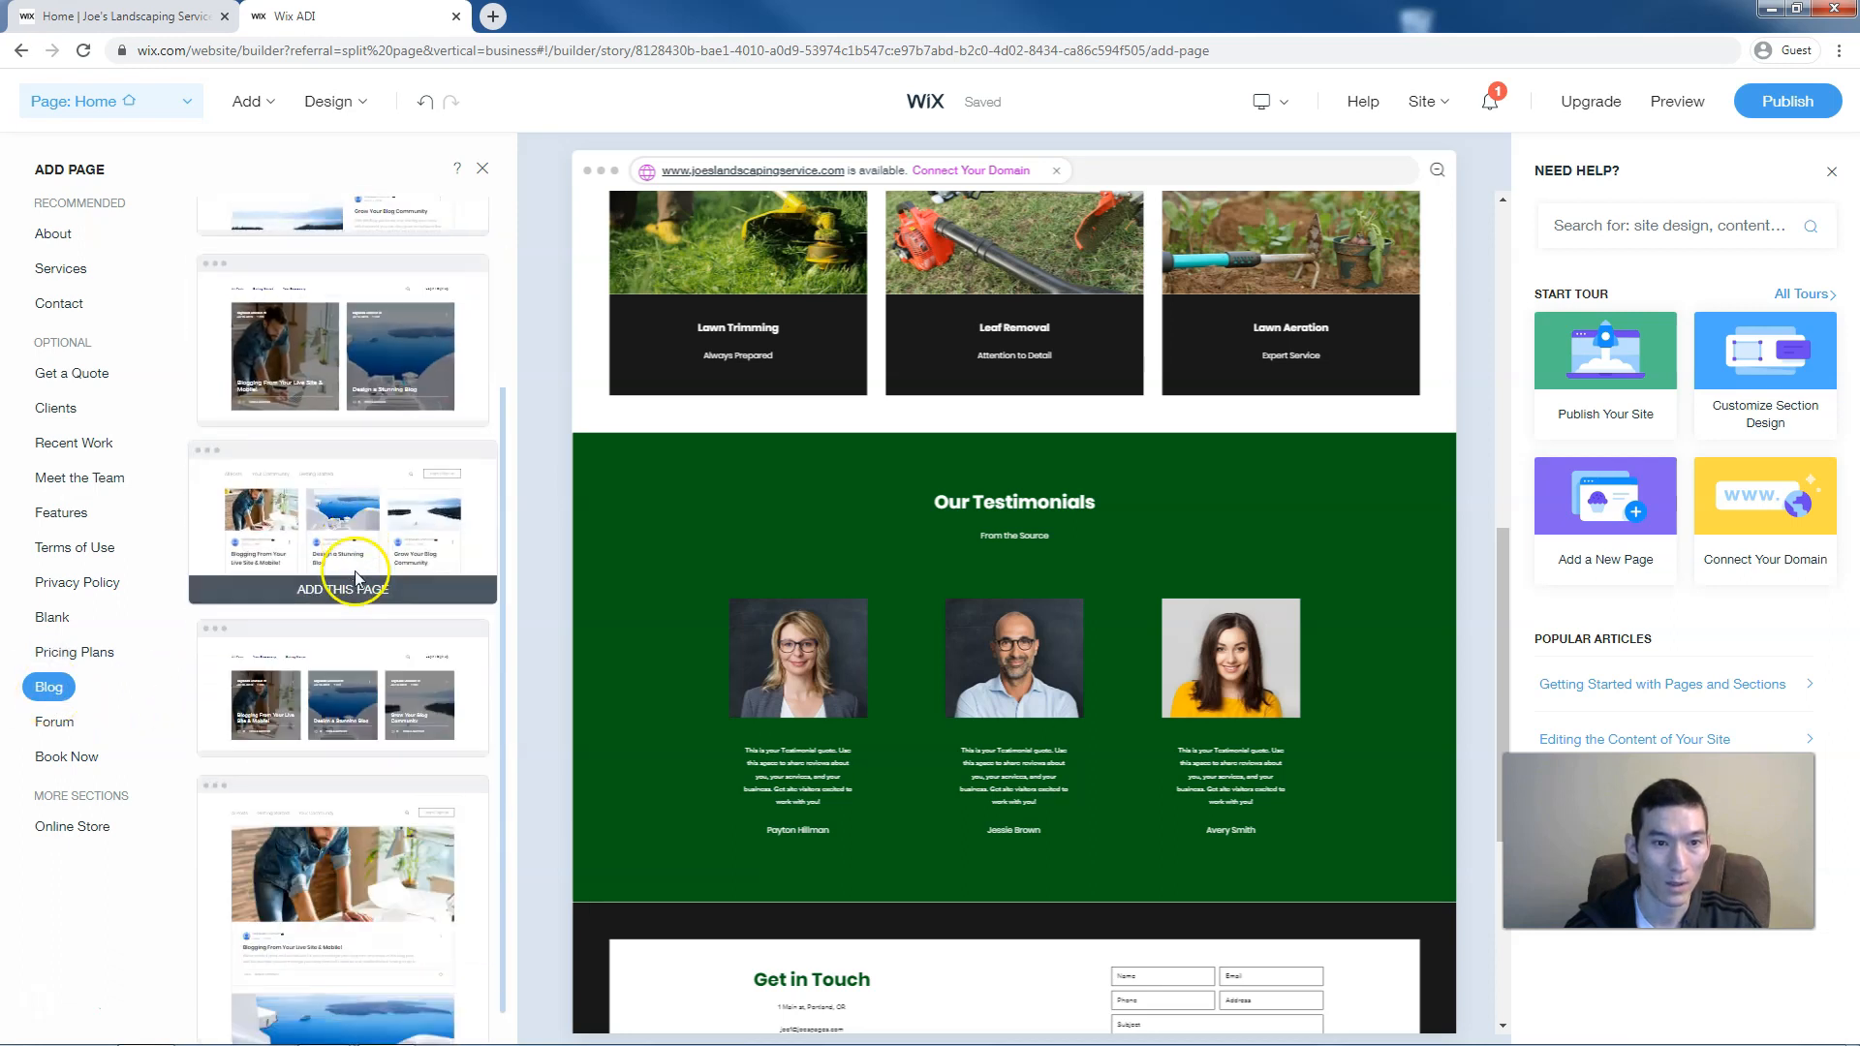
scroll(366, 436, up, 3)
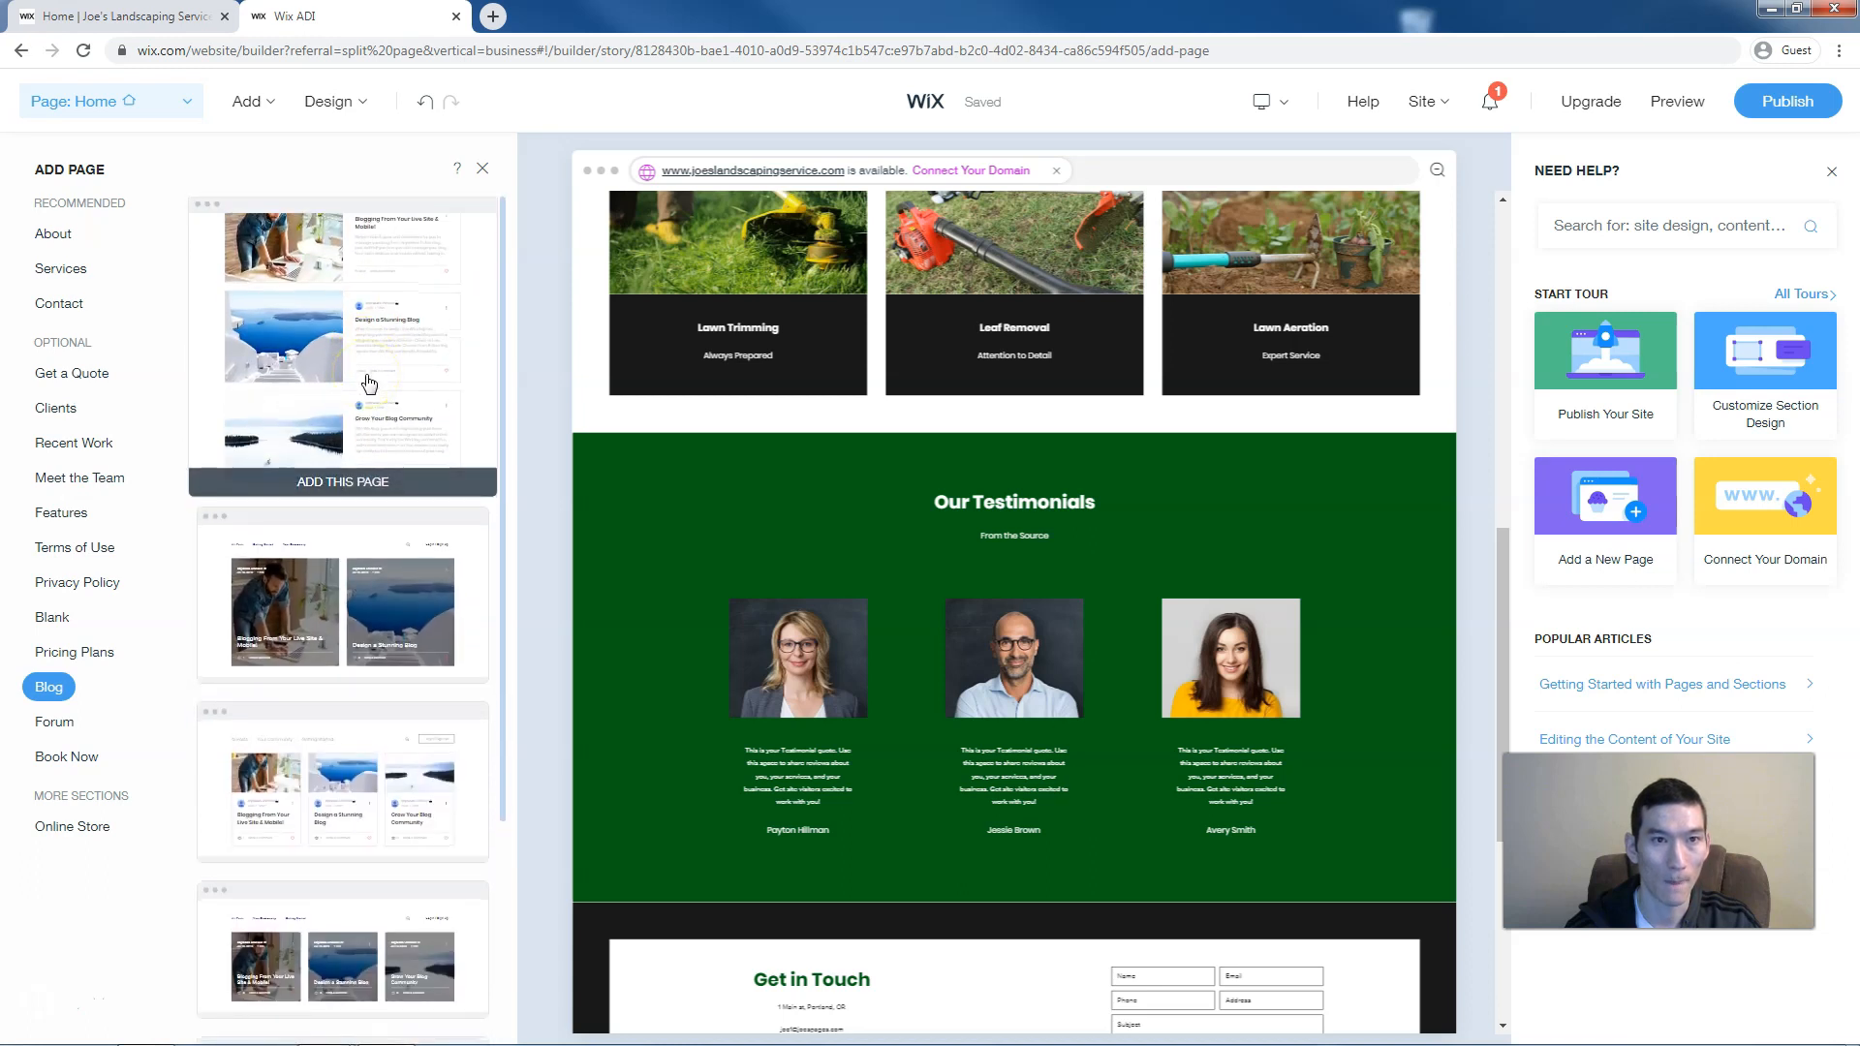
click(369, 383)
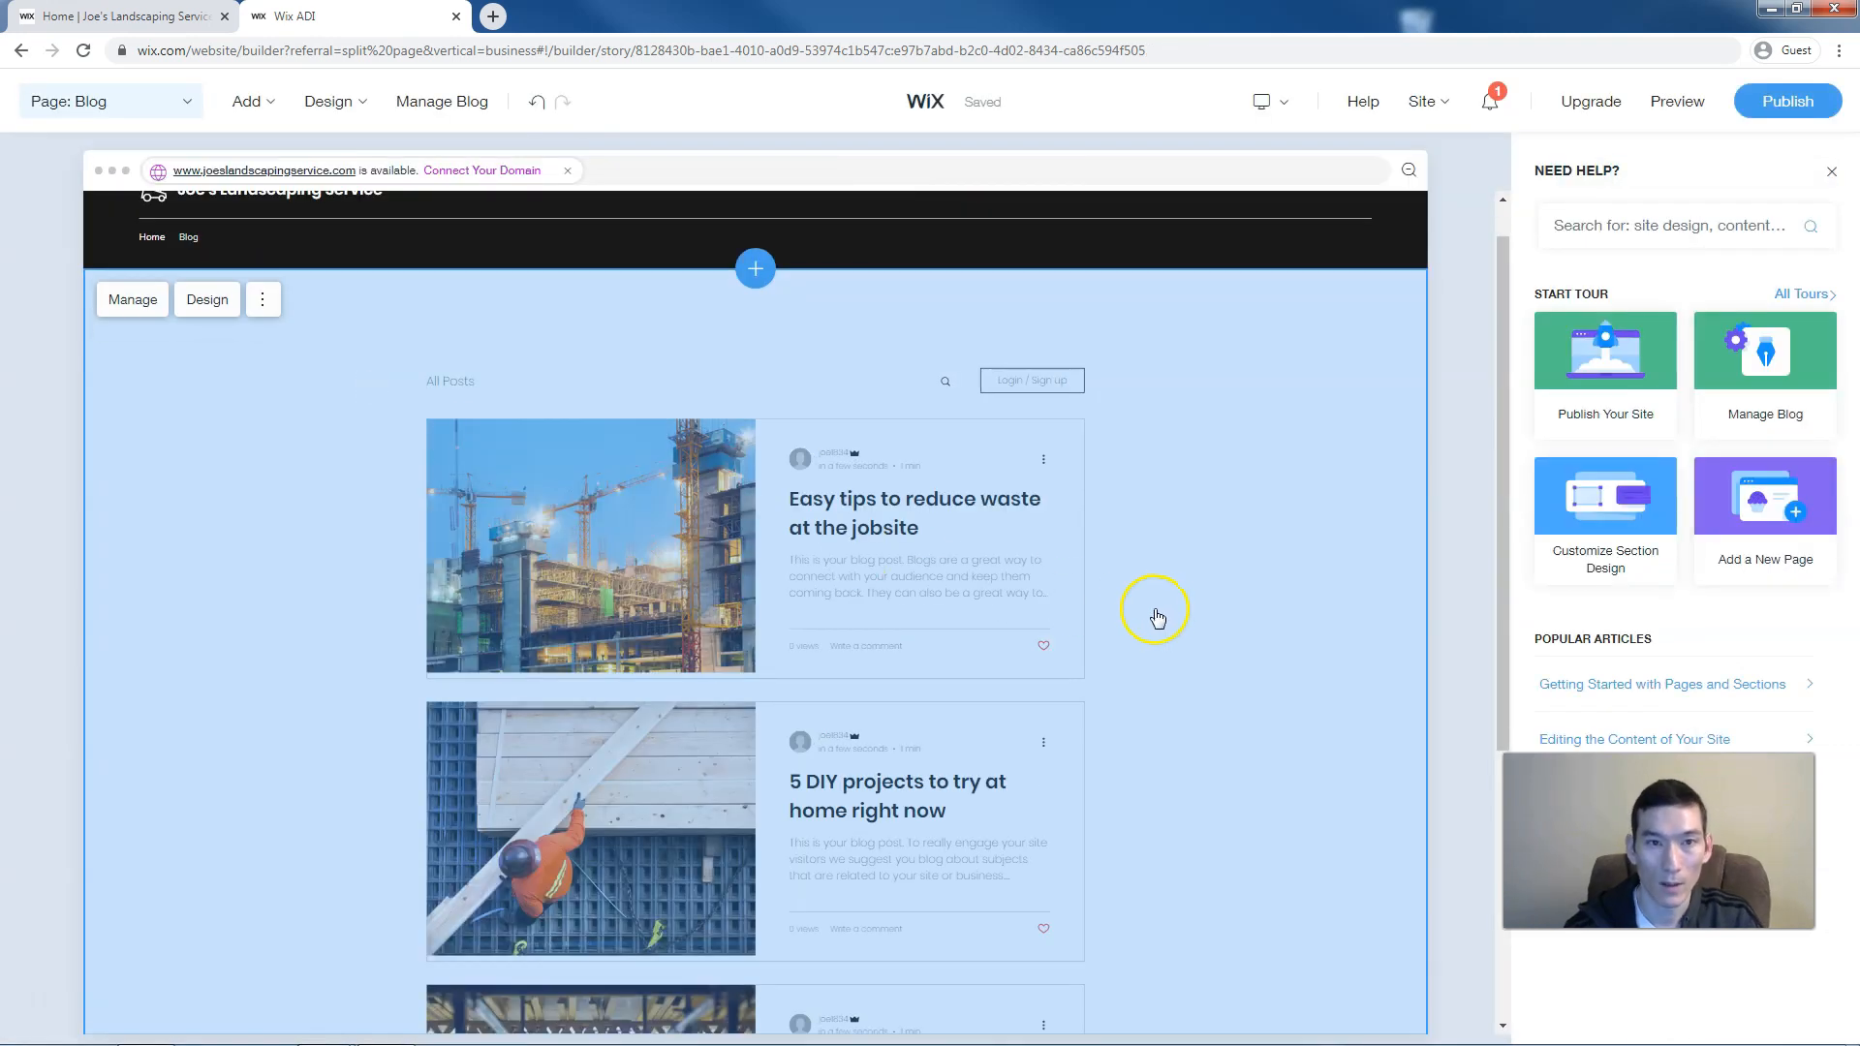
Scroll the new Blog page and open Manage Blog to view its three sample posts
scroll(1158, 617, down, 4)
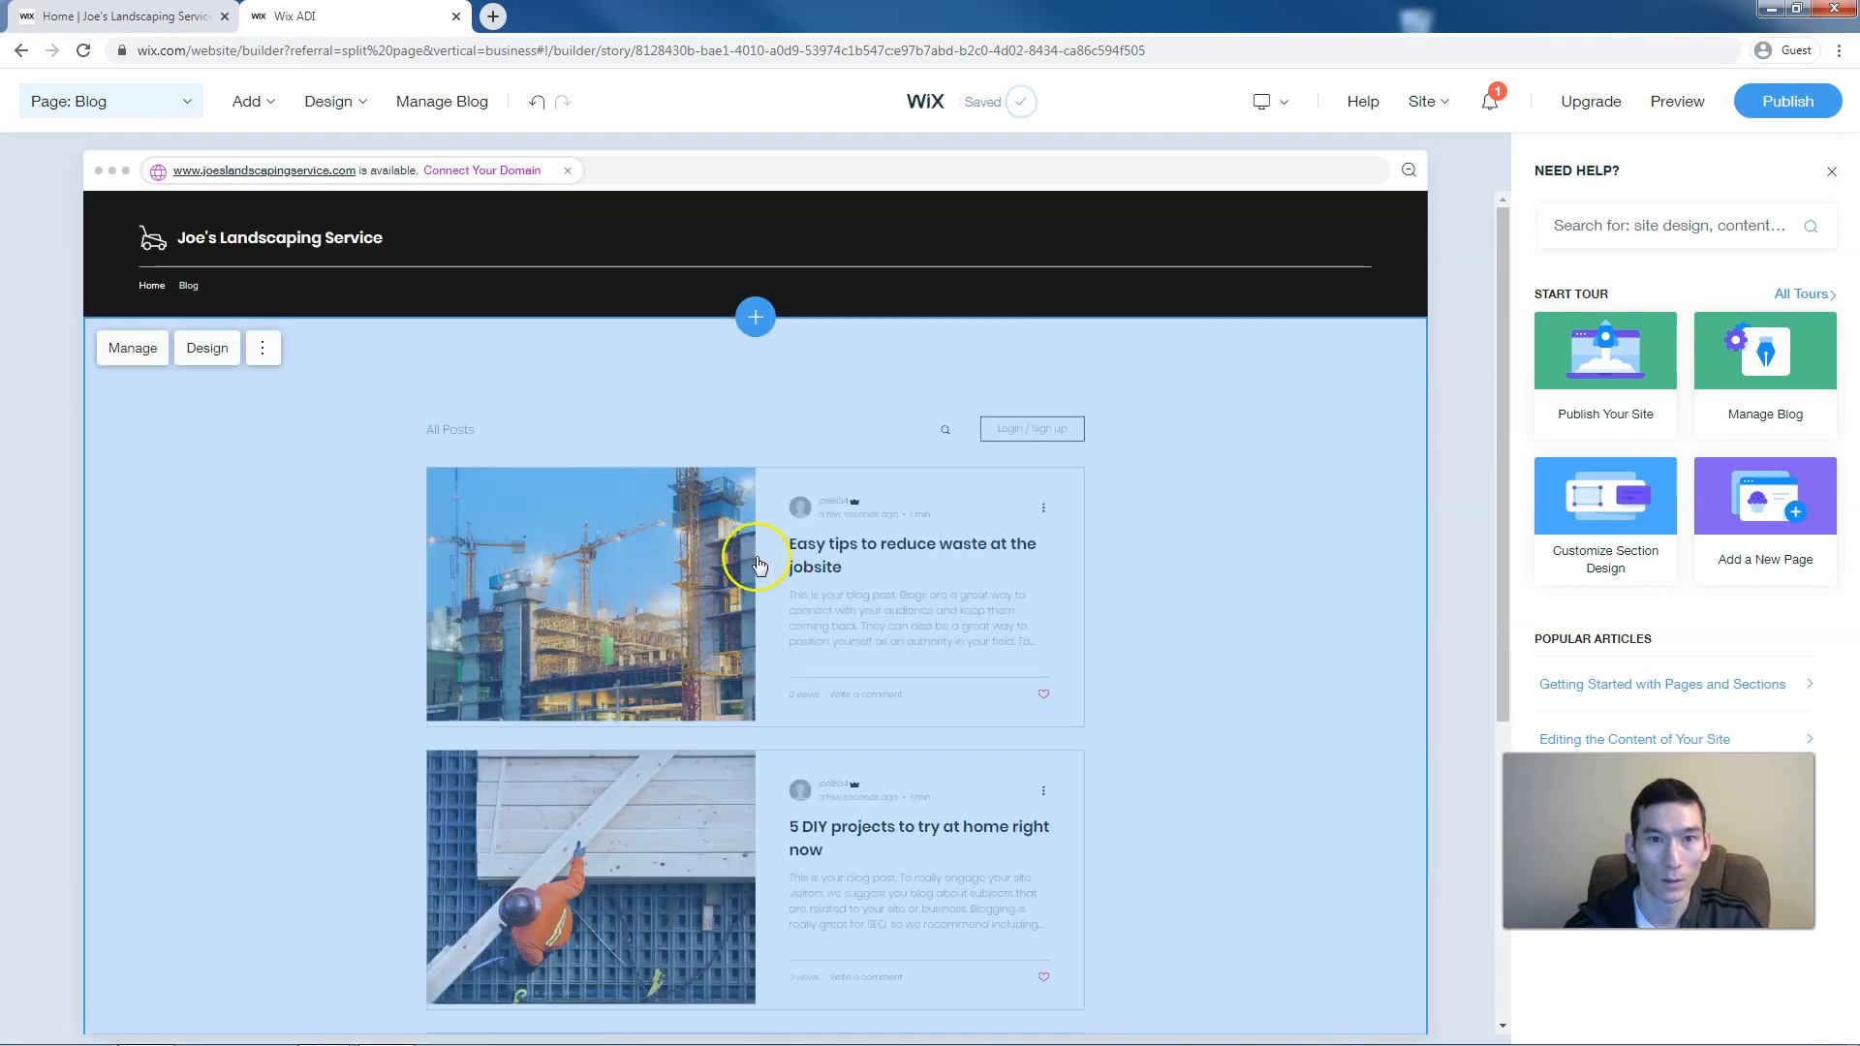
scroll(758, 562, down, 1)
click(427, 103)
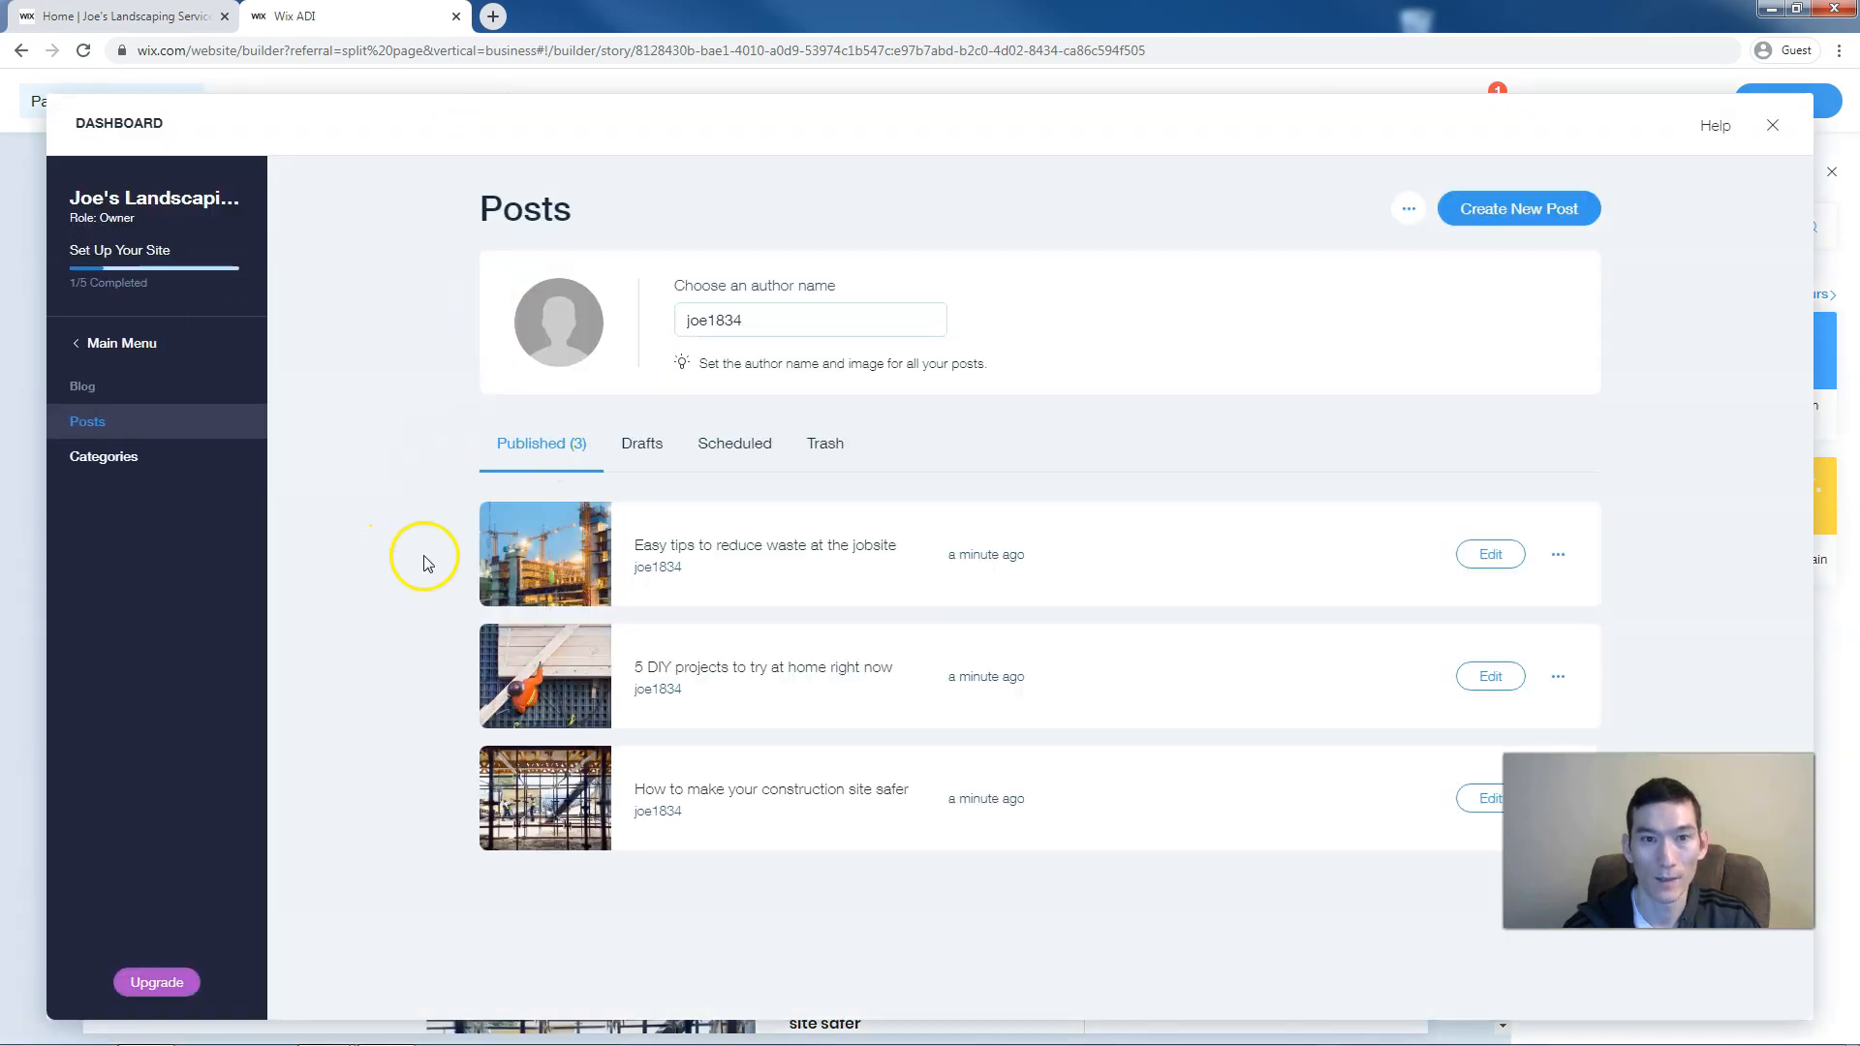
Look at a new post draft and a post's options menu, then exit the blog dashboard
click(1564, 227)
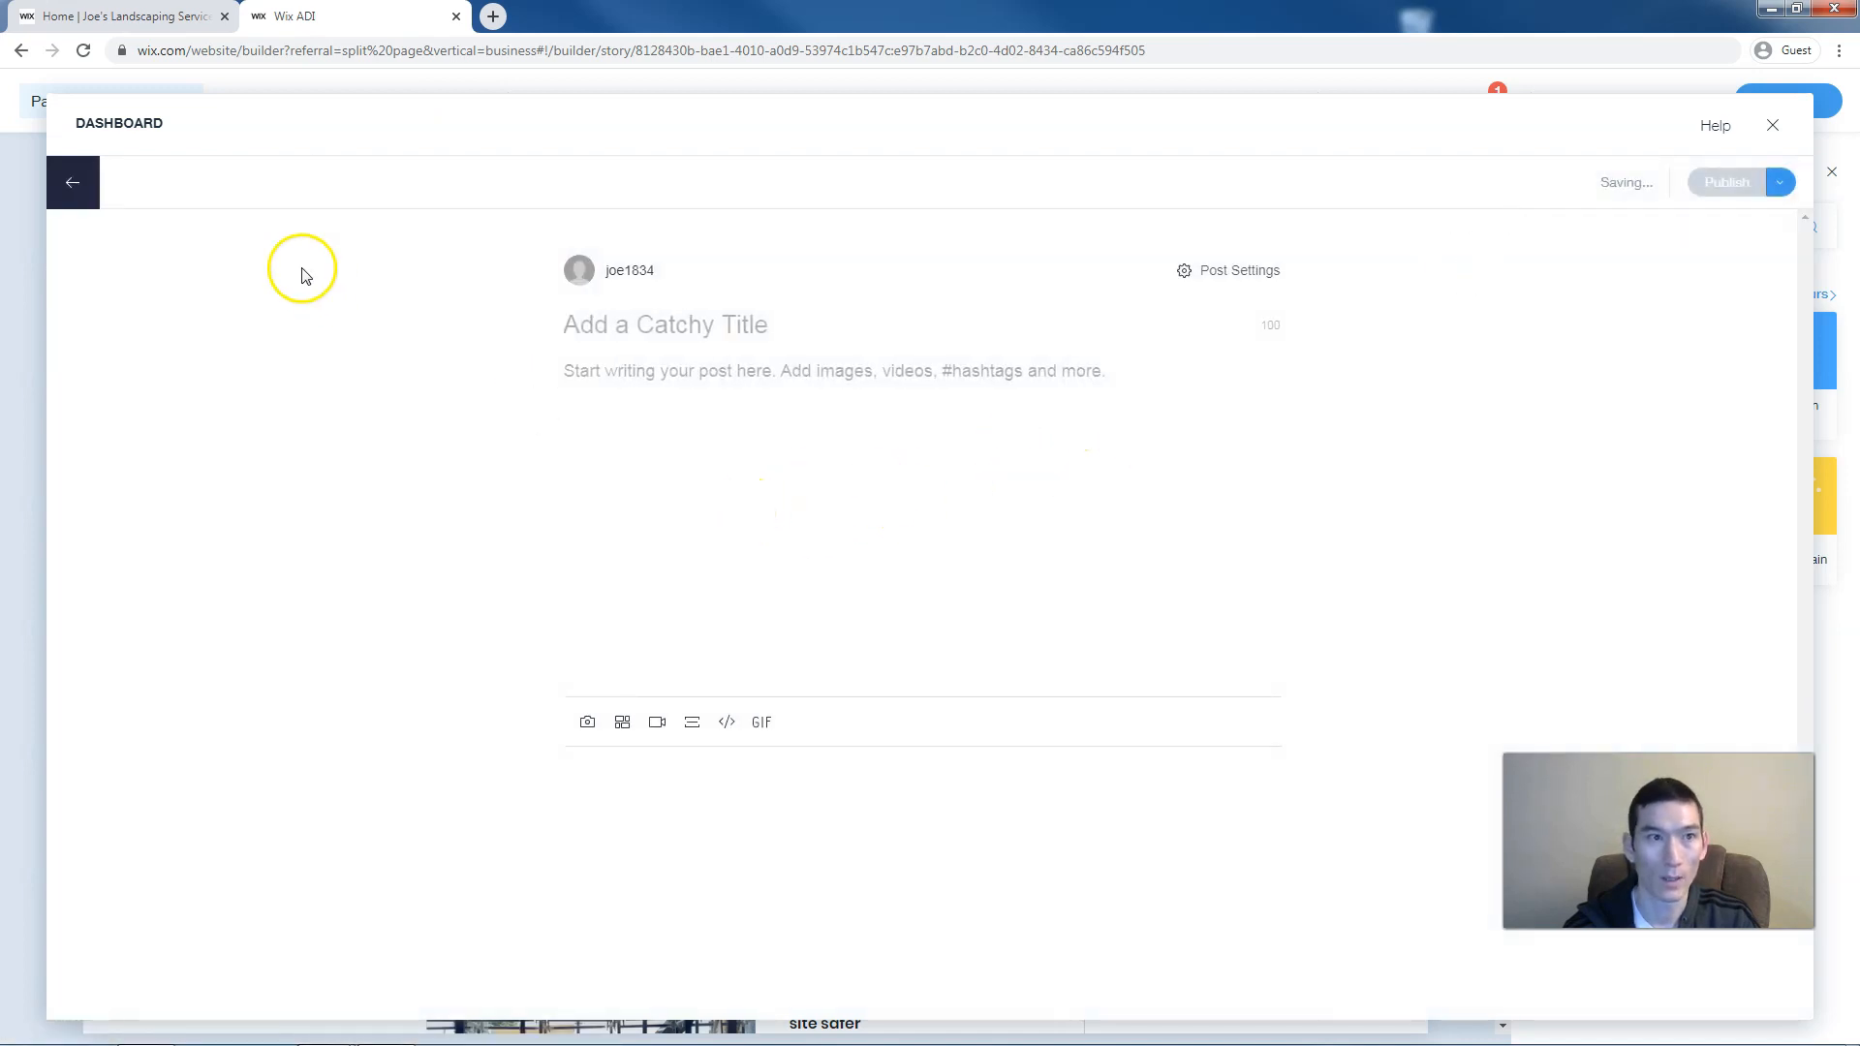
click(73, 182)
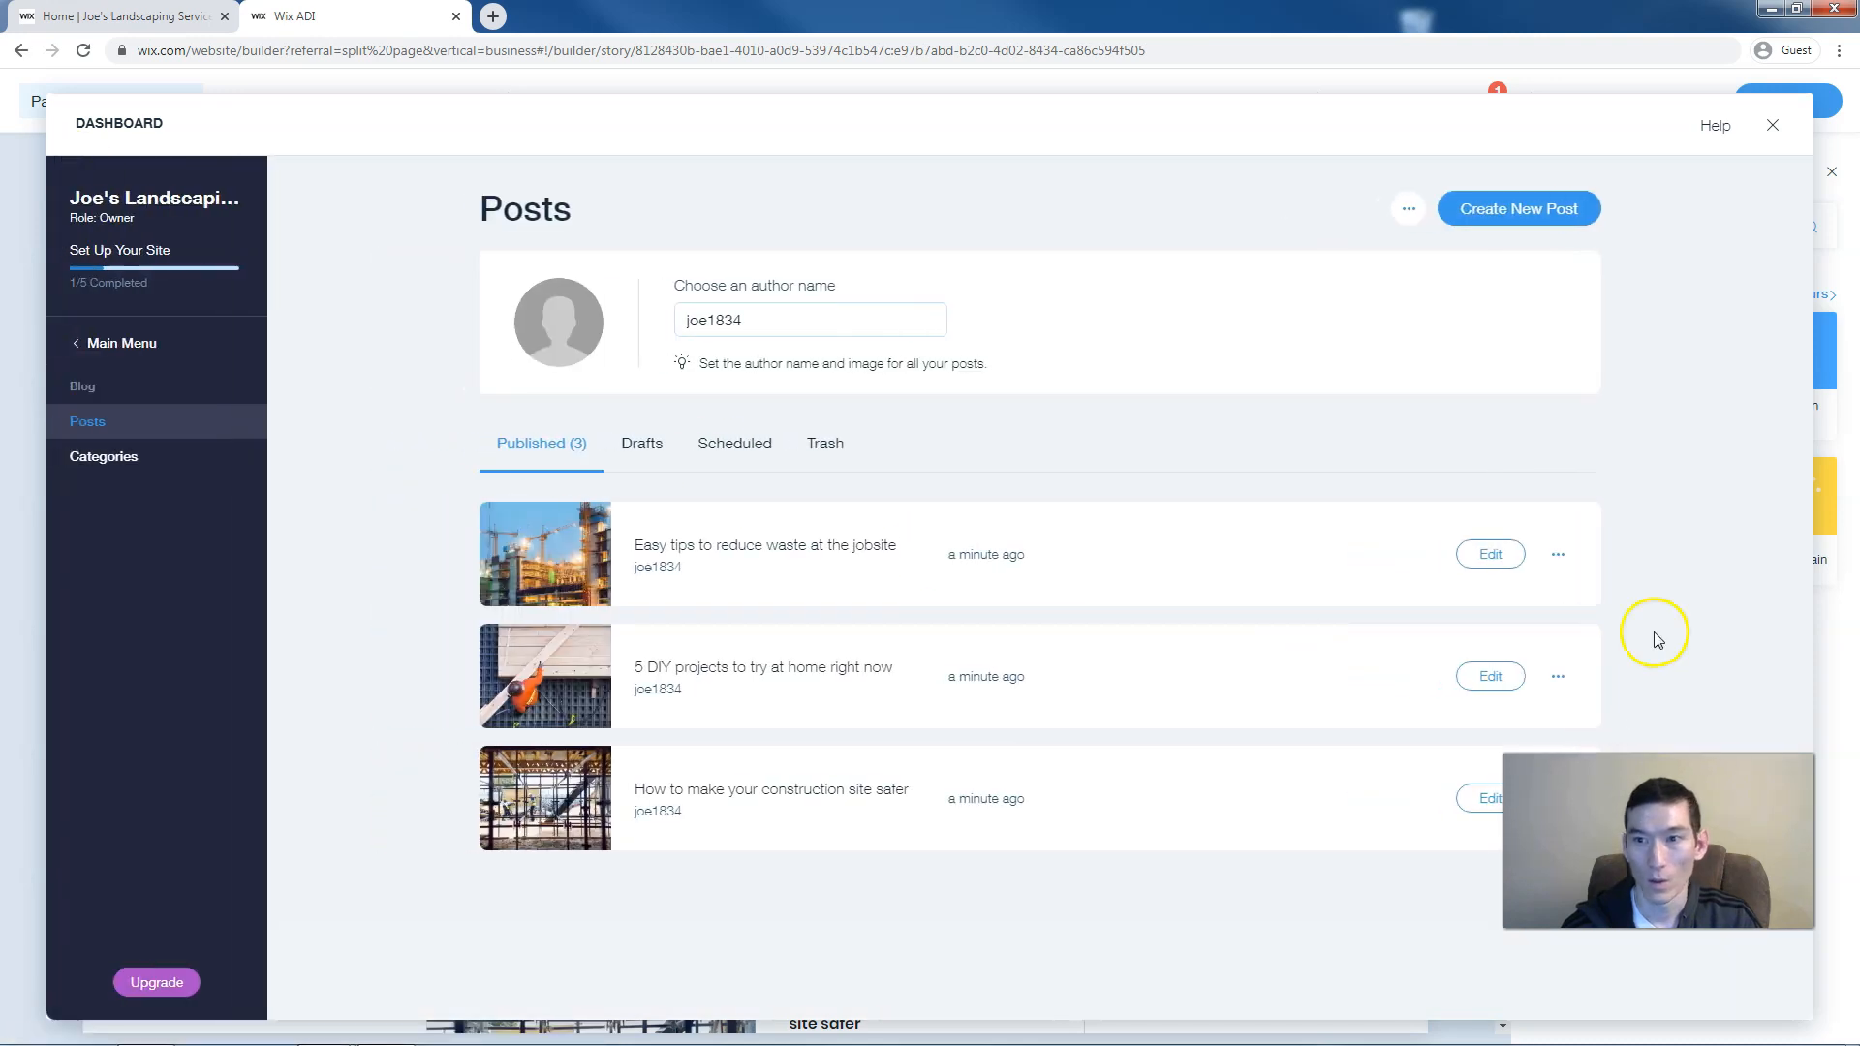
click(1558, 555)
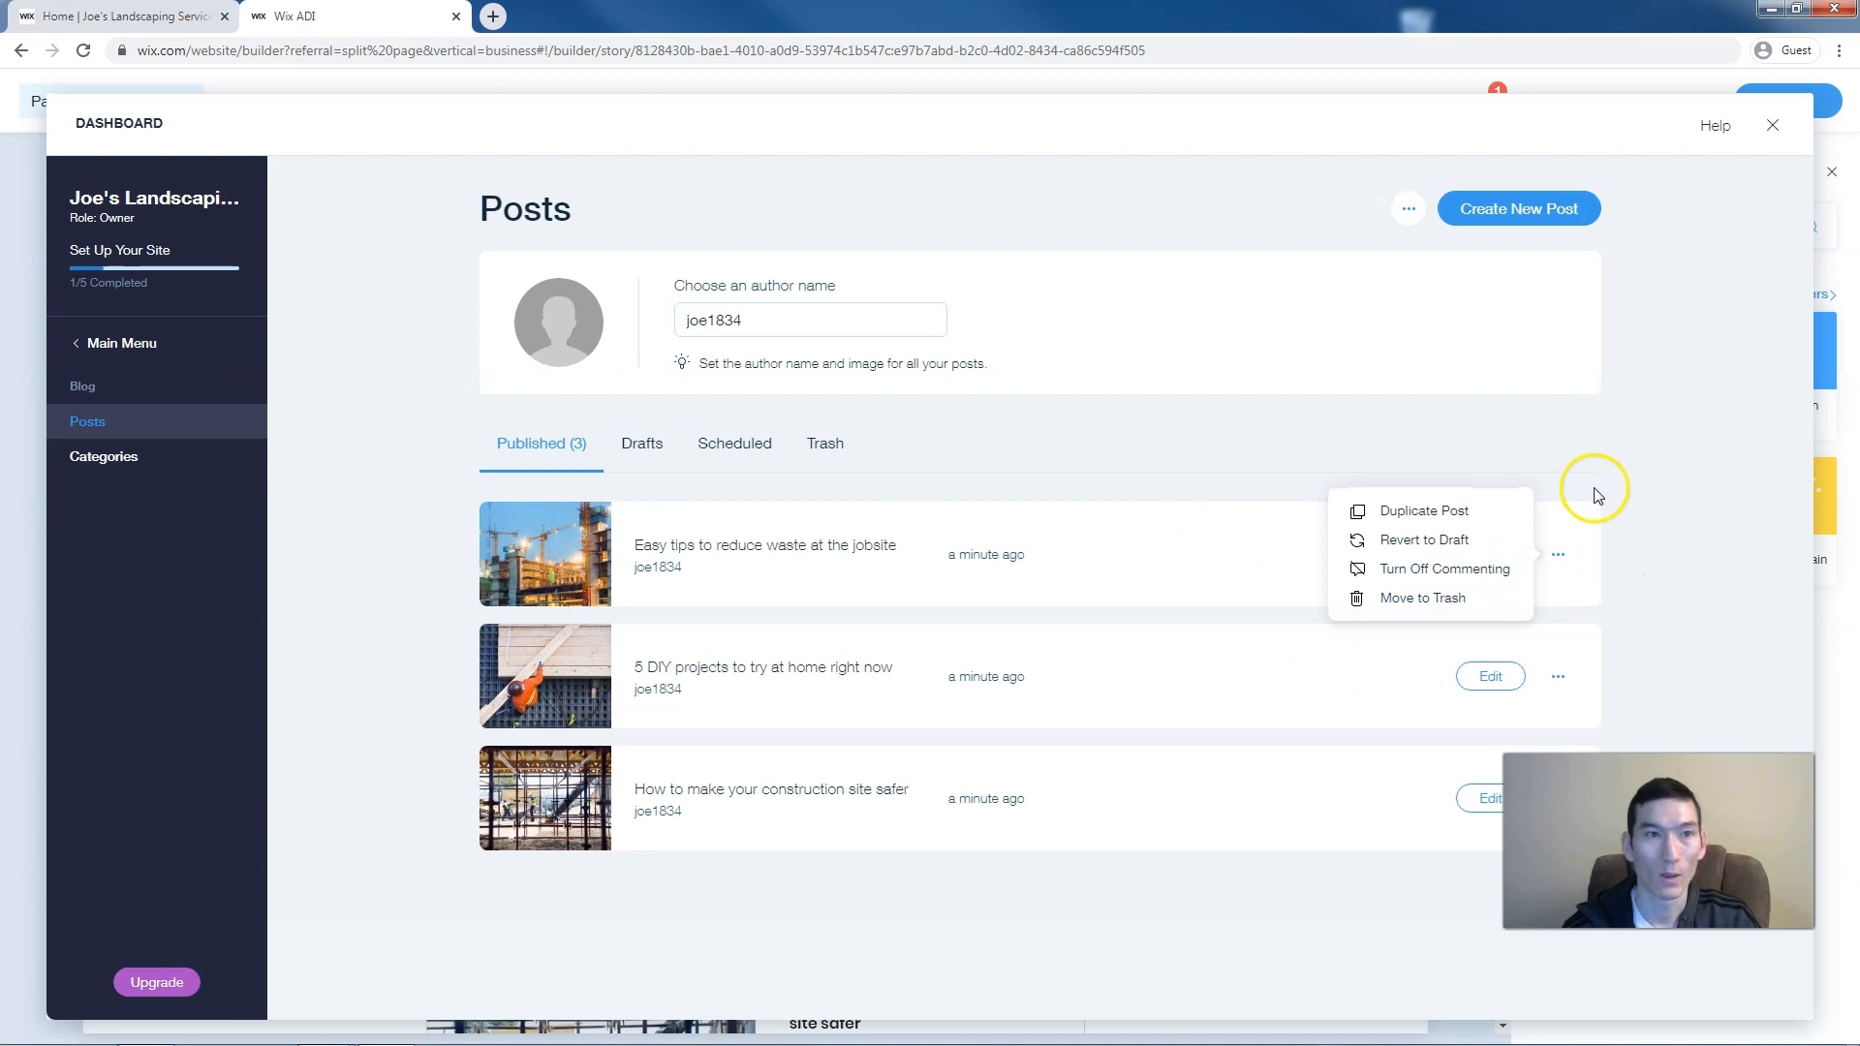
click(1726, 337)
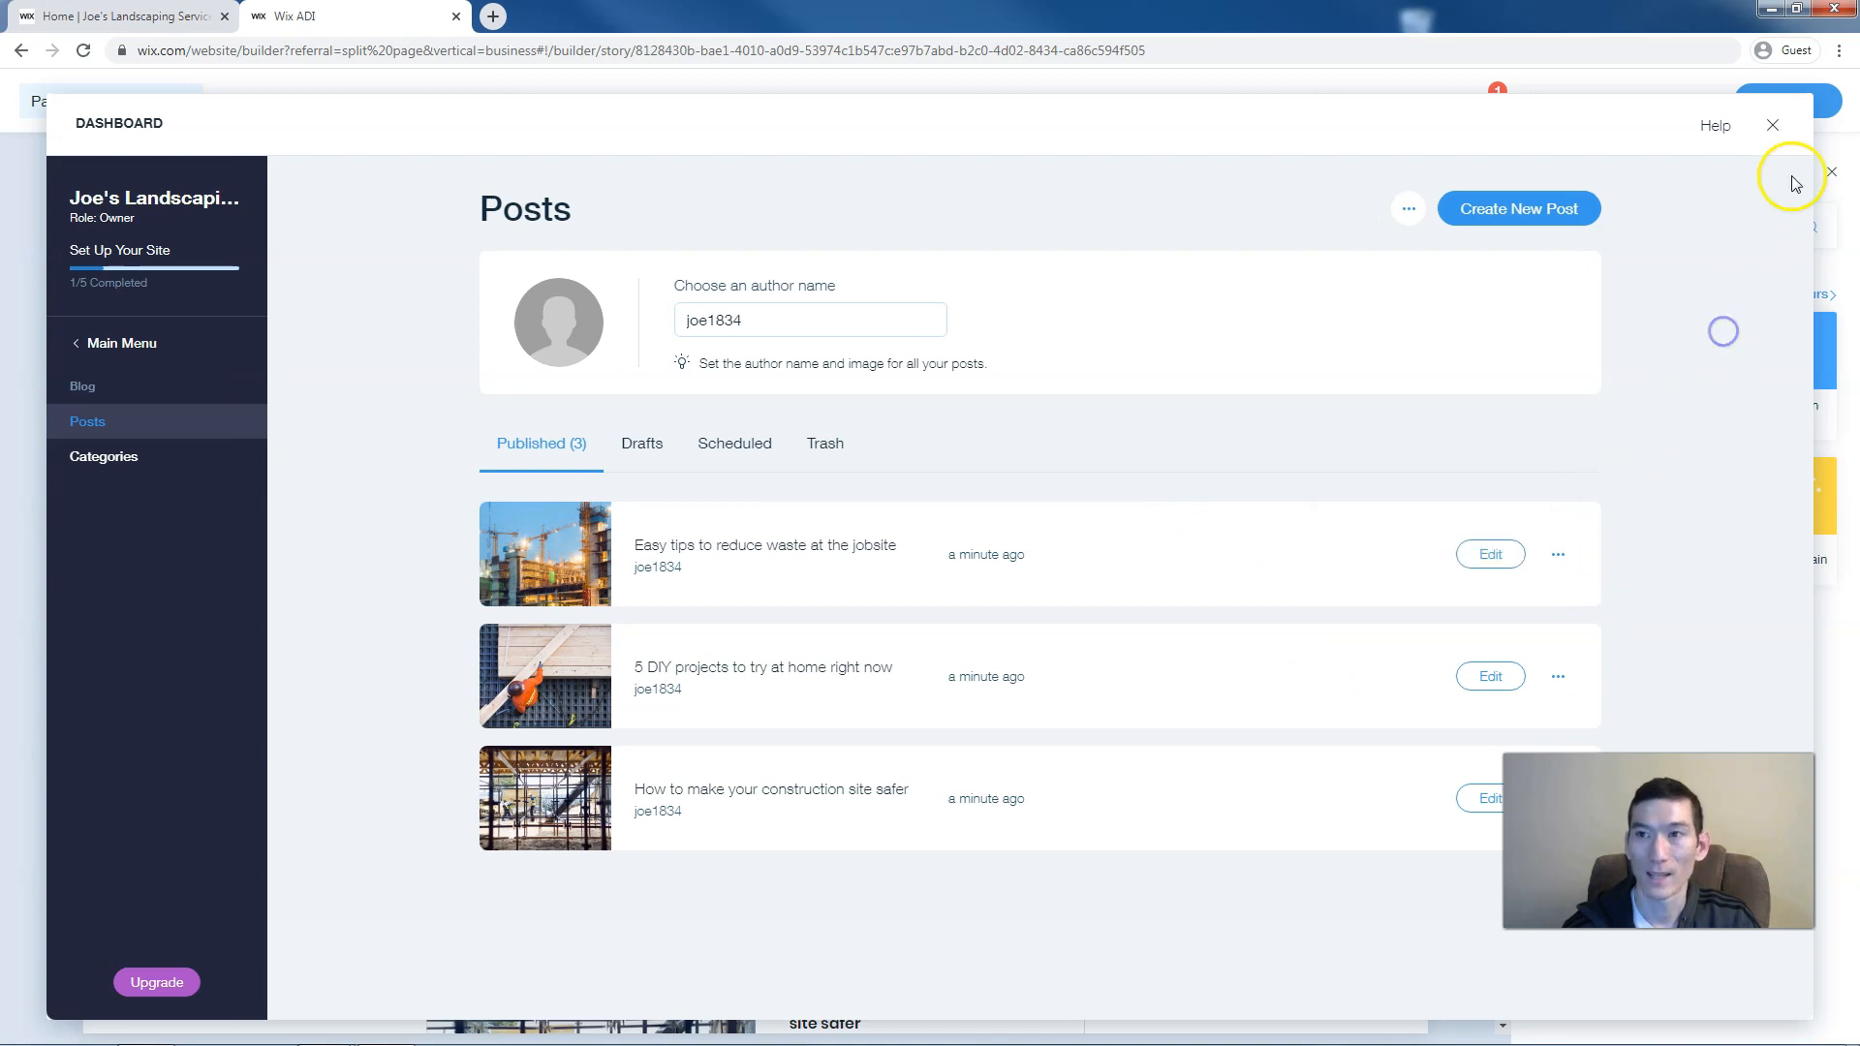
click(1769, 130)
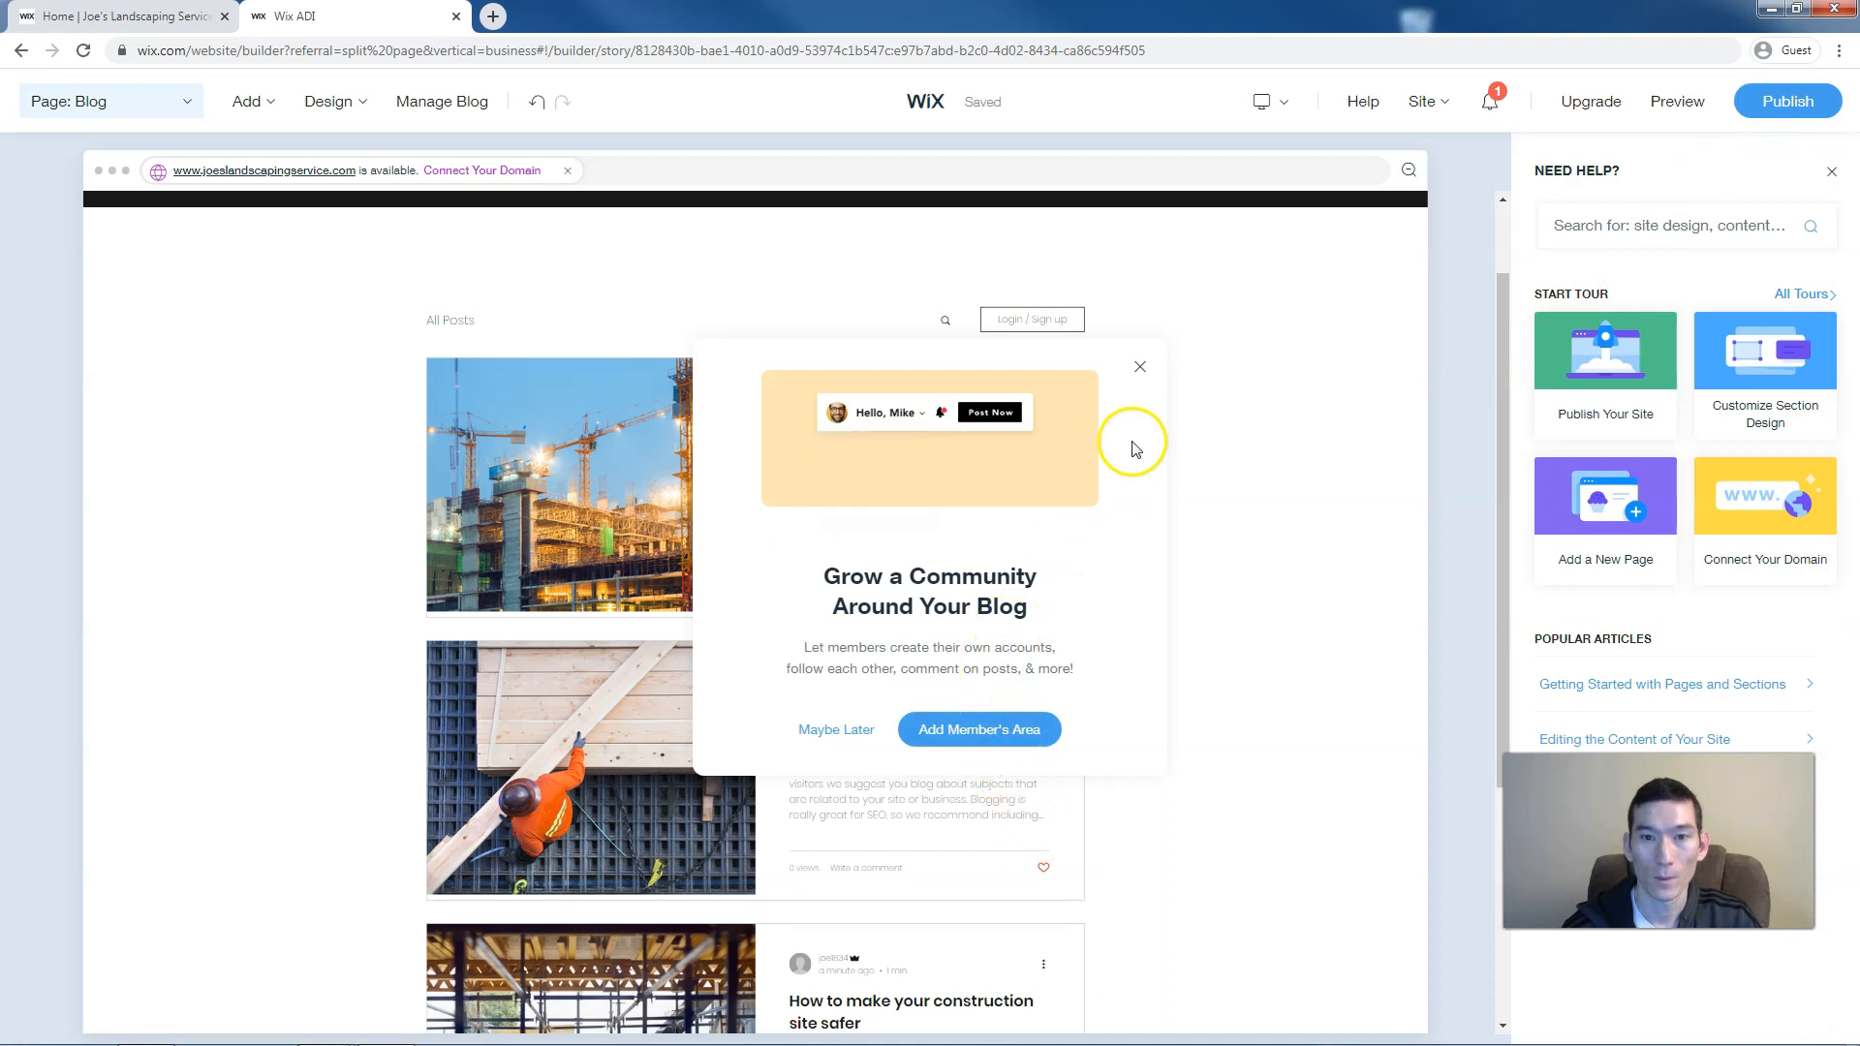
Dismiss the Grow a Community members-area prompt and scroll up to the Home and Blog header
click(1141, 367)
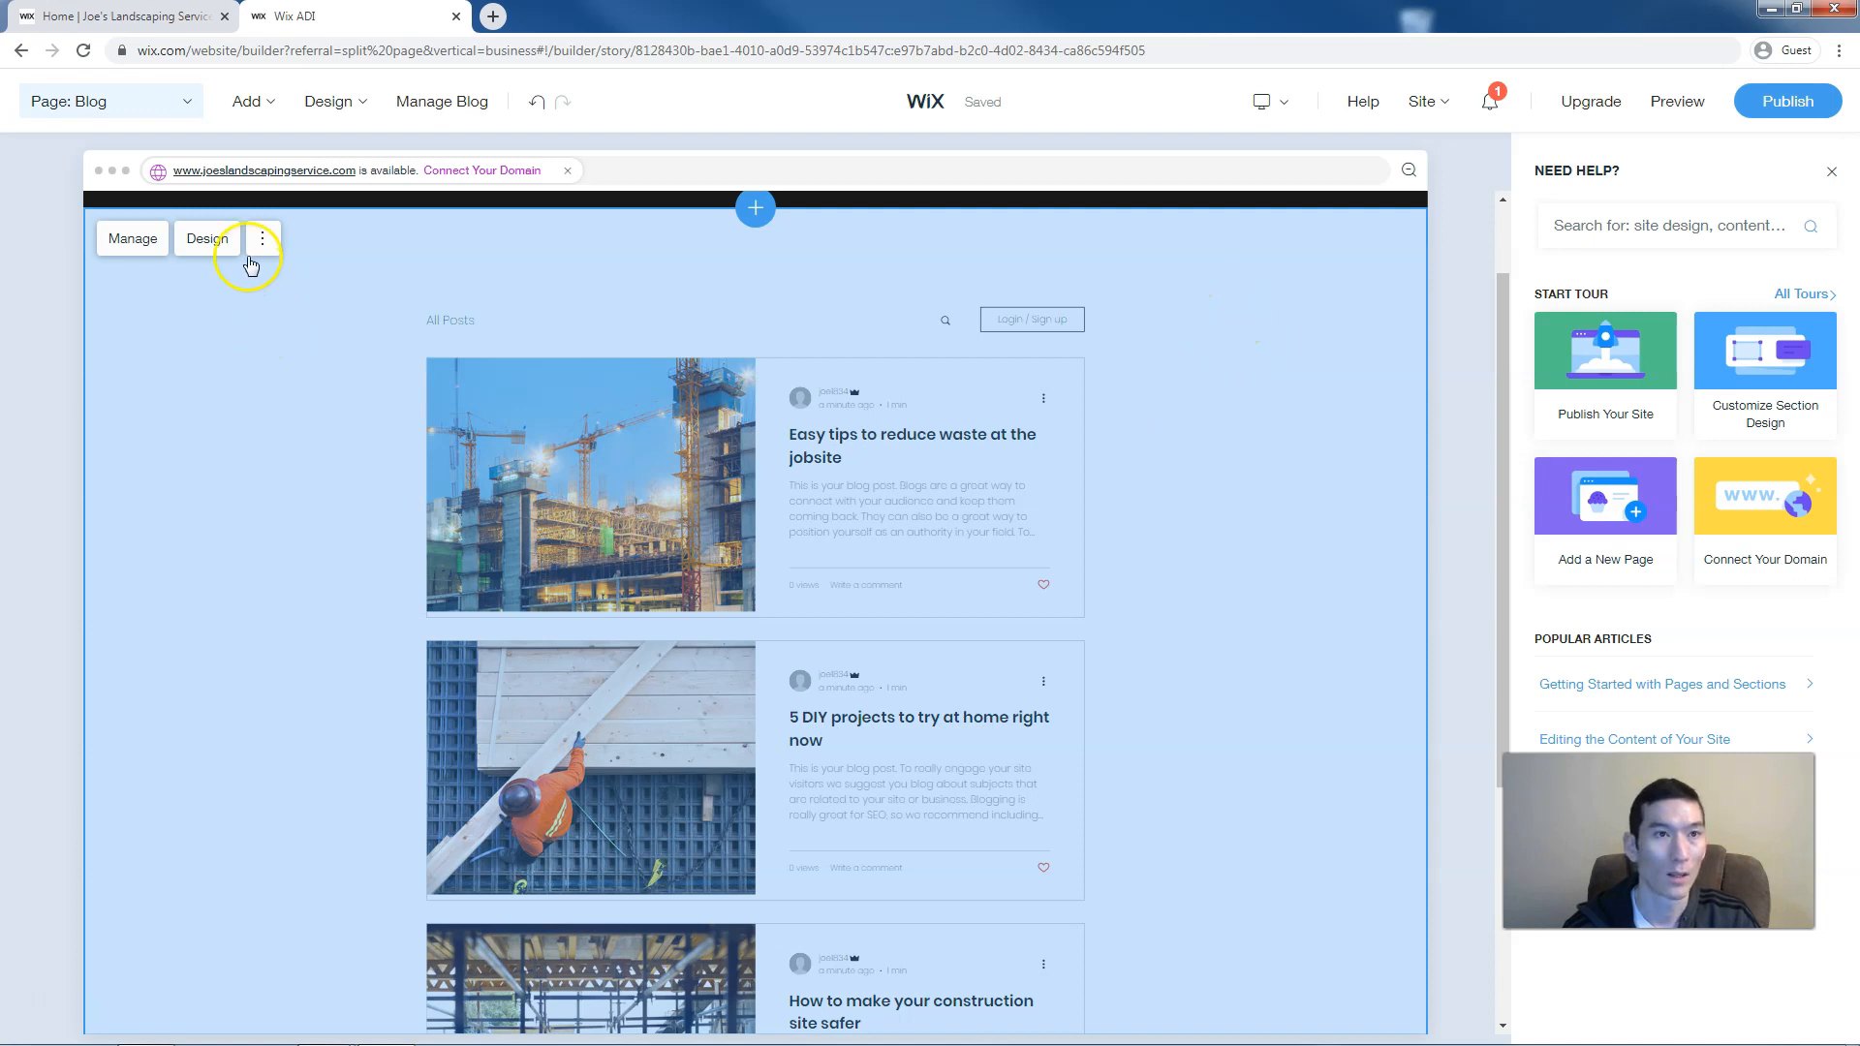
scroll(1044, 554, up, 1)
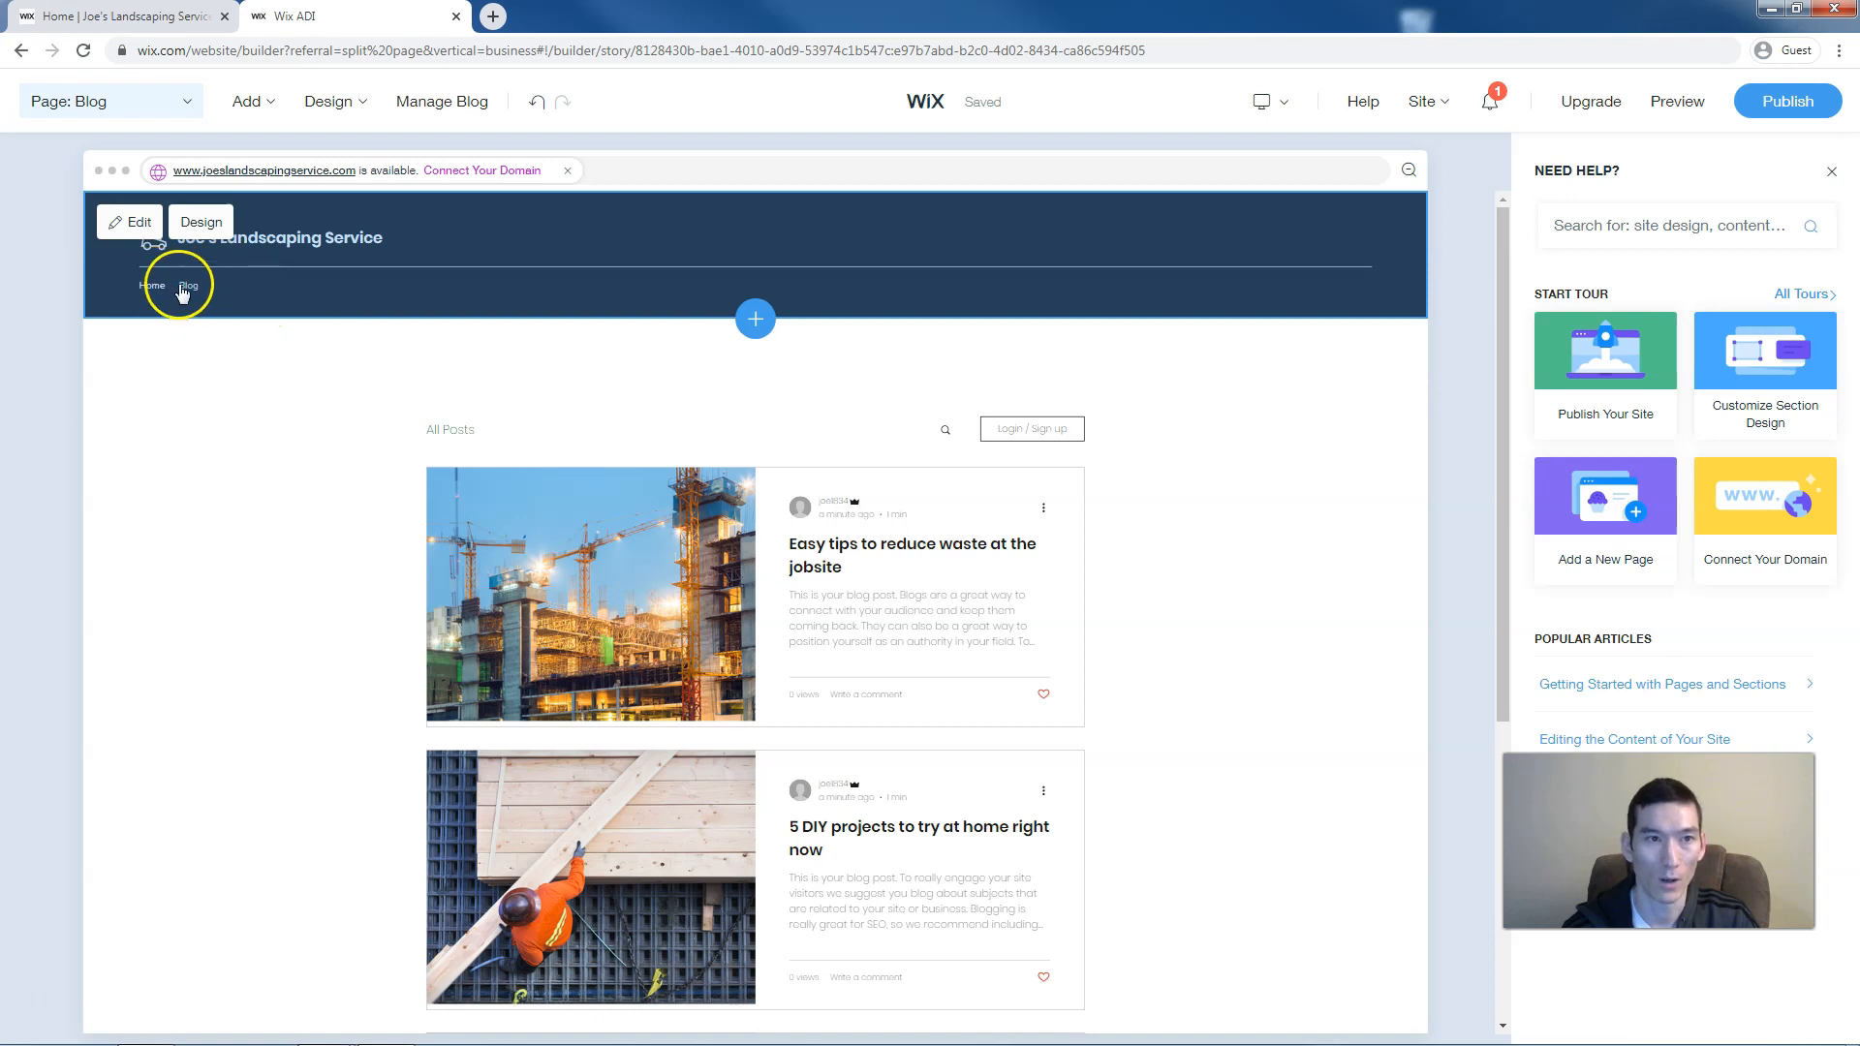
Select the header's Blog menu link and open Manage Items for the Site Menu
click(179, 289)
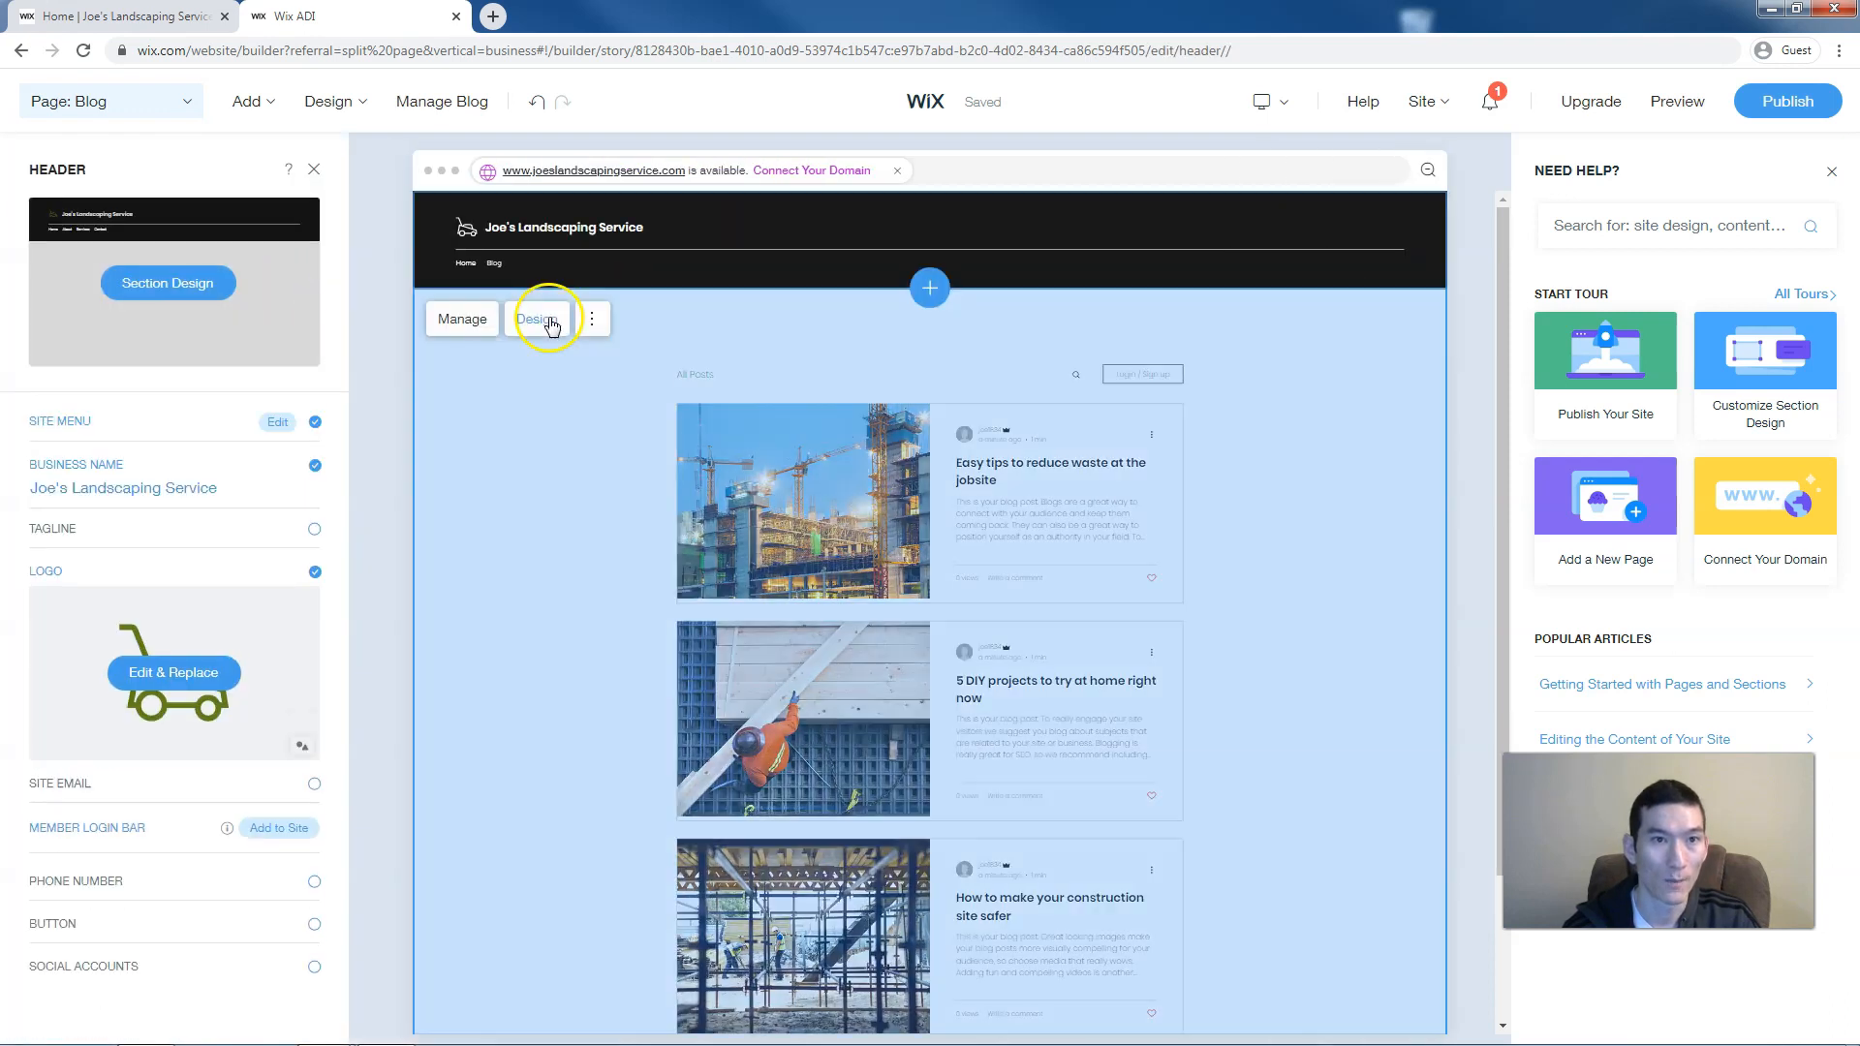
click(491, 272)
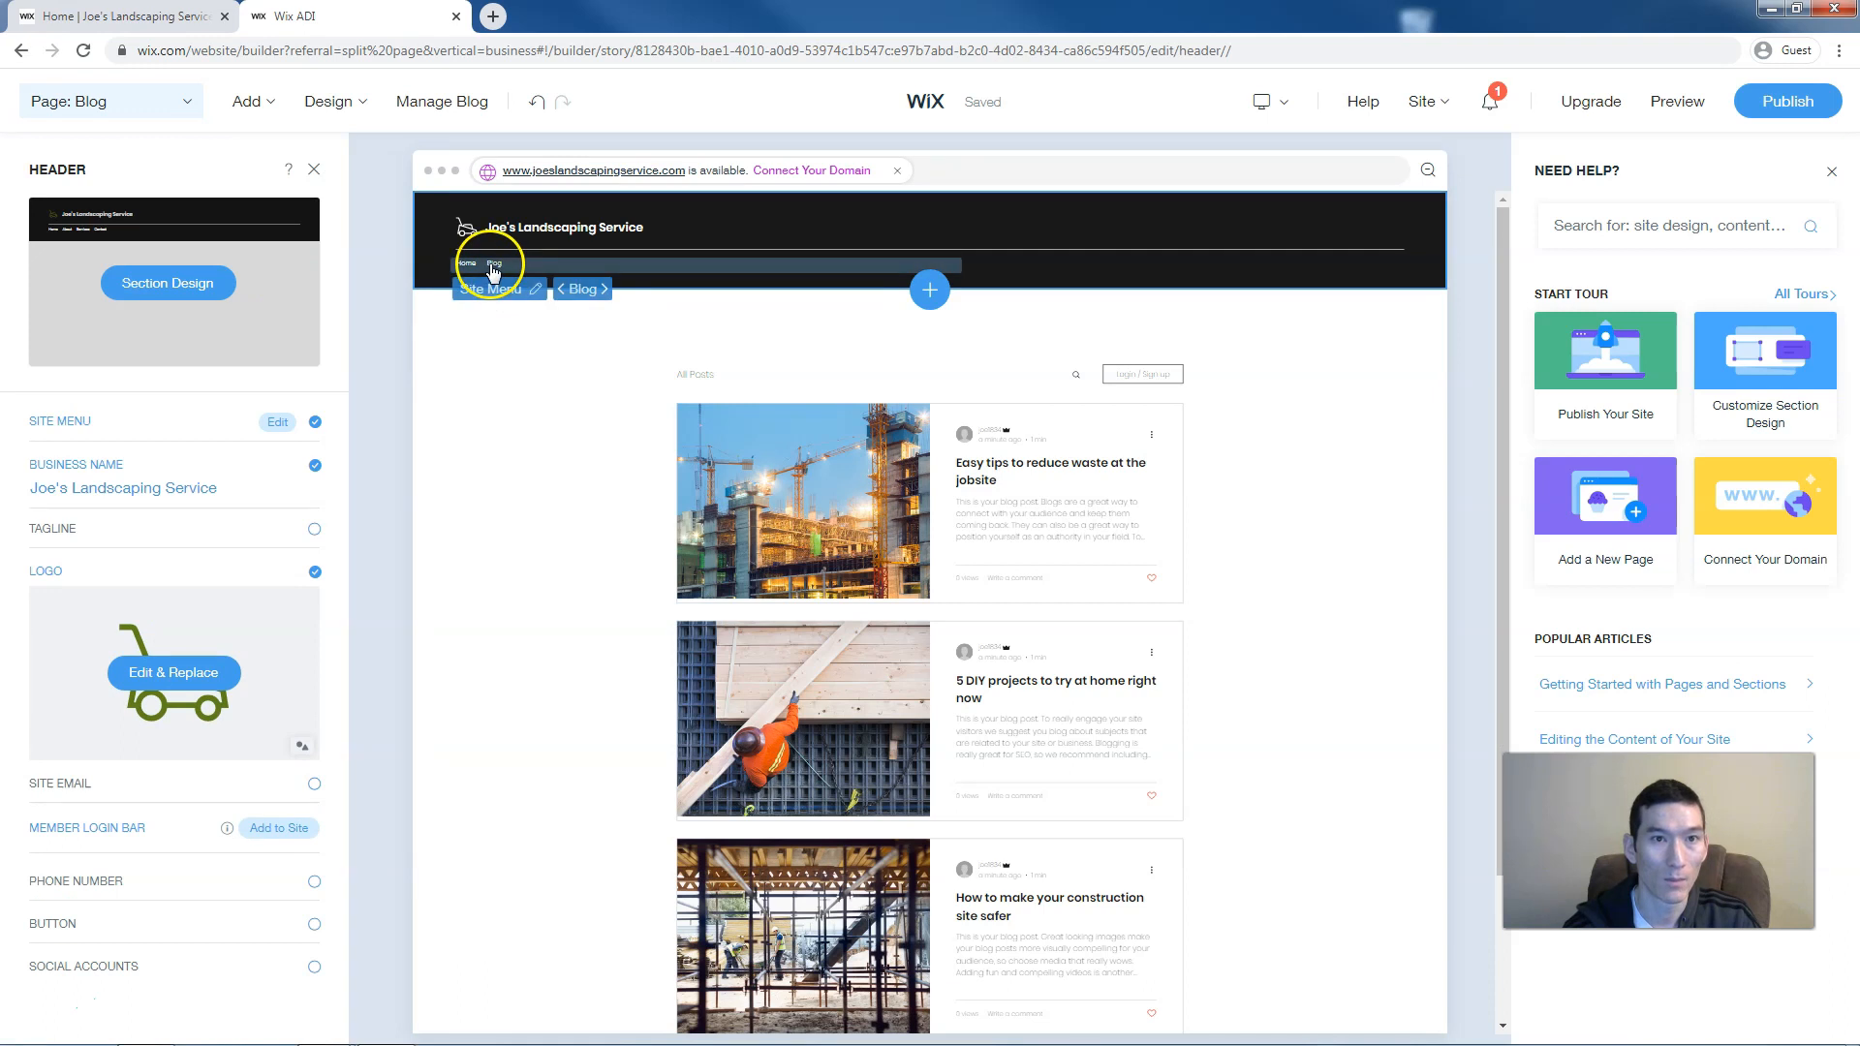
click(491, 290)
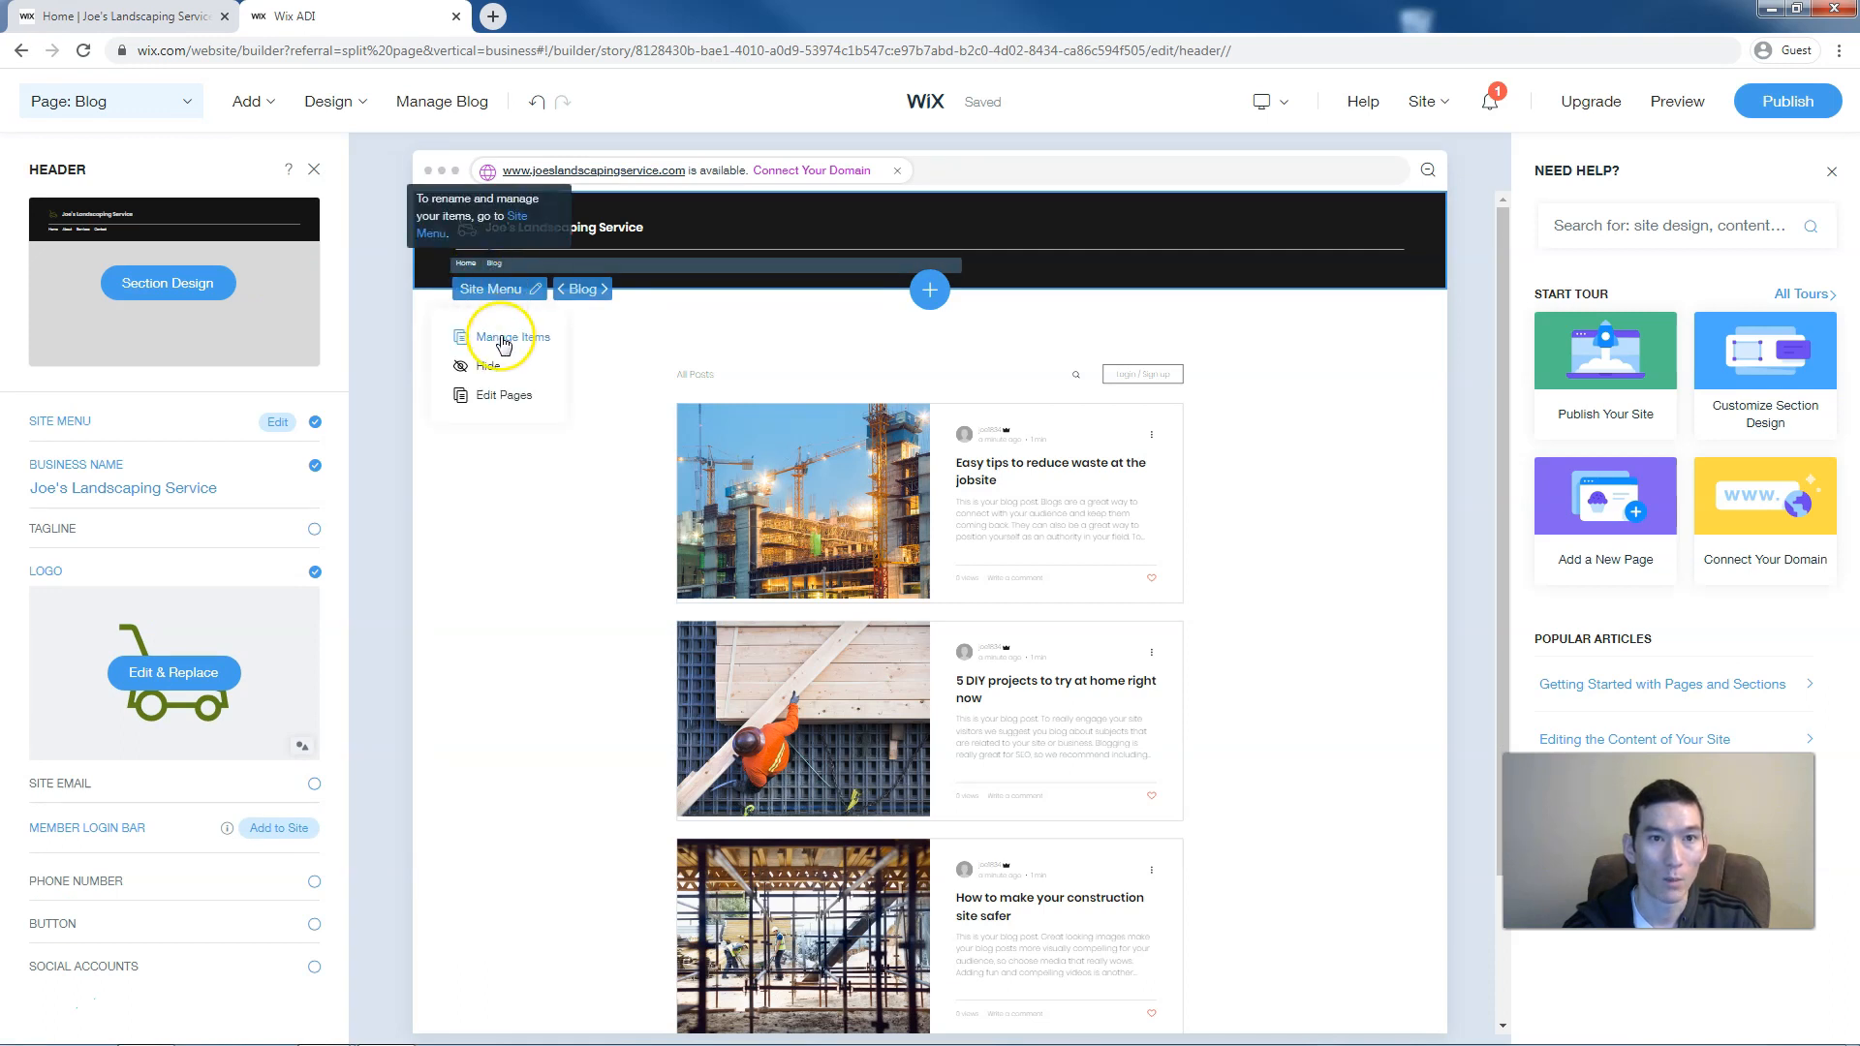
click(500, 338)
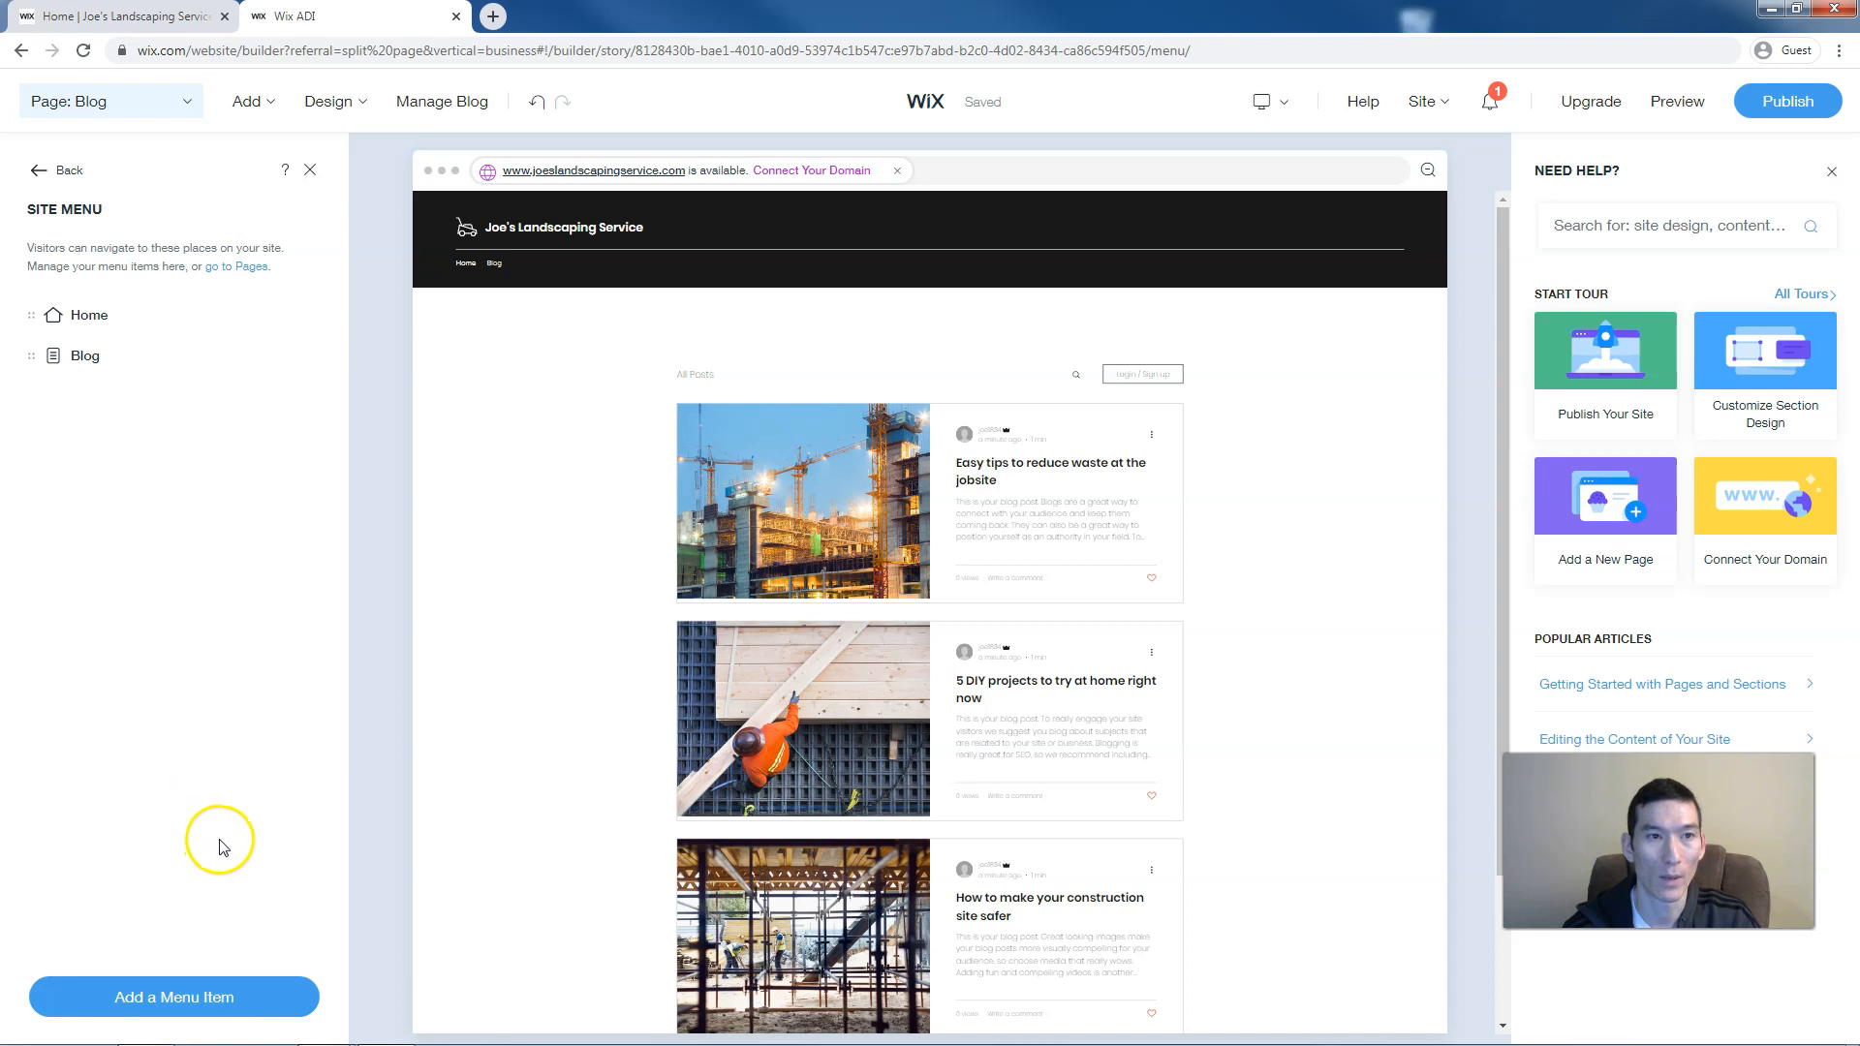
Add an 'About' menu item linked to the Home page's About section
click(193, 1001)
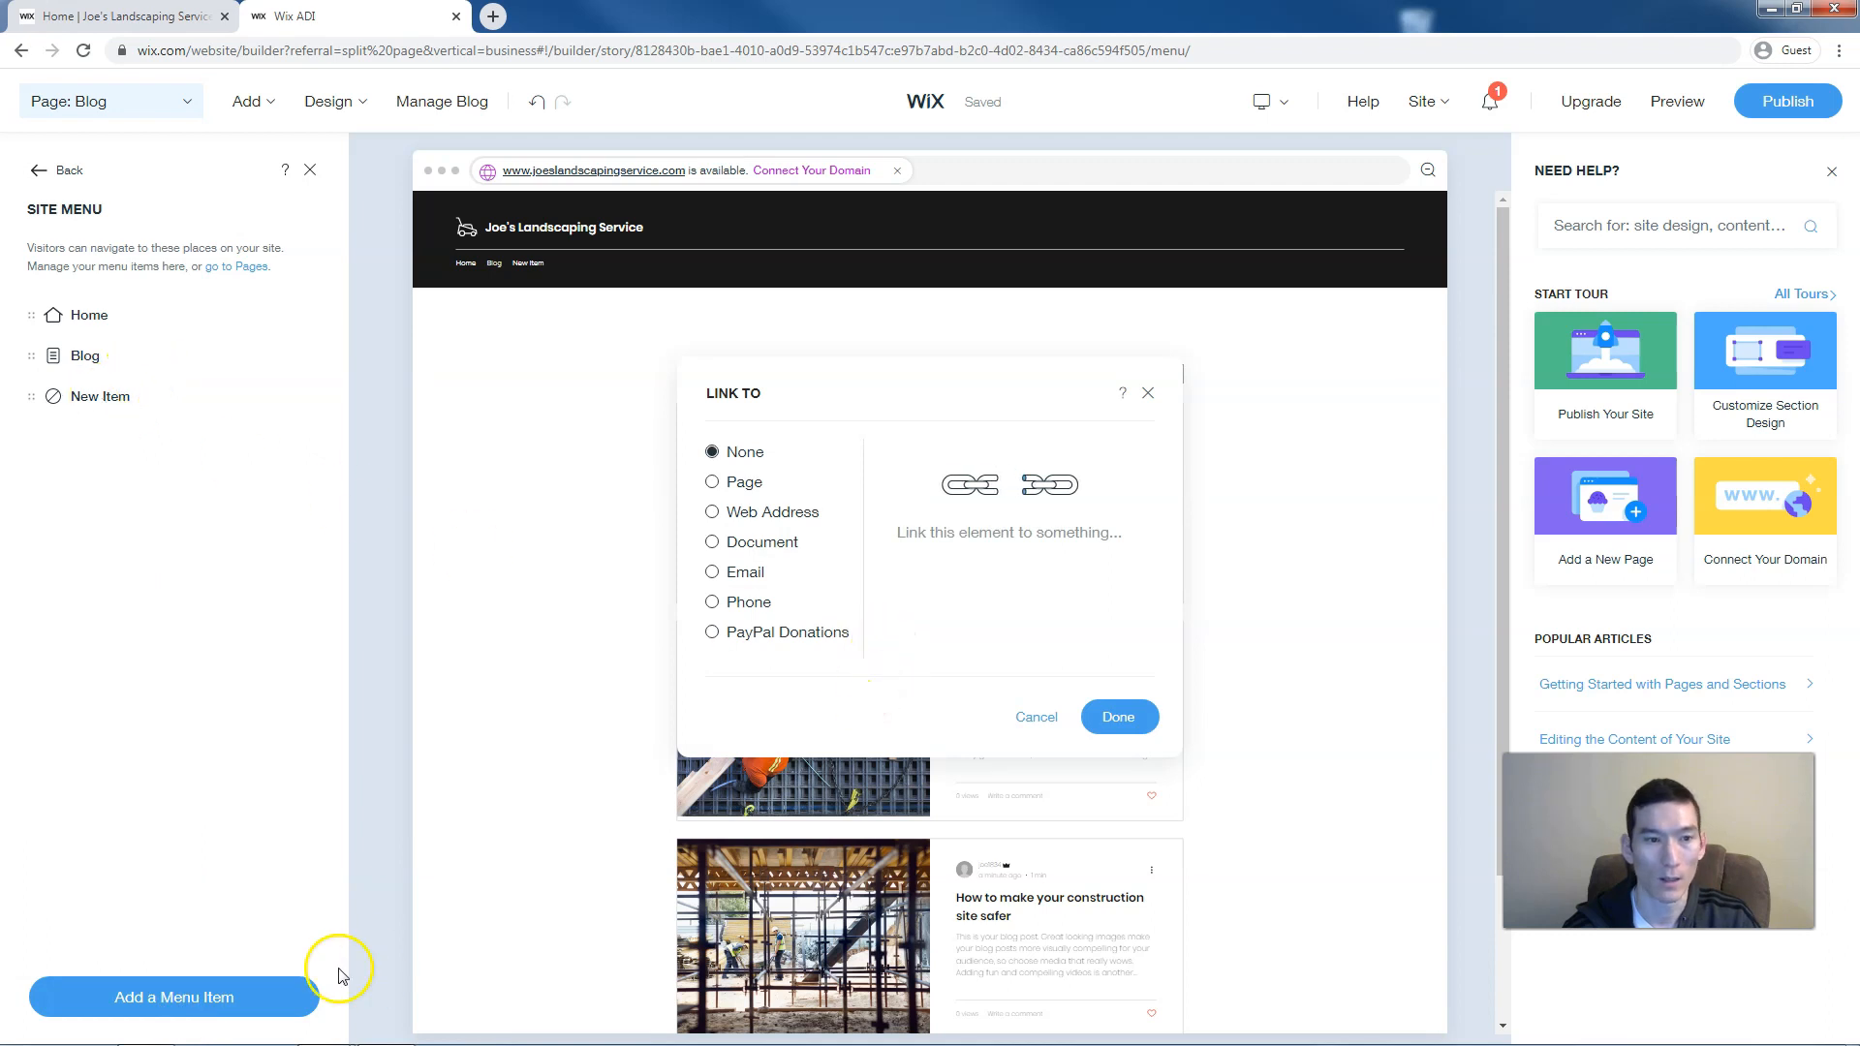
click(737, 487)
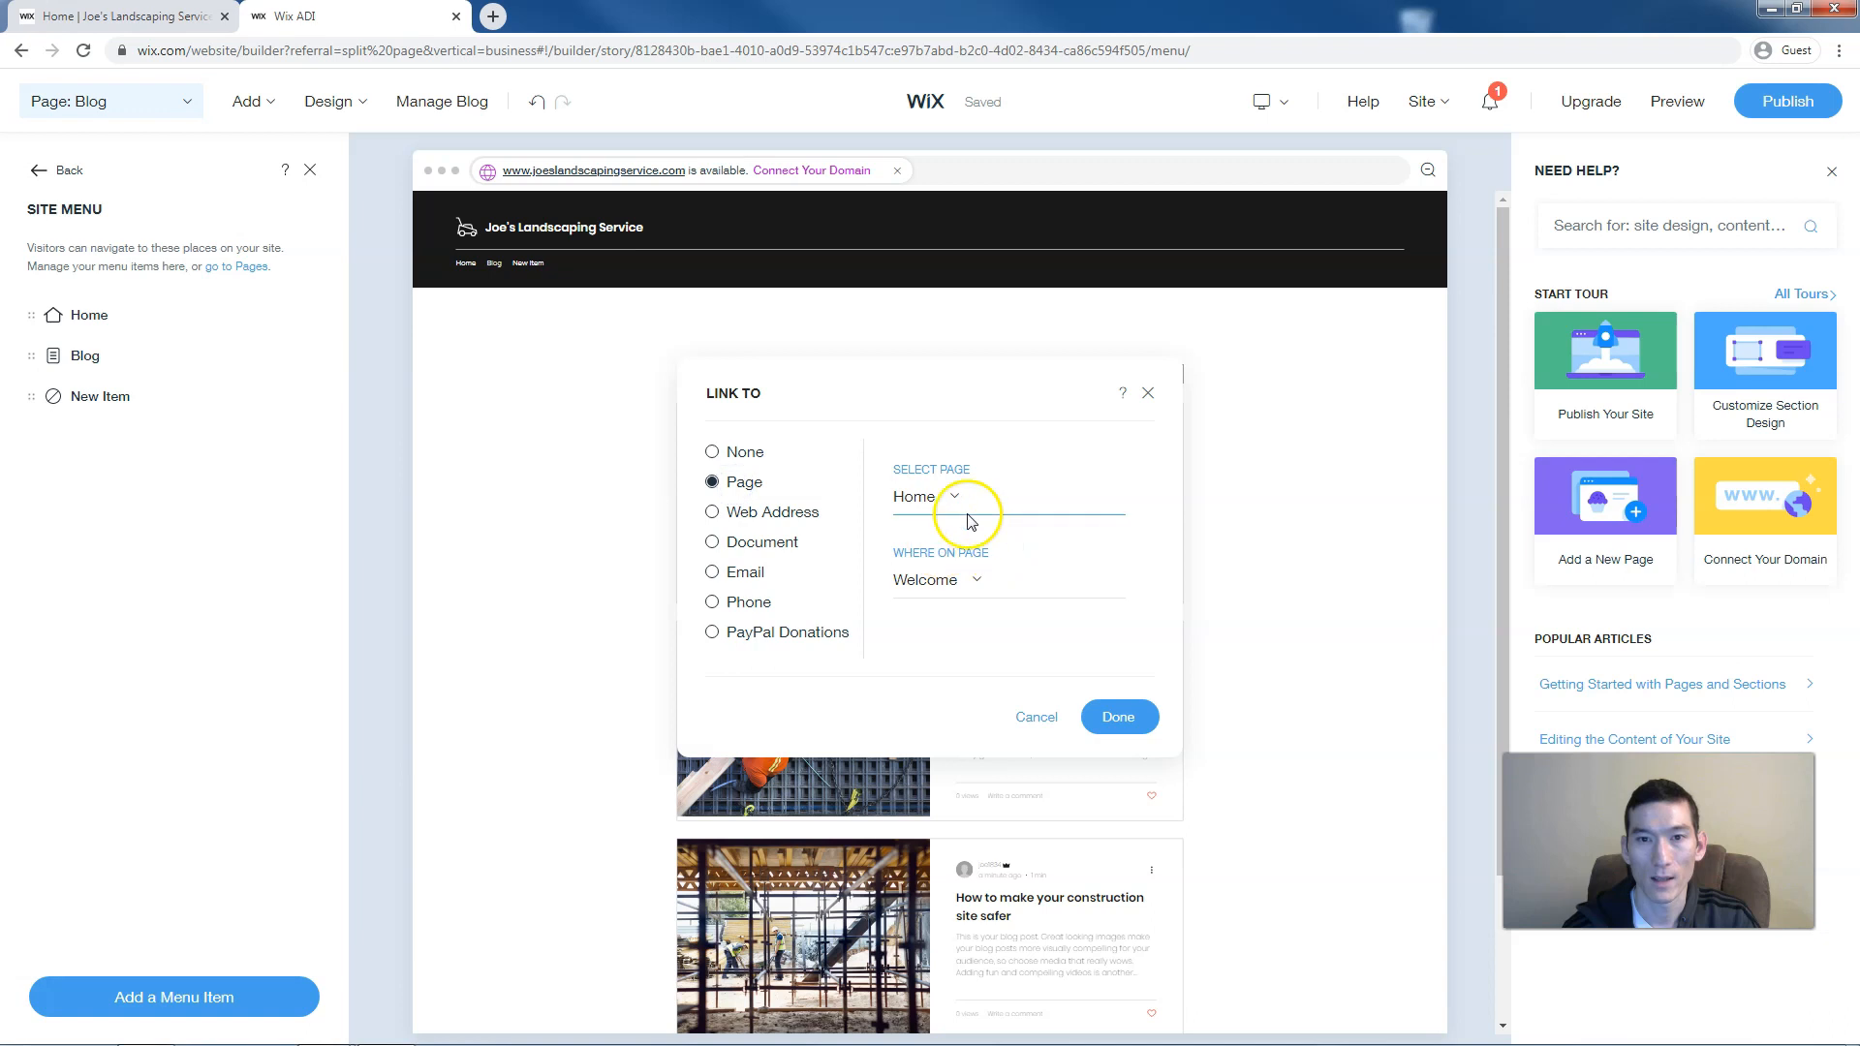
click(948, 587)
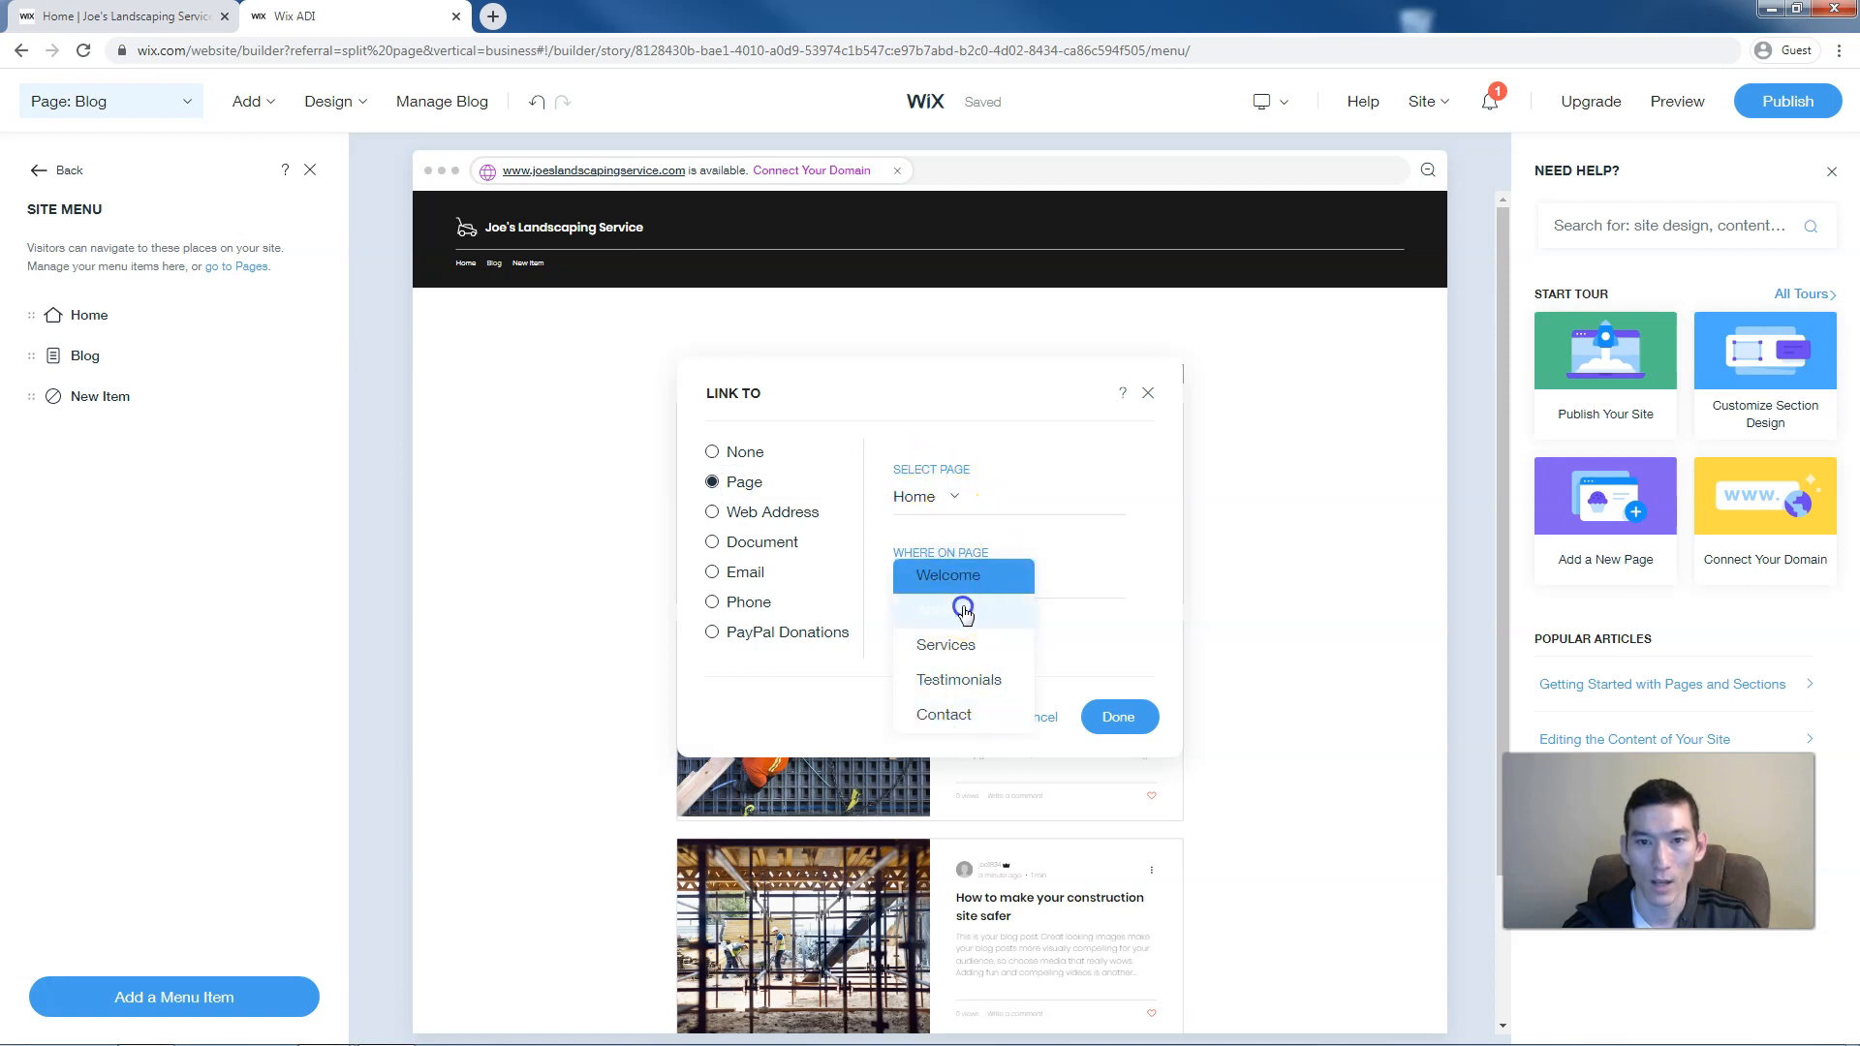
click(960, 610)
click(1117, 716)
double_click(102, 397)
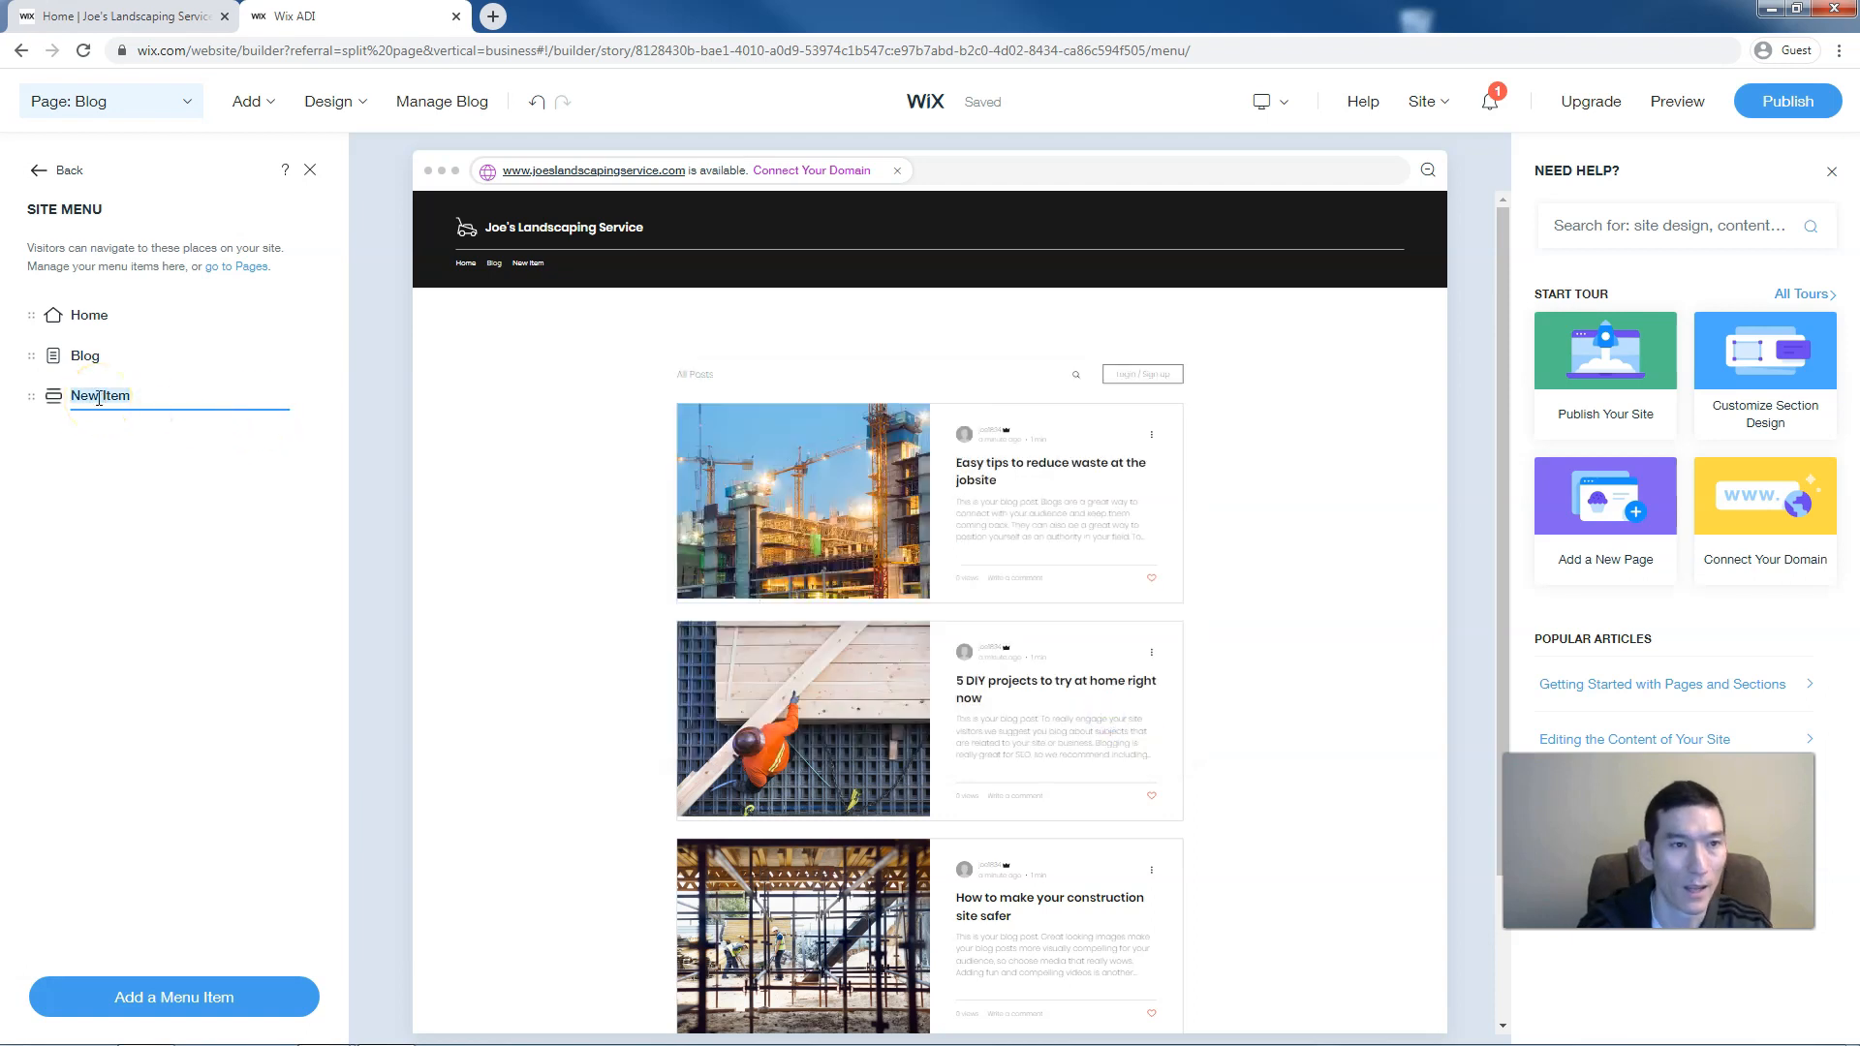
text(About)
key(Return)
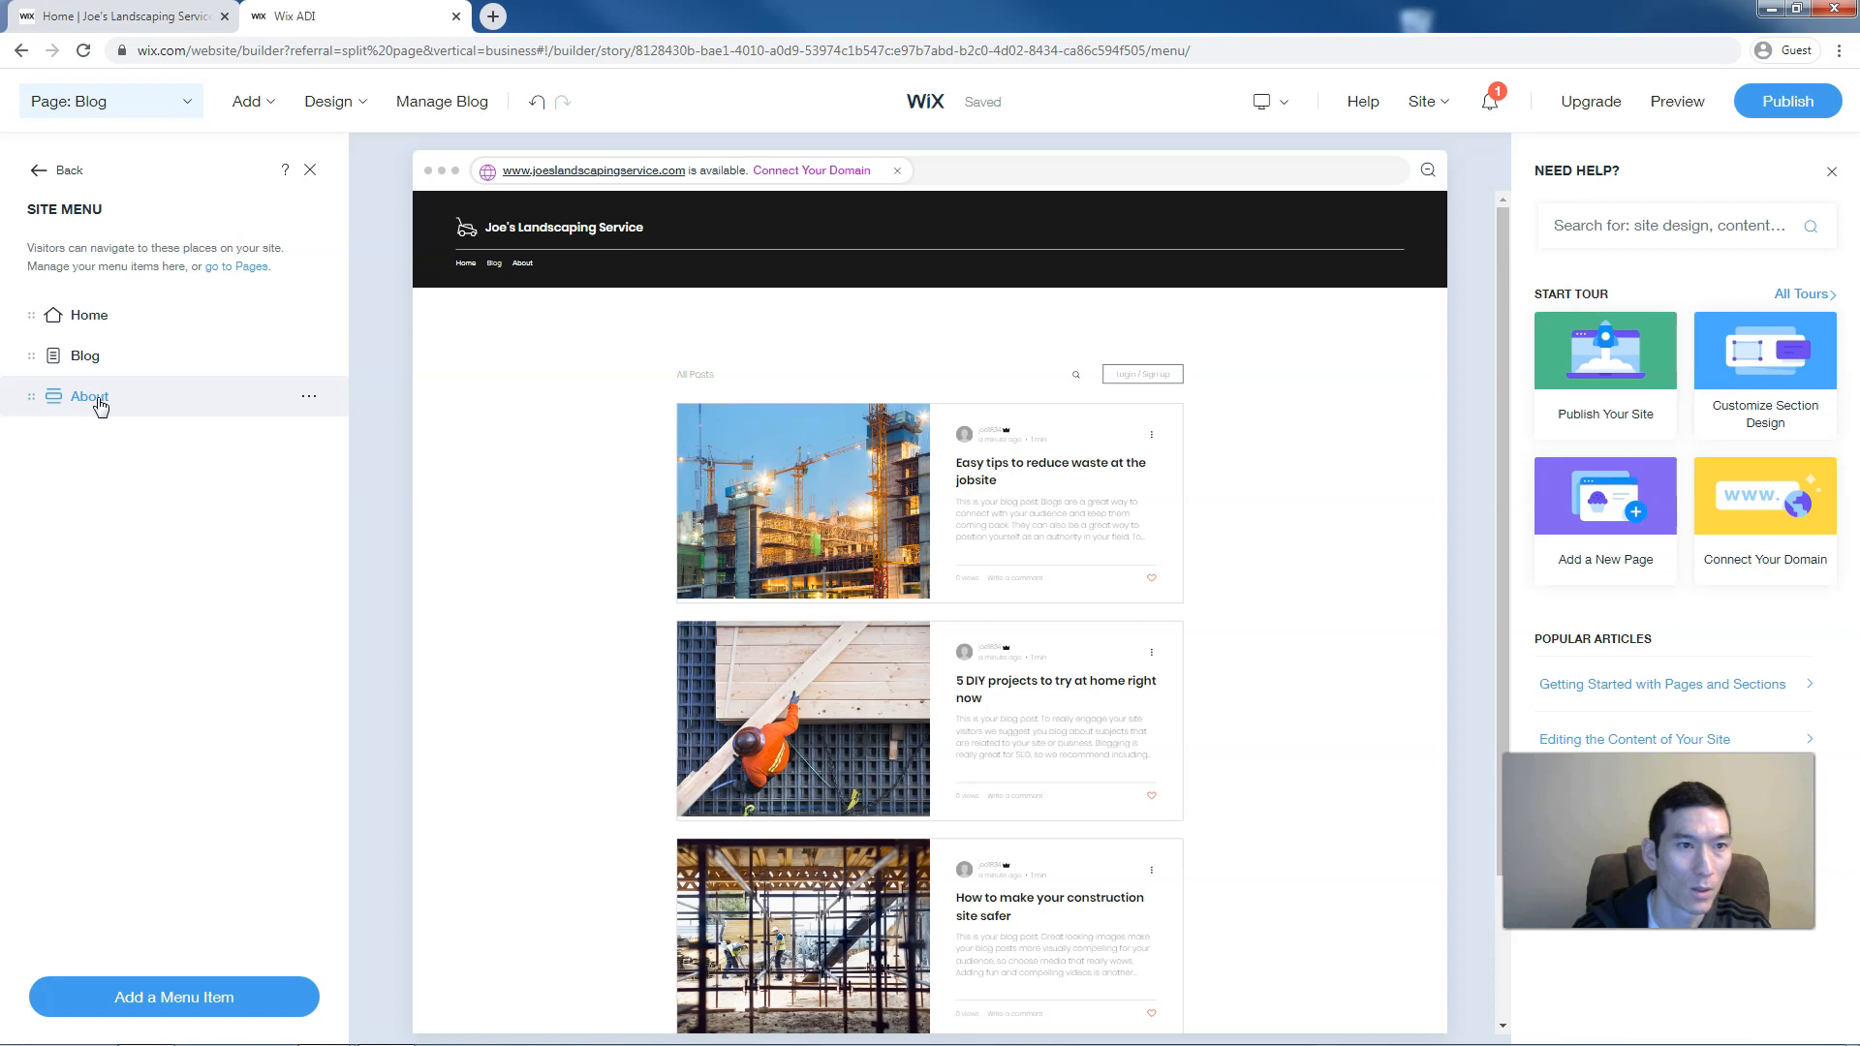
Add a 'Services' menu item linked to the Home page's Services section
click(189, 1008)
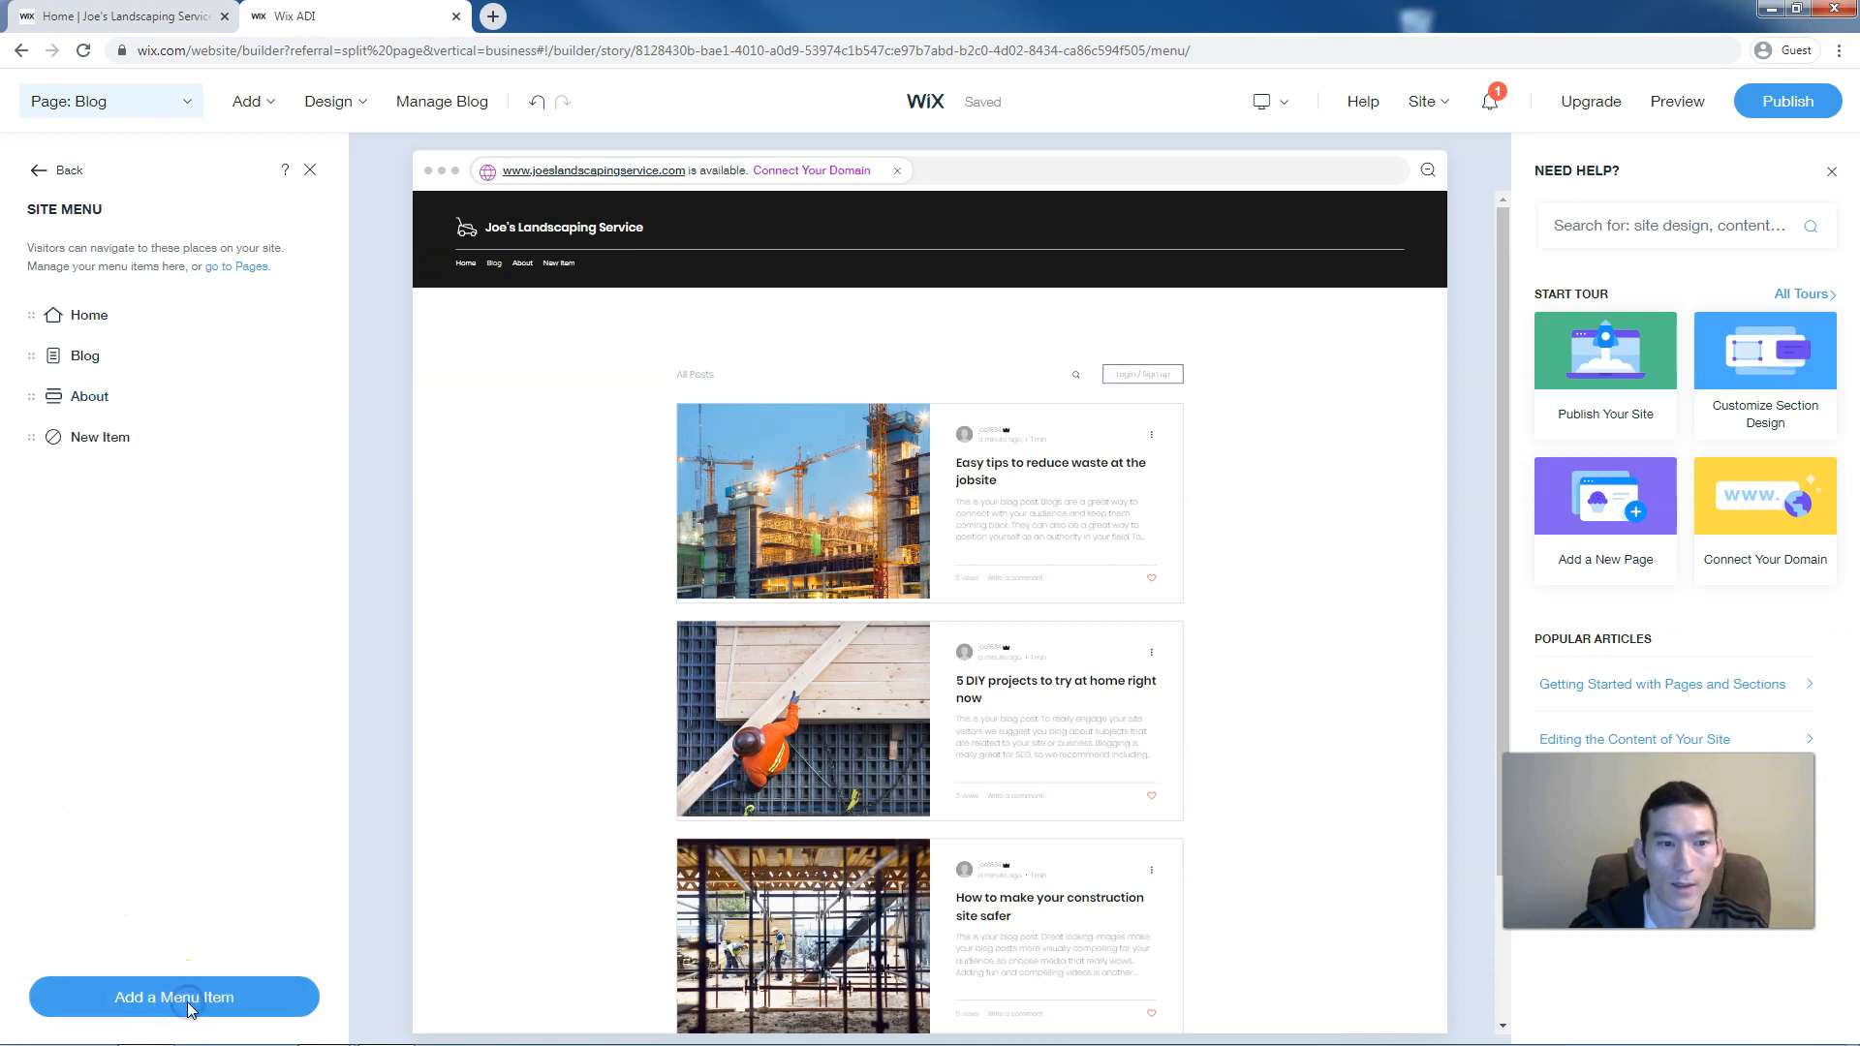
click(744, 481)
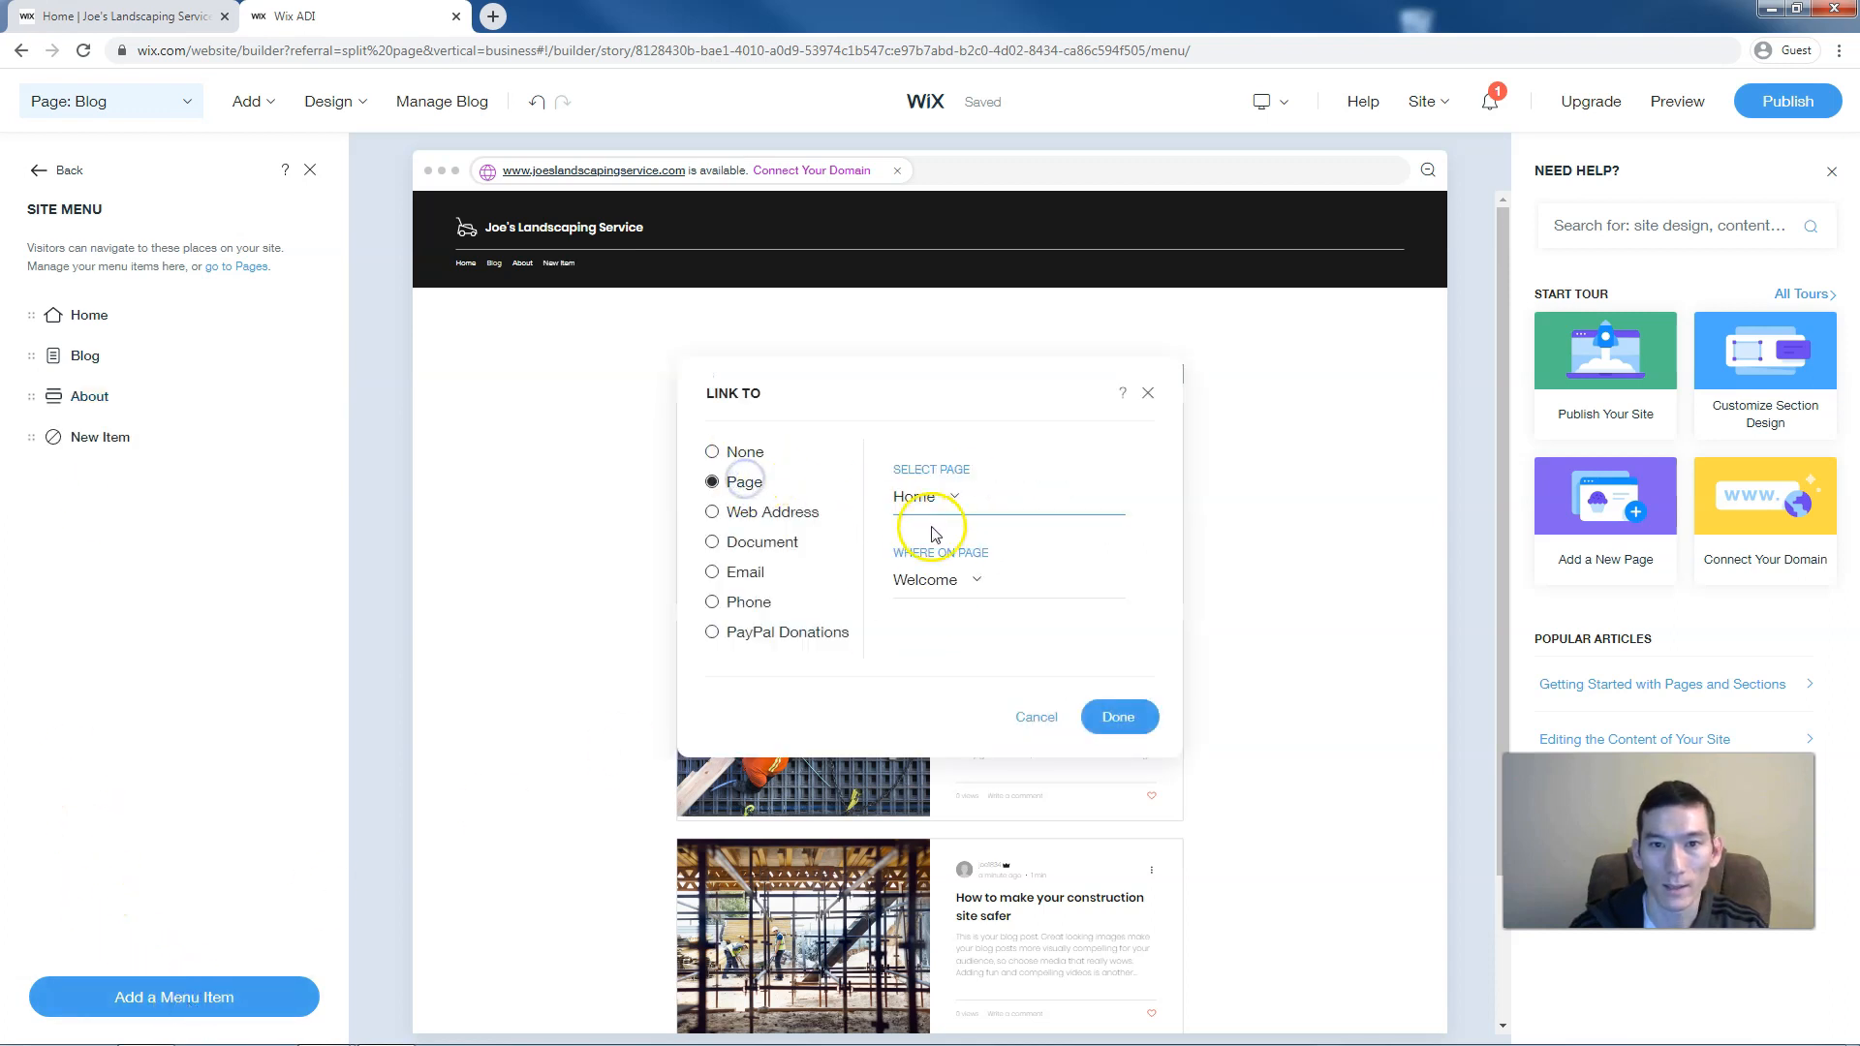
click(940, 581)
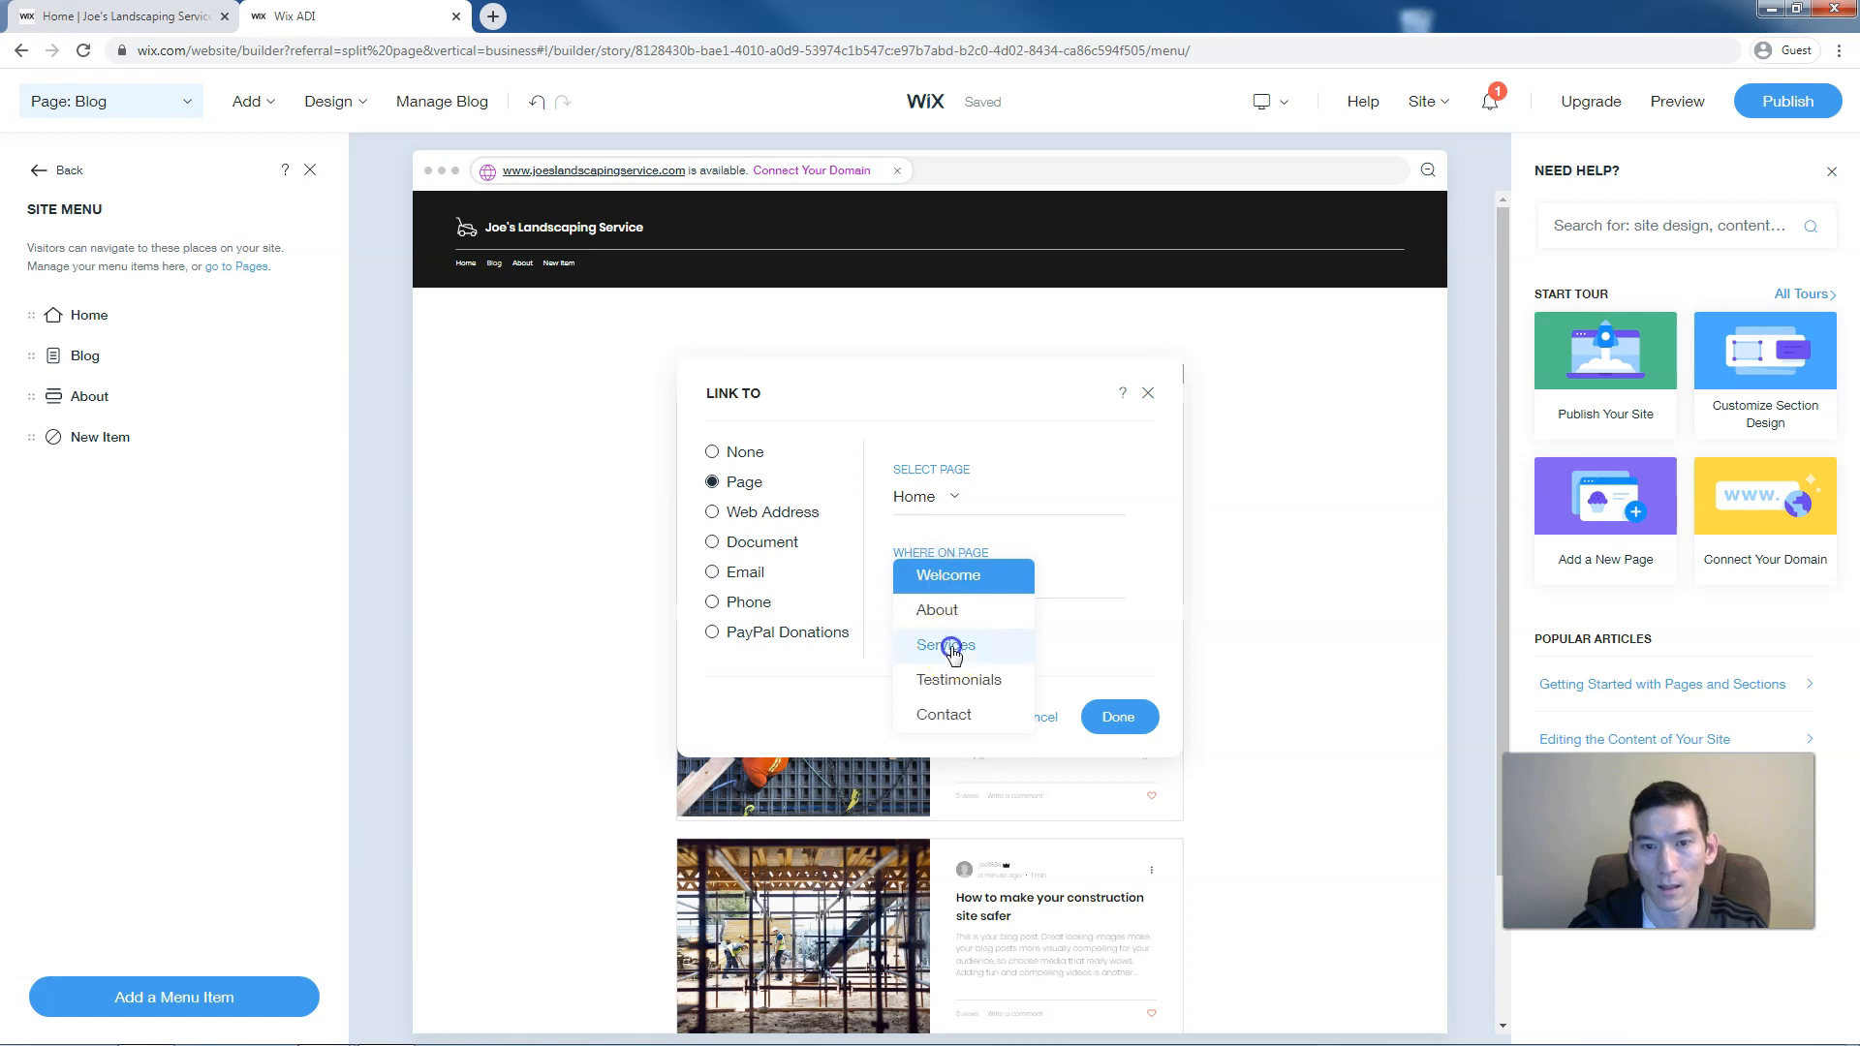
click(947, 646)
click(1114, 717)
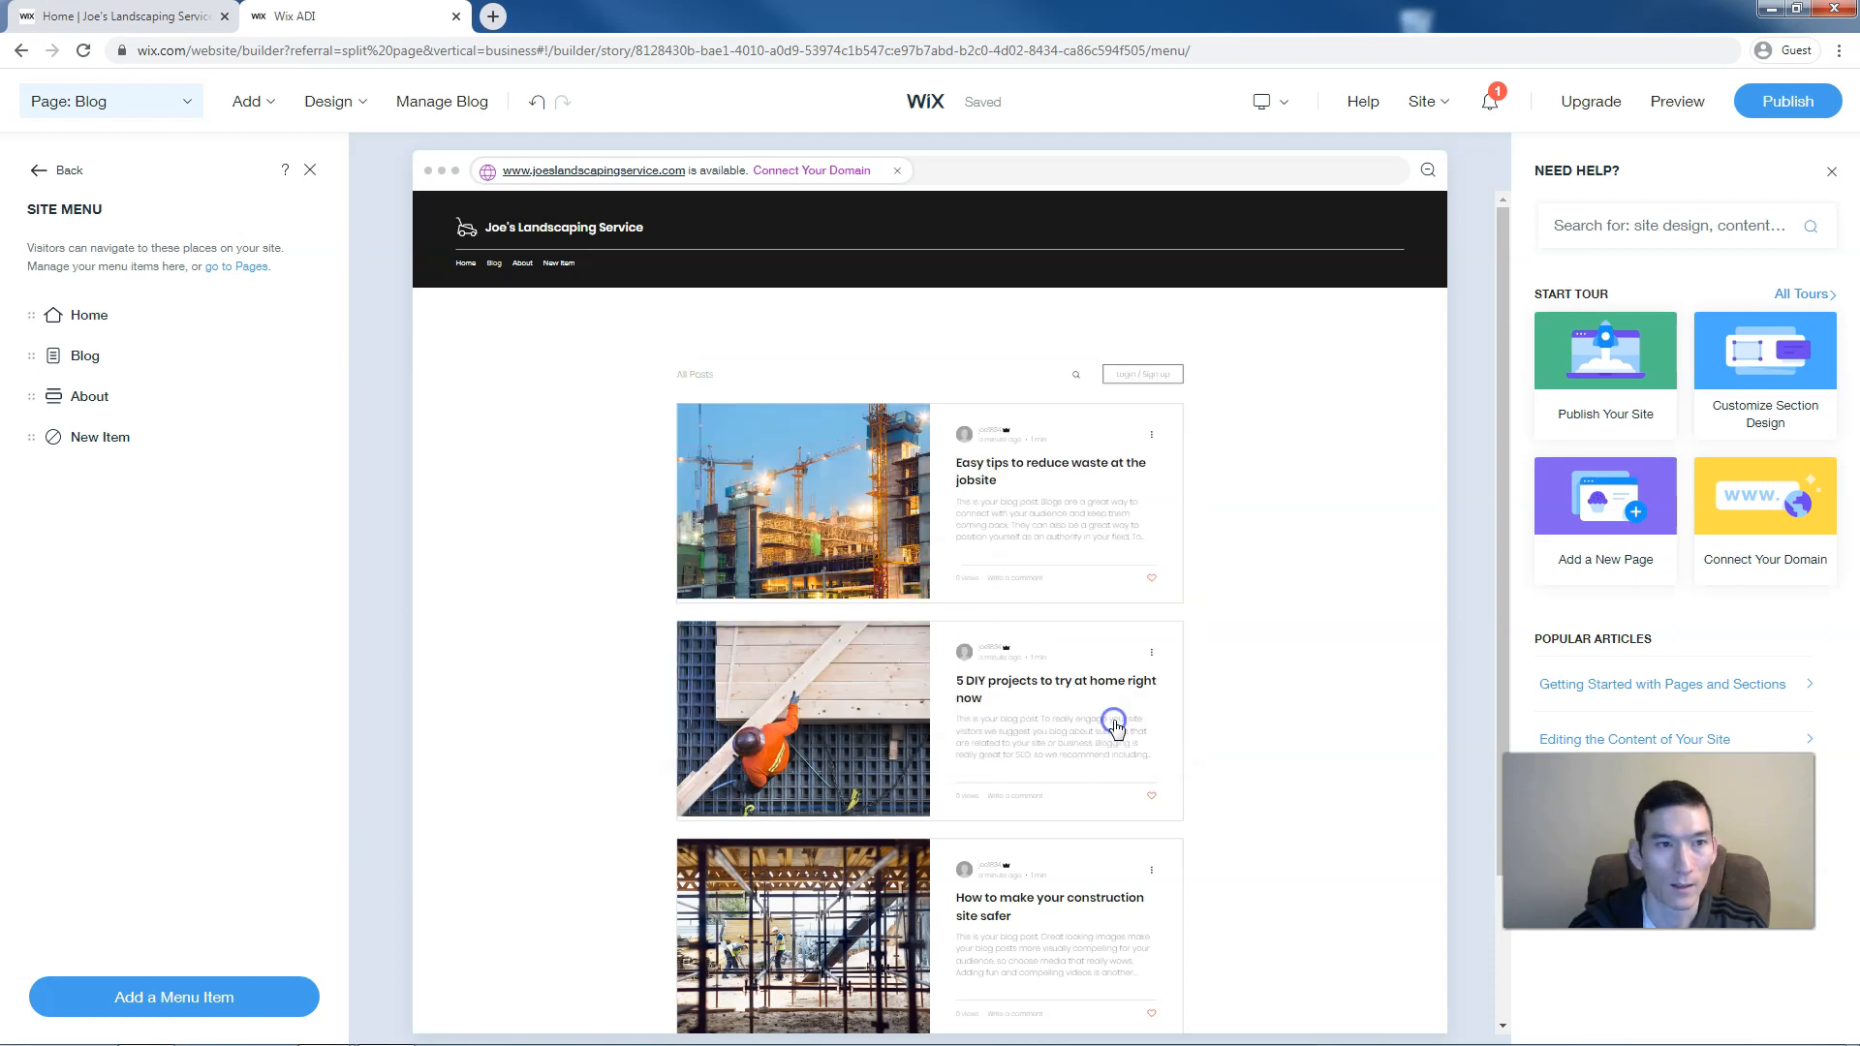
double_click(104, 438)
text(Se)
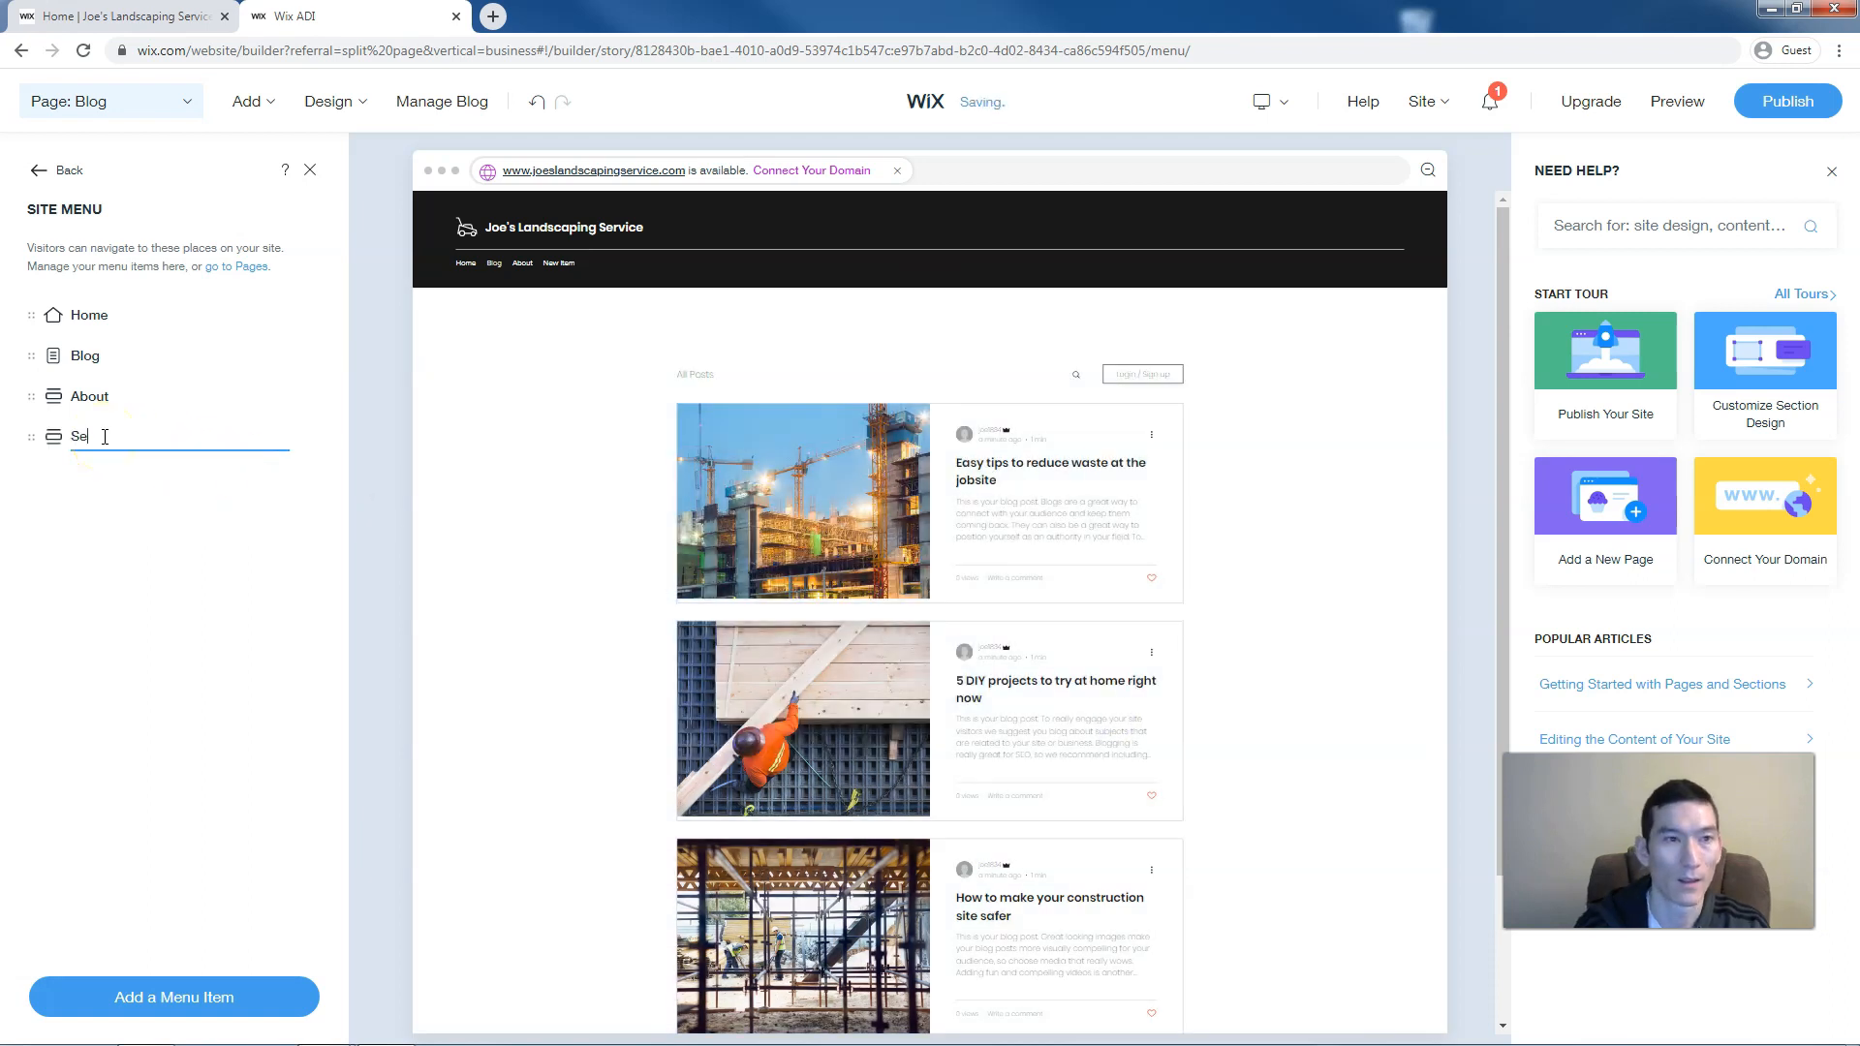
text(rvices)
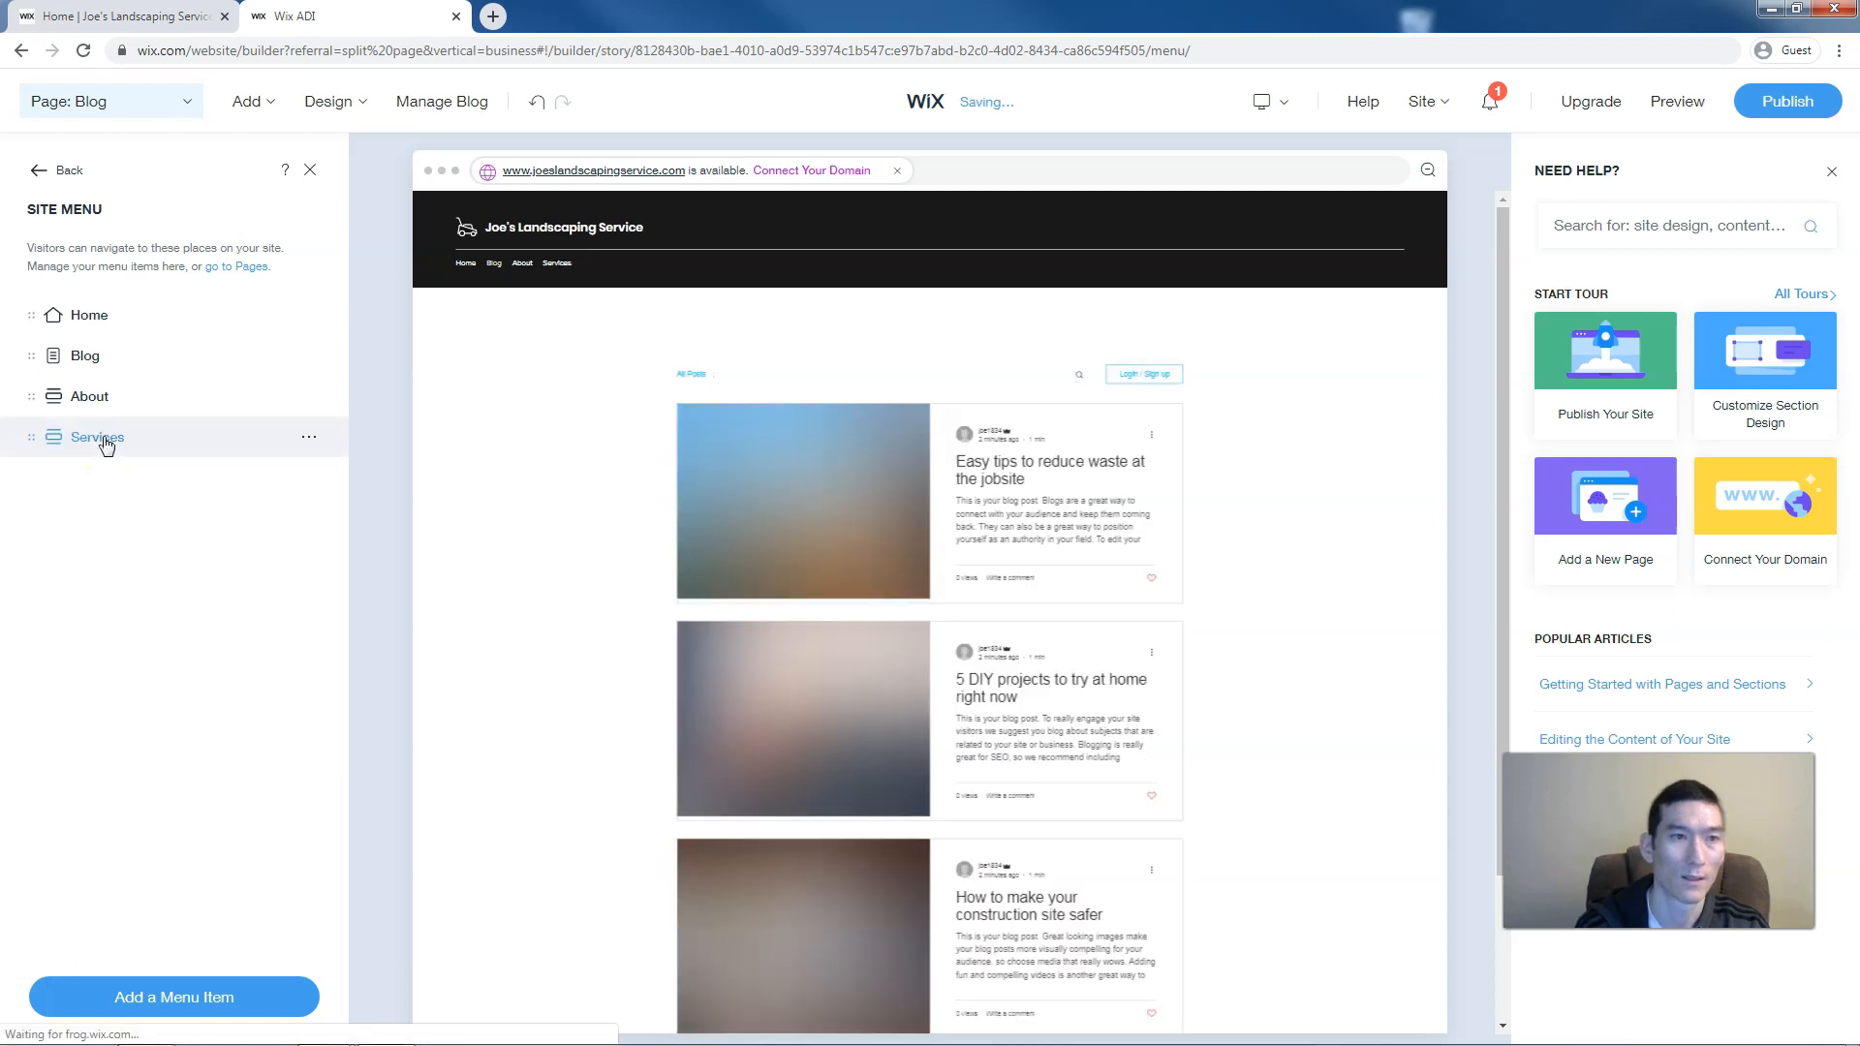
Add a Testimonials menu item linked to the Home page's Testimonials section
click(208, 1000)
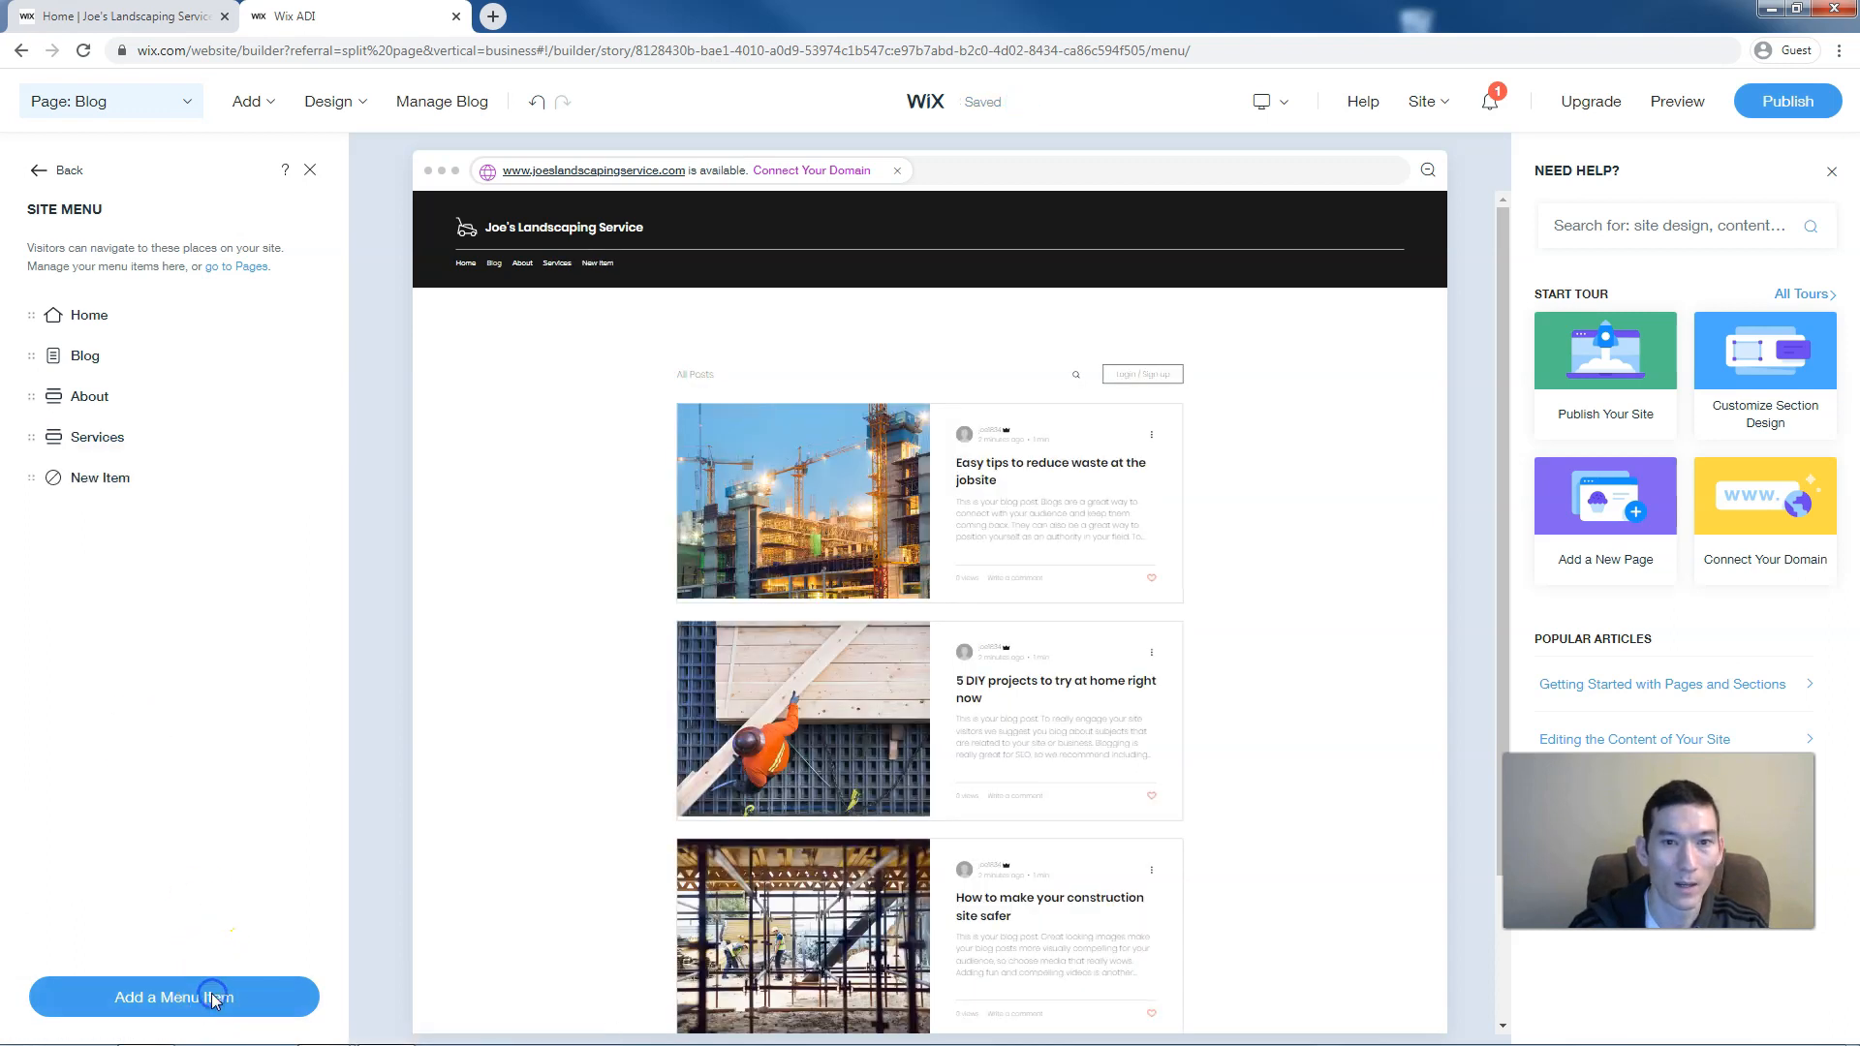
click(745, 482)
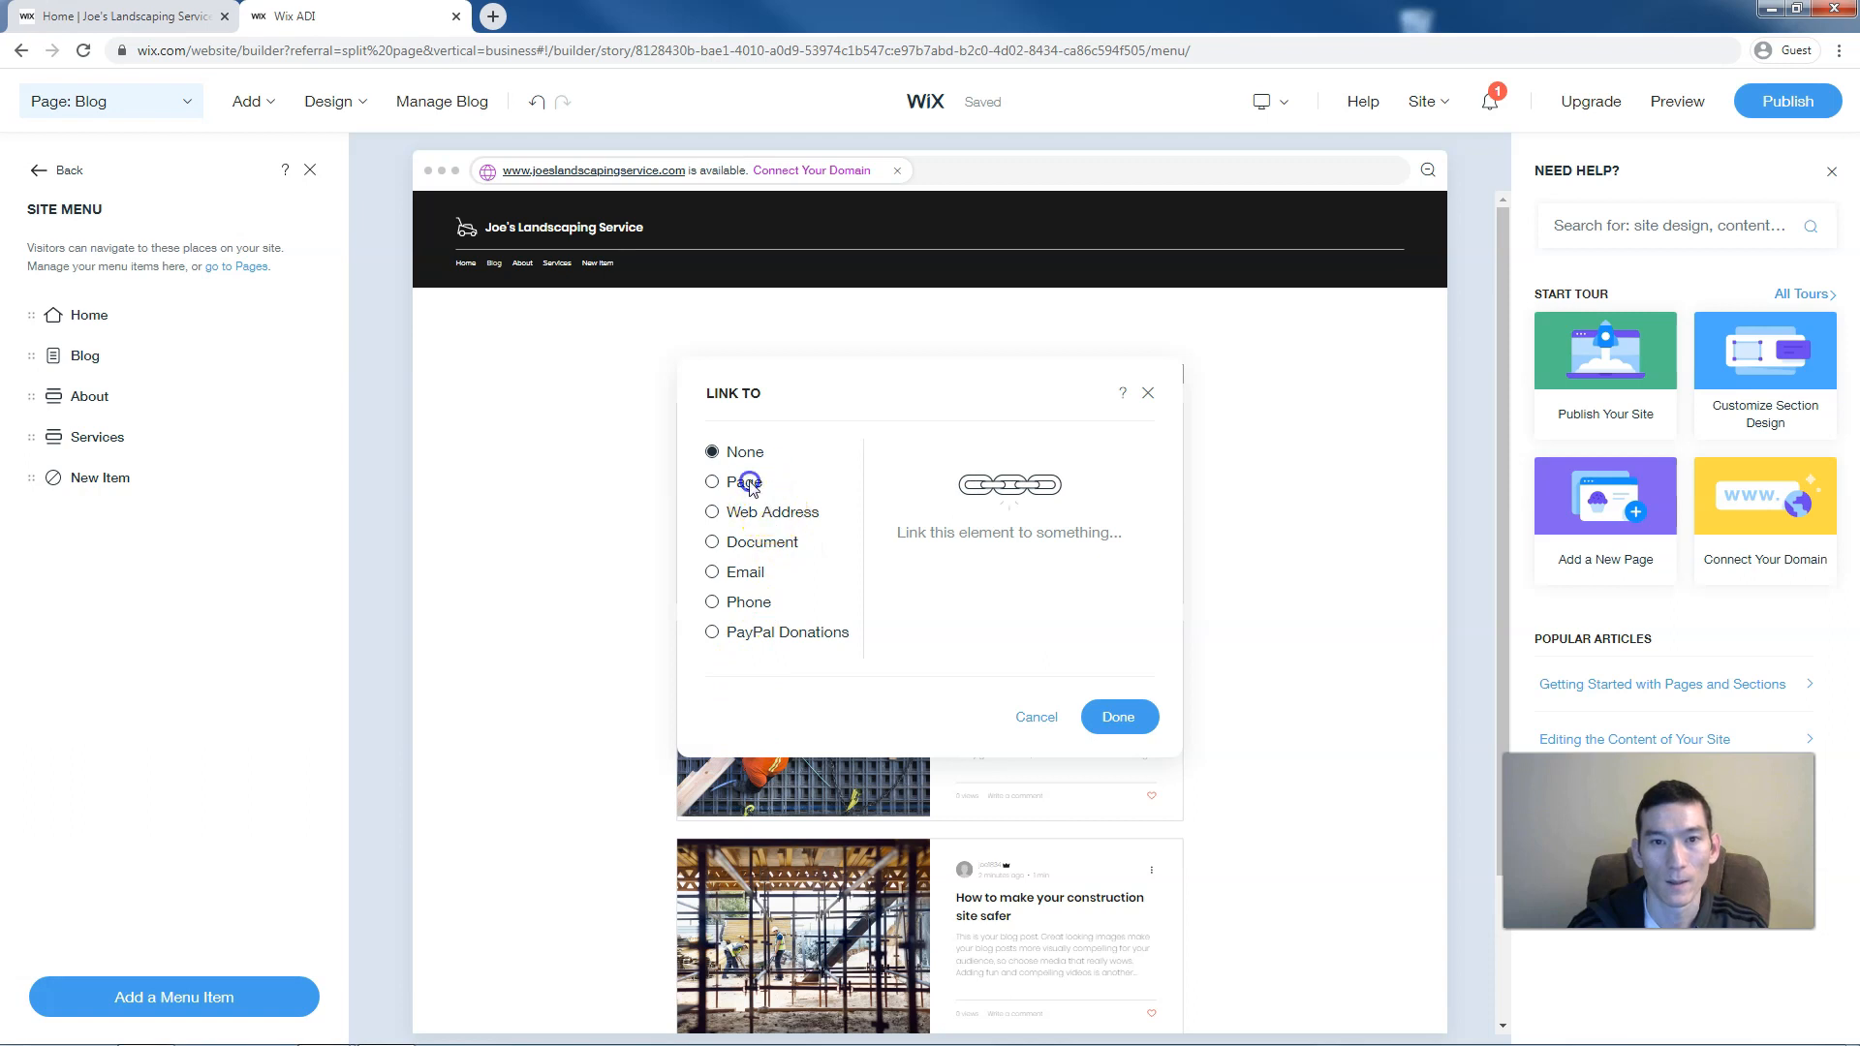
click(955, 586)
click(979, 684)
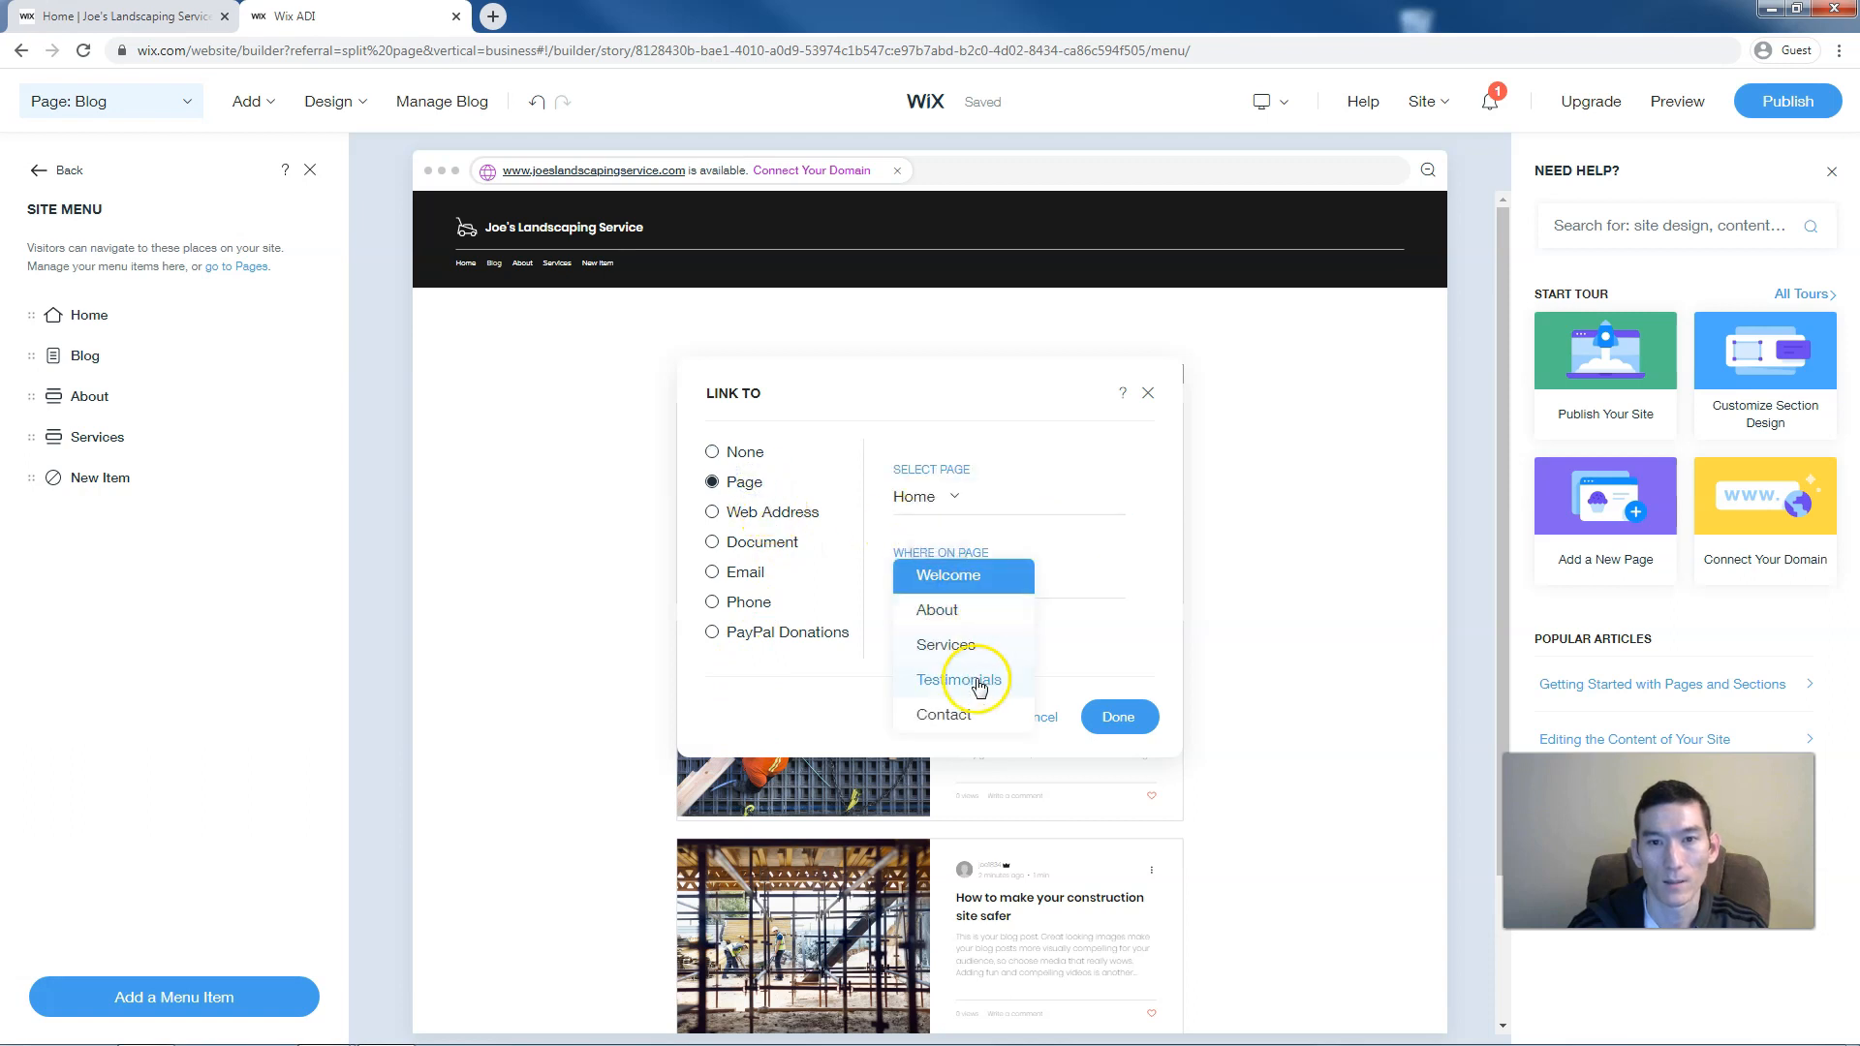
click(1109, 715)
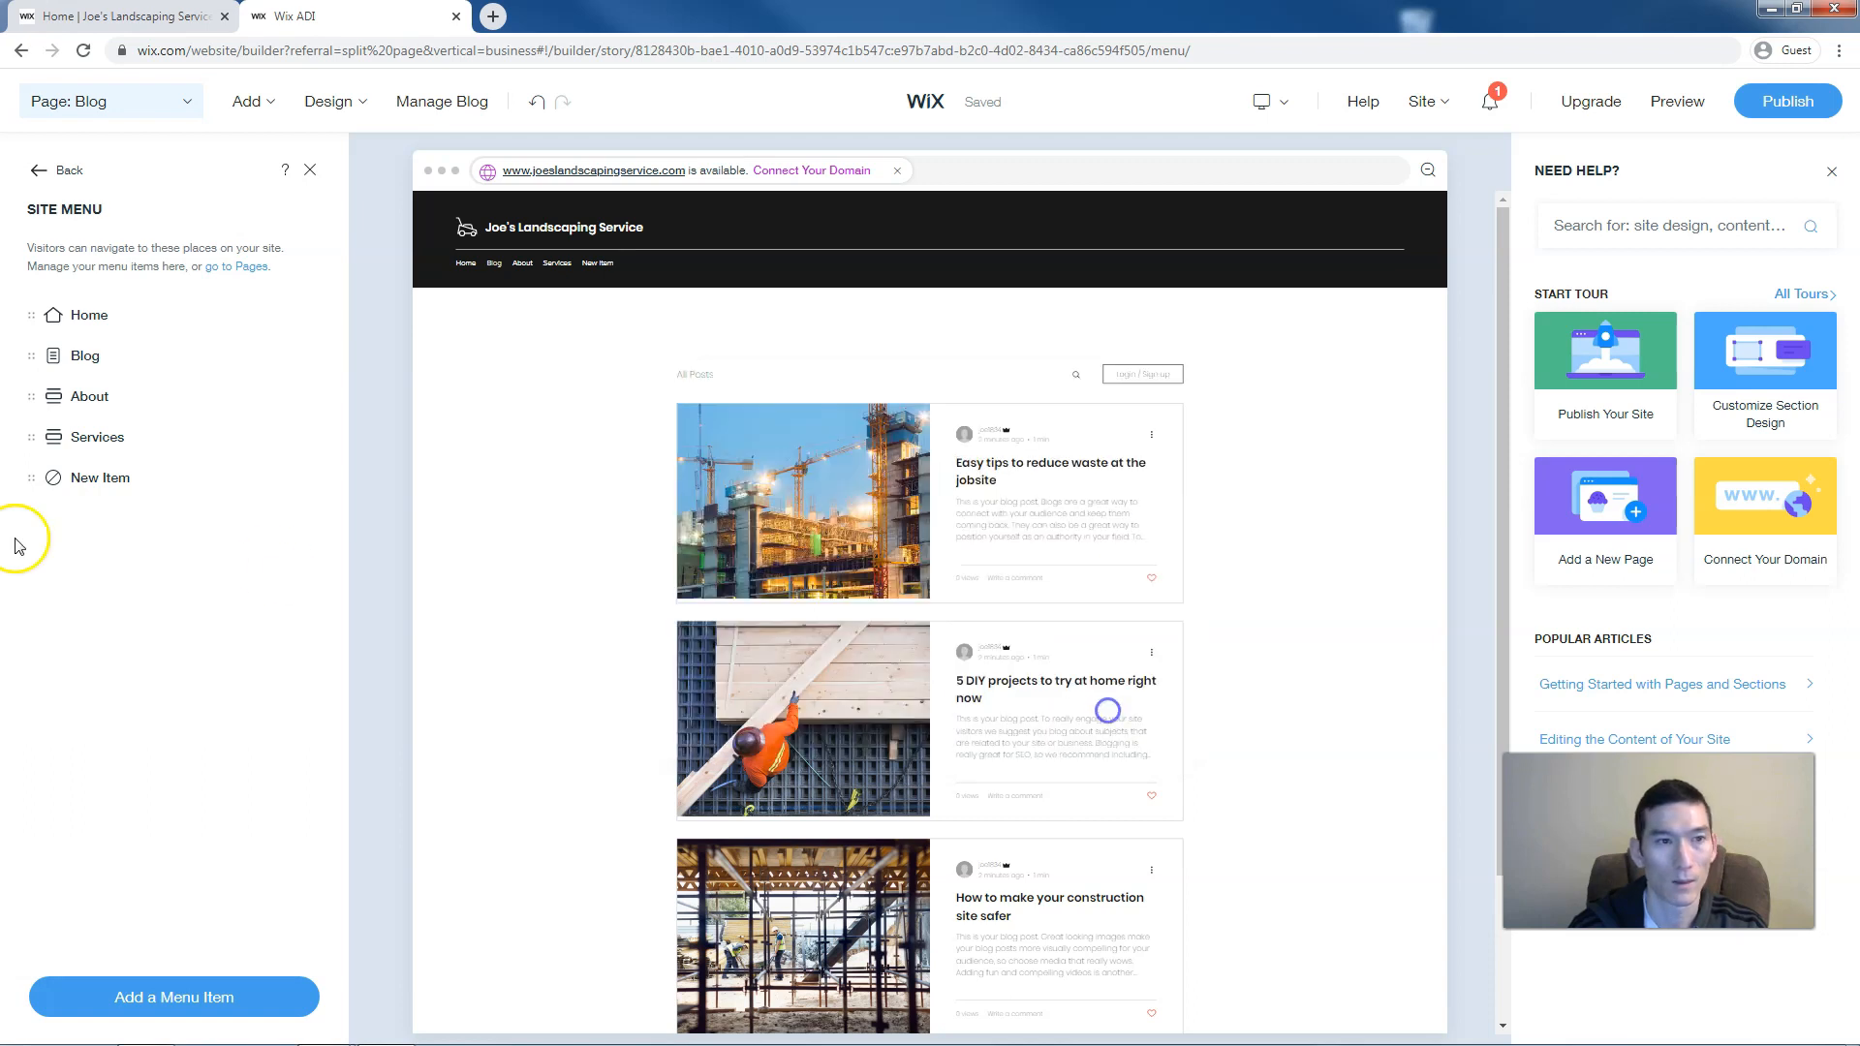
text(Testimonials)
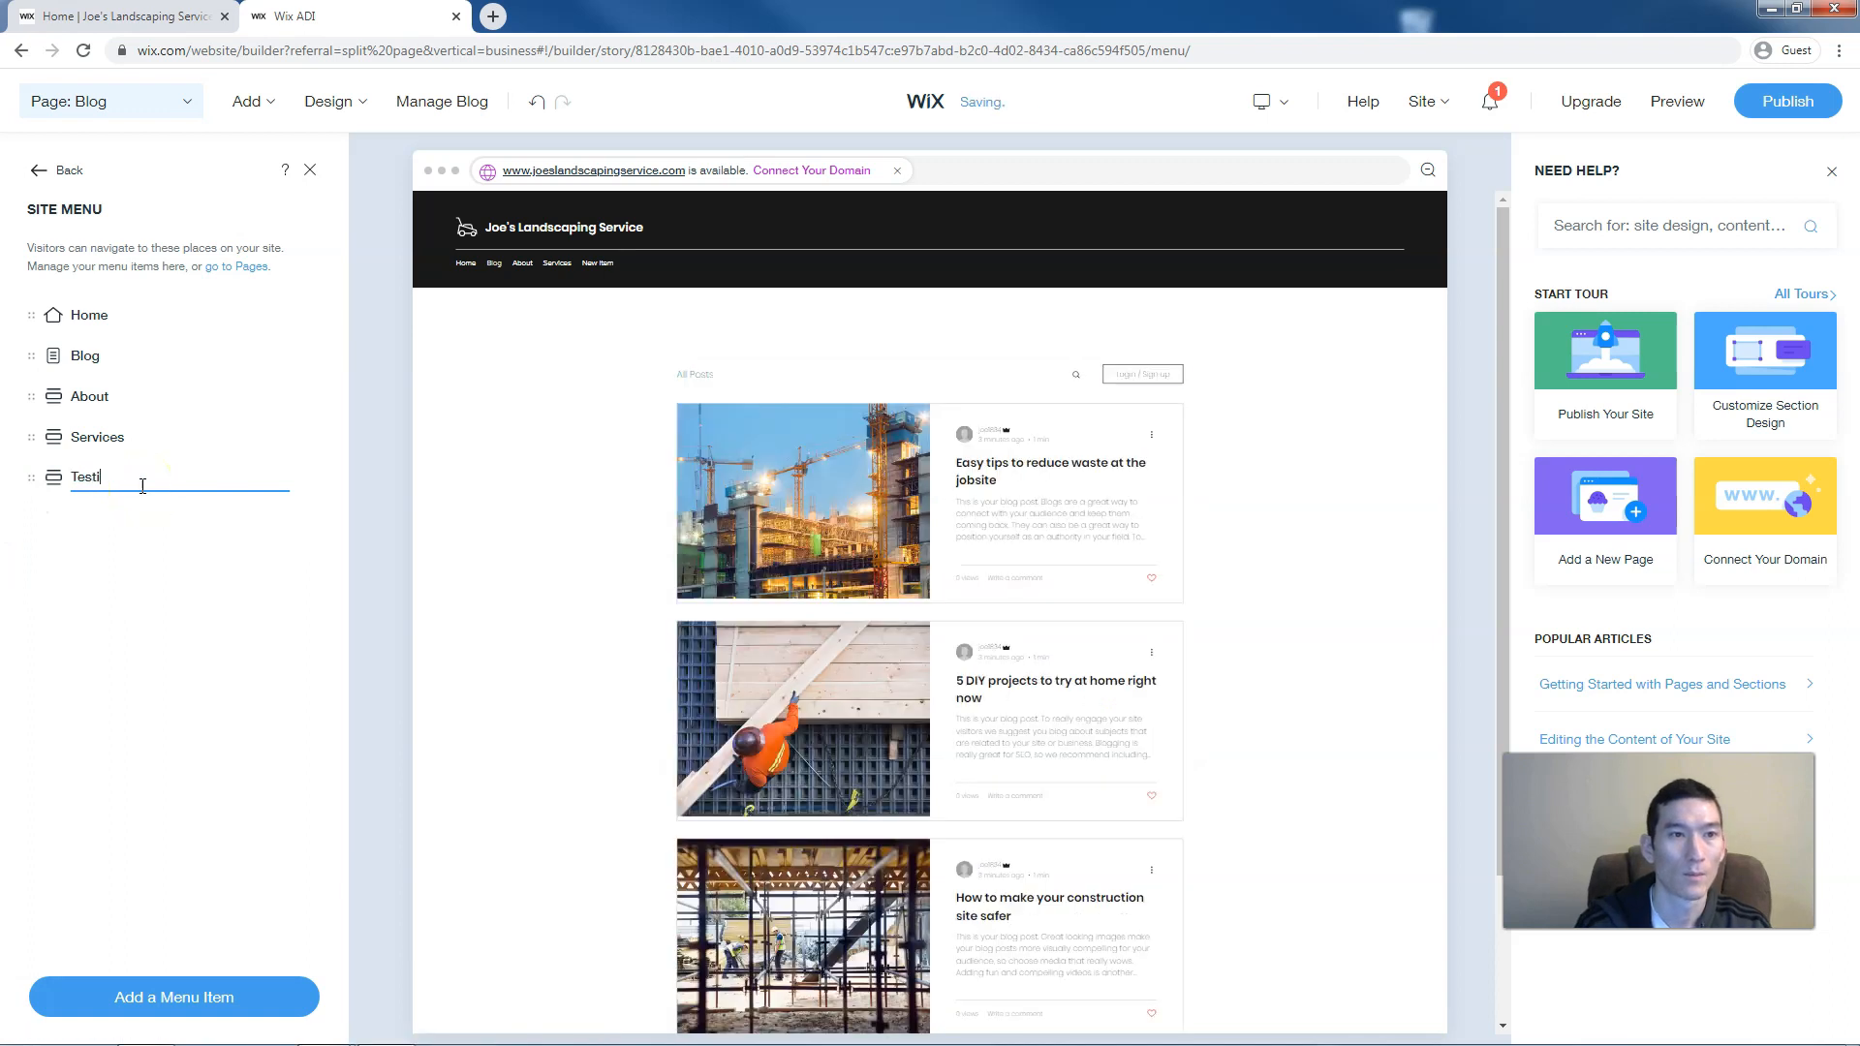
Add a 'Contact' item linked to the Contact section and move Blog to the menu's end
click(158, 999)
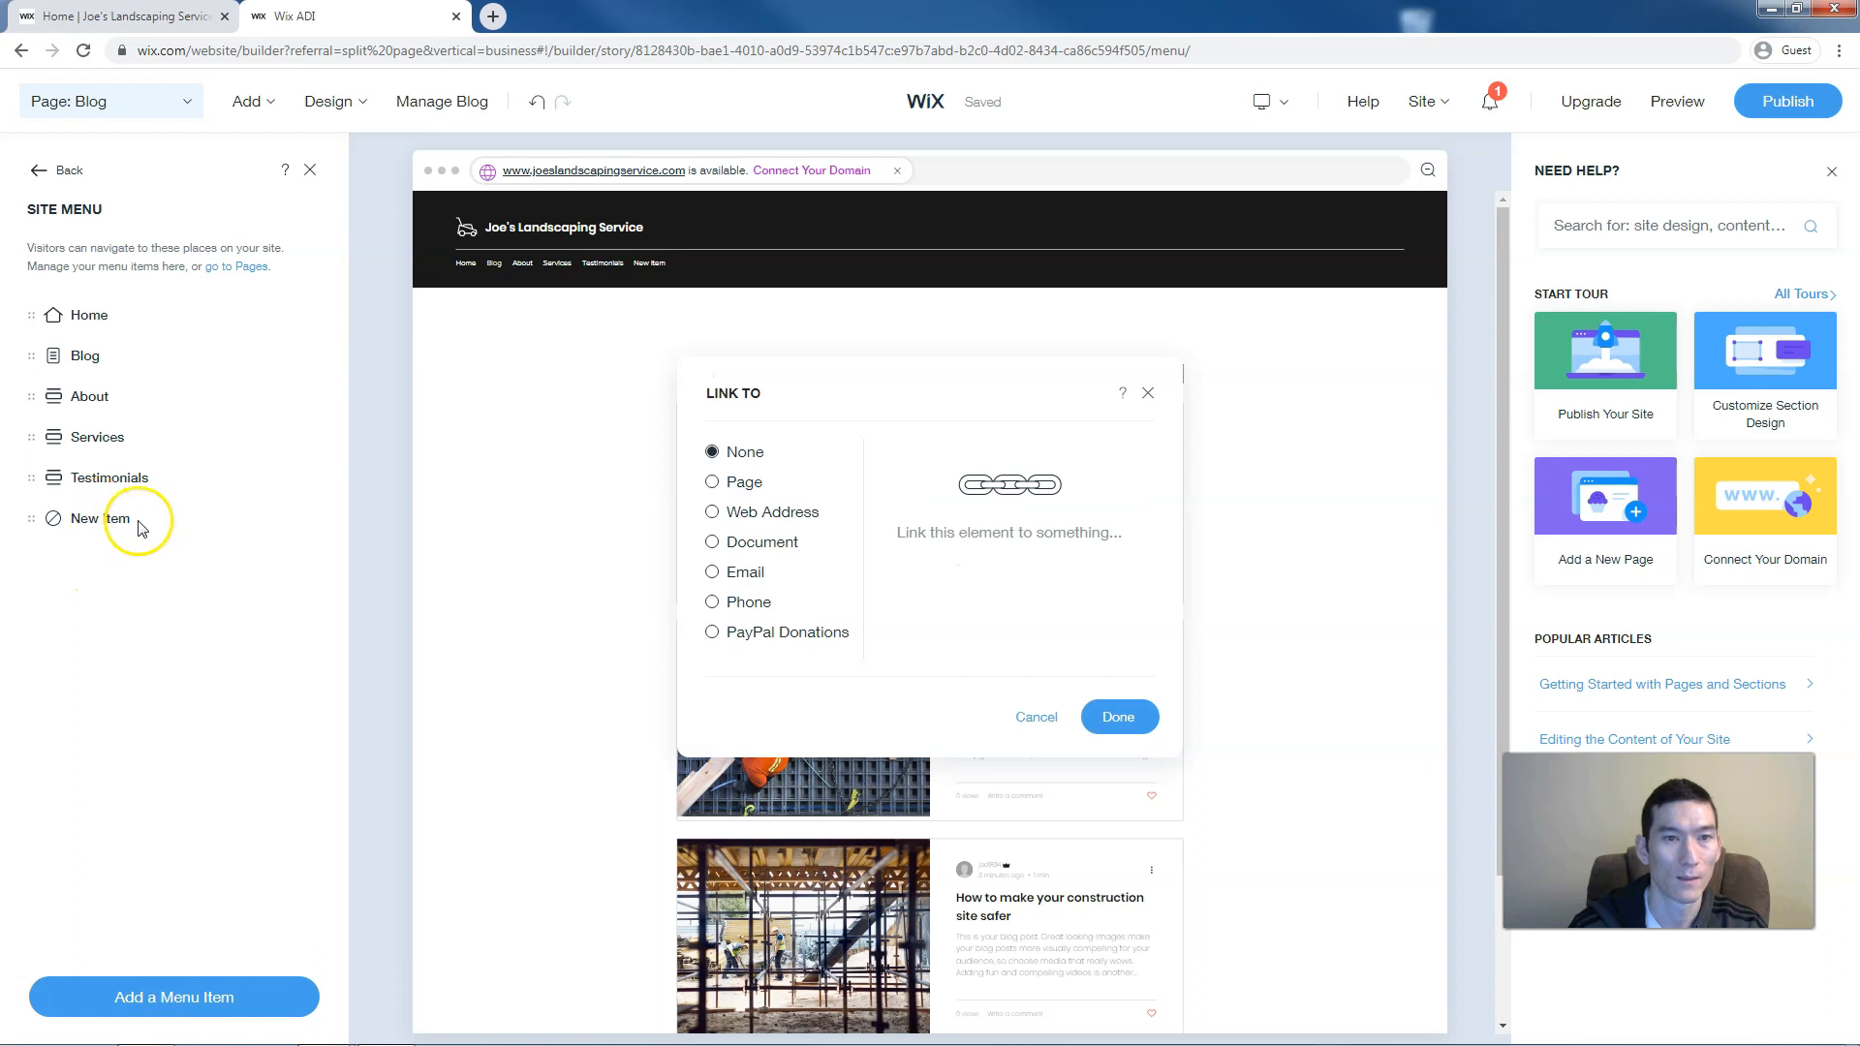
click(729, 481)
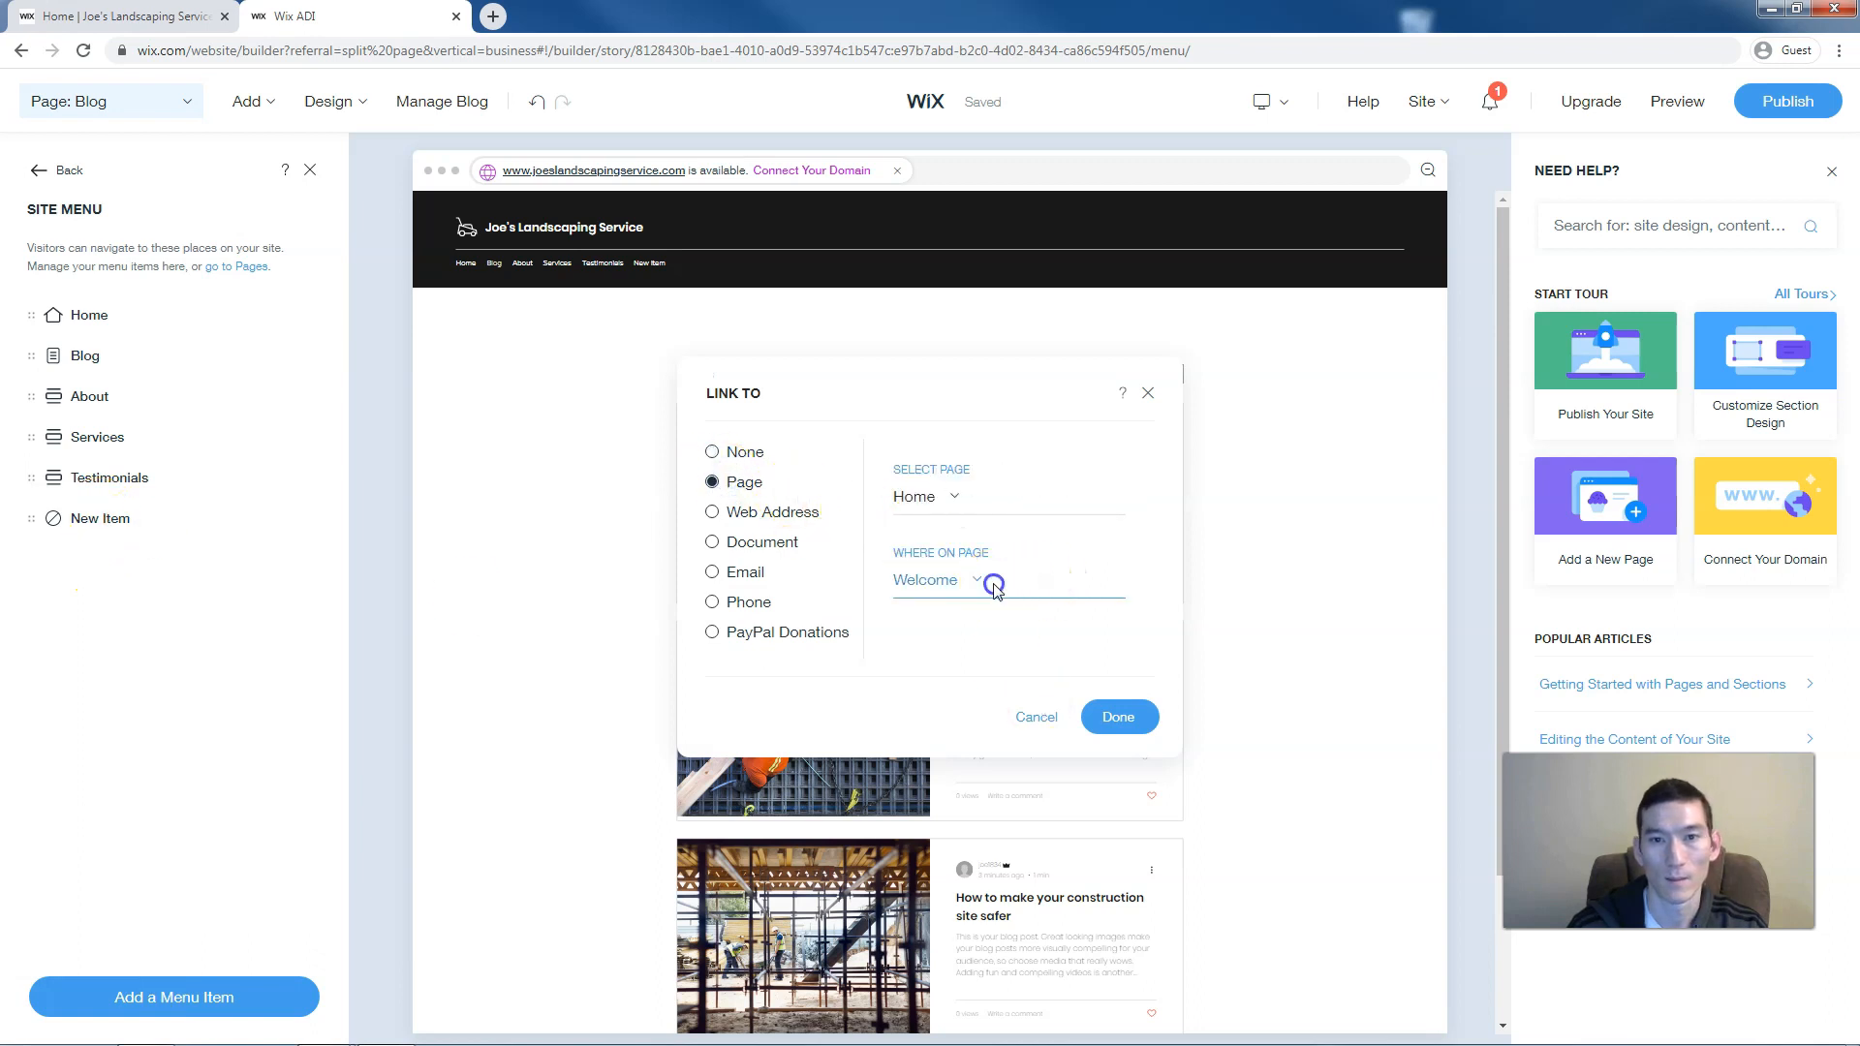
click(949, 581)
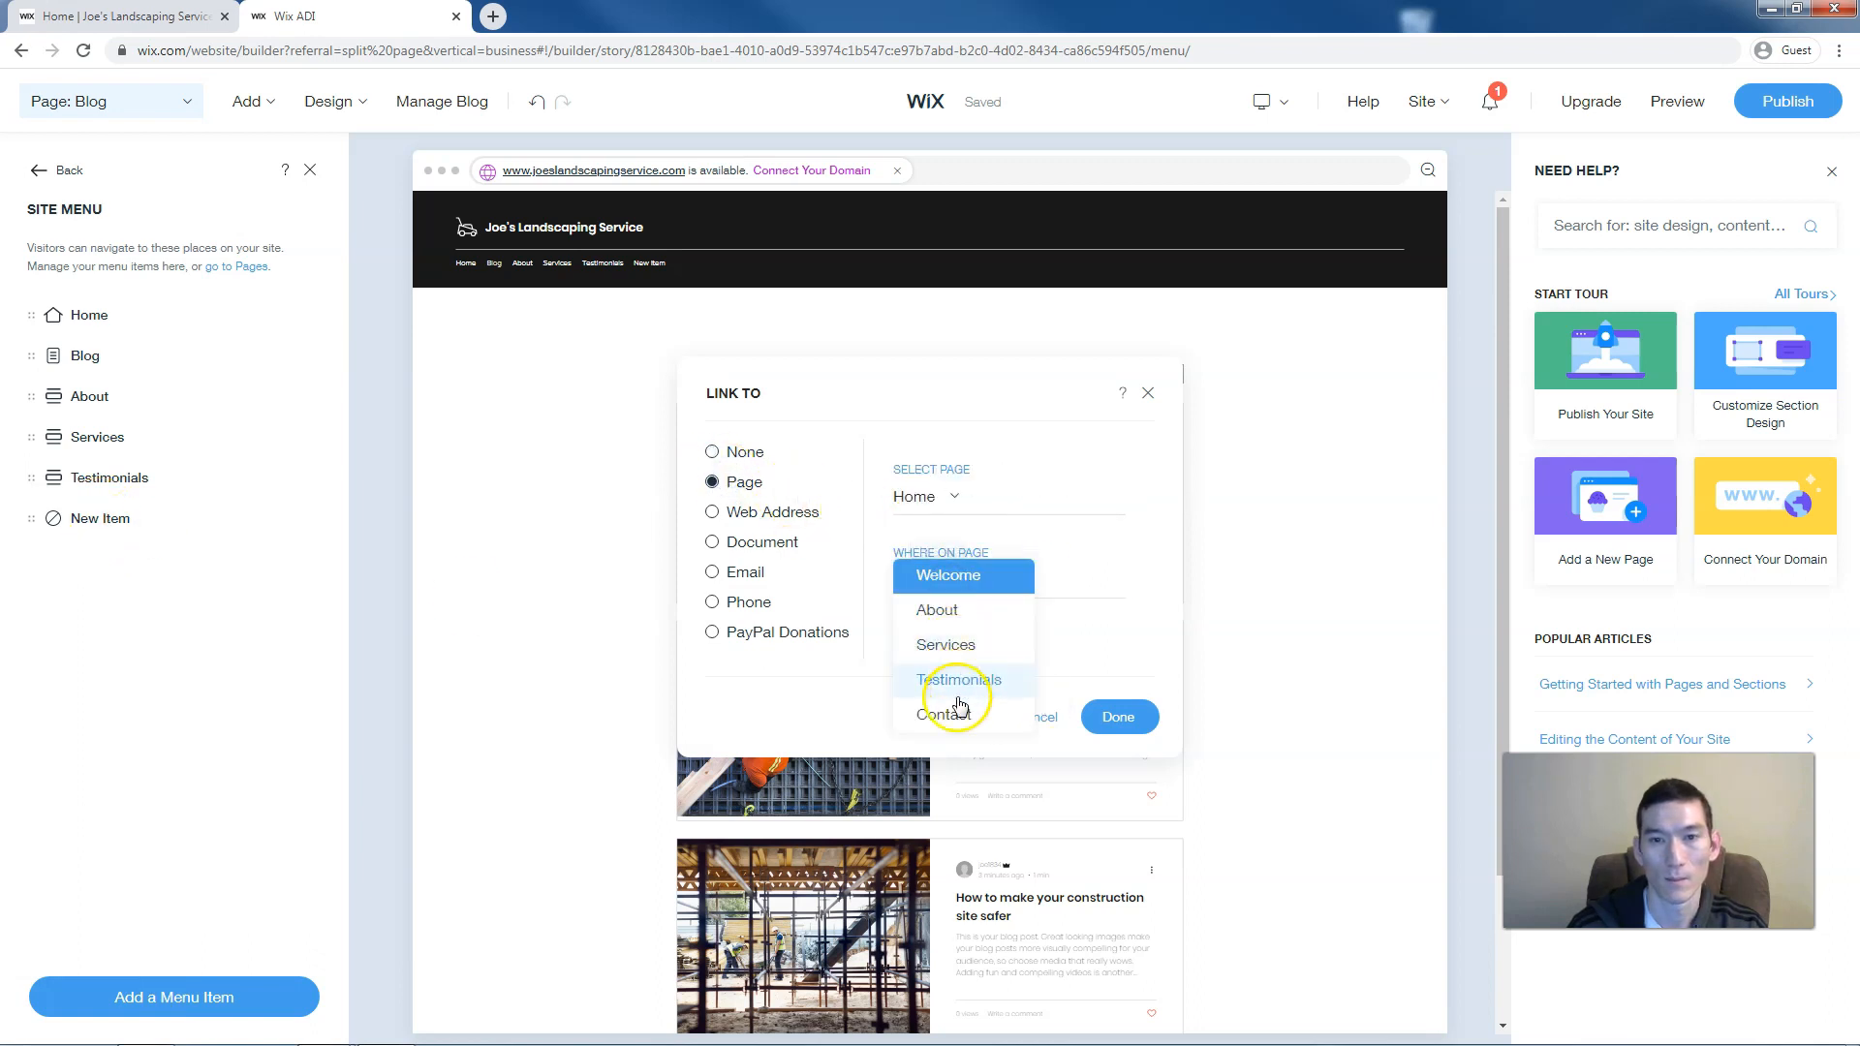
click(1017, 715)
click(1121, 719)
double_click(107, 518)
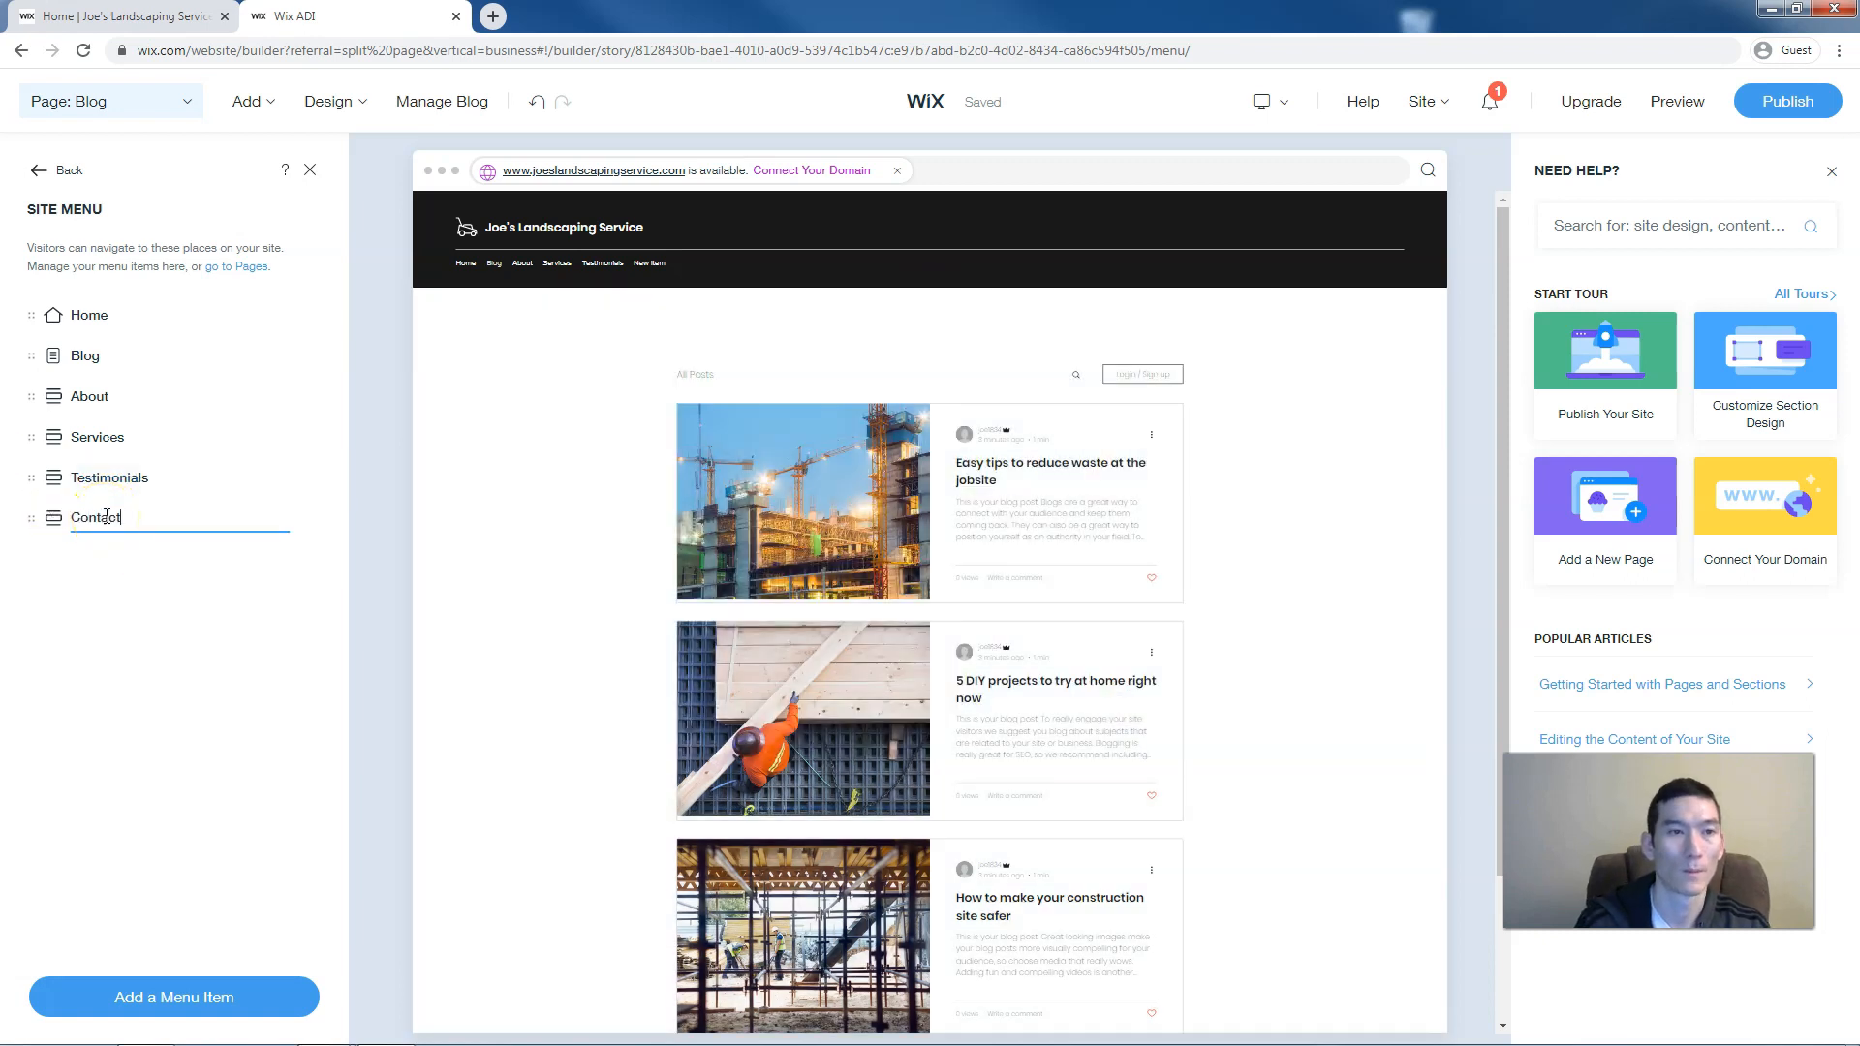
text(Contact)
key(Return)
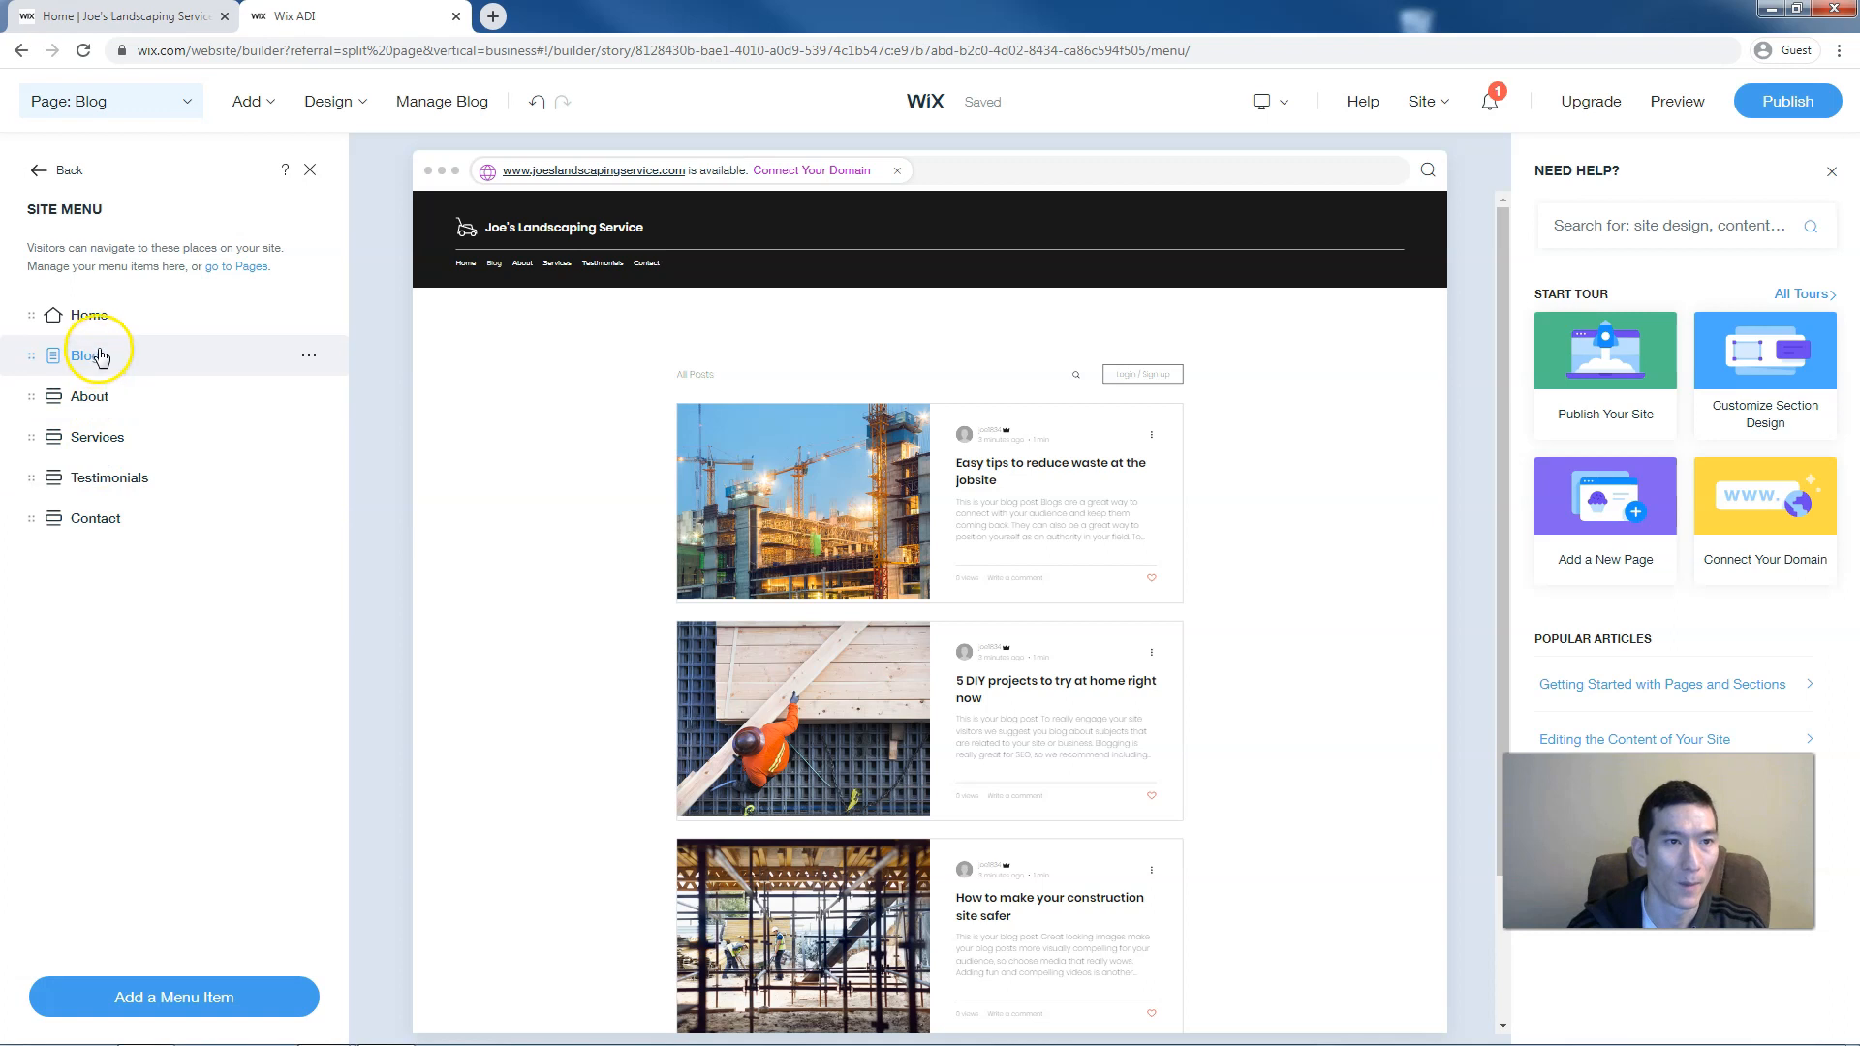
drag(31, 355, 47, 526)
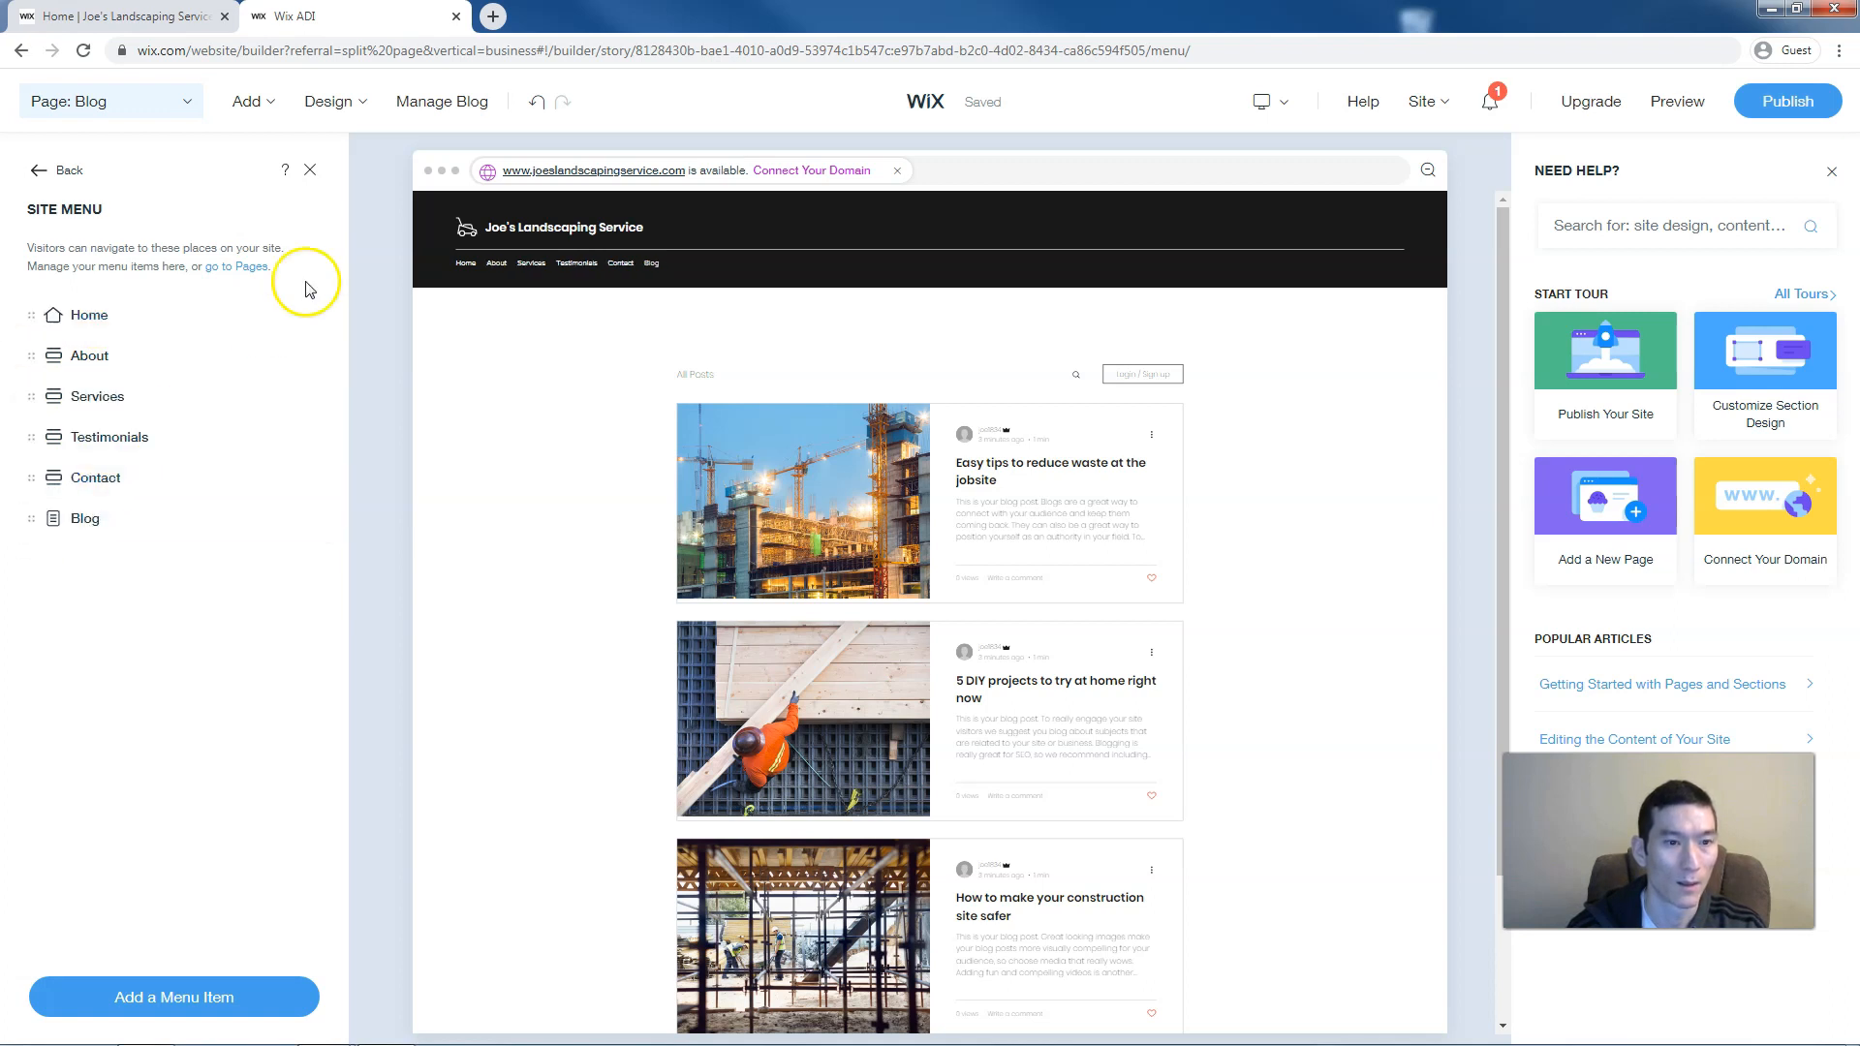
click(316, 171)
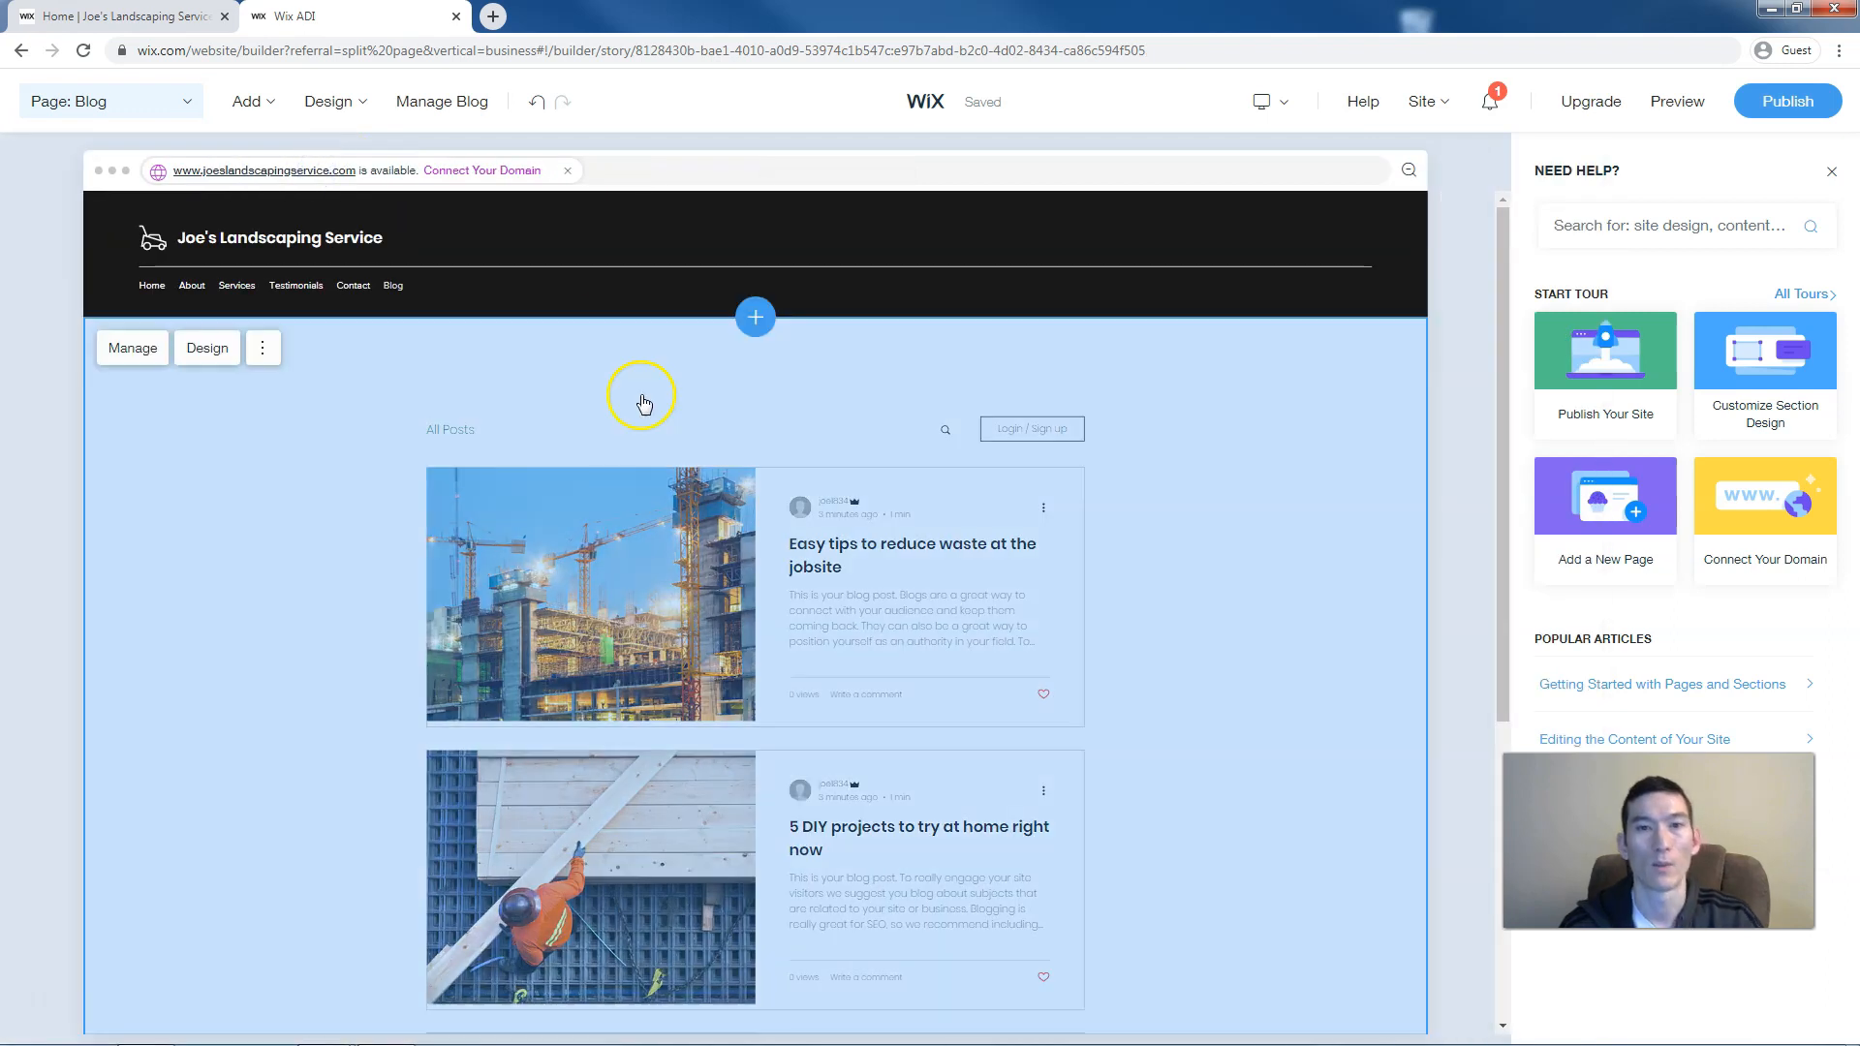
click(1665, 103)
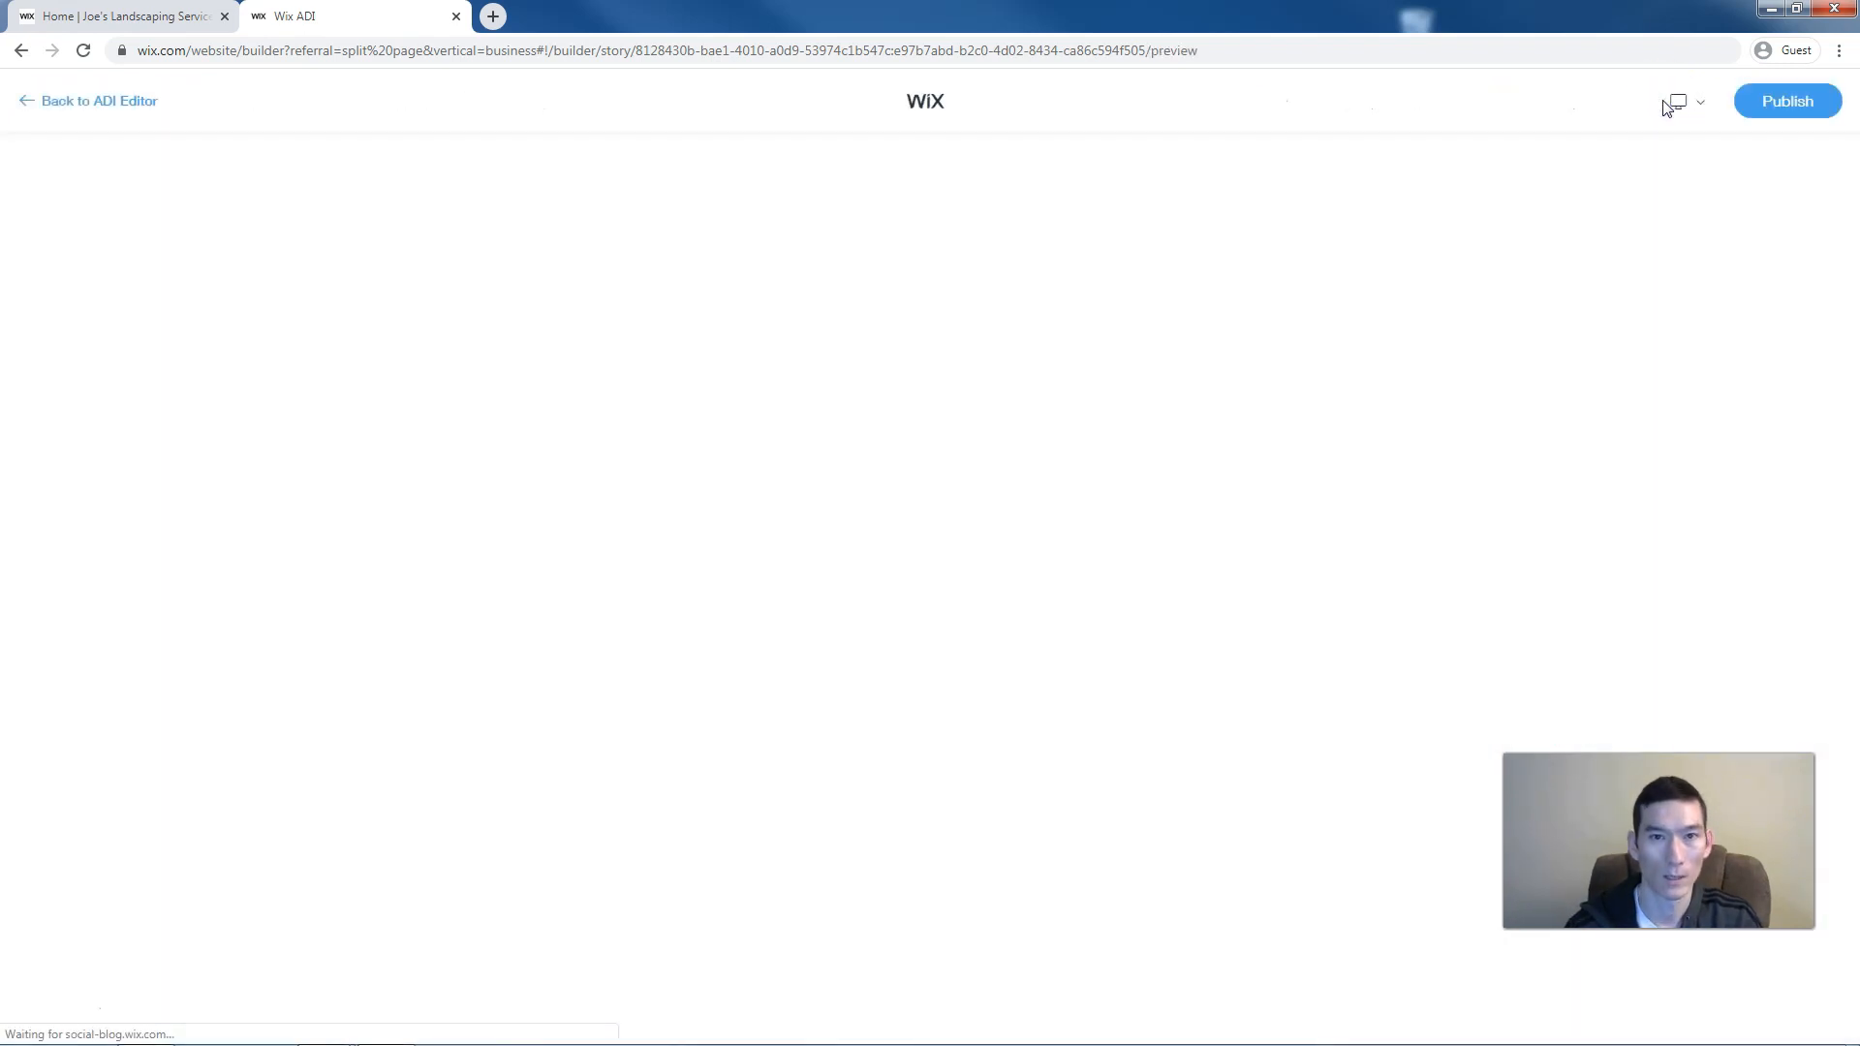
scroll(427, 398, down, 5)
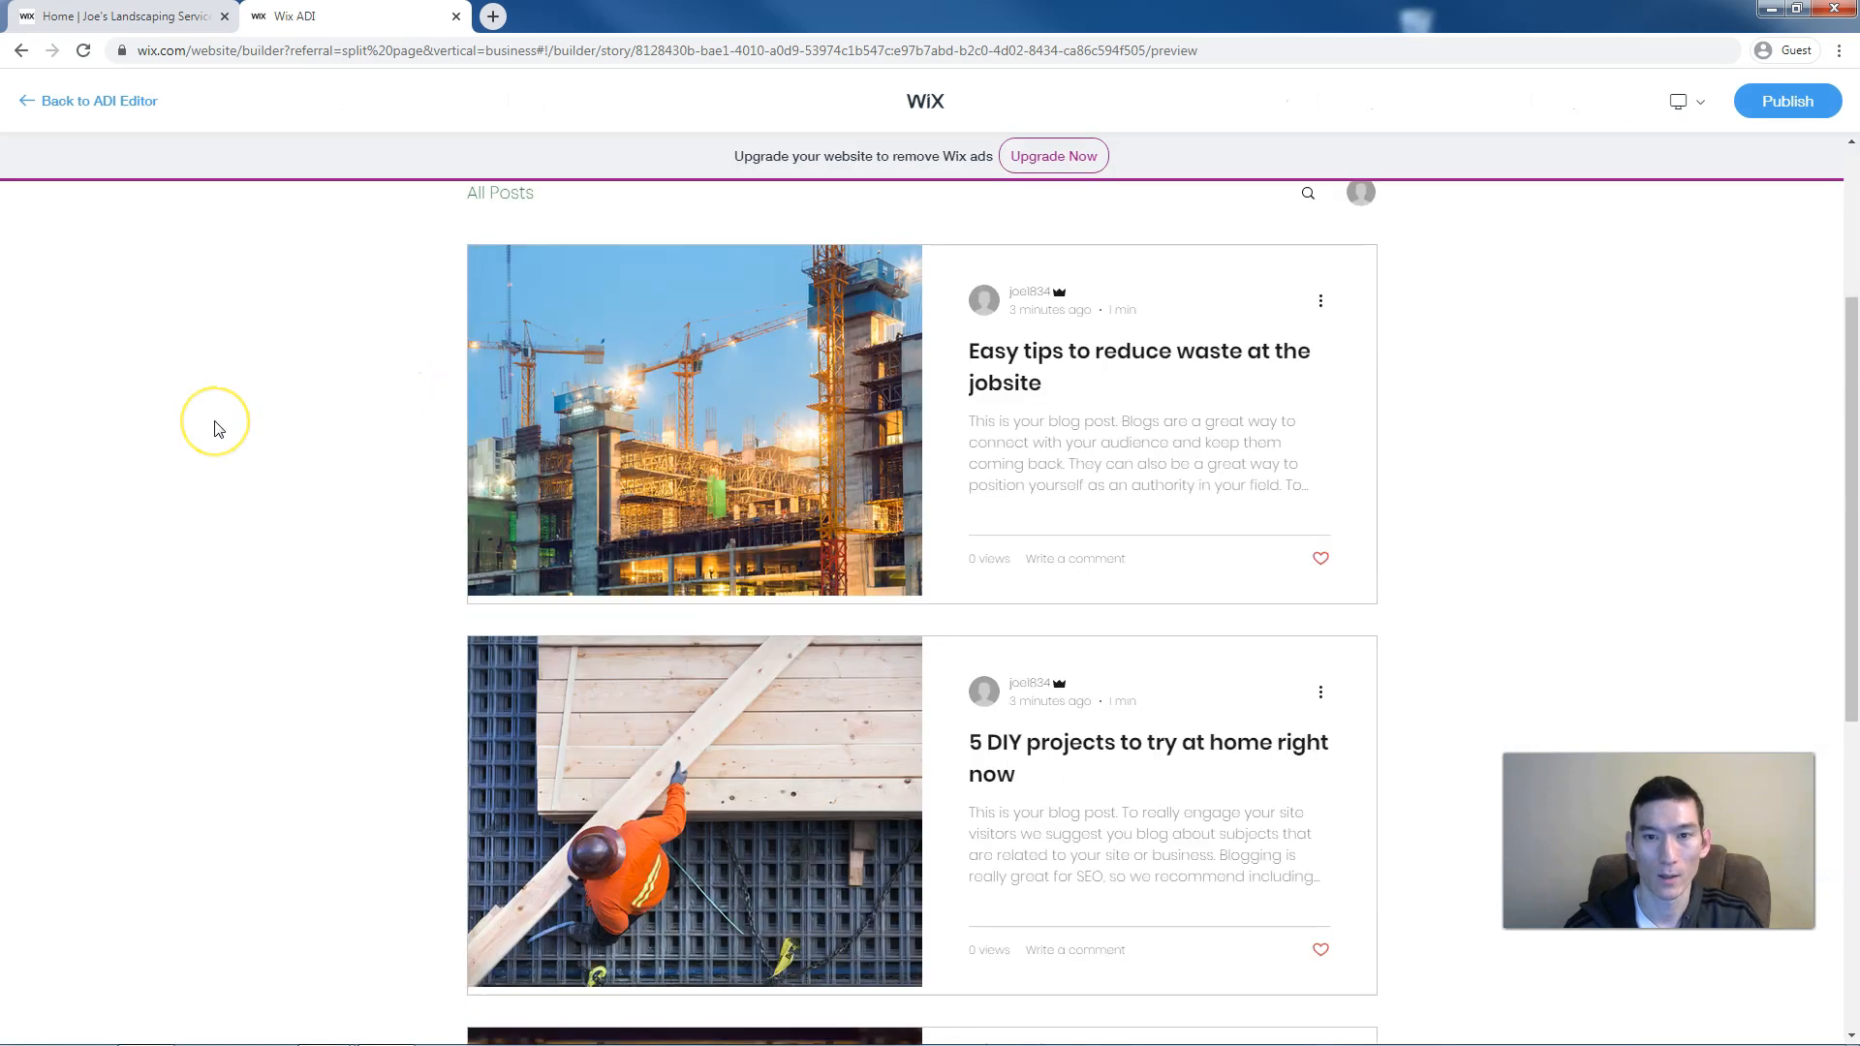
scroll(219, 429, down, 4)
scroll(219, 429, up, 9)
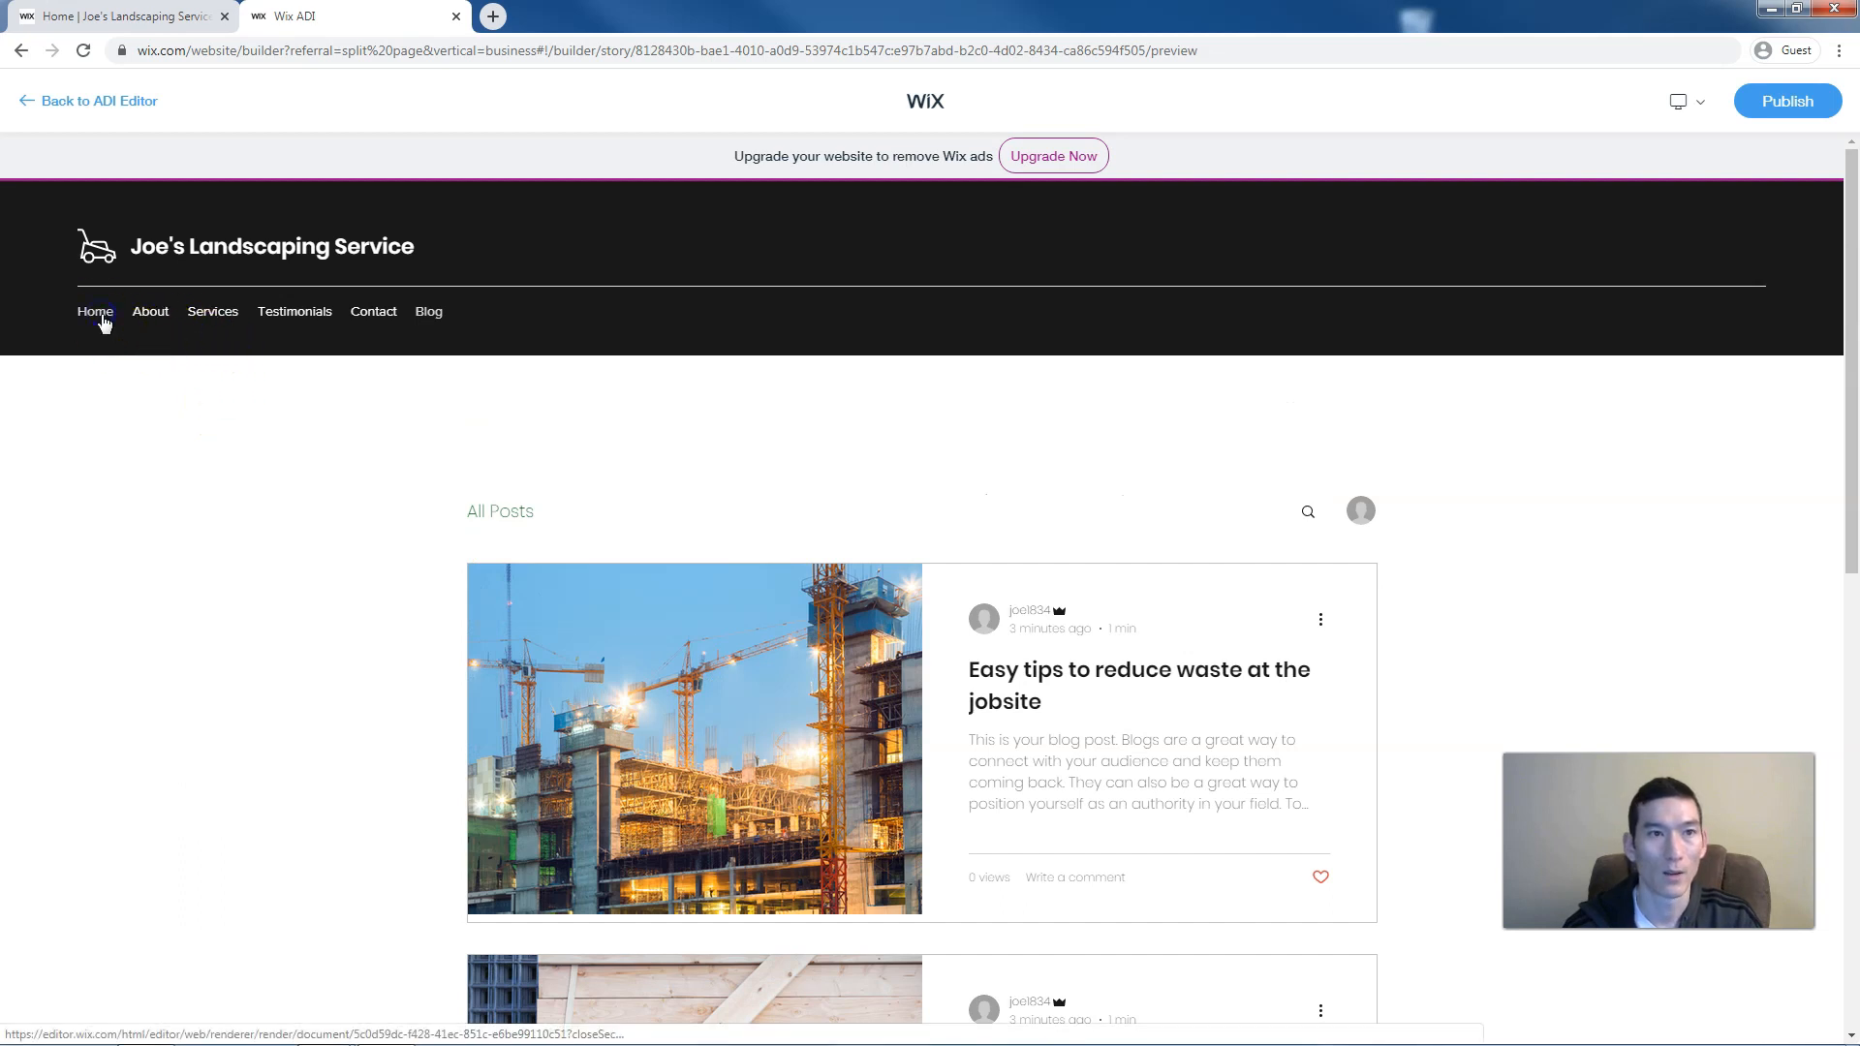
click(96, 312)
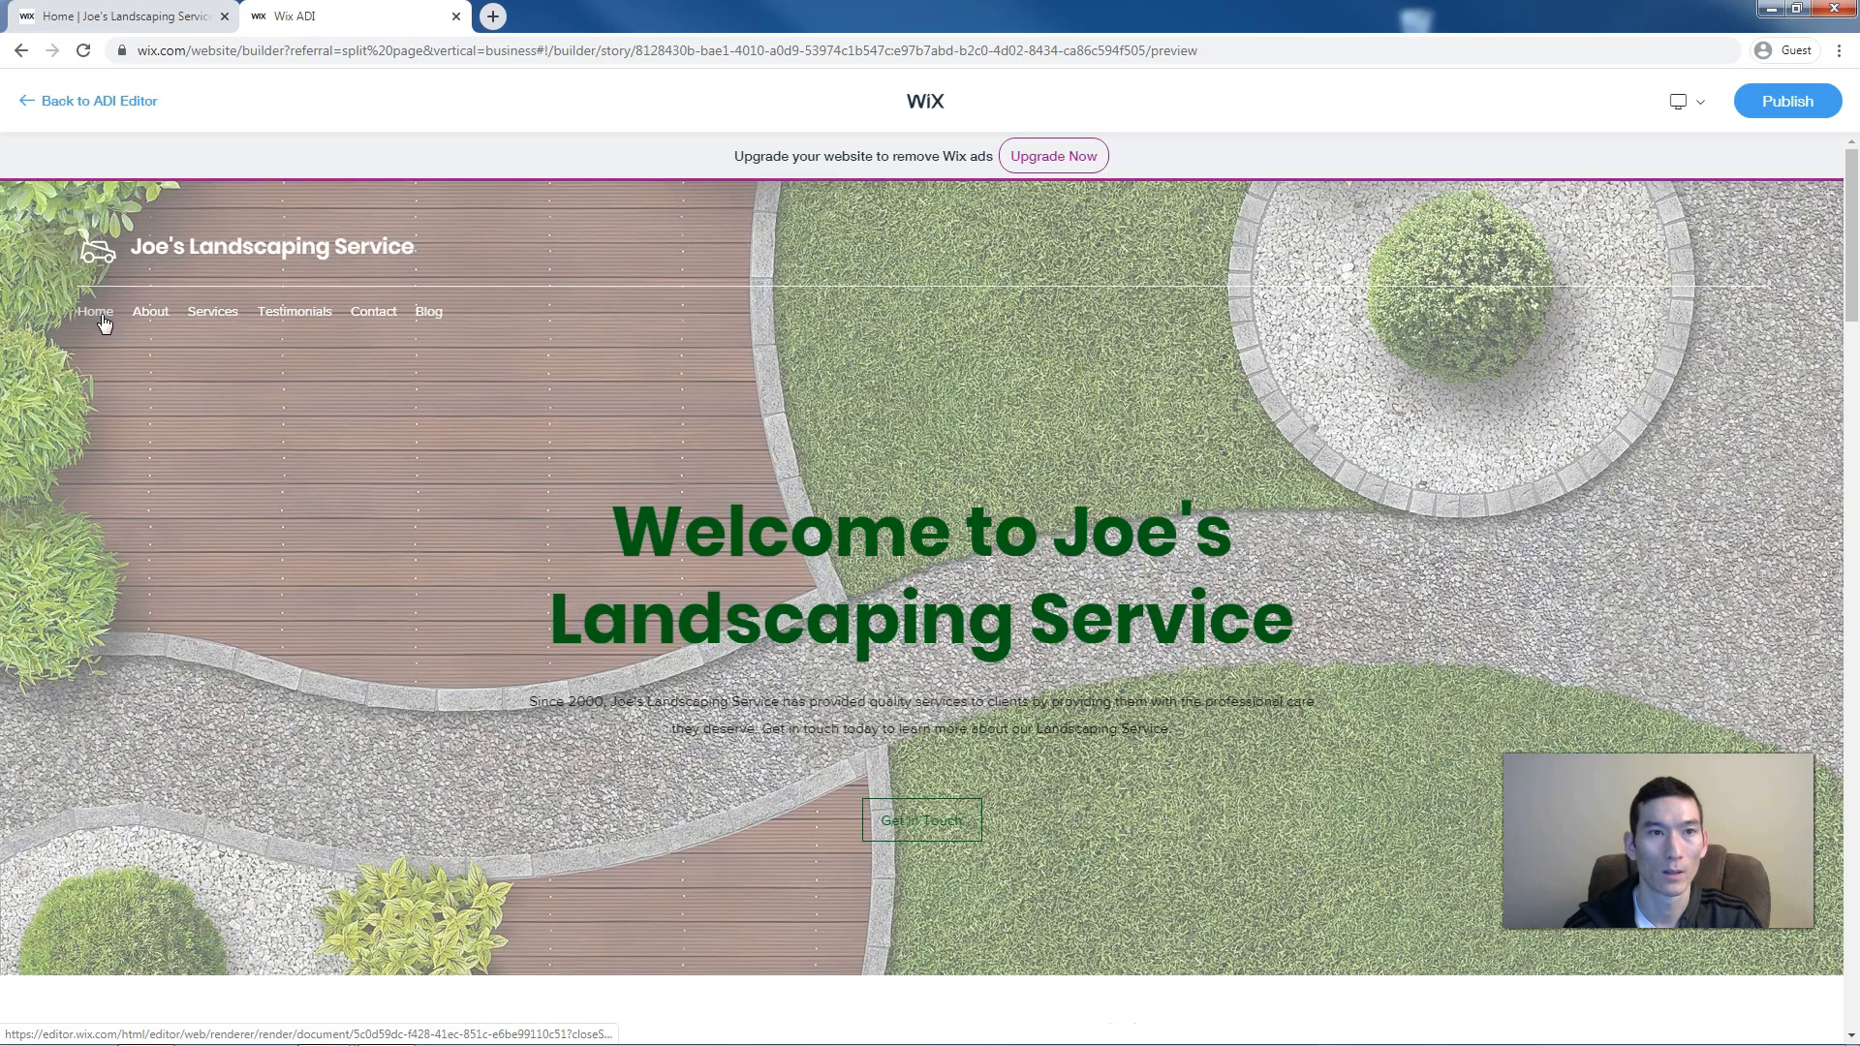
click(158, 319)
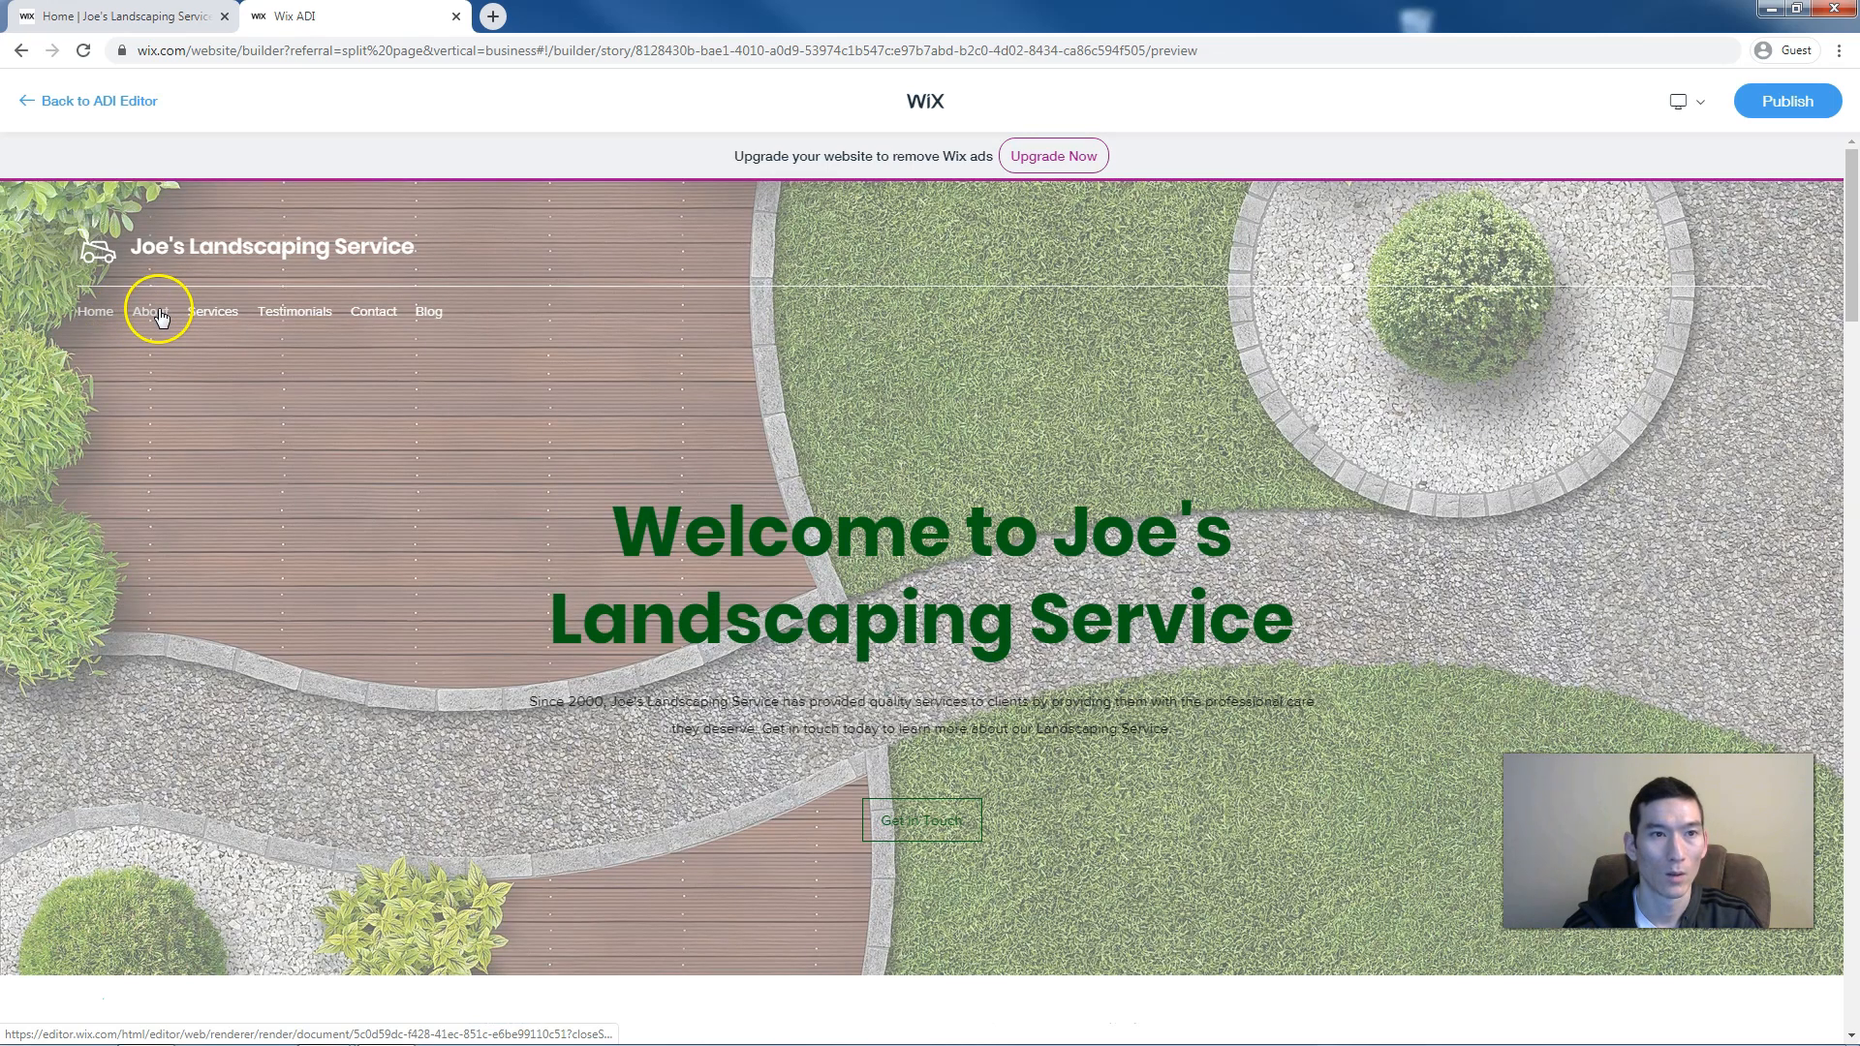
click(213, 312)
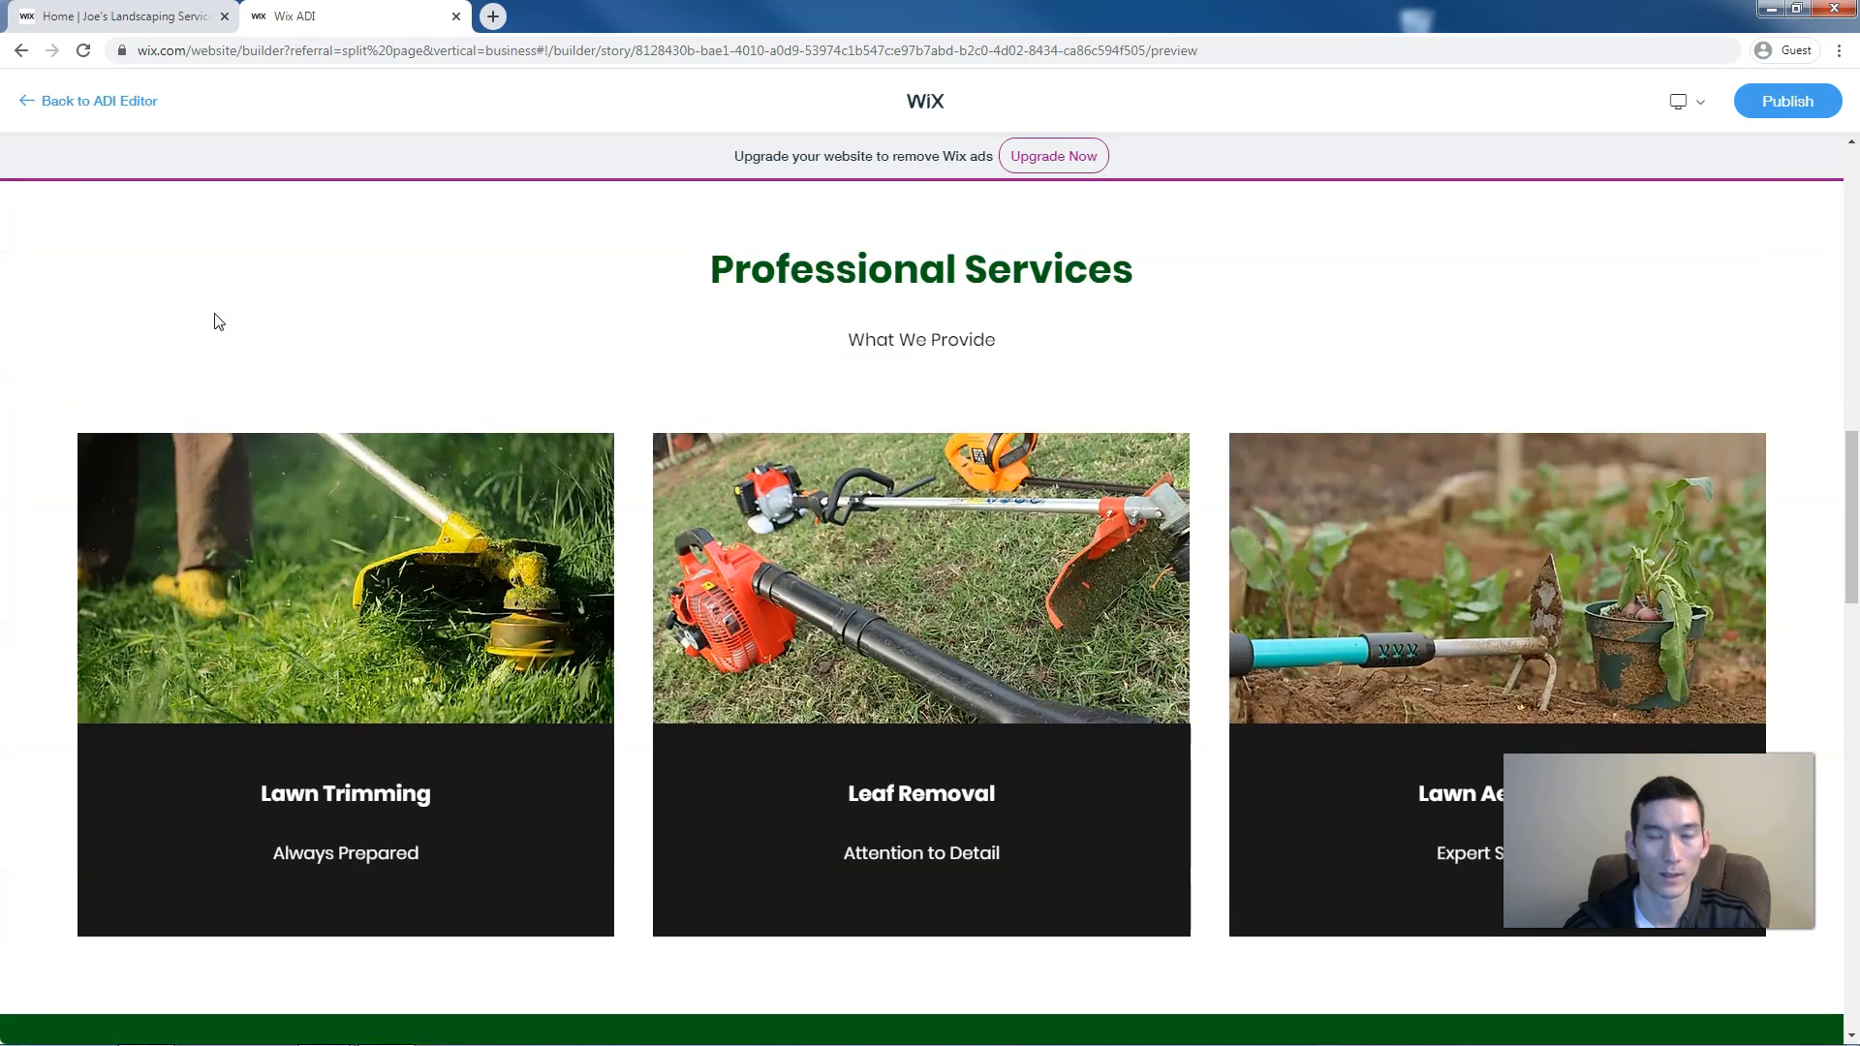
scroll(216, 320, up, 10)
click(198, 300)
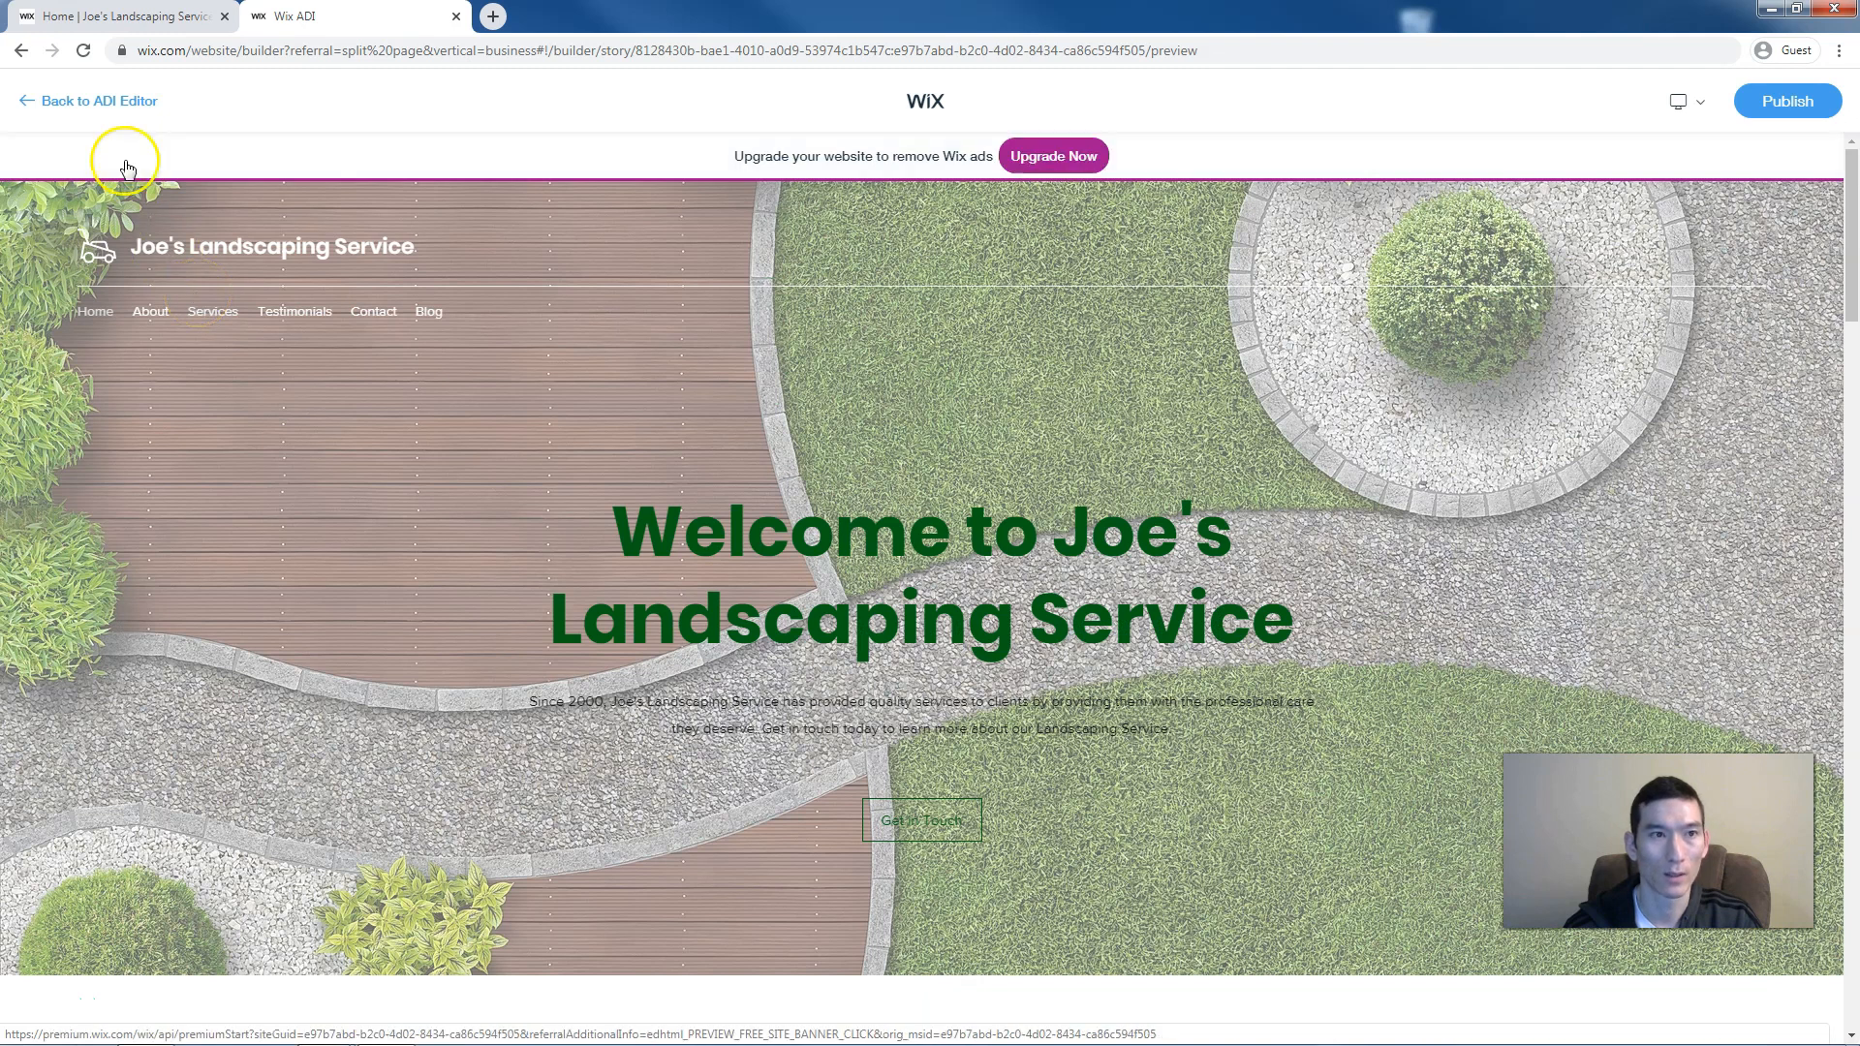
click(73, 103)
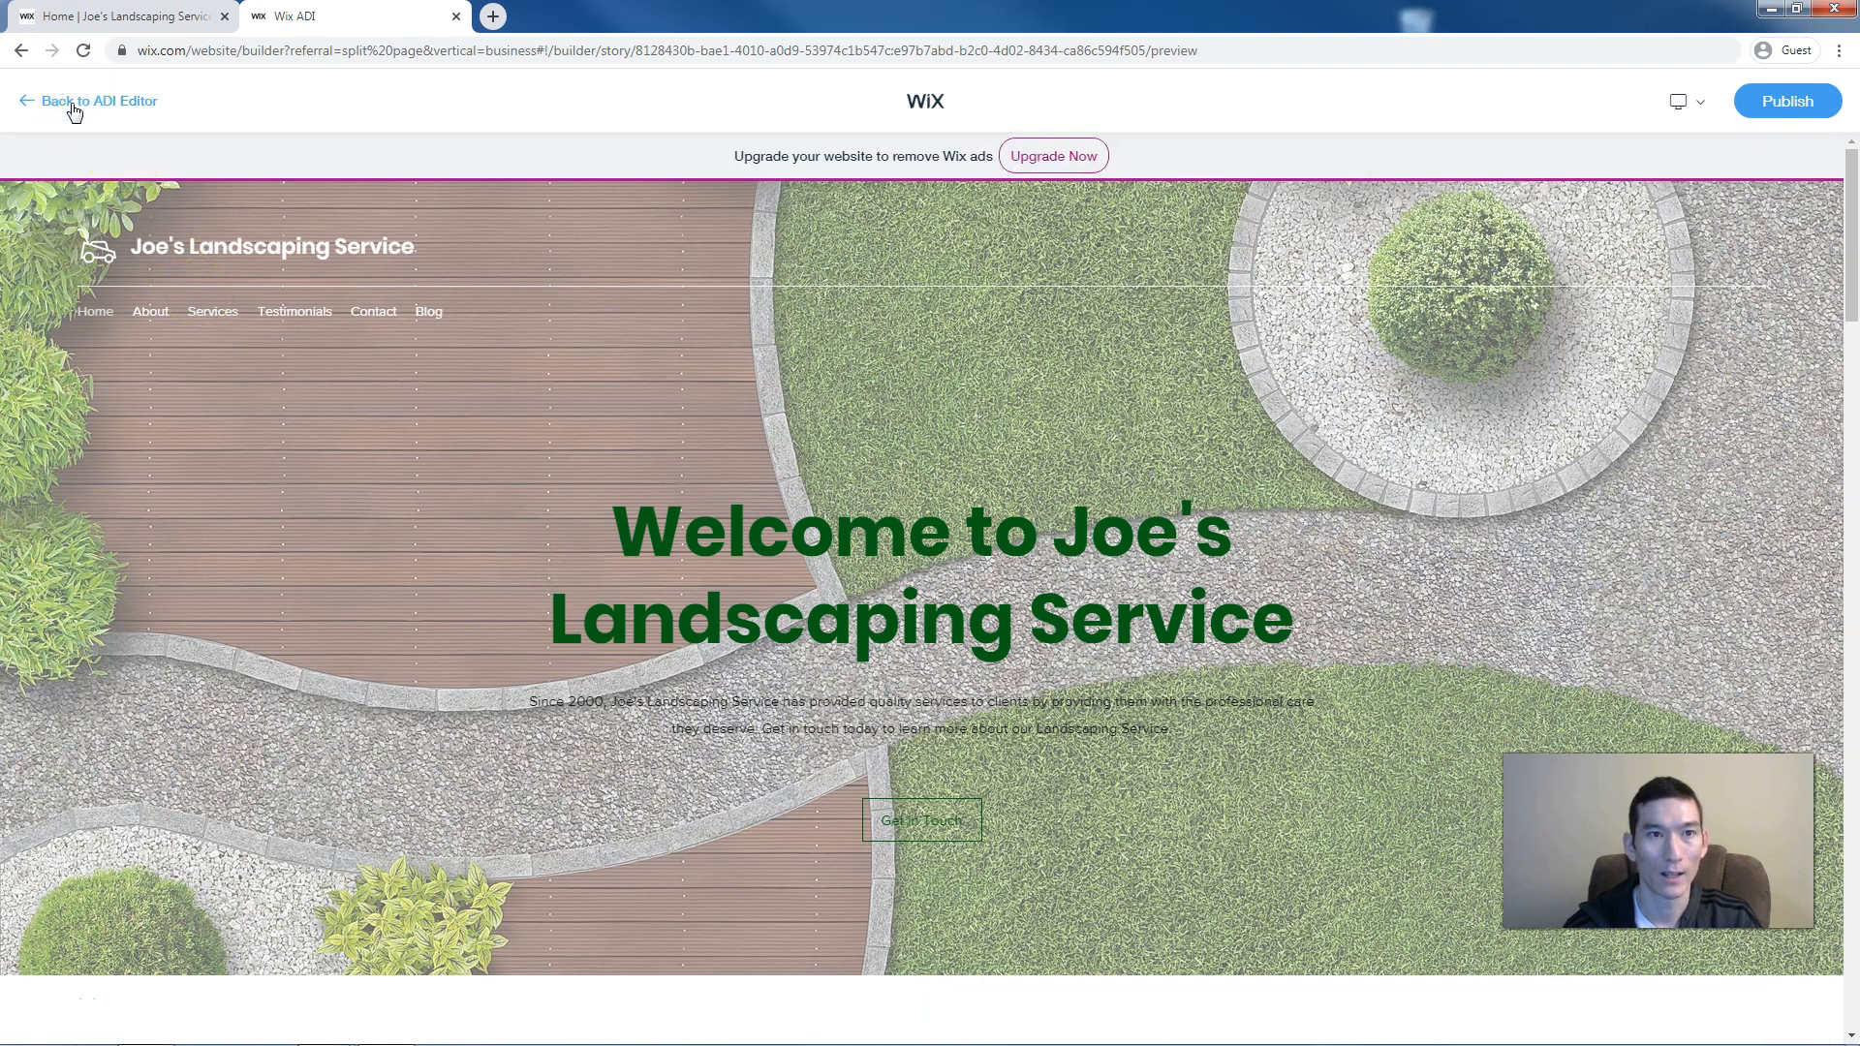
click(74, 106)
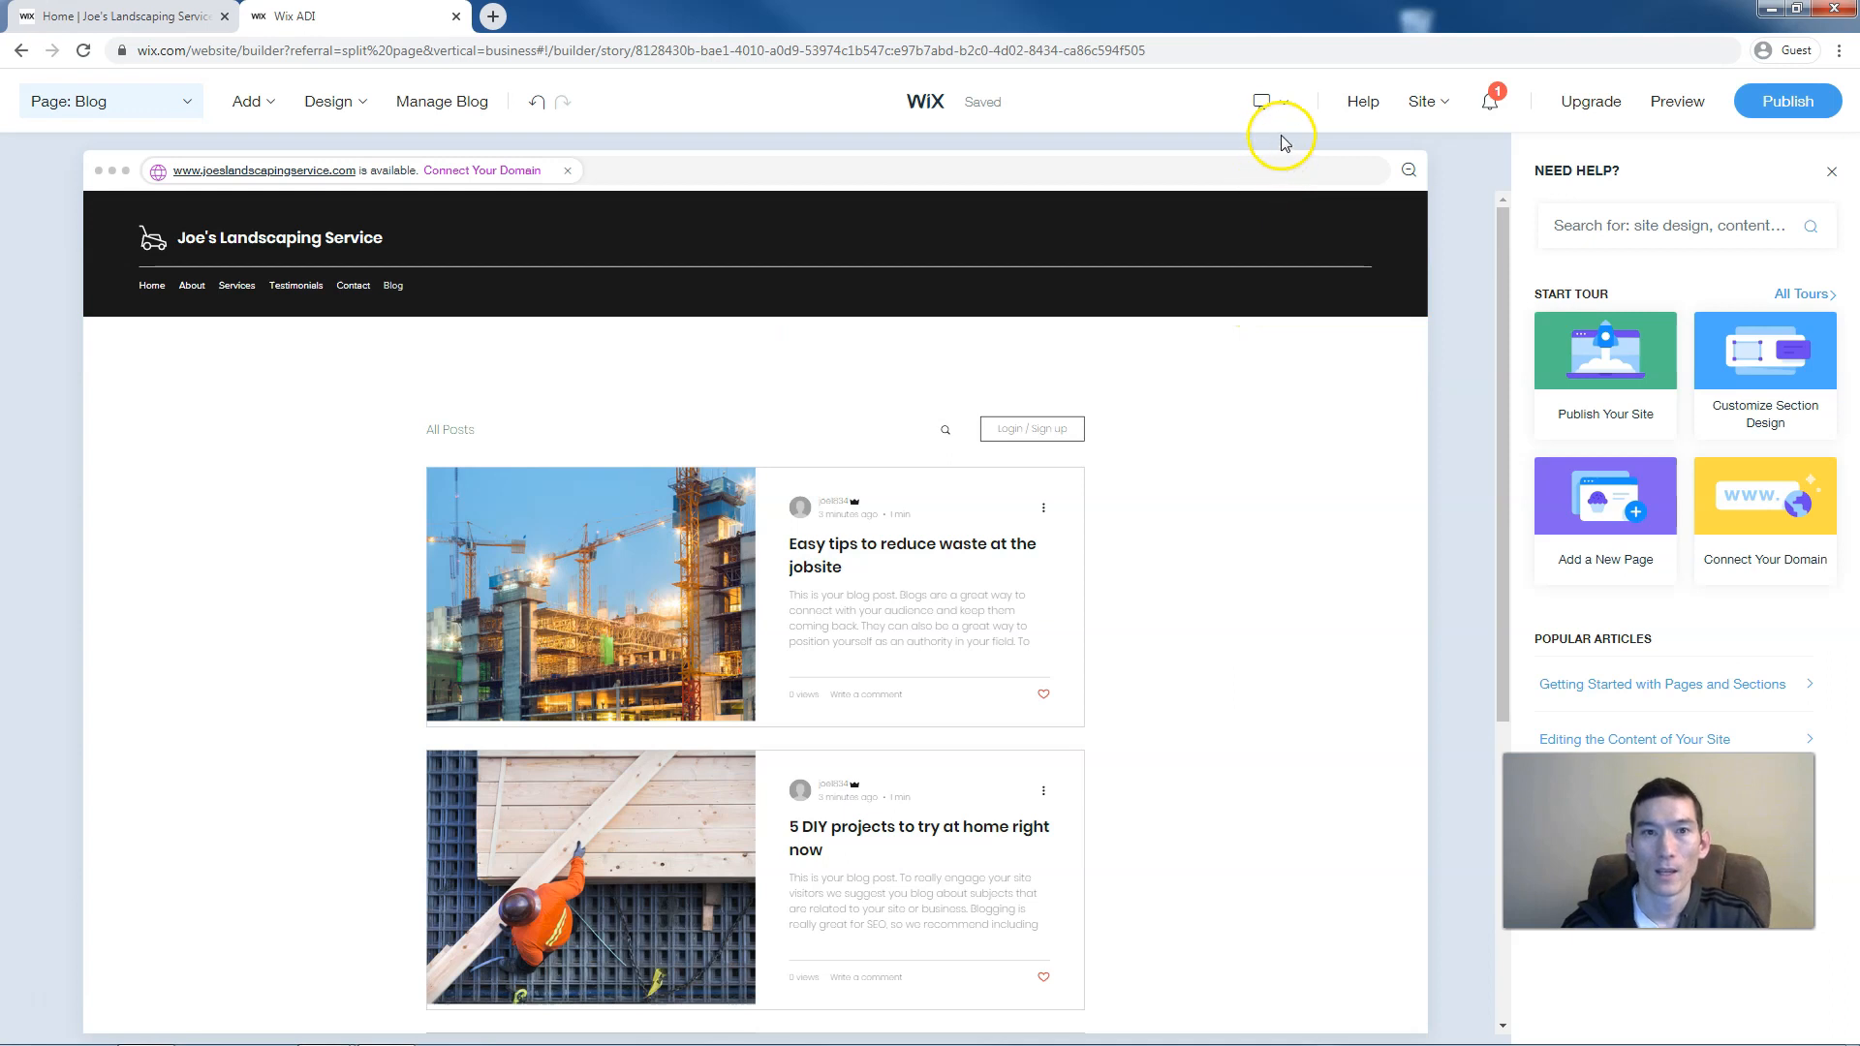
Switch the editor to mobile view, dismiss the two tip popups, and go to the Home page
mouse_move(1274, 114)
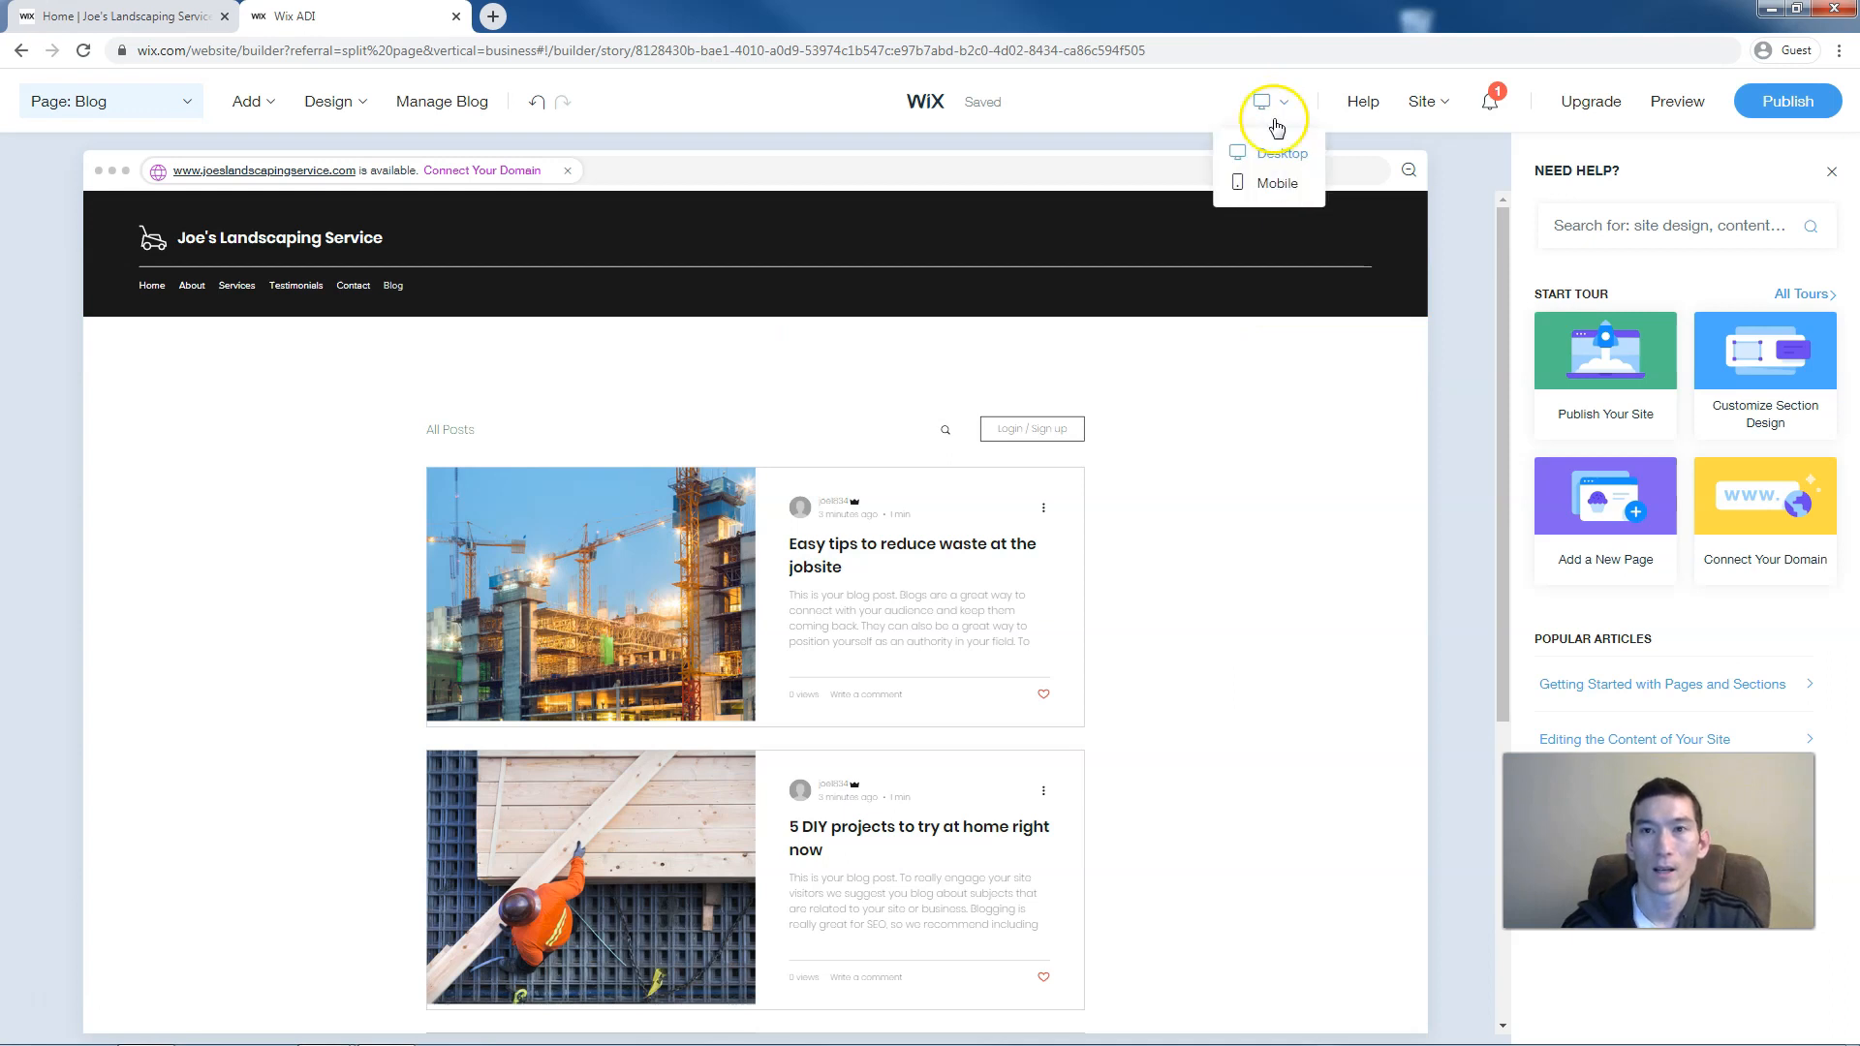
click(1277, 184)
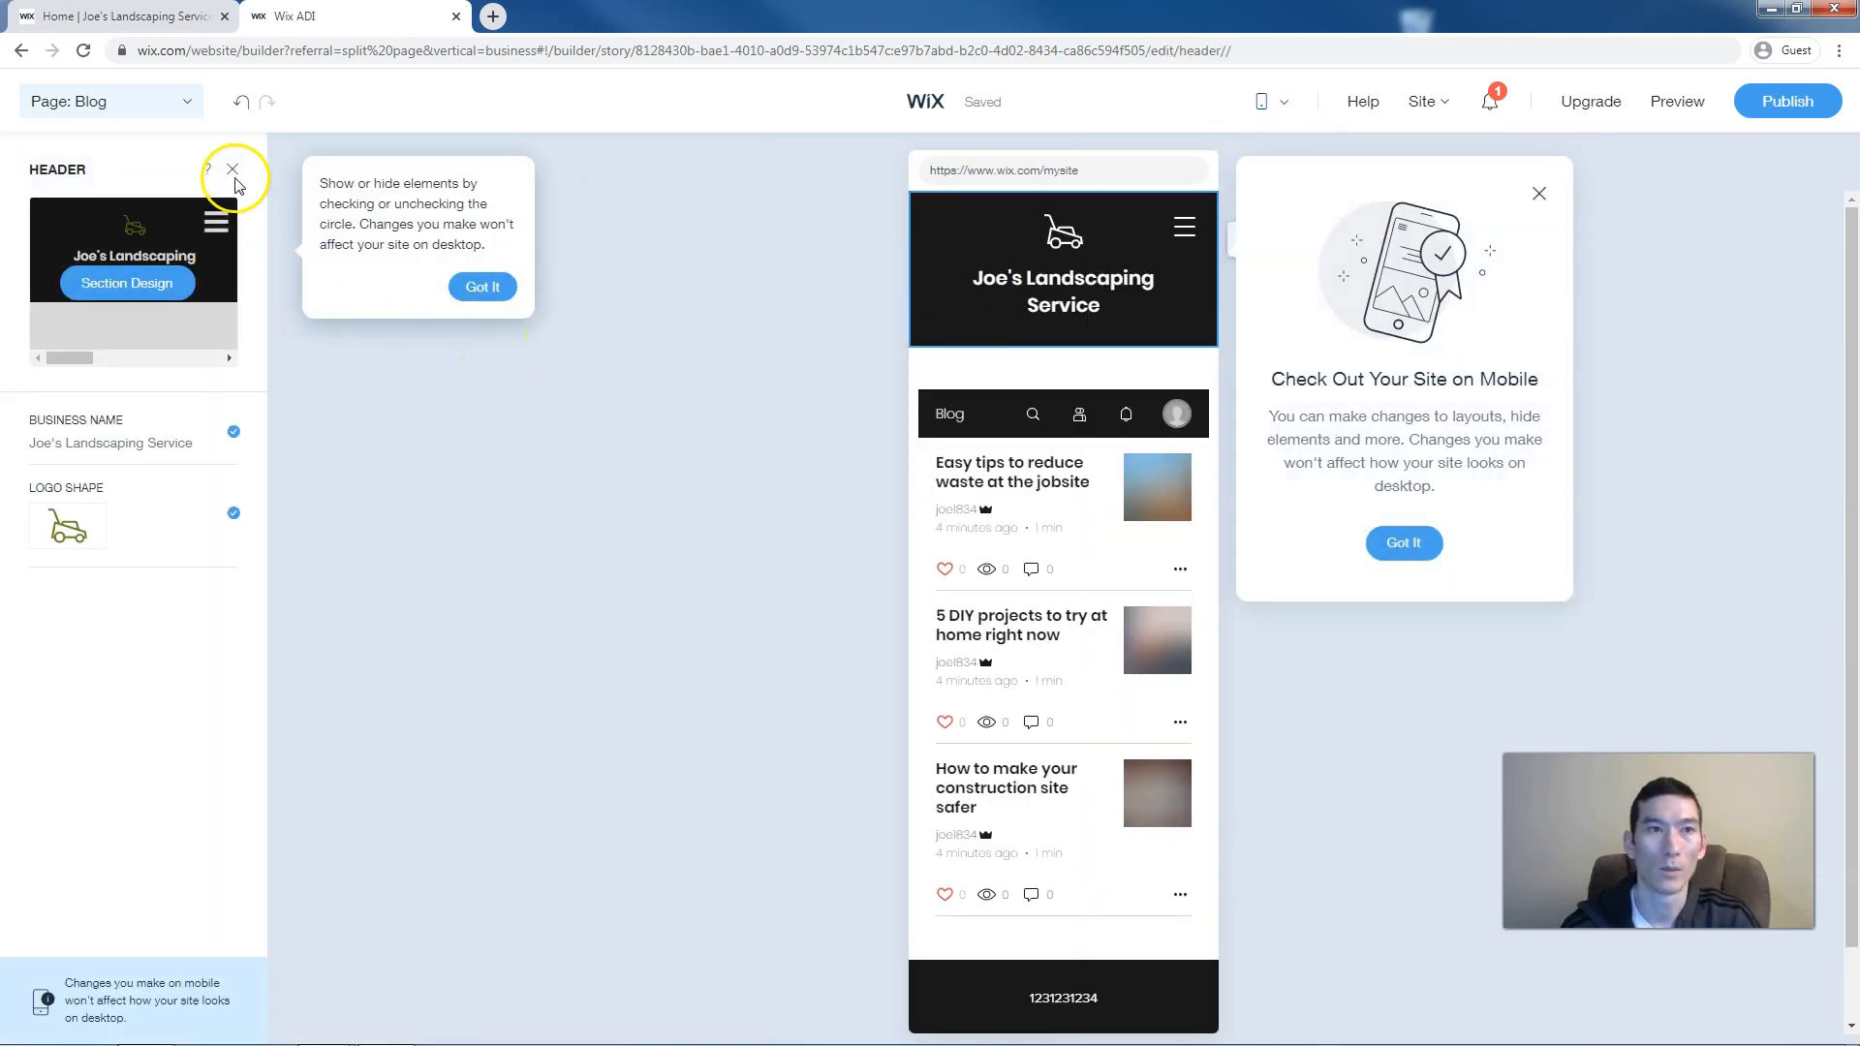
click(165, 100)
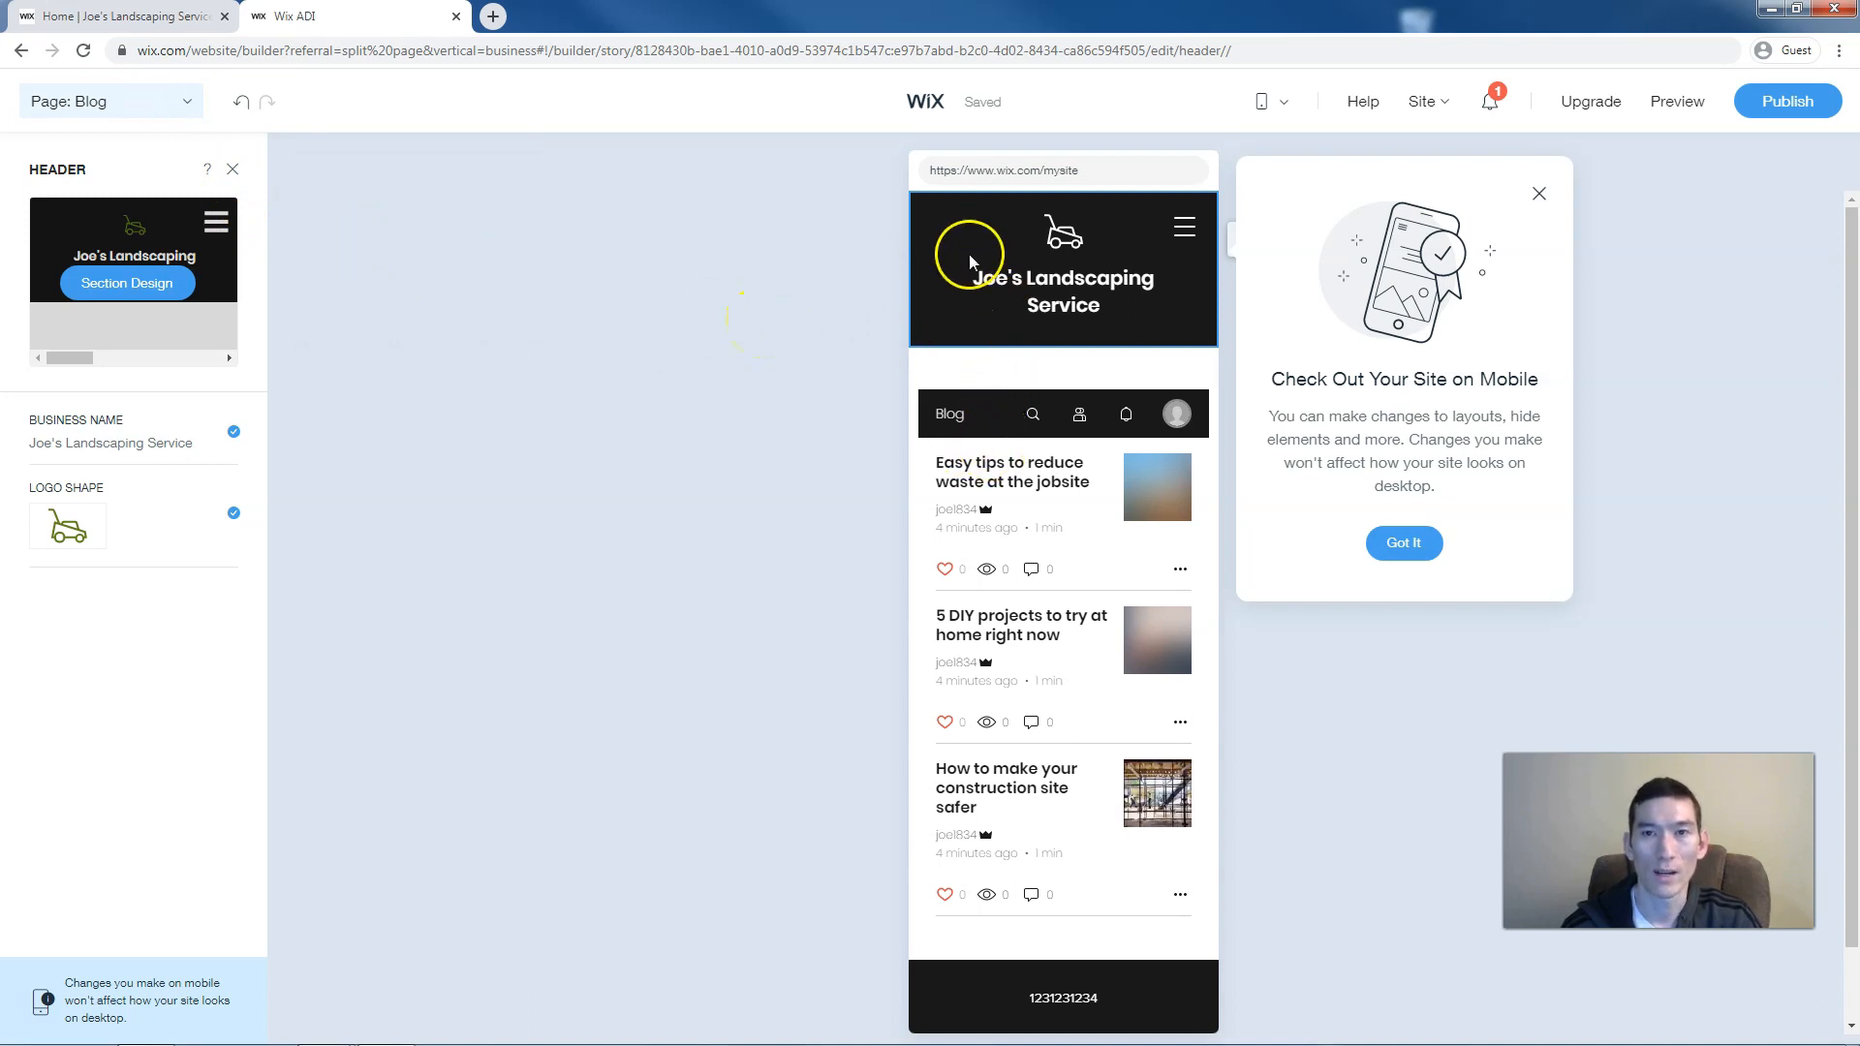
click(184, 102)
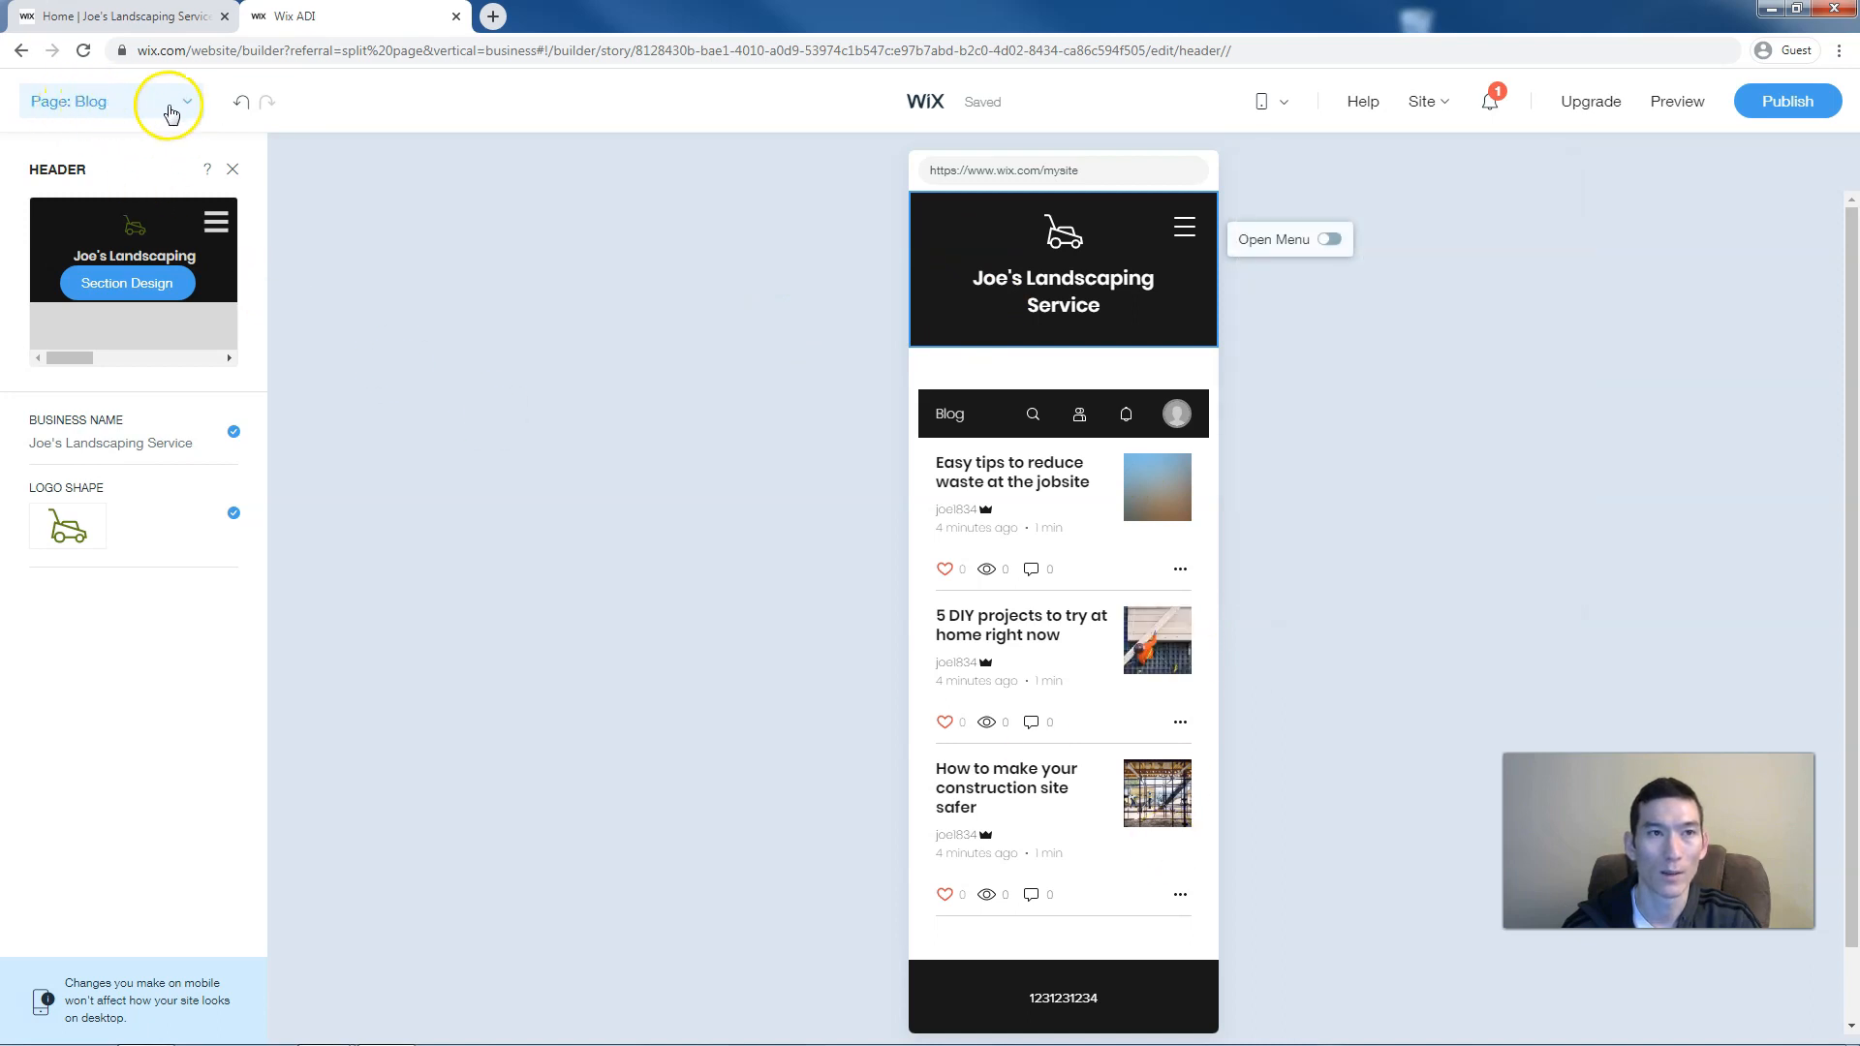
click(170, 108)
click(68, 279)
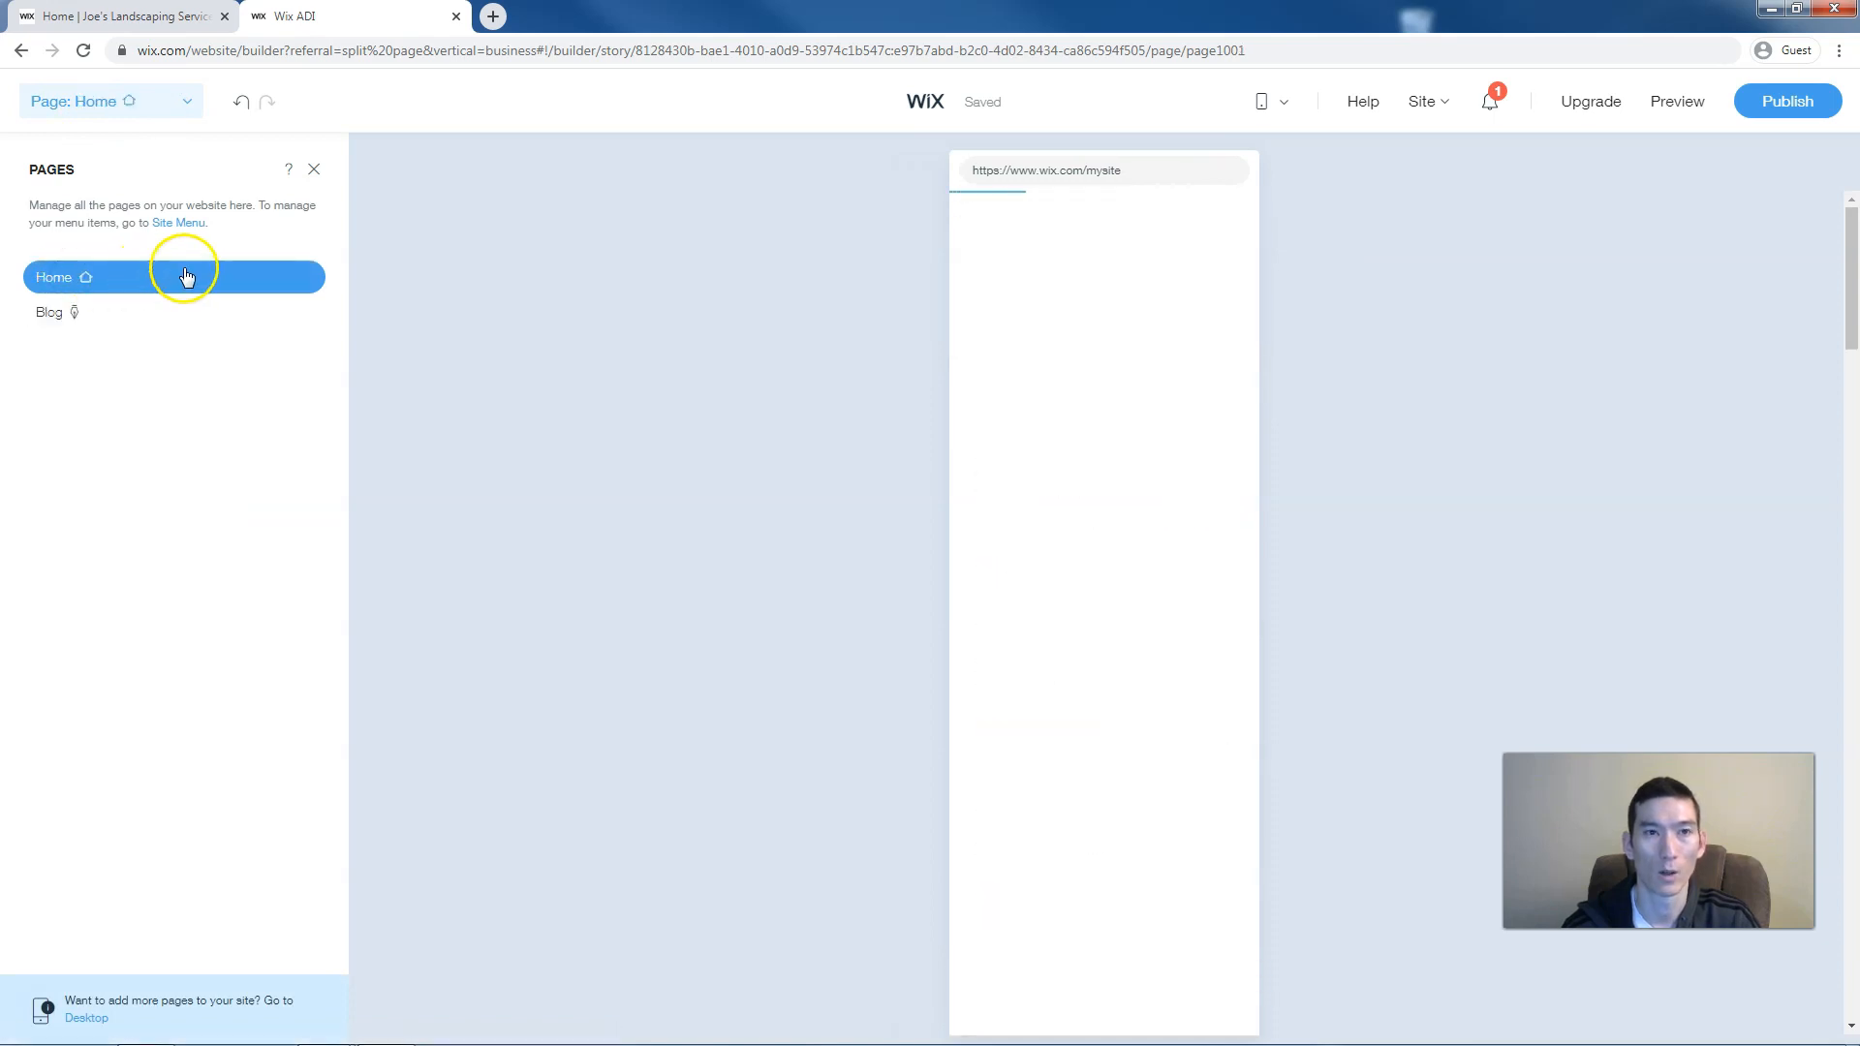
Uncheck Image in the About section's mobile settings to hide its garden walkway picture
click(315, 173)
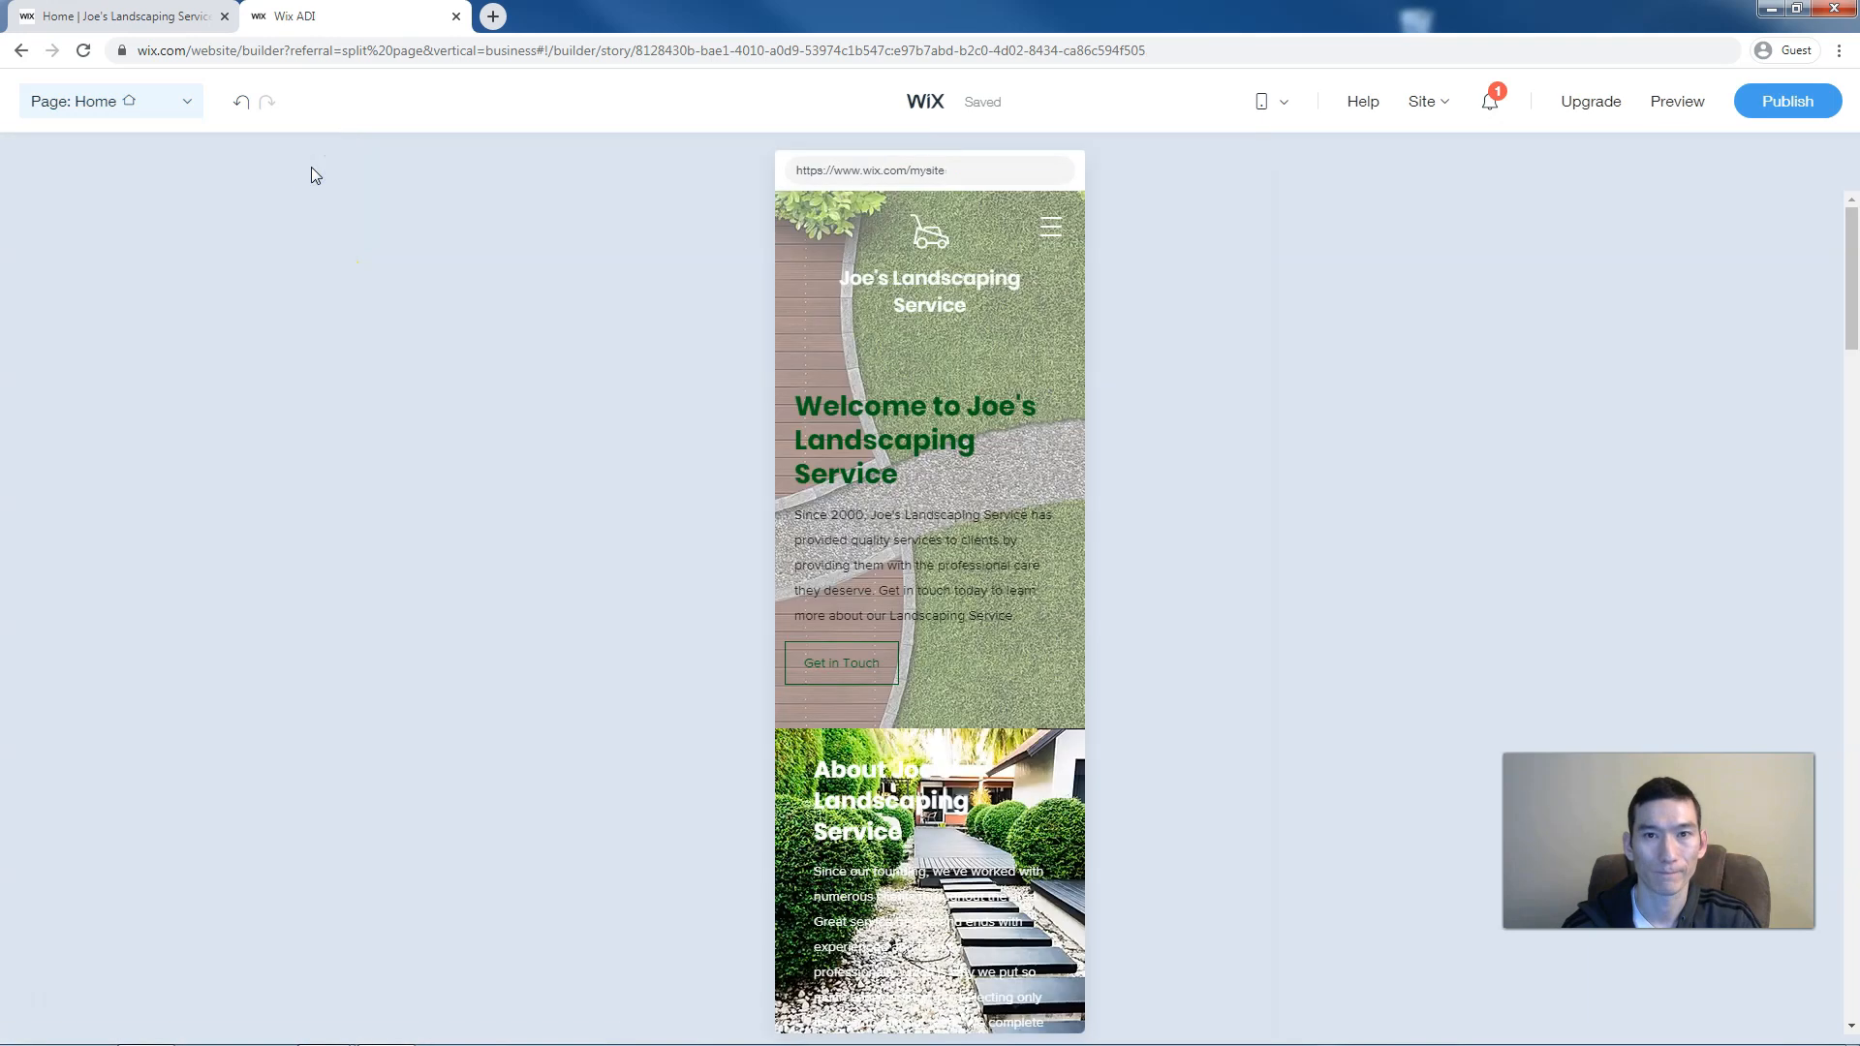
scroll(381, 246, down, 2)
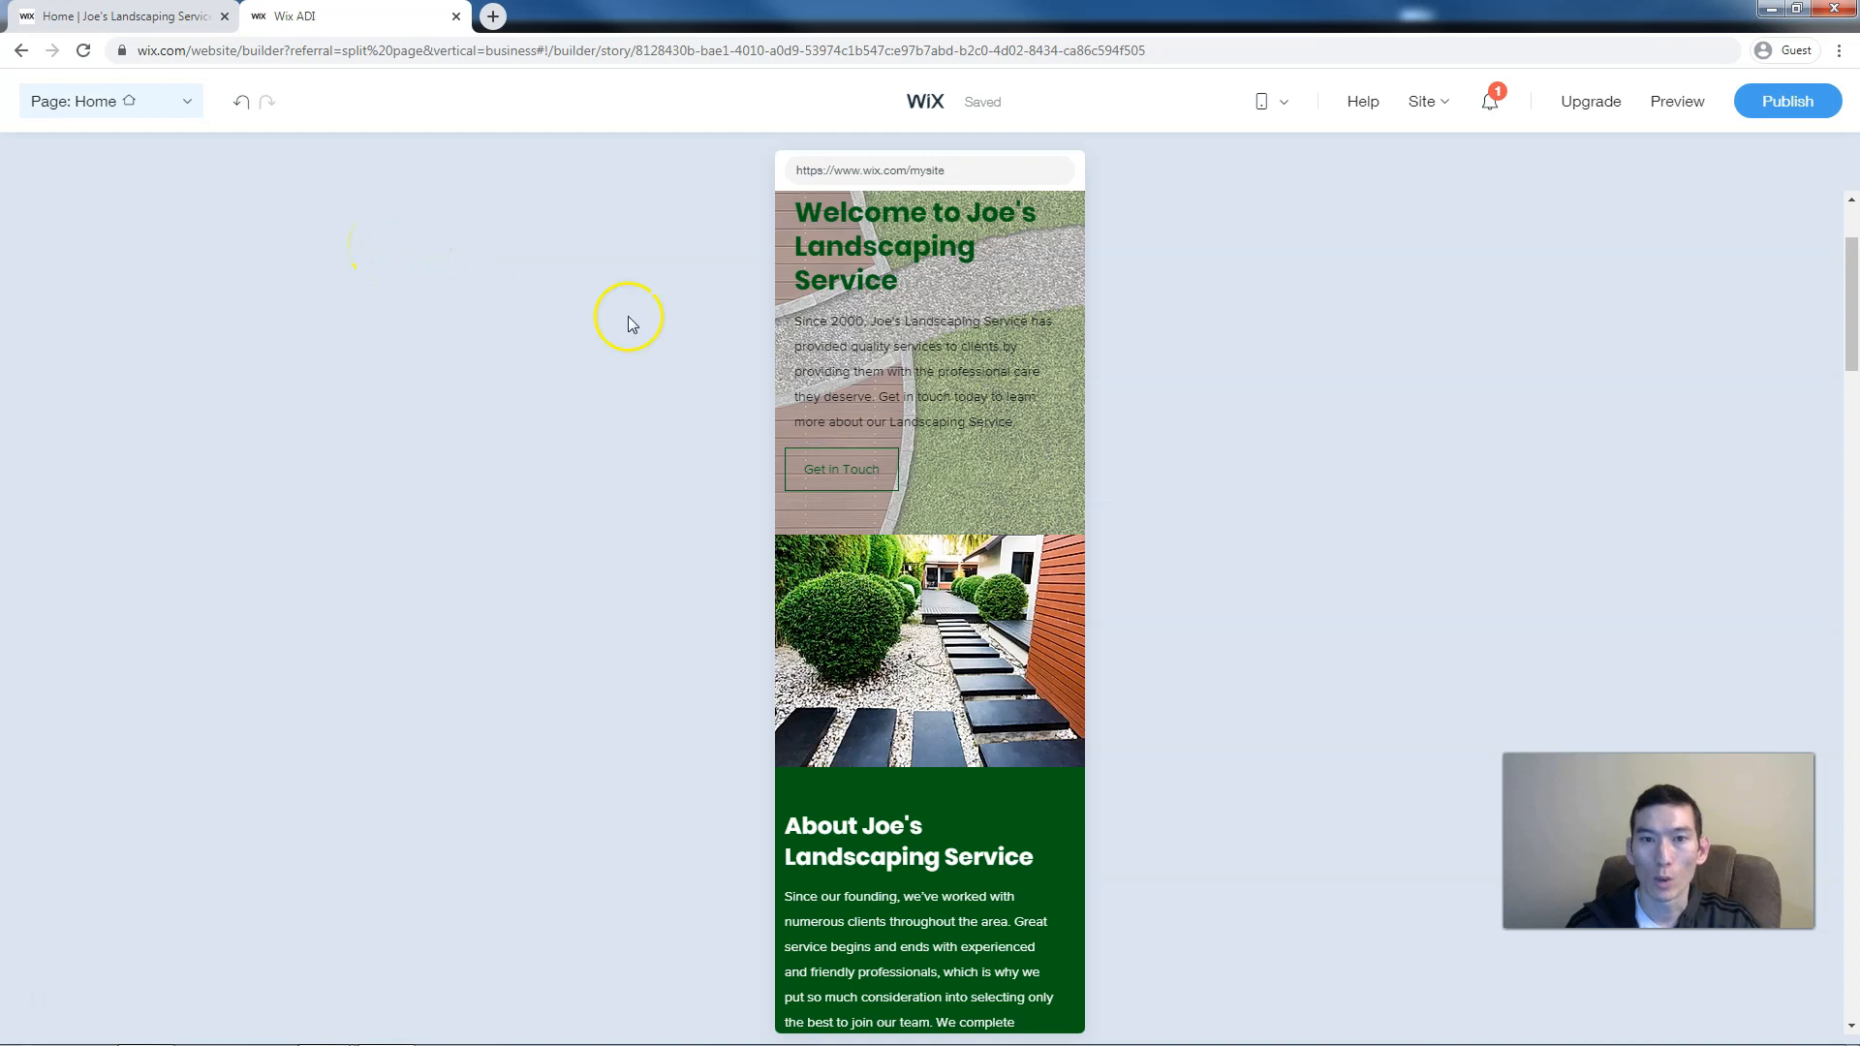
scroll(1018, 388, down, 3)
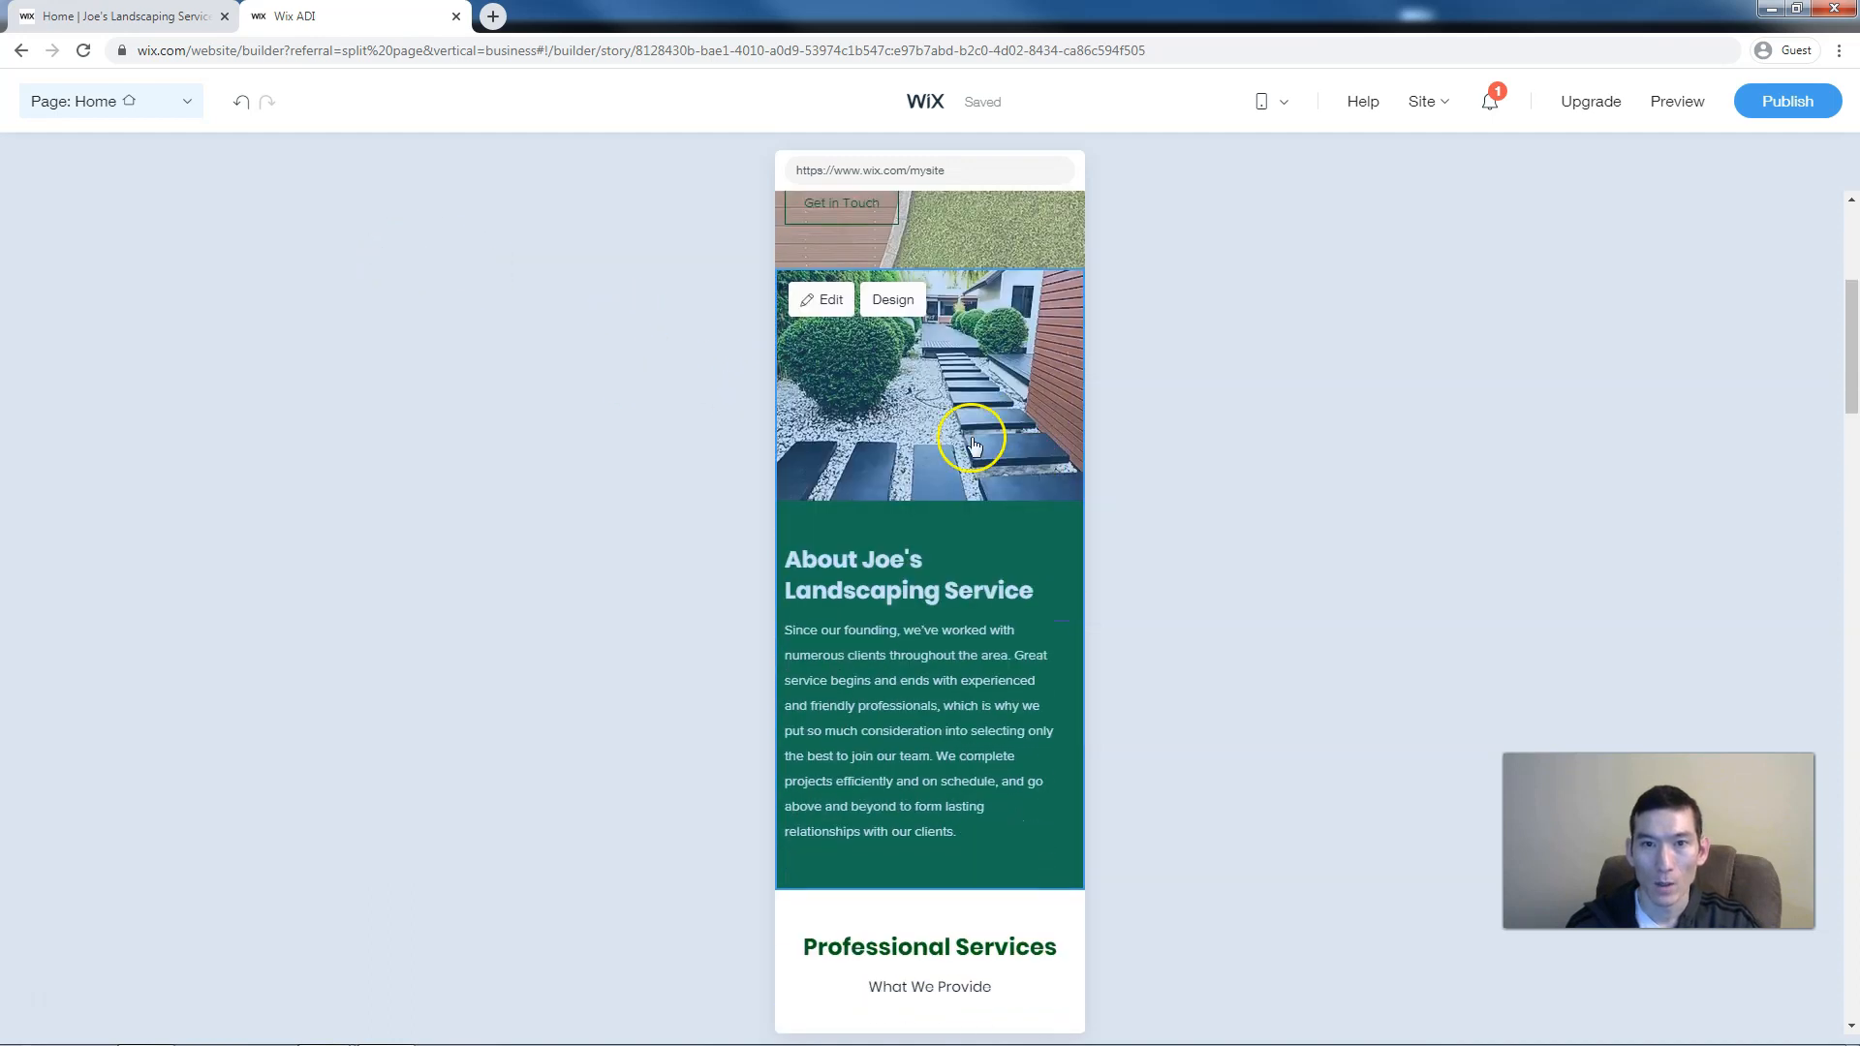
click(967, 423)
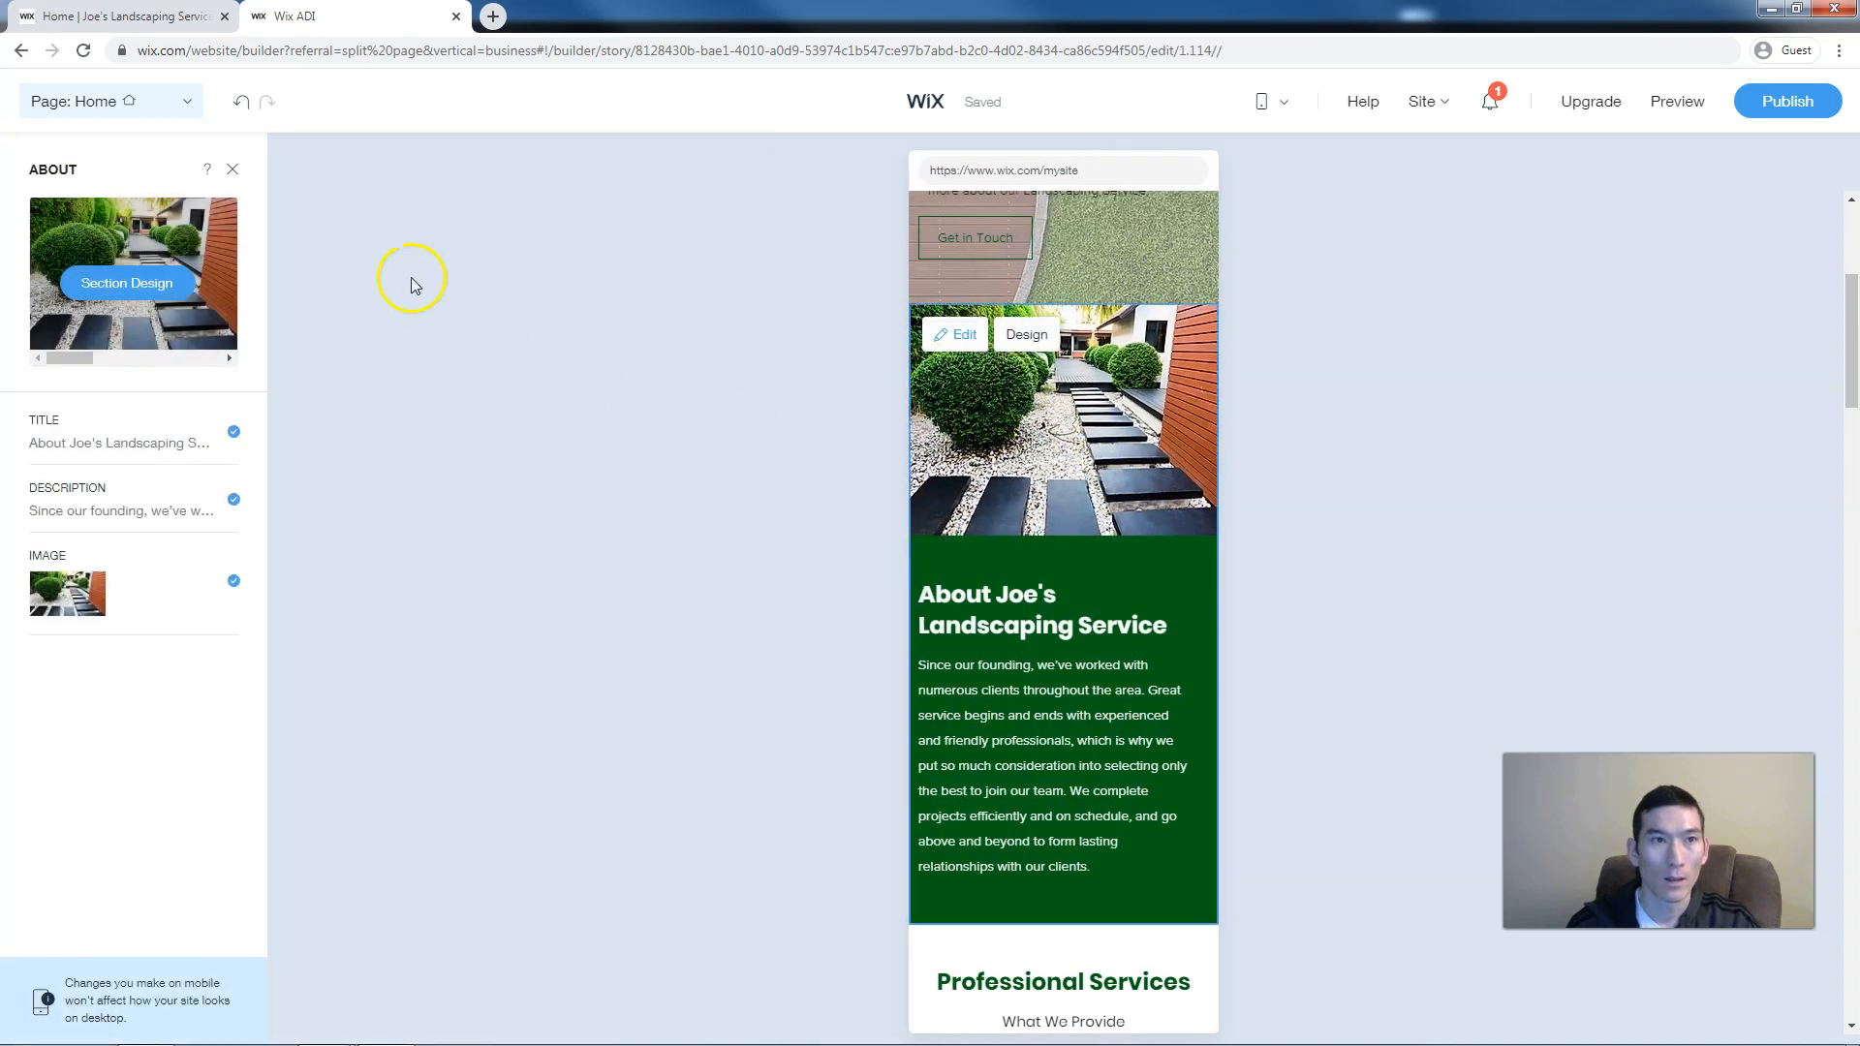
click(116, 287)
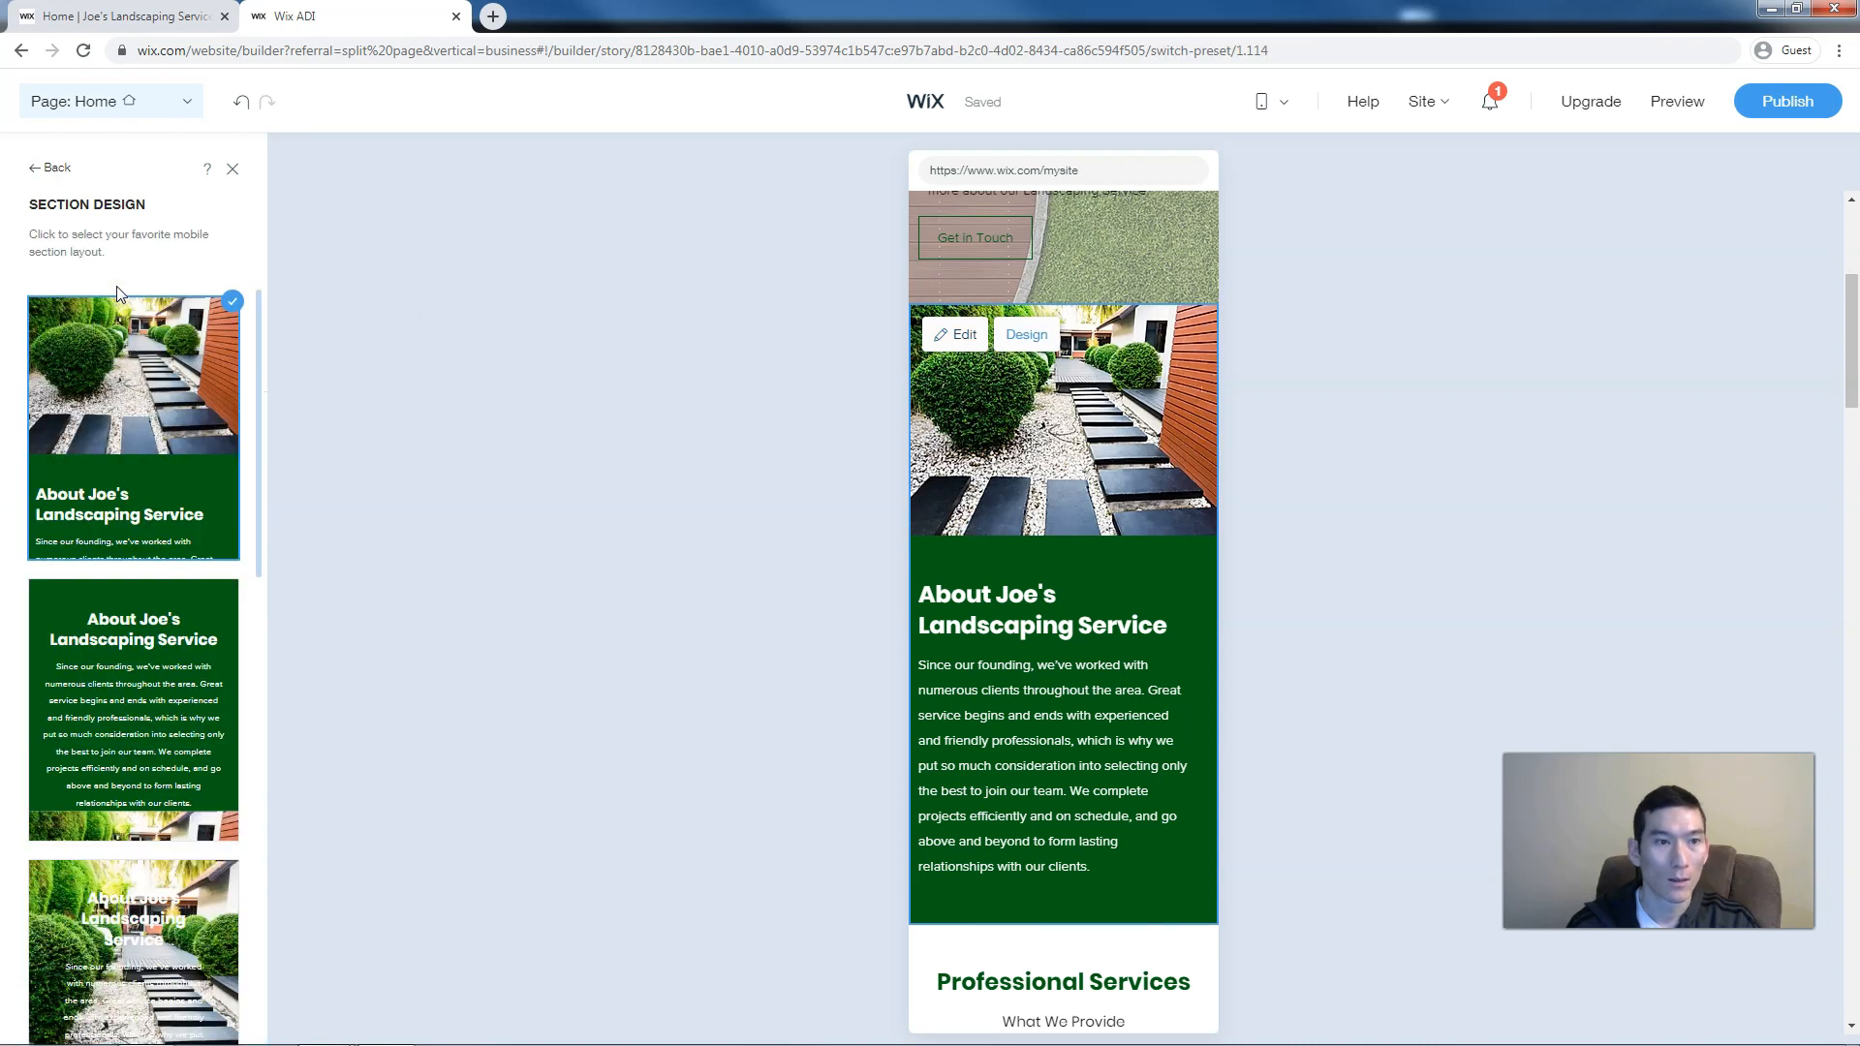
click(39, 167)
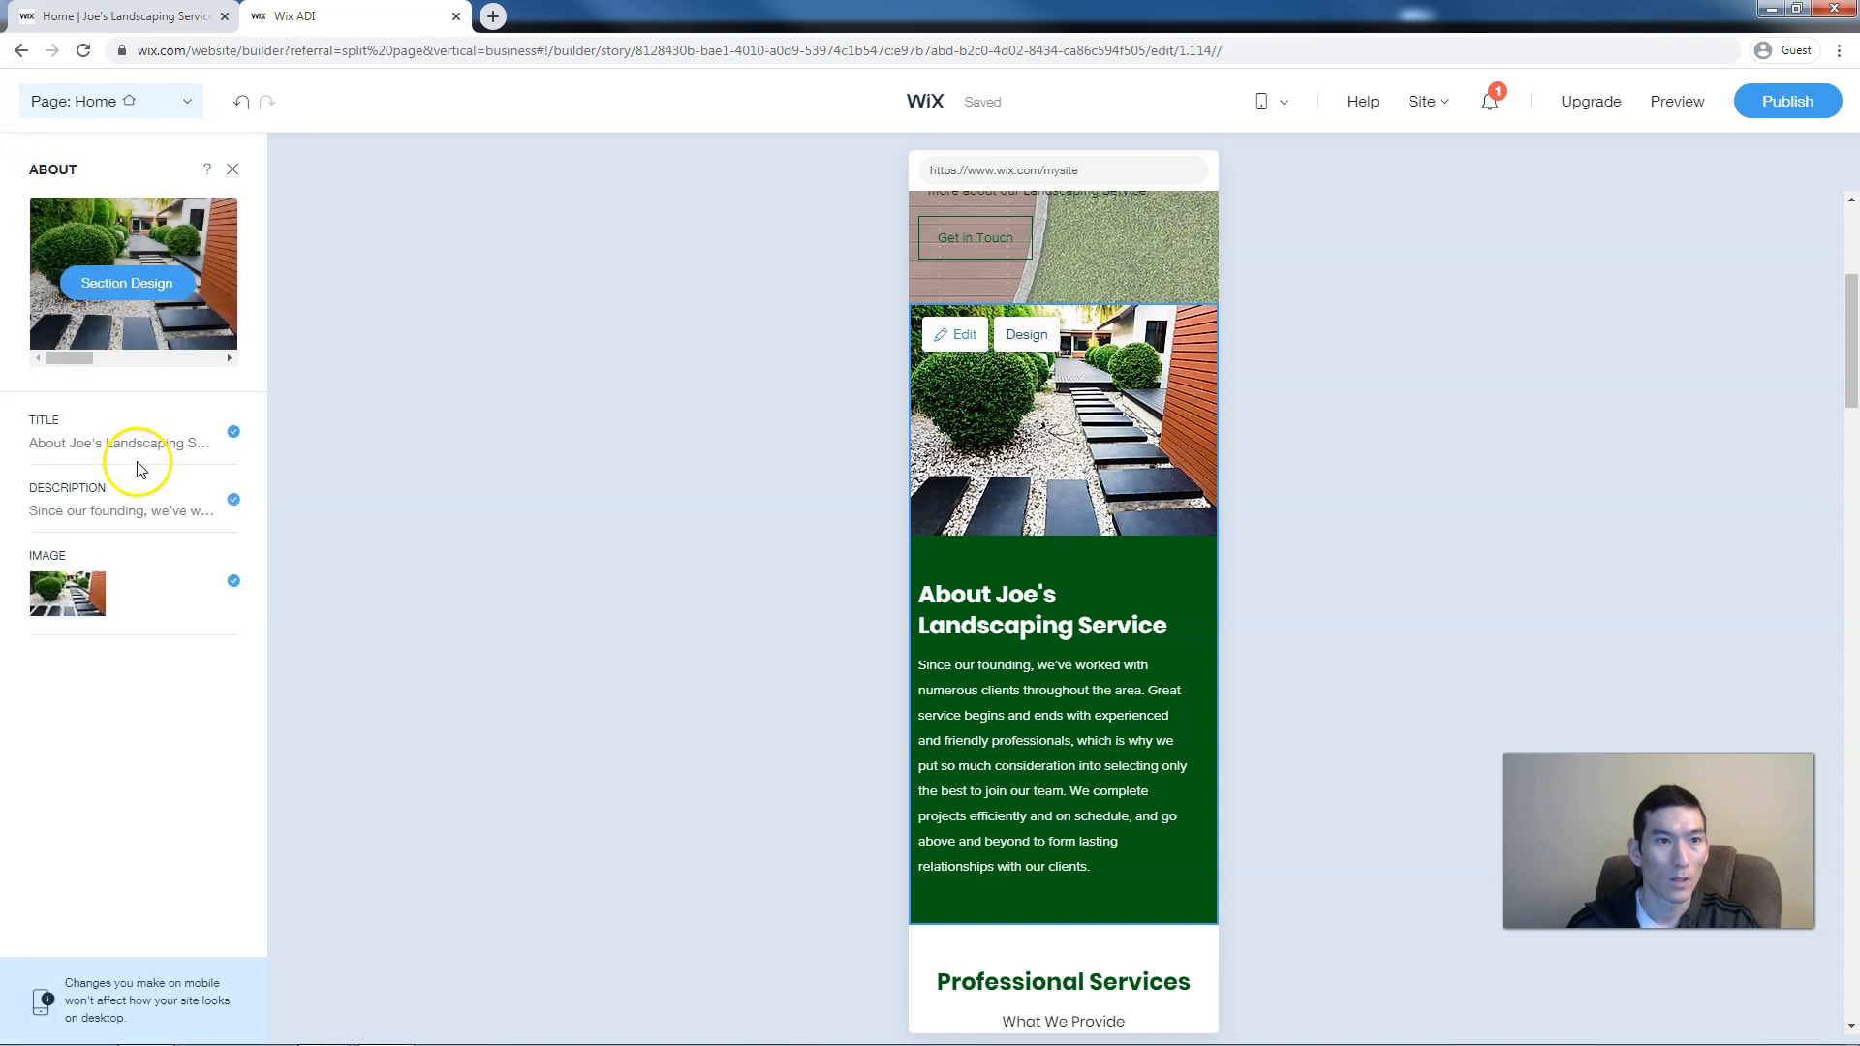
click(234, 581)
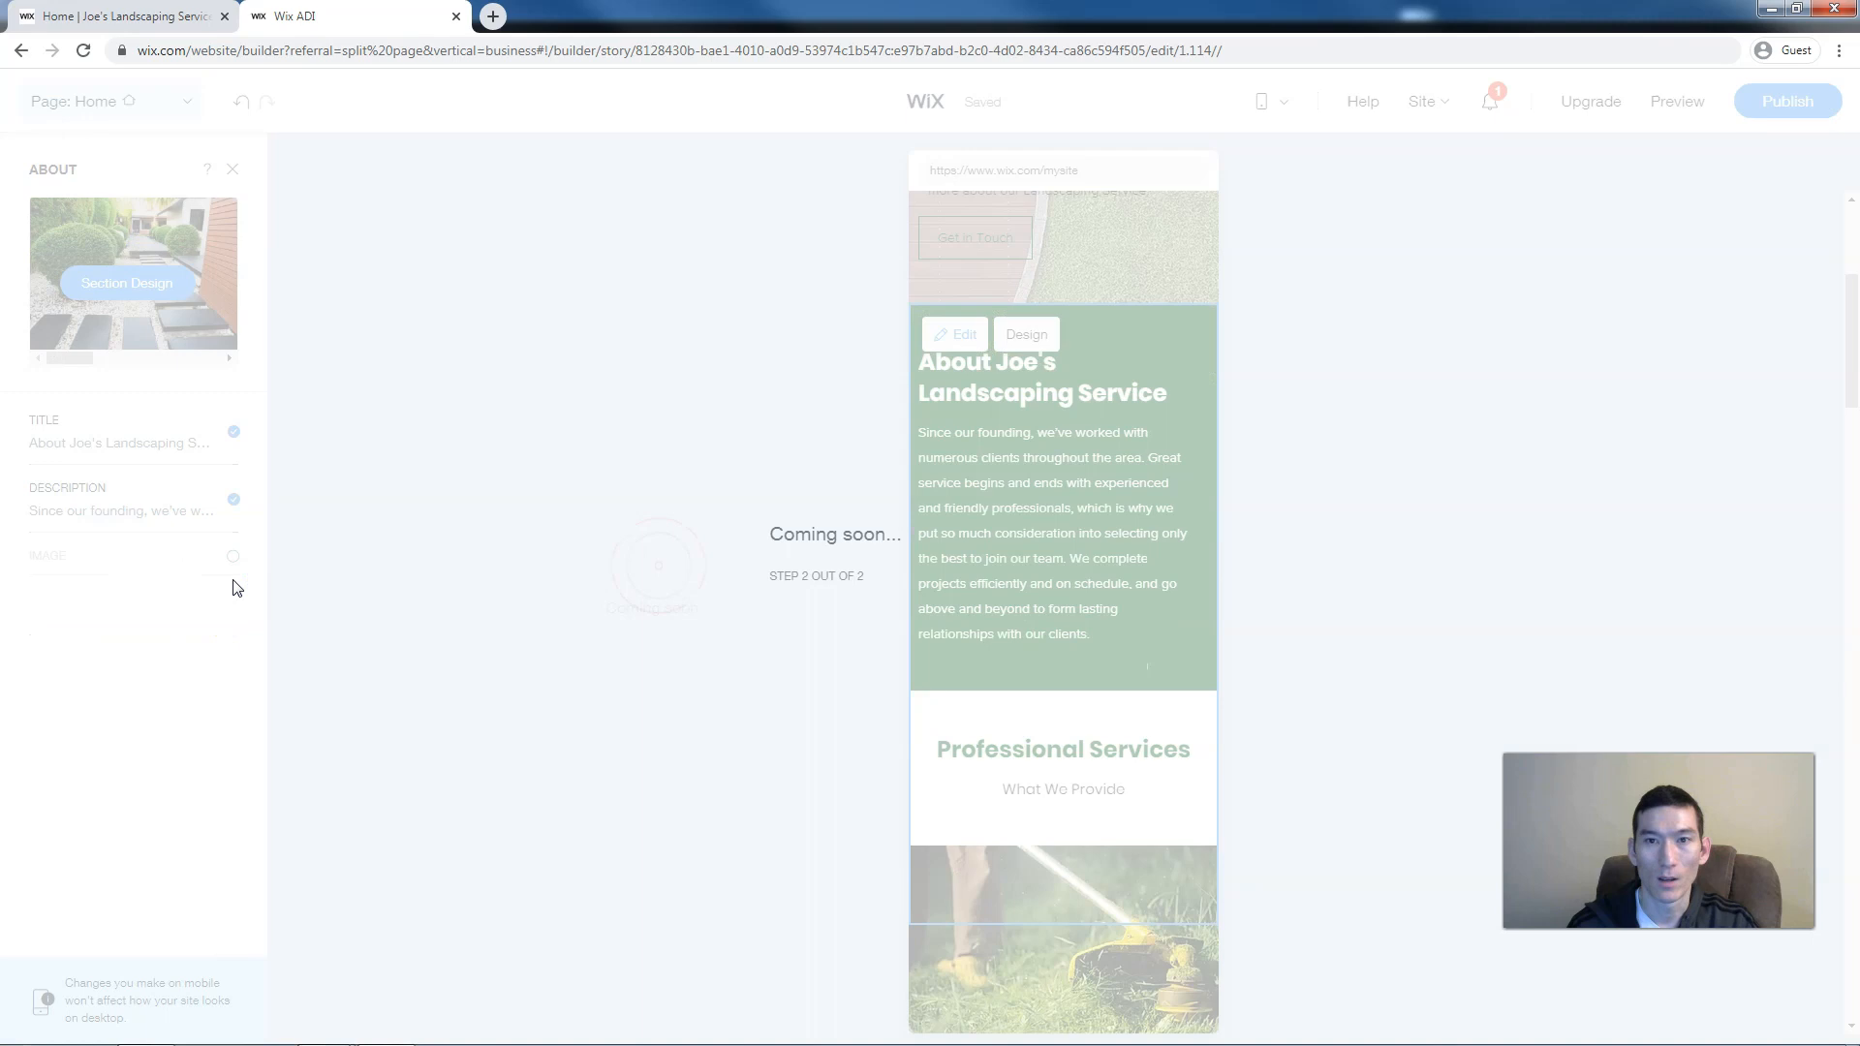